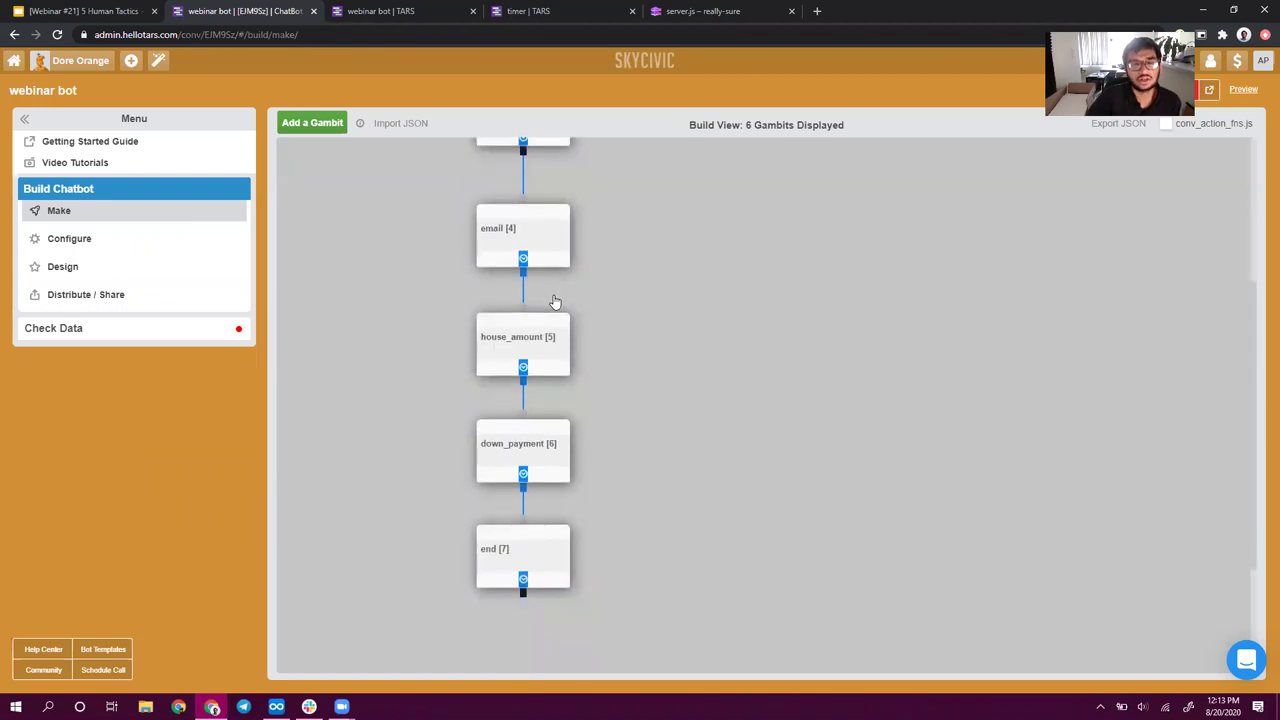
{"action": "scroll", "coordinate": [555, 302], "scroll_direction": "up", "scroll_amount": 4}
{"action": "scroll", "coordinate": [555, 302], "scroll_direction": "up", "scroll_amount": 1}
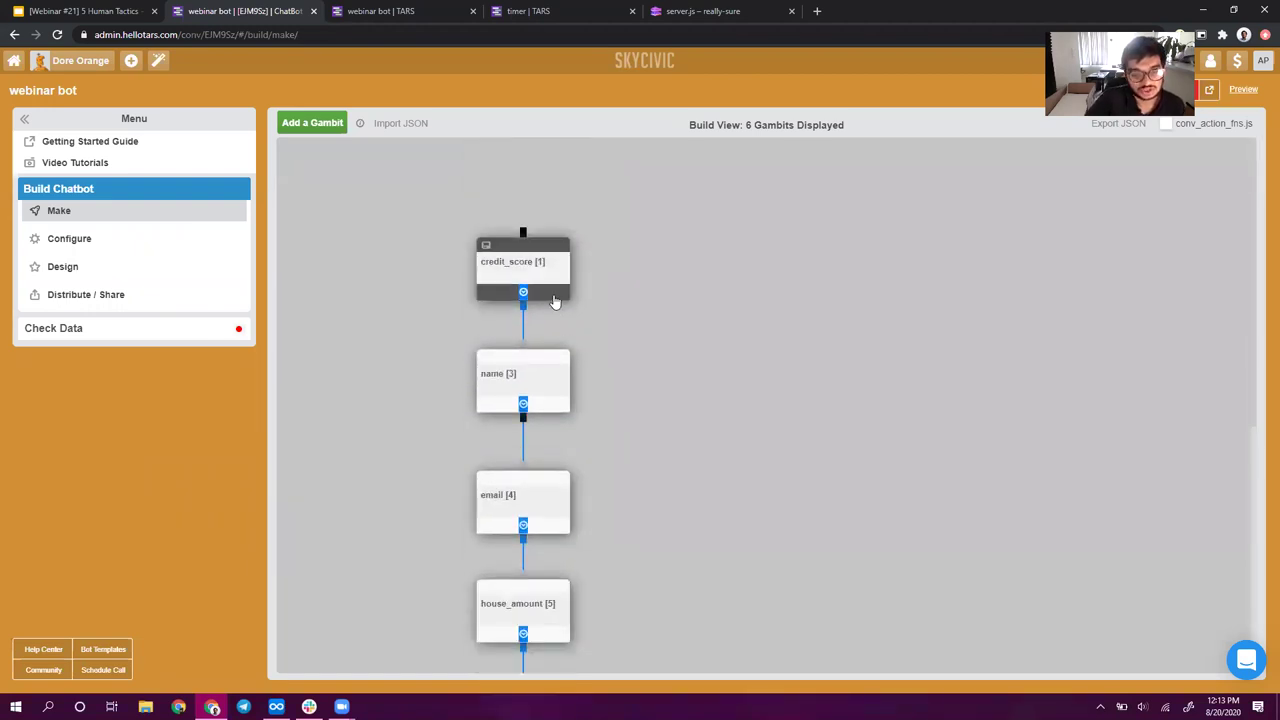
{"action": "scroll", "coordinate": [555, 302], "scroll_direction": "down", "scroll_amount": 5}
{"action": "scroll", "coordinate": [555, 302], "scroll_direction": "up", "scroll_amount": 5}
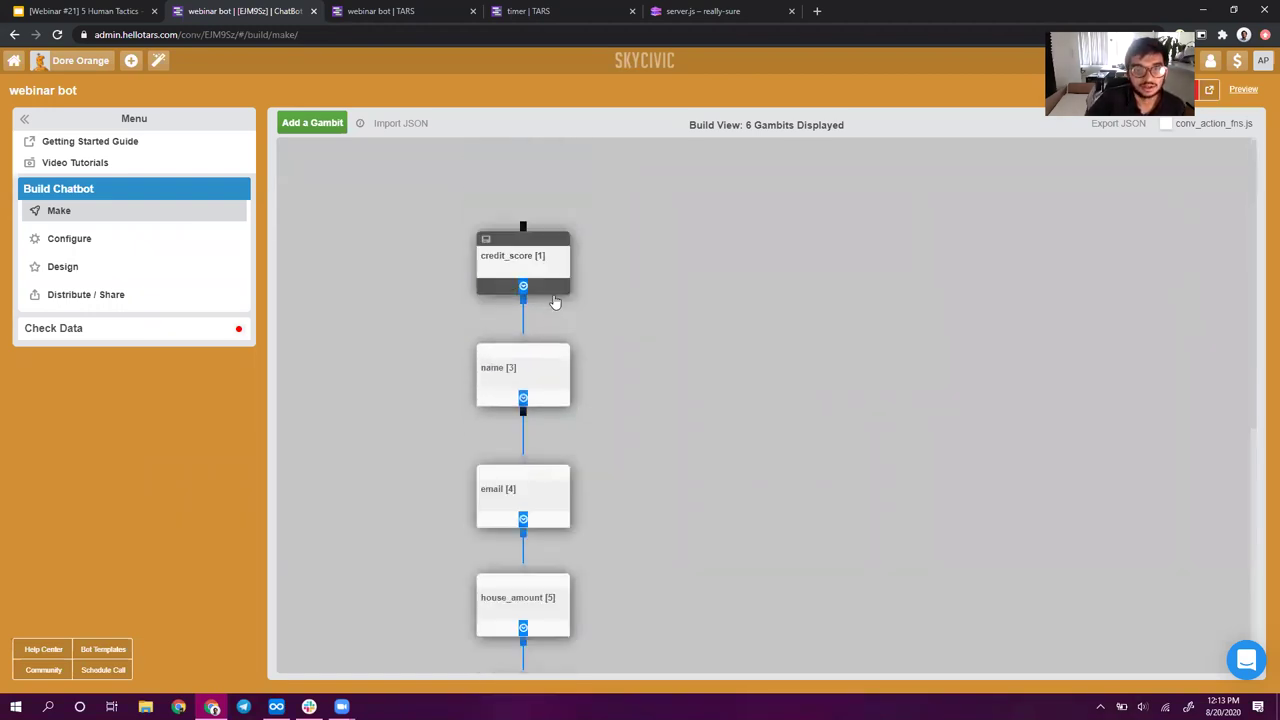
{"action": "left_click", "coordinate": [555, 302]}
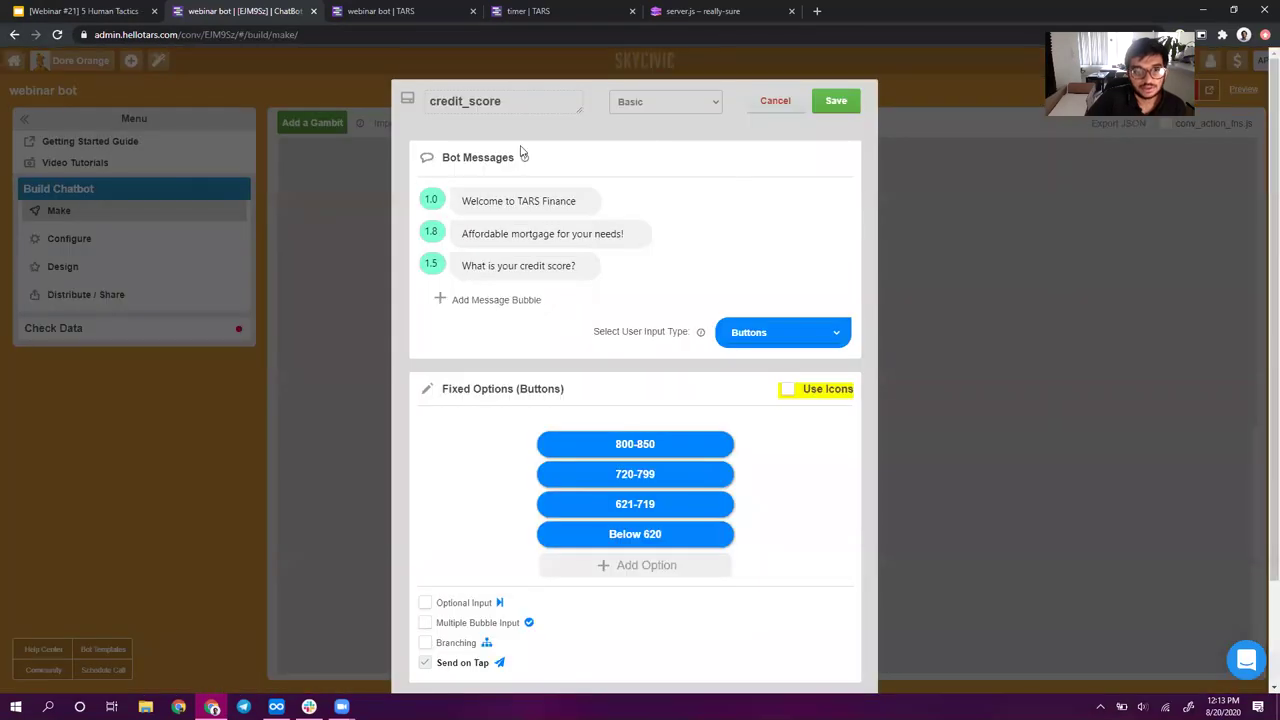
{"action": "left_click", "coordinate": [848, 100]}
{"action": "scroll", "coordinate": [600, 440], "scroll_direction": "down", "scroll_amount": 3}
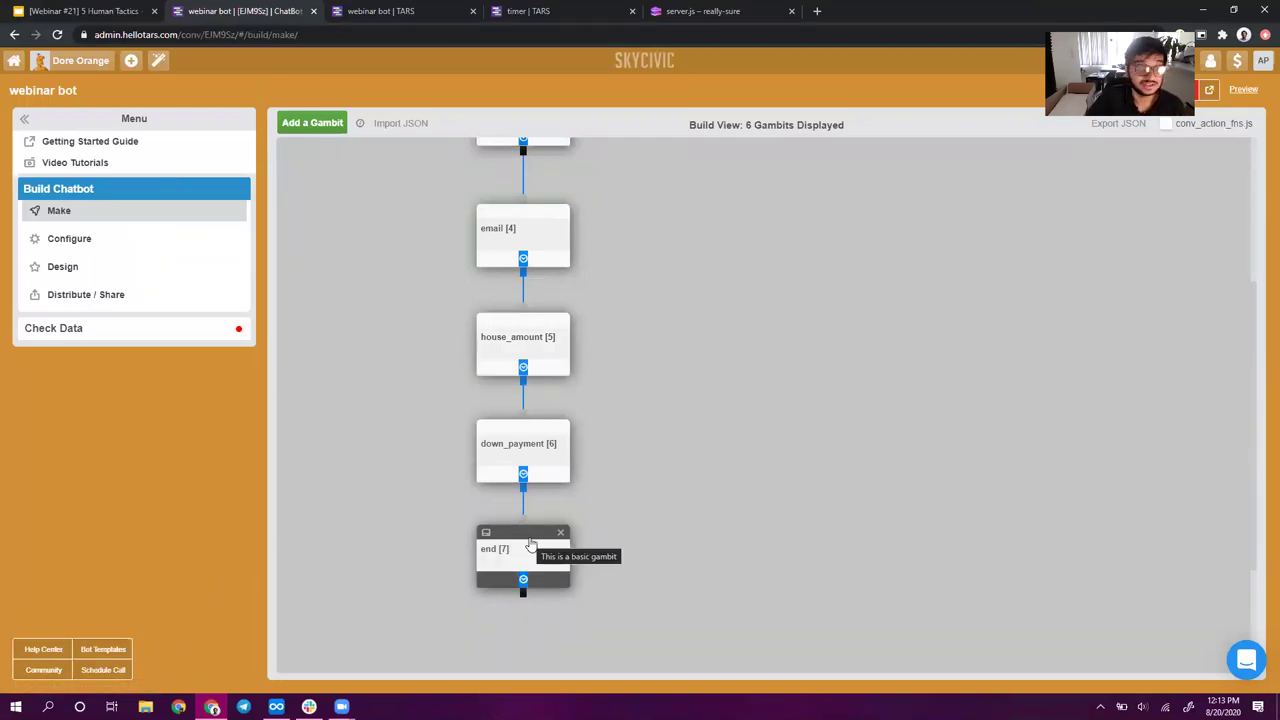
{"action": "scroll", "coordinate": [530, 543], "scroll_direction": "up", "scroll_amount": 3}
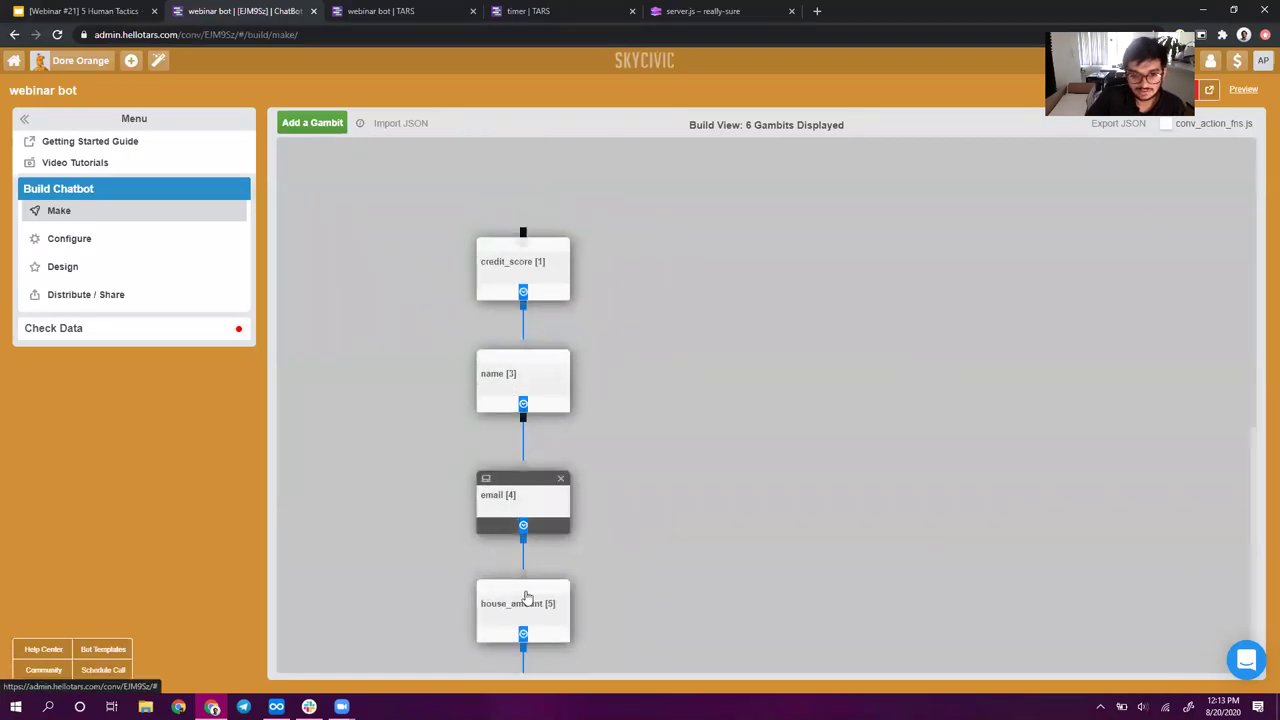
{"action": "scroll", "coordinate": [523, 606], "scroll_direction": "down", "scroll_amount": 3}
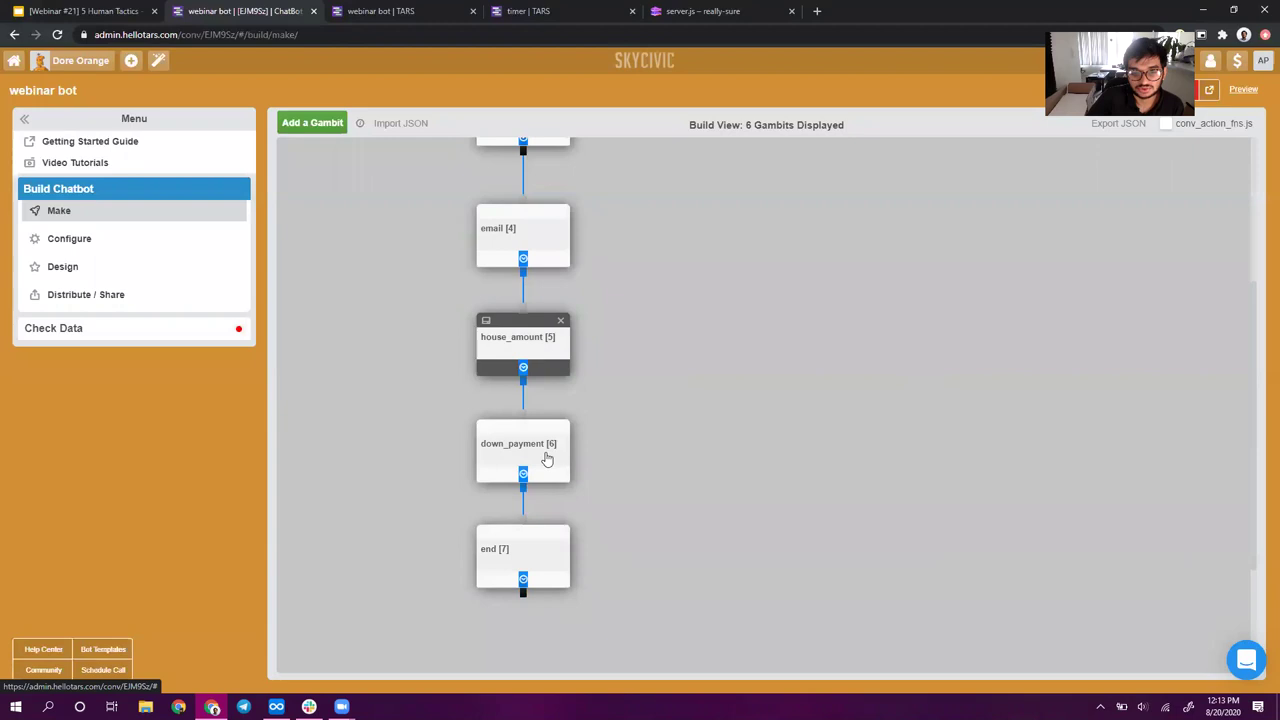
{"action": "scroll", "coordinate": [553, 273], "scroll_direction": "up", "scroll_amount": 3}
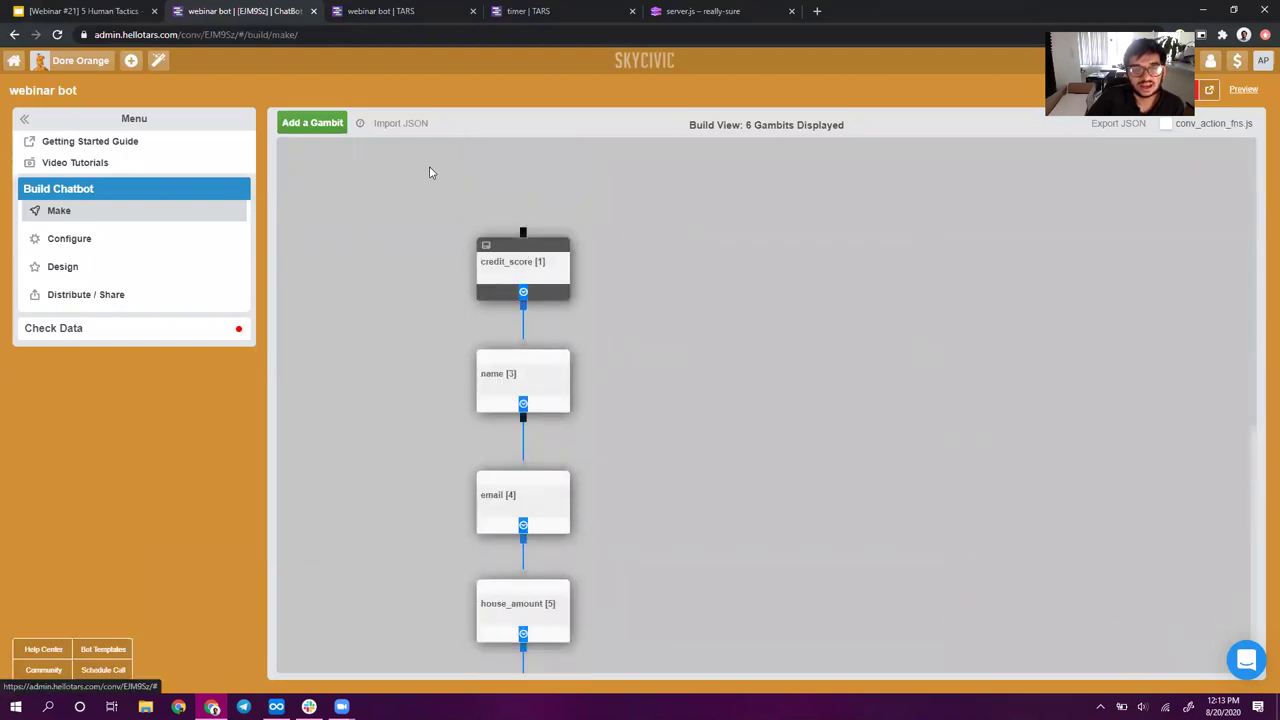
{"action": "scroll", "coordinate": [641, 365], "scroll_direction": "down", "scroll_amount": 3}
{"action": "scroll", "coordinate": [639, 357], "scroll_direction": "down", "scroll_amount": 3}
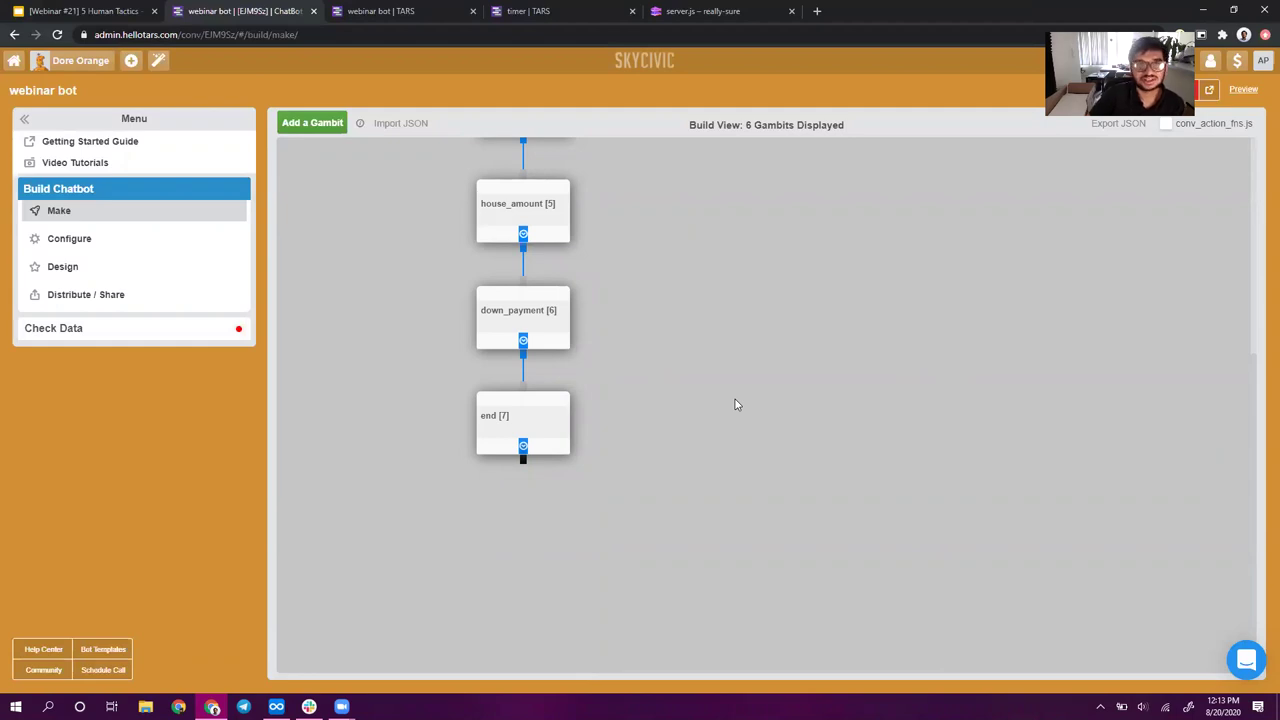
{"action": "scroll", "coordinate": [730, 400], "scroll_direction": "up", "scroll_amount": 4}
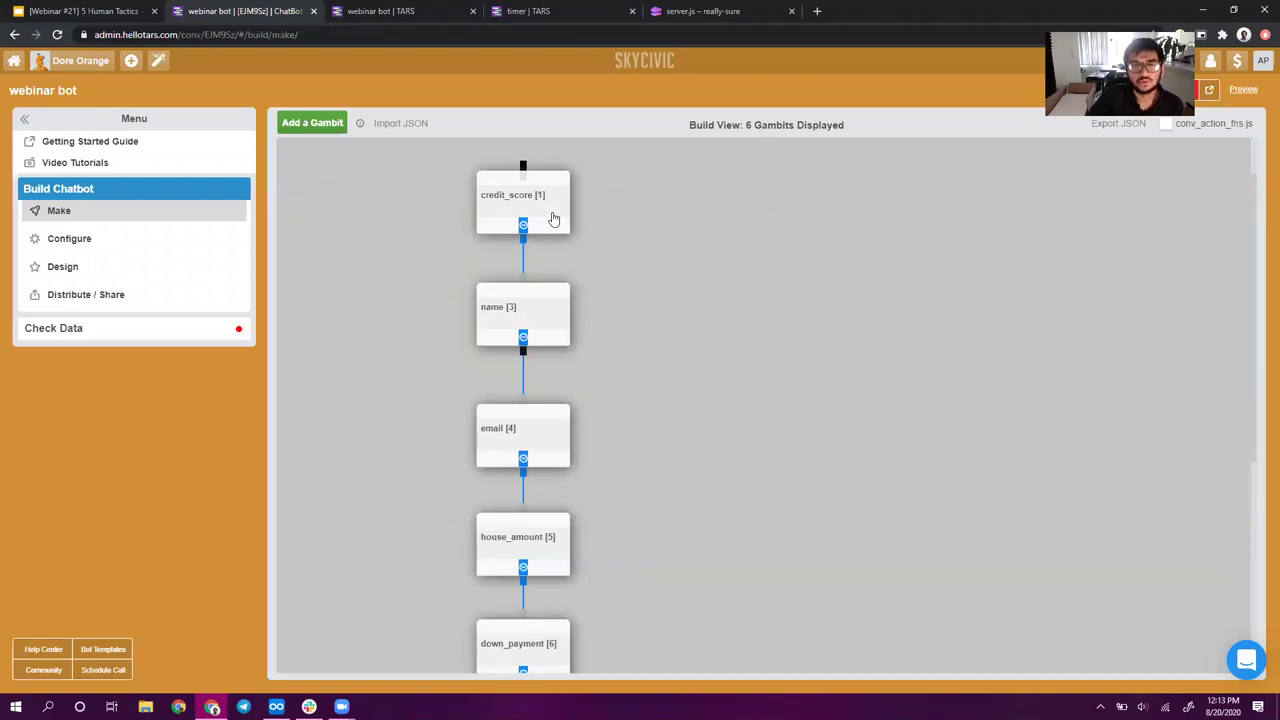
{"action": "scroll", "coordinate": [675, 502], "scroll_direction": "down", "scroll_amount": 3}
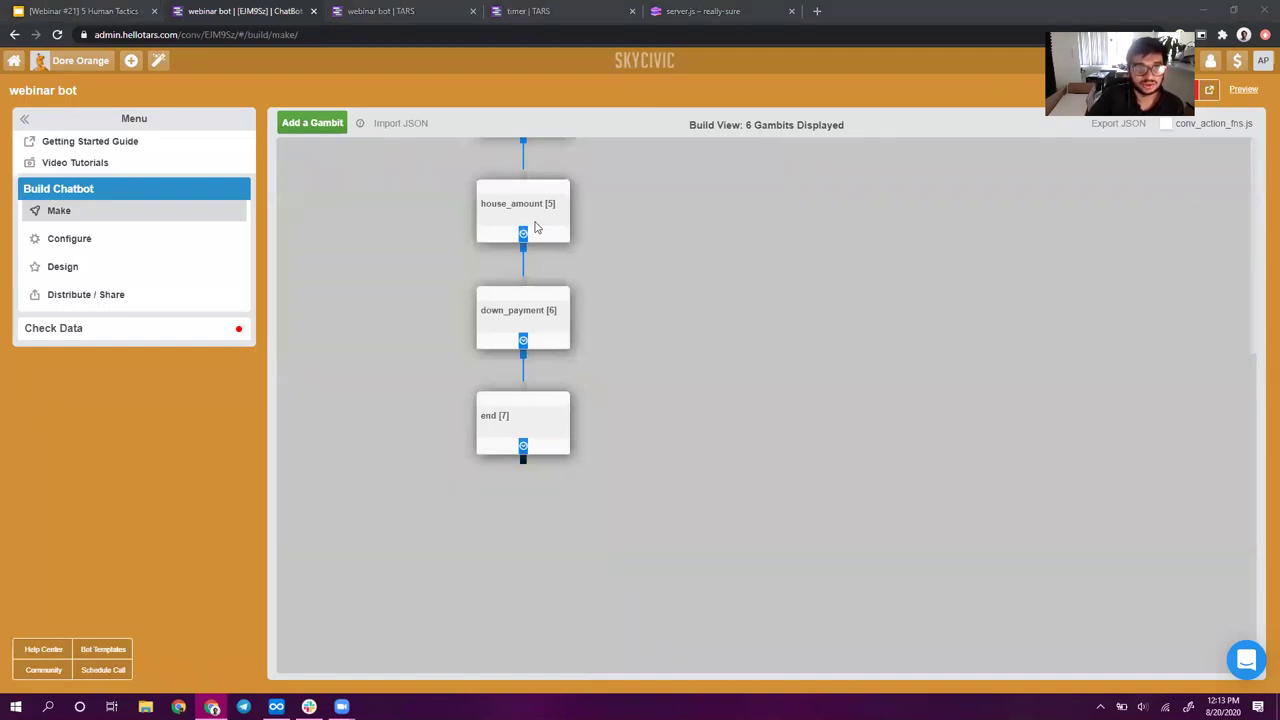
{"action": "scroll", "coordinate": [553, 418], "scroll_direction": "up", "scroll_amount": 4}
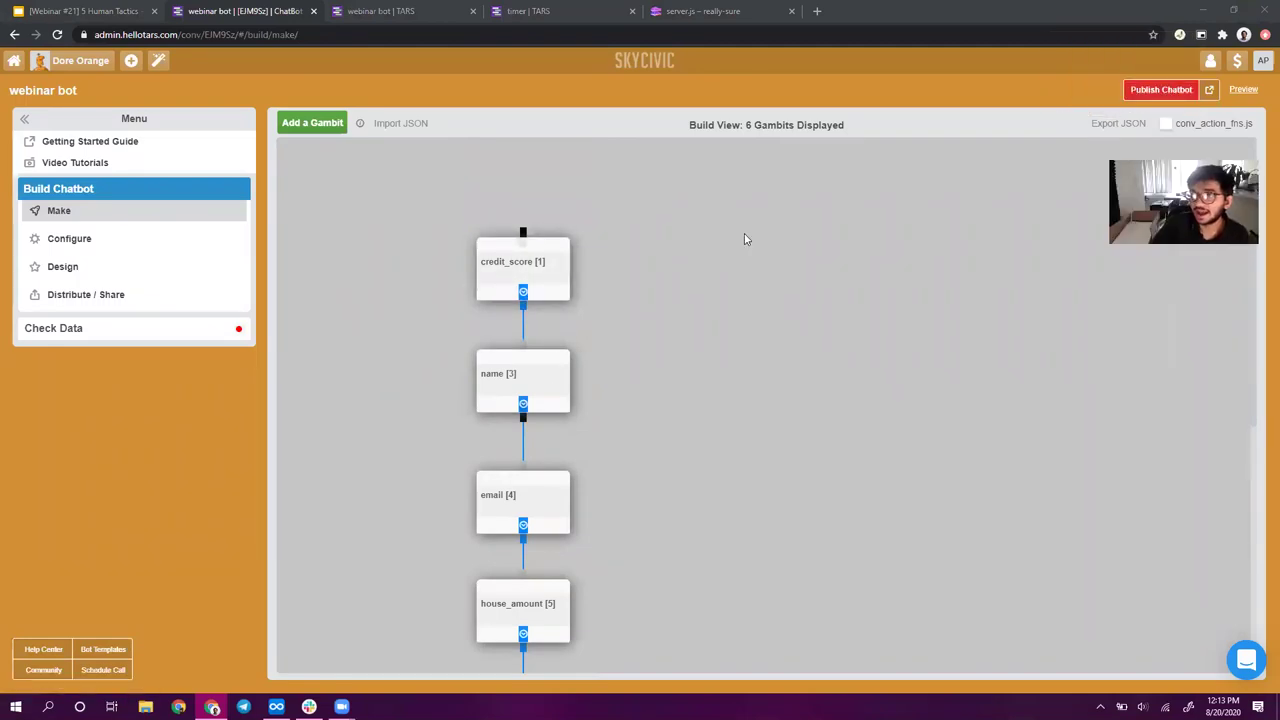
- Publish the webinar bot and reload its live chat in the 'webinar bot | TARS' tab
{"action": "left_click", "coordinate": [1165, 92]}
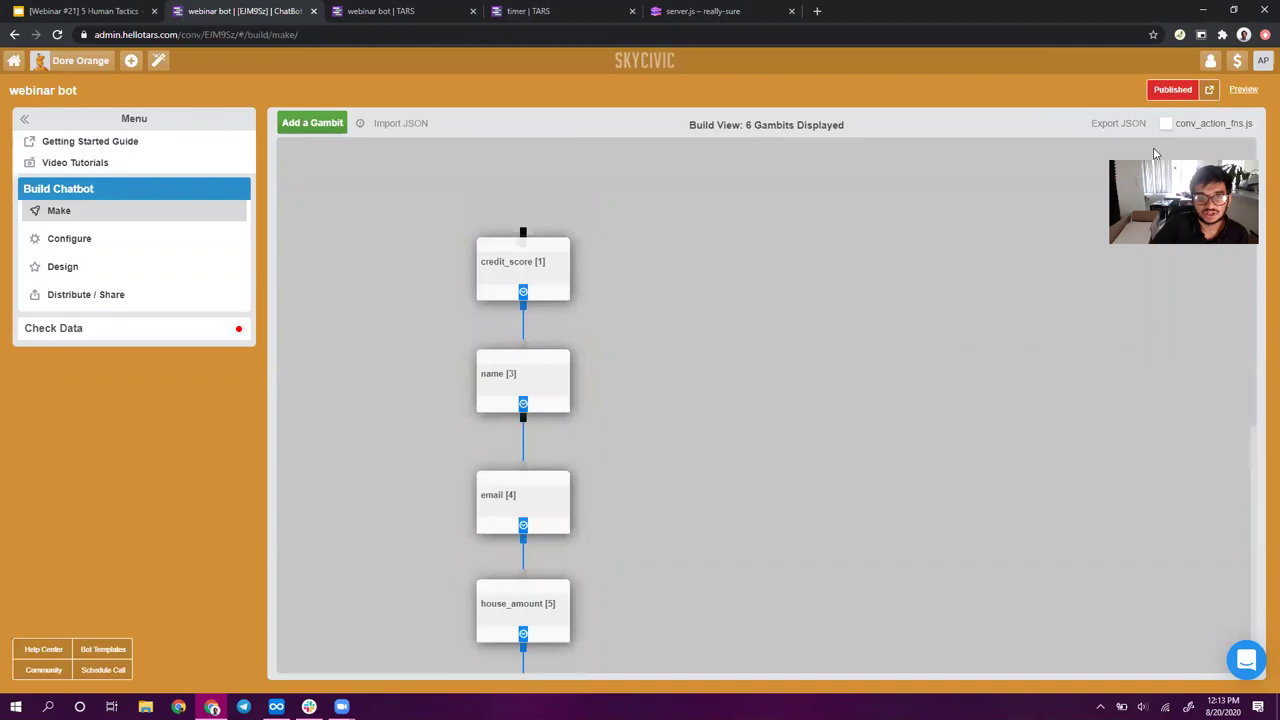
{"action": "left_click", "coordinate": [391, 11]}
{"action": "left_click", "coordinate": [58, 36]}
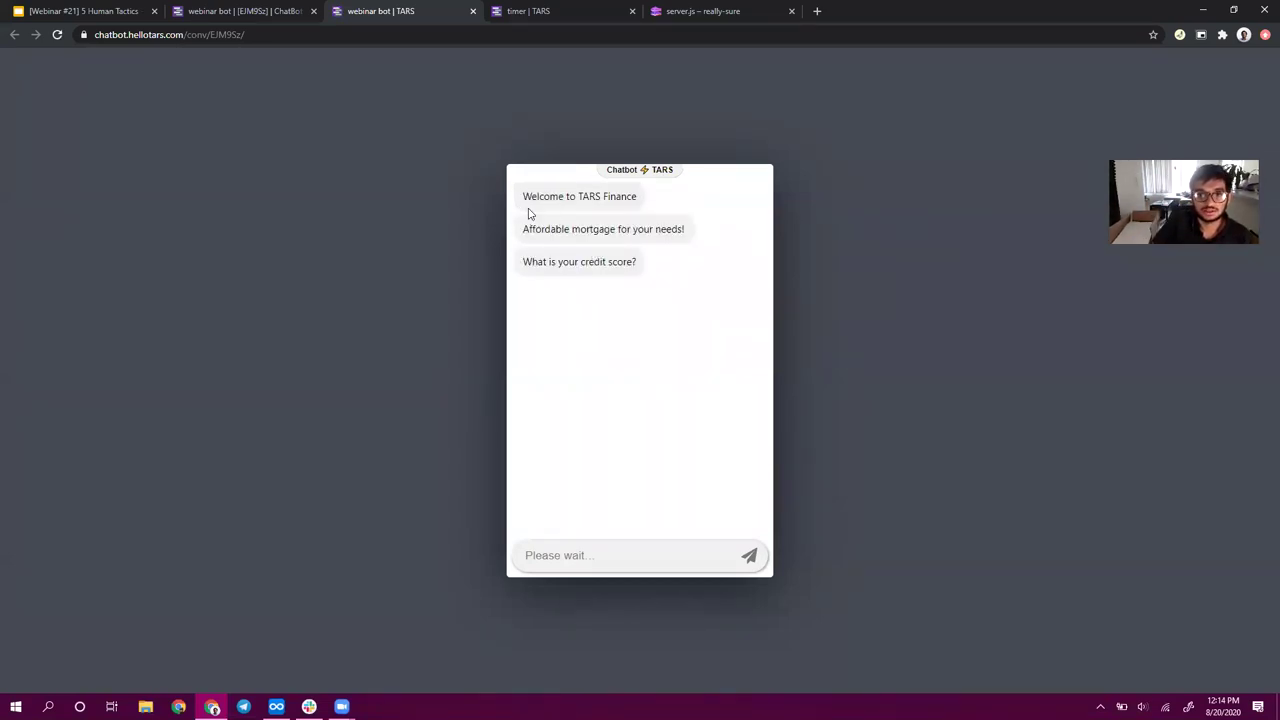
- Read the opening bot messages and answer the credit score question with 720-799
{"action": "left_click_drag", "start_coordinate": [546, 233], "coordinate": [640, 168]}
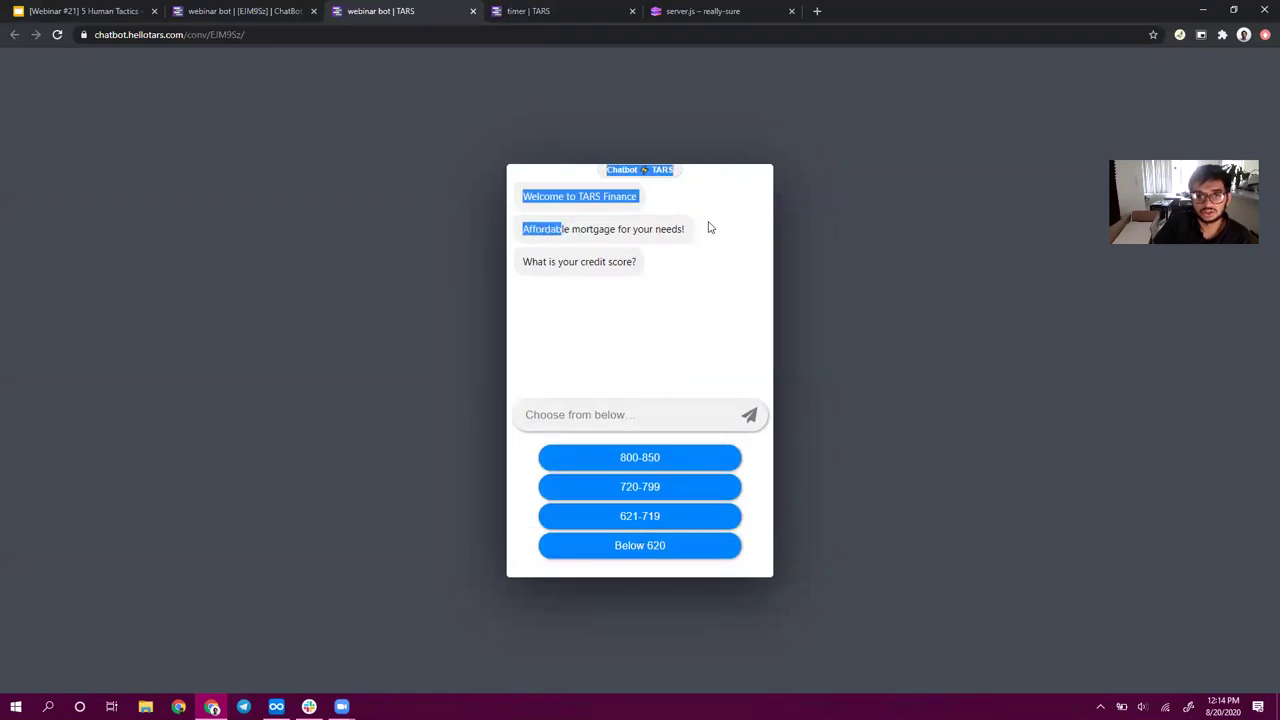
{"action": "triple_click", "coordinate": [566, 261]}
{"action": "left_click", "coordinate": [956, 461]}
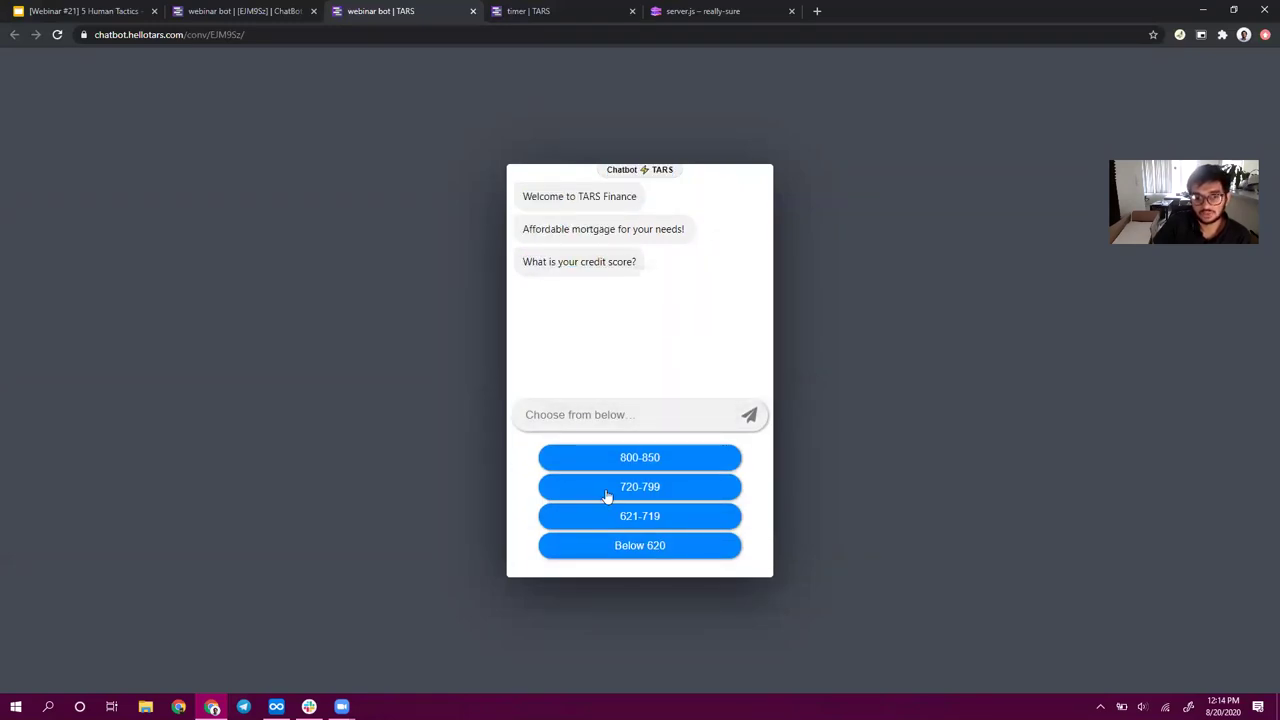
{"action": "left_click", "coordinate": [666, 489]}
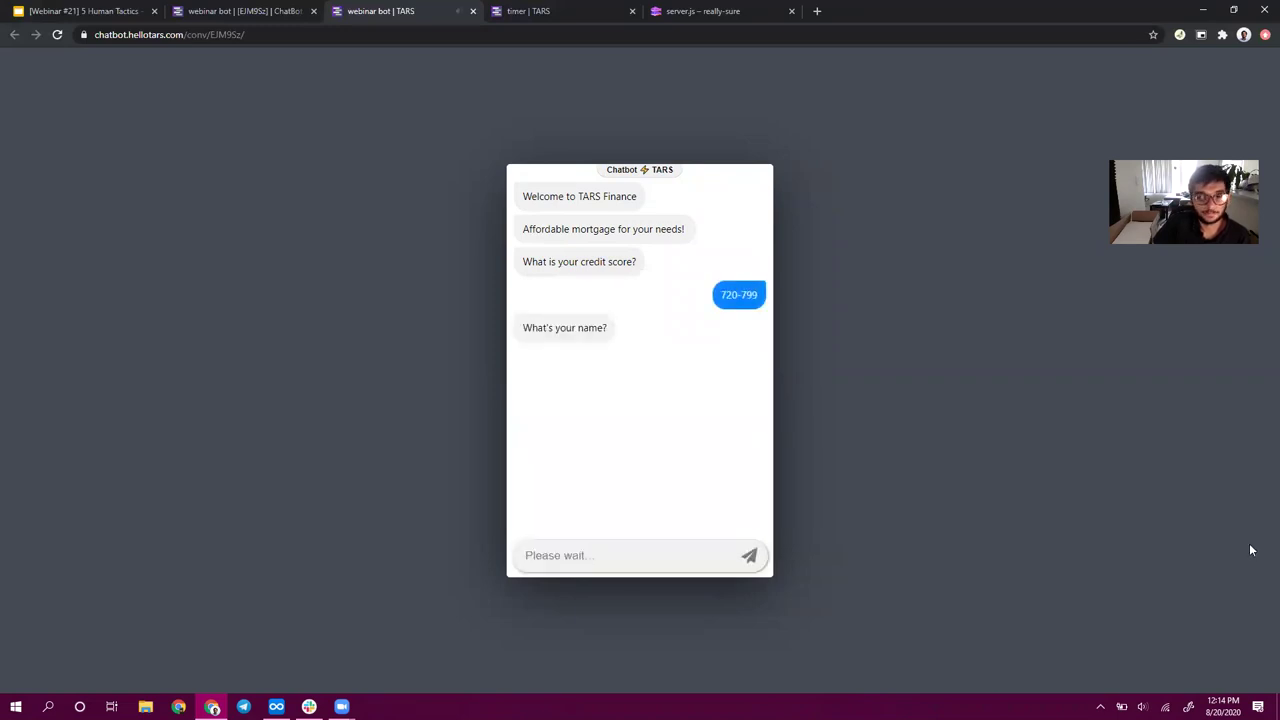
- Reply to the bot with the lead's full name and e-mail address
{"action": "left_click", "coordinate": [659, 557]}
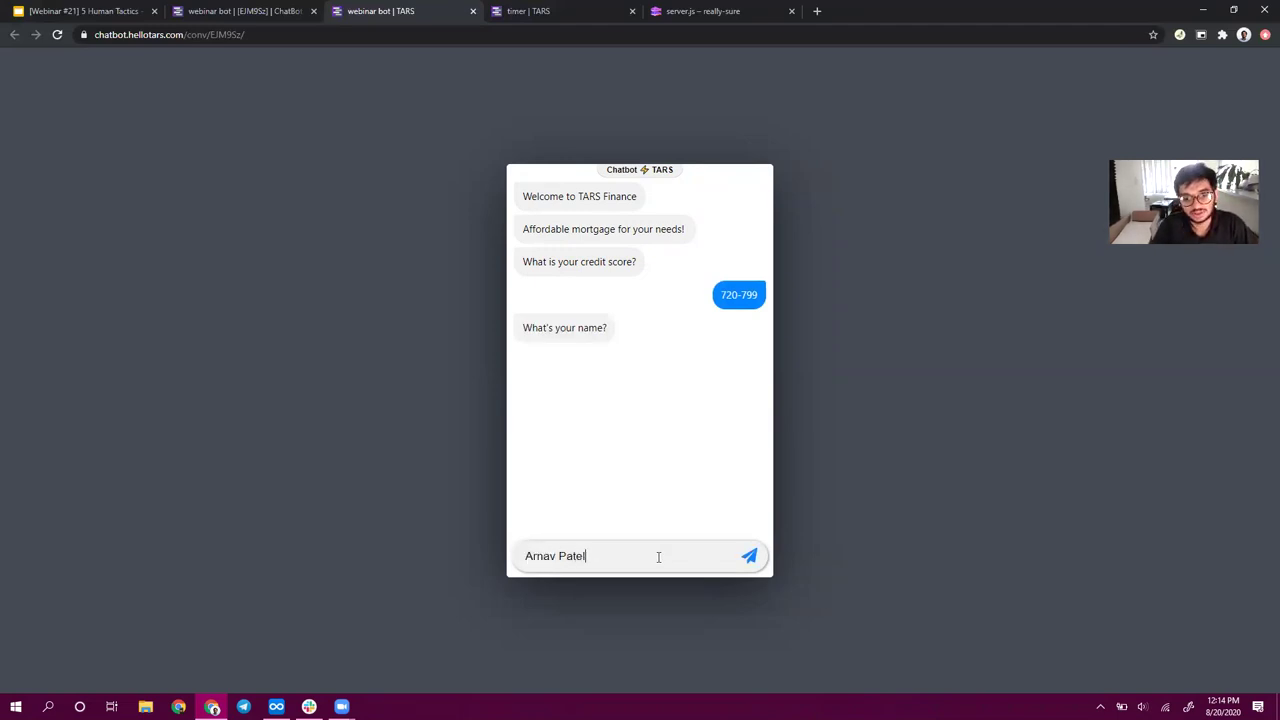
{"action": "key", "text": "Return"}
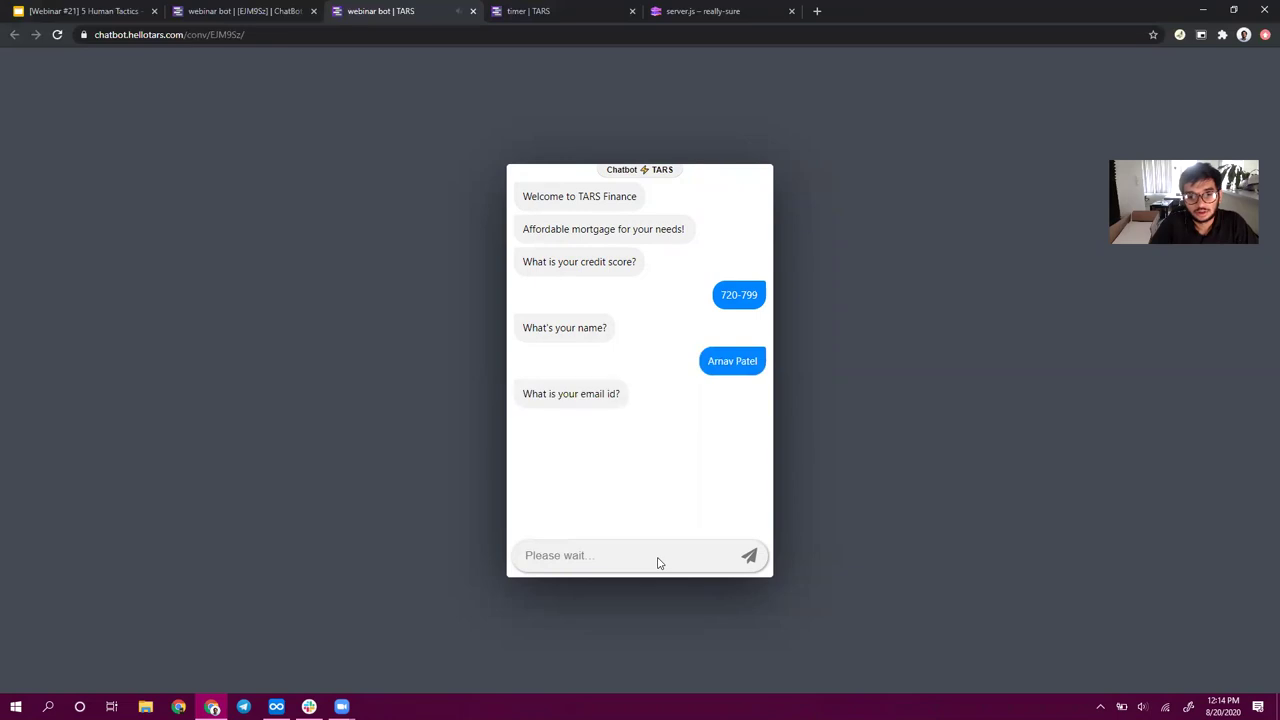
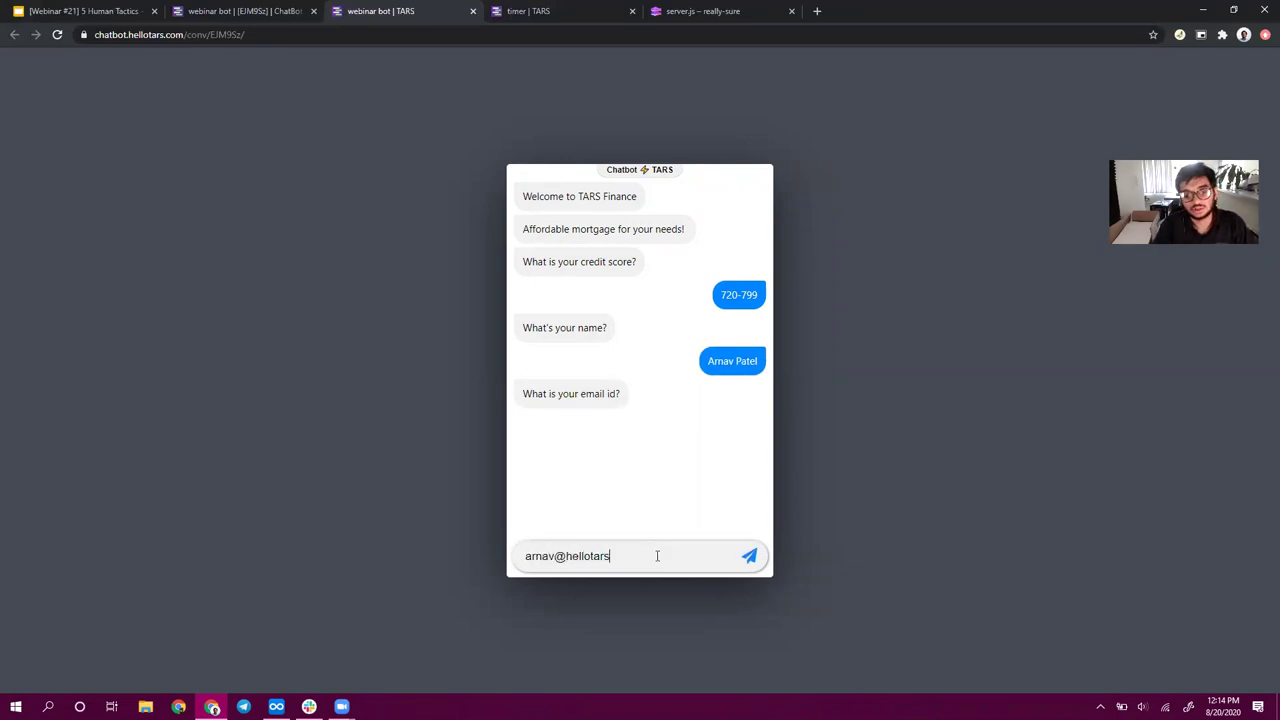
{"action": "key", "text": "Return"}
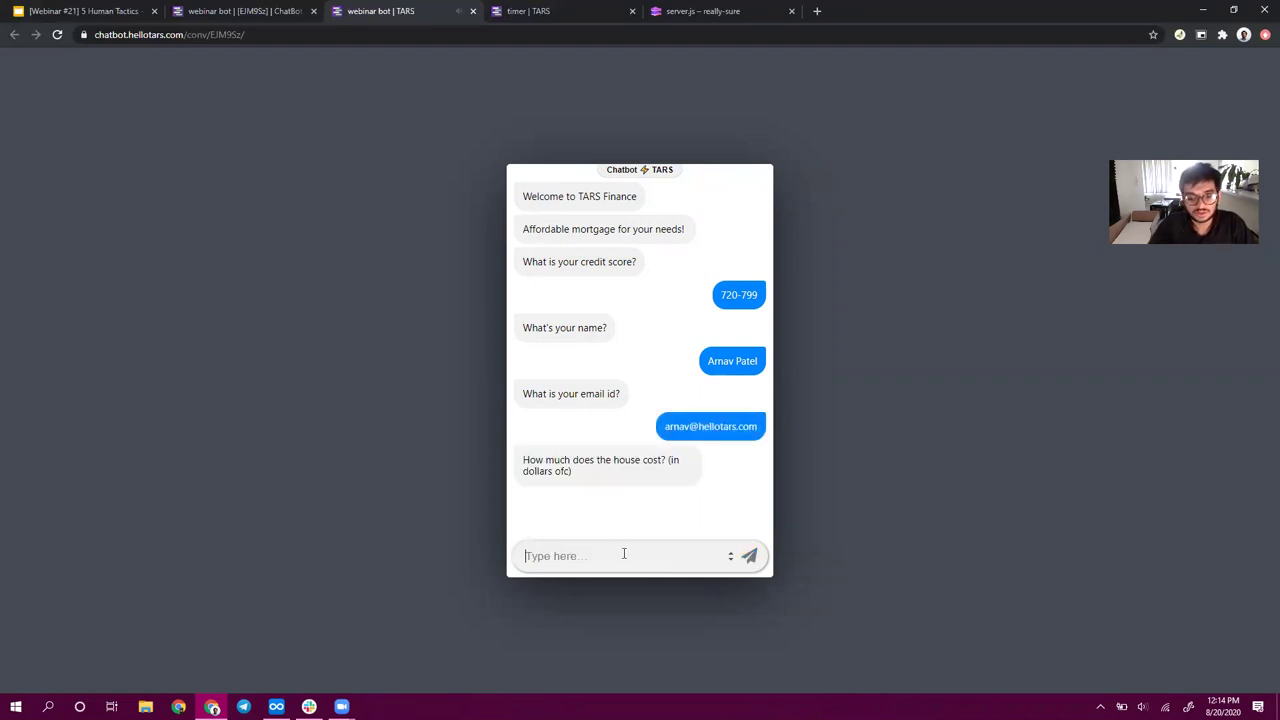
- Answer with a house cost of 500000 and a 3 percent down payment
{"action": "type", "text": "500000"}
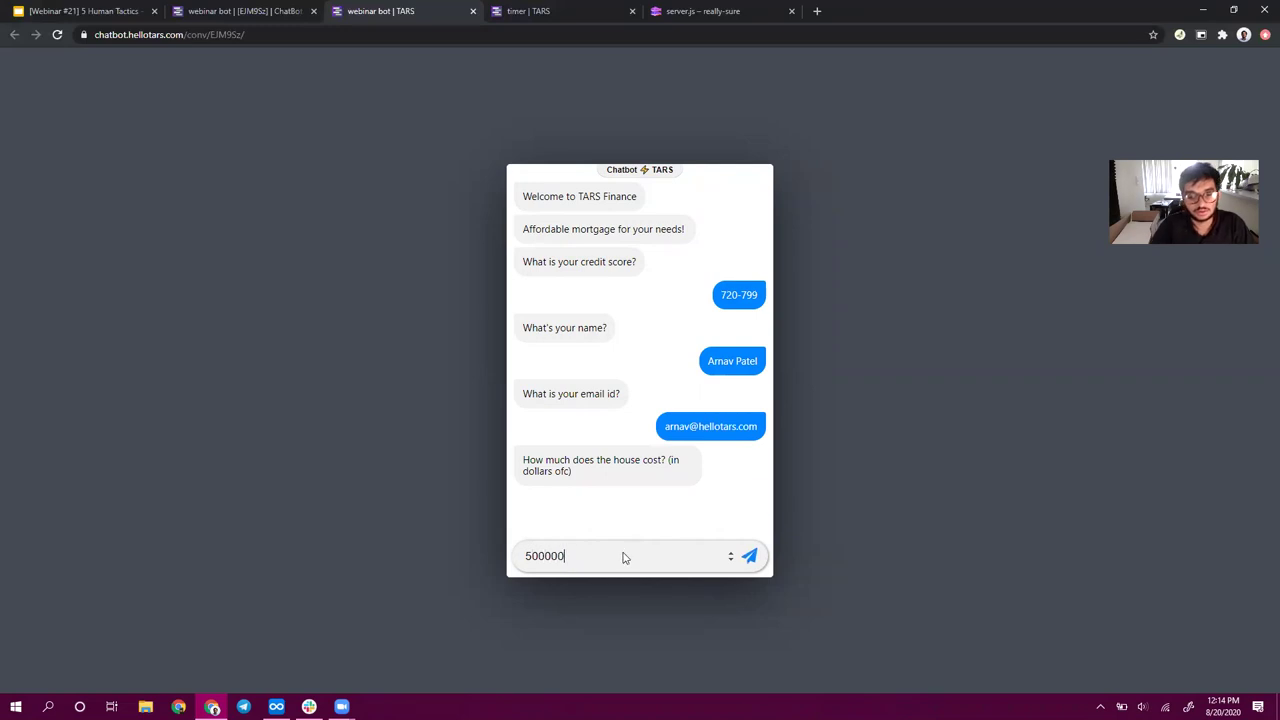
{"action": "key", "text": "Return"}
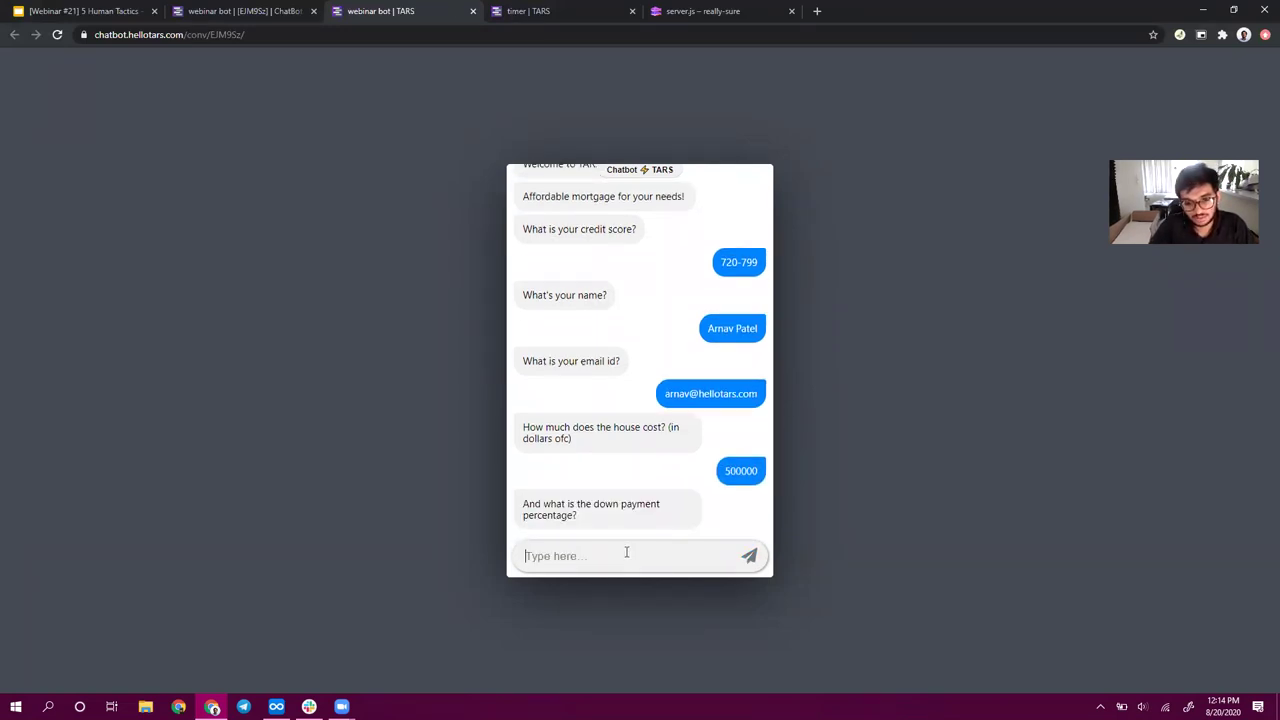
{"action": "type", "text": "3"}
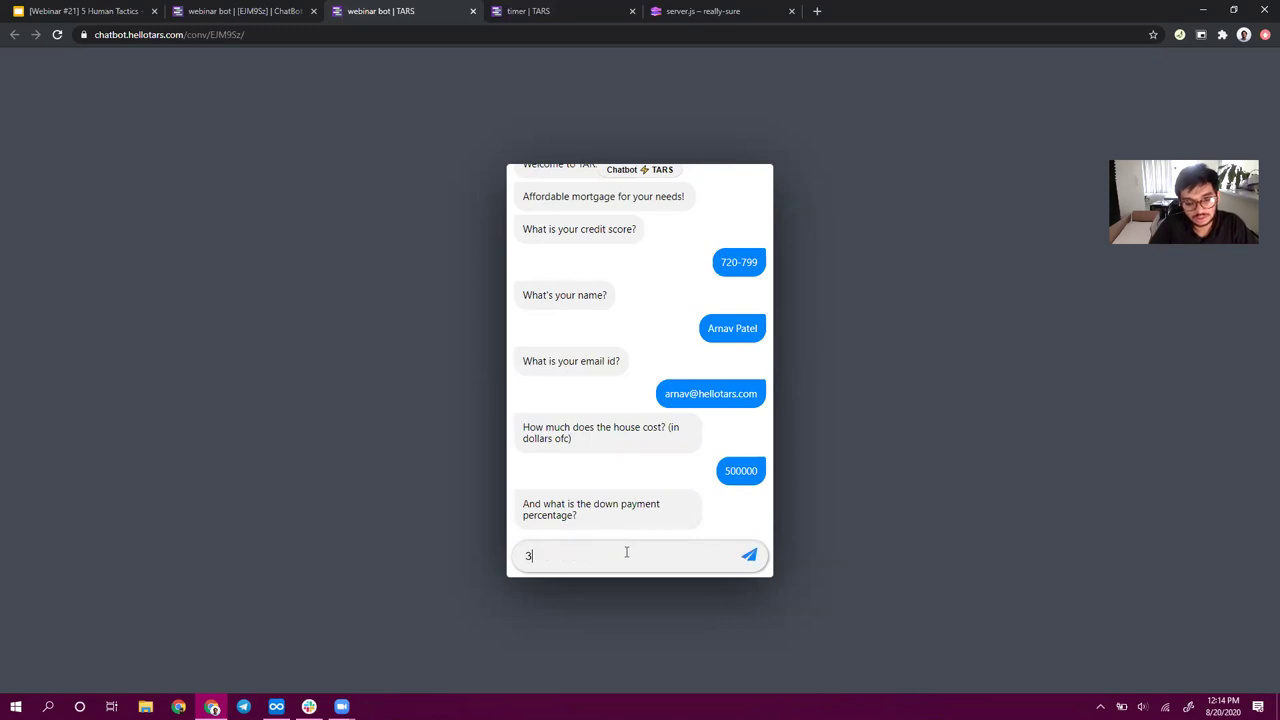
{"action": "key", "text": "Return"}
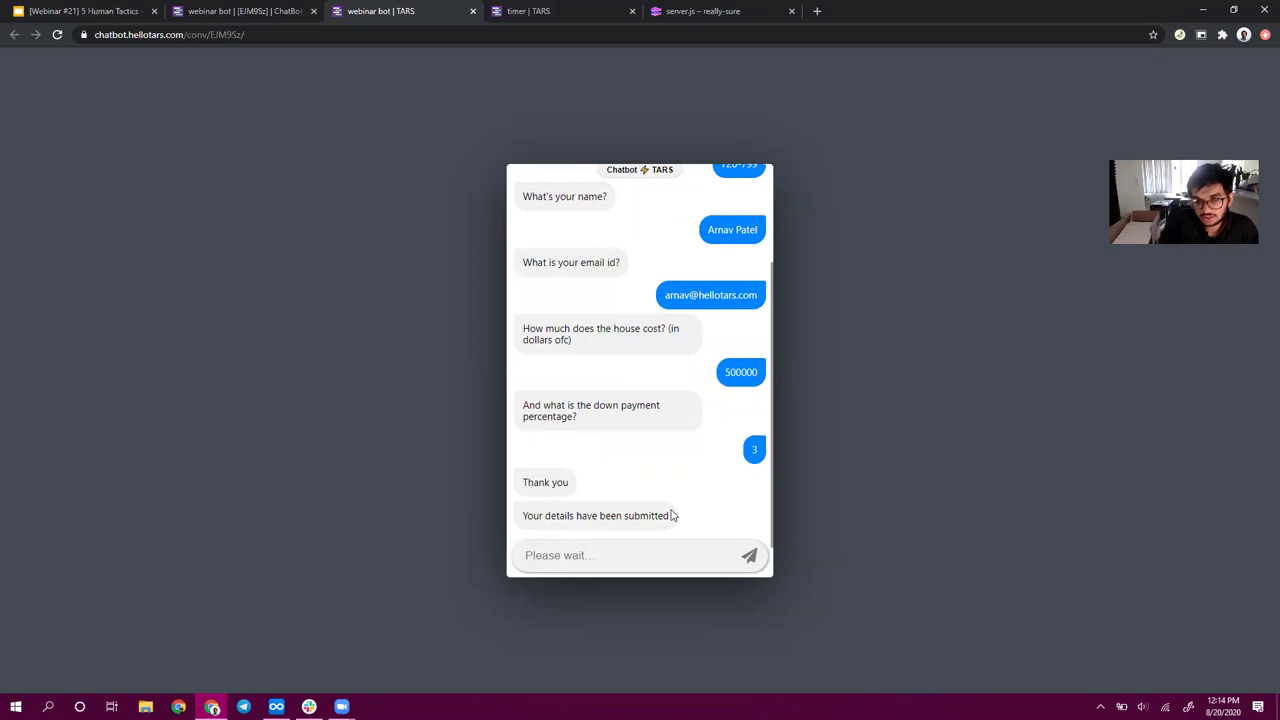
{"action": "scroll", "coordinate": [670, 514], "scroll_direction": "up", "scroll_amount": 2}
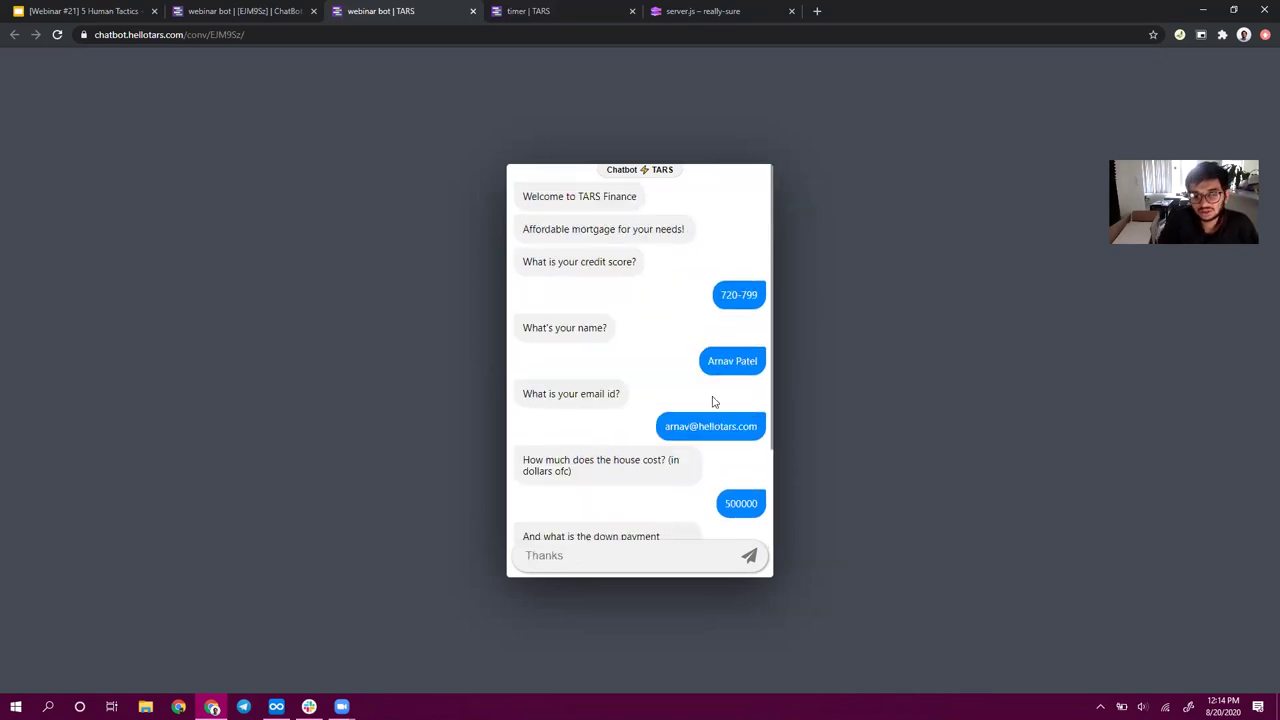
{"action": "scroll", "coordinate": [731, 324], "scroll_direction": "down", "scroll_amount": 2}
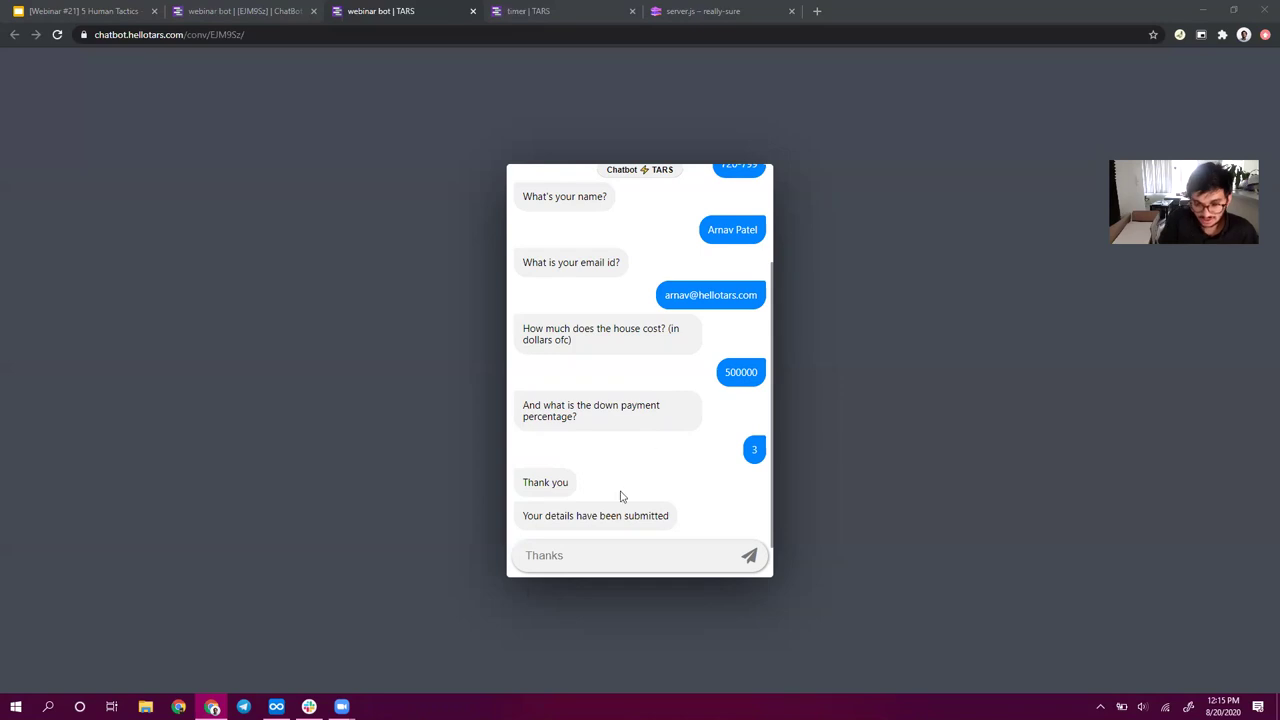
{"action": "scroll", "coordinate": [612, 331], "scroll_direction": "up", "scroll_amount": 2}
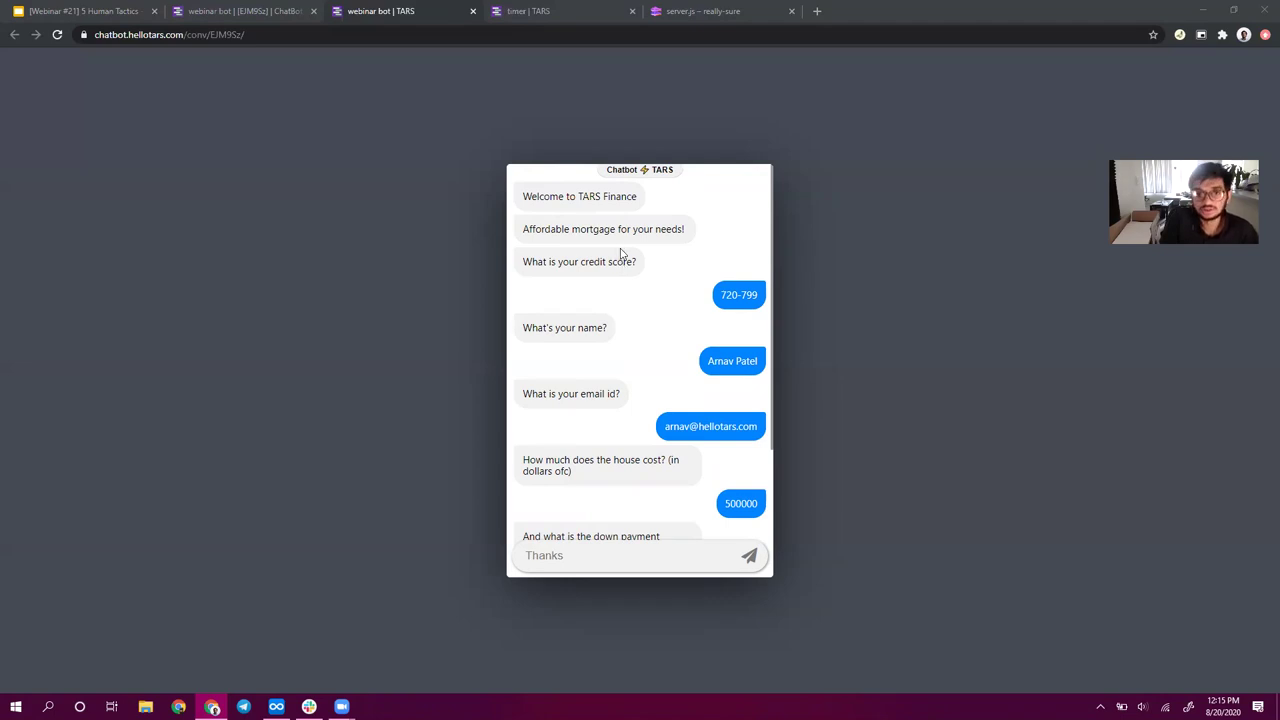
{"action": "double_click", "coordinate": [636, 229]}
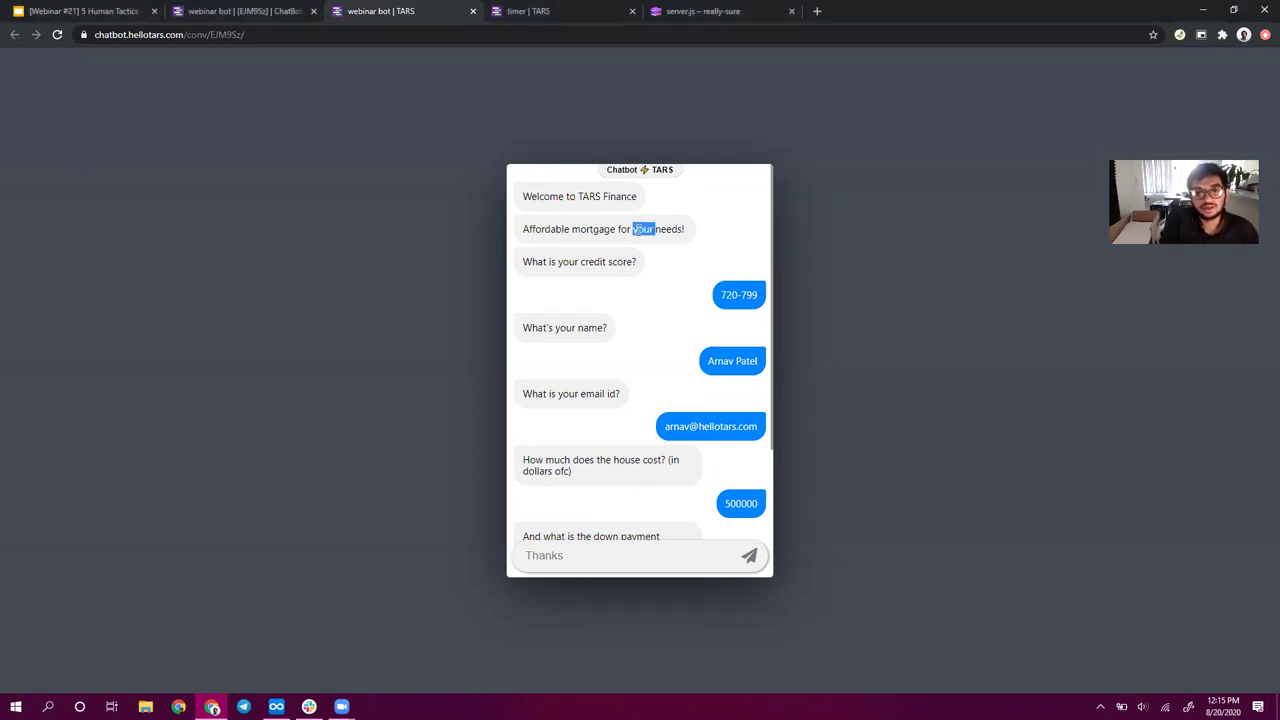
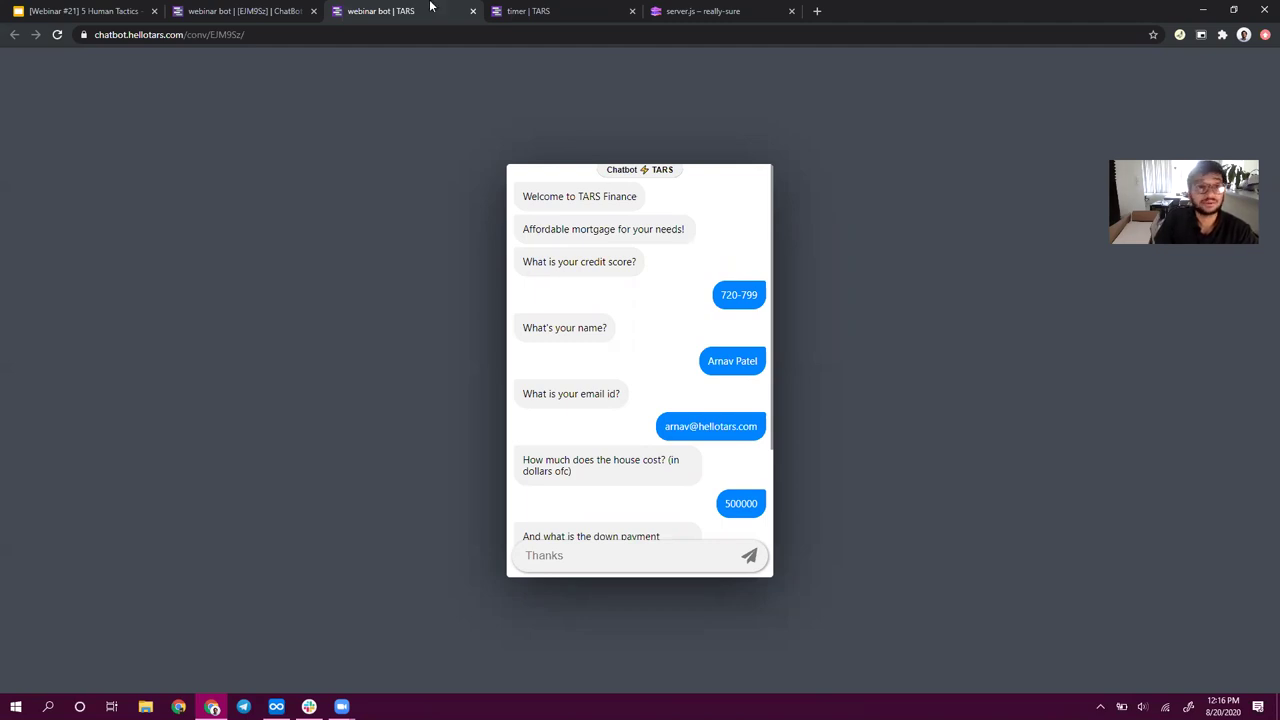
- Return to the builder and briefly open and close the credit_score gambit
{"action": "left_click", "coordinate": [300, 11]}
{"action": "left_click", "coordinate": [553, 272]}
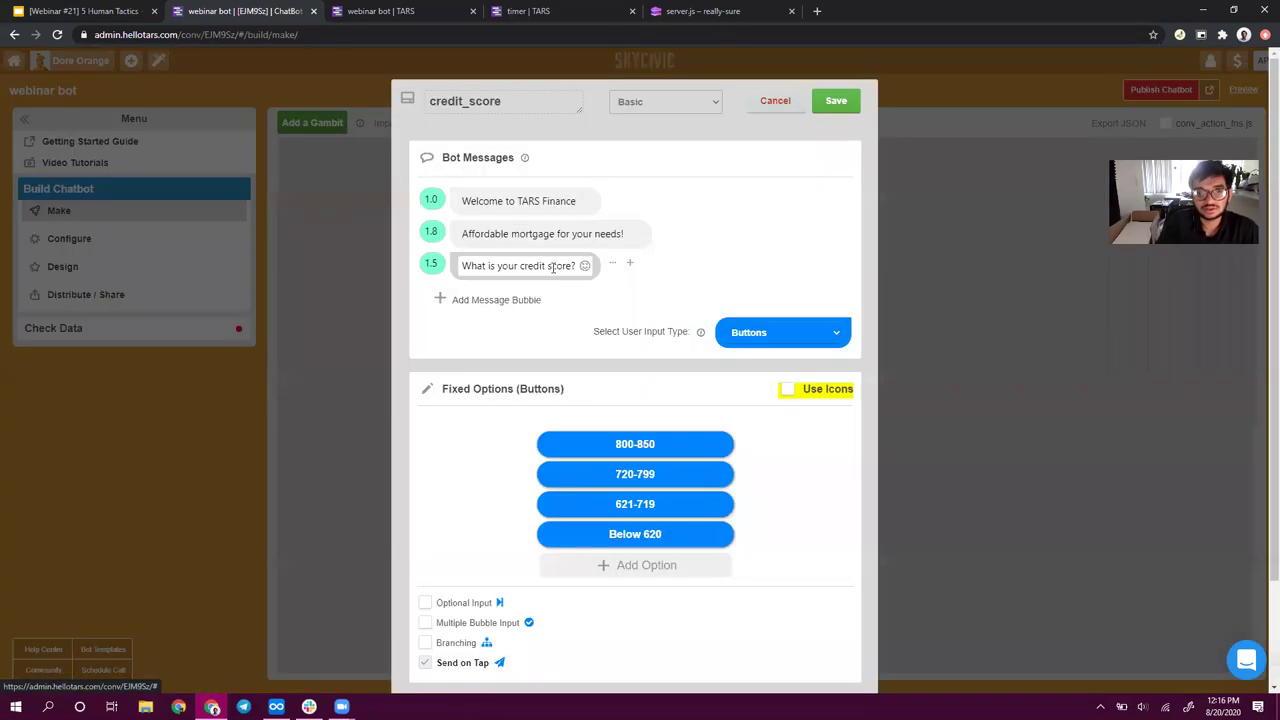
{"action": "left_click", "coordinate": [836, 106]}
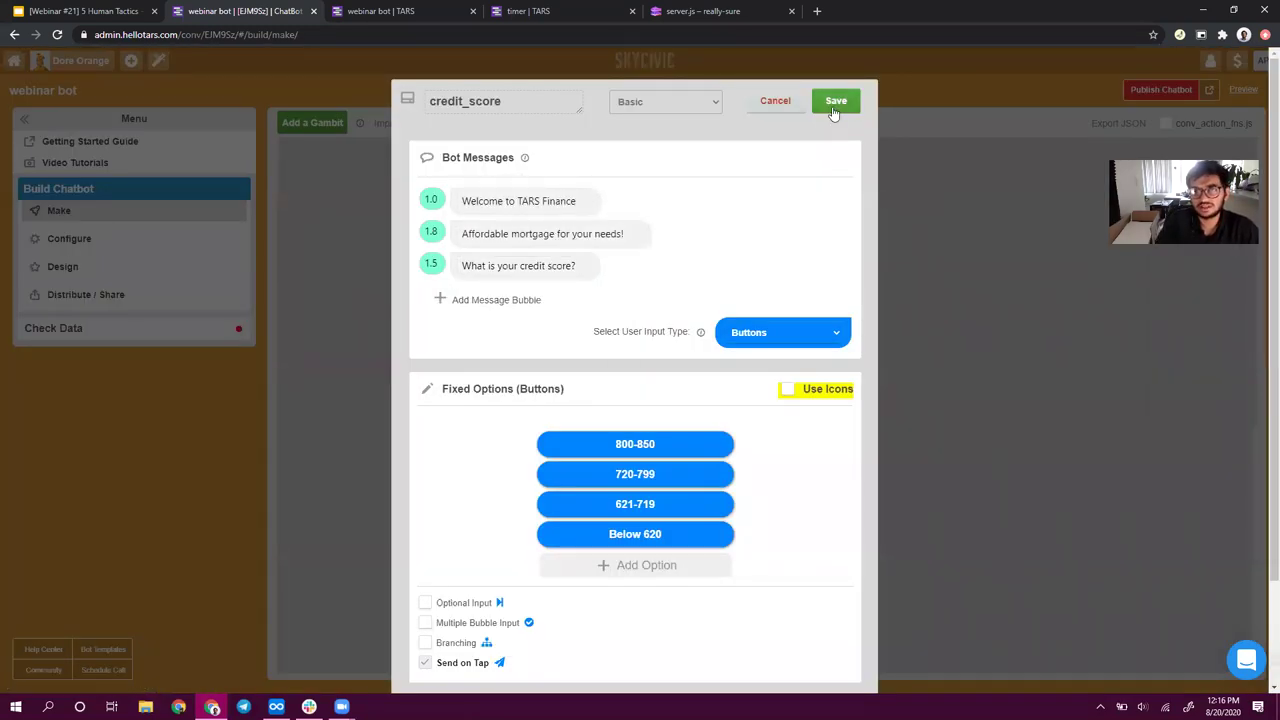
{"action": "scroll", "coordinate": [540, 440], "scroll_direction": "down", "scroll_amount": 3}
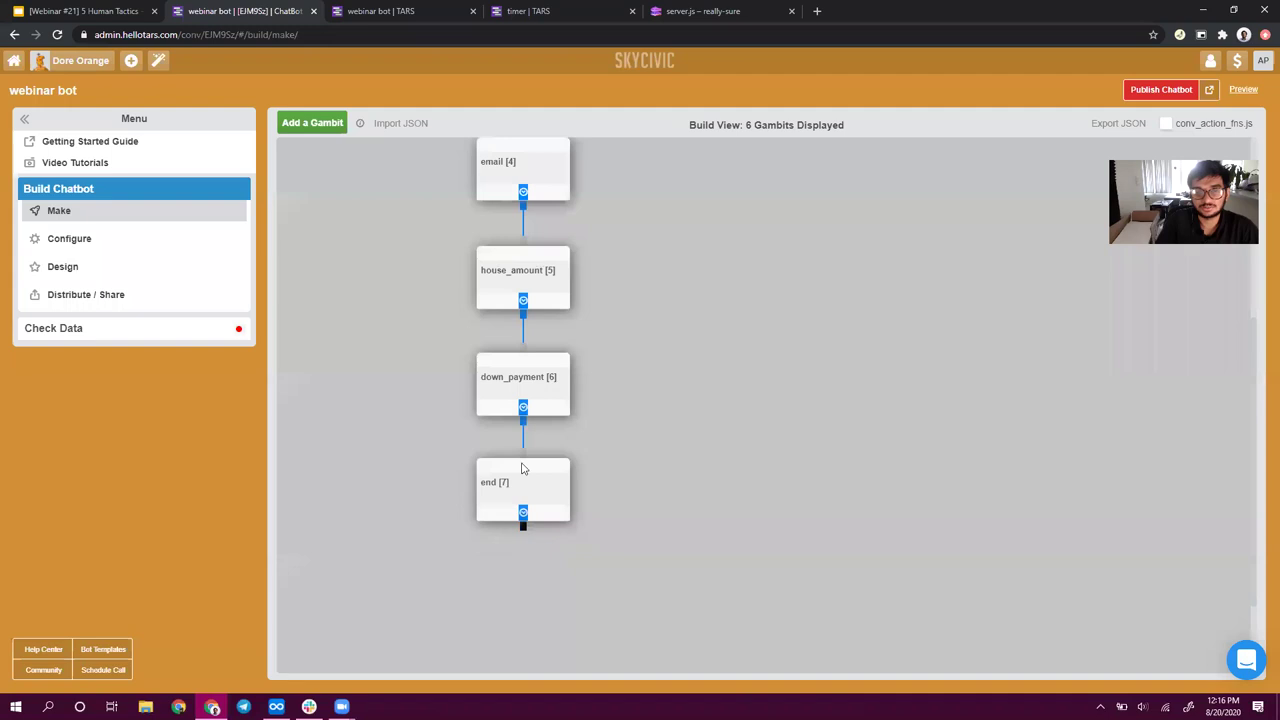
{"action": "scroll", "coordinate": [600, 410], "scroll_direction": "up", "scroll_amount": 3}
{"action": "scroll", "coordinate": [552, 400], "scroll_direction": "down", "scroll_amount": 3}
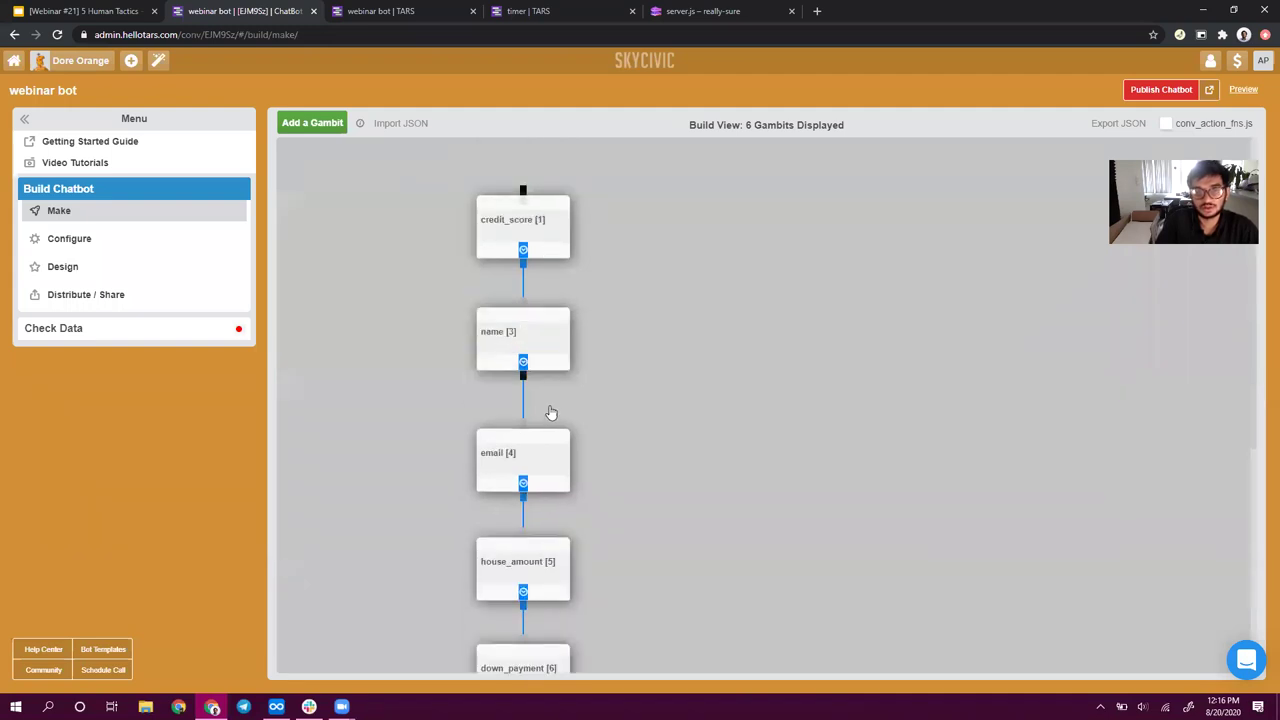
{"action": "scroll", "coordinate": [560, 268], "scroll_direction": "up", "scroll_amount": 3}
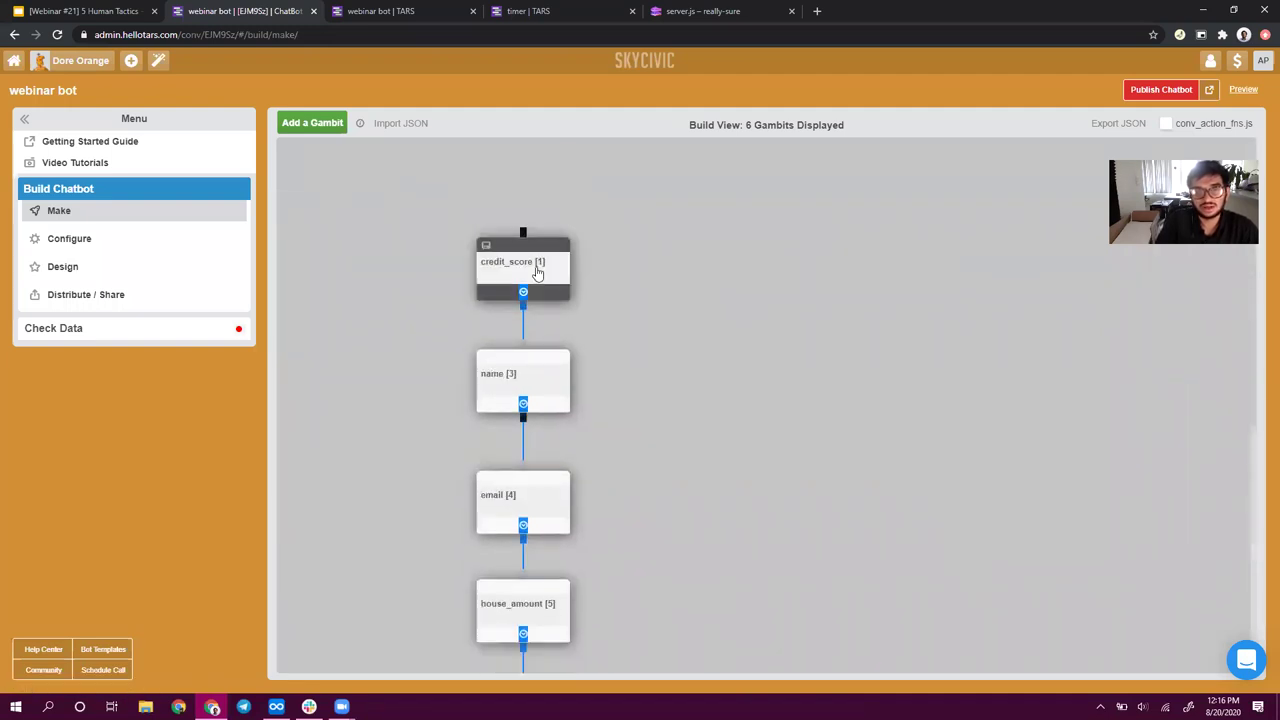
- Reopen credit_score, compare it with the running preview, then save and close it
{"action": "left_click", "coordinate": [538, 268]}
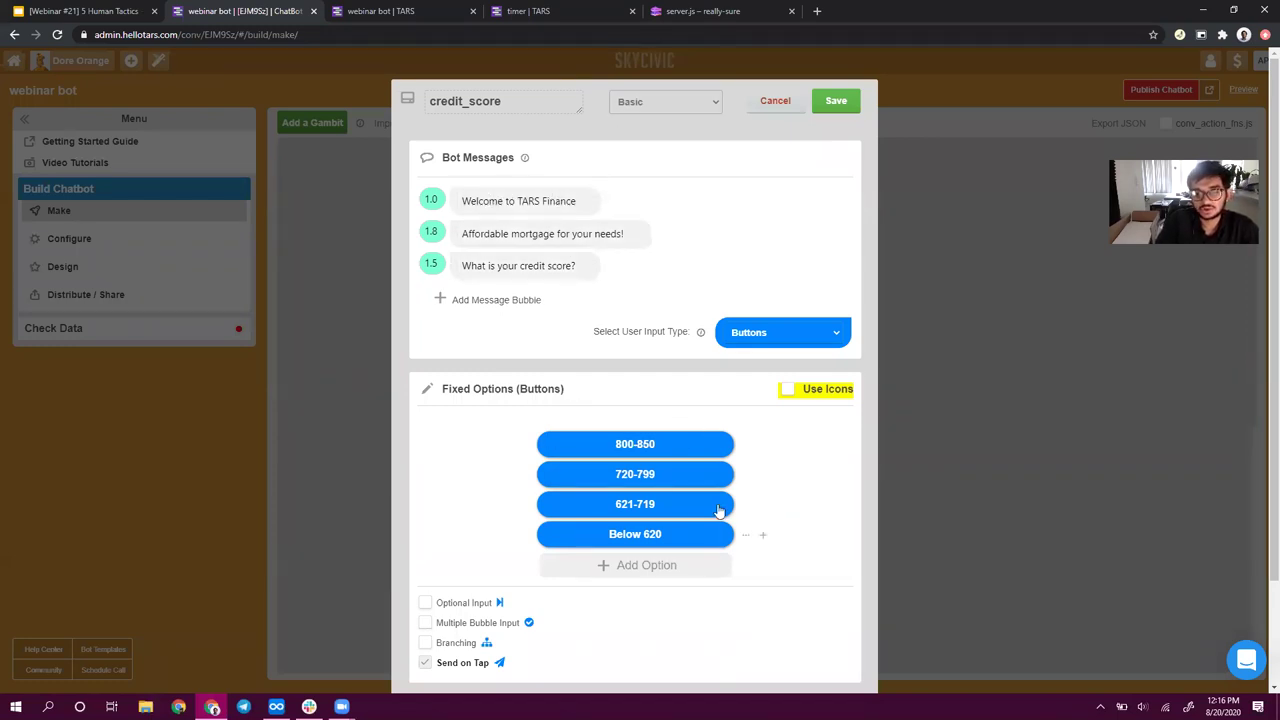
{"action": "left_click", "coordinate": [430, 10]}
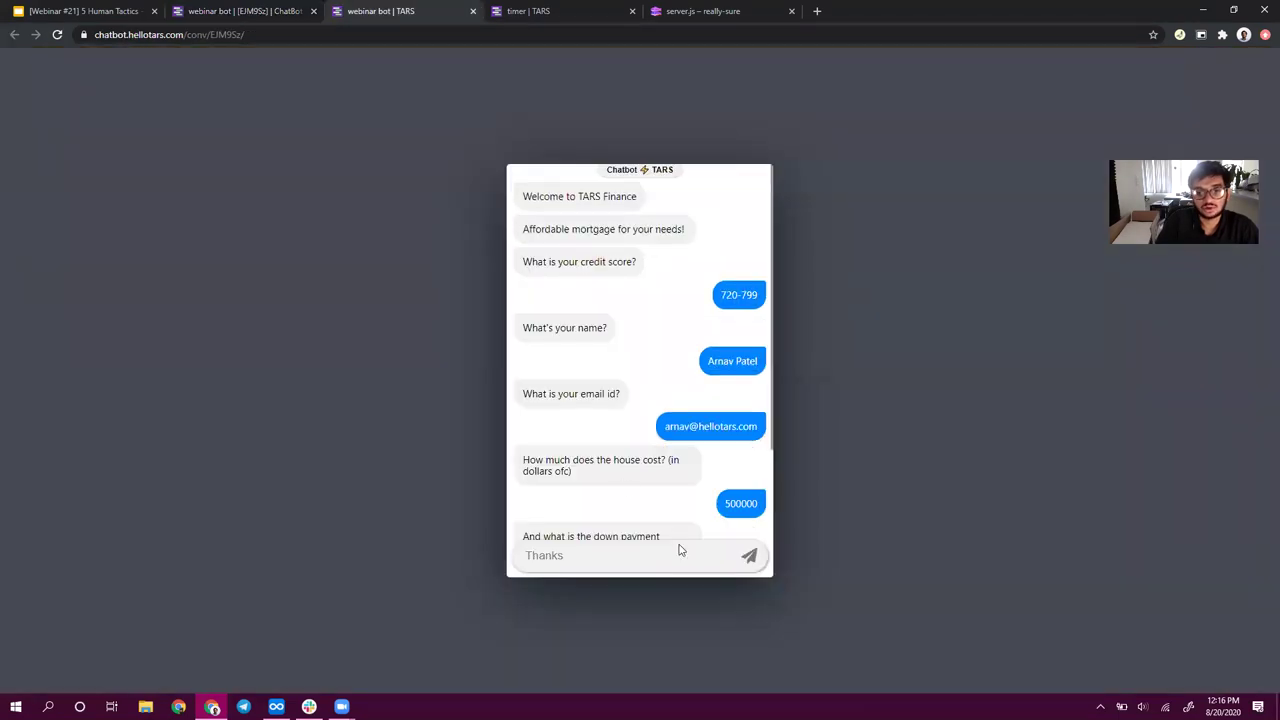
{"action": "left_click", "coordinate": [299, 9]}
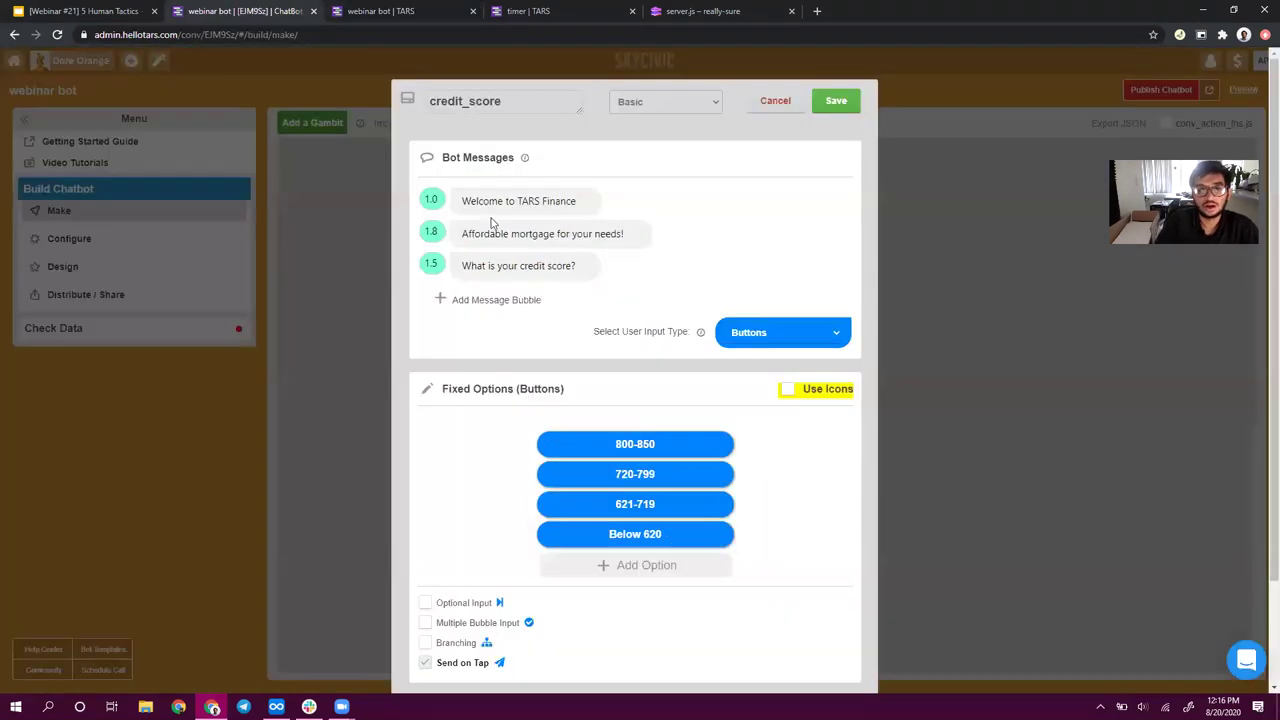
{"action": "left_click", "coordinate": [838, 103]}
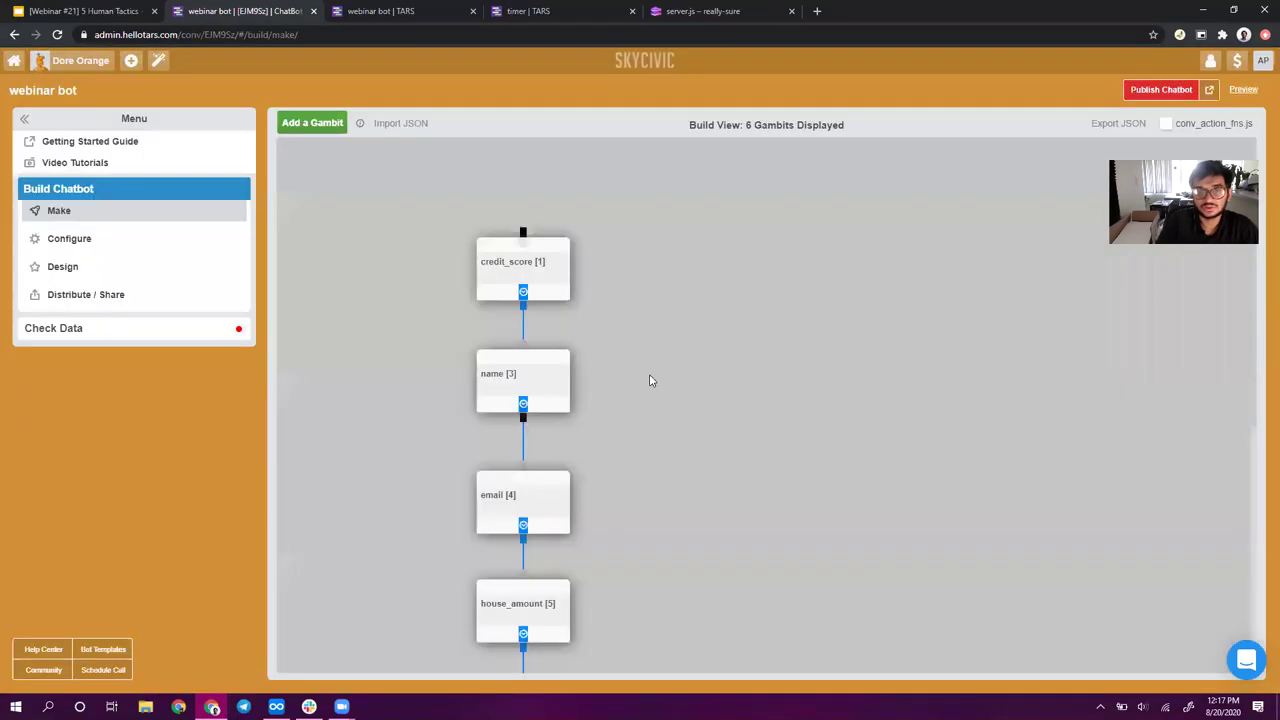
{"action": "scroll", "coordinate": [543, 566], "scroll_direction": "down", "scroll_amount": 2}
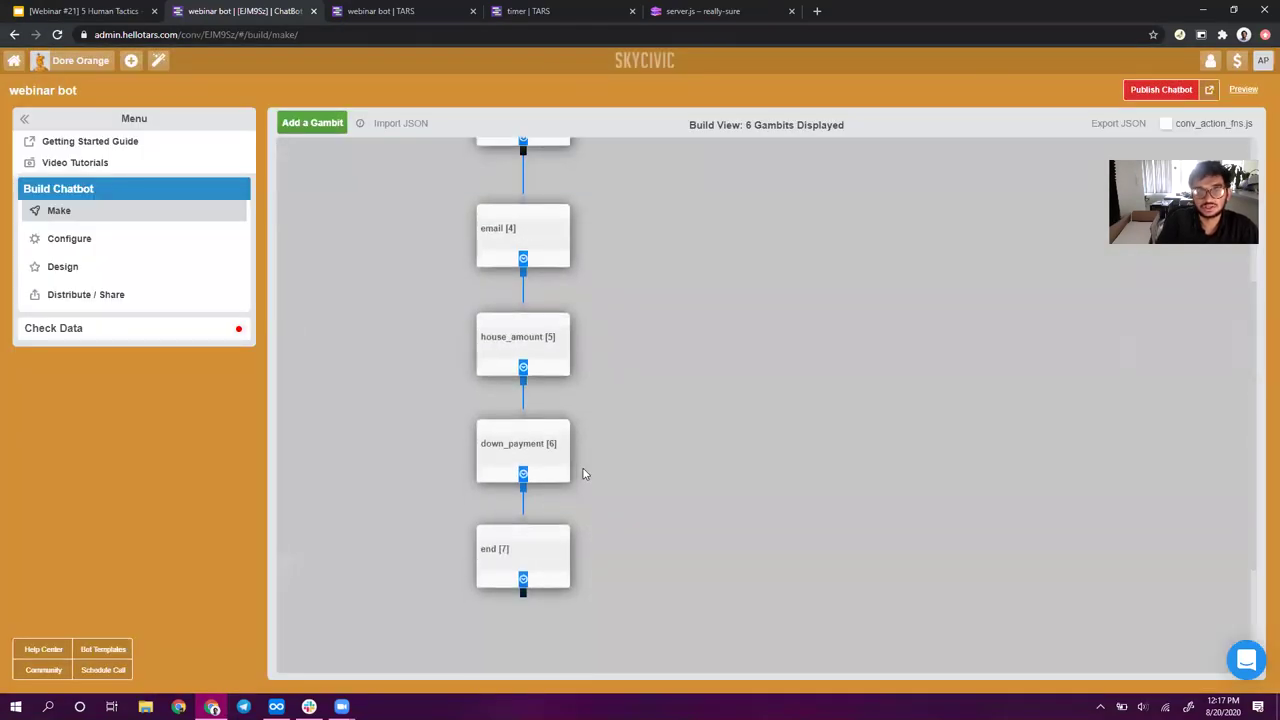
{"action": "scroll", "coordinate": [583, 472], "scroll_direction": "up", "scroll_amount": 3}
- Add 'I am Tarlock, the TARS Finance virtual representative' after the credit_score welcome message and save
{"action": "left_click", "coordinate": [538, 275]}
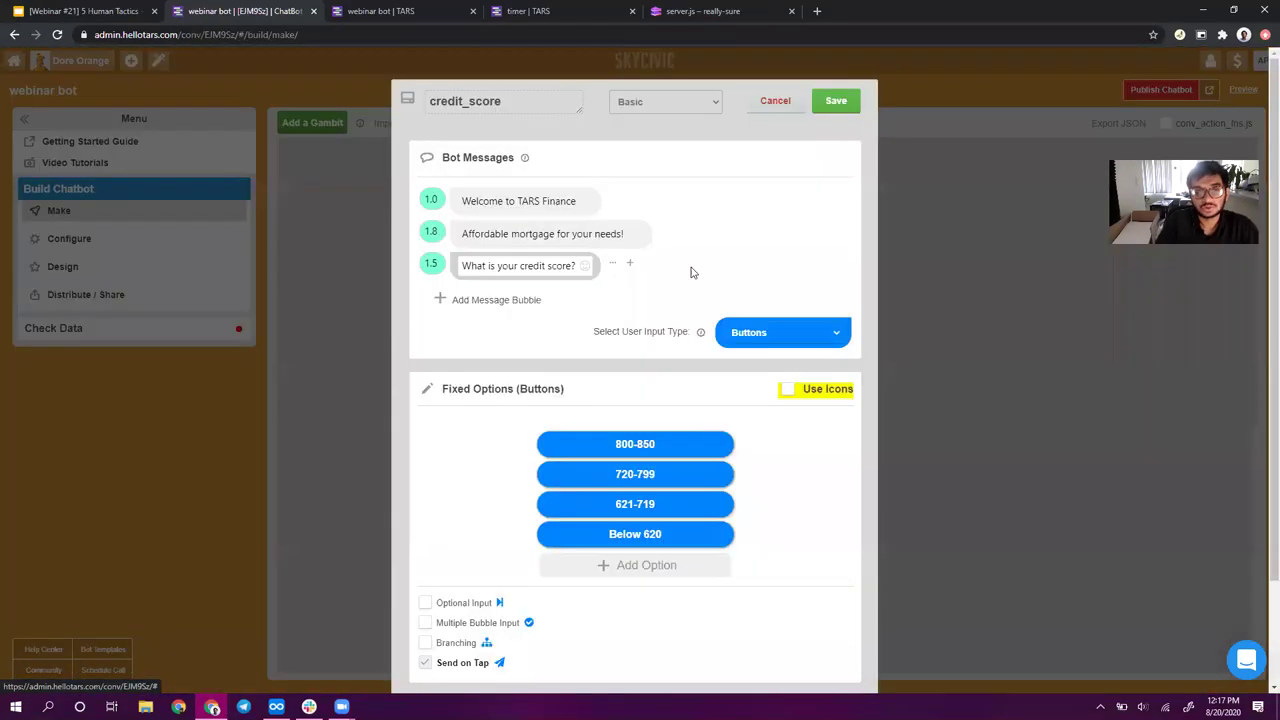
{"action": "left_click", "coordinate": [517, 300]}
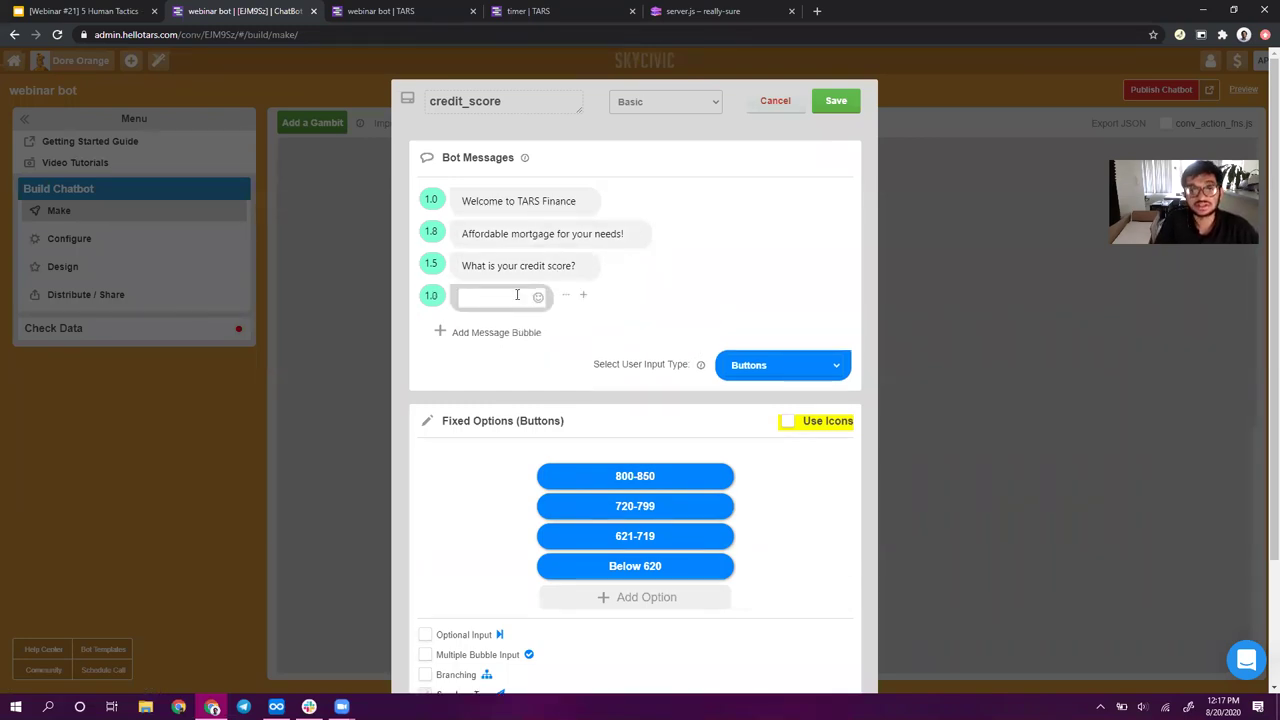
{"action": "left_click_drag", "start_coordinate": [561, 287], "coordinate": [565, 232]}
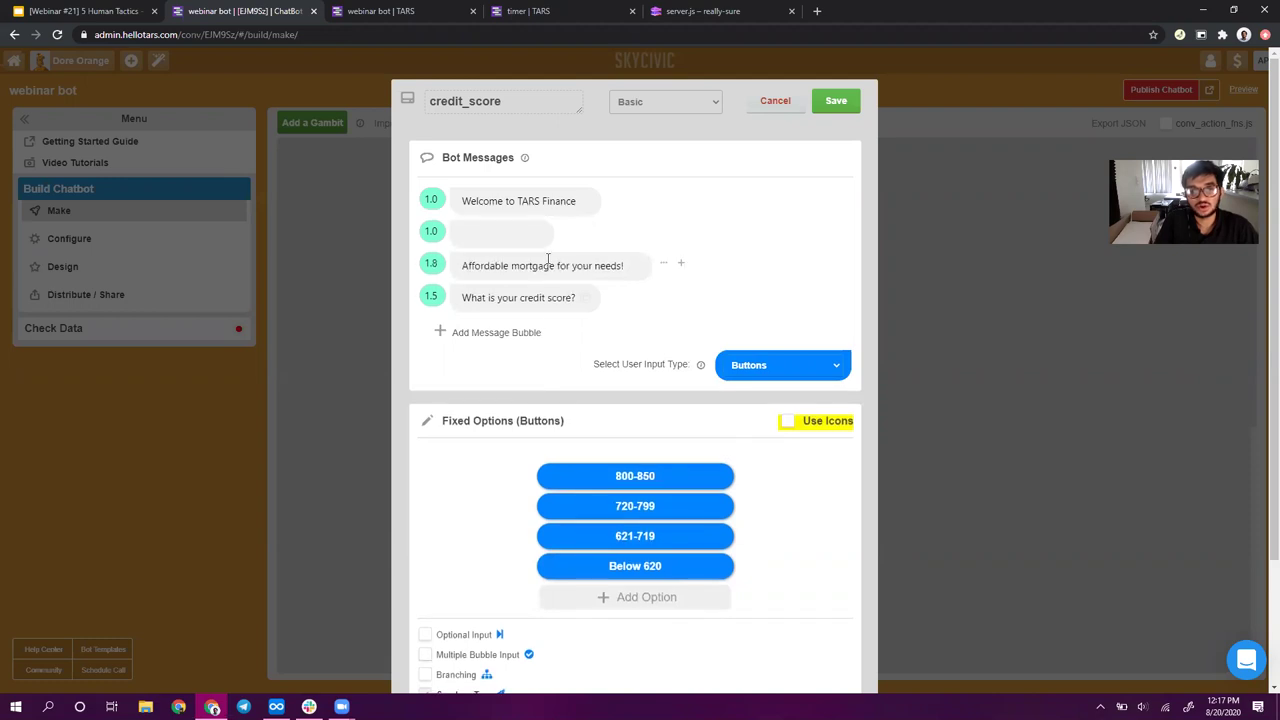
{"action": "double_click", "coordinate": [528, 201]}
{"action": "left_click", "coordinate": [633, 204], "text": "shift"}
{"action": "left_click", "coordinate": [497, 234]}
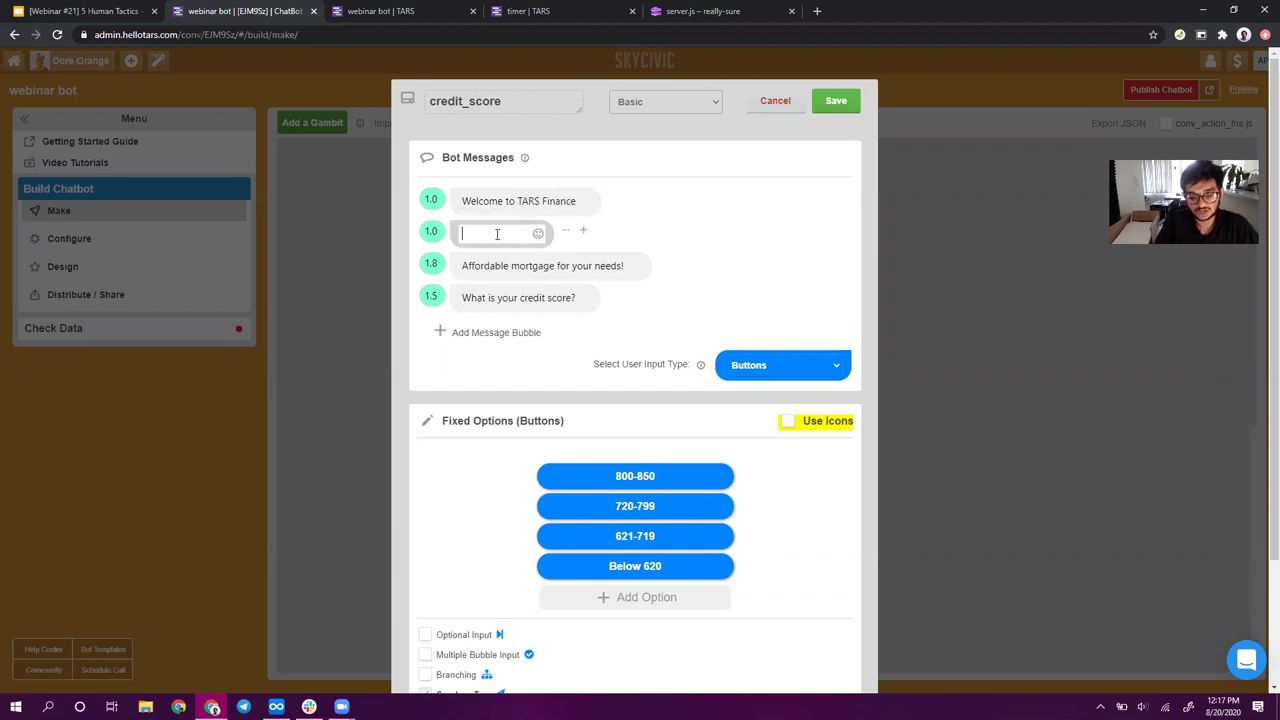
{"action": "type", "text": "I am "}
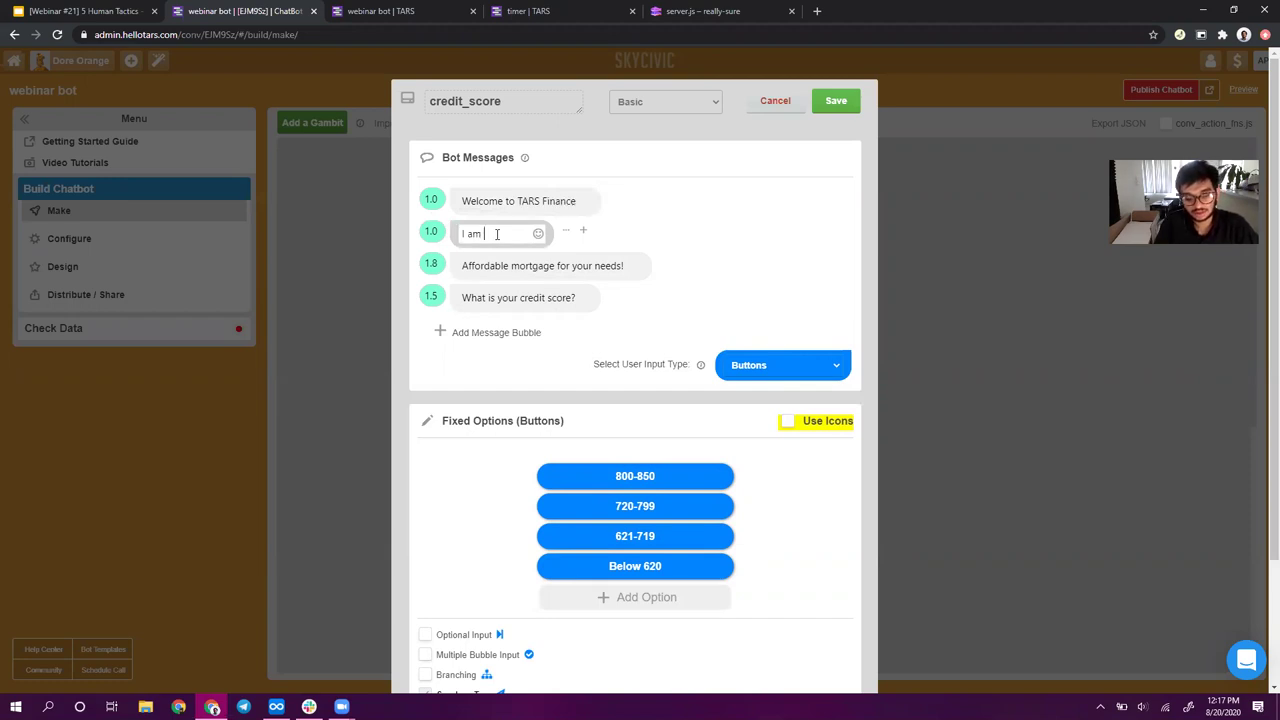
{"action": "type", "text": "Tarlock"}
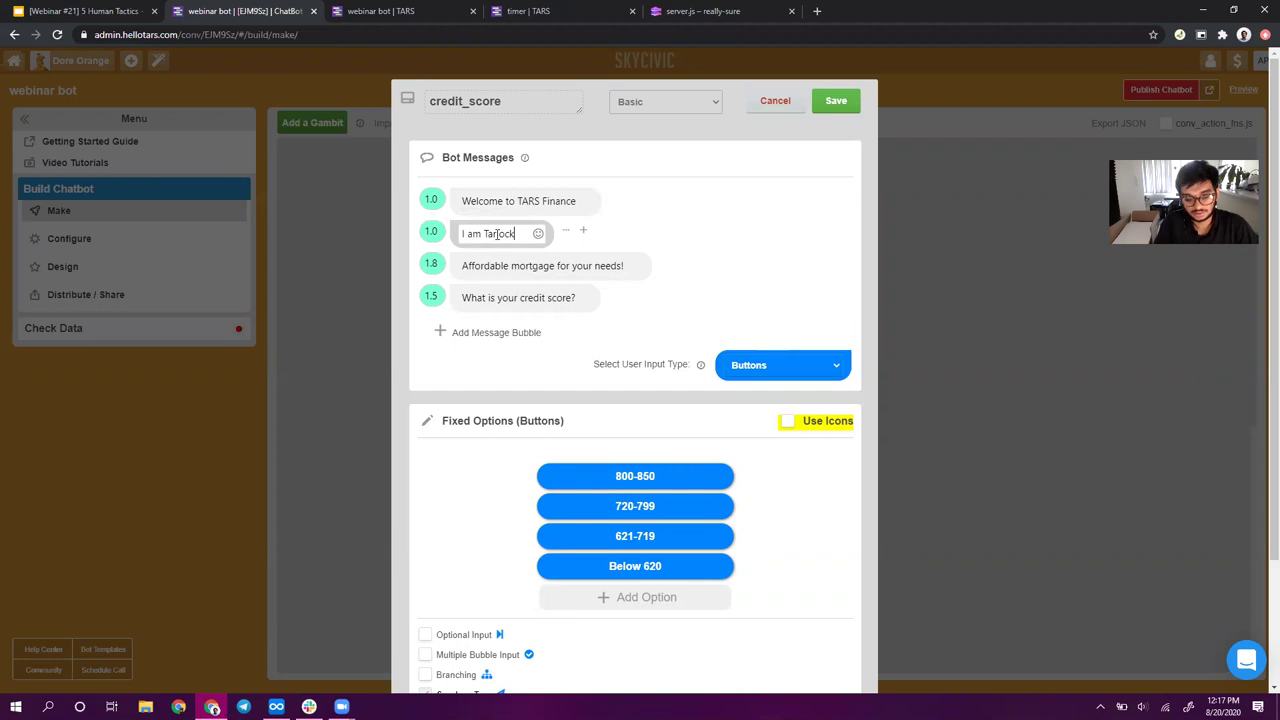
{"action": "type", "text": ", the TARS "}
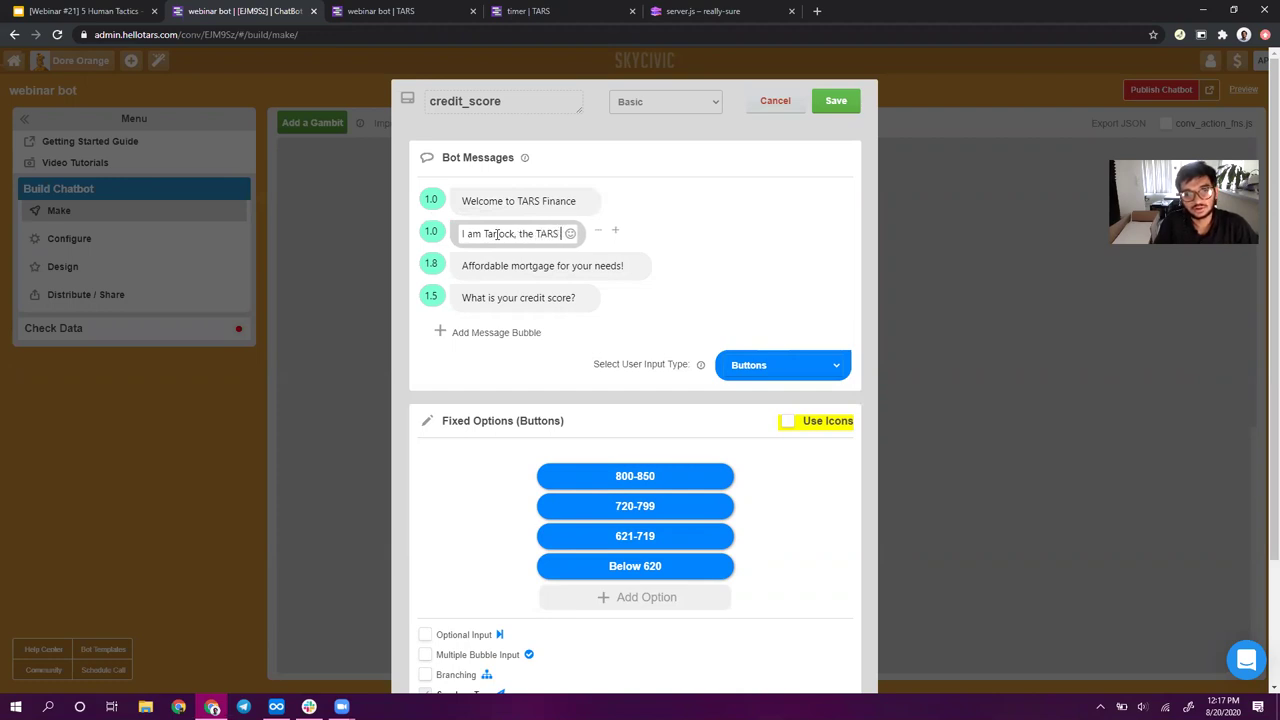
{"action": "type", "text": "Finance "}
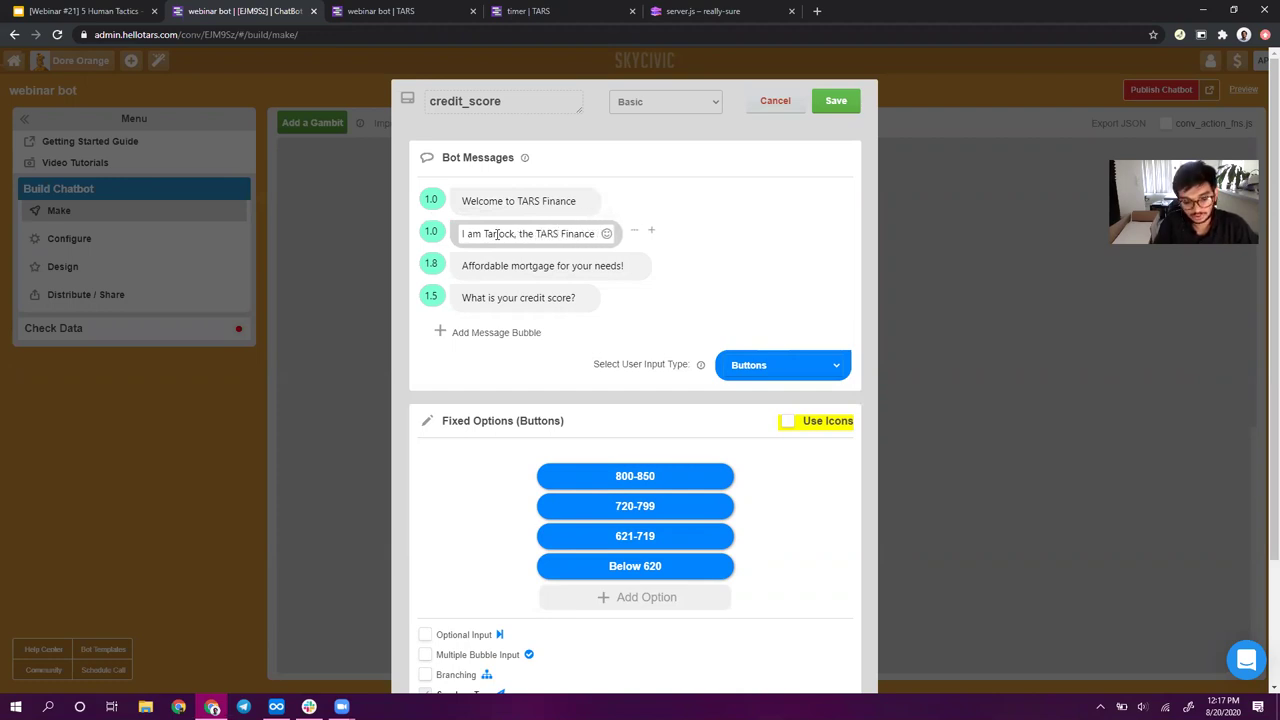
{"action": "type", "text": "virtual re"}
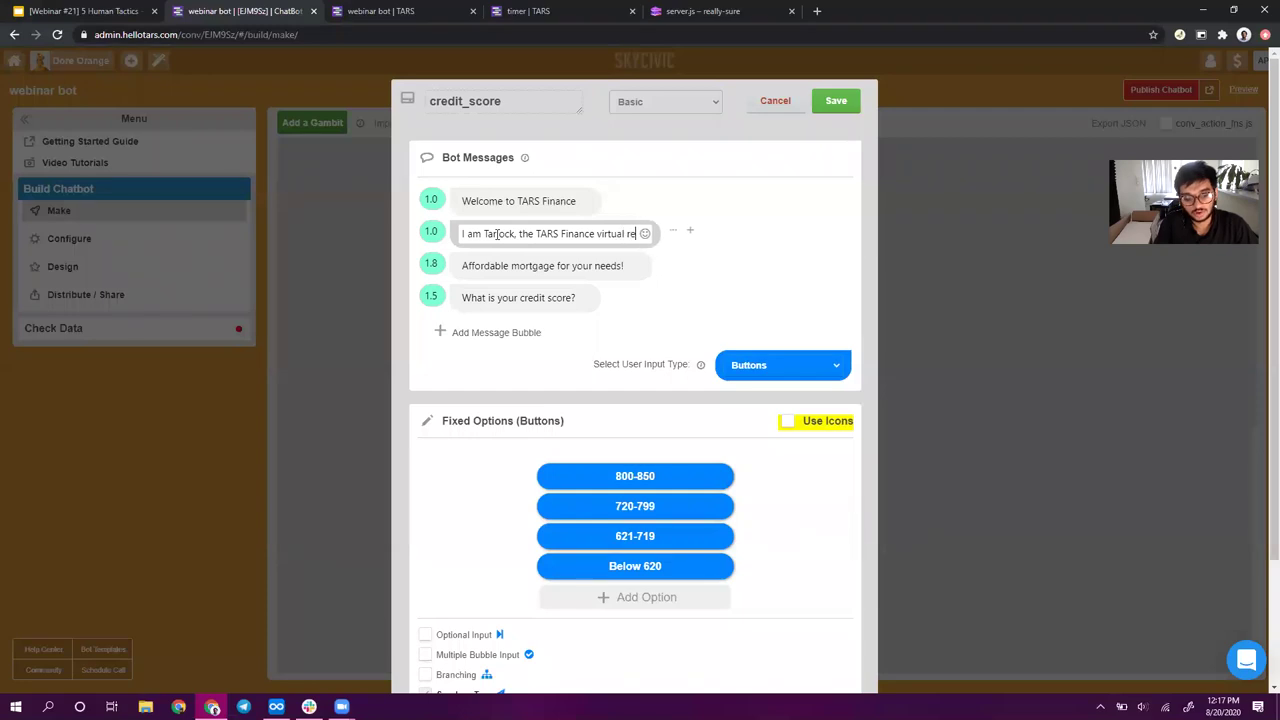
{"action": "type", "text": "presentative"}
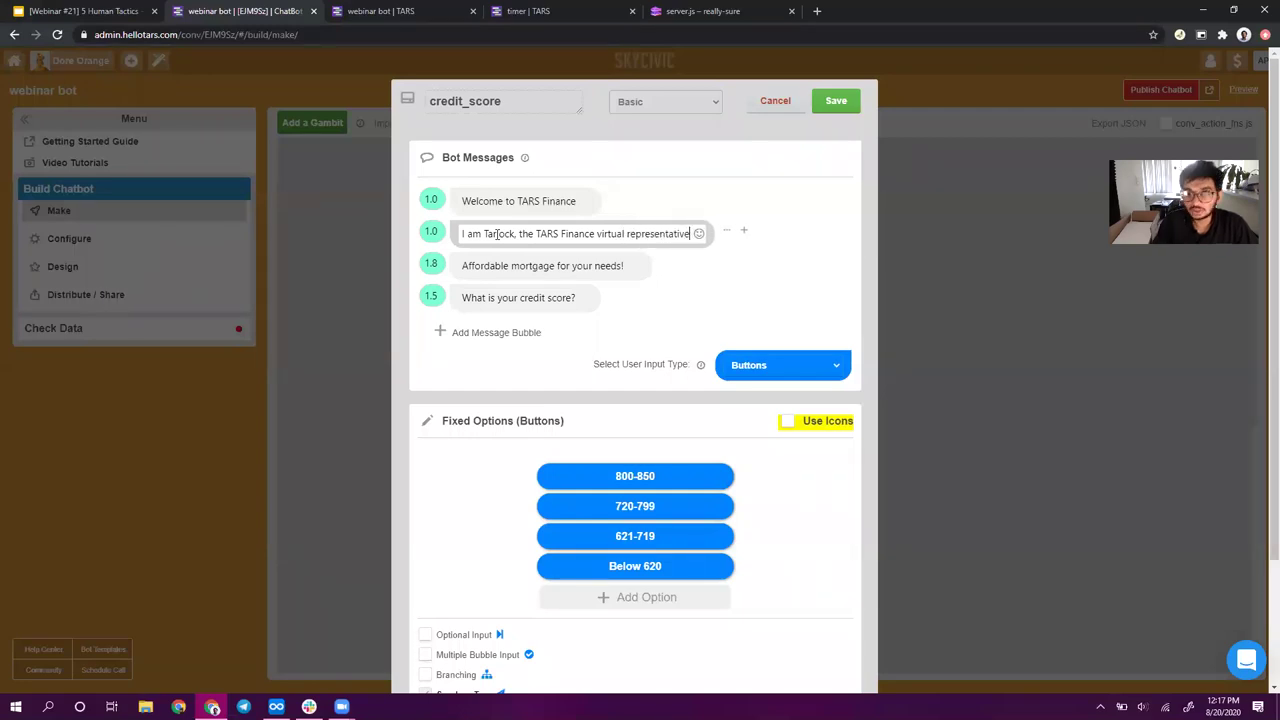
{"action": "left_click", "coordinate": [836, 101]}
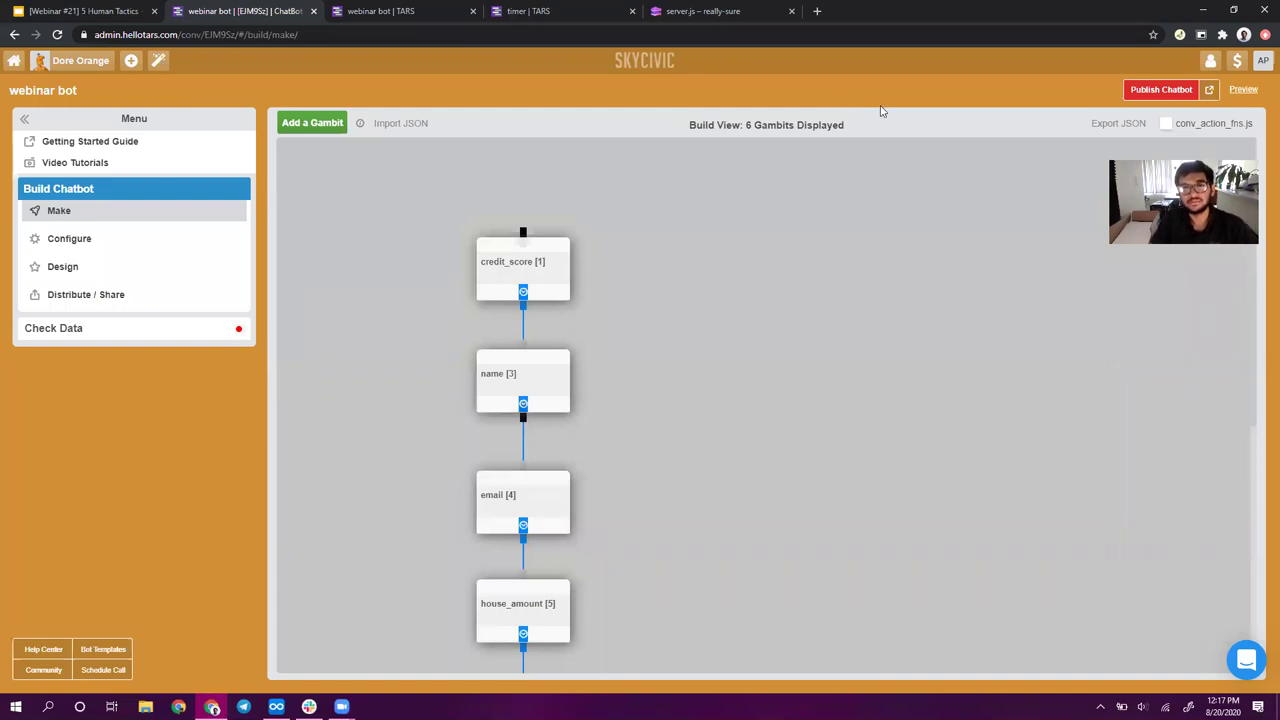
- Publish the chatbot and reload the preview to run the updated bot
{"action": "left_click", "coordinate": [1173, 89]}
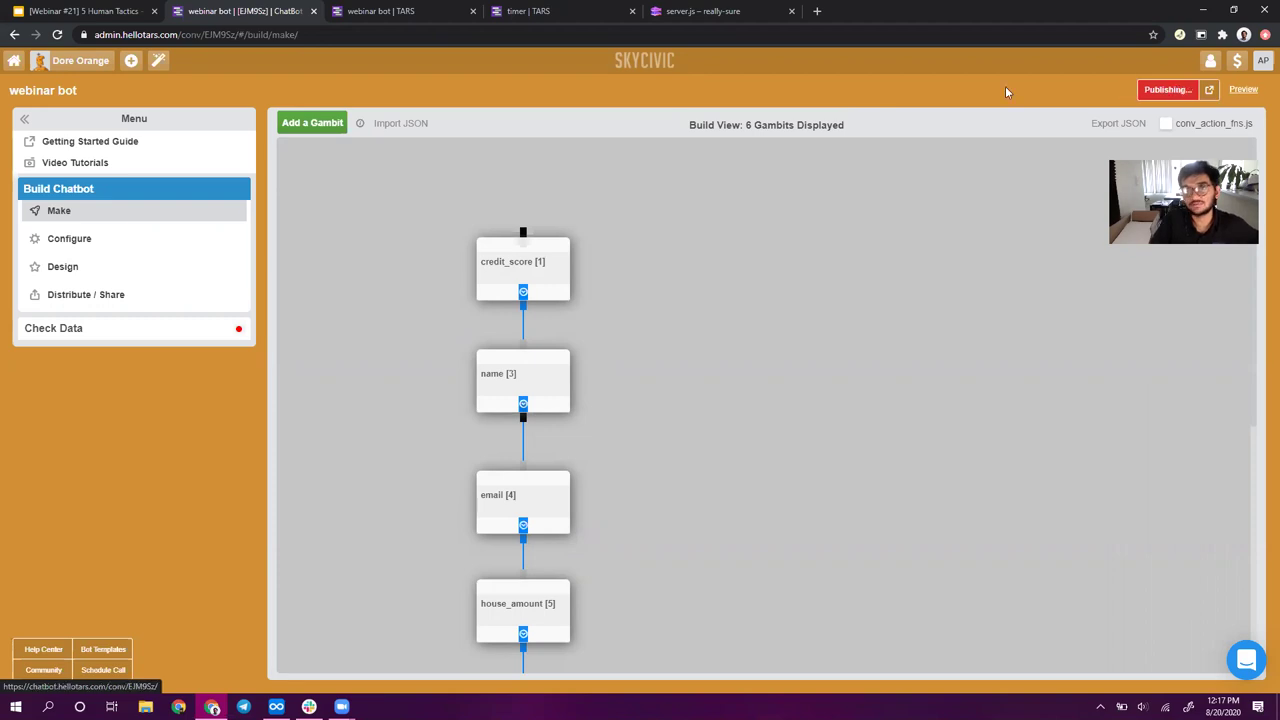
{"action": "left_click", "coordinate": [390, 11]}
{"action": "left_click", "coordinate": [58, 35]}
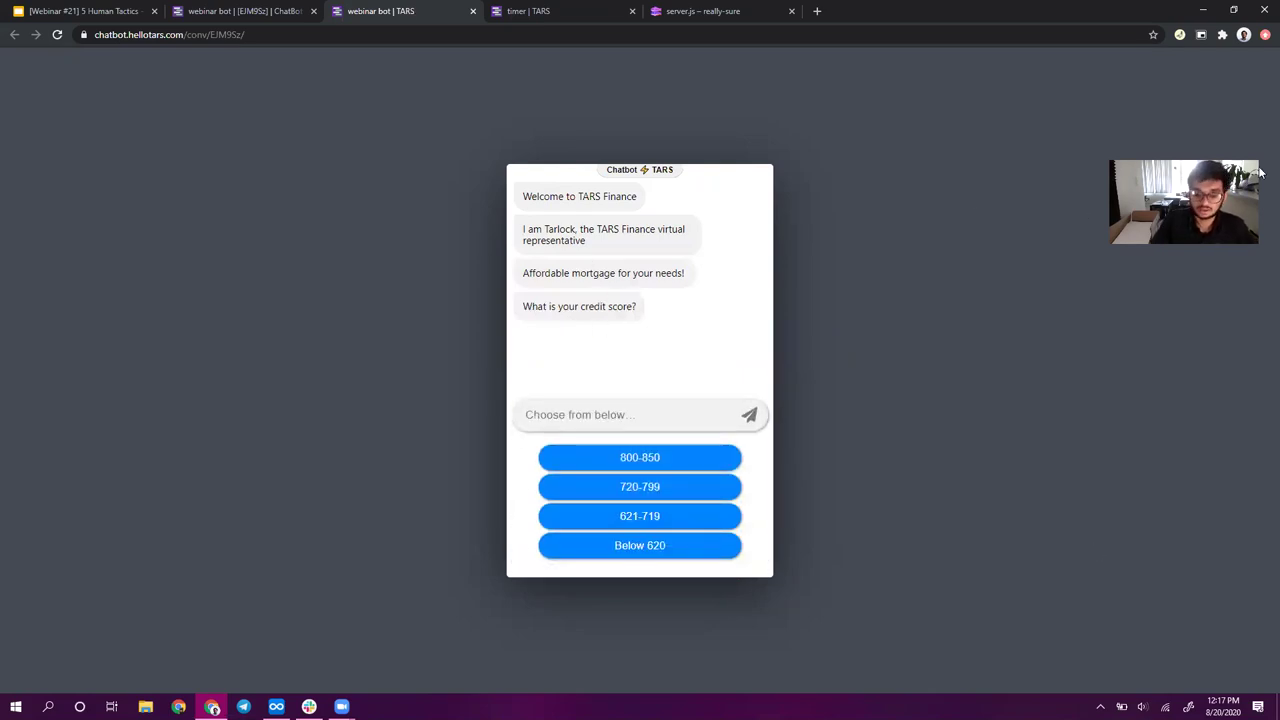
- Select and then deselect the new virtual-representative introduction in the preview chat
{"action": "triple_click", "coordinate": [557, 229]}
{"action": "left_click", "coordinate": [557, 229]}
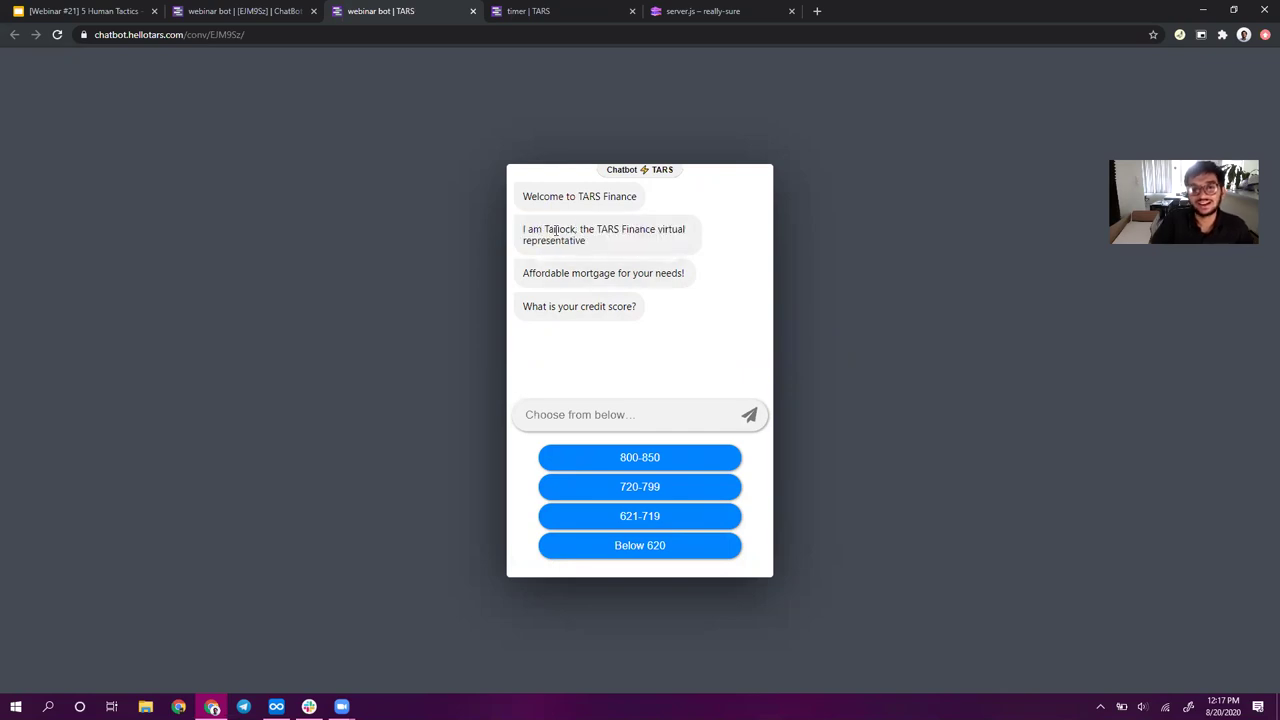
{"action": "triple_click", "coordinate": [557, 229]}
{"action": "left_click", "coordinate": [557, 229]}
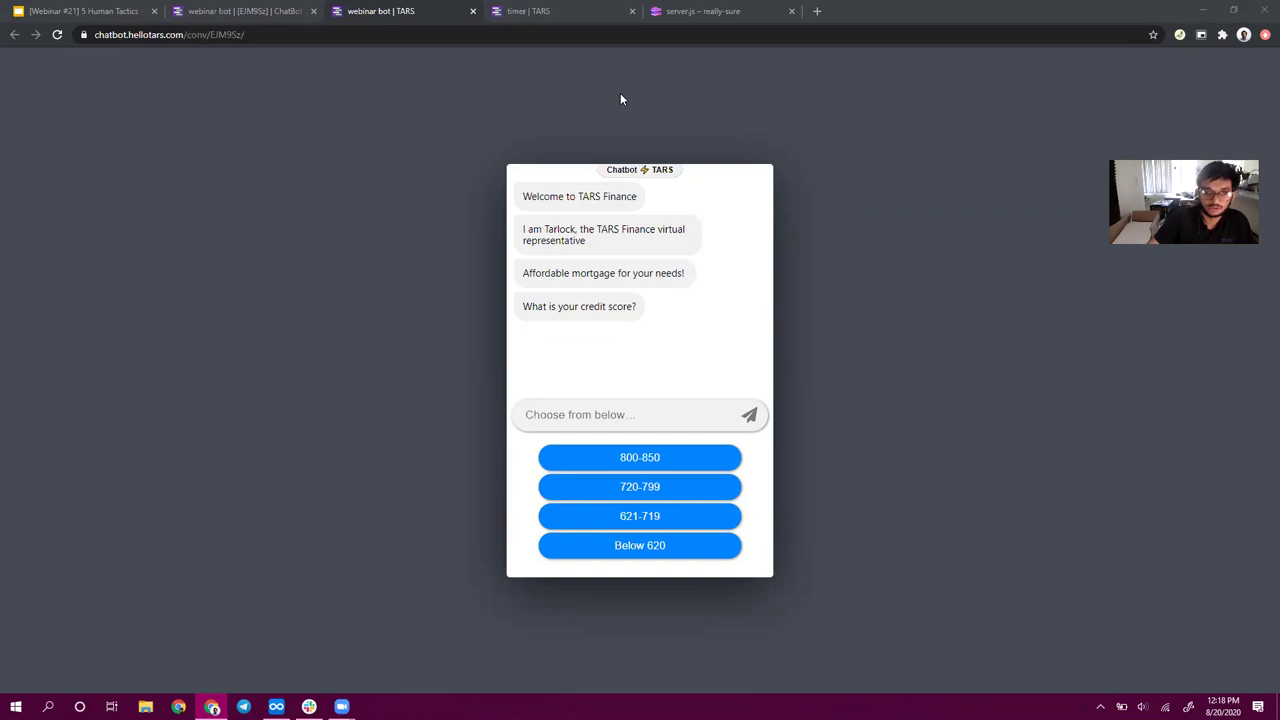
- Restart the preview chat, answer the credit-score question with 800-850, and return to the builder
{"action": "left_click", "coordinate": [57, 34]}
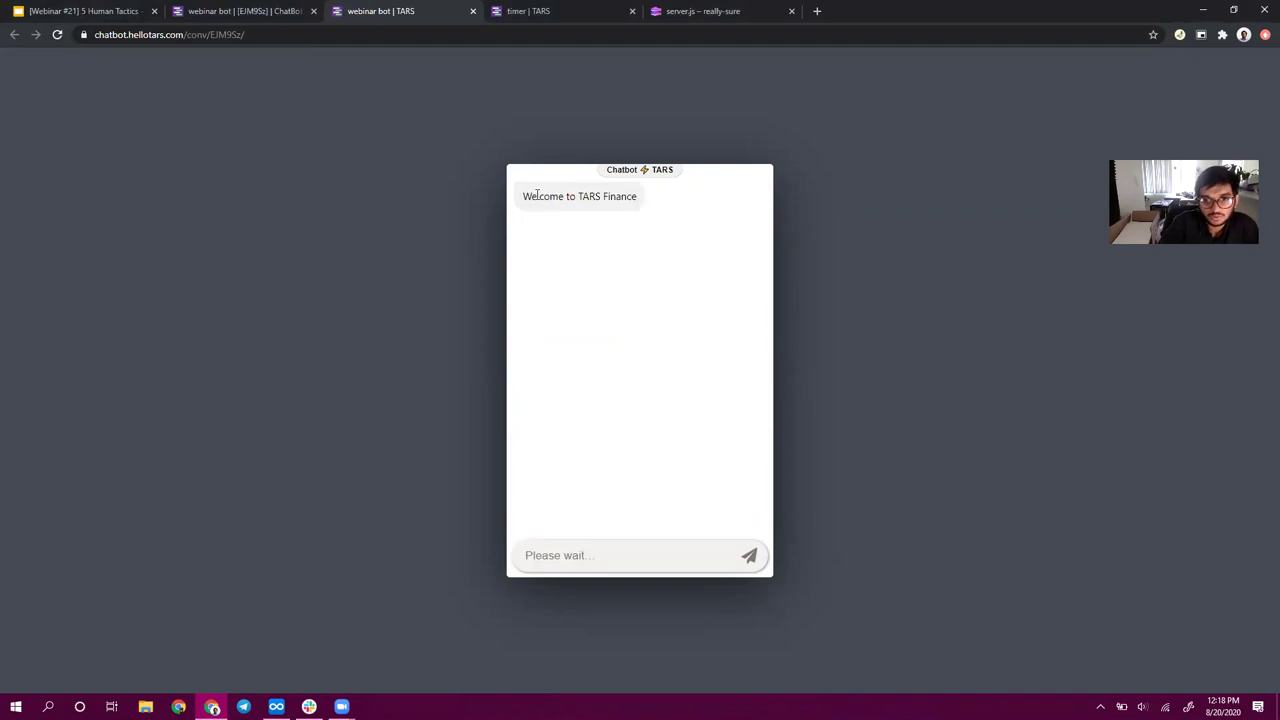
{"action": "left_click_drag", "start_coordinate": [527, 197], "coordinate": [571, 216]}
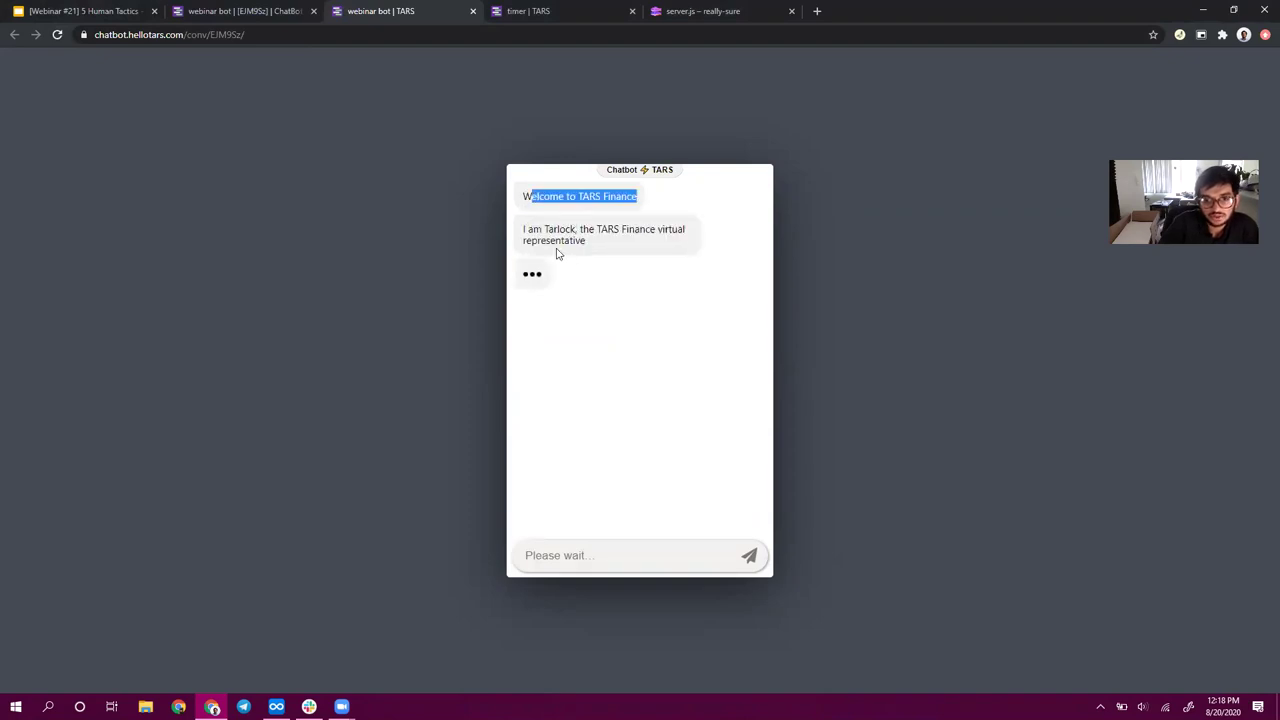
{"action": "left_click", "coordinate": [268, 11]}
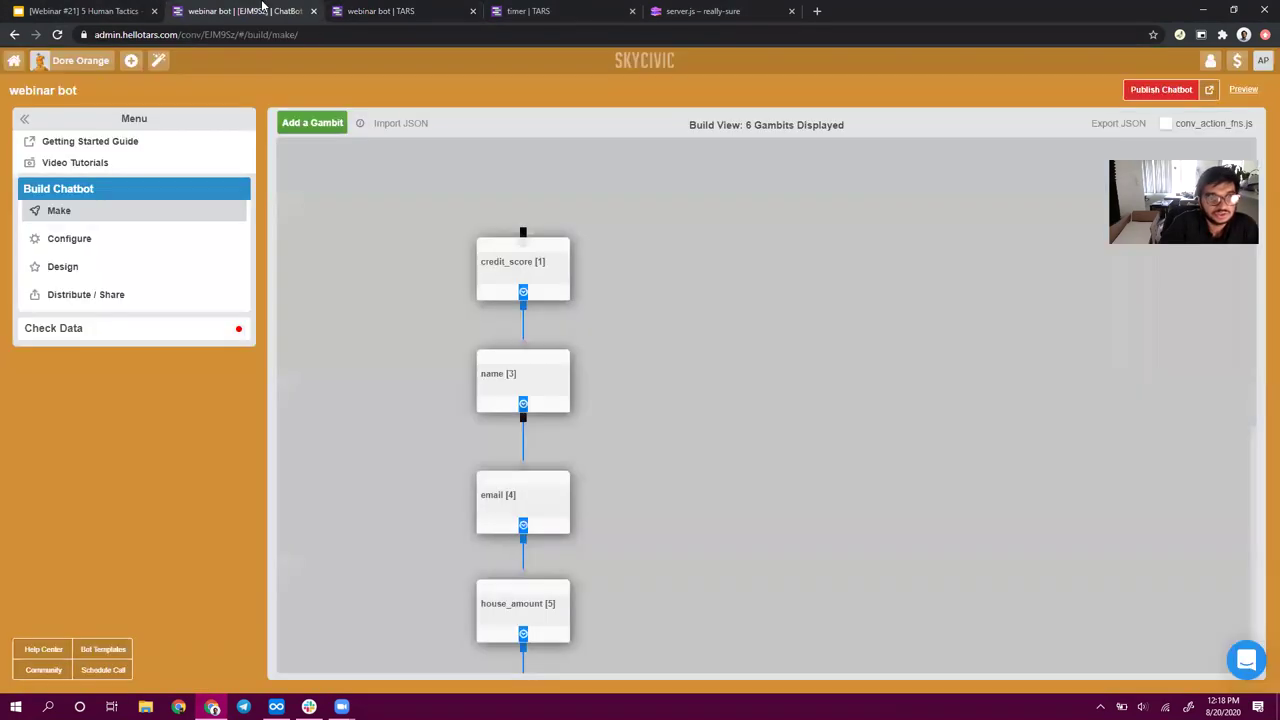
{"action": "left_click", "coordinate": [372, 11]}
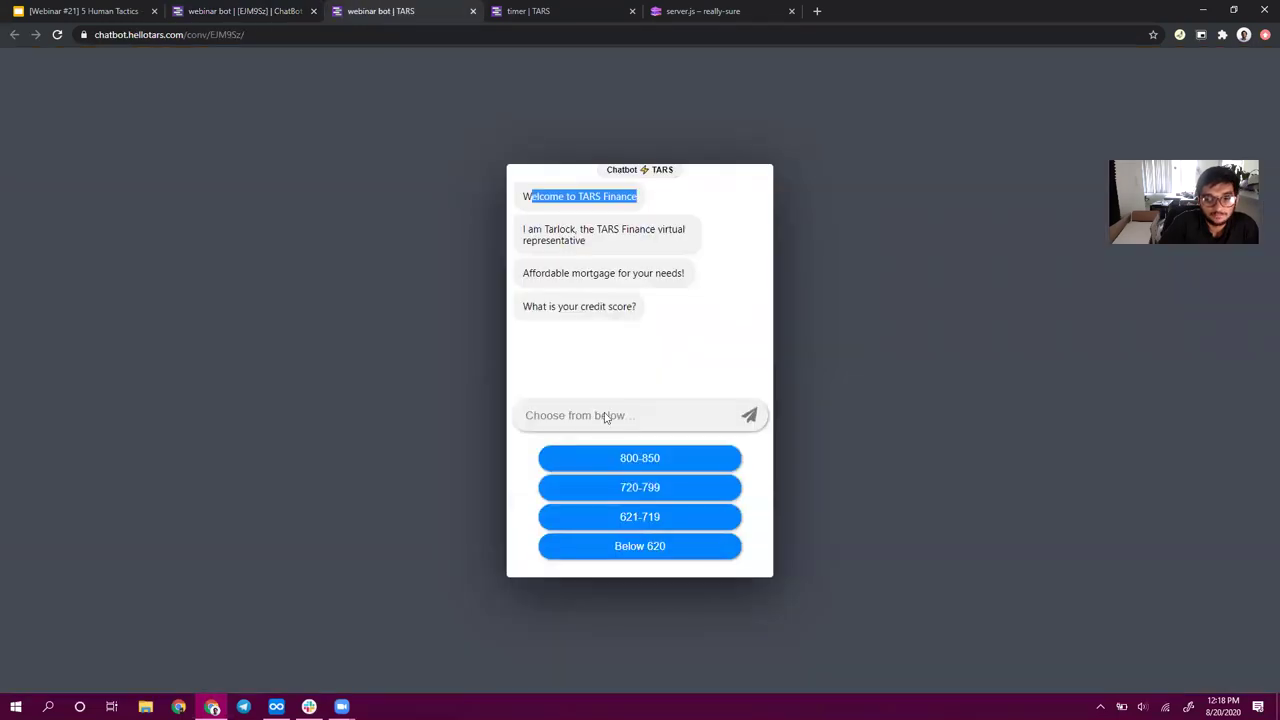
{"action": "left_click", "coordinate": [649, 458]}
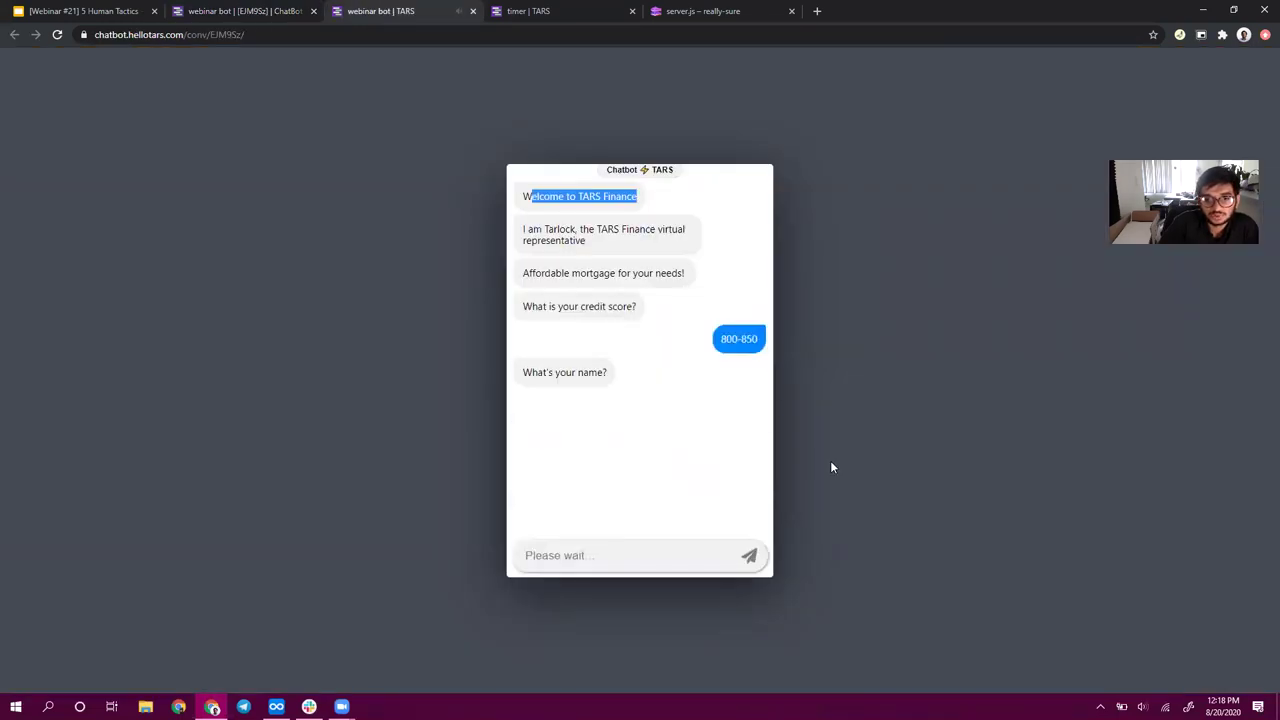
{"action": "left_click", "coordinate": [635, 559]}
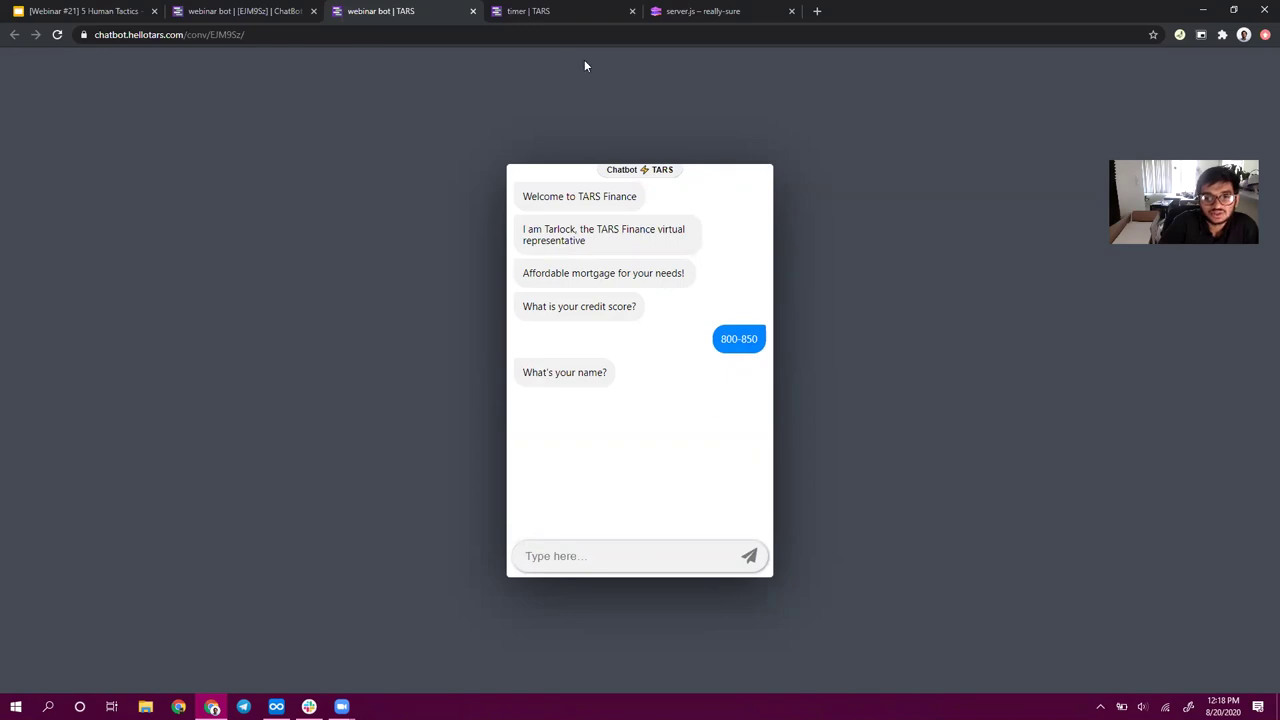
{"action": "left_click", "coordinate": [246, 10]}
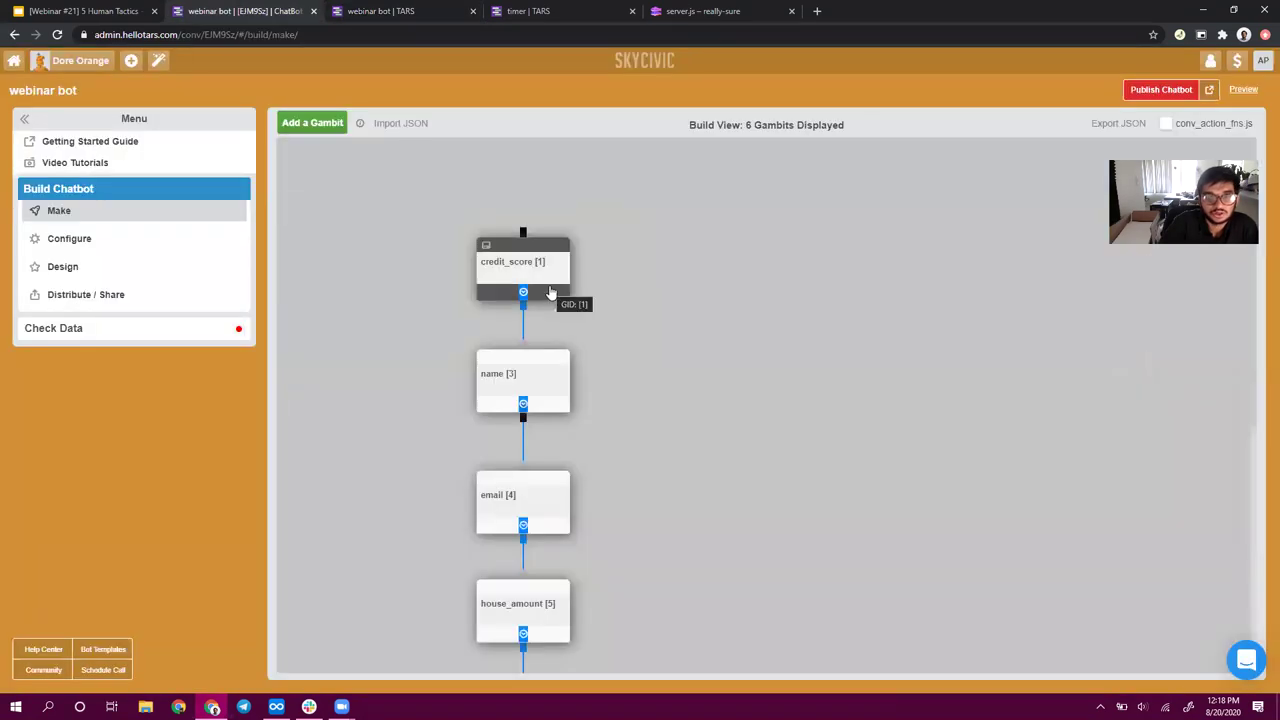
- Re-save the credit_score gambit, republish the bot, and confirm a preview page reload
{"action": "left_click", "coordinate": [500, 276]}
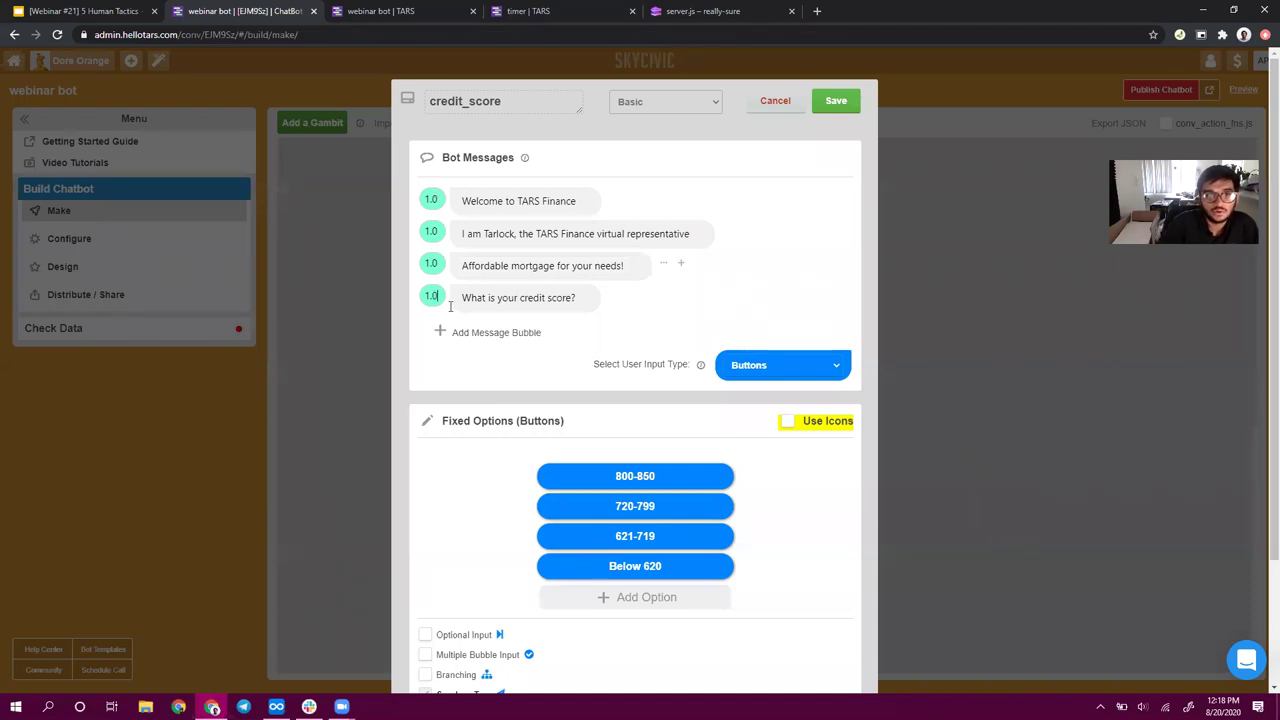
{"action": "left_click", "coordinate": [846, 102]}
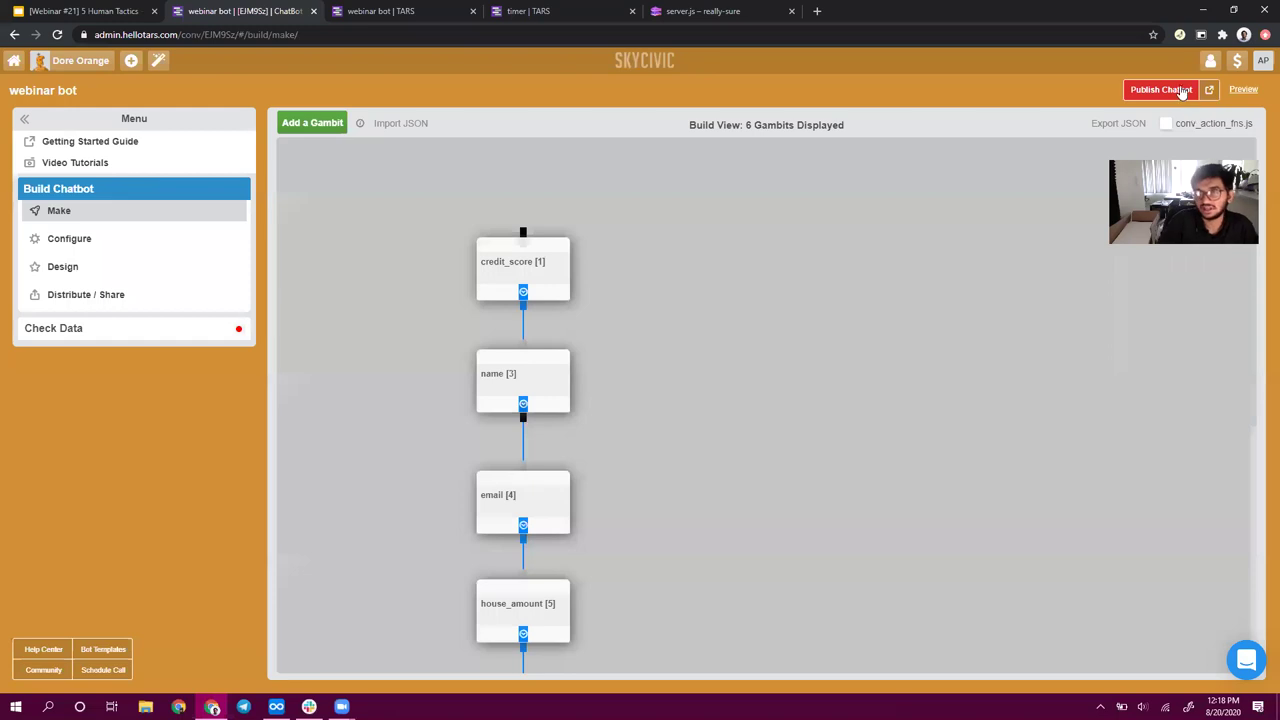
{"action": "left_click", "coordinate": [1180, 90]}
{"action": "left_click", "coordinate": [425, 12]}
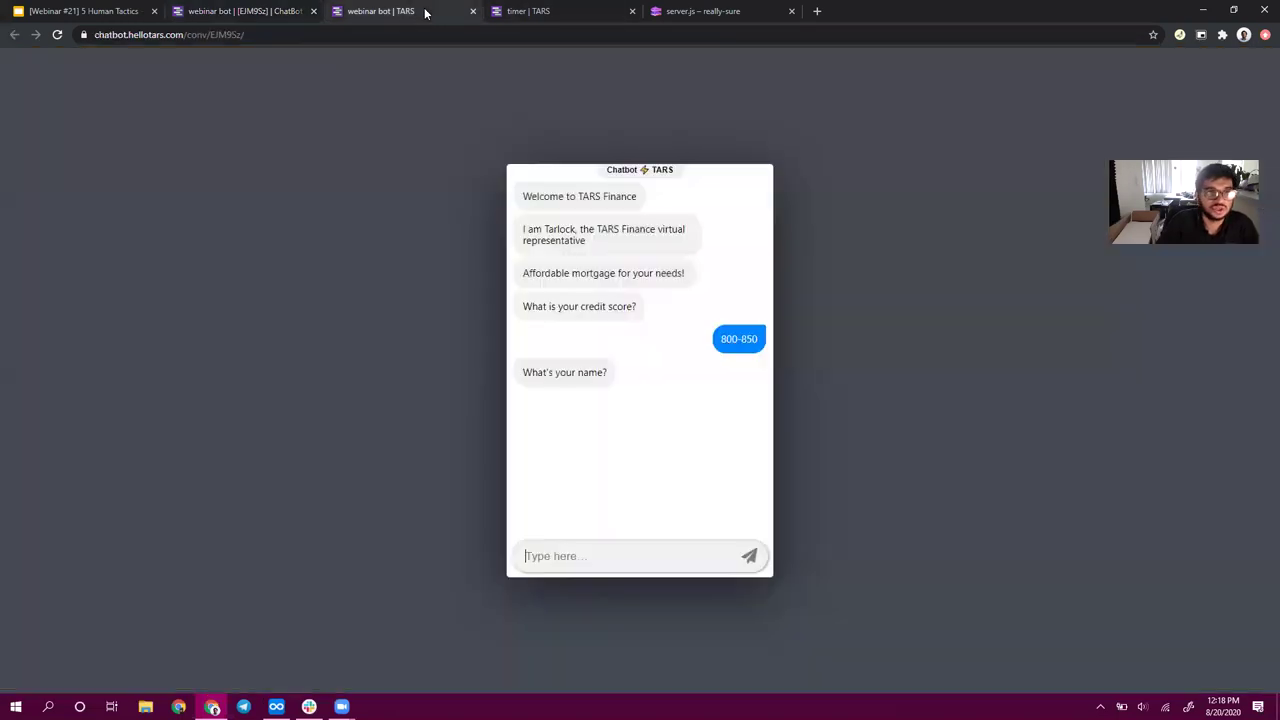
{"action": "left_click", "coordinate": [57, 34]}
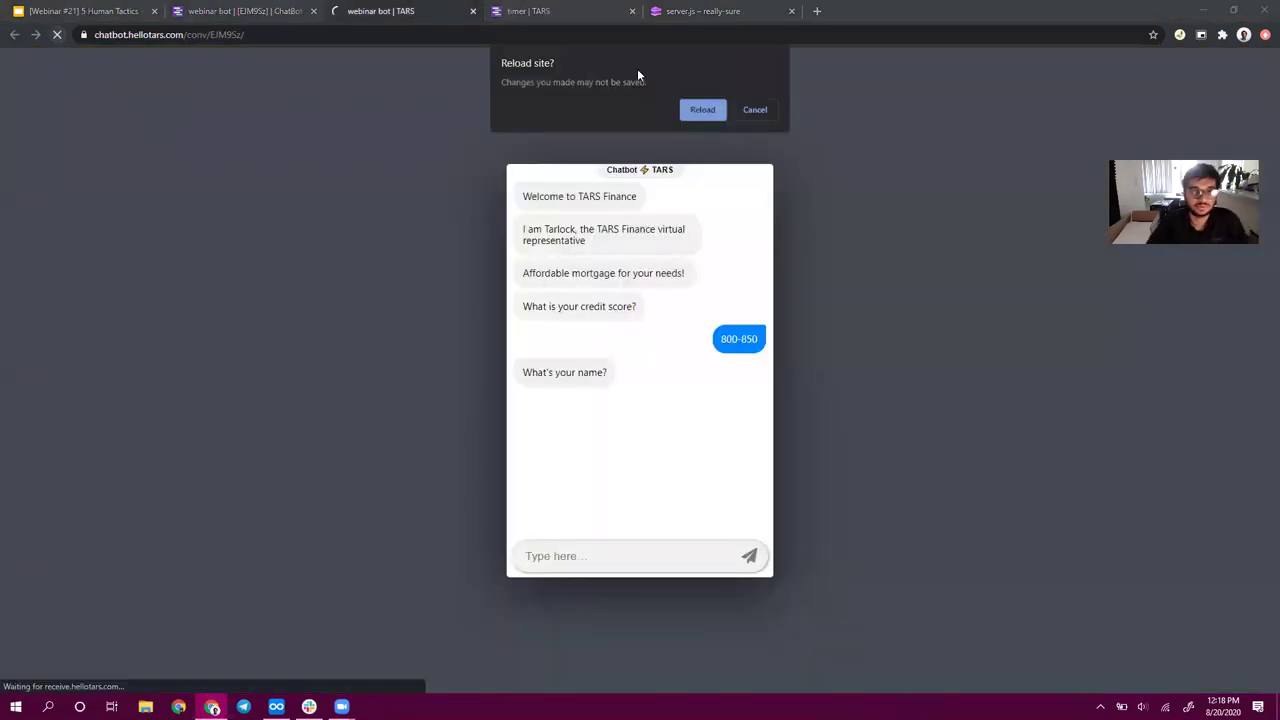
{"action": "left_click", "coordinate": [701, 110]}
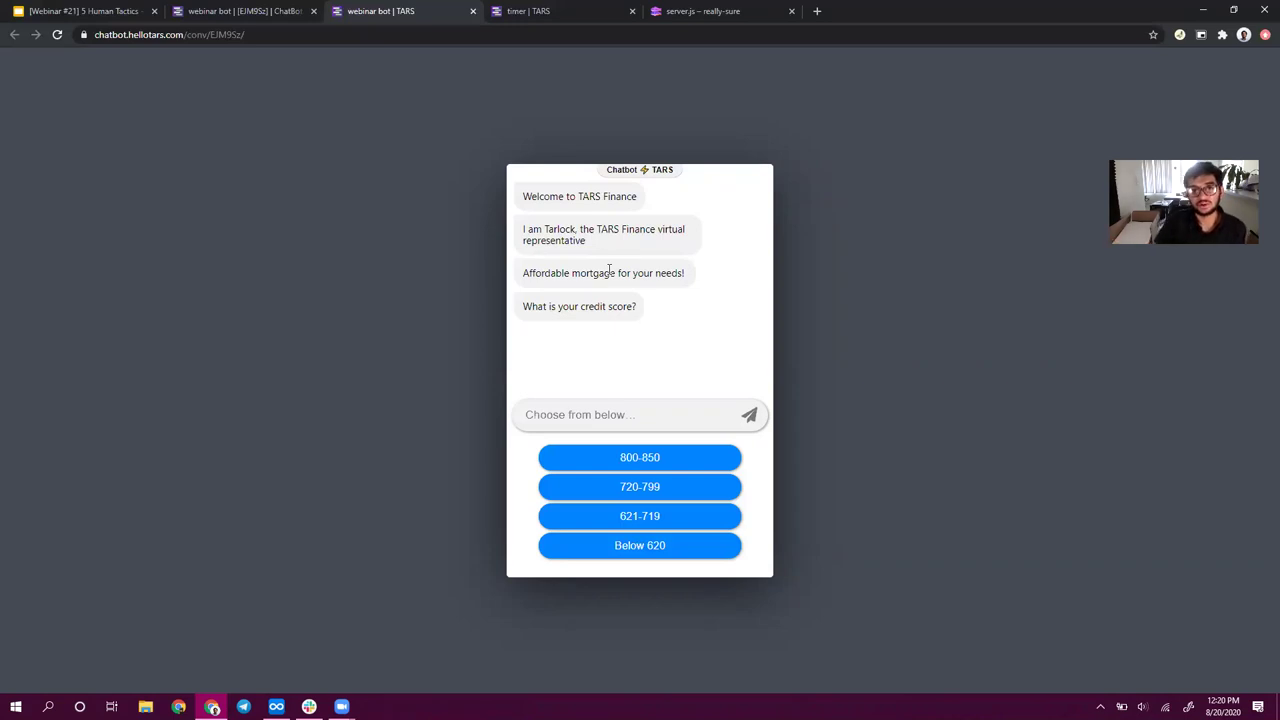
- Reload the timer chatbot page and start the timer
{"action": "left_click", "coordinate": [563, 10]}
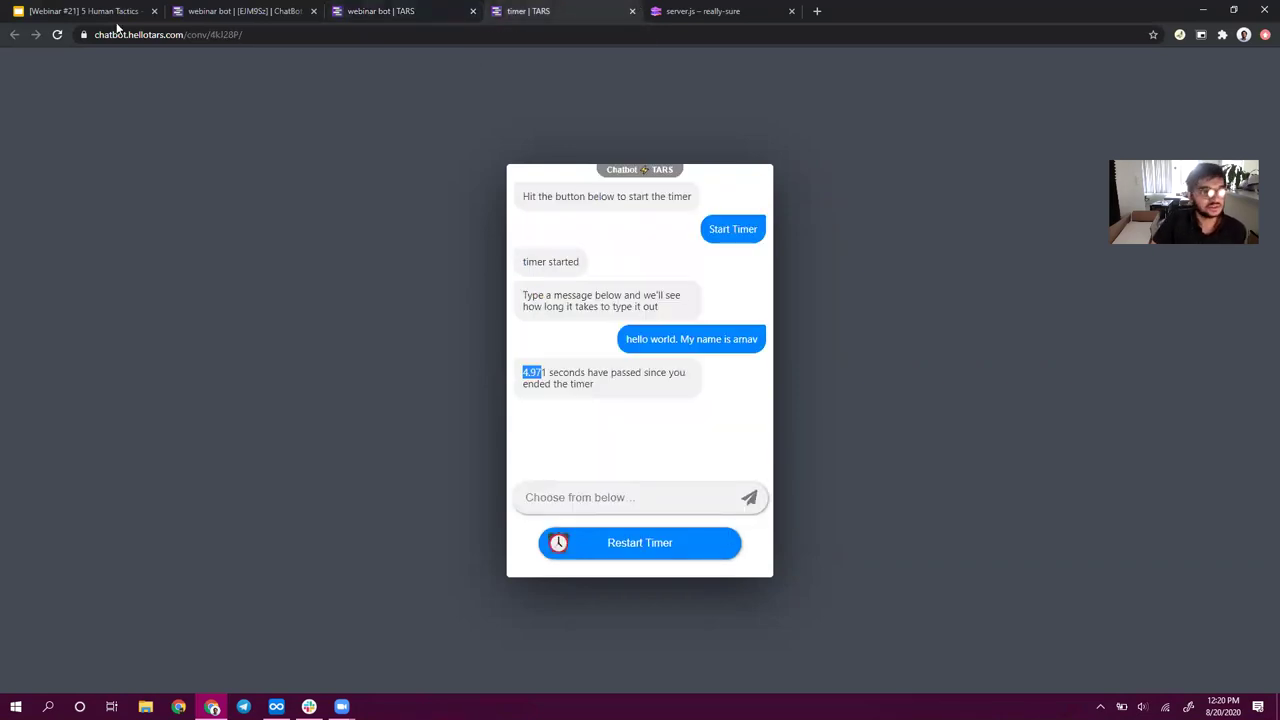
{"action": "left_click", "coordinate": [57, 34]}
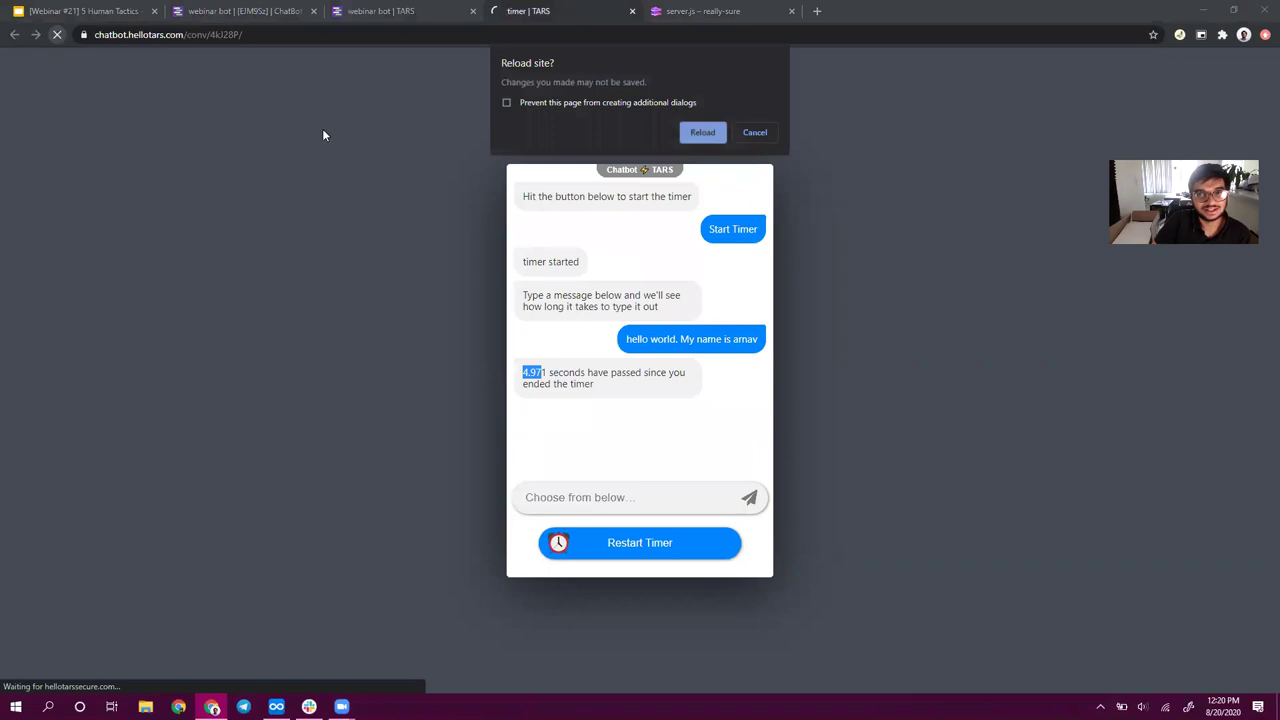
{"action": "left_click", "coordinate": [710, 132]}
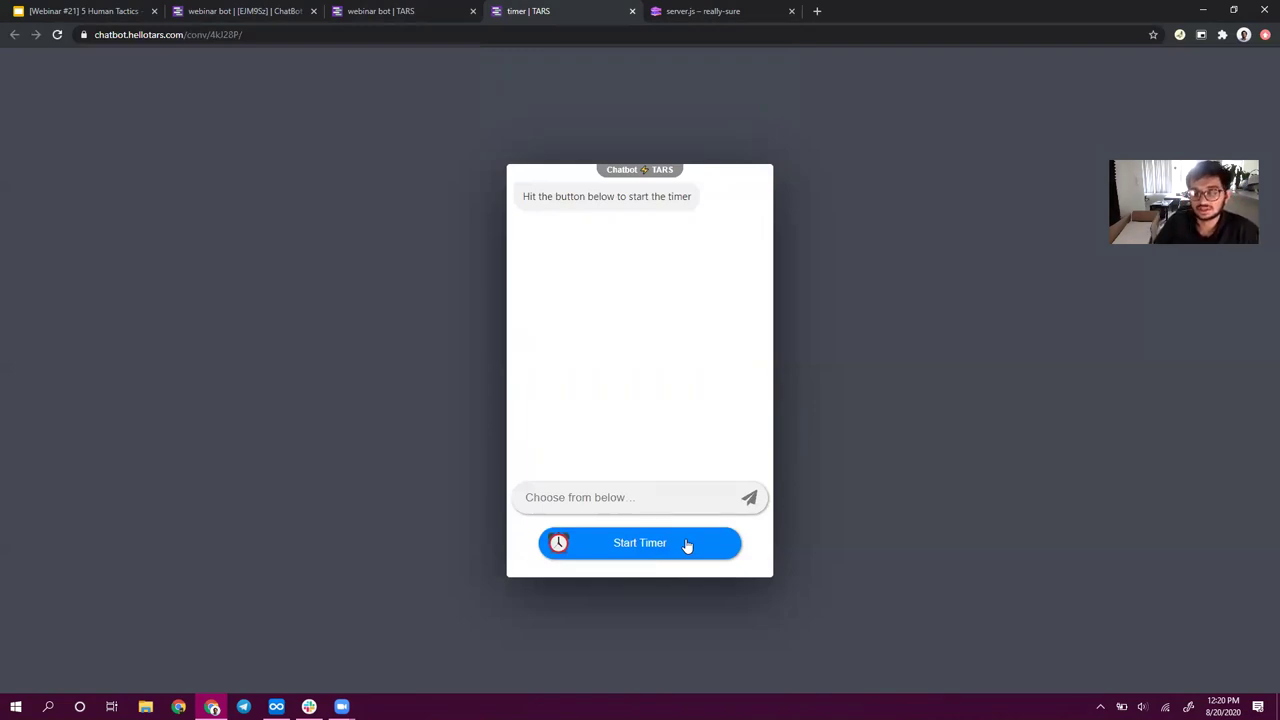
{"action": "left_click", "coordinate": [687, 545]}
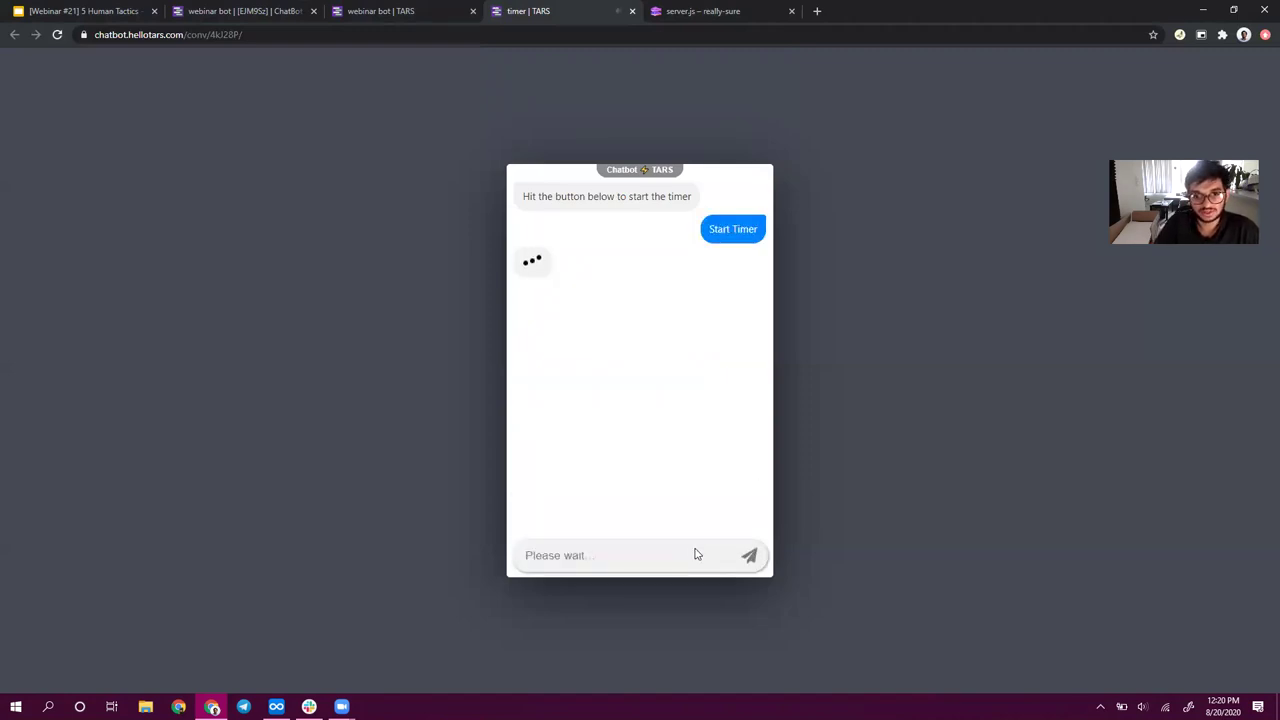
- Reload the Glitch server project, then reload the timer chat so it restarts fresh
{"action": "left_click", "coordinate": [680, 11]}
{"action": "left_click", "coordinate": [57, 34]}
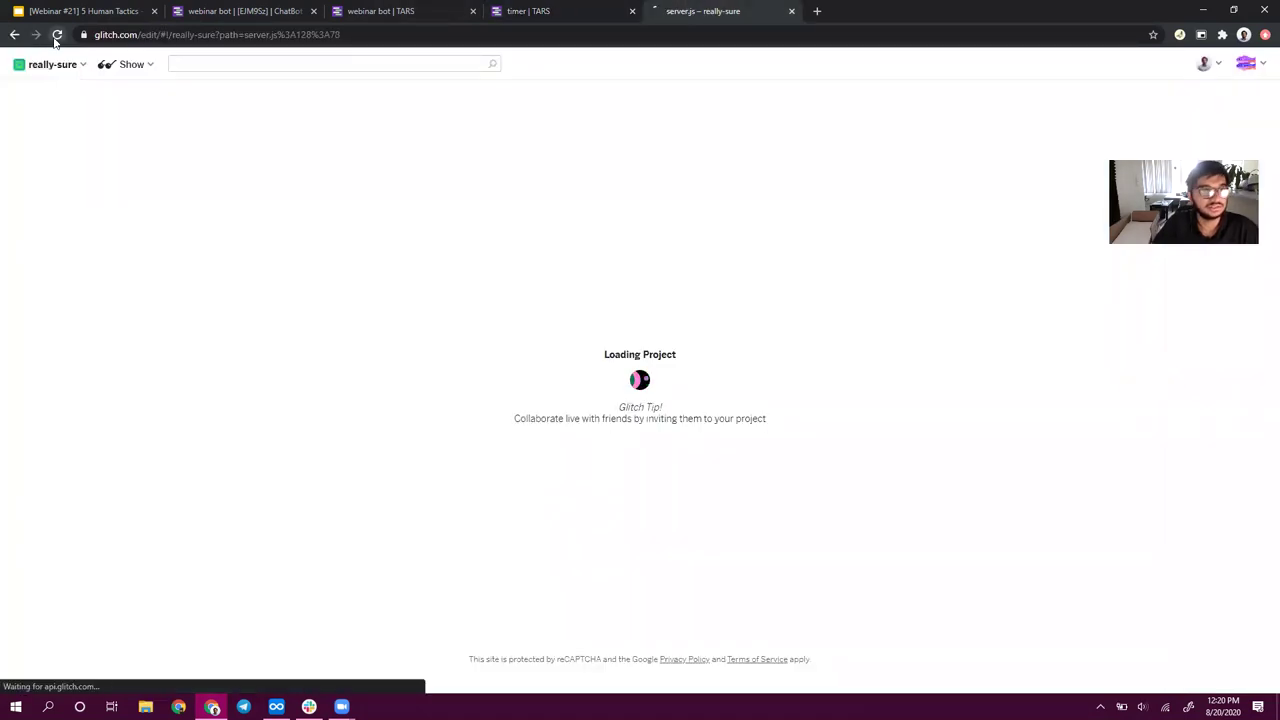
{"action": "left_click", "coordinate": [540, 11]}
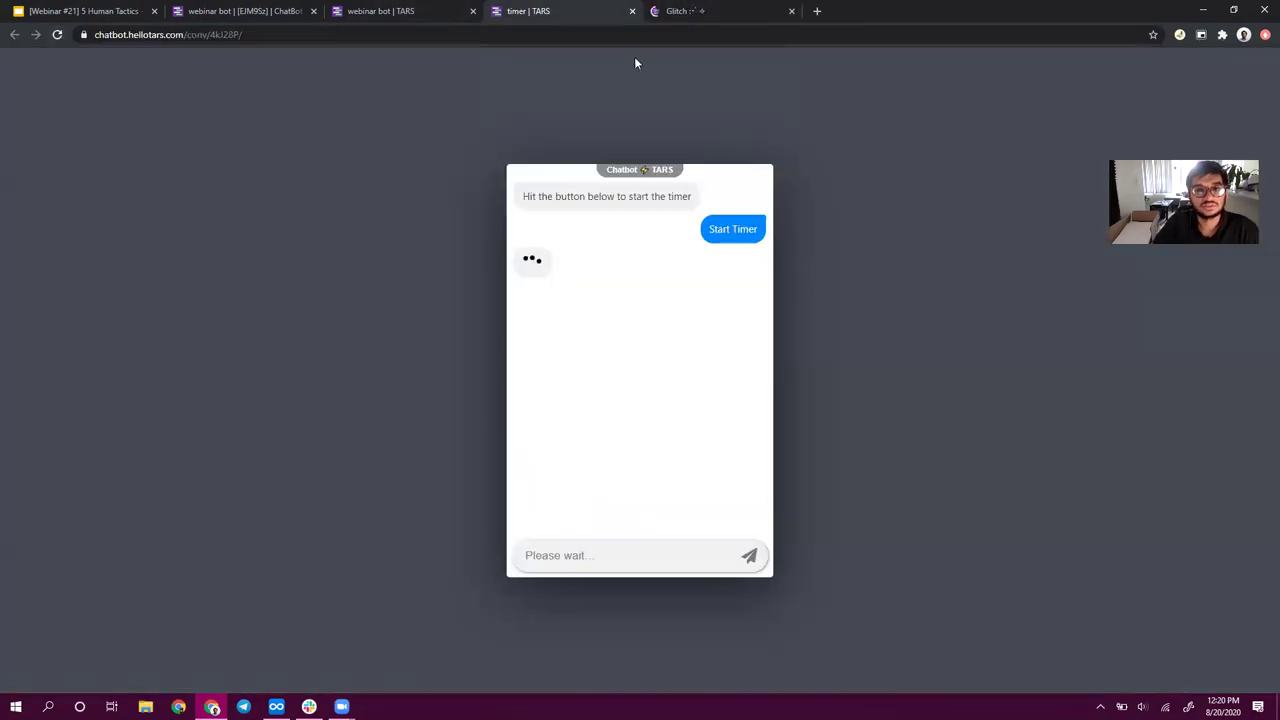
{"action": "left_click", "coordinate": [57, 34]}
{"action": "left_click", "coordinate": [690, 10]}
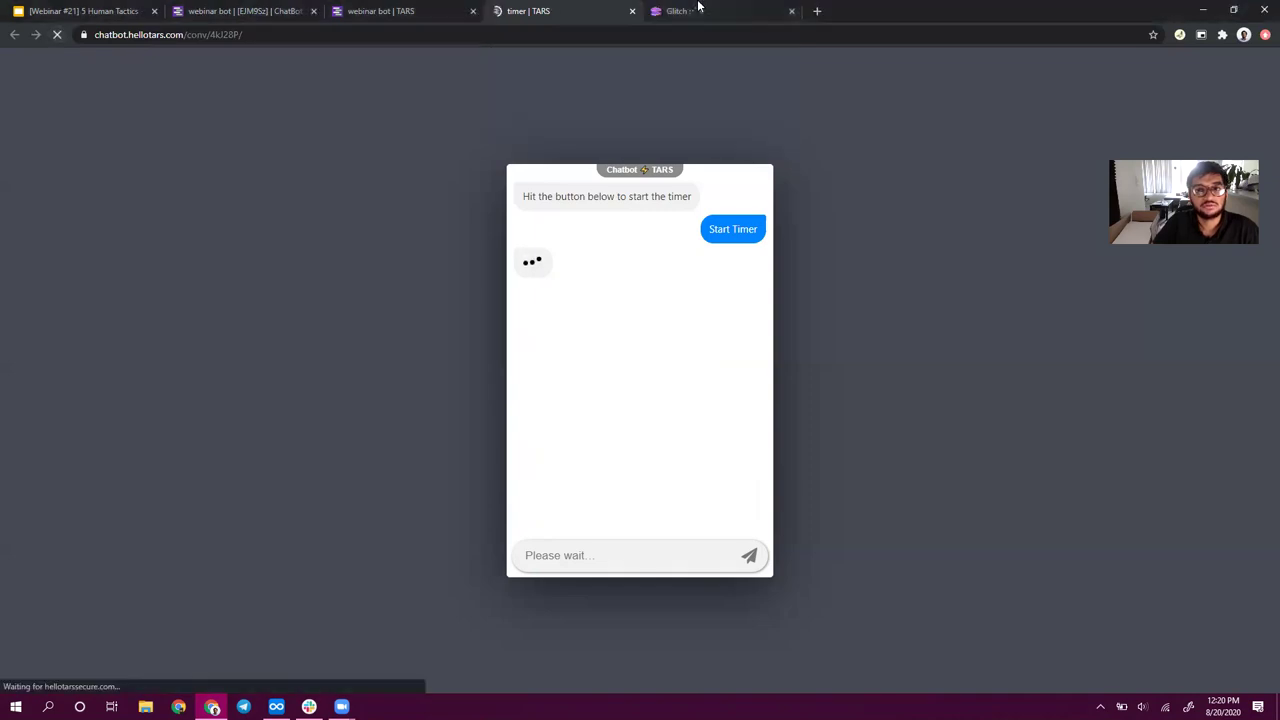
{"action": "left_click", "coordinate": [571, 10]}
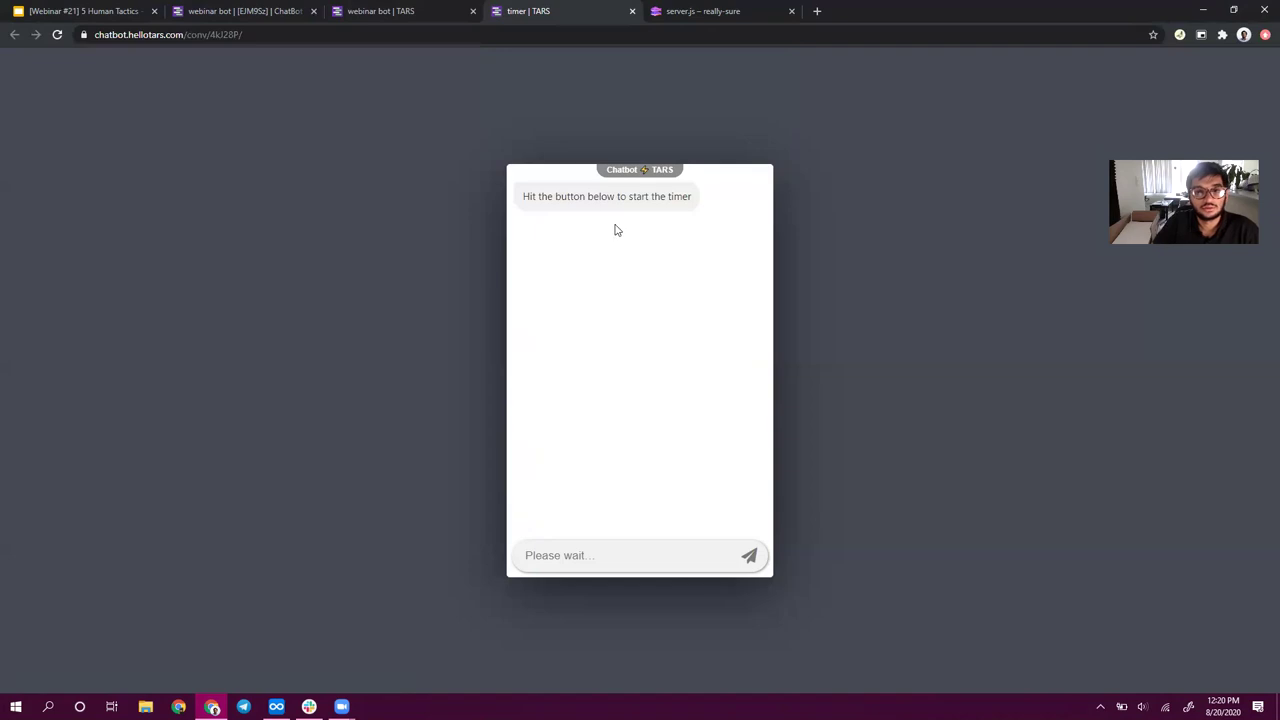
- Start the timer, send a 'hello world.' message with the user's name, and highlight the 6.909 seconds reported
{"action": "left_click", "coordinate": [643, 557]}
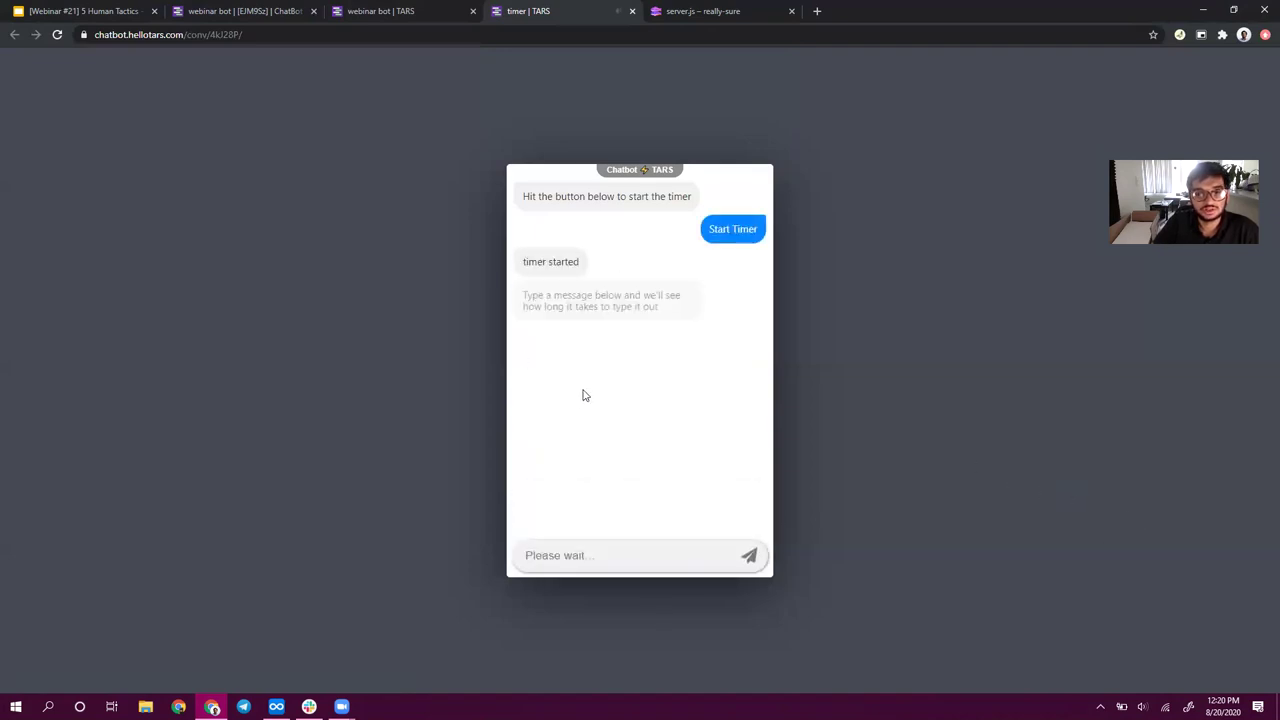
{"action": "left_click", "coordinate": [637, 553]}
{"action": "type", "text": "hello tow"}
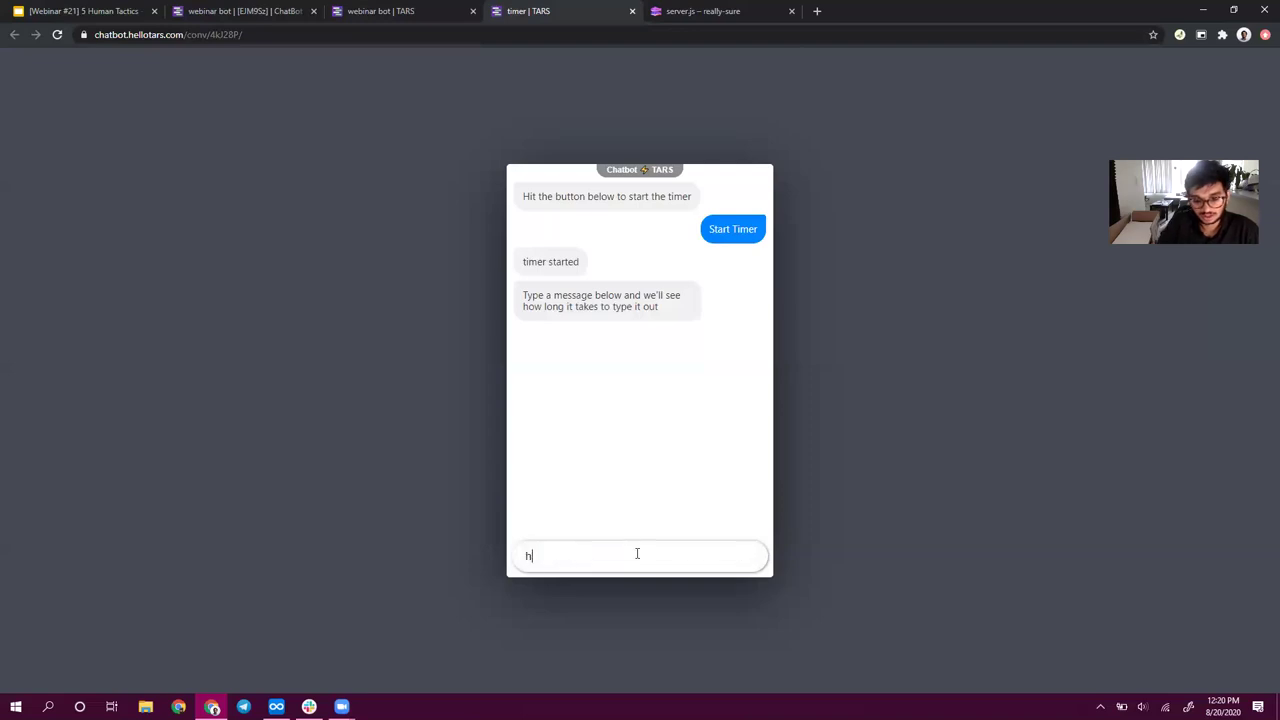
{"action": "key", "text": "BackSpace"}
{"action": "key", "text": "BackSpace"}
{"action": "key", "text": "BackSpace"}
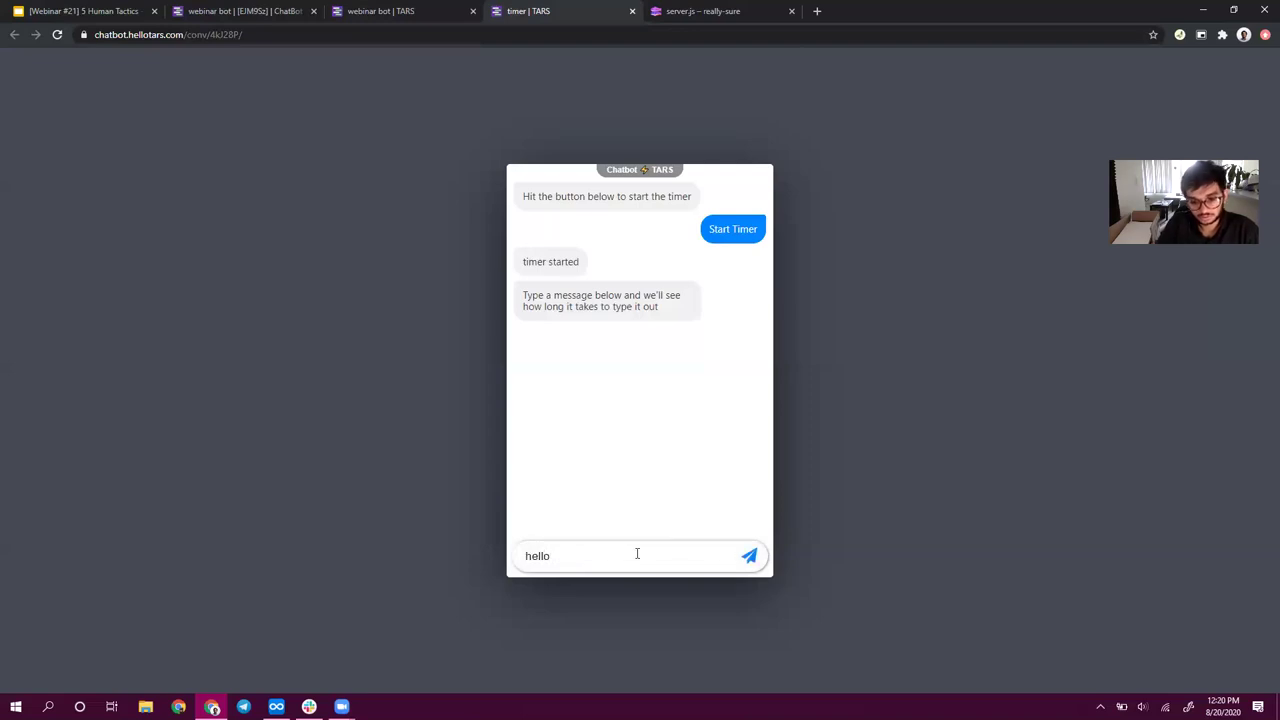
{"action": "type", "text": "world"}
{"action": "key", "text": "BackSpace"}
{"action": "type", "text": ". My name is arnav"}
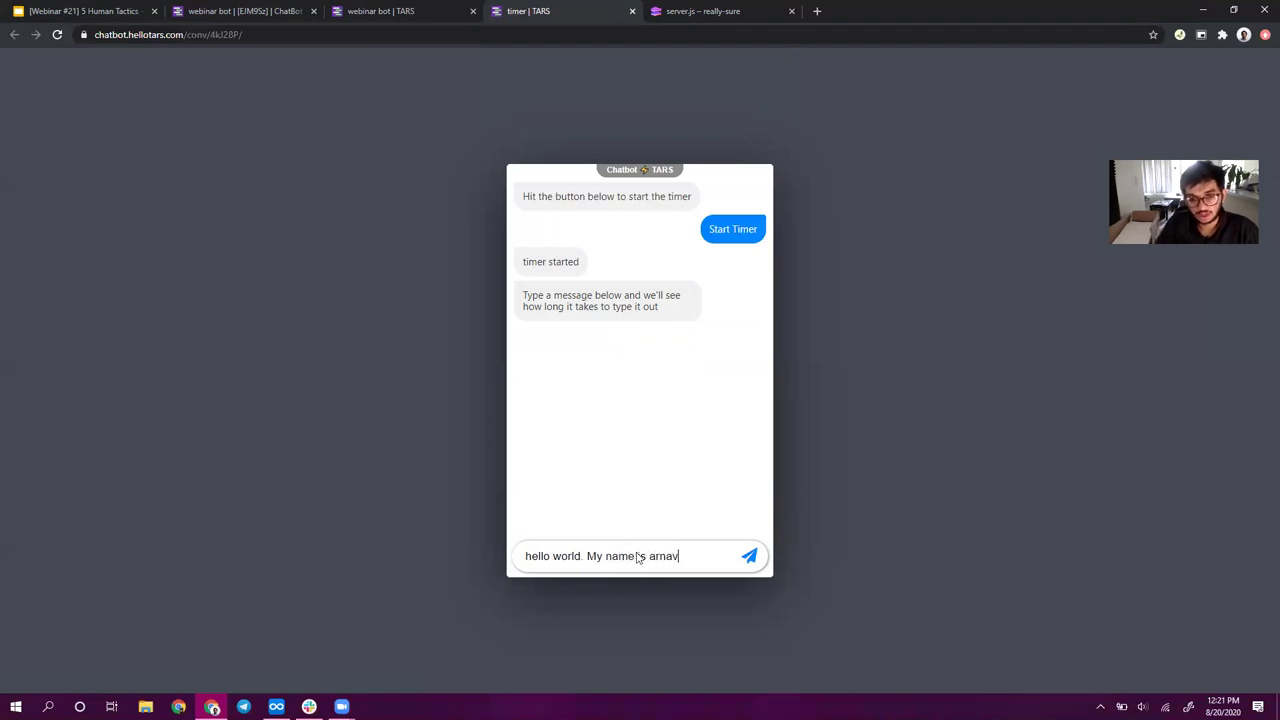
{"action": "key", "text": "Return"}
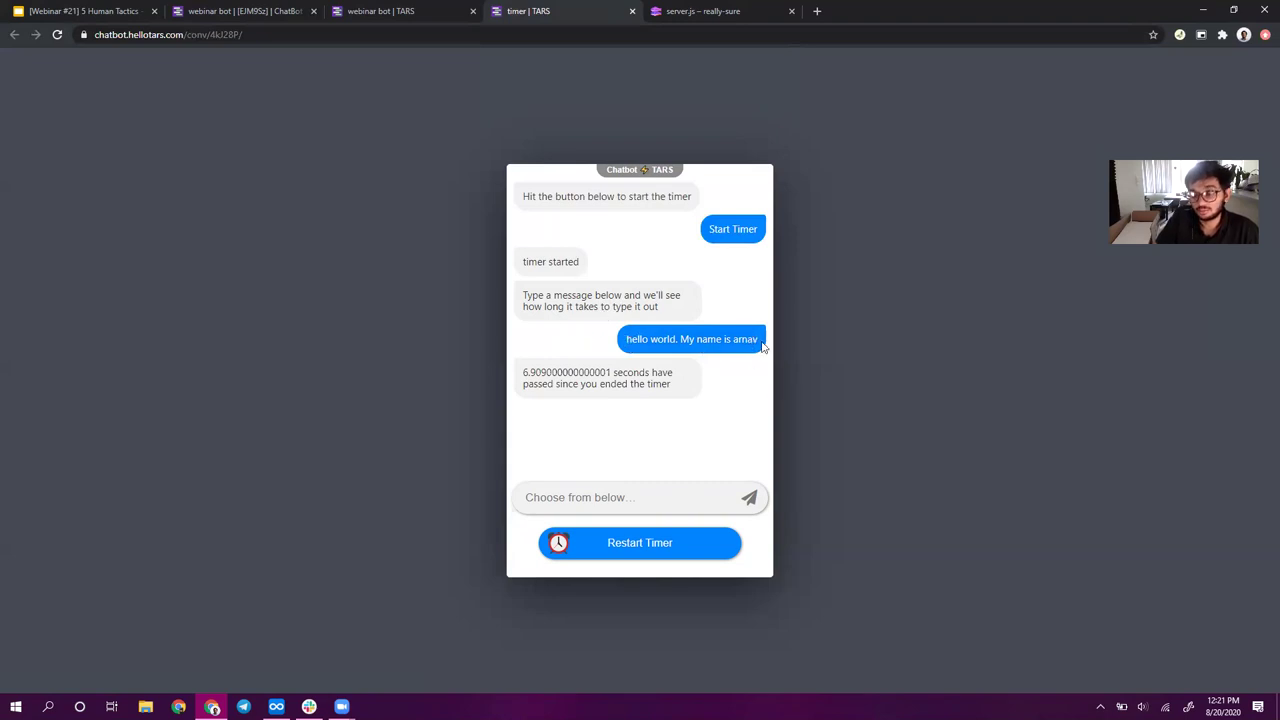
{"action": "left_click_drag", "start_coordinate": [523, 374], "coordinate": [537, 374]}
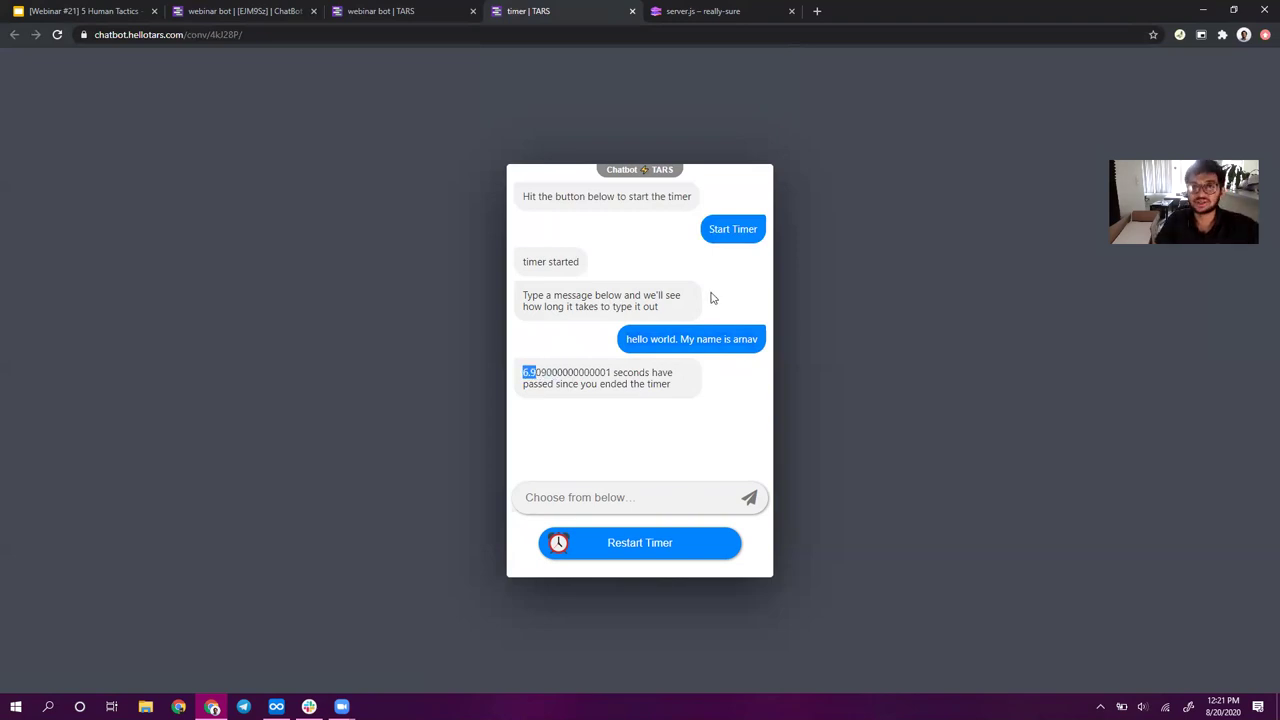
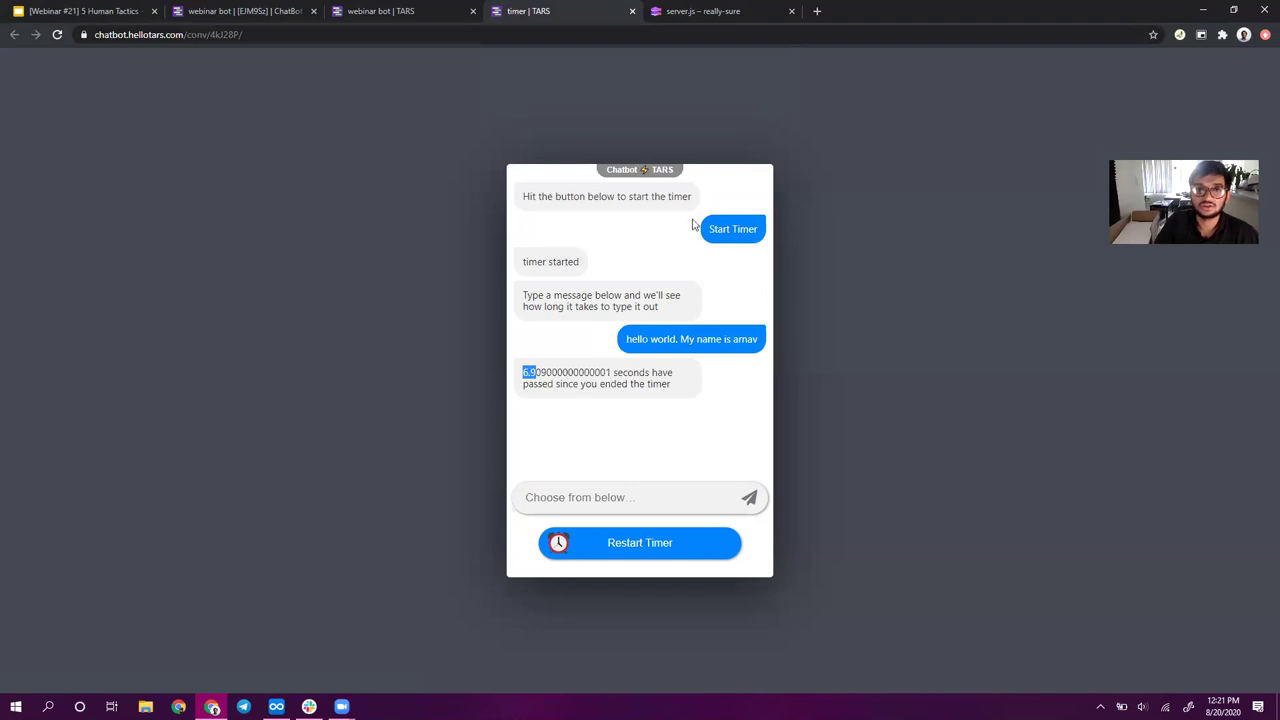
- Open the credit_score step and review its 'Welcome to TARS Finance' greeting message
{"action": "left_click", "coordinate": [416, 11]}
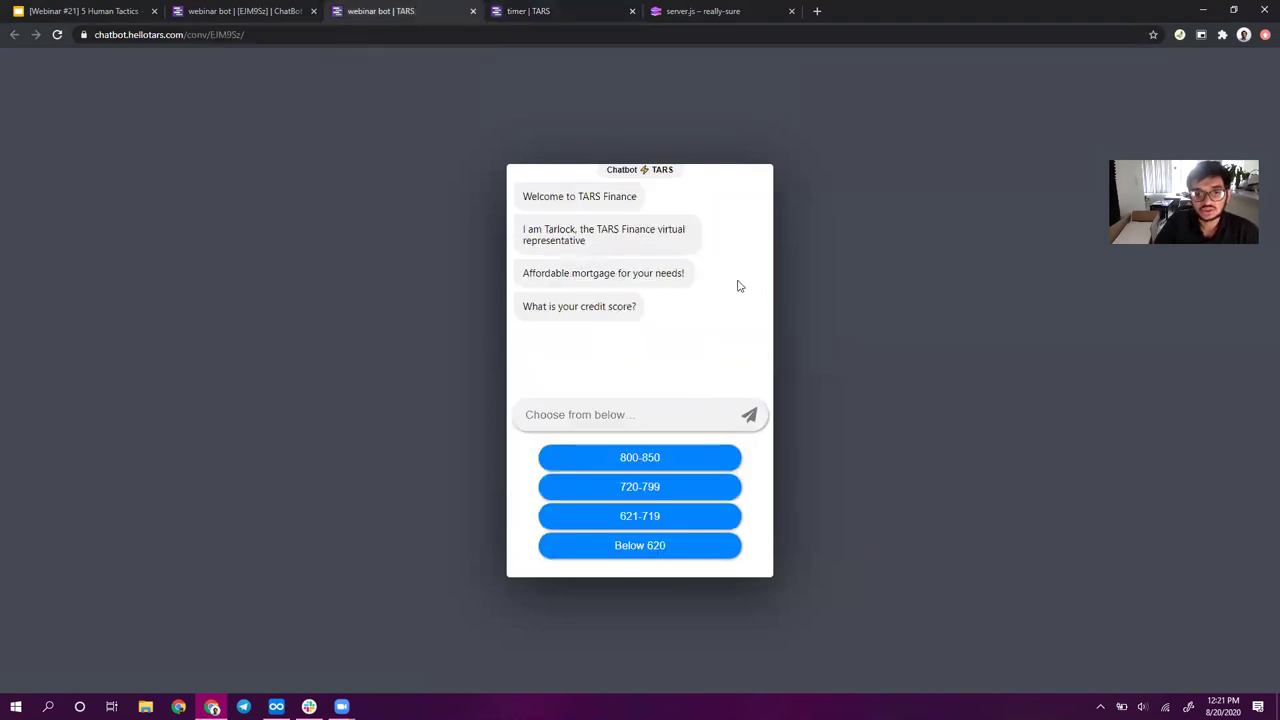
{"action": "left_click", "coordinate": [300, 11]}
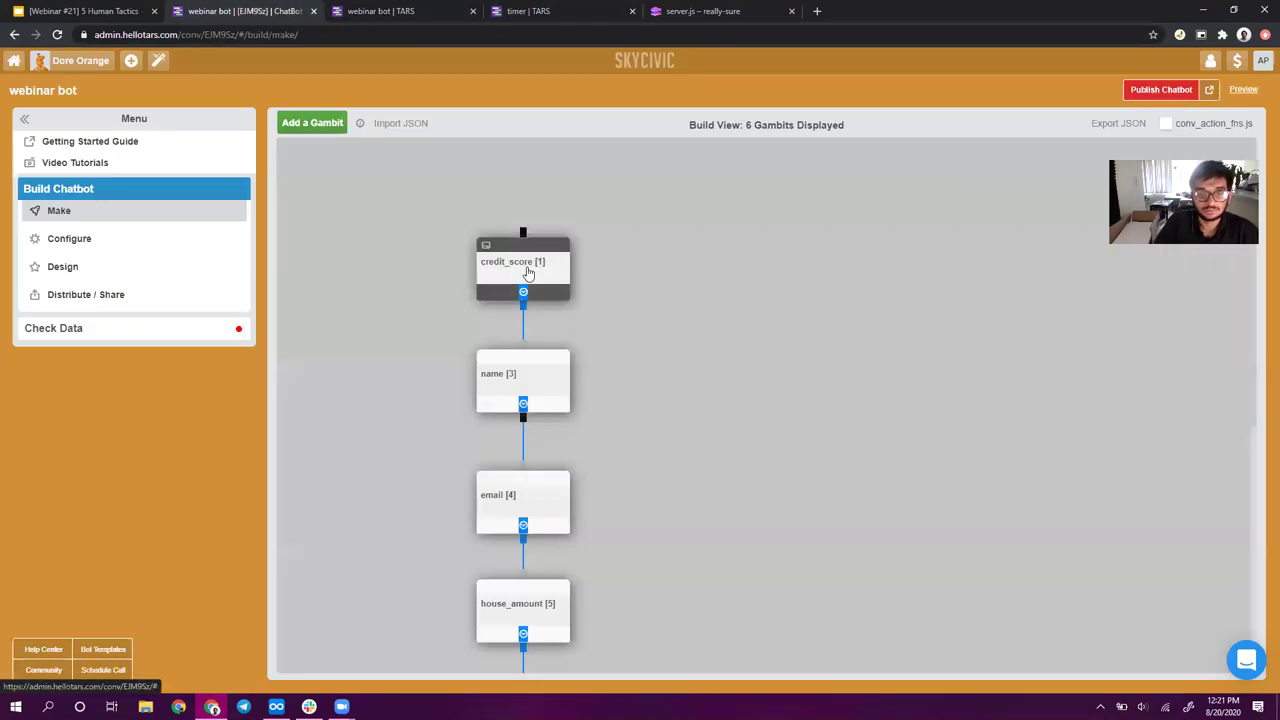
{"action": "left_click", "coordinate": [525, 268]}
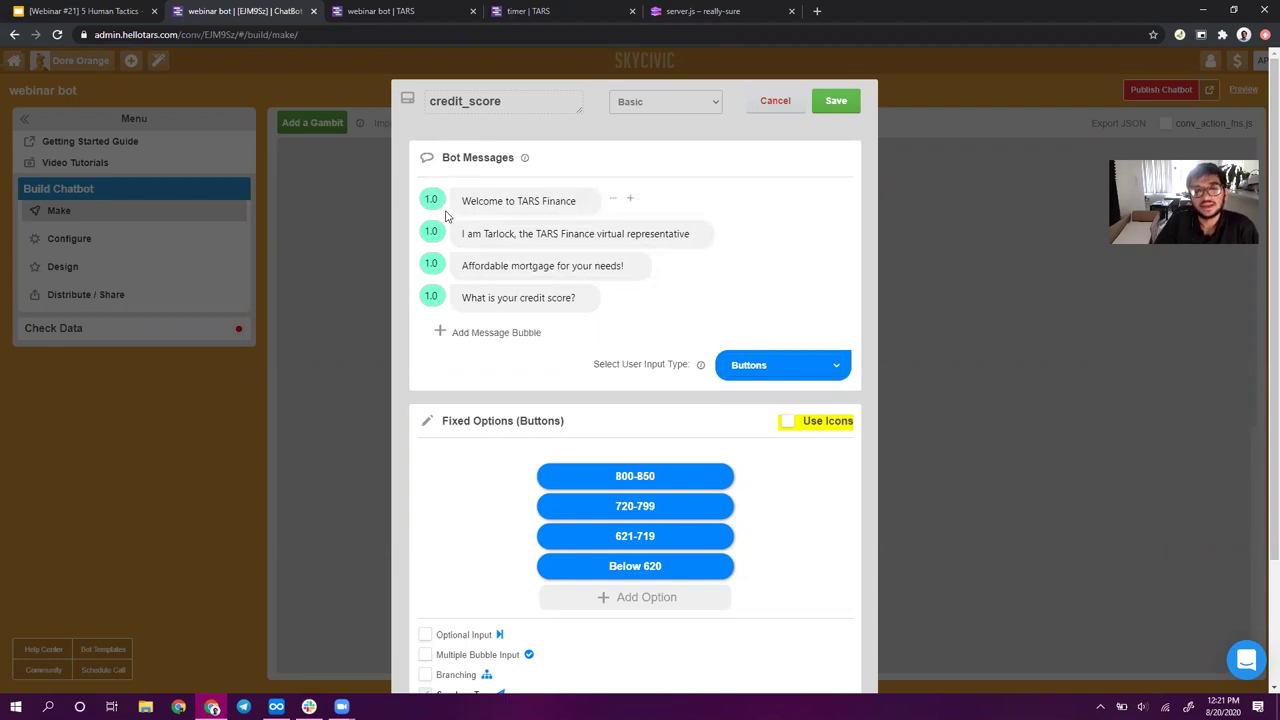
{"action": "left_click", "coordinate": [460, 201]}
{"action": "left_click_drag", "start_coordinate": [462, 201], "coordinate": [578, 201]}
{"action": "left_click", "coordinate": [425, 197]}
{"action": "left_click", "coordinate": [462, 201]}
{"action": "left_click_drag", "start_coordinate": [462, 201], "coordinate": [578, 200]}
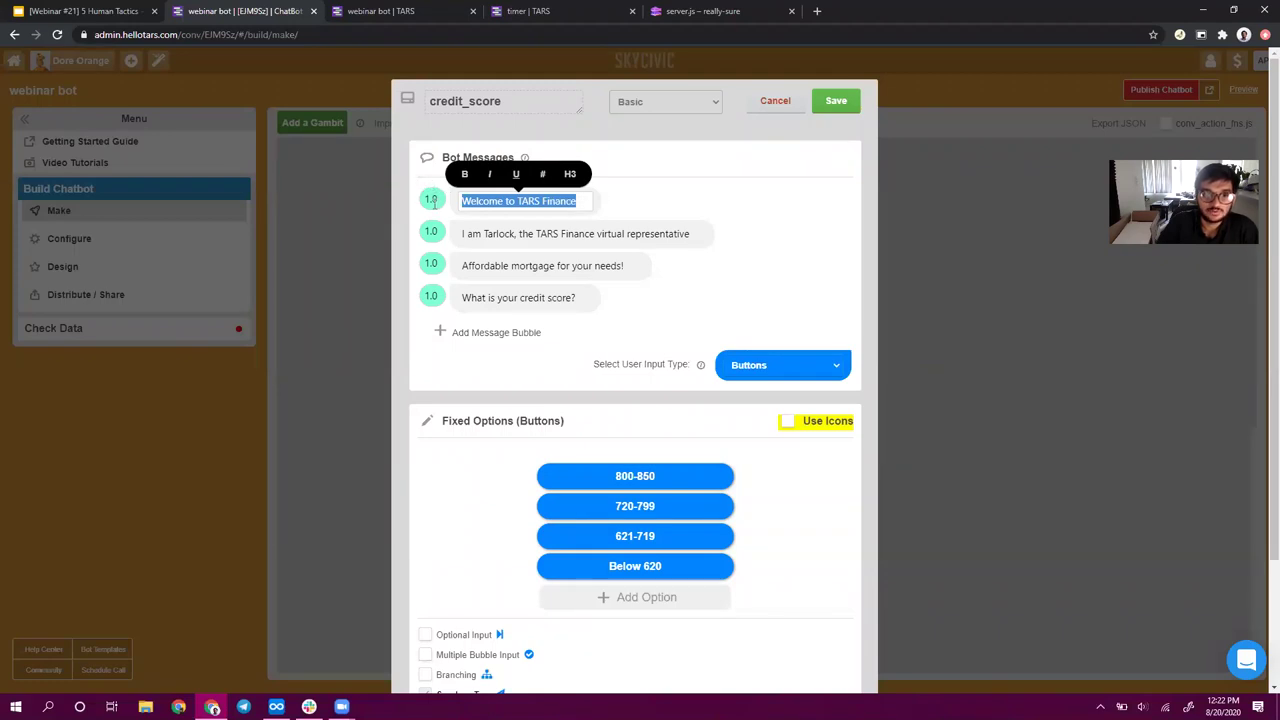
{"action": "left_click", "coordinate": [462, 201]}
{"action": "triple_click", "coordinate": [462, 201]}
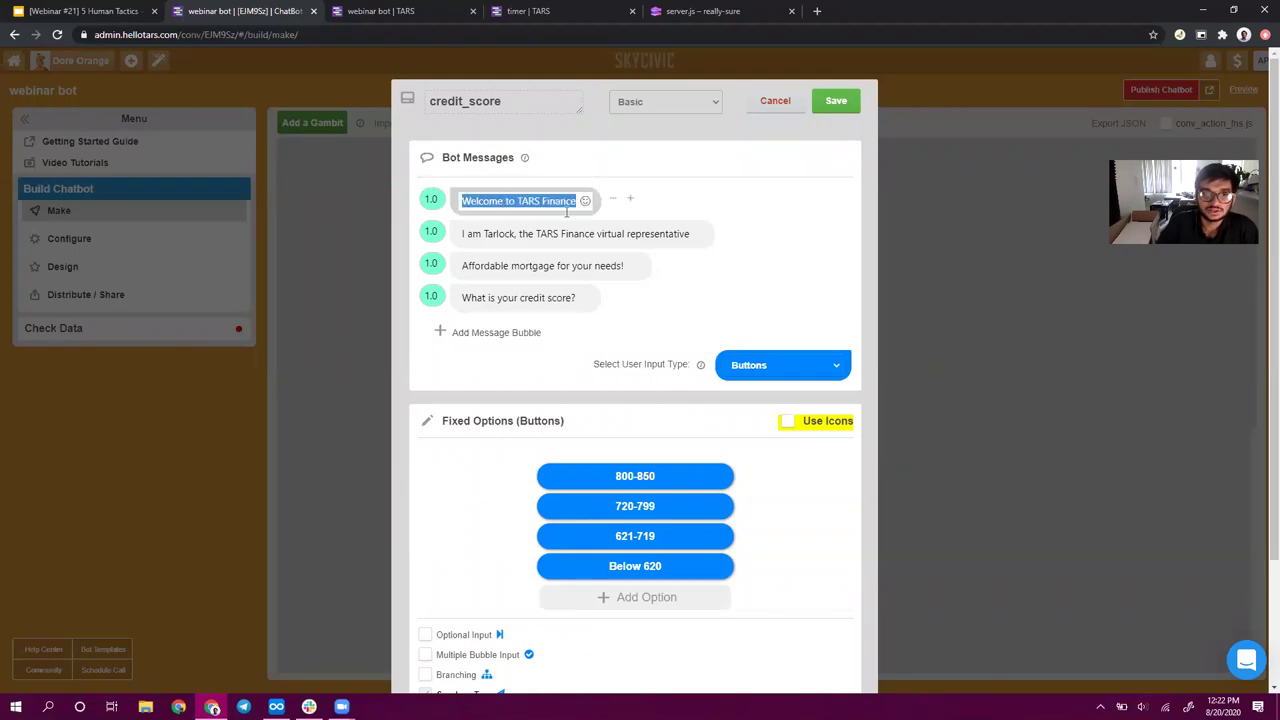
- Review the Tarlock message, save credit_score unchanged, and open the name step
{"action": "left_click", "coordinate": [463, 233]}
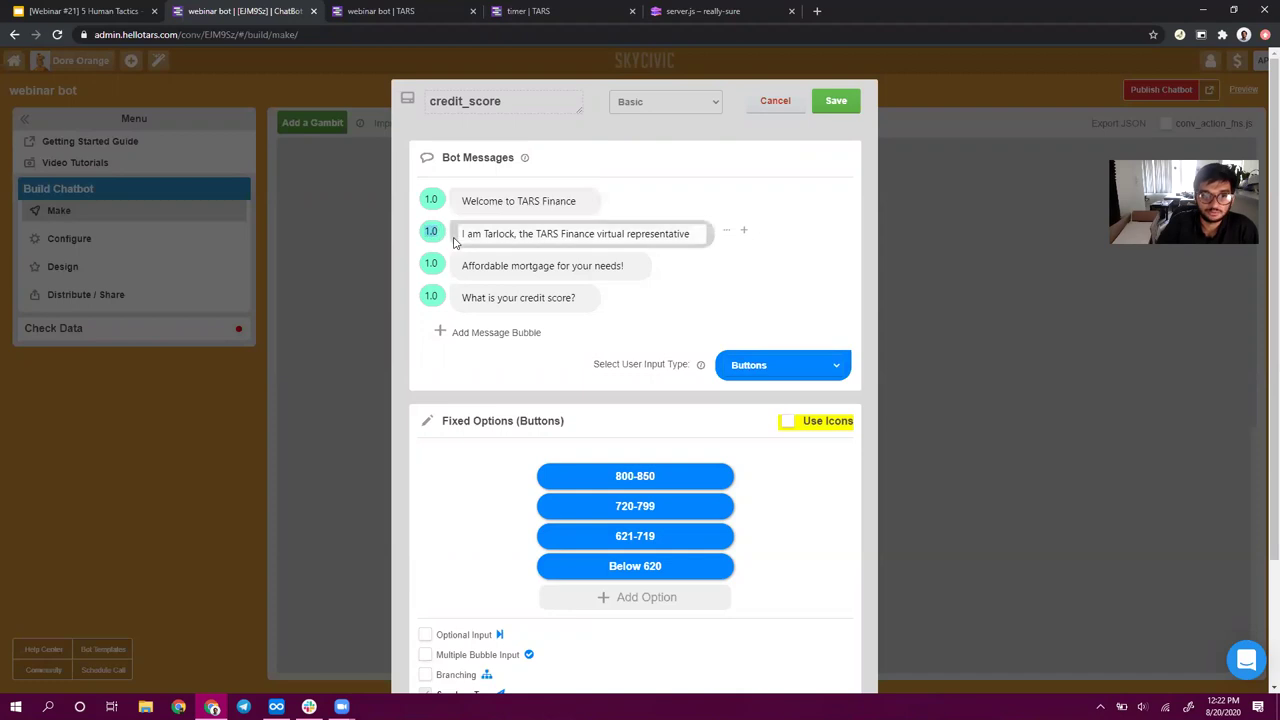
{"action": "left_click_drag", "start_coordinate": [463, 233], "coordinate": [694, 233]}
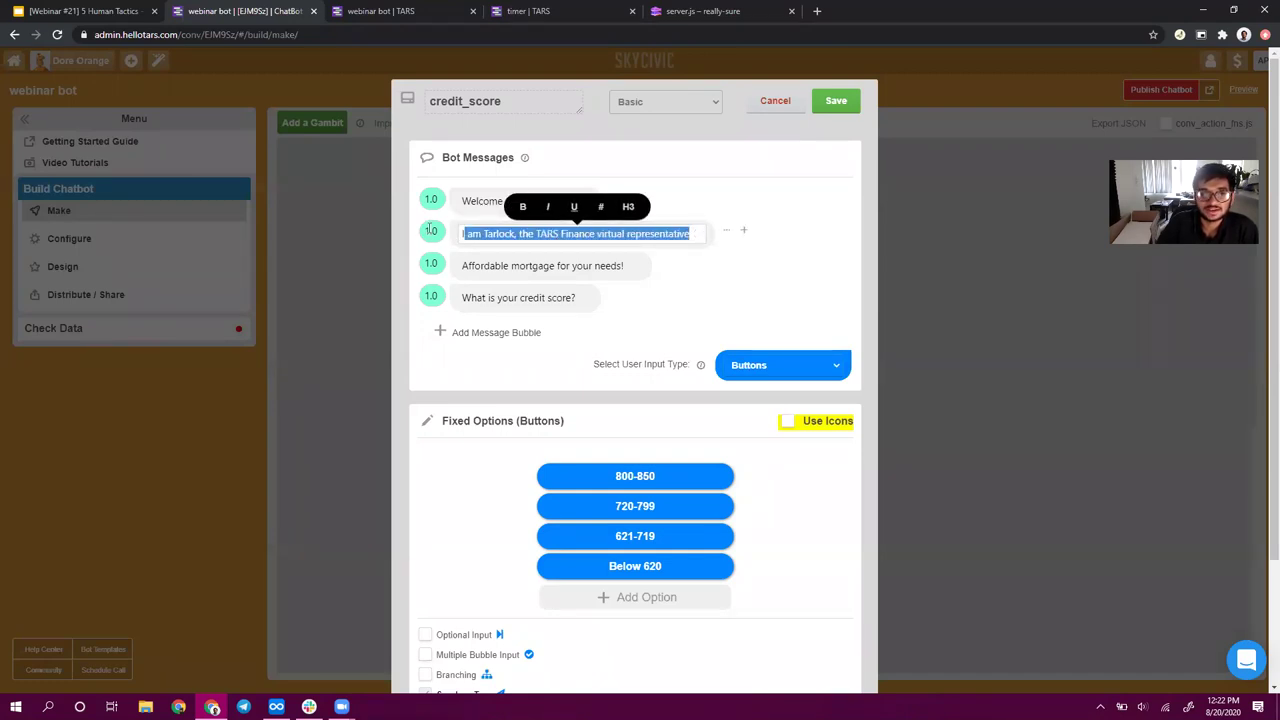
{"action": "left_click", "coordinate": [463, 233]}
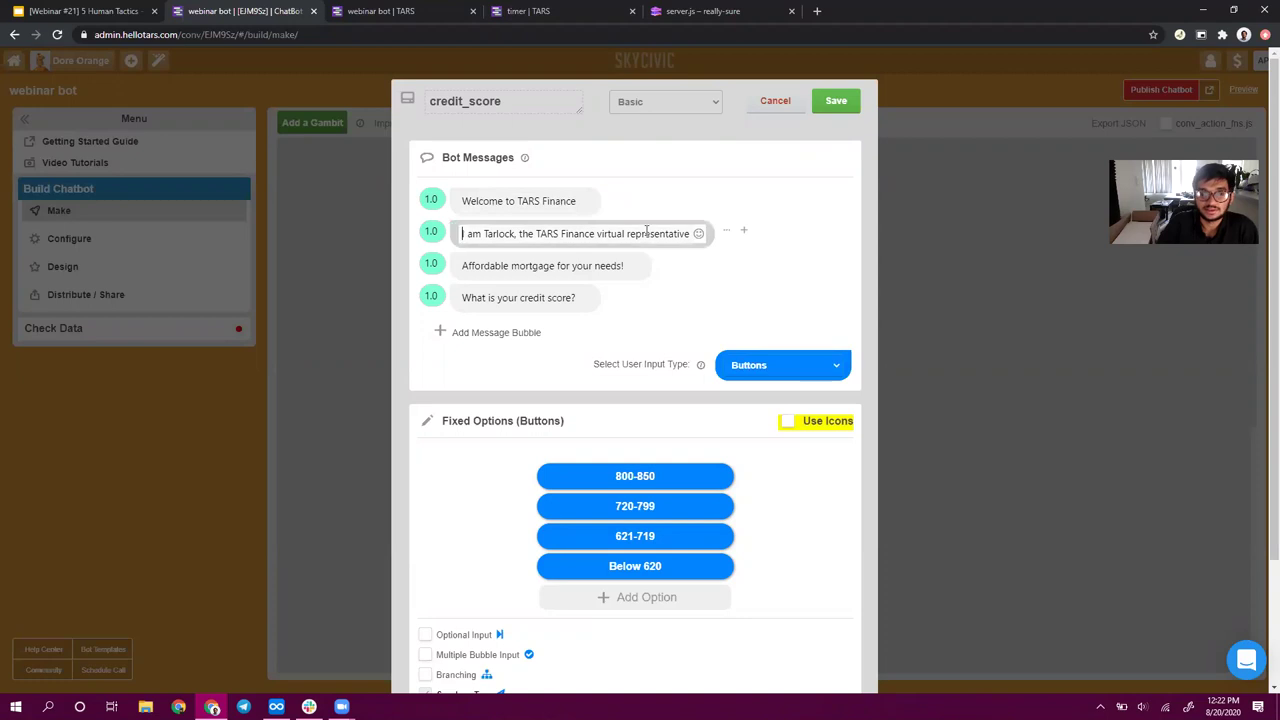
{"action": "left_click_drag", "start_coordinate": [463, 237], "coordinate": [700, 237]}
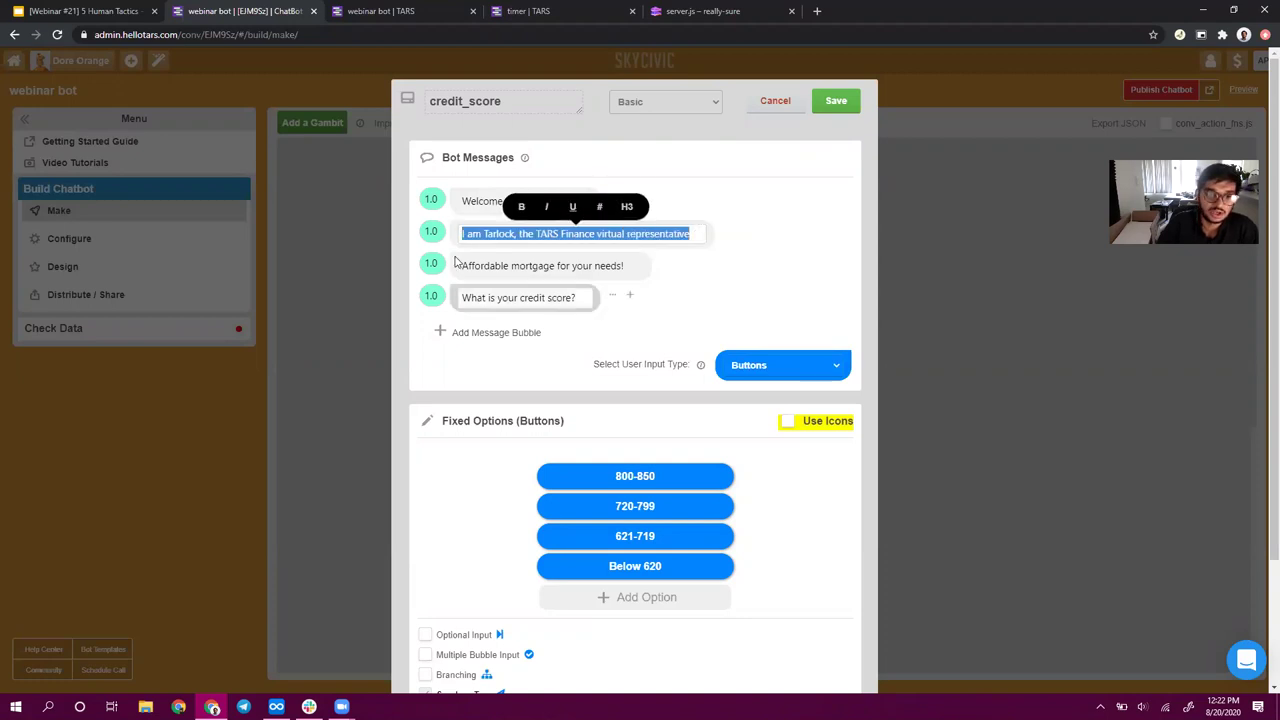
{"action": "left_click", "coordinate": [836, 101]}
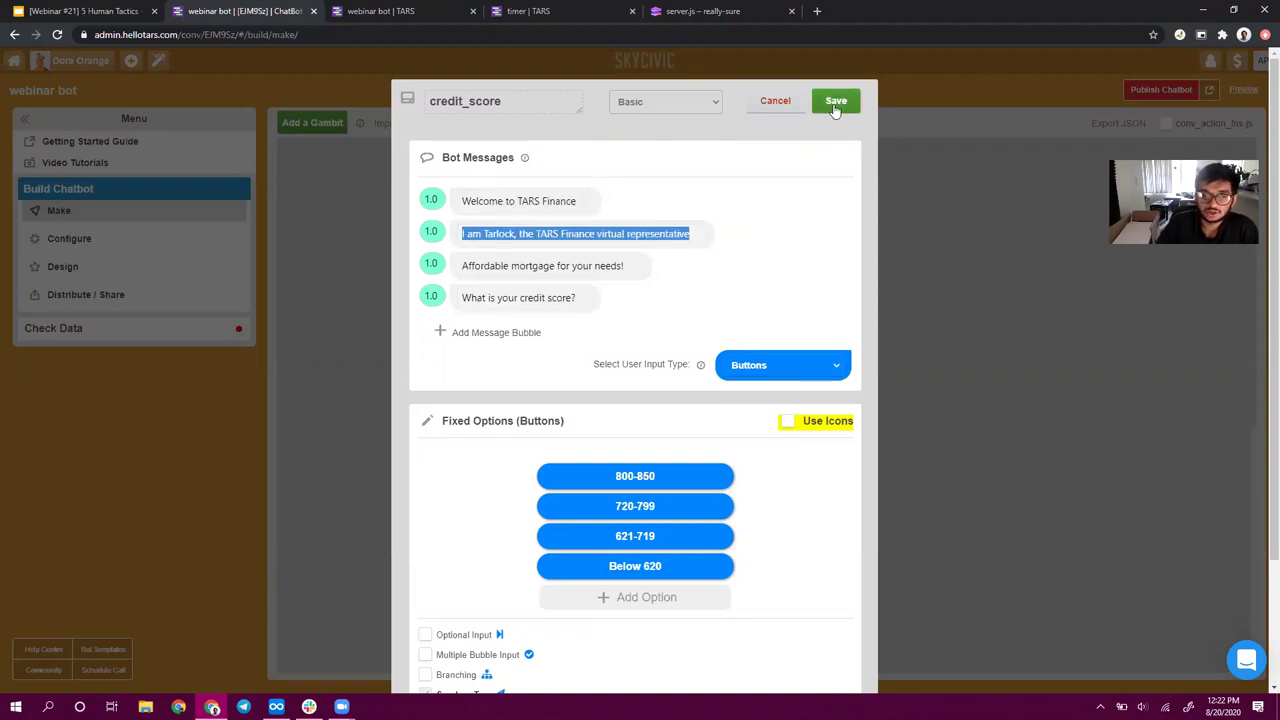
{"action": "left_click", "coordinate": [531, 371]}
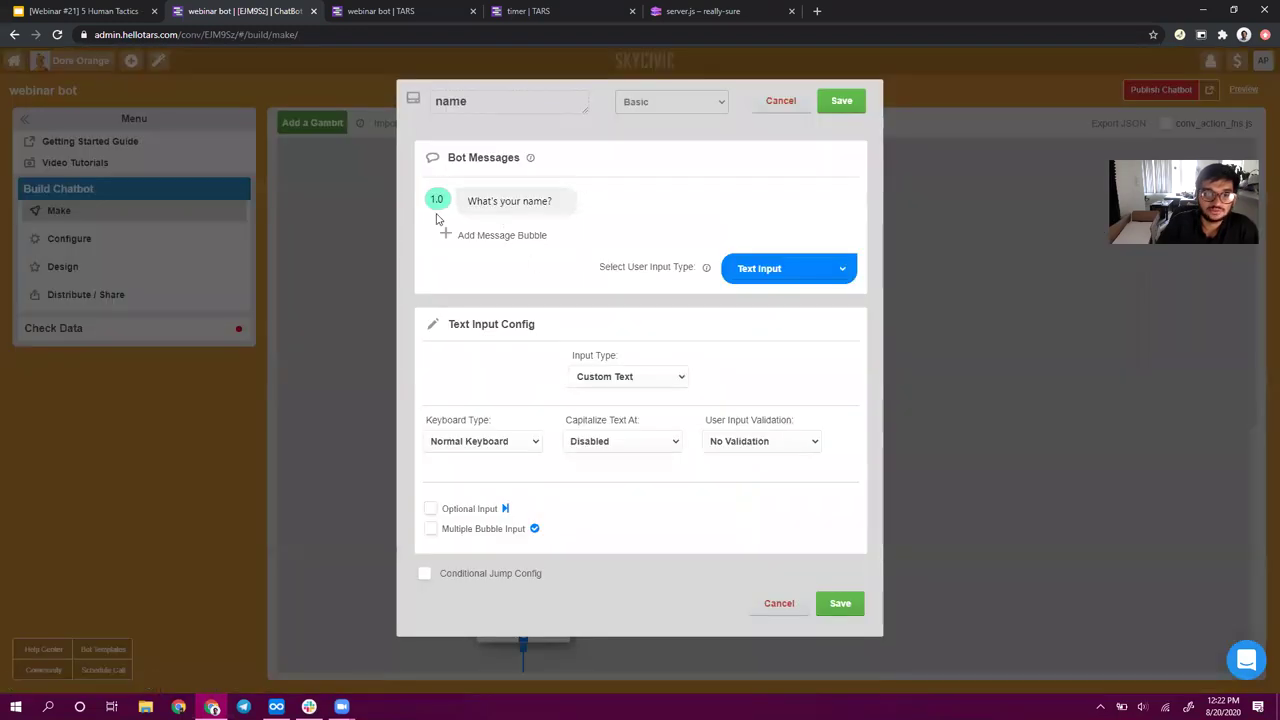
- Save the name, email and house_amount steps without changes
{"action": "left_click", "coordinate": [842, 102]}
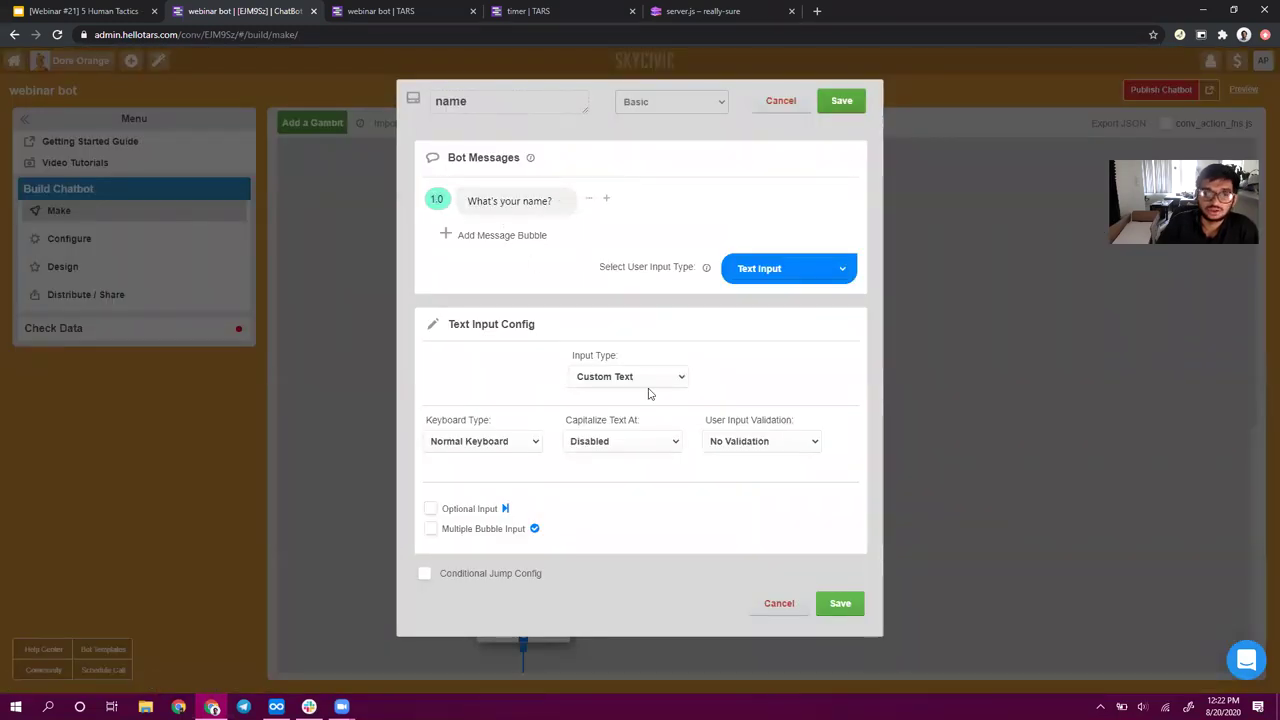
{"action": "left_click", "coordinate": [497, 490]}
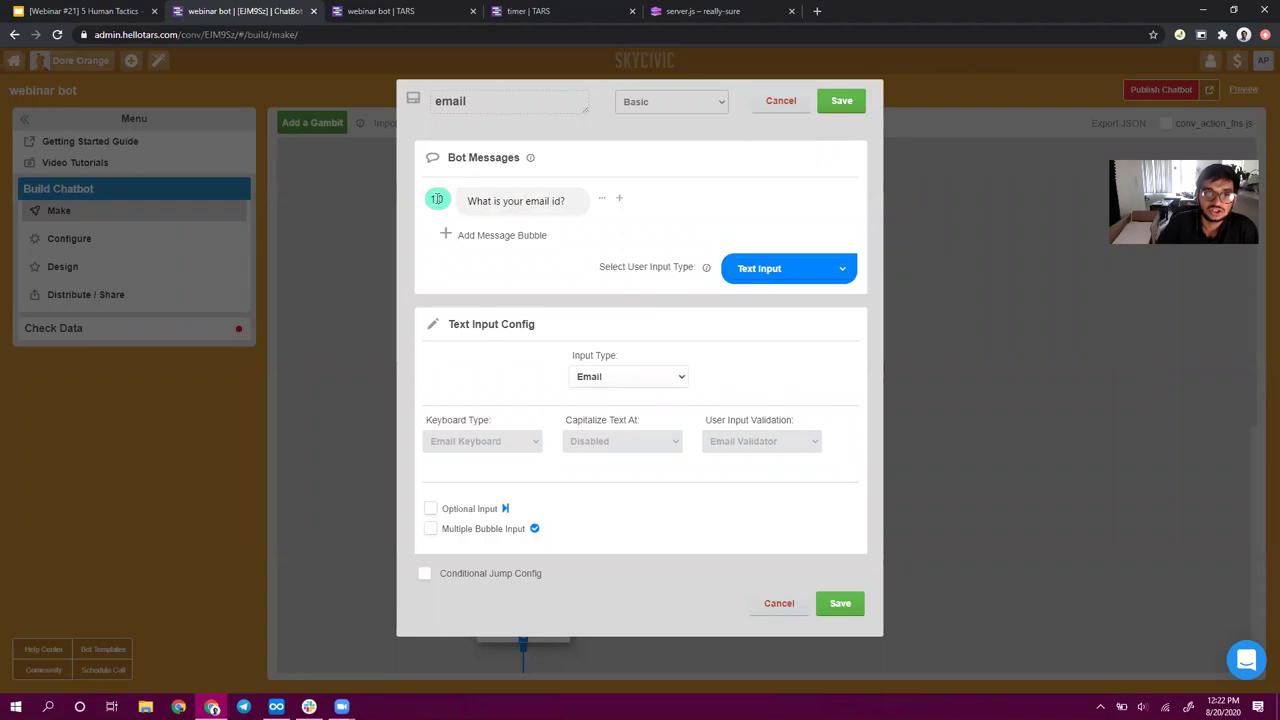
{"action": "left_click", "coordinate": [845, 104]}
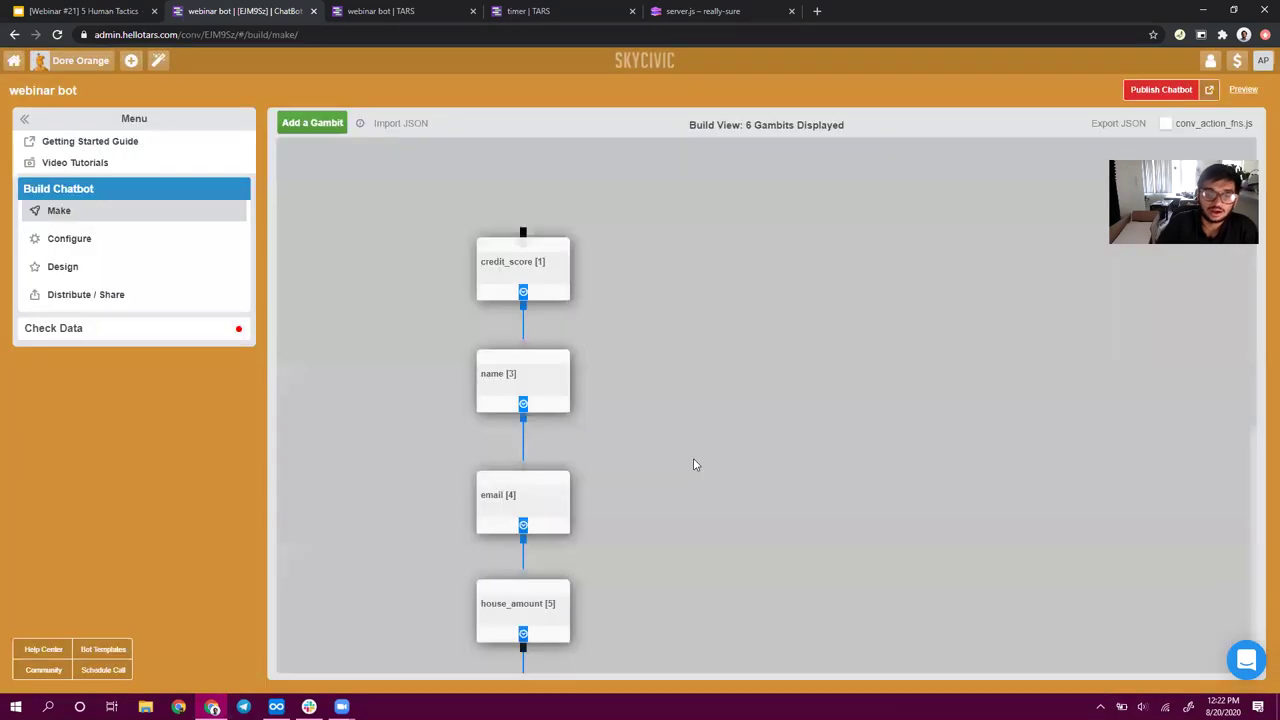
{"action": "scroll", "coordinate": [574, 479], "scroll_direction": "down", "scroll_amount": 1}
{"action": "left_click", "coordinate": [545, 487]}
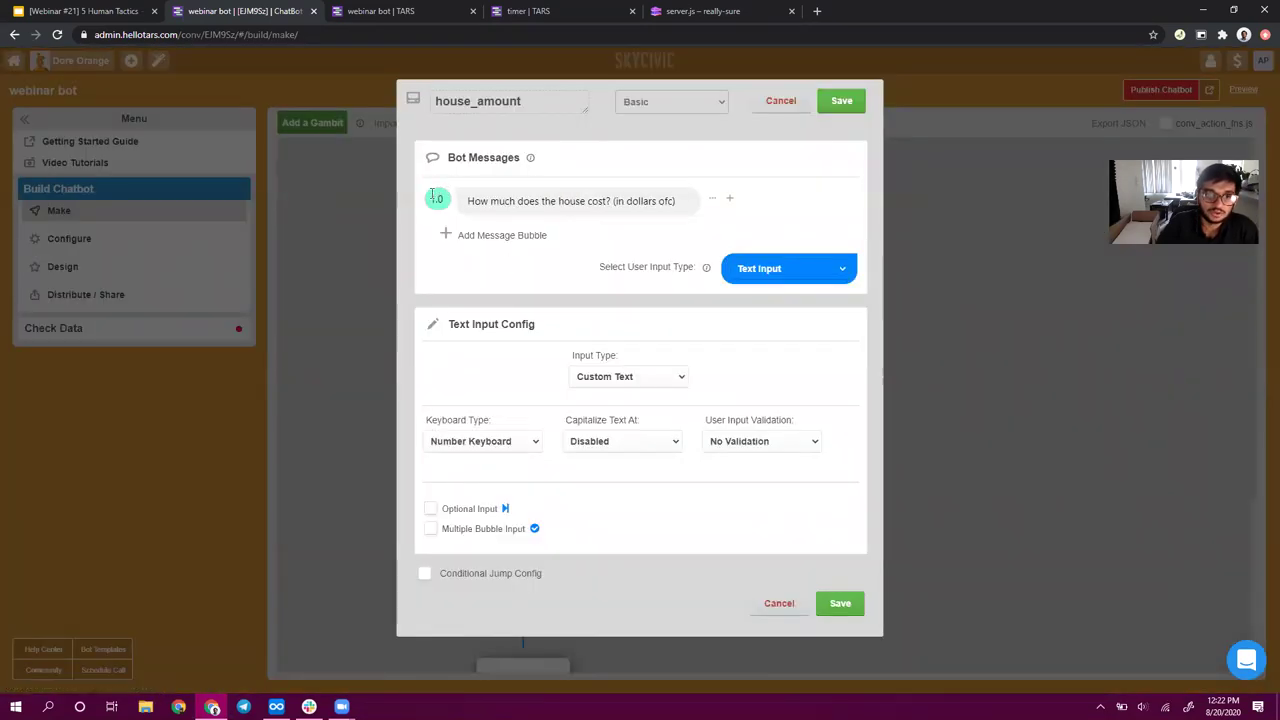
{"action": "left_click", "coordinate": [842, 101]}
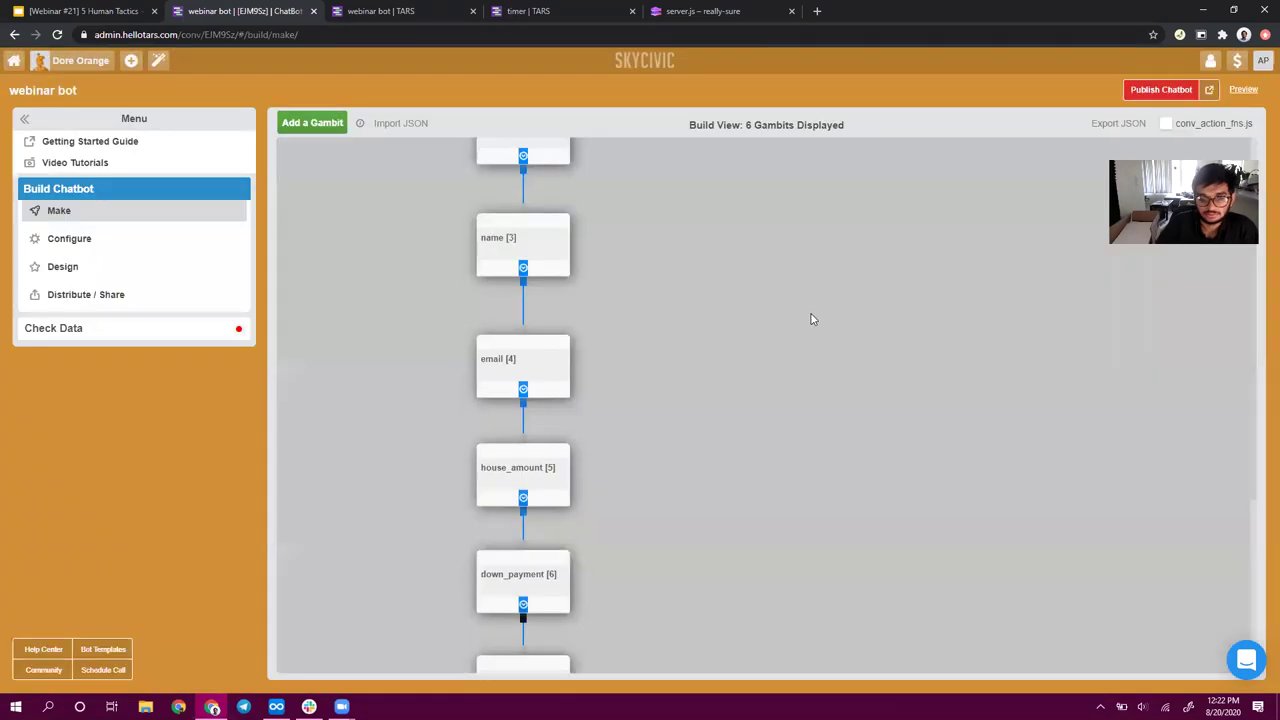
- Save down_payment and end unchanged, then reopen the credit_score step
{"action": "scroll", "coordinate": [604, 280], "scroll_direction": "down", "scroll_amount": 2}
{"action": "left_click", "coordinate": [533, 278]}
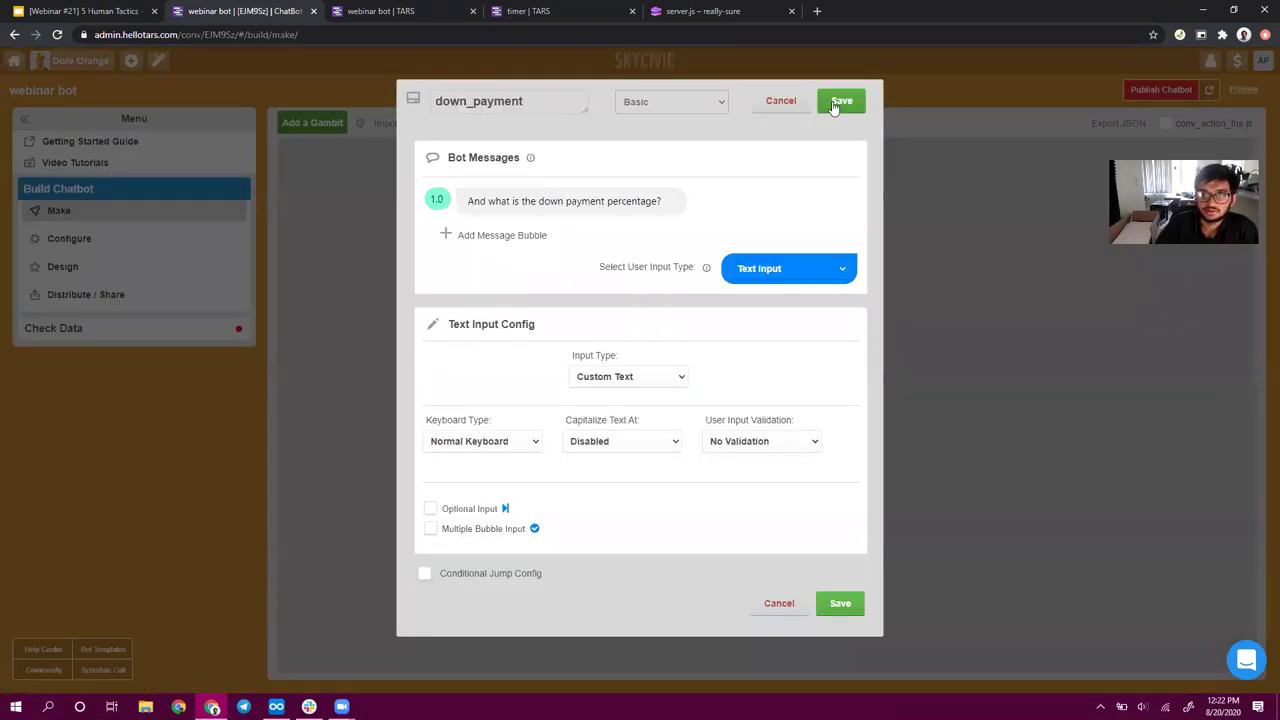
{"action": "left_click", "coordinate": [841, 101]}
{"action": "left_click", "coordinate": [518, 395]}
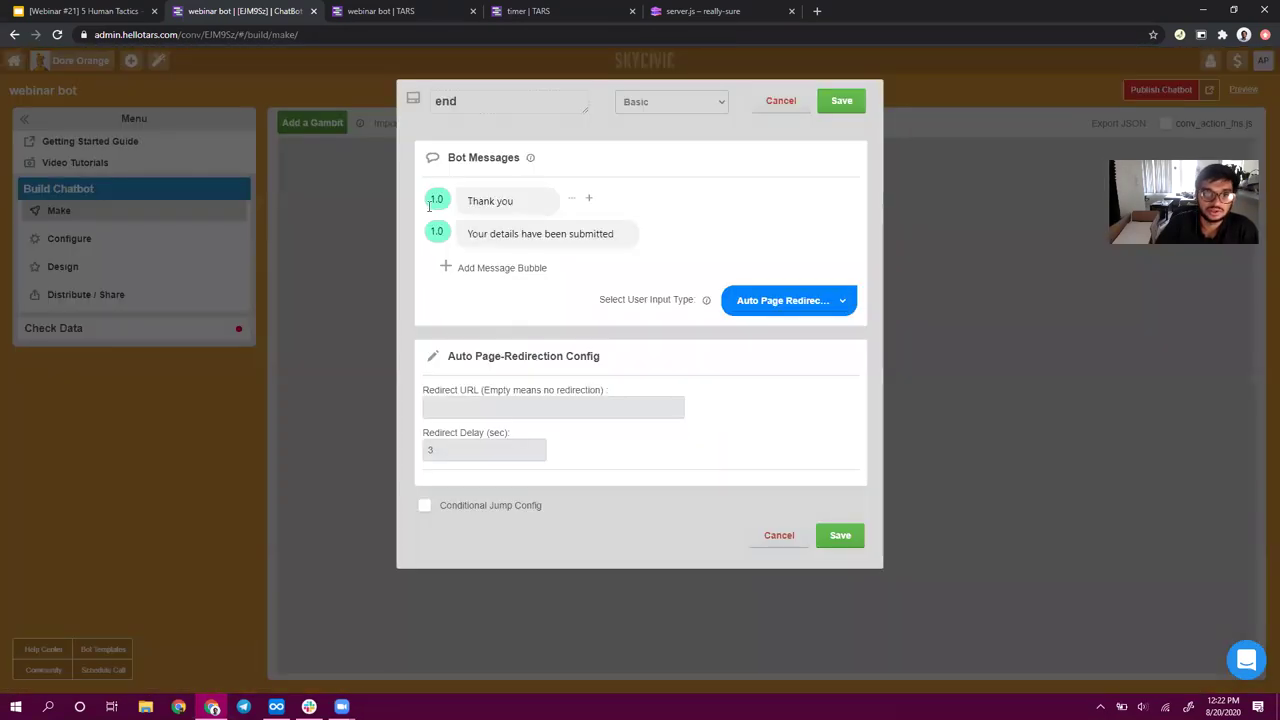
{"action": "left_click", "coordinate": [840, 101]}
{"action": "scroll", "coordinate": [663, 331], "scroll_direction": "up", "scroll_amount": 3}
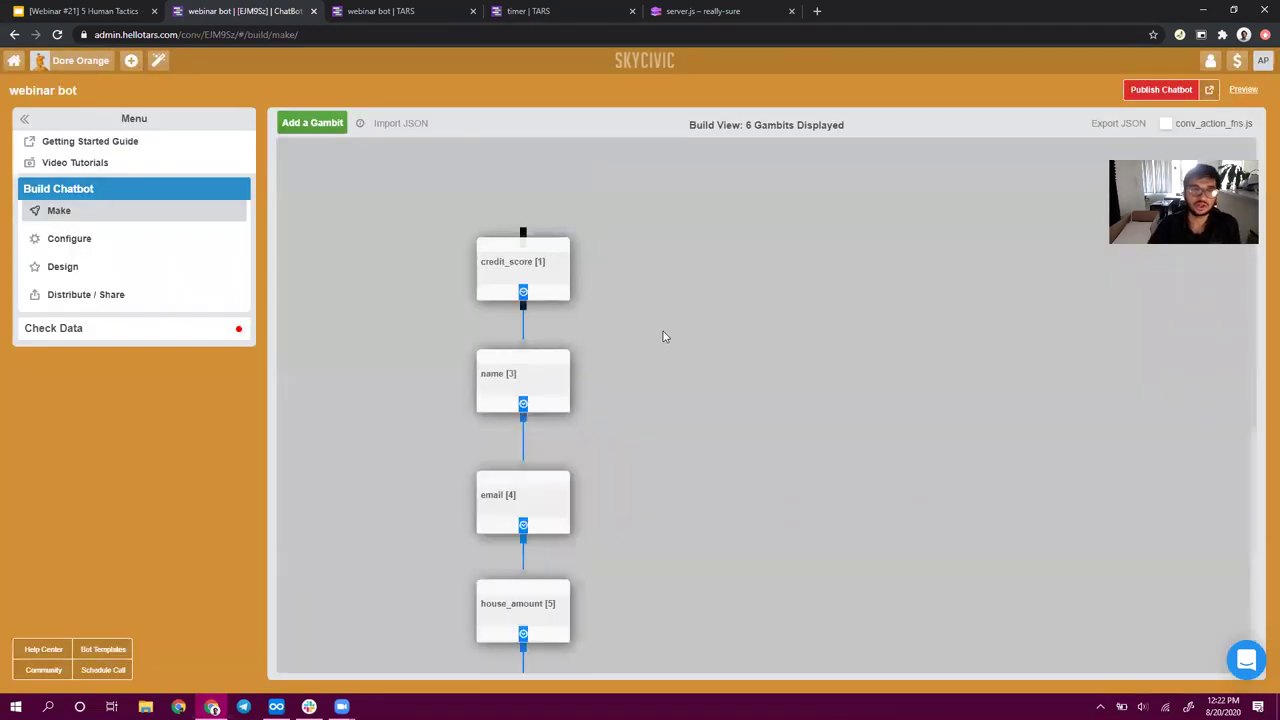
{"action": "left_click", "coordinate": [553, 287]}
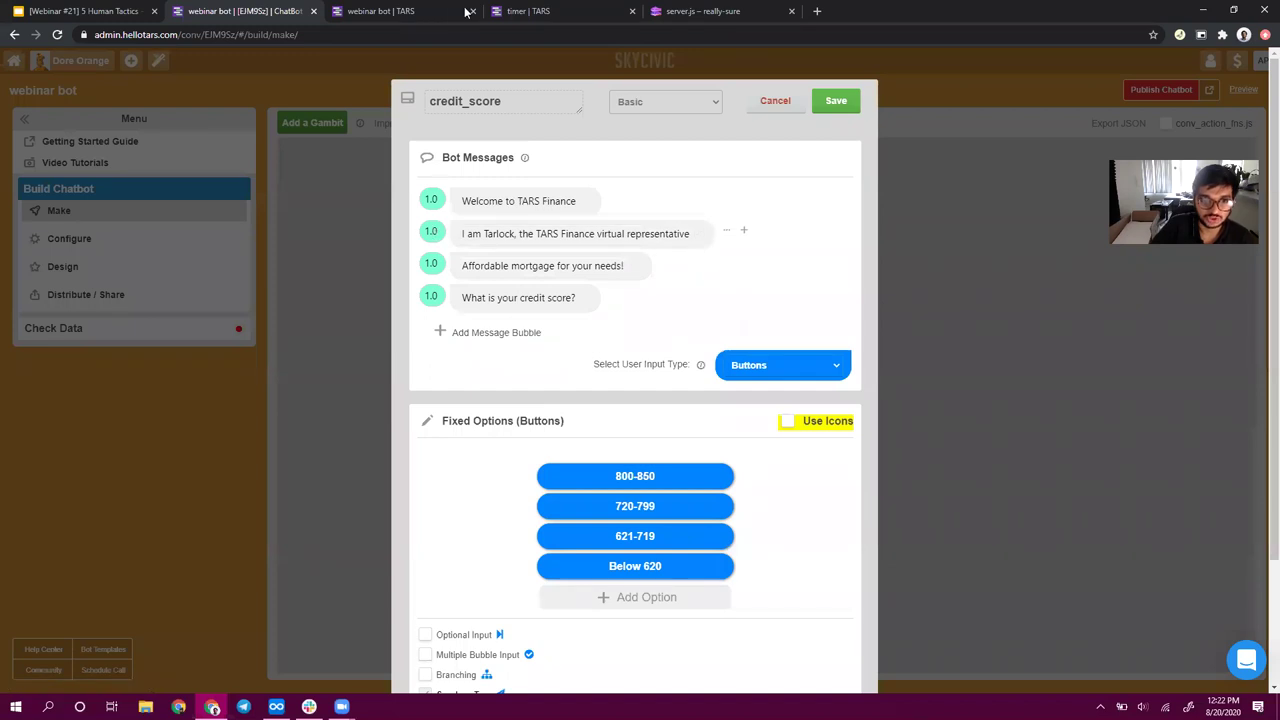
- Check the preview, then select the Tarlock message in the credit_score gambit
{"action": "left_click", "coordinate": [556, 11]}
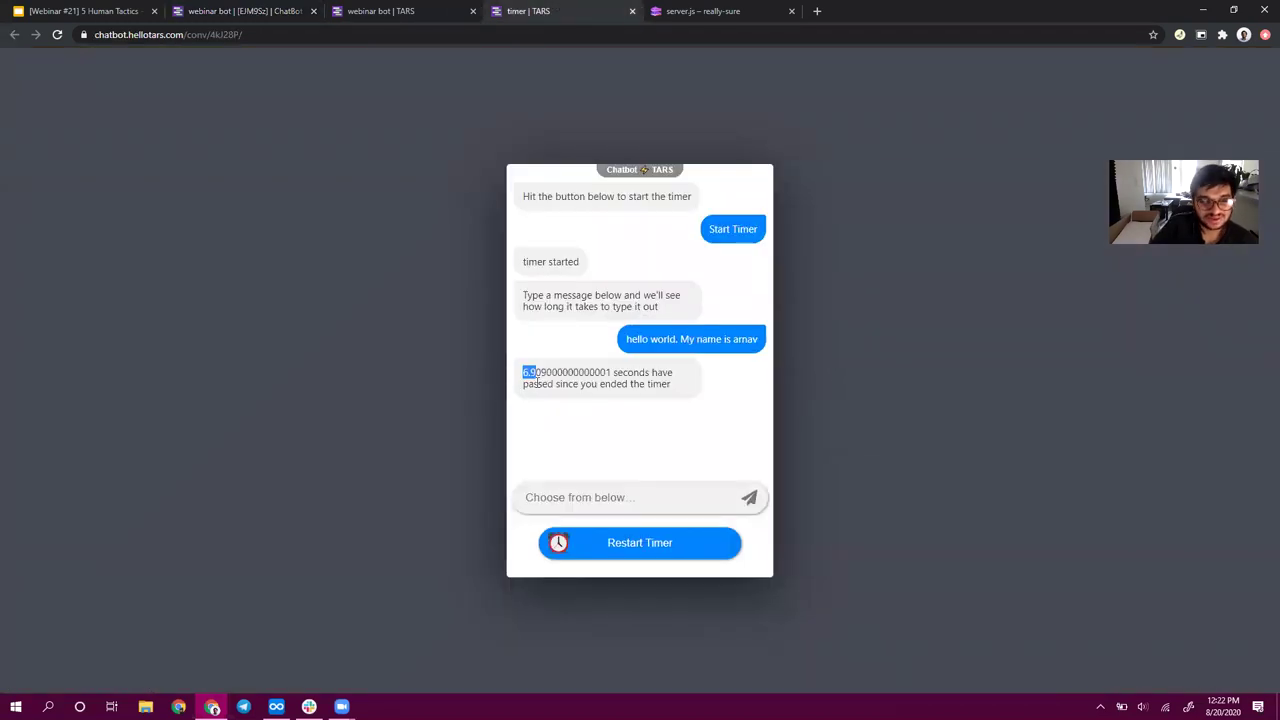
{"action": "left_click", "coordinate": [700, 336]}
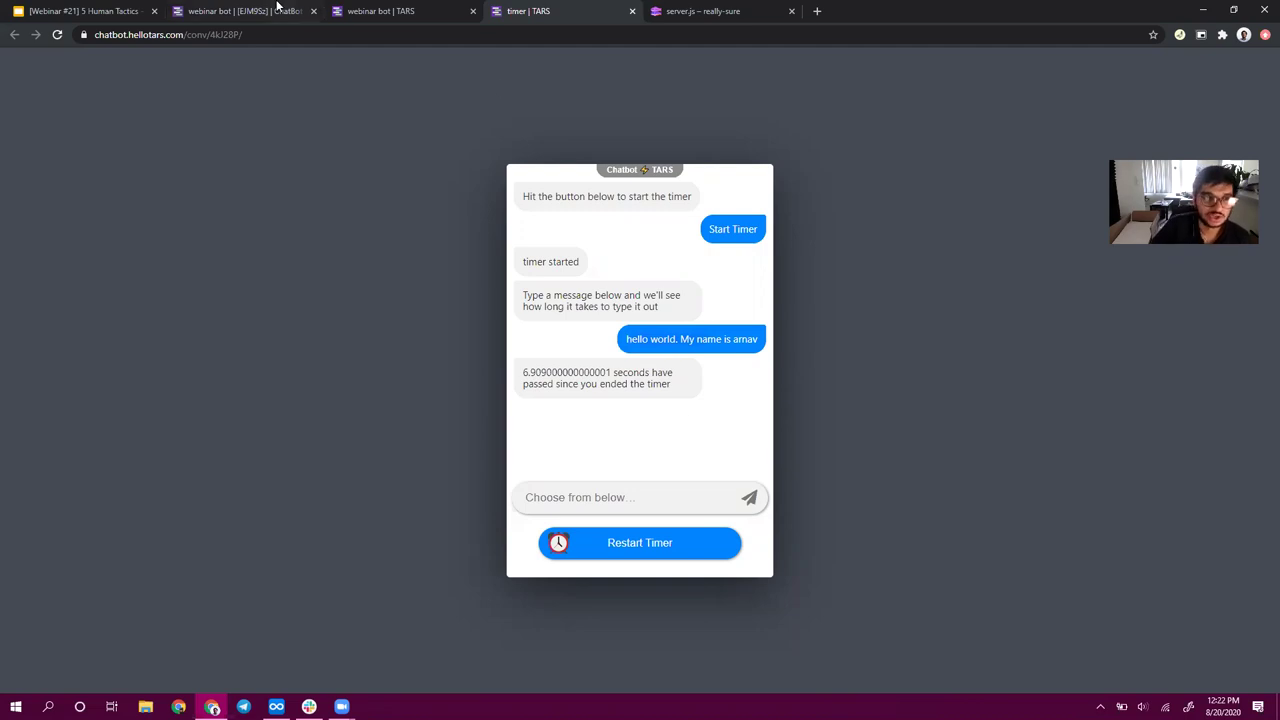
{"action": "left_click", "coordinate": [278, 10]}
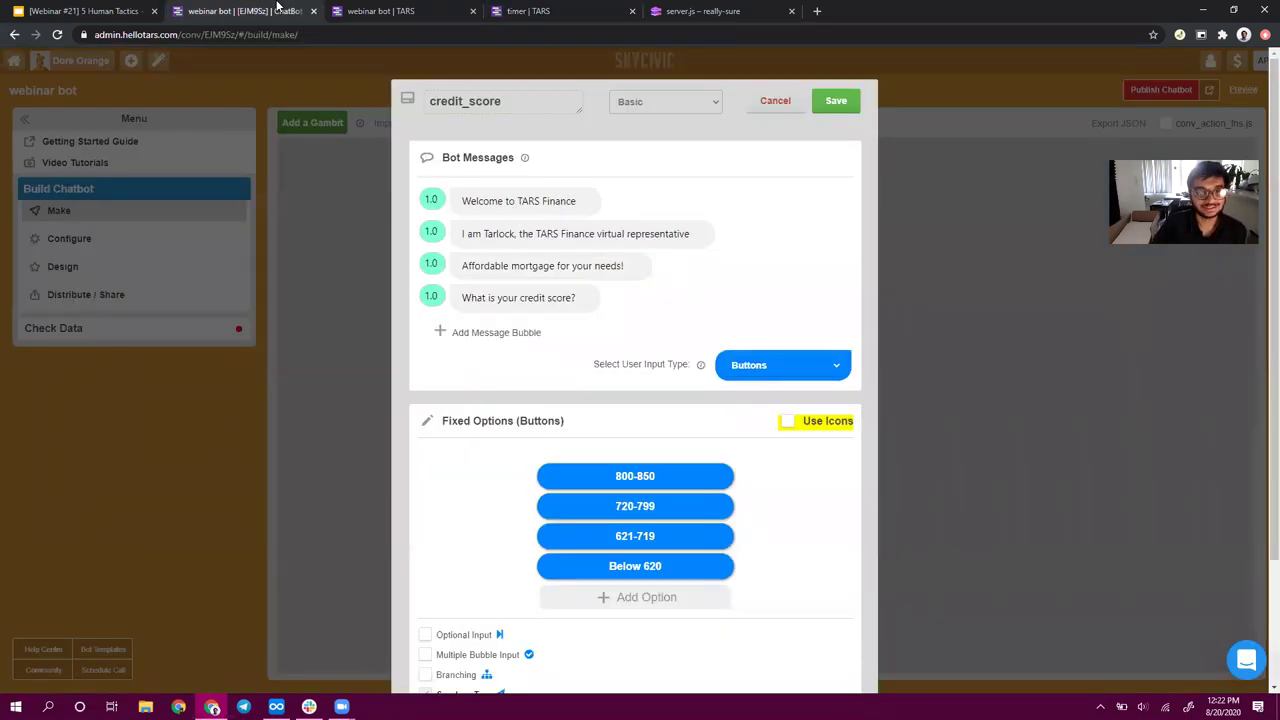
{"action": "mouse_move", "coordinate": [468, 207]}
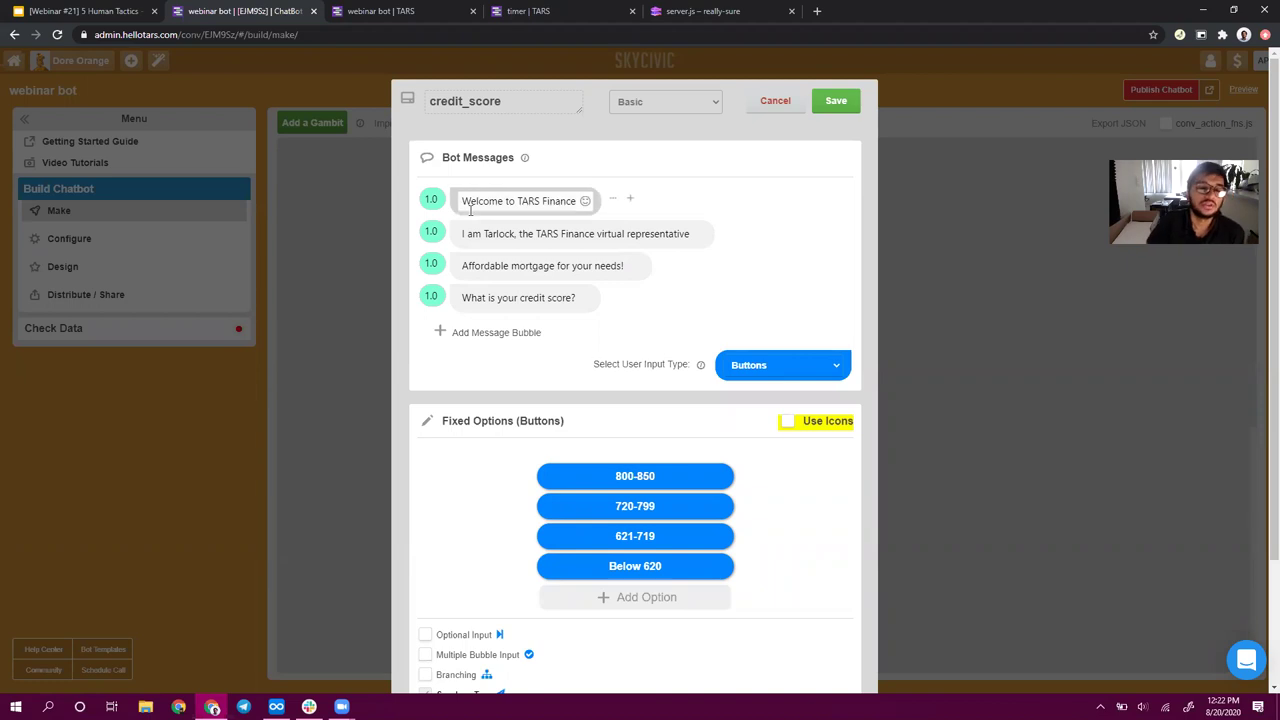
{"action": "double_click", "coordinate": [503, 233]}
{"action": "left_click", "coordinate": [503, 233]}
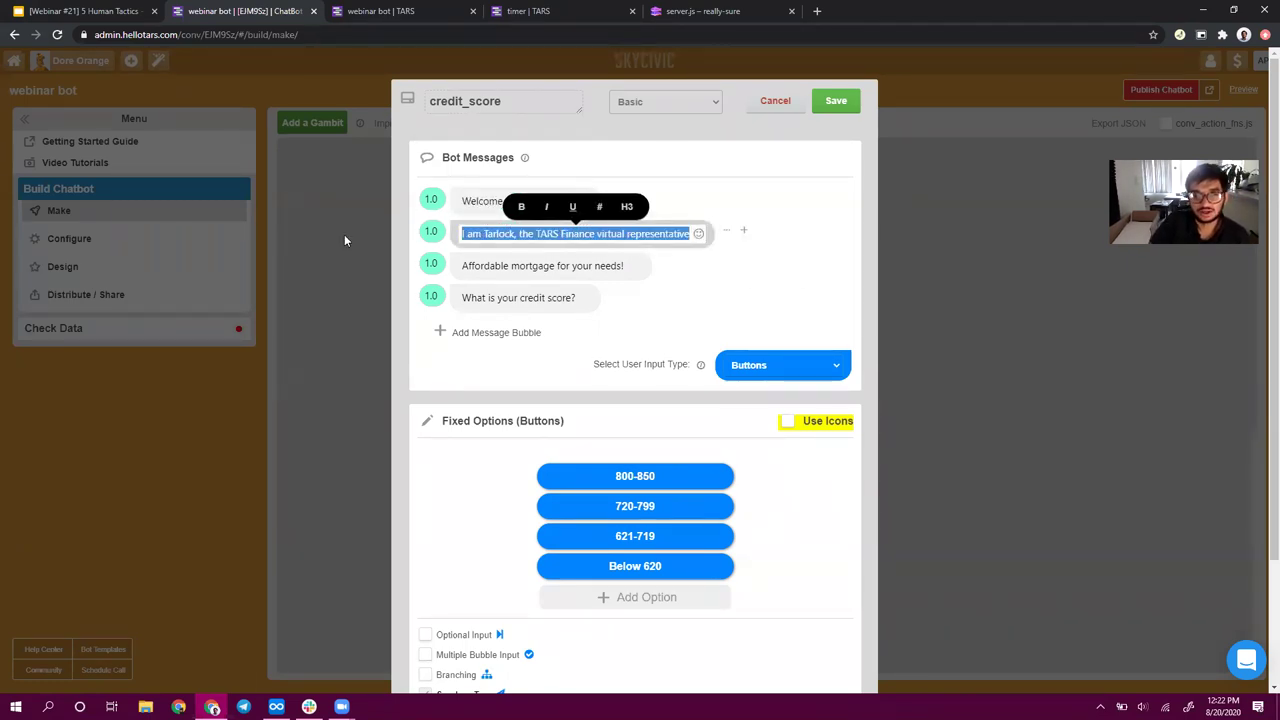
- Set the credit_score message delays to 2.0, 1.8 and 1.5 seconds
{"action": "left_click", "coordinate": [420, 231]}
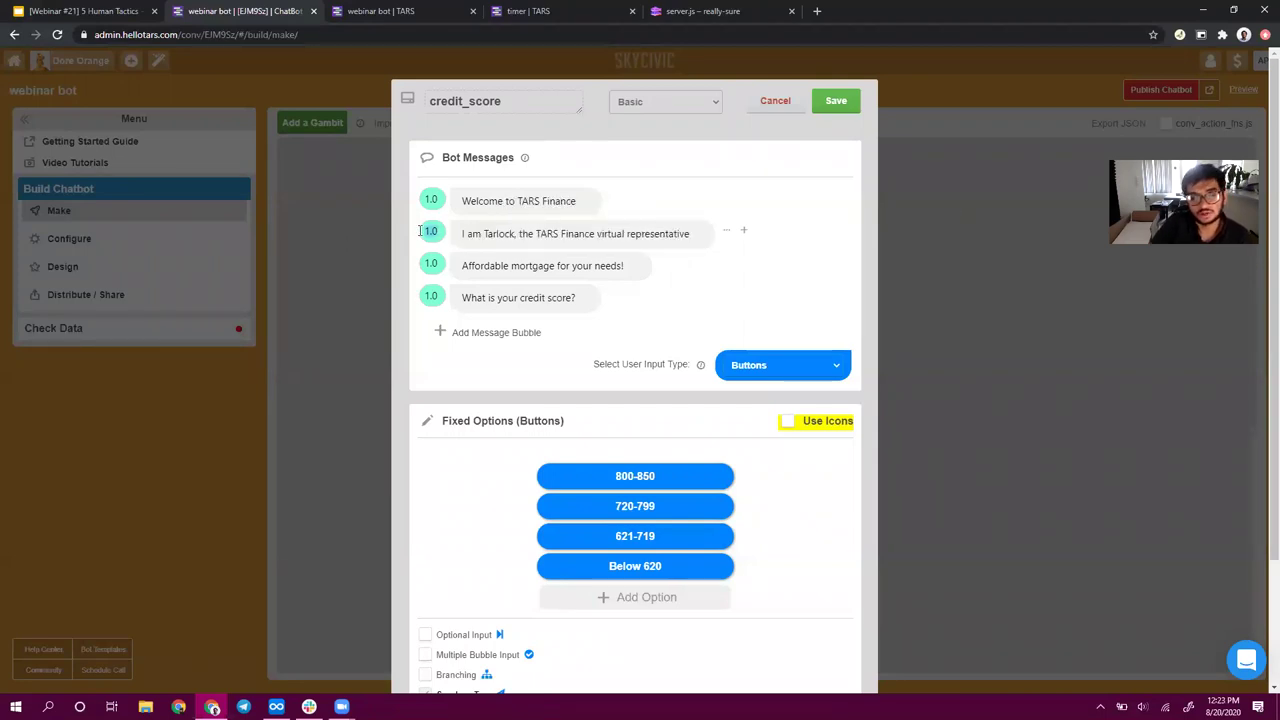
{"action": "type", "text": "2"}
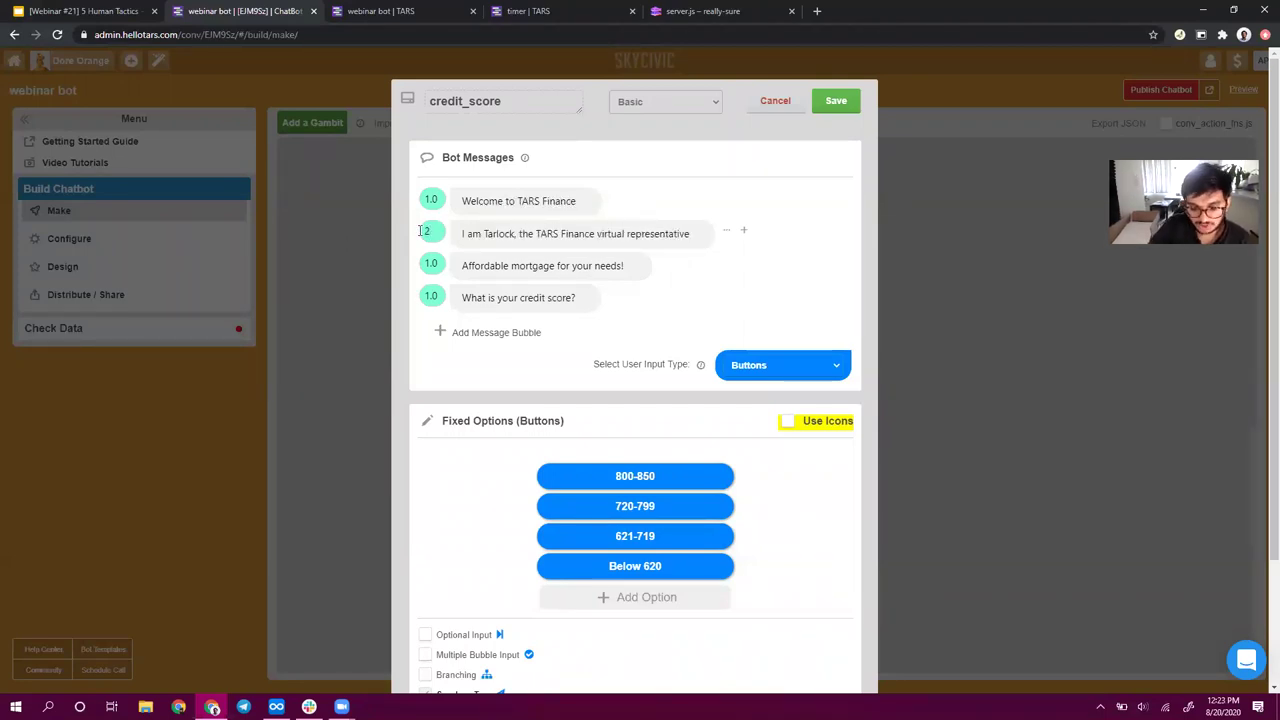
{"action": "left_click", "coordinate": [525, 266]}
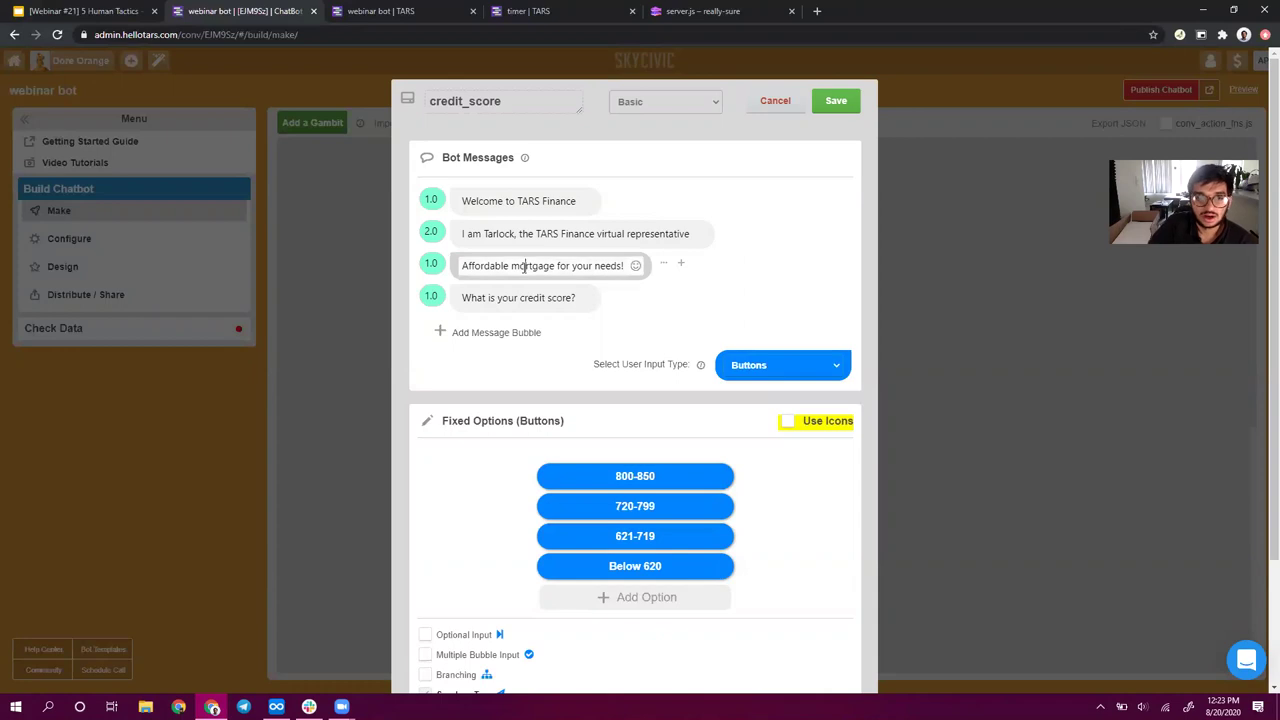
{"action": "key", "text": "ctrl+a"}
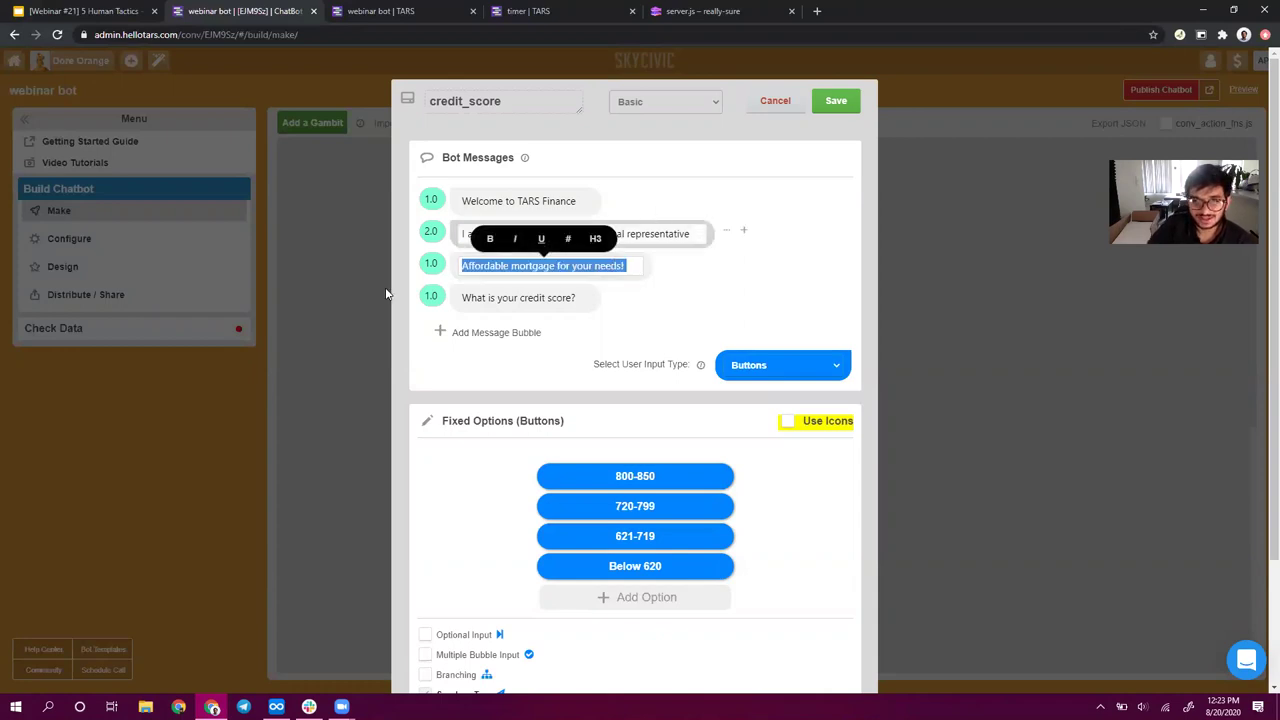
{"action": "left_click", "coordinate": [433, 263]}
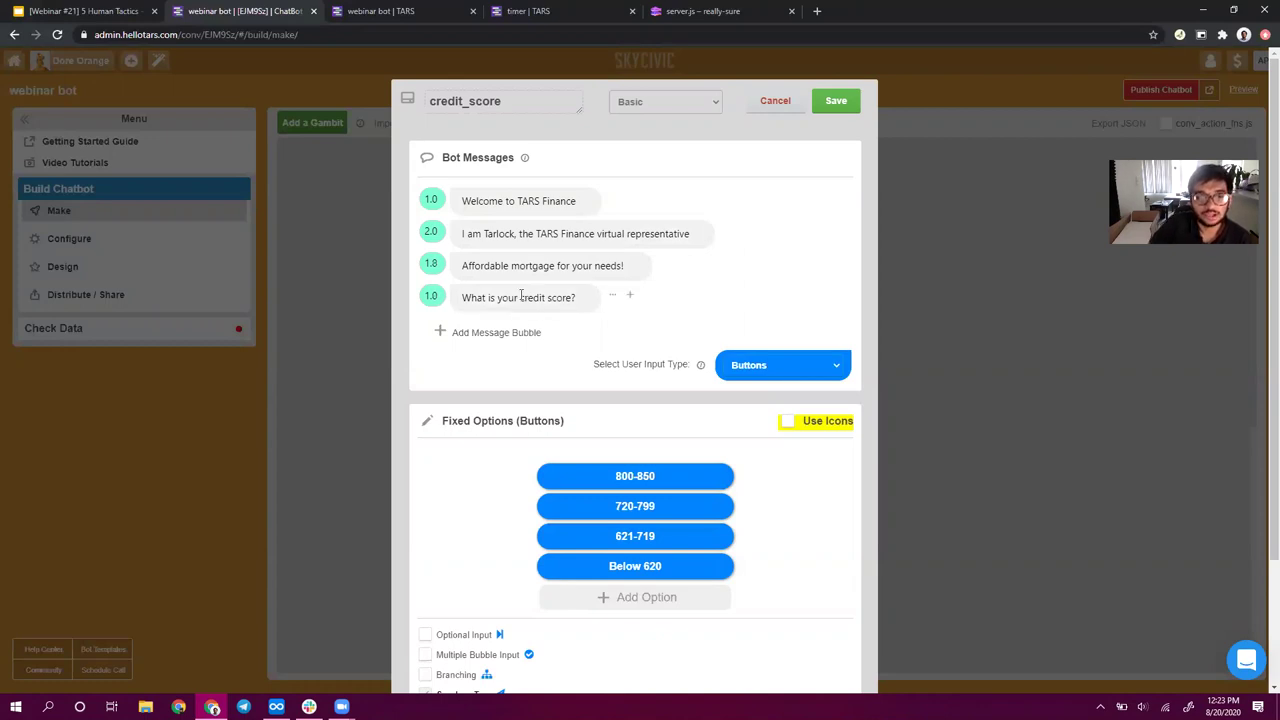
{"action": "key", "text": "Tab"}
{"action": "left_click", "coordinate": [438, 296]}
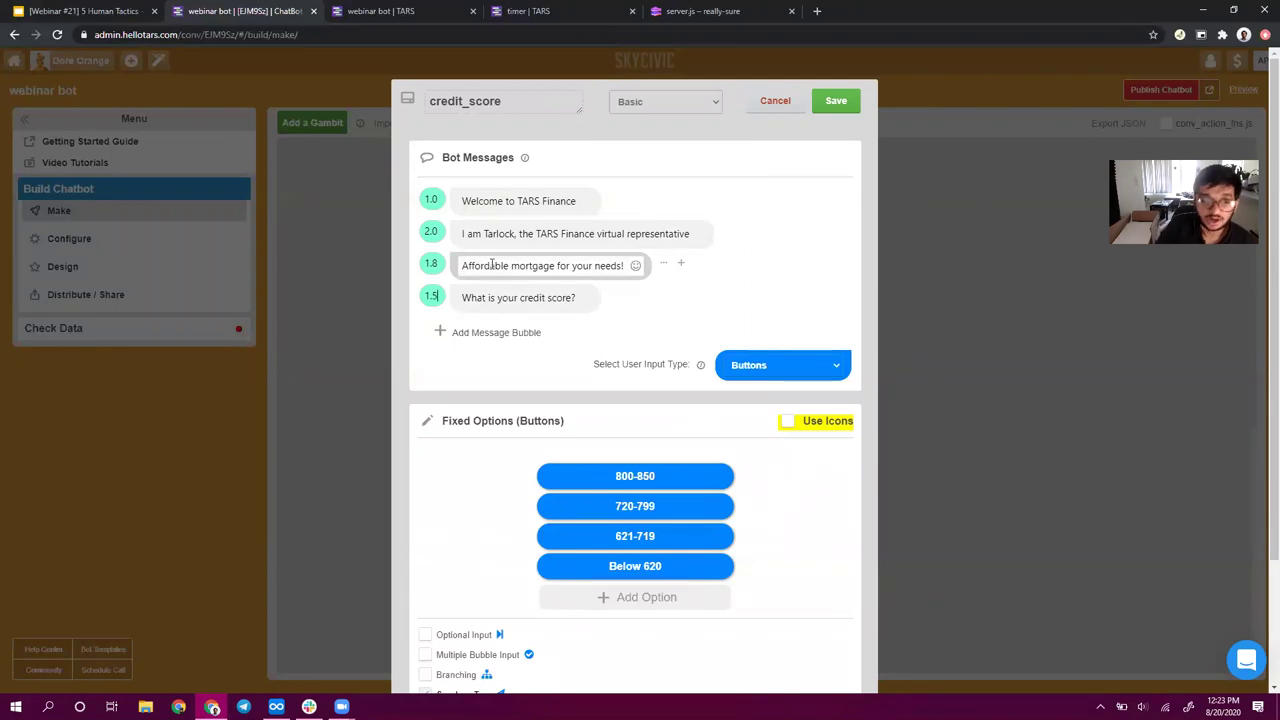
- Save credit_score, then set the name question's delay to 2.0 and save
{"action": "left_click", "coordinate": [831, 104]}
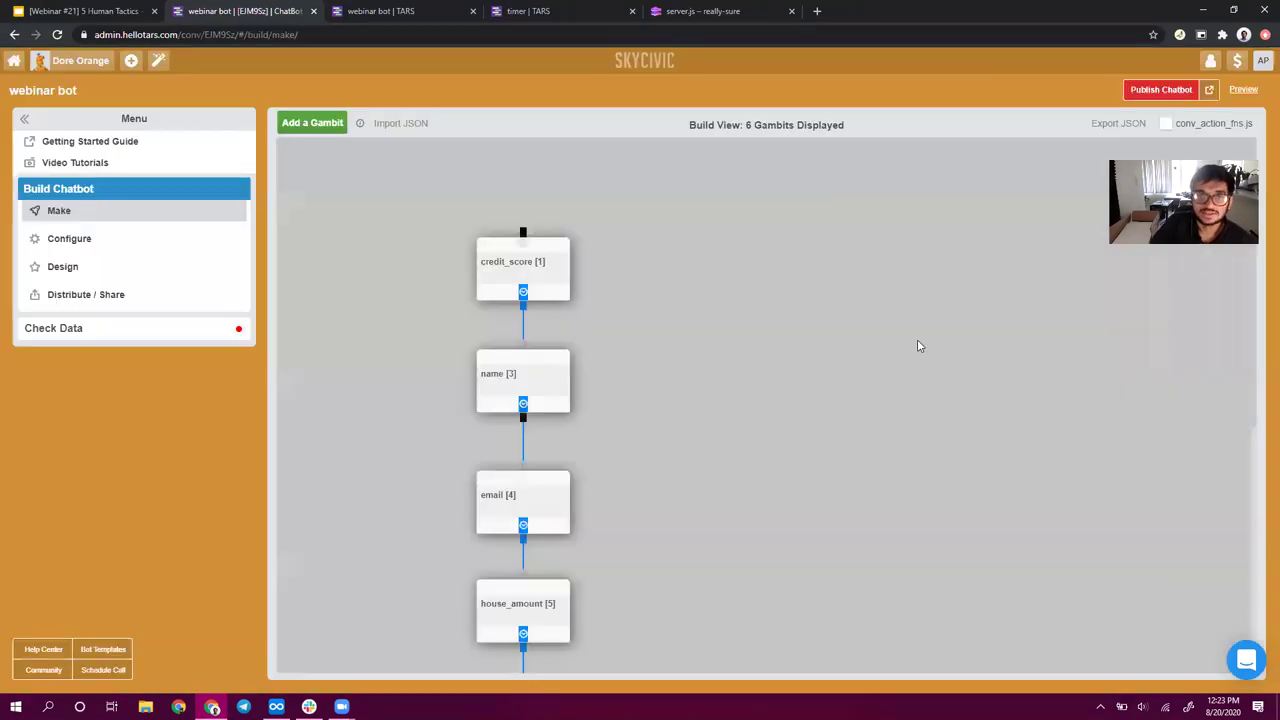
{"action": "left_click", "coordinate": [528, 390]}
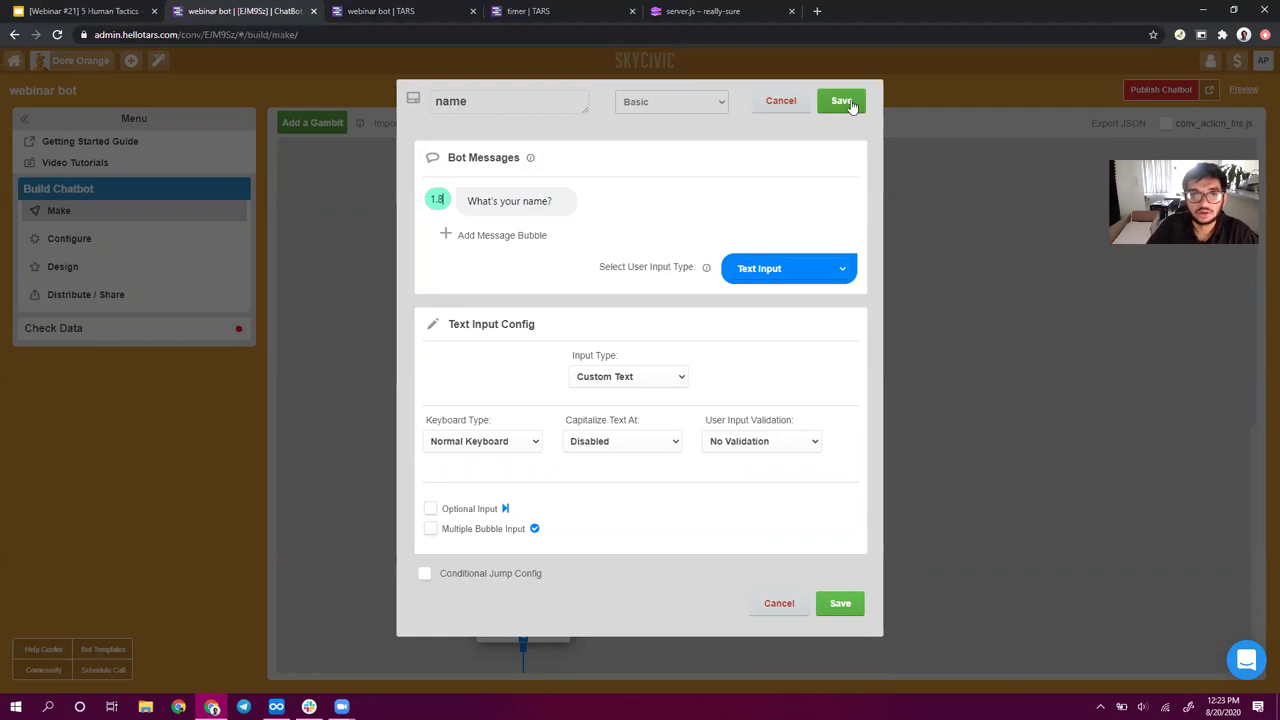
{"action": "key", "text": "BackSpace"}
{"action": "key", "text": "BackSpace"}
{"action": "key", "text": "BackSpace"}
{"action": "type", "text": "2.0"}
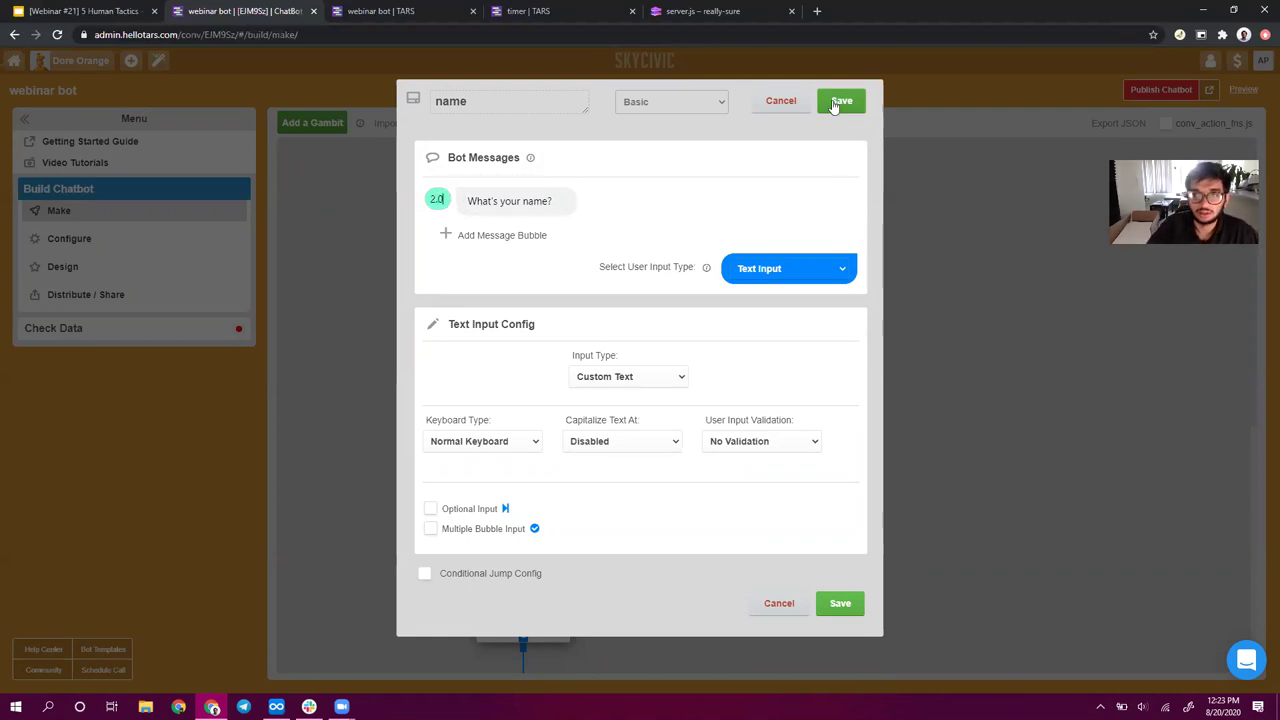
{"action": "left_click", "coordinate": [841, 100]}
- Save email unchanged and set the house_amount and down_payment question delays to 2.0
{"action": "left_click", "coordinate": [523, 500]}
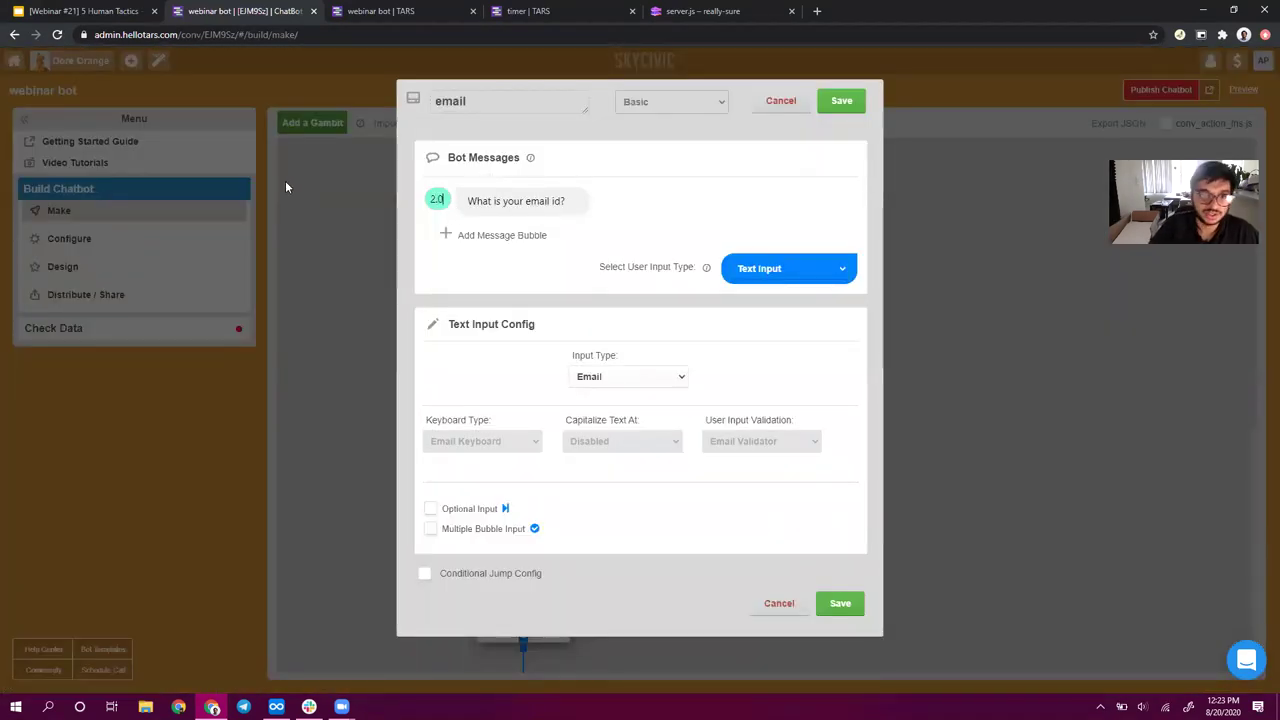
{"action": "left_click", "coordinate": [841, 112]}
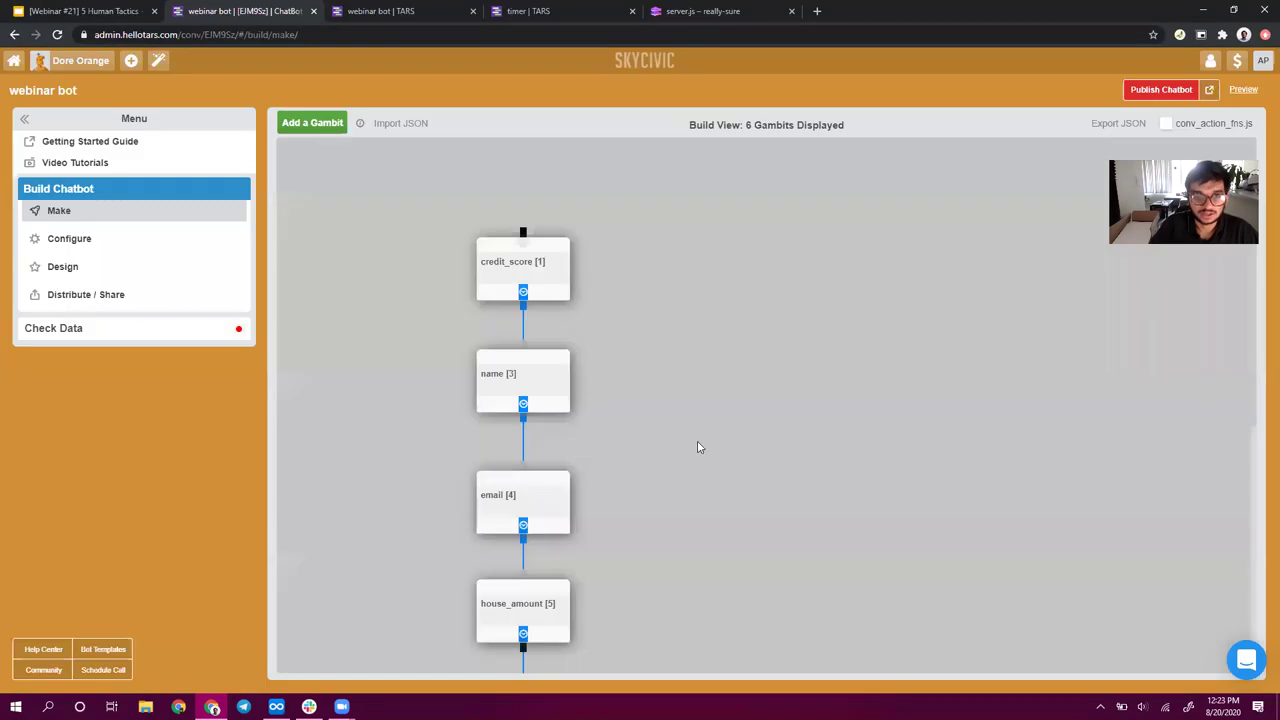
{"action": "scroll", "coordinate": [700, 447], "scroll_direction": "down", "scroll_amount": 2}
{"action": "left_click", "coordinate": [525, 417]}
{"action": "left_click", "coordinate": [437, 198]}
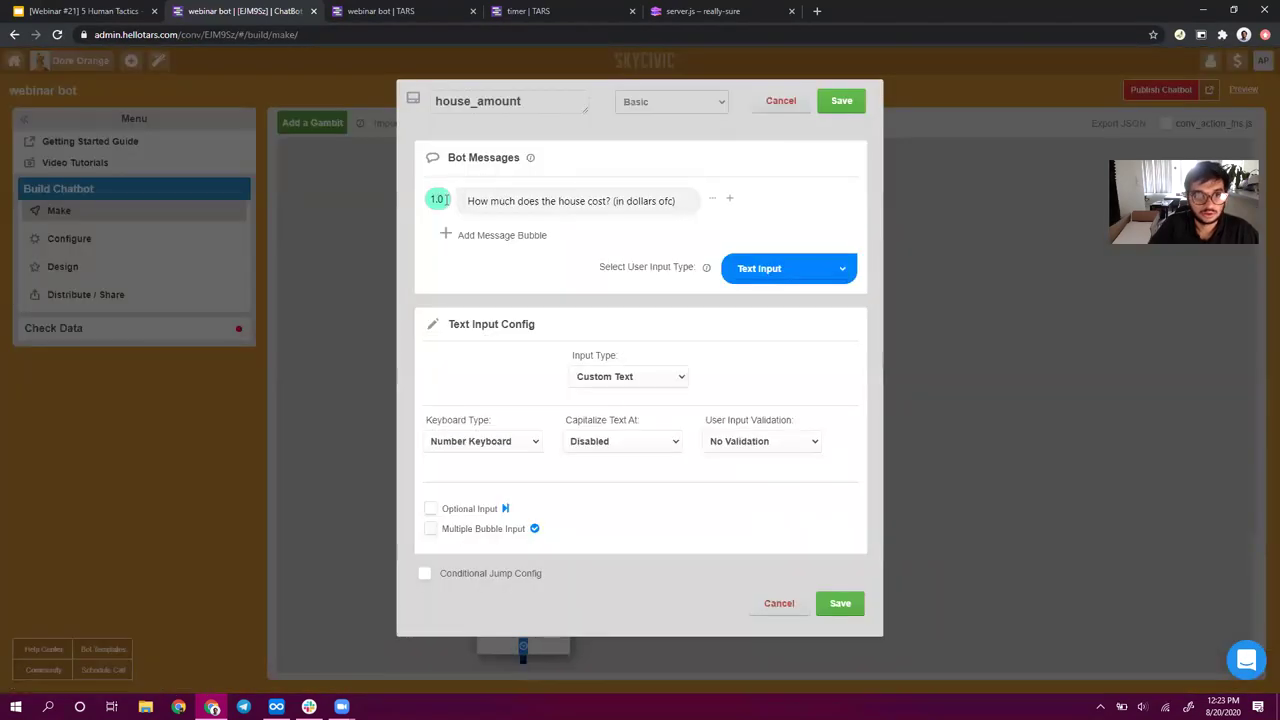
{"action": "type", "text": "2.0"}
{"action": "left_click", "coordinate": [841, 100]}
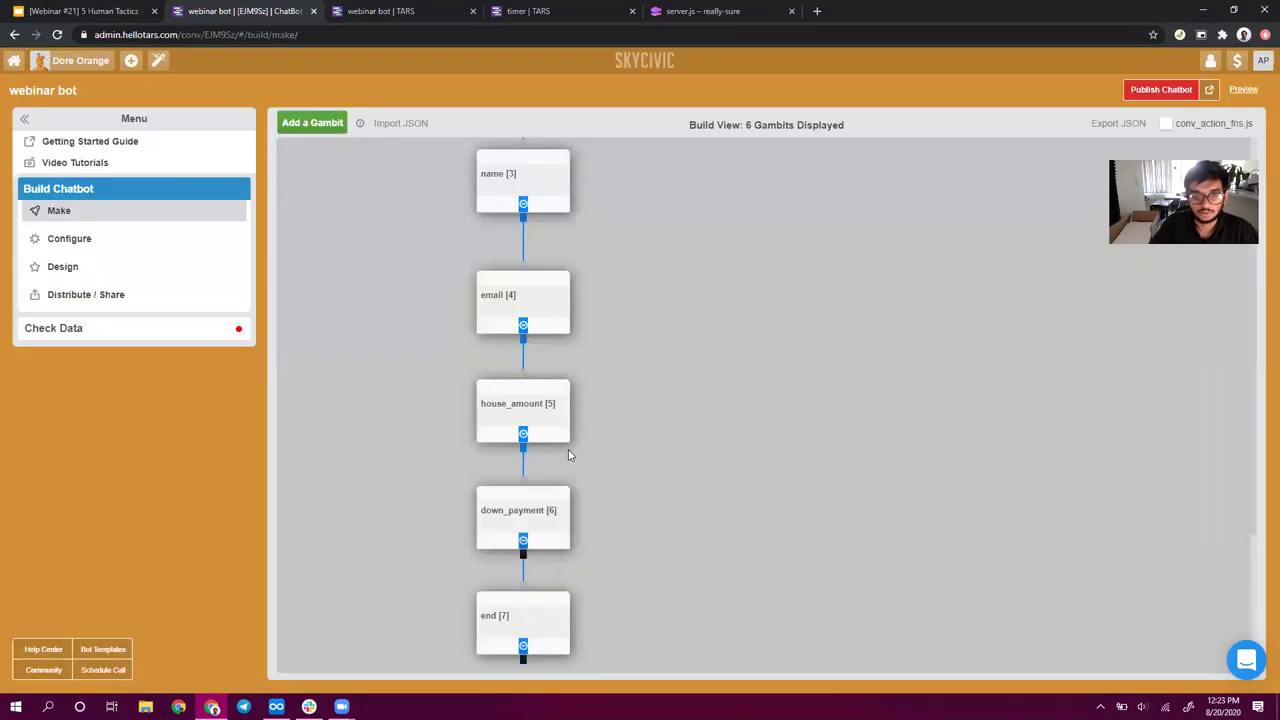
{"action": "scroll", "coordinate": [568, 449], "scroll_direction": "down", "scroll_amount": 2}
{"action": "left_click", "coordinate": [500, 312]}
{"action": "left_click", "coordinate": [437, 198]}
{"action": "type", "text": "2.0"}
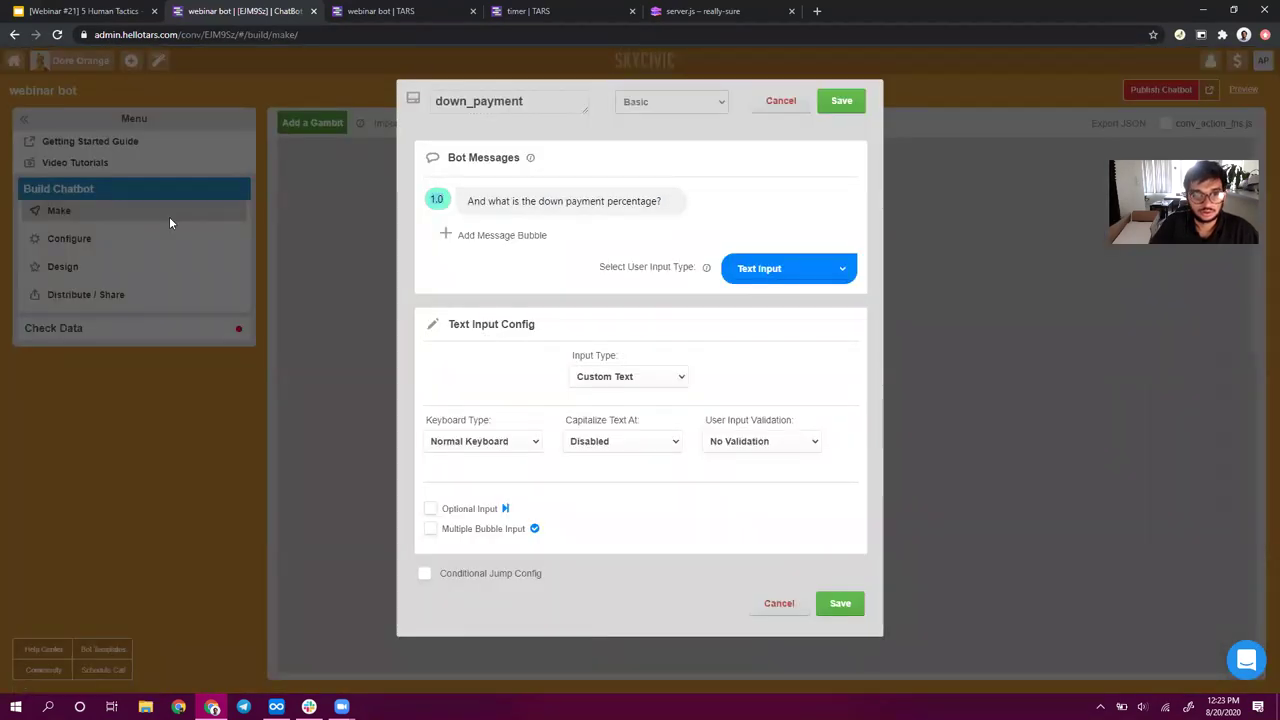
{"action": "left_click", "coordinate": [841, 100]}
- Give the end gambit's messages delays of 1.5 and 2.0, save, and publish the chatbot
{"action": "left_click", "coordinate": [493, 422]}
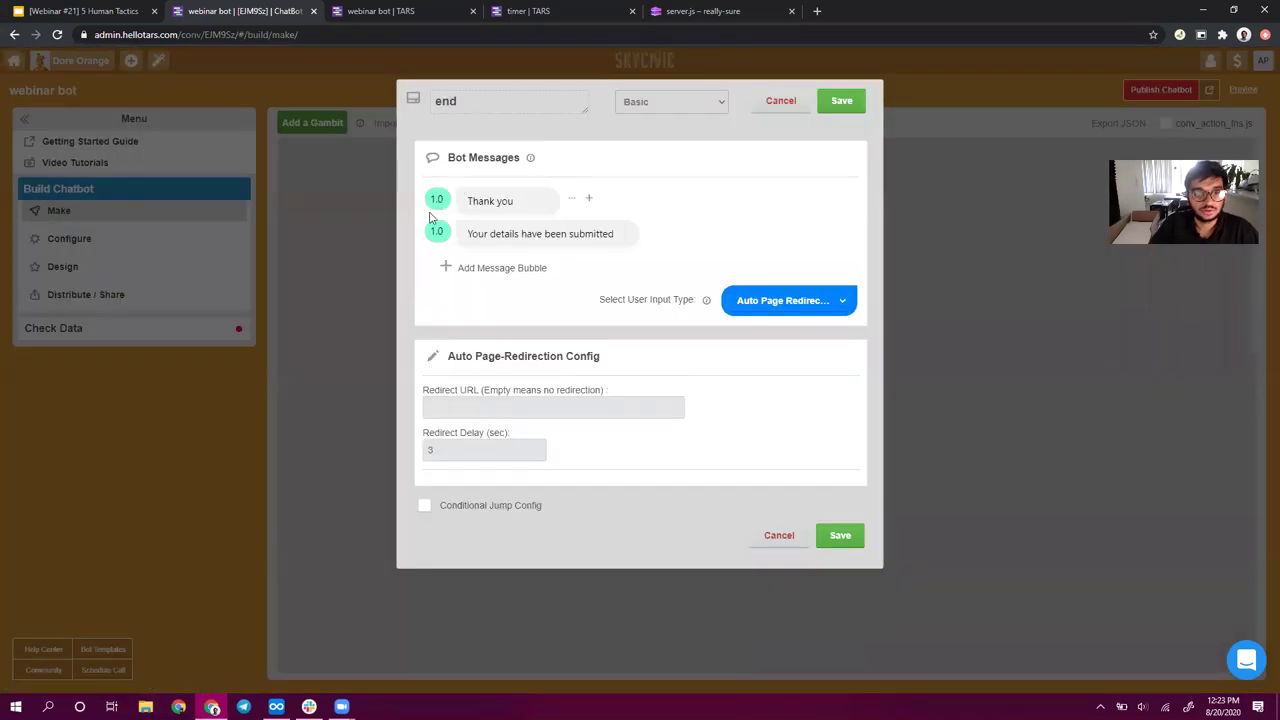
{"action": "left_click", "coordinate": [437, 231]}
{"action": "type", "text": "2.0"}
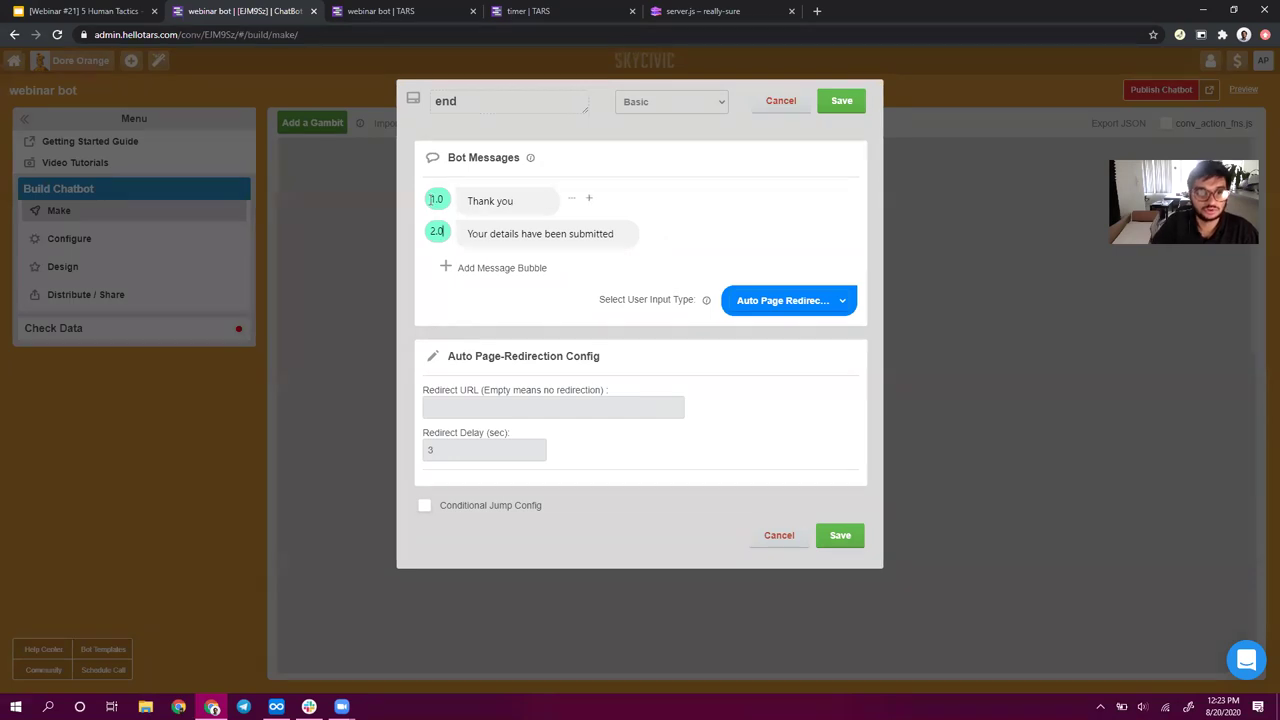
{"action": "left_click", "coordinate": [443, 203]}
{"action": "type", "text": "1.5"}
{"action": "left_click", "coordinate": [933, 152]}
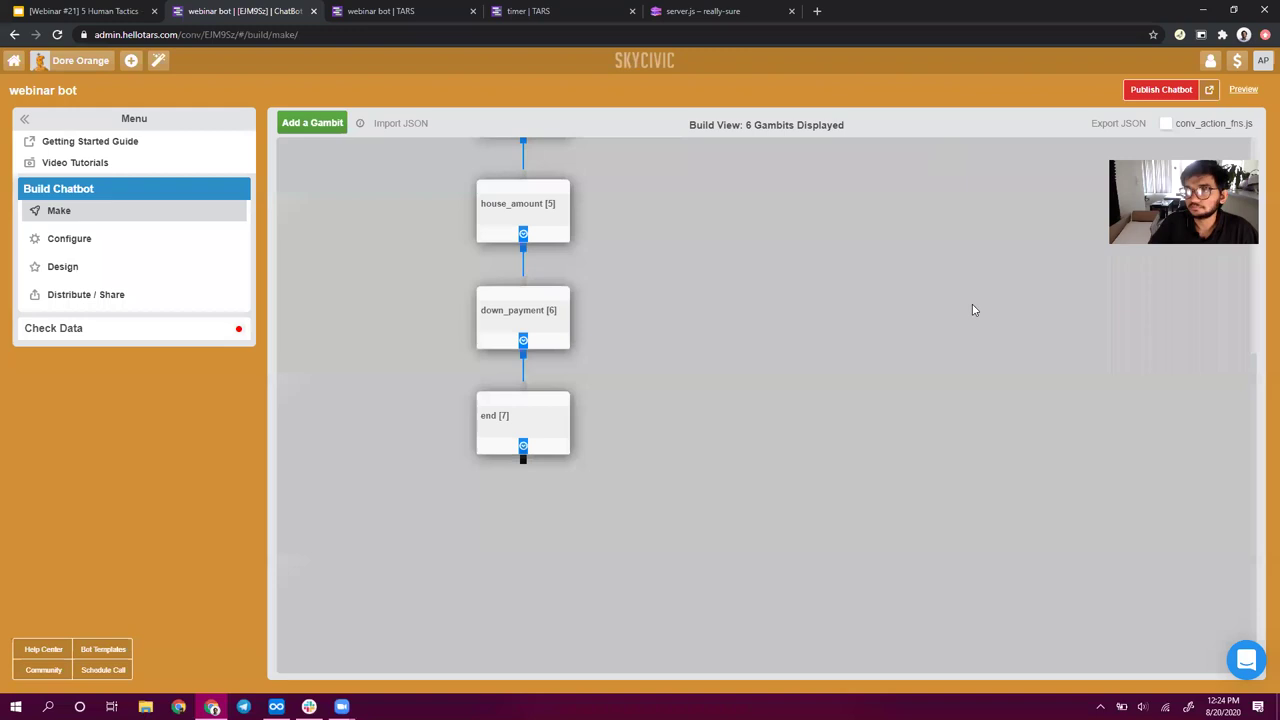
{"action": "left_click", "coordinate": [1160, 89]}
- Reload the bot preview and read the Tarlock, mortgage and credit score messages
{"action": "left_click", "coordinate": [437, 14]}
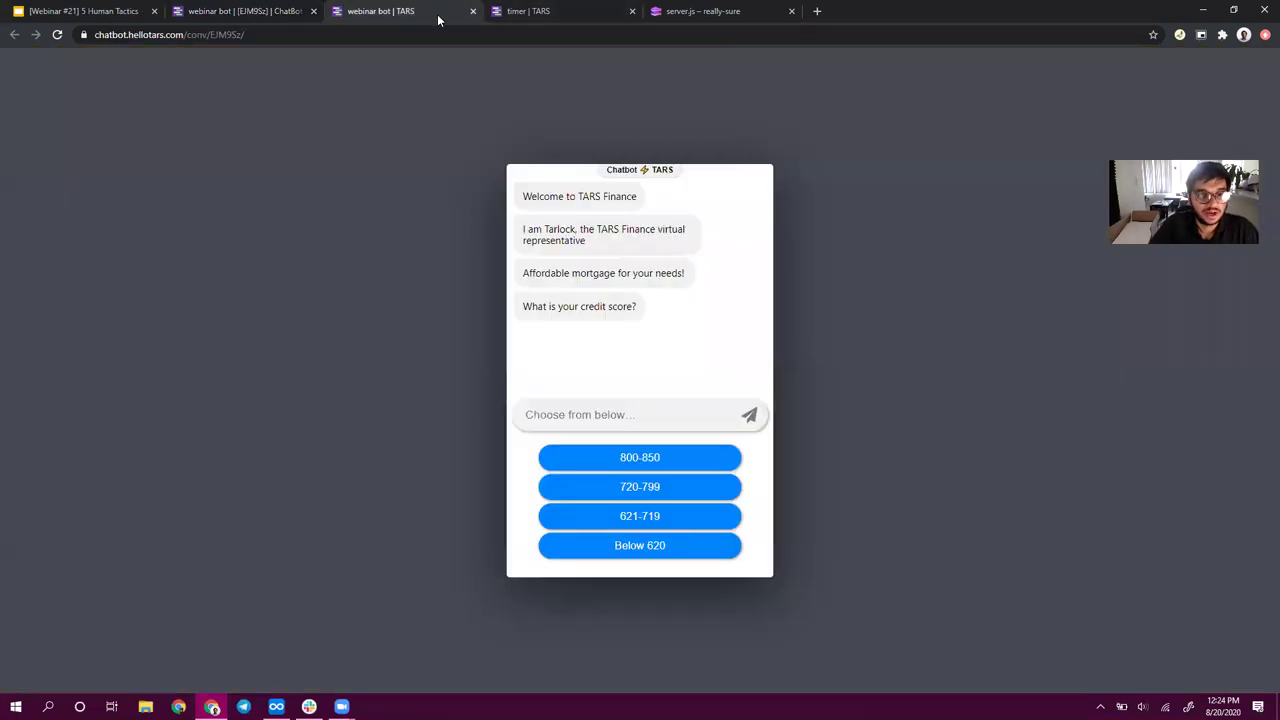
{"action": "left_click", "coordinate": [57, 35]}
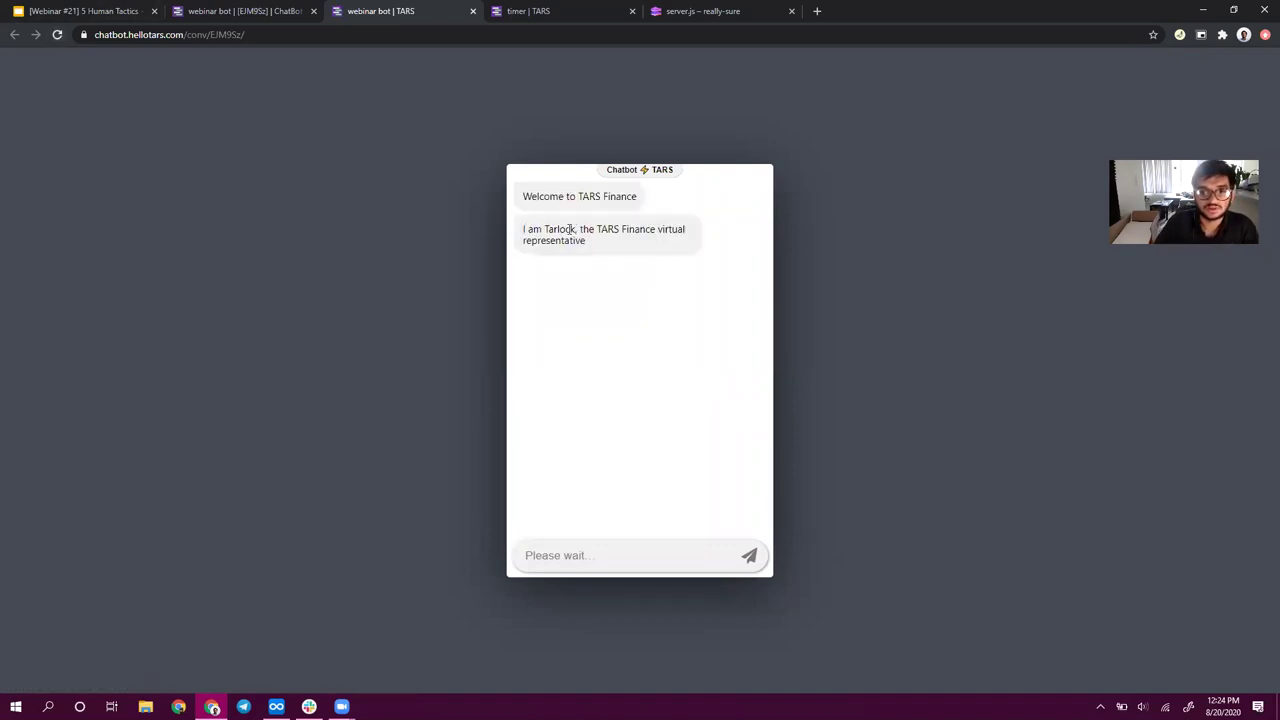
{"action": "left_click_drag", "start_coordinate": [528, 229], "coordinate": [631, 243]}
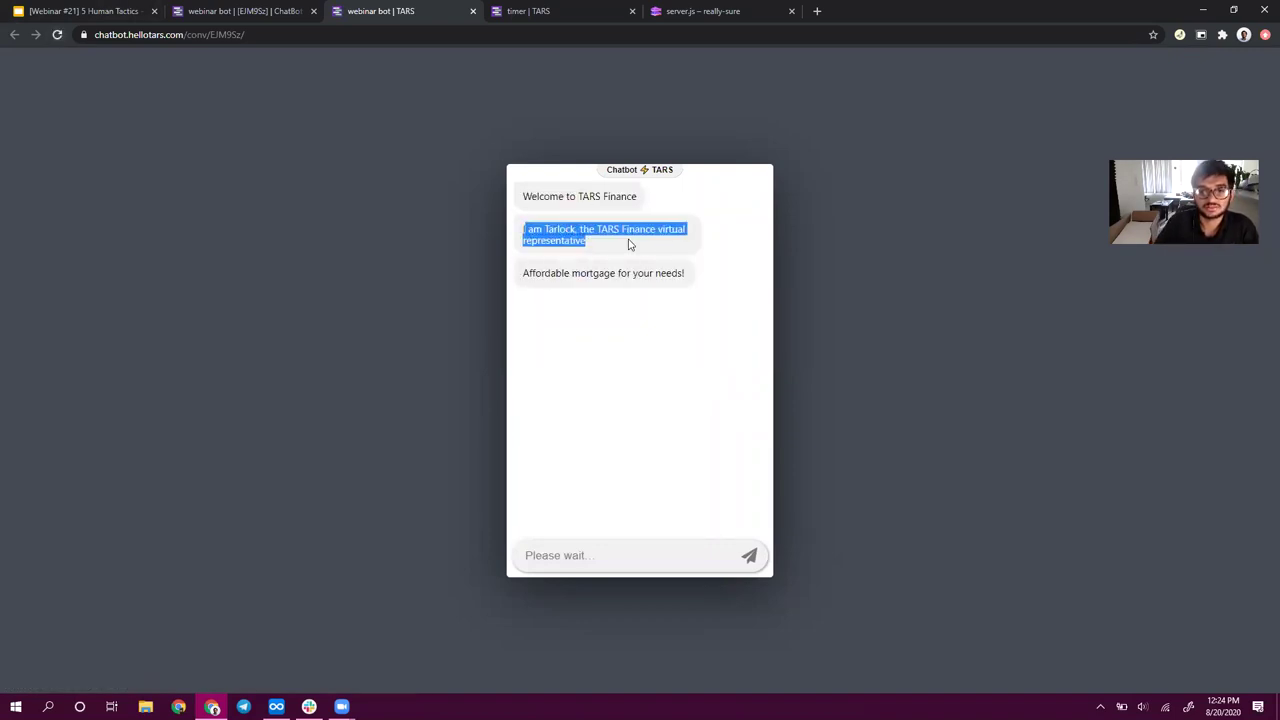
{"action": "left_click_drag", "start_coordinate": [522, 273], "coordinate": [678, 281]}
{"action": "left_click_drag", "start_coordinate": [538, 306], "coordinate": [638, 312]}
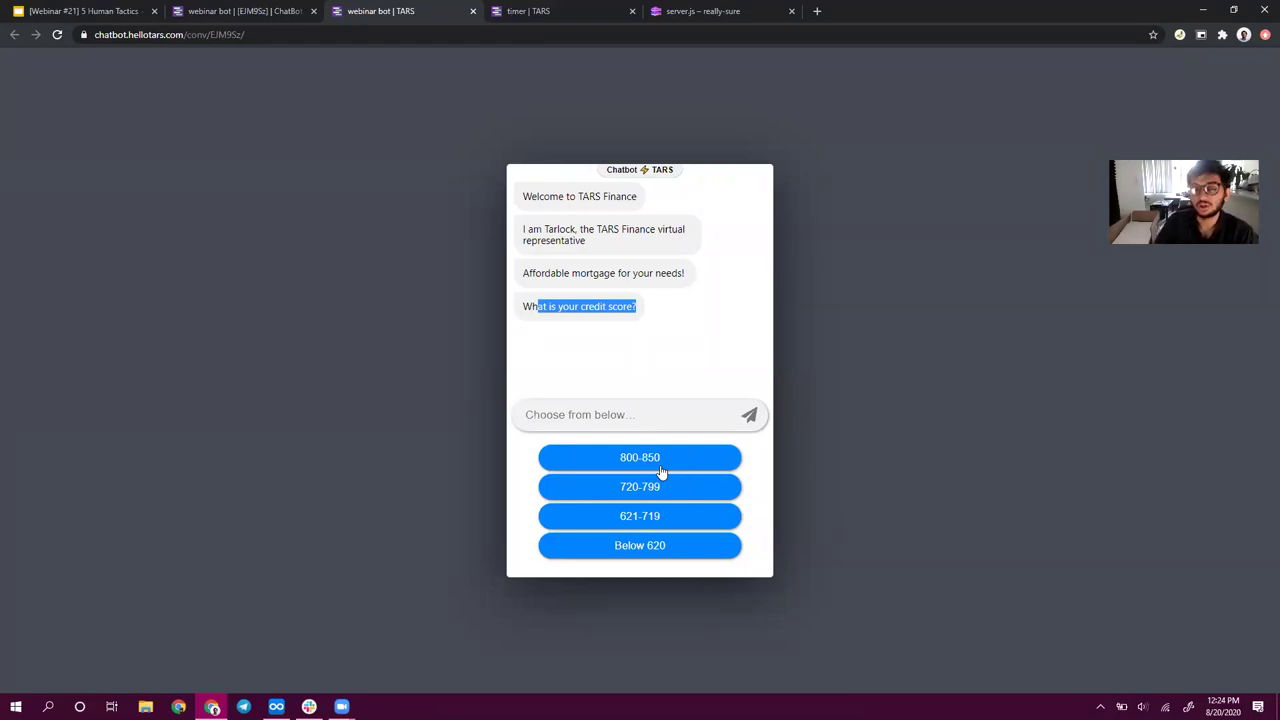
- Answer 800-850 for the credit score and send a full name
{"action": "left_click", "coordinate": [660, 462]}
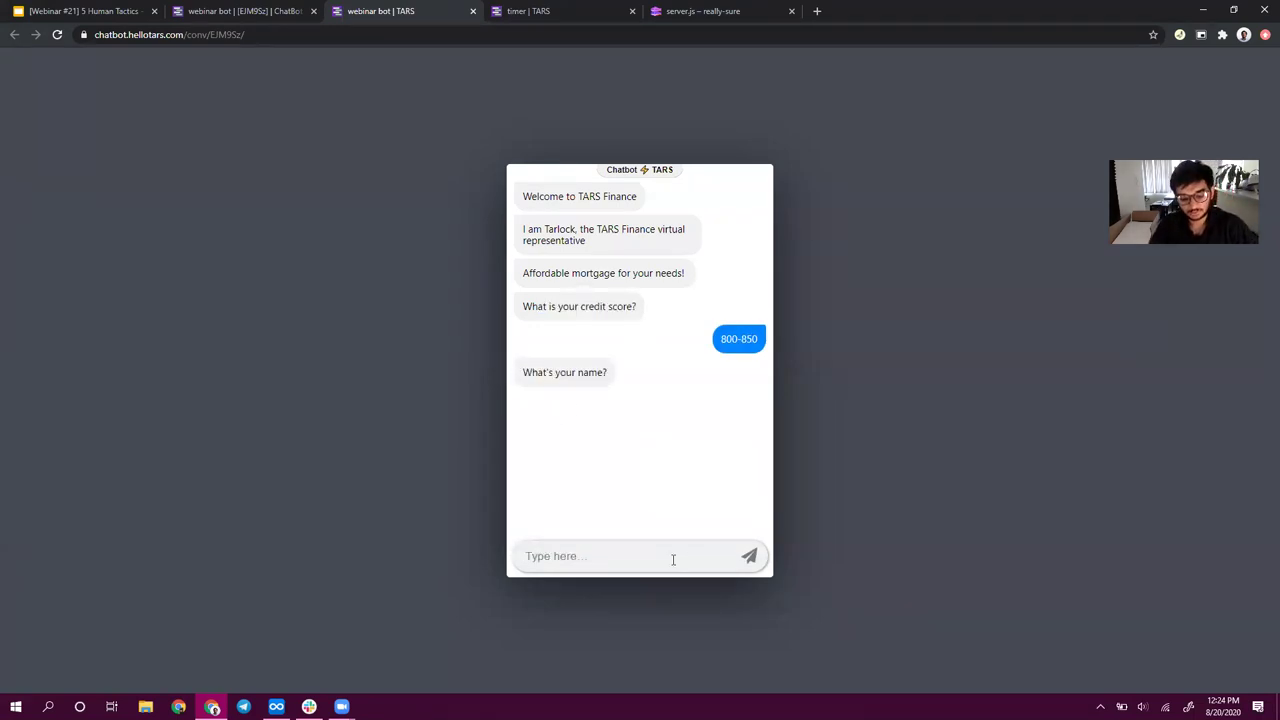
{"action": "key", "text": "Return"}
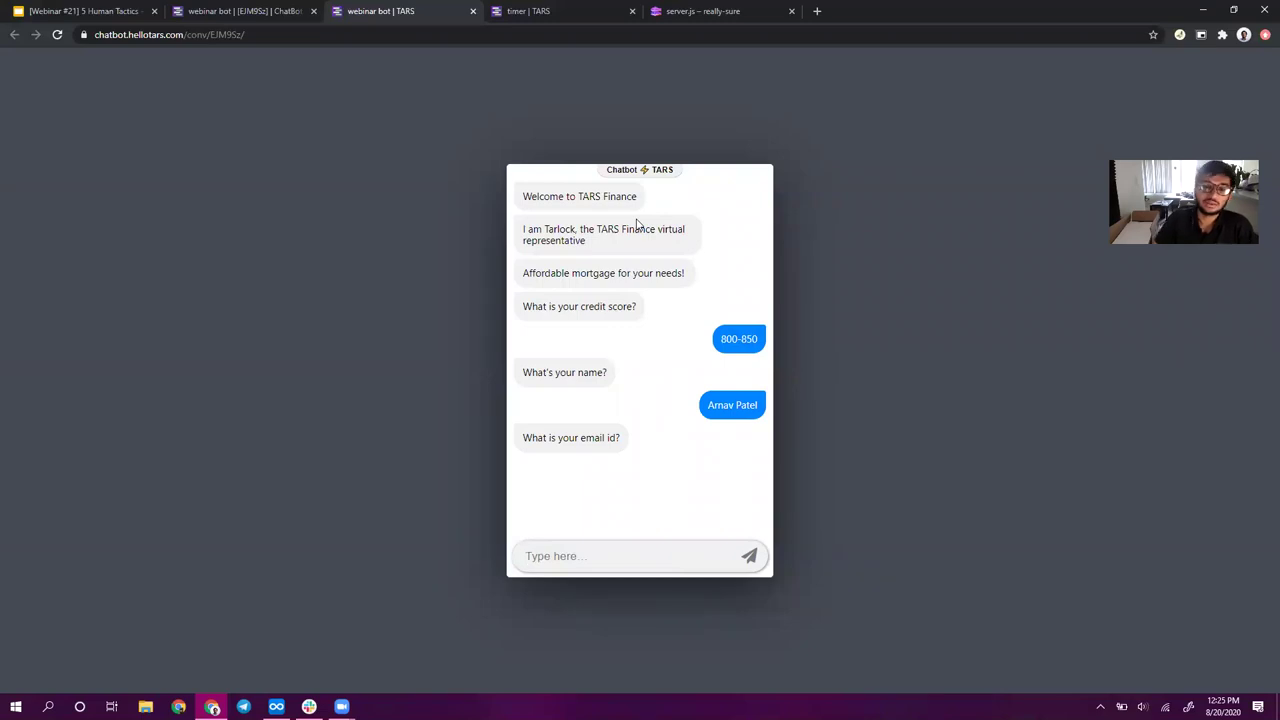
- Save credit_score, republish the bot, and reload its landing page preview from the start
{"action": "left_click", "coordinate": [245, 11]}
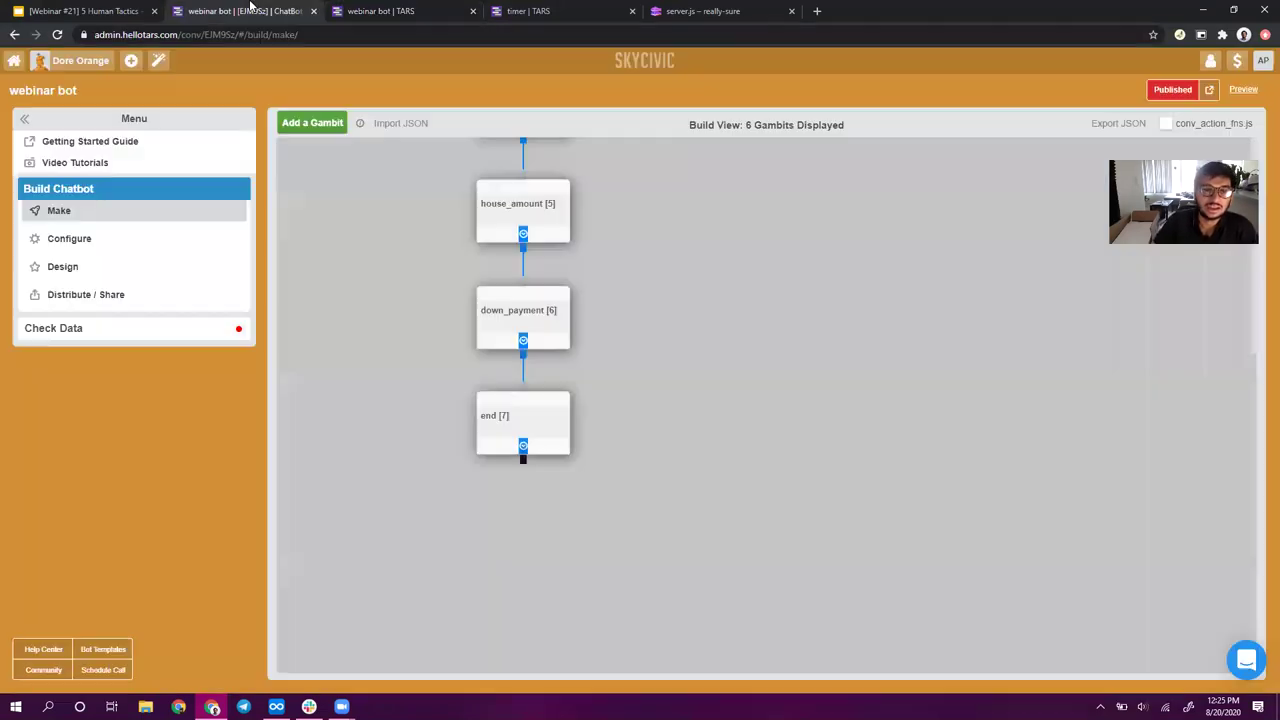
{"action": "scroll", "coordinate": [620, 230], "scroll_direction": "up", "scroll_amount": 4}
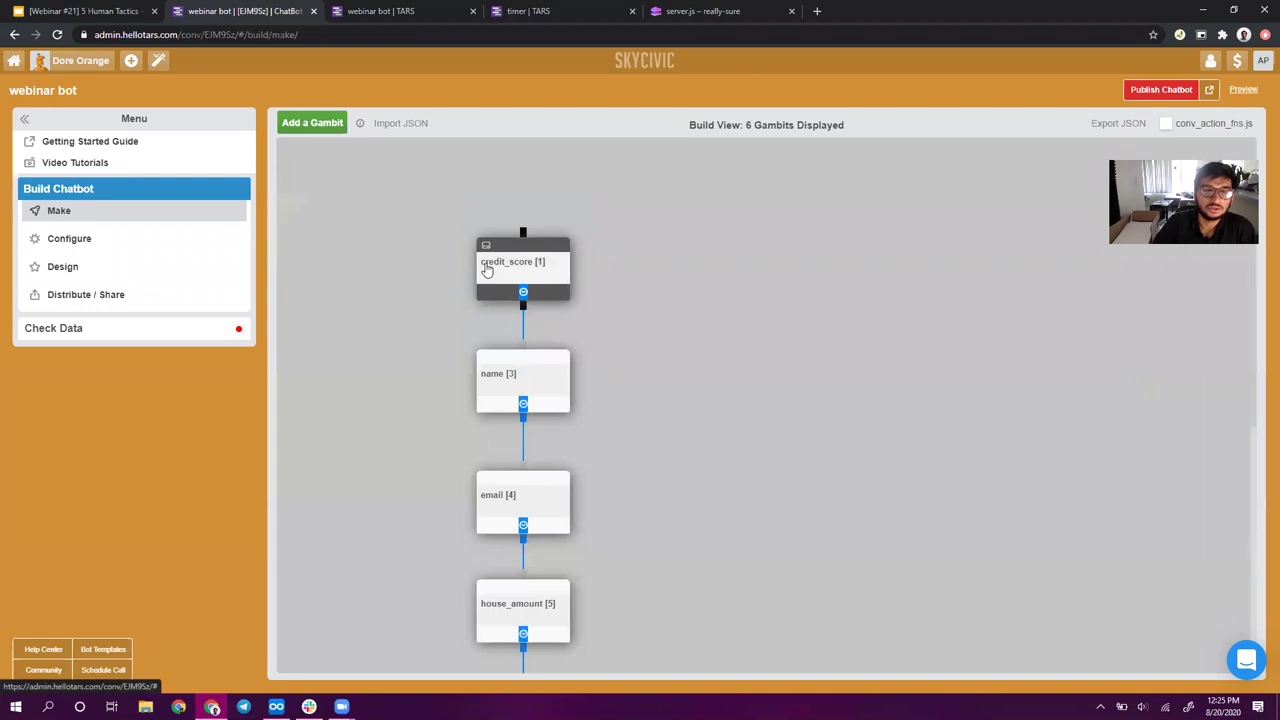
{"action": "left_click", "coordinate": [486, 272]}
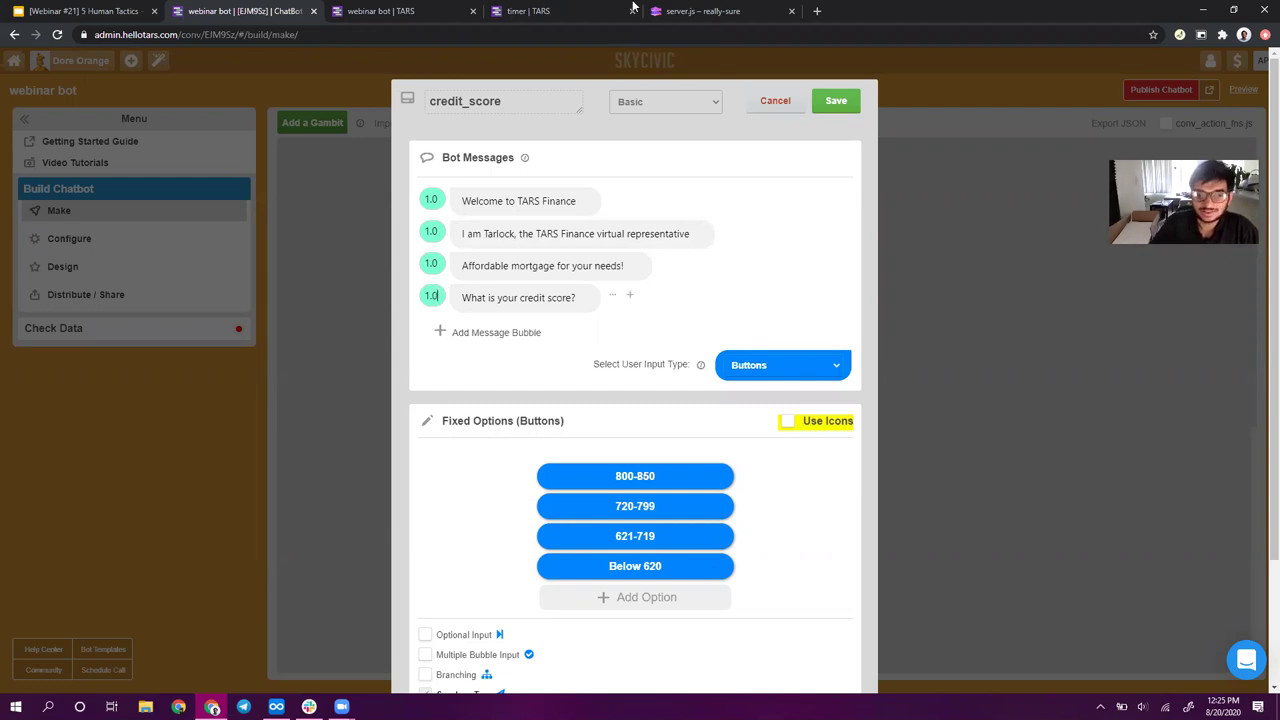
{"action": "left_click", "coordinate": [836, 101]}
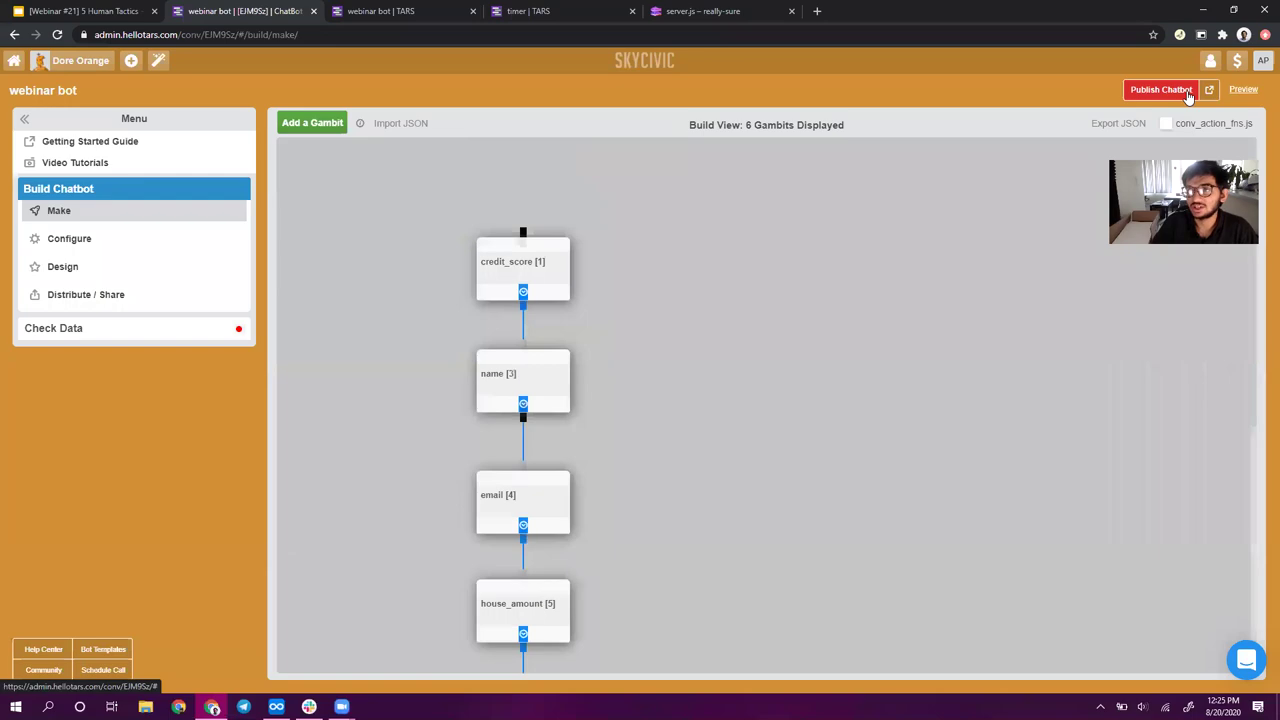
{"action": "left_click", "coordinate": [1188, 93]}
{"action": "left_click", "coordinate": [1209, 90]}
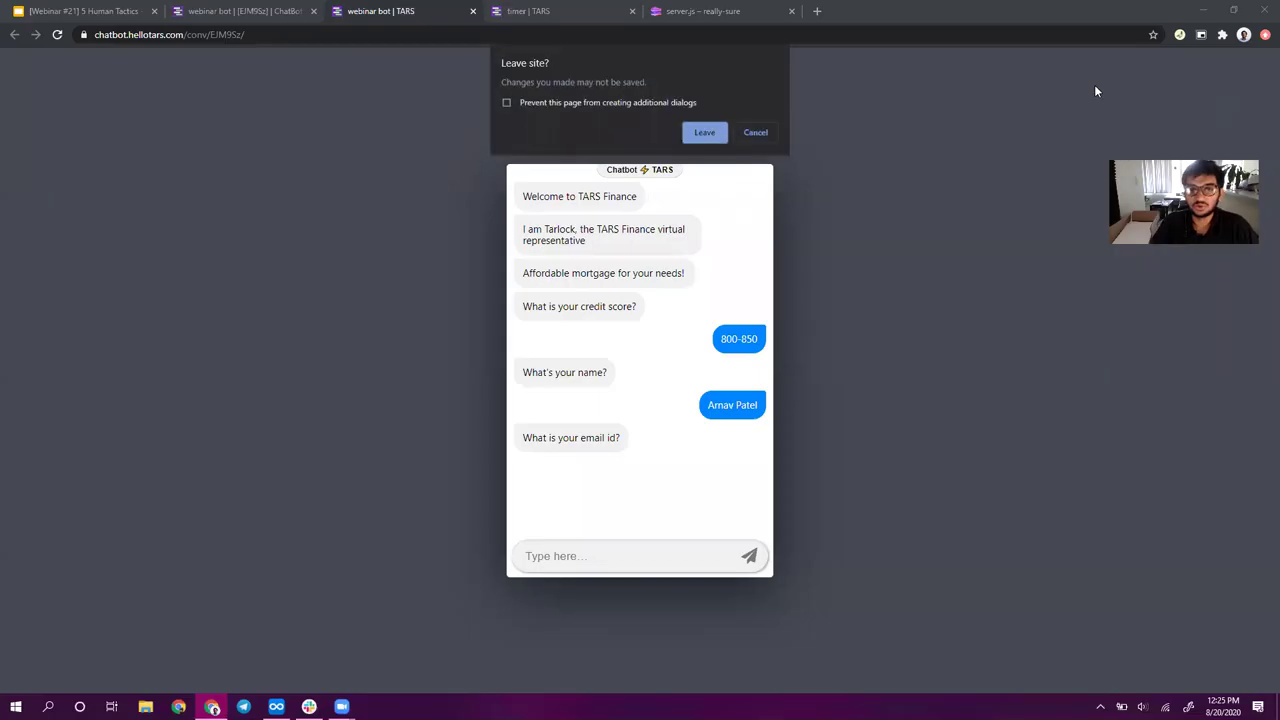
{"action": "left_click", "coordinate": [702, 132]}
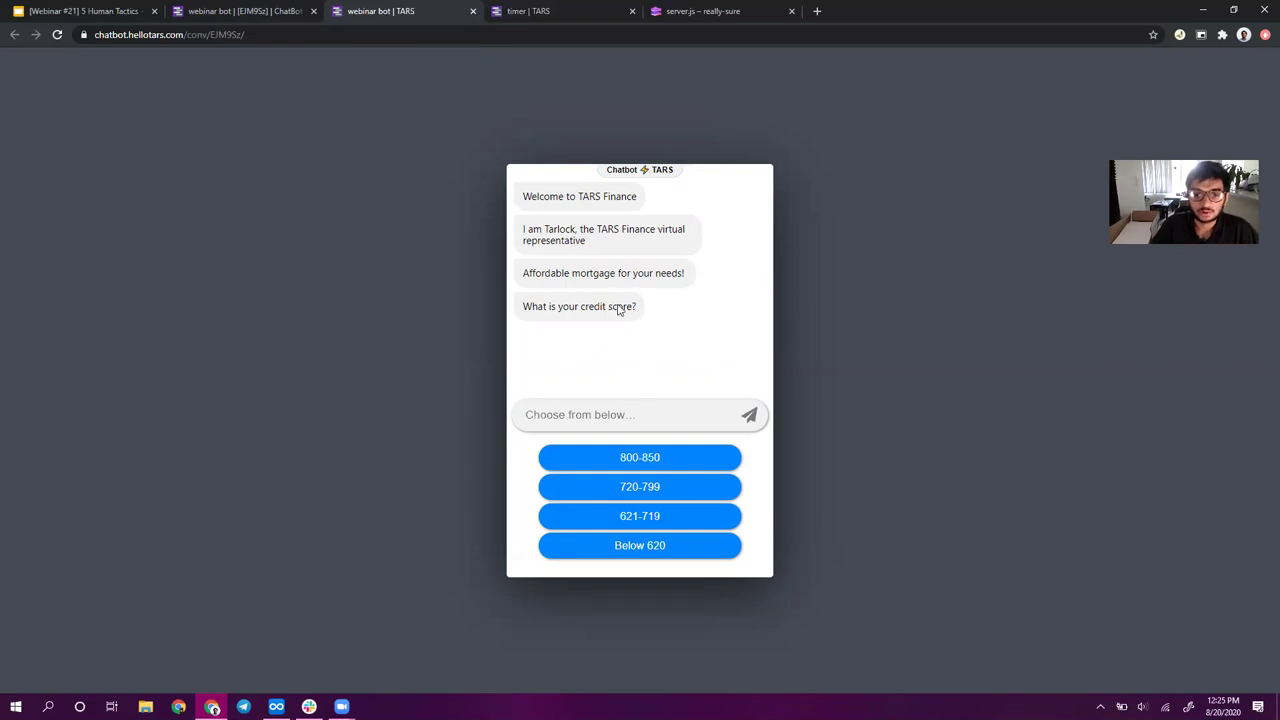
{"action": "left_click", "coordinate": [57, 34]}
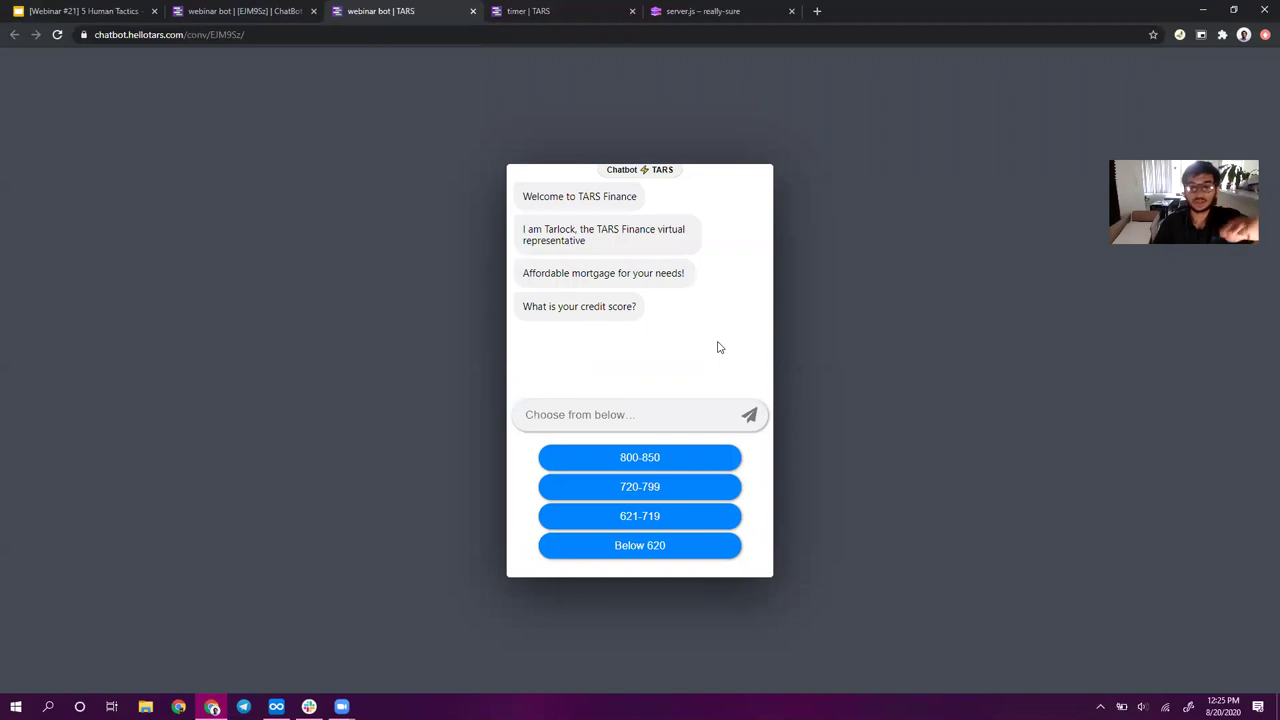
- Change the Tarlock introduction's delay to 2 in credit_score and save the gambit
{"action": "left_click", "coordinate": [258, 11]}
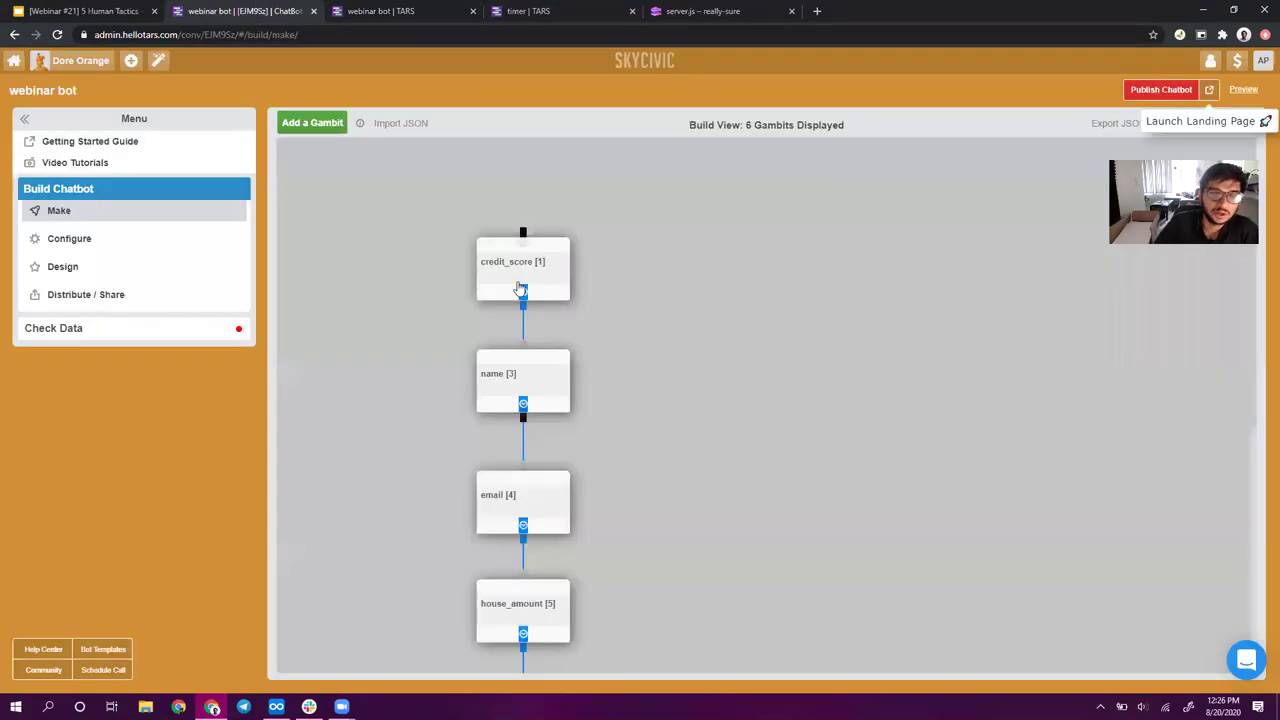
{"action": "left_click", "coordinate": [477, 262]}
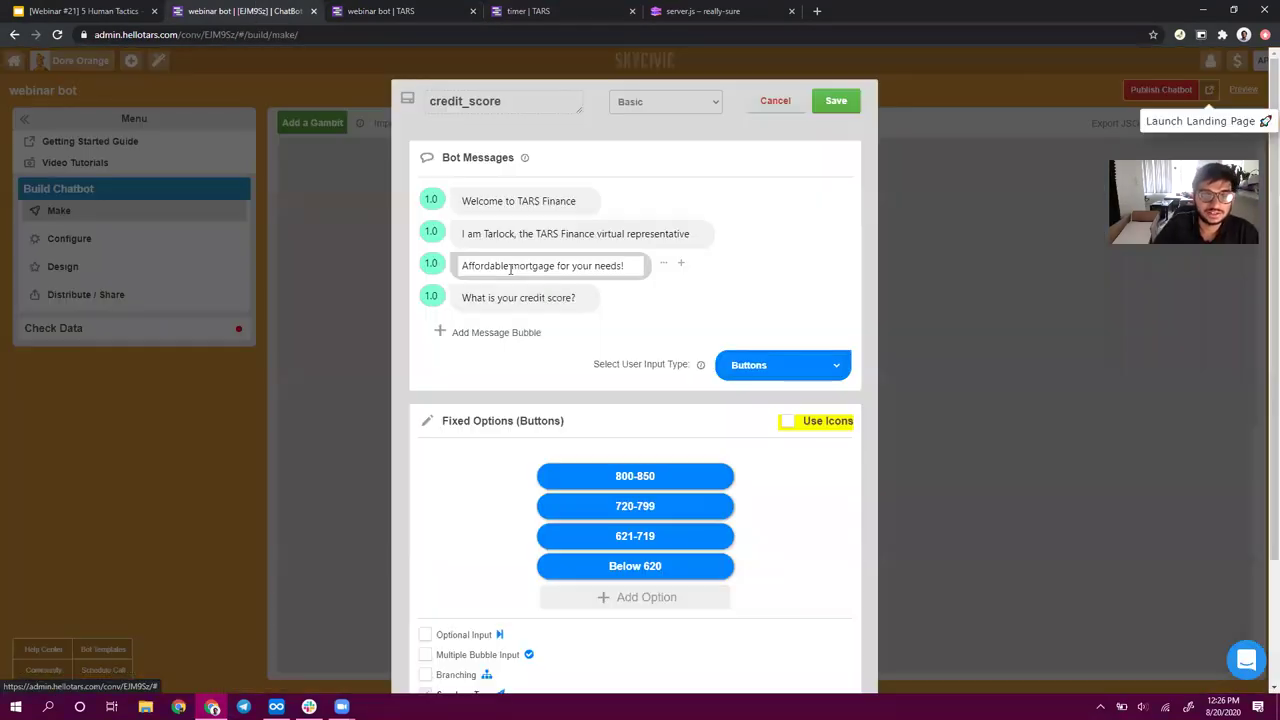
{"action": "left_click", "coordinate": [428, 230]}
{"action": "key", "text": "BackSpace"}
{"action": "type", "text": "2"}
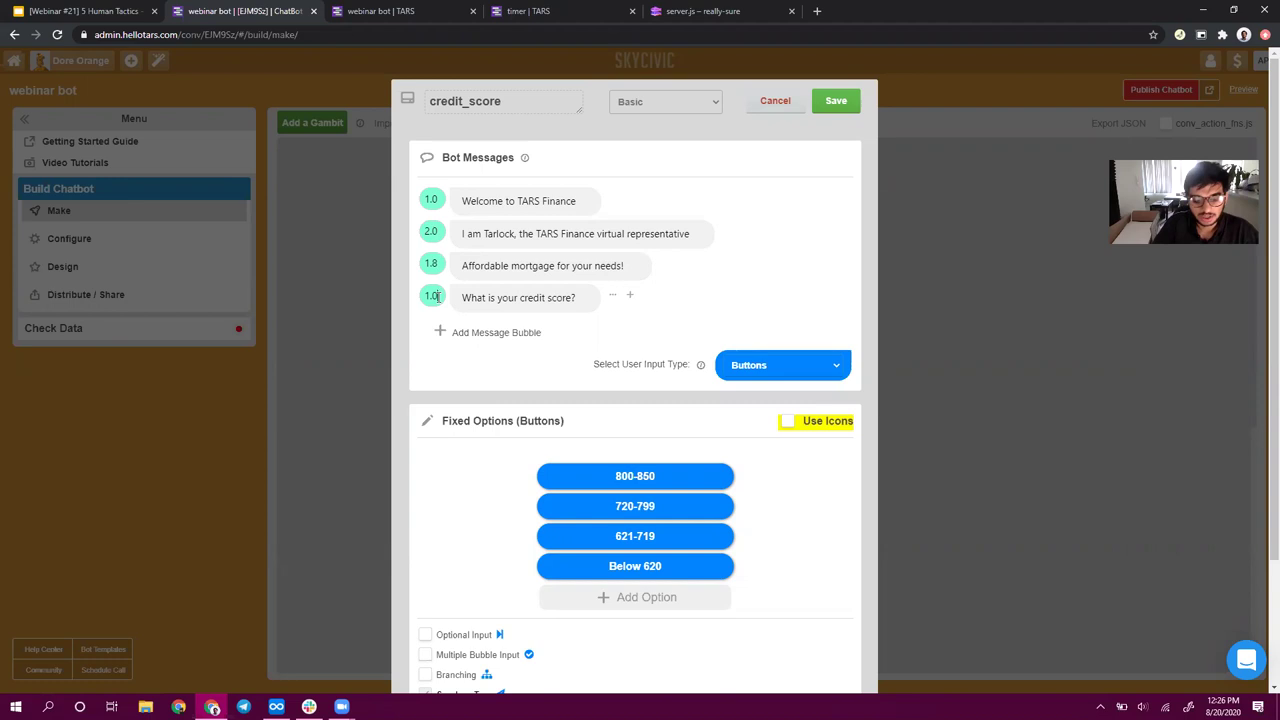
{"action": "left_click", "coordinate": [836, 102]}
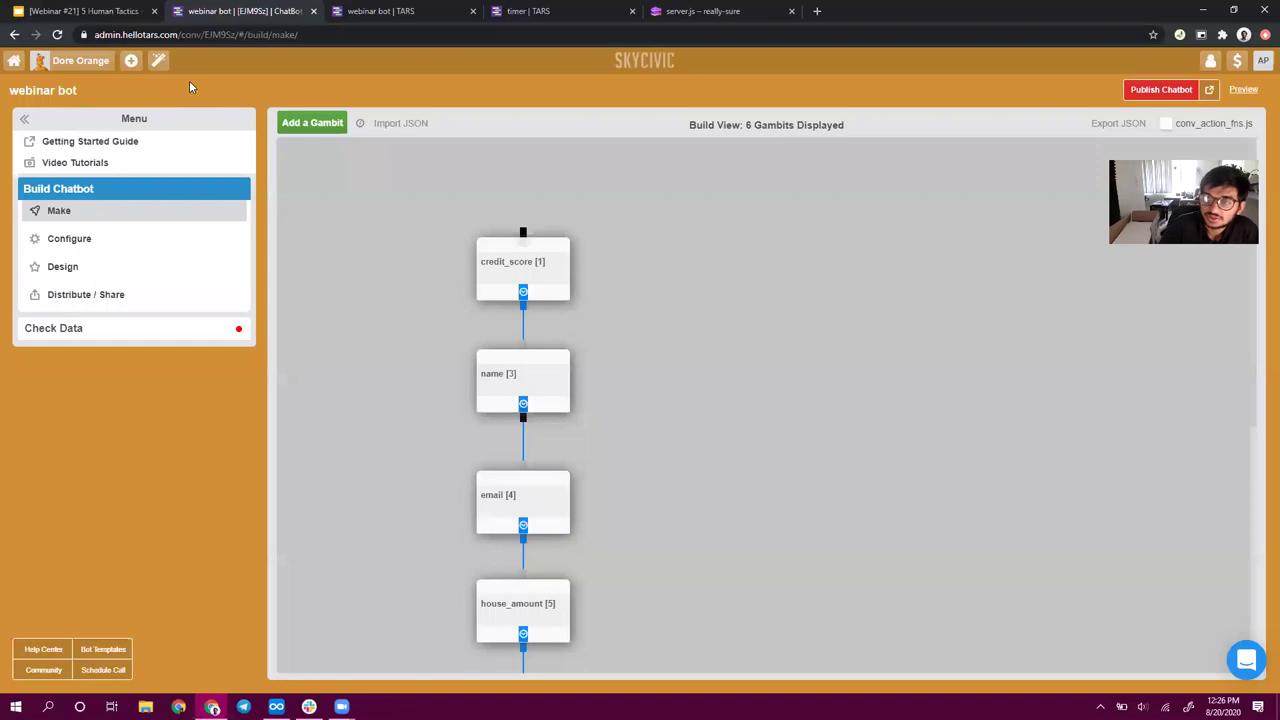
- Insert 'estimated' so the question reads 'What is your estimated credit score?' and save
{"action": "left_click", "coordinate": [403, 10]}
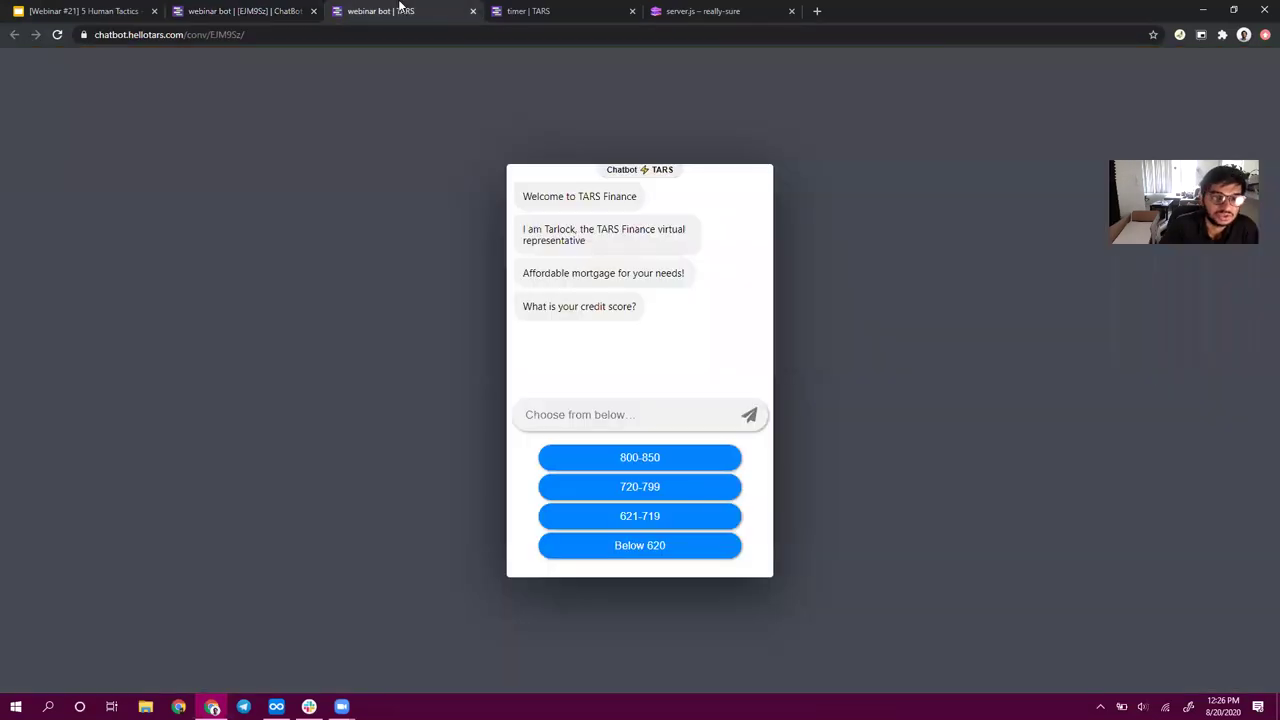
{"action": "triple_click", "coordinate": [568, 306]}
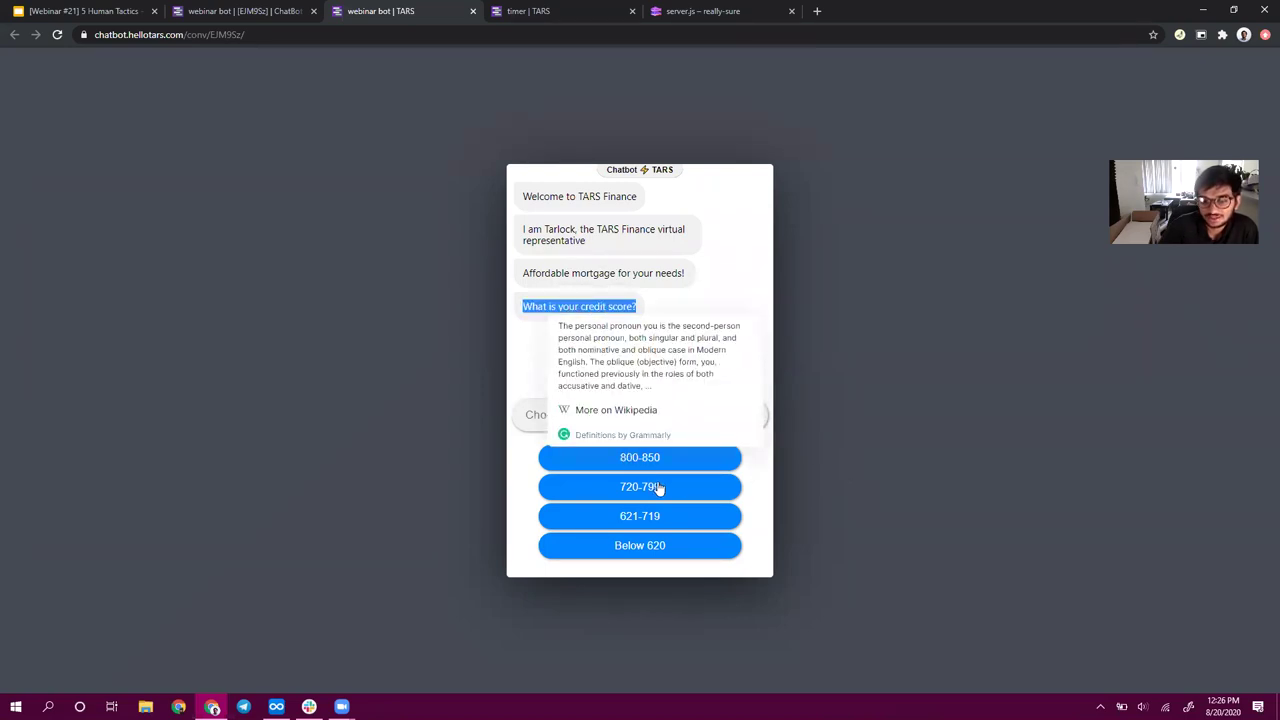
{"action": "left_click", "coordinate": [205, 10]}
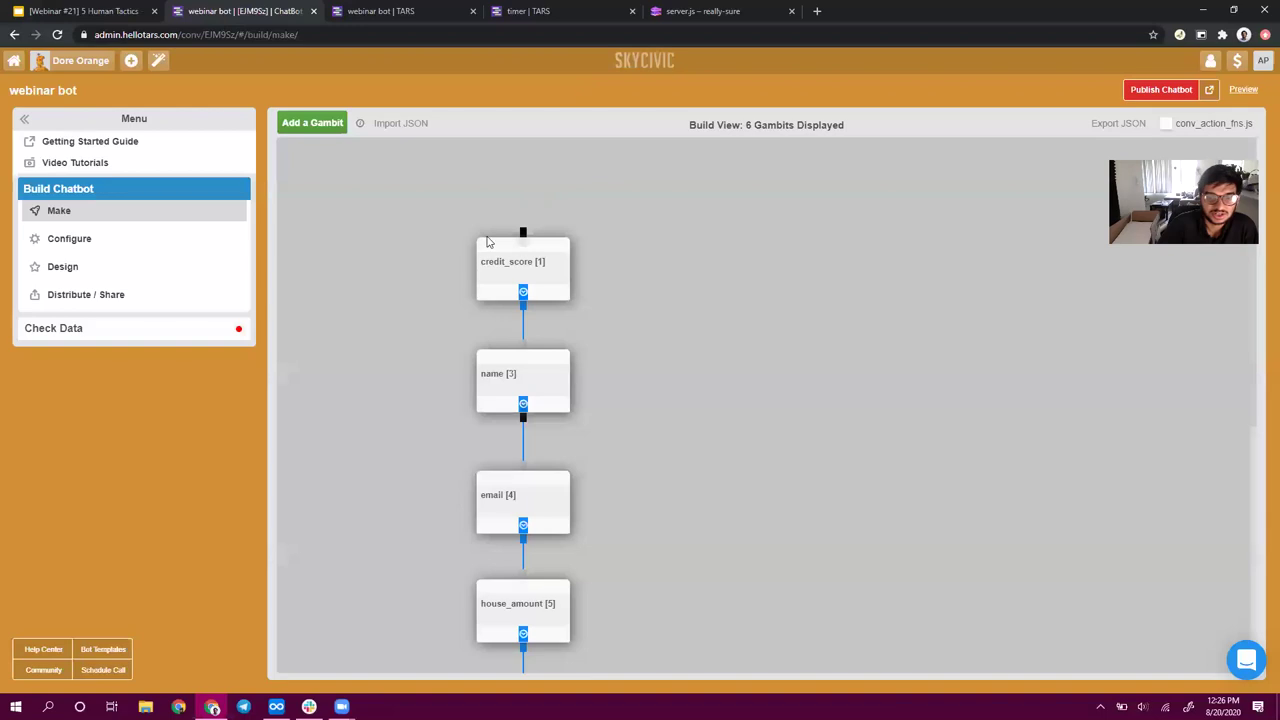
{"action": "left_click", "coordinate": [518, 278]}
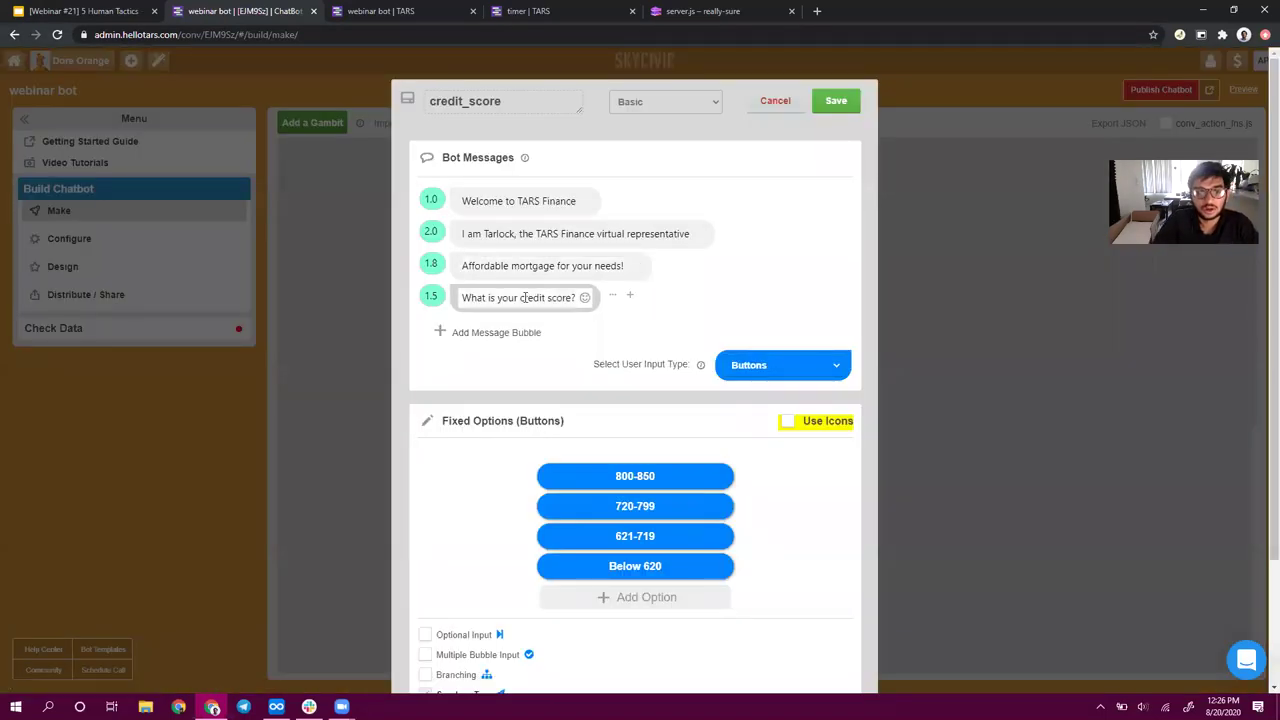
{"action": "left_click", "coordinate": [516, 298]}
{"action": "type", "text": "estimated"}
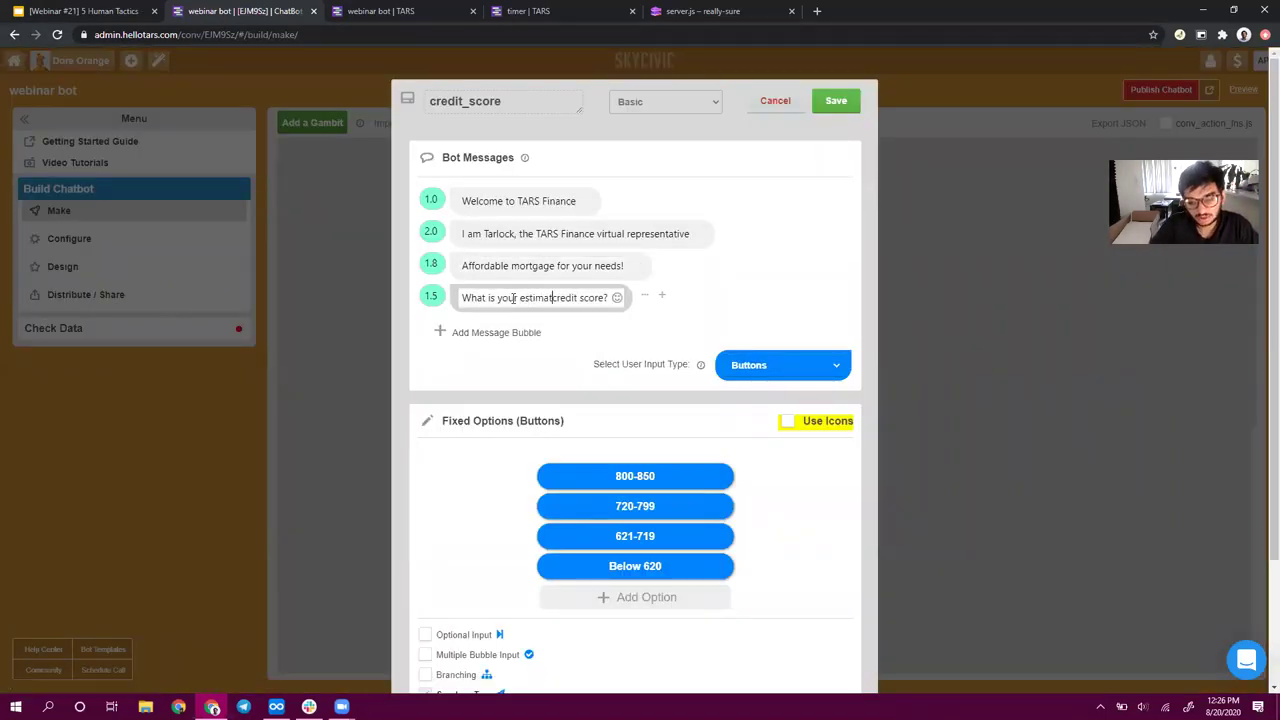
{"action": "left_click", "coordinate": [836, 101]}
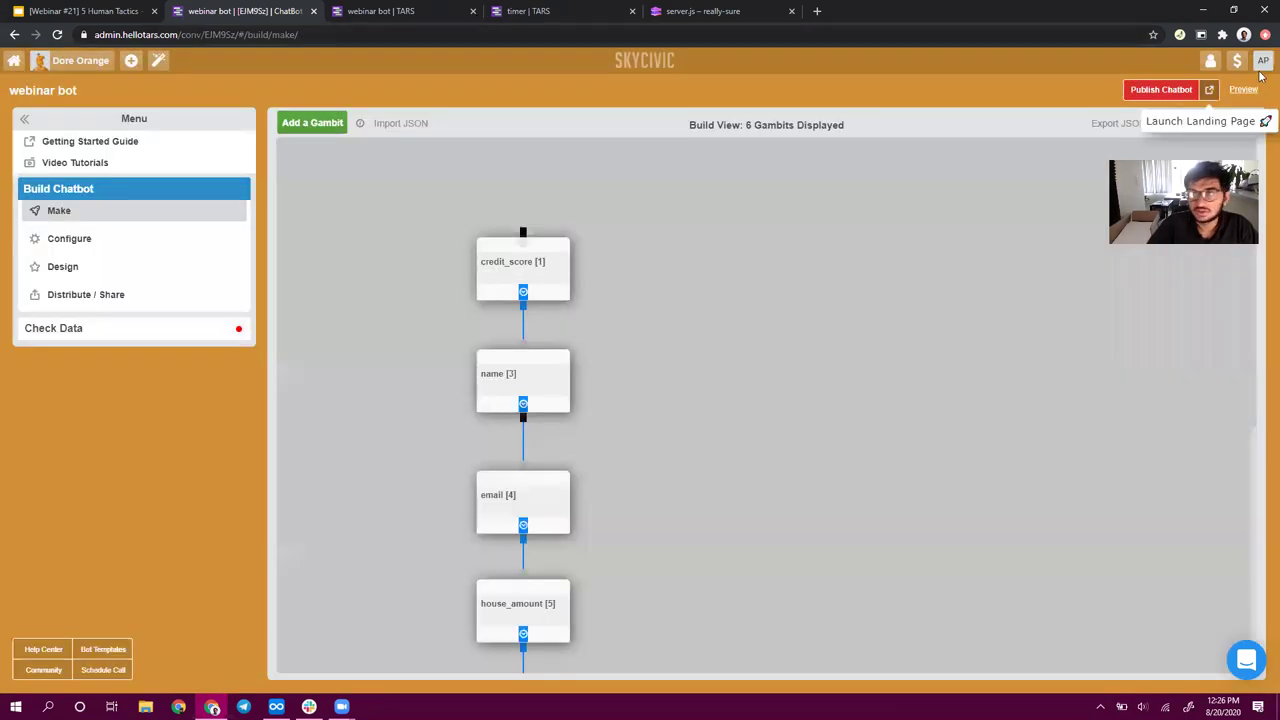
{"action": "left_click", "coordinate": [350, 10]}
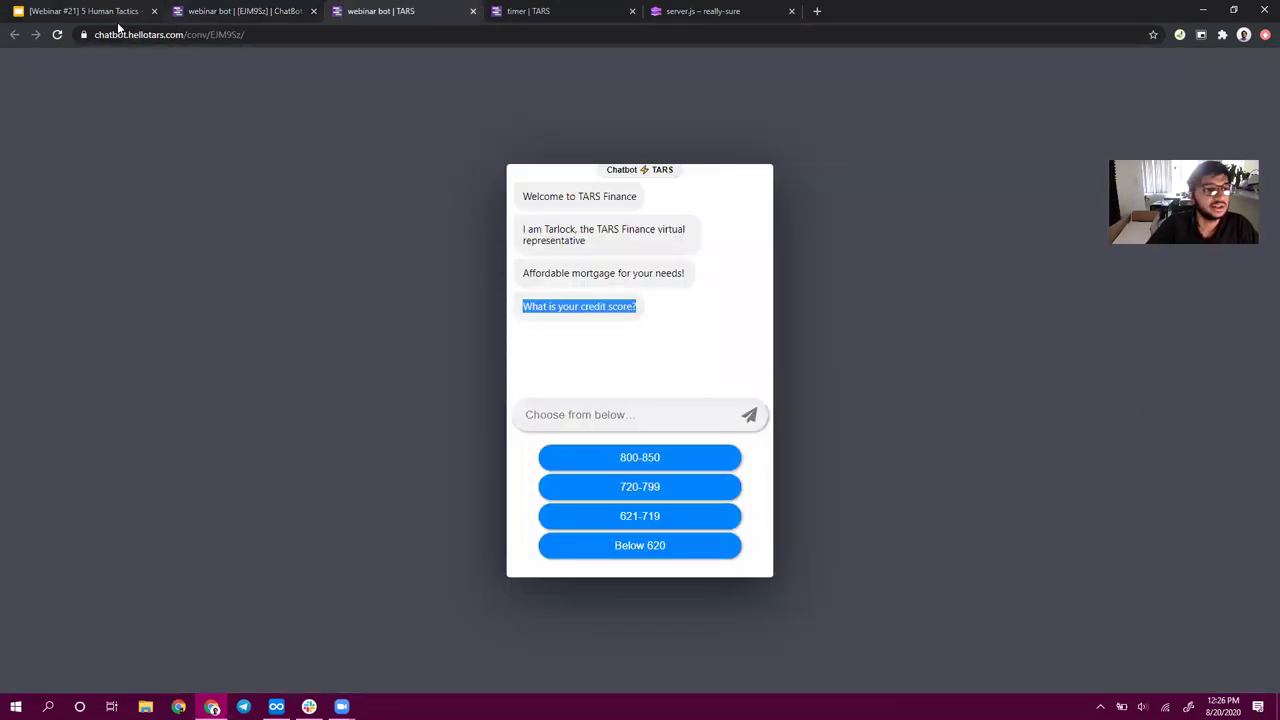
- Reload the preview, answer 800-850, and check the 'What's your name?' question
{"action": "left_click", "coordinate": [59, 36]}
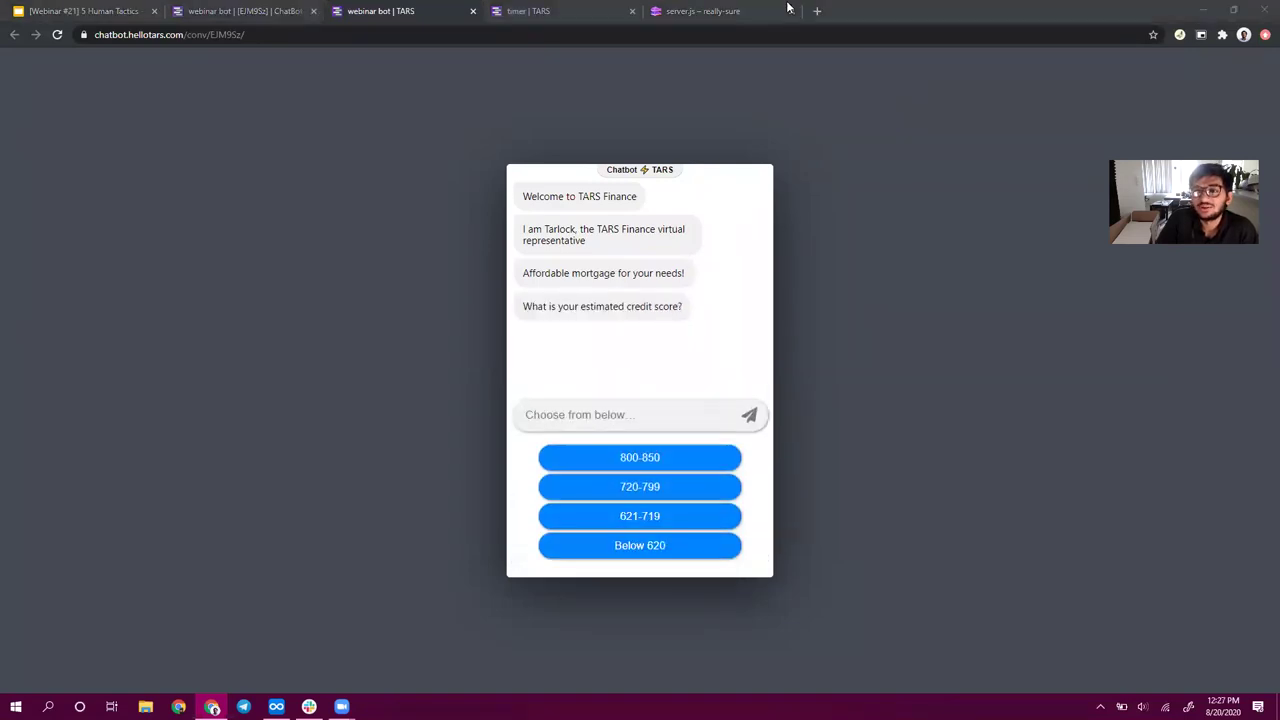
{"action": "left_click", "coordinate": [654, 456]}
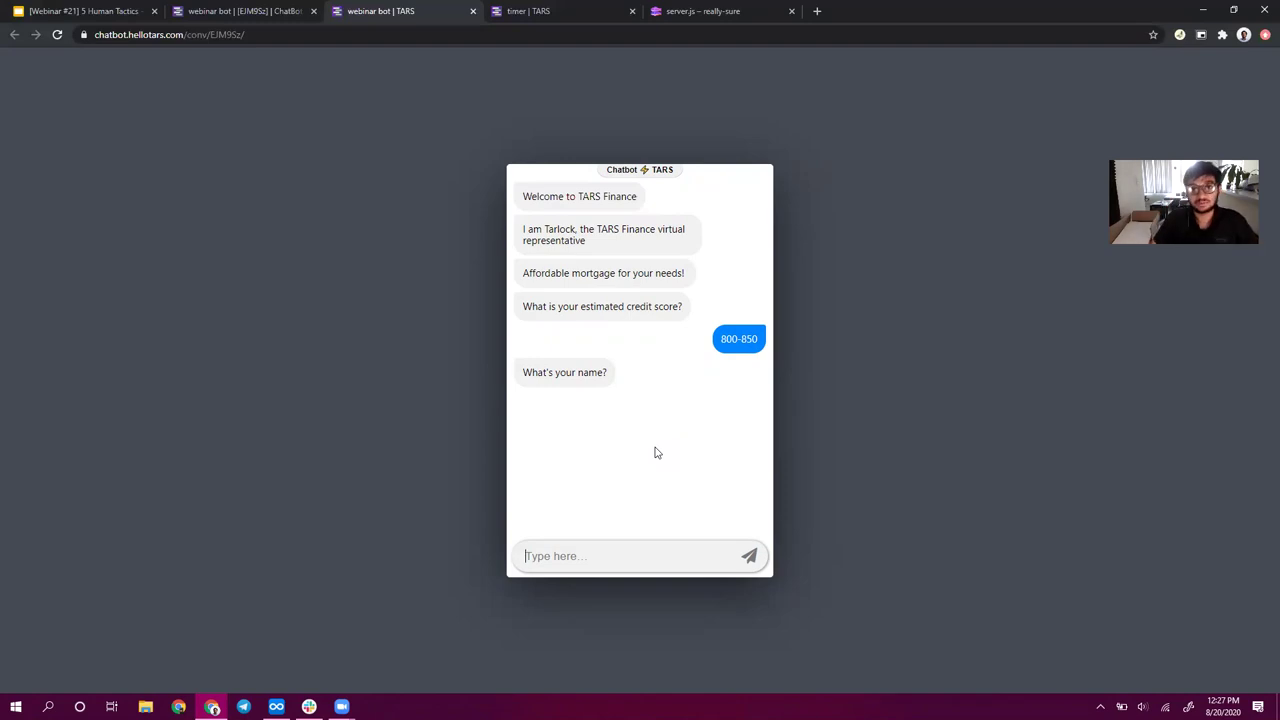
{"action": "double_click", "coordinate": [589, 381]}
{"action": "triple_click", "coordinate": [589, 381]}
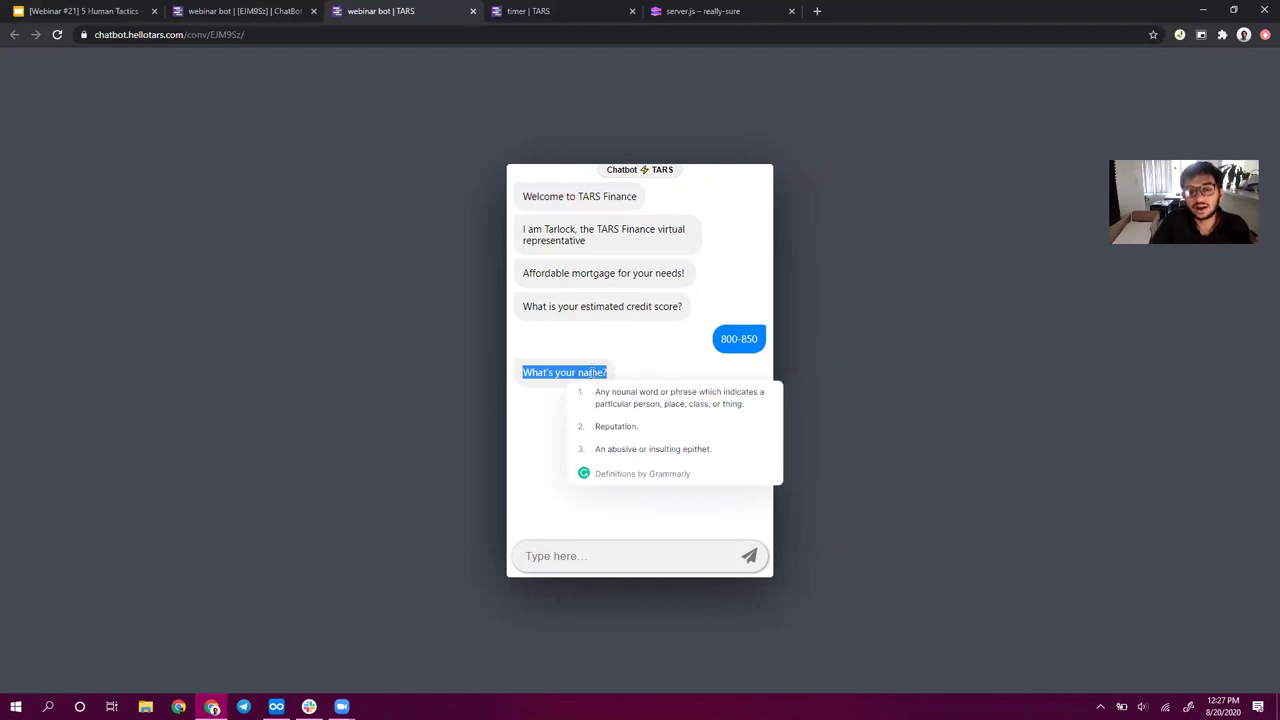
{"action": "left_click", "coordinate": [590, 372]}
{"action": "double_click", "coordinate": [590, 372]}
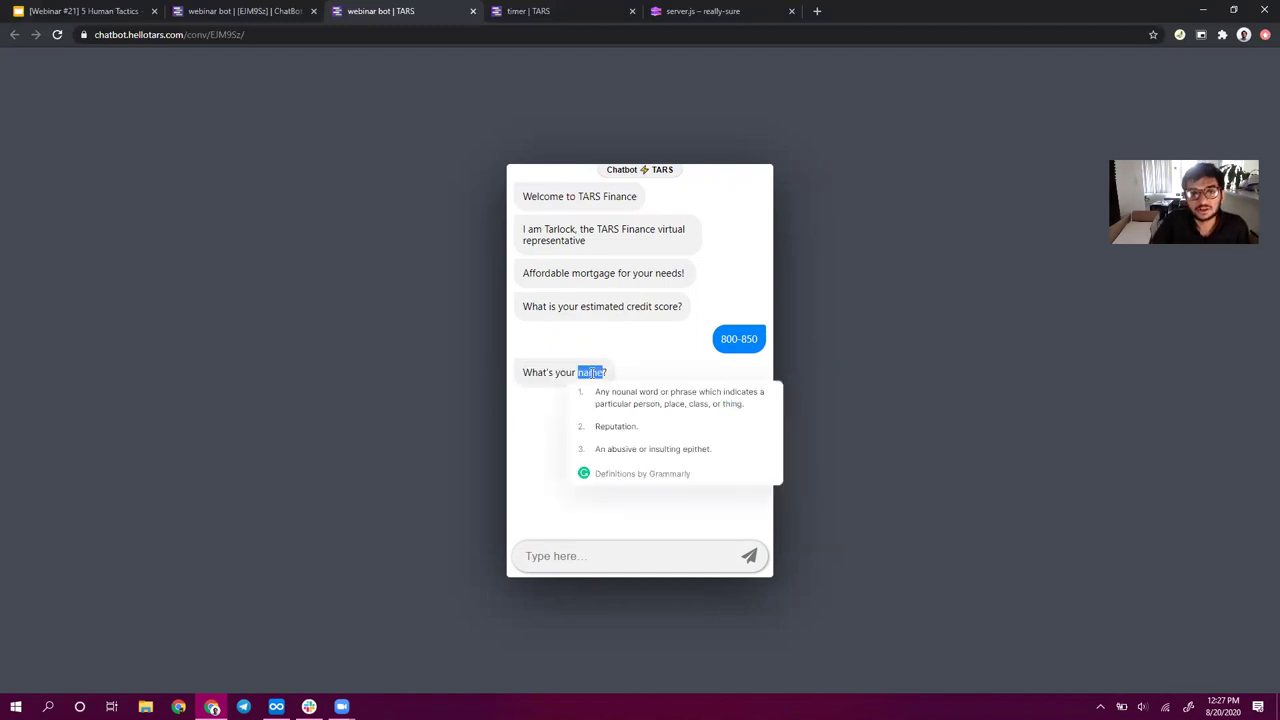
{"action": "key", "text": "ctrl+shift+Tab"}
- Drag the end gambit lower beneath down_payment and nudge the email gambit slightly right
{"action": "scroll", "coordinate": [567, 427], "scroll_direction": "down", "scroll_amount": 2}
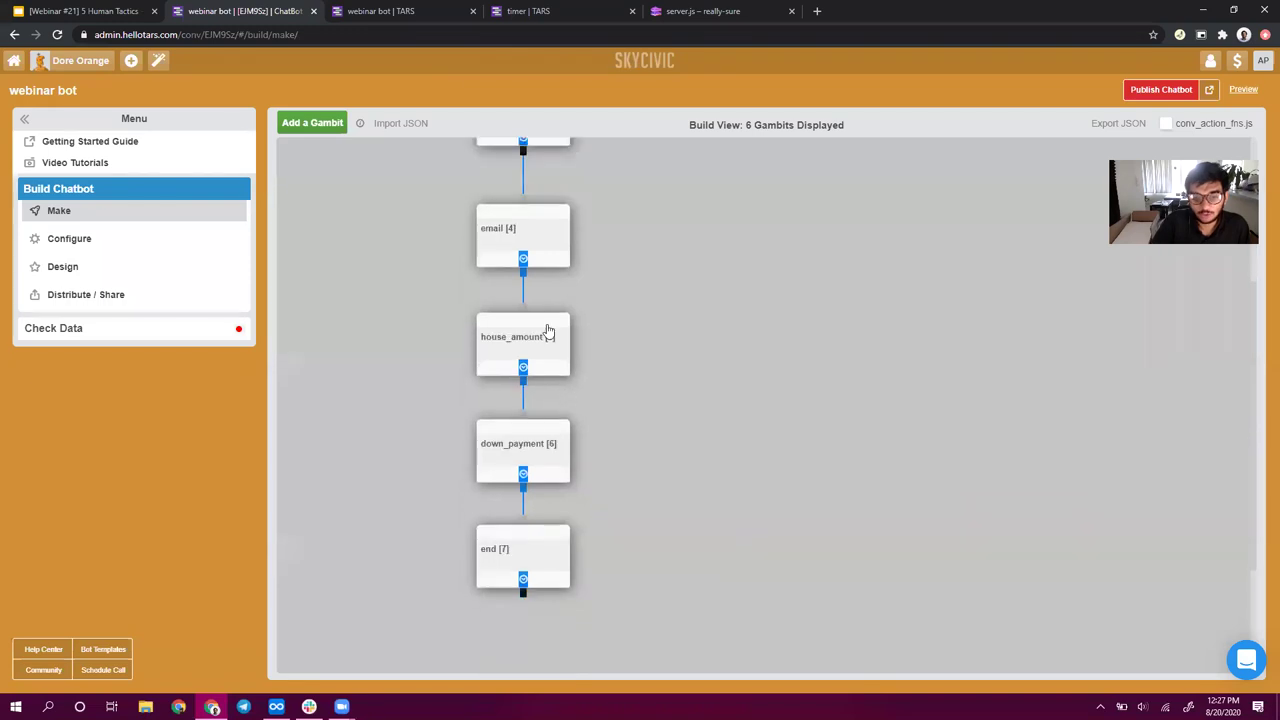
{"action": "scroll", "coordinate": [586, 366], "scroll_direction": "up", "scroll_amount": 1}
{"action": "scroll", "coordinate": [585, 371], "scroll_direction": "up", "scroll_amount": 1}
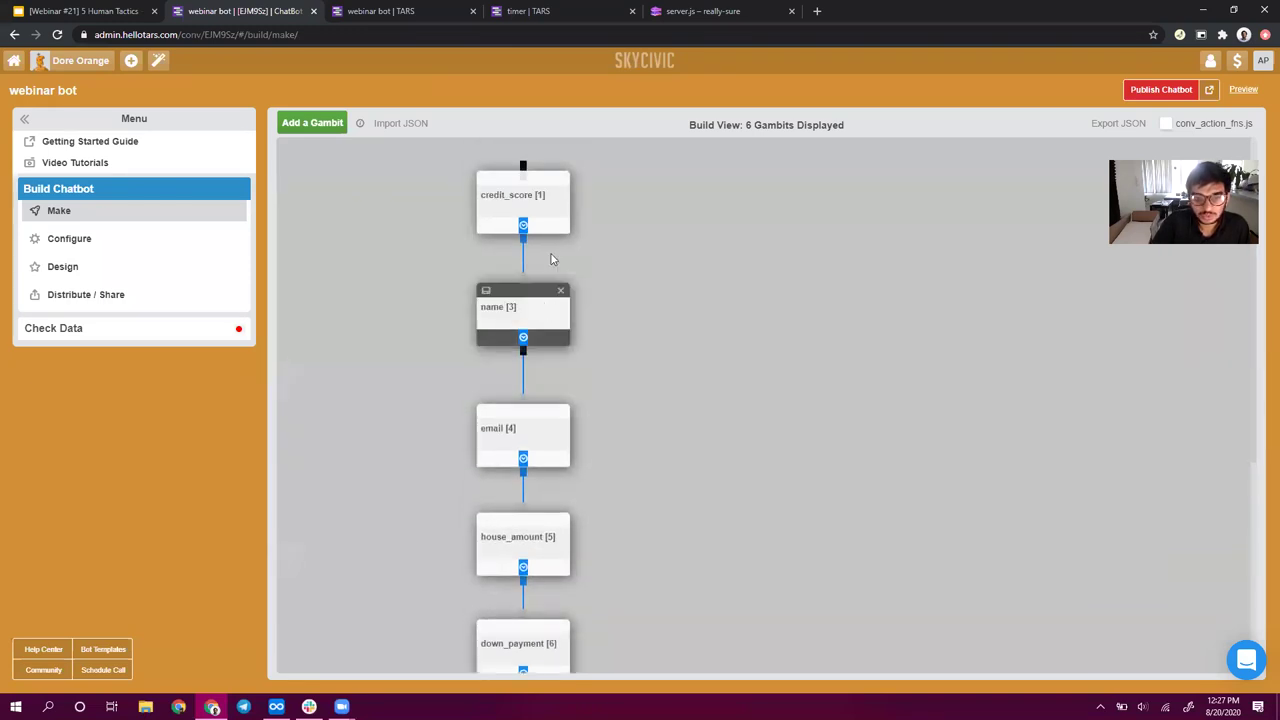
{"action": "left_click", "coordinate": [526, 220]}
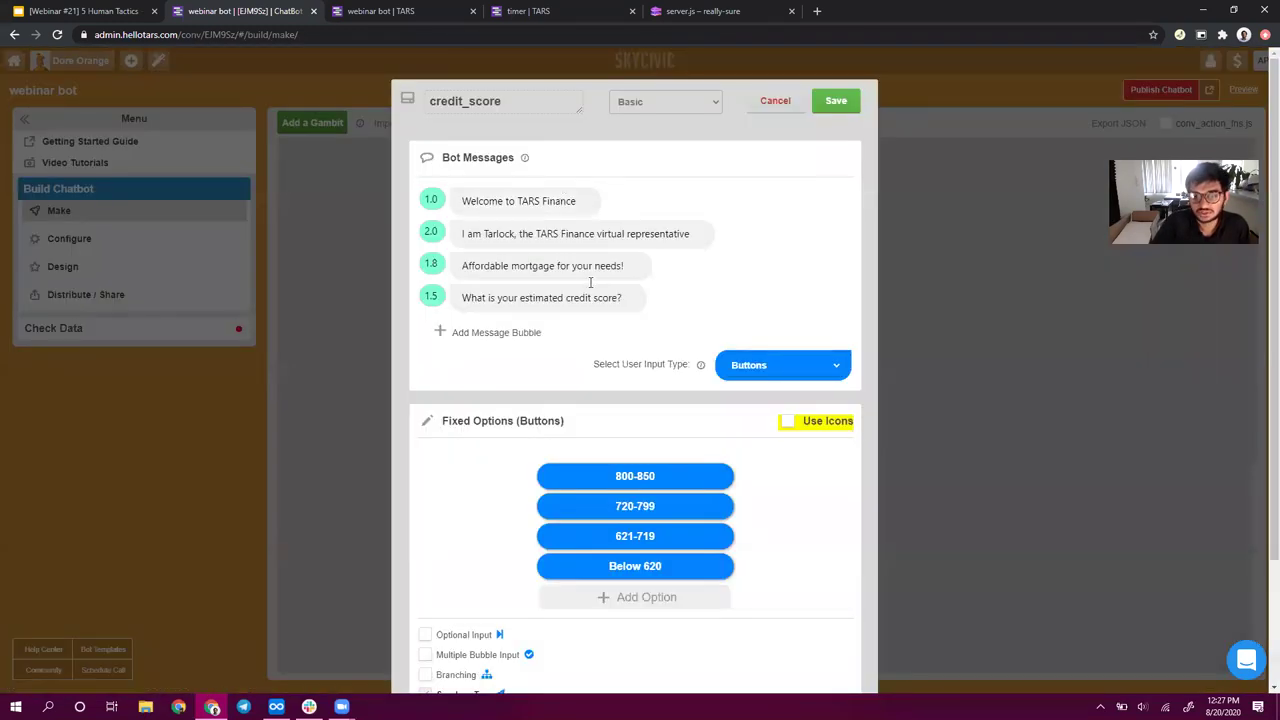
{"action": "left_click", "coordinate": [775, 106]}
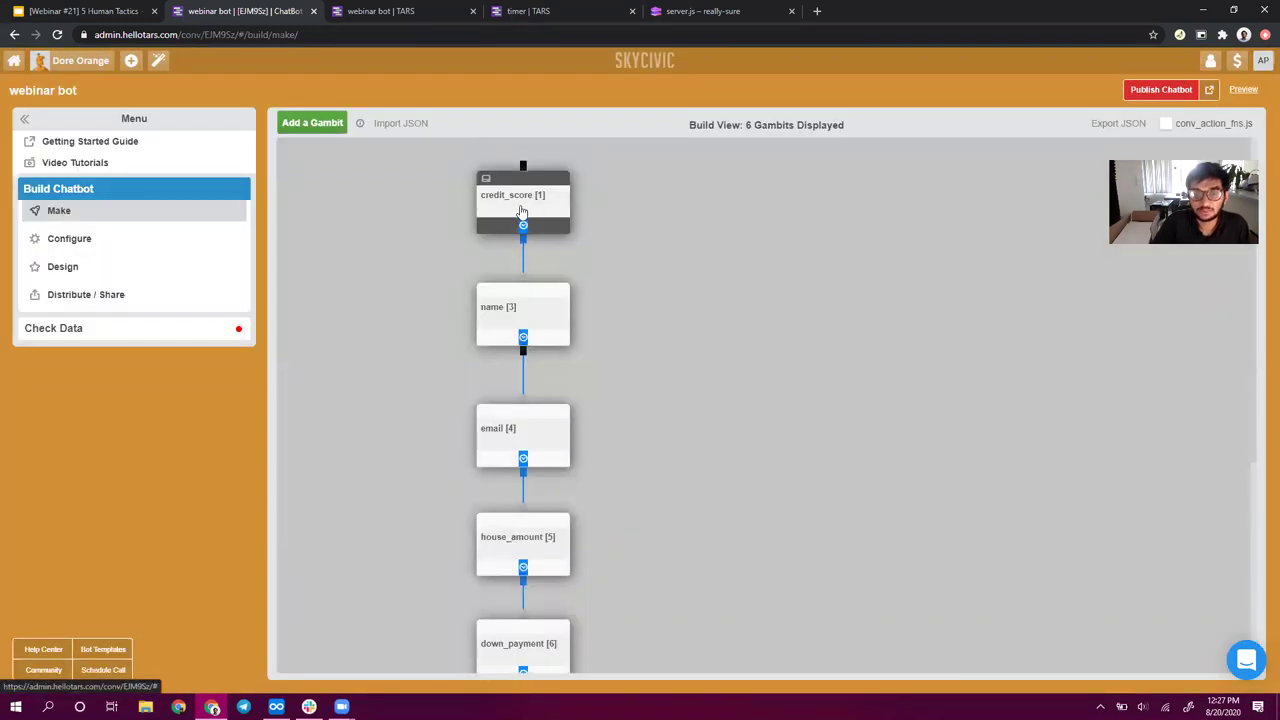
{"action": "scroll", "coordinate": [600, 460], "scroll_direction": "down", "scroll_amount": 3}
{"action": "left_click_drag", "start_coordinate": [523, 500], "coordinate": [517, 563]}
{"action": "scroll", "coordinate": [541, 413], "scroll_direction": "up", "scroll_amount": 2}
{"action": "scroll", "coordinate": [541, 413], "scroll_direction": "up", "scroll_amount": 3}
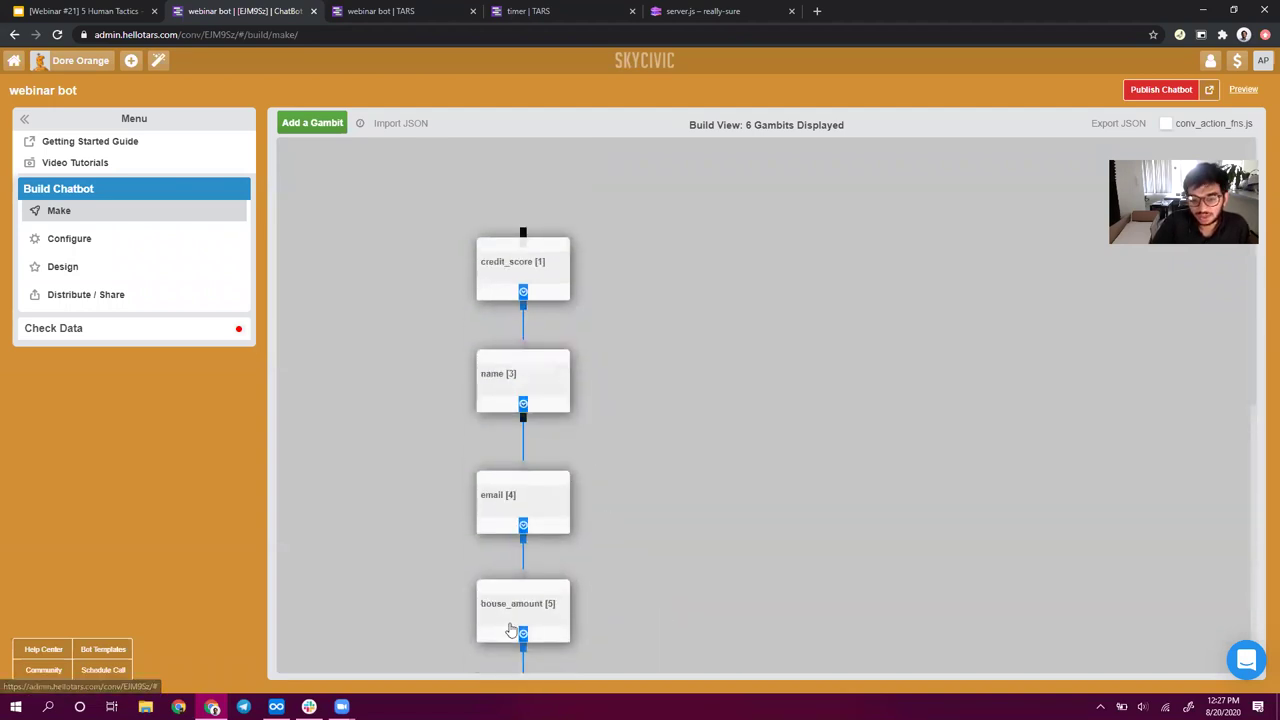
{"action": "scroll", "coordinate": [509, 626], "scroll_direction": "down", "scroll_amount": 3}
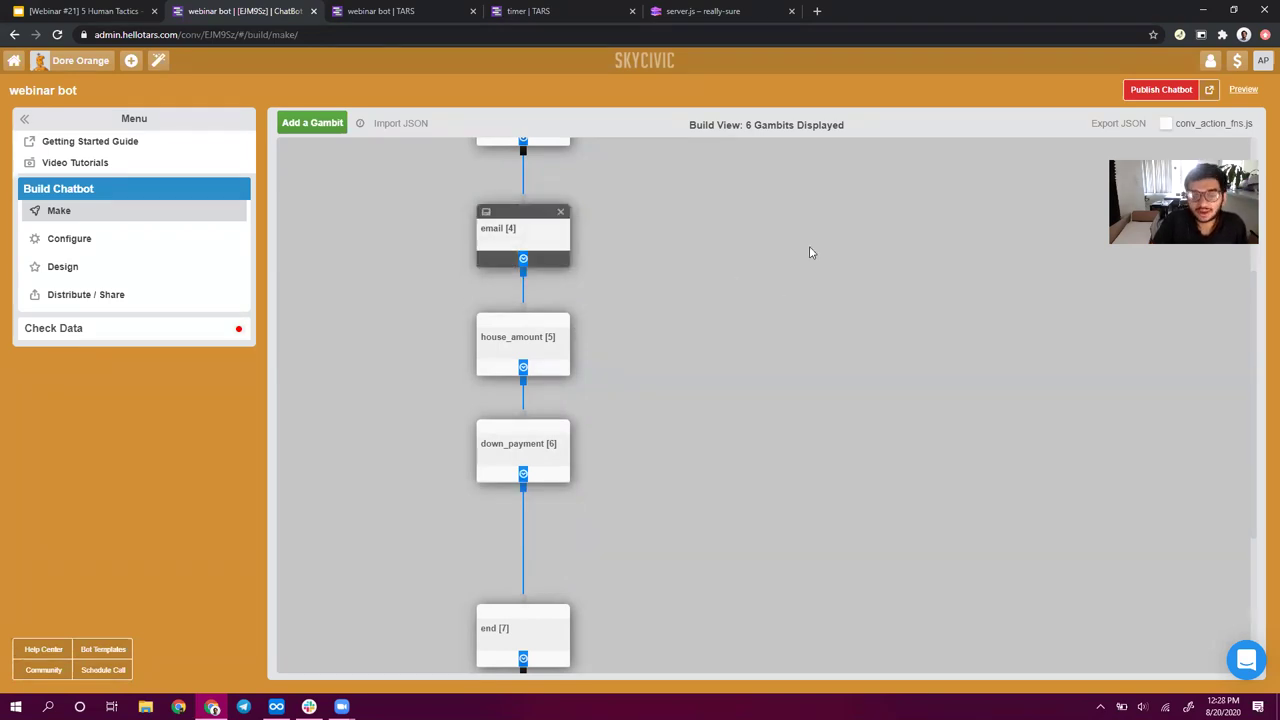
{"action": "left_click_drag", "start_coordinate": [533, 239], "coordinate": [546, 239]}
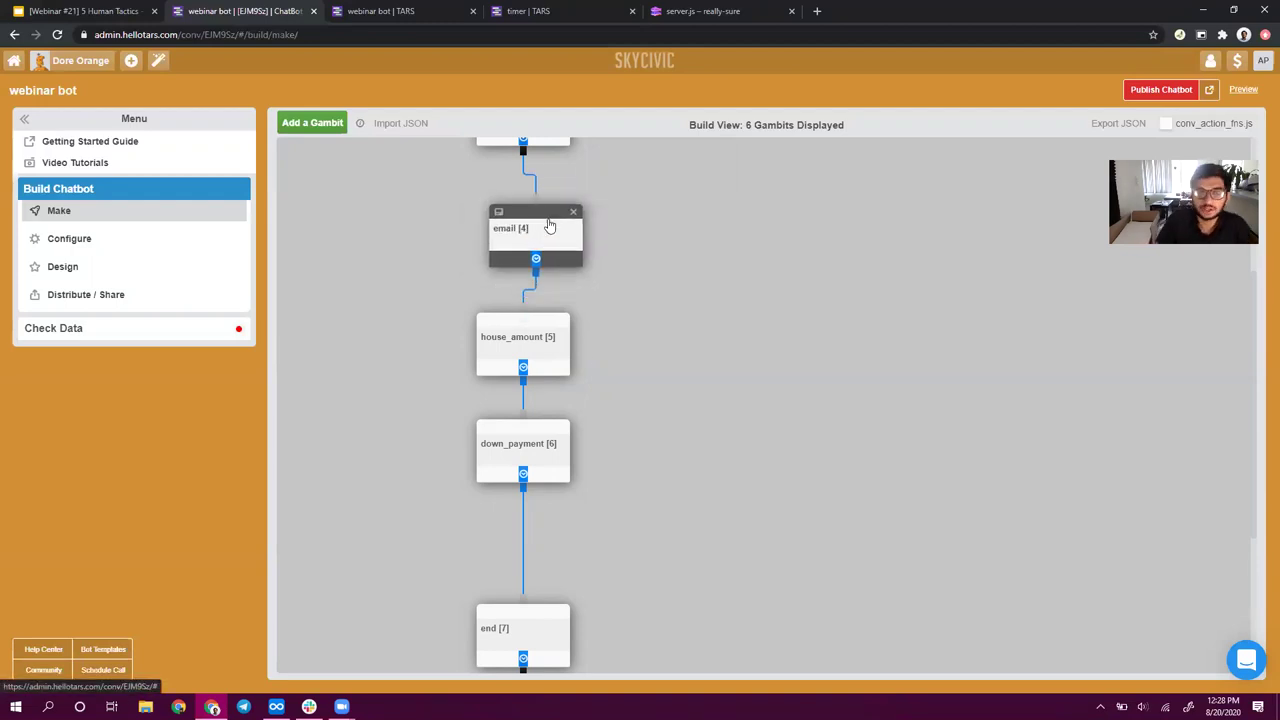
{"action": "scroll", "coordinate": [880, 591], "scroll_direction": "up", "scroll_amount": 3}
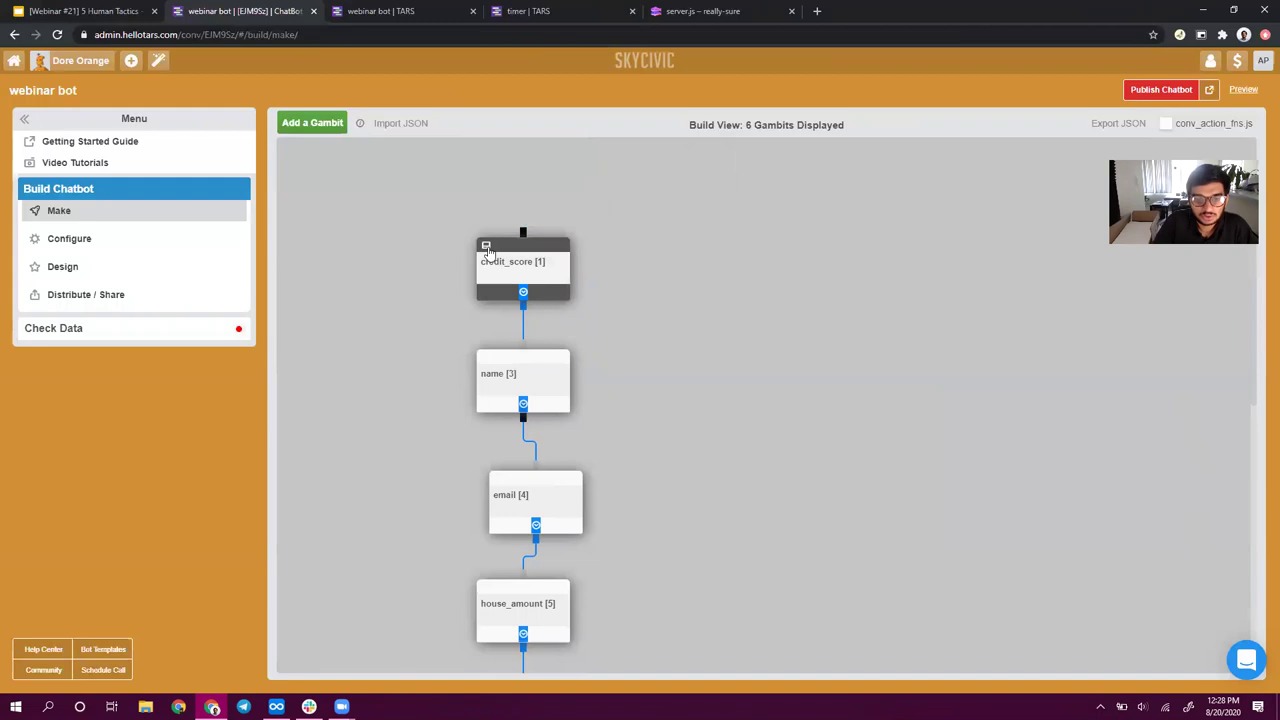
- Duplicate the credit_score gambit and move credit_score_copy further down the canvas
{"action": "left_click", "coordinate": [486, 247]}
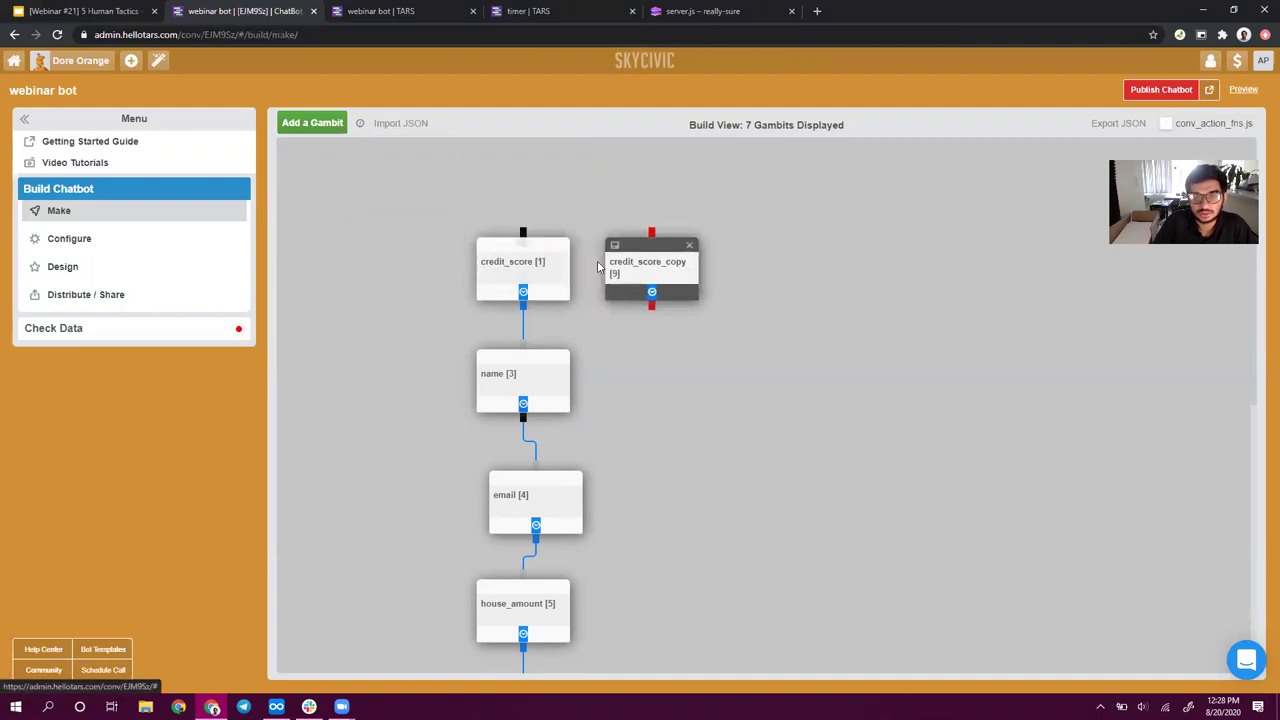
{"action": "left_click_drag", "start_coordinate": [690, 296], "coordinate": [716, 604]}
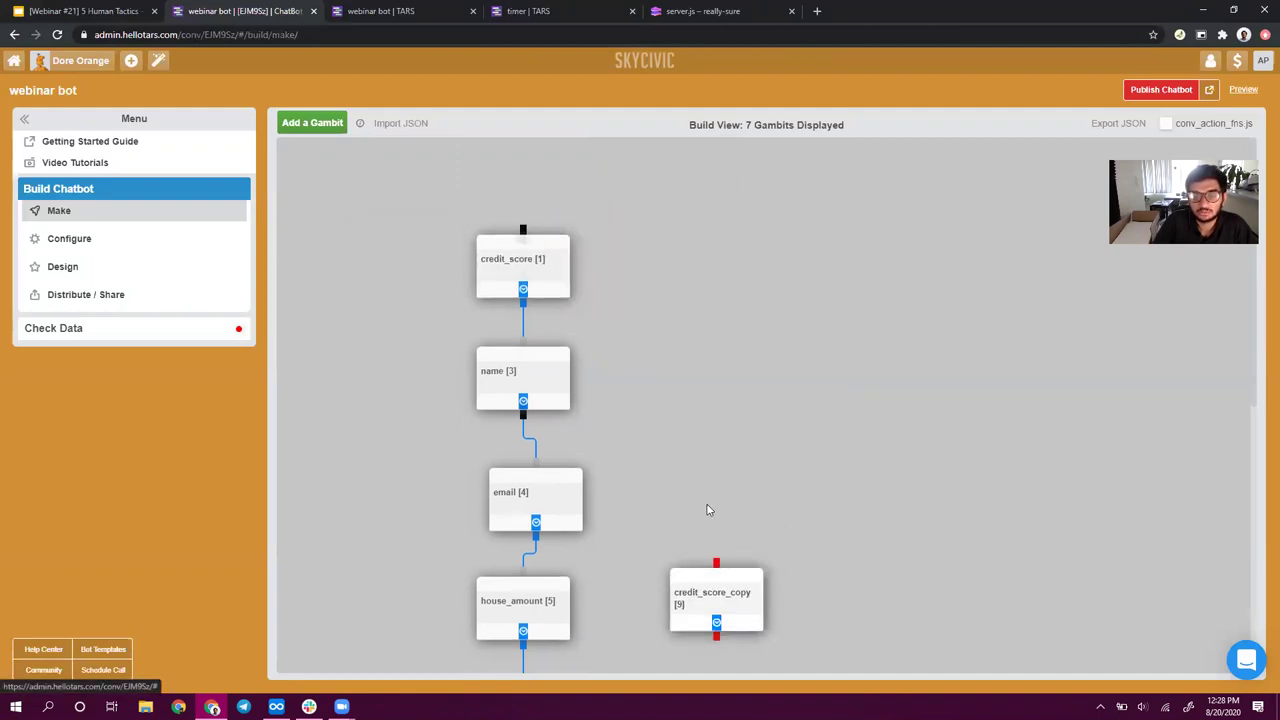
{"action": "scroll", "coordinate": [708, 508], "scroll_direction": "down", "scroll_amount": 4}
{"action": "left_click_drag", "start_coordinate": [711, 208], "coordinate": [640, 372]}
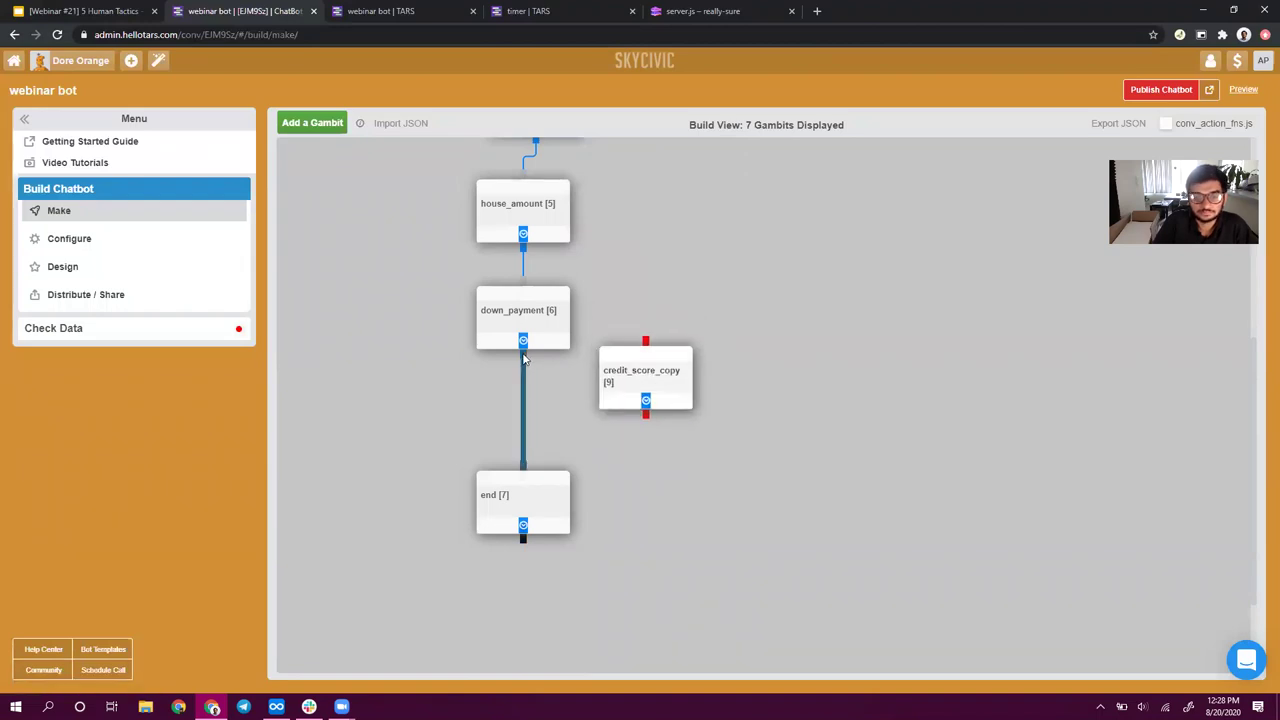
- Detach the old connector and re-link house_amount to down_payment
{"action": "left_click_drag", "start_coordinate": [527, 364], "coordinate": [373, 445]}
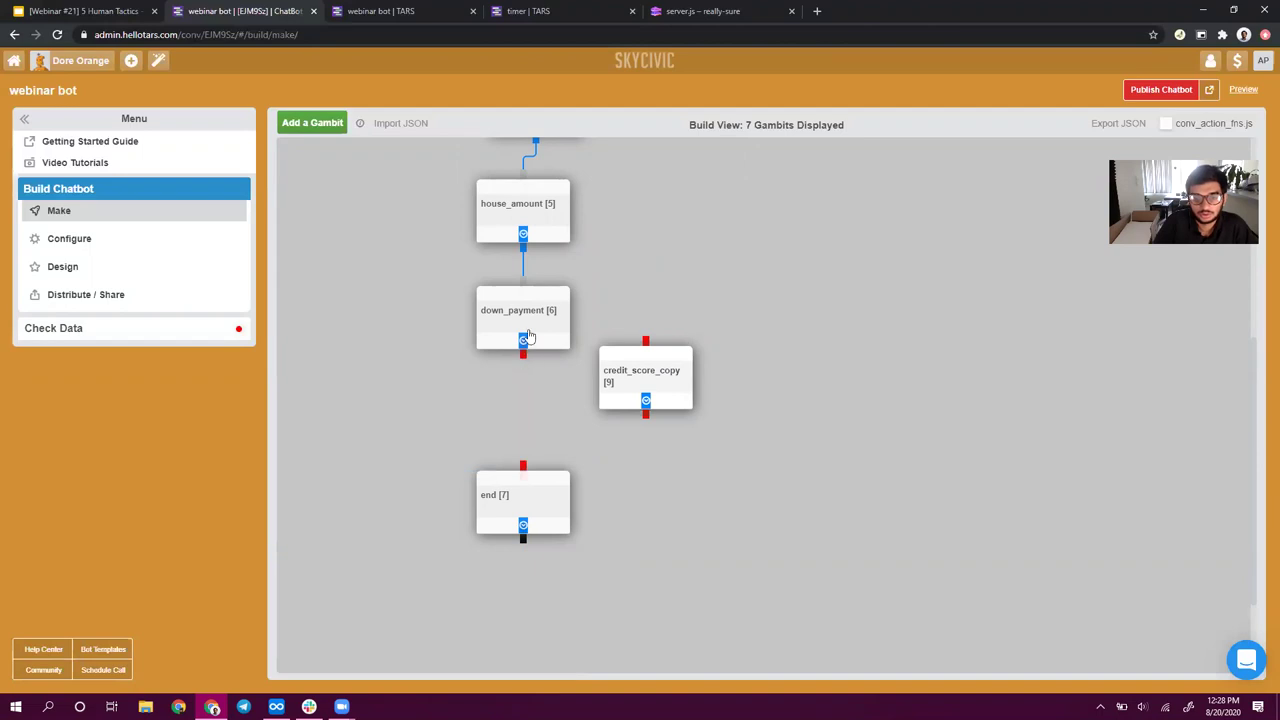
{"action": "left_click", "coordinate": [523, 252]}
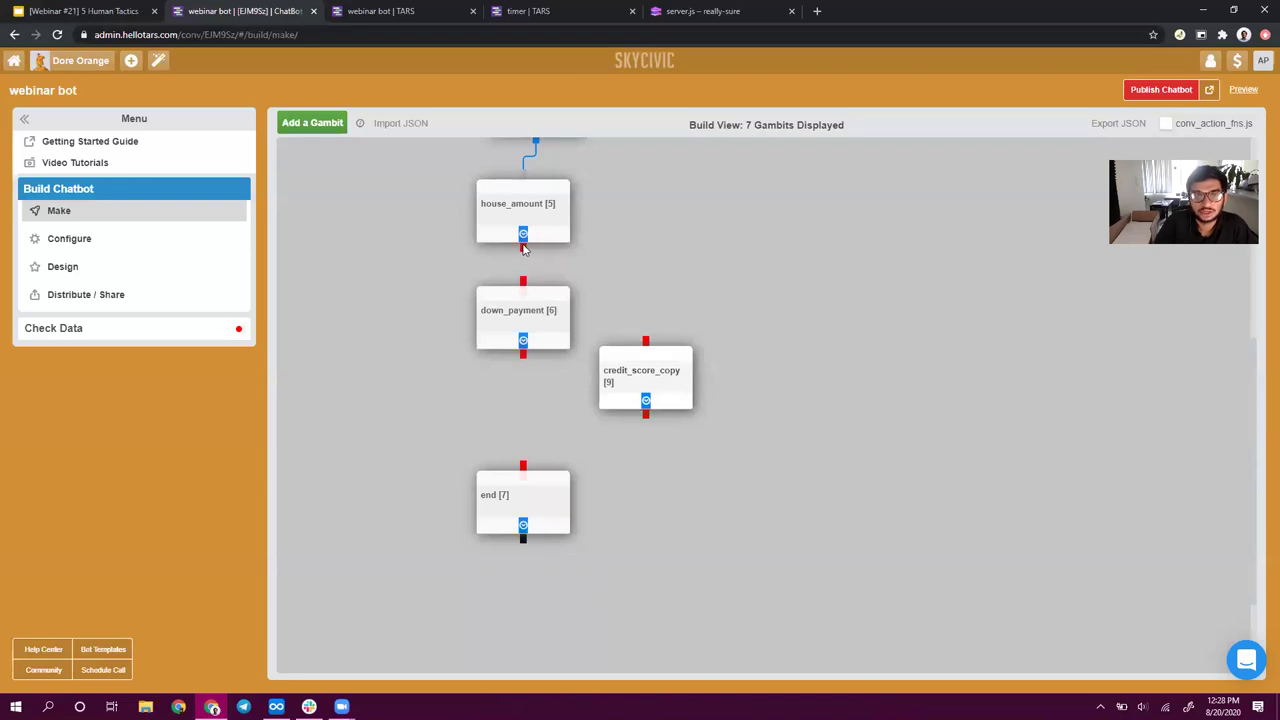
{"action": "left_click_drag", "start_coordinate": [522, 262], "coordinate": [523, 256]}
{"action": "left_click_drag", "start_coordinate": [523, 250], "coordinate": [523, 297]}
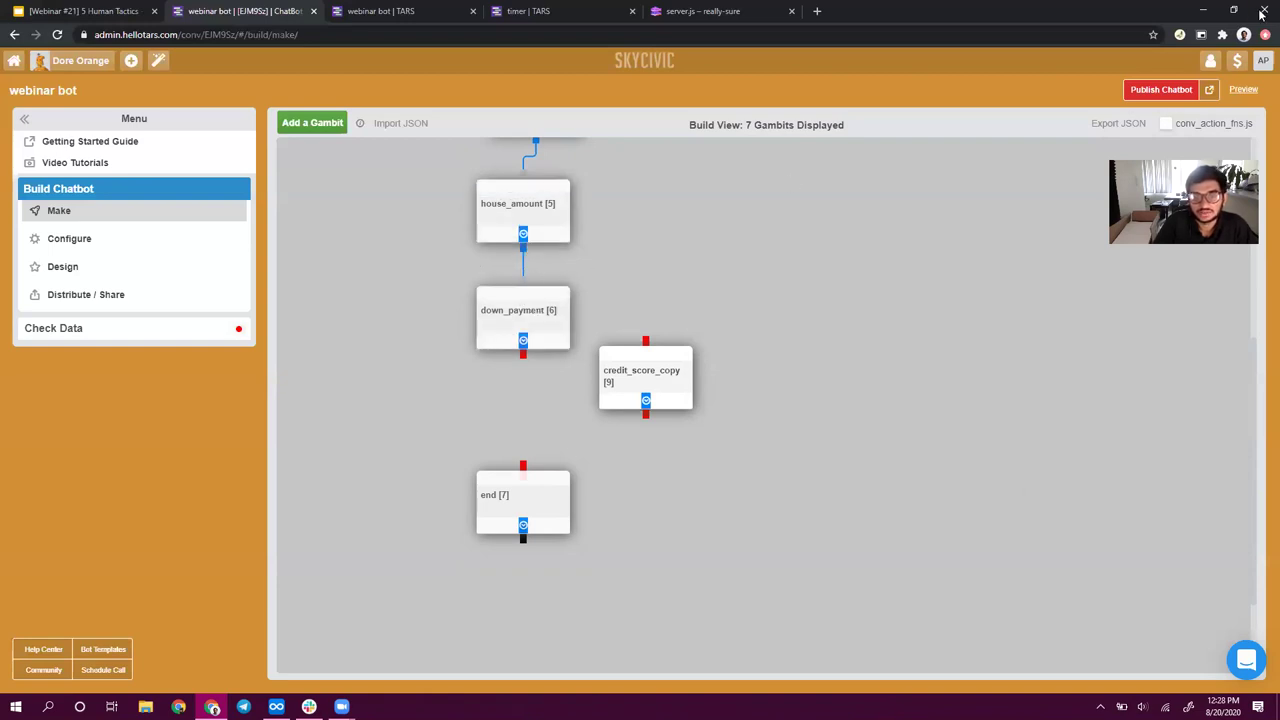
- Place credit_score_copy under down_payment, wire it between down_payment and end, and open it
{"action": "left_click_drag", "start_coordinate": [615, 415], "coordinate": [492, 450]}
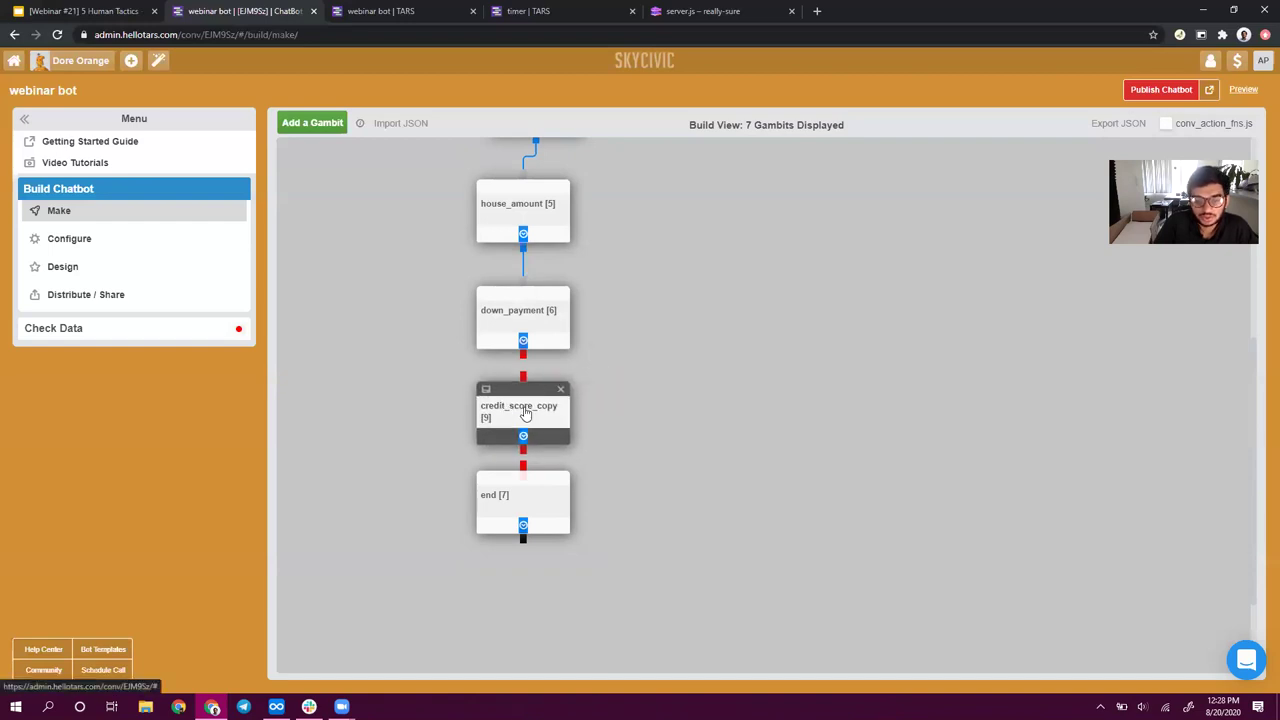
{"action": "left_click_drag", "start_coordinate": [534, 497], "coordinate": [529, 554]}
{"action": "left_click_drag", "start_coordinate": [552, 400], "coordinate": [544, 422]}
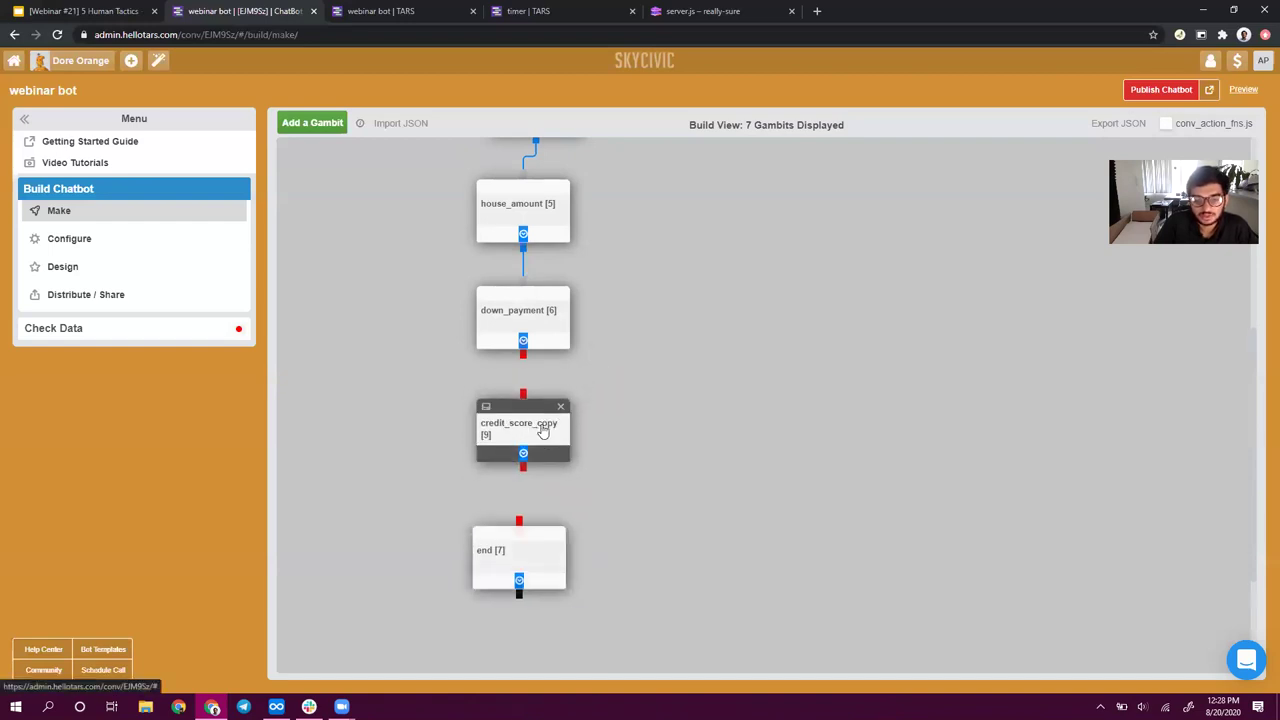
{"action": "left_click_drag", "start_coordinate": [523, 352], "coordinate": [524, 407]}
{"action": "left_click_drag", "start_coordinate": [523, 472], "coordinate": [520, 528]}
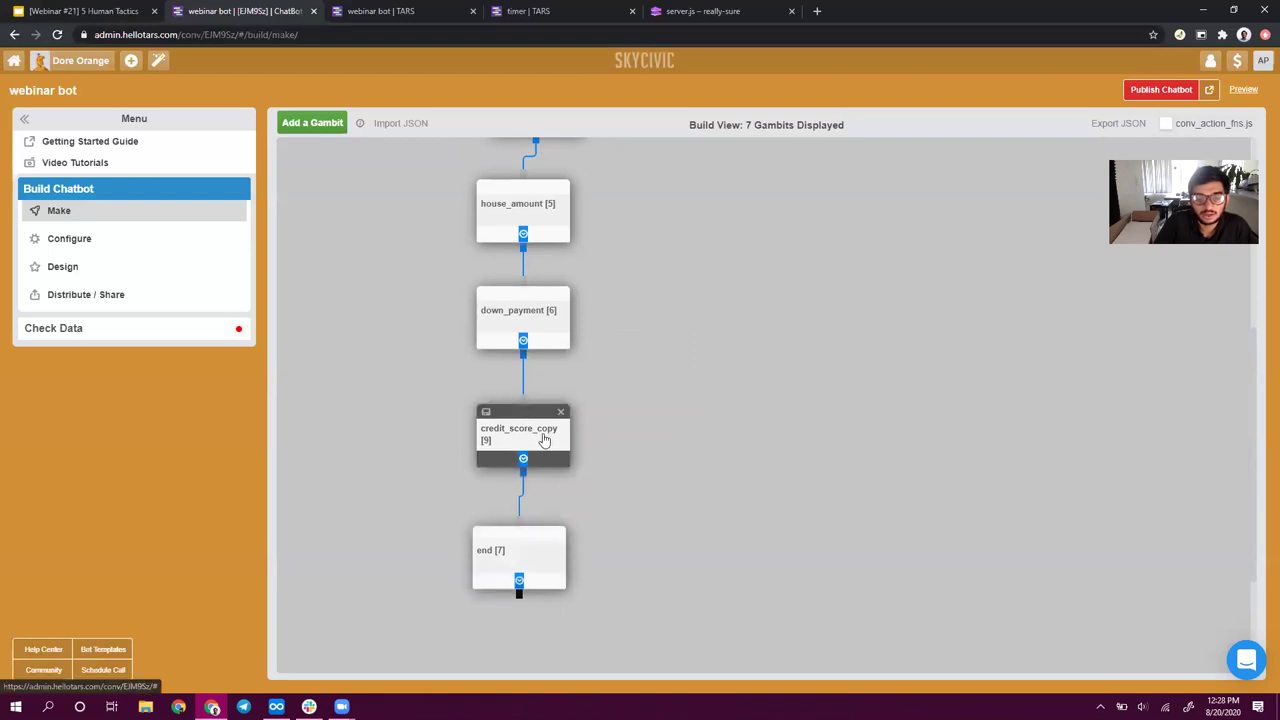
{"action": "left_click", "coordinate": [544, 440]}
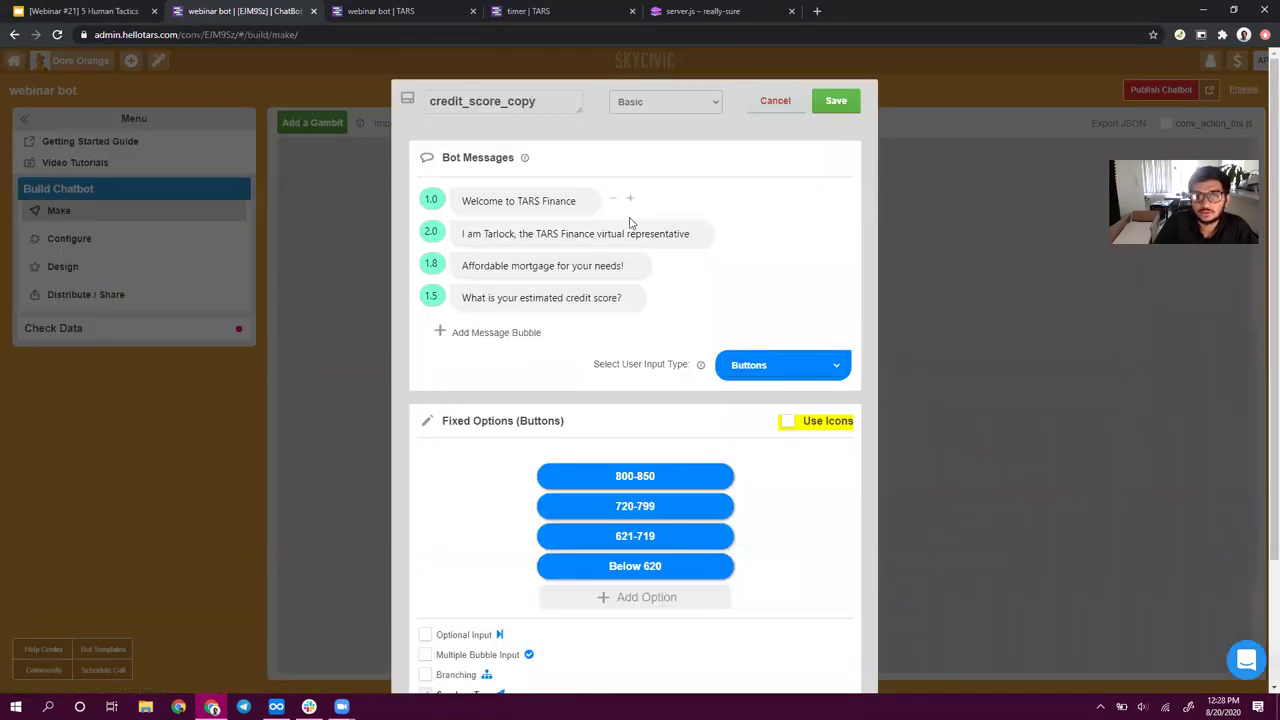
- Select the Welcome to TARS Finance bubble in credit_score_copy, then save the gambit
{"action": "left_click", "coordinate": [575, 205]}
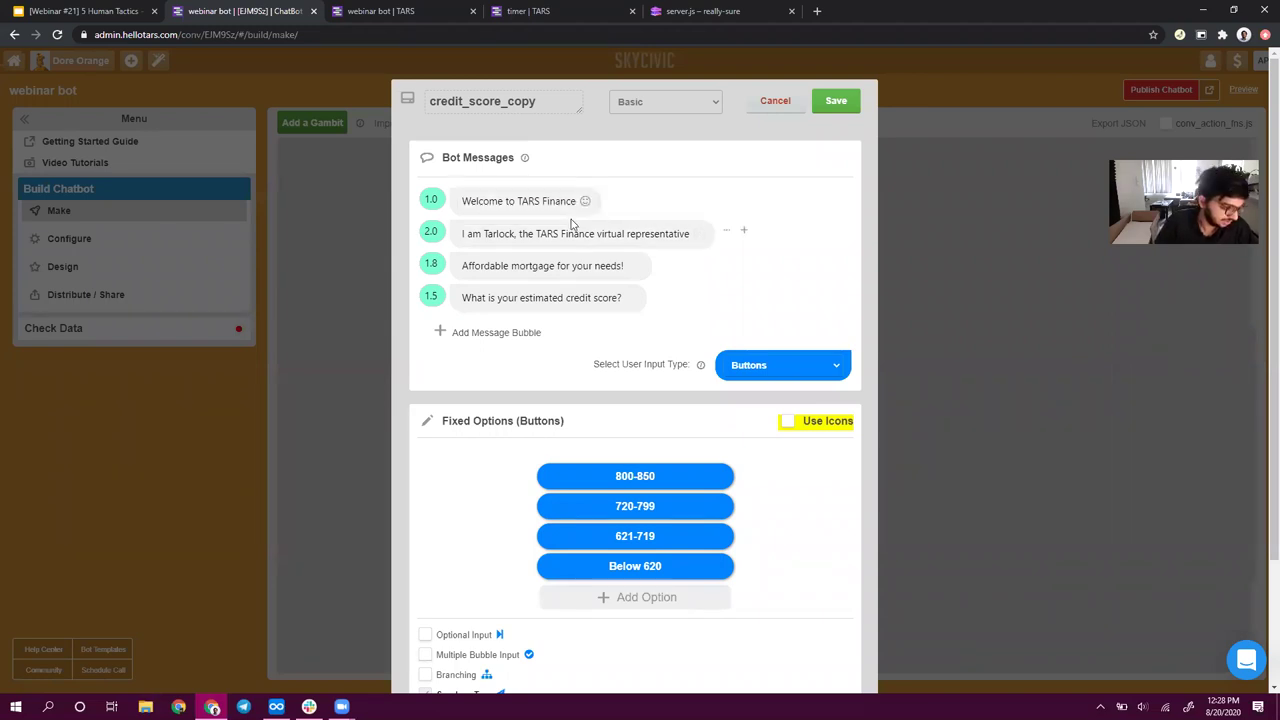
{"action": "left_click", "coordinate": [575, 230]}
{"action": "left_click", "coordinate": [575, 201]}
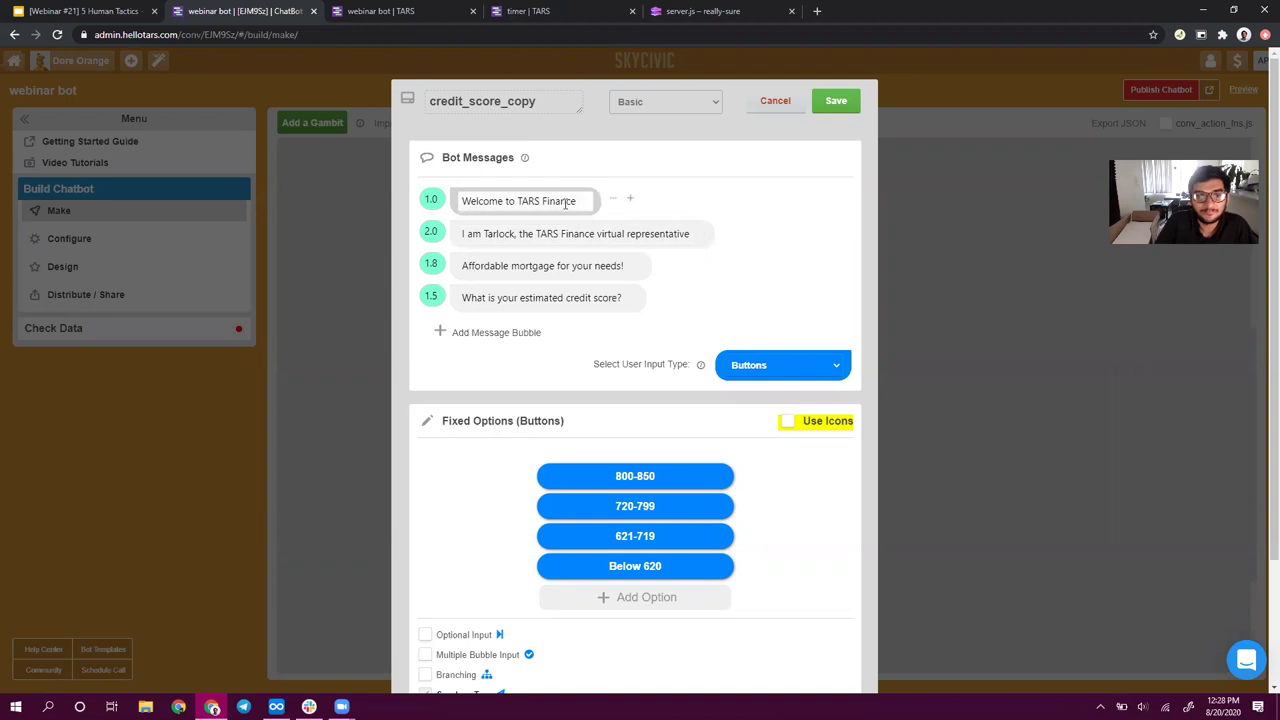
{"action": "left_click", "coordinate": [836, 101]}
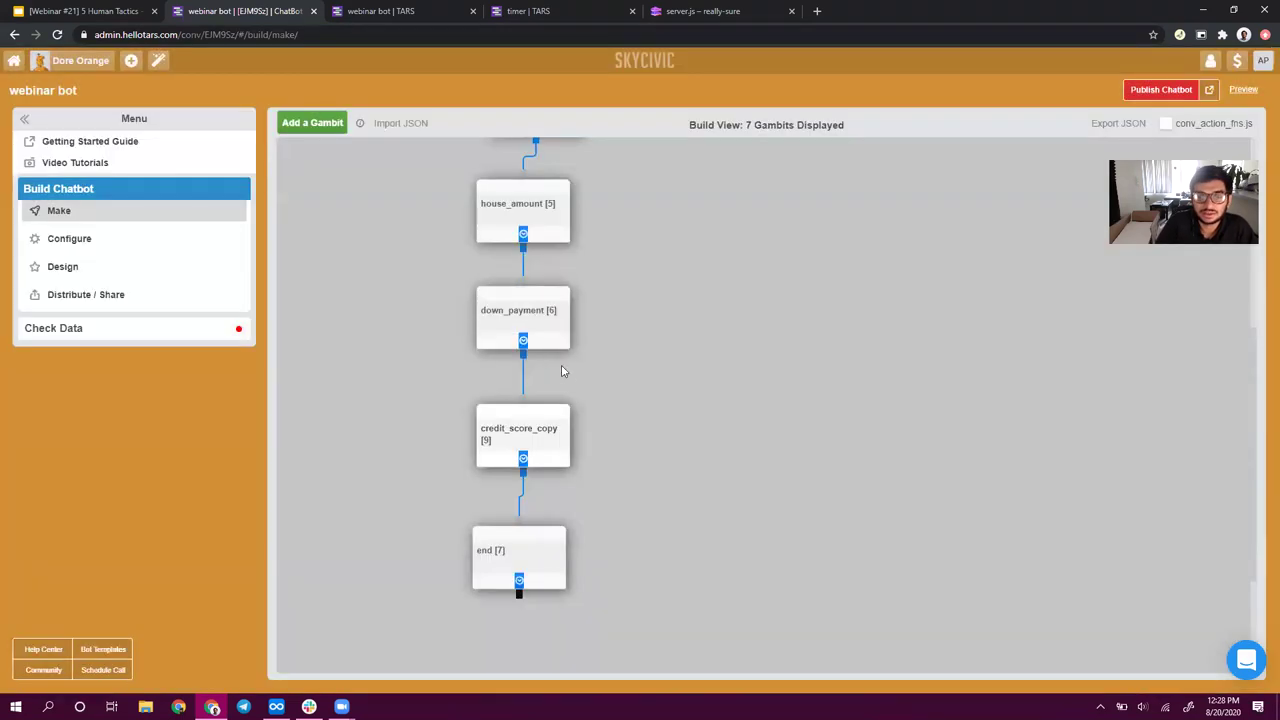
- Delete the welcome and Tarlock bubbles, drop '_copy' from the name, and save as credit_score
{"action": "left_click", "coordinate": [548, 432]}
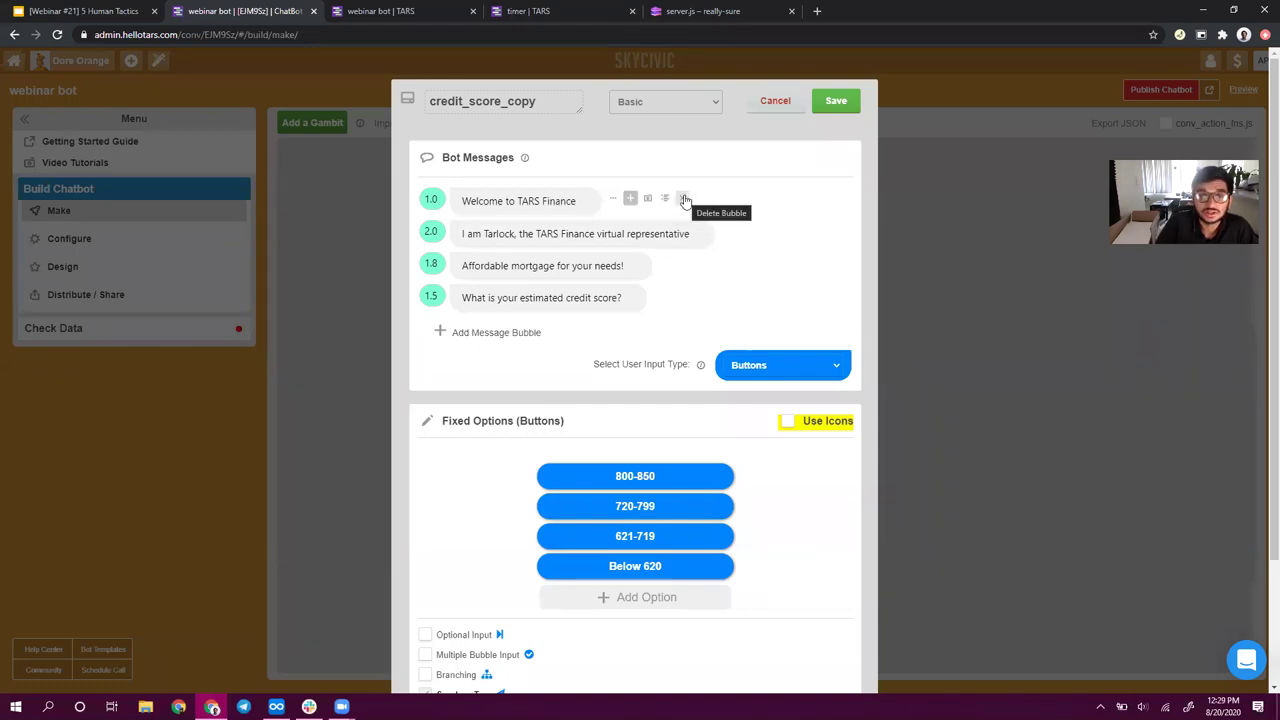
{"action": "left_click", "coordinate": [685, 199]}
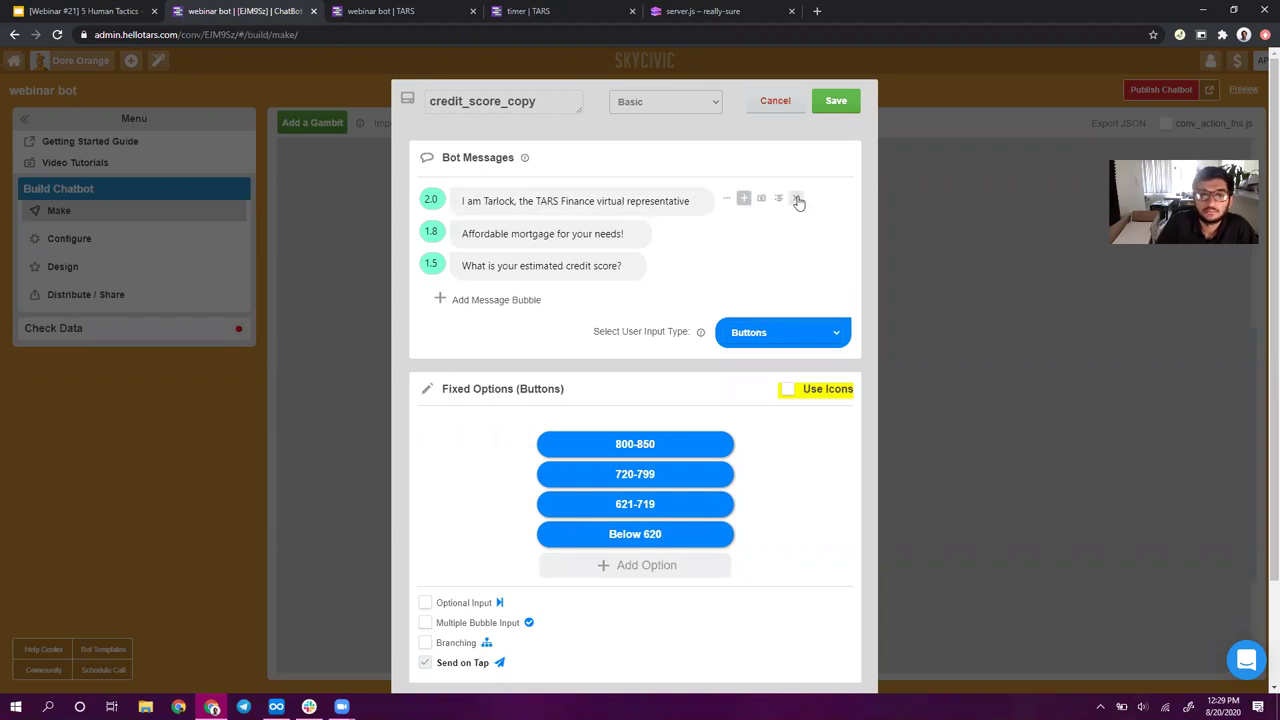
{"action": "left_click", "coordinate": [796, 200]}
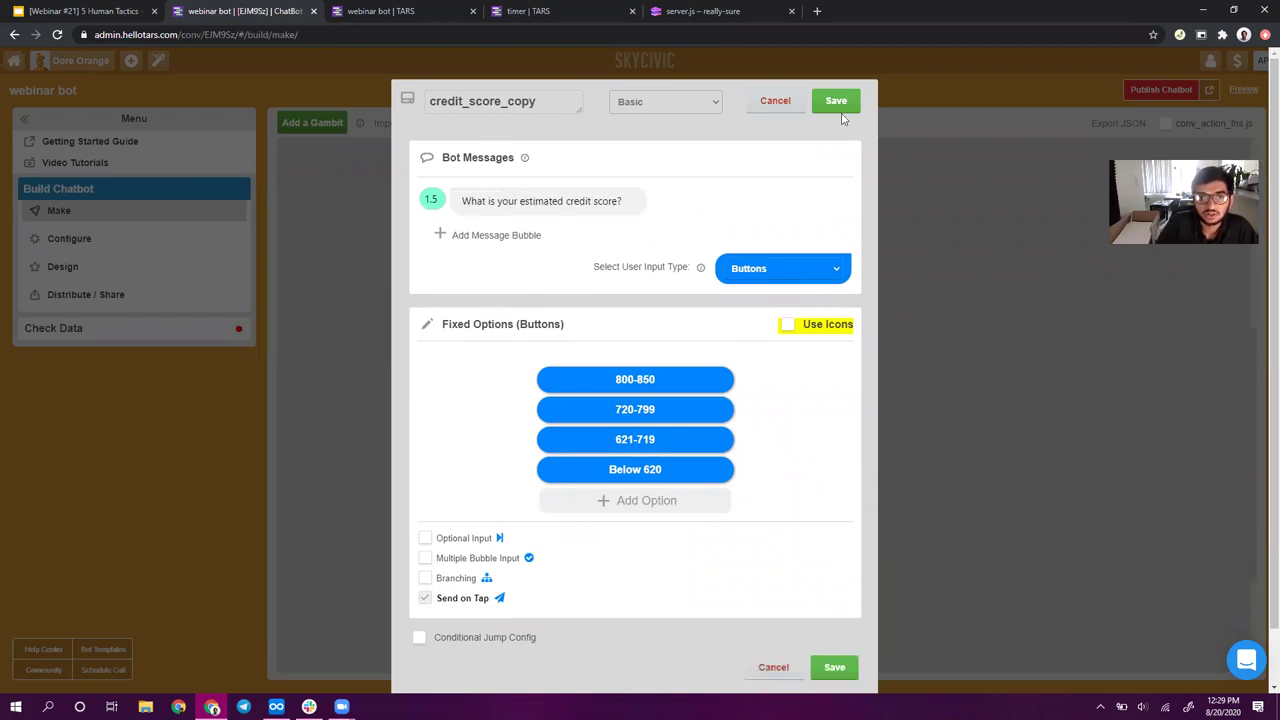
{"action": "left_click_drag", "start_coordinate": [503, 104], "coordinate": [697, 119]}
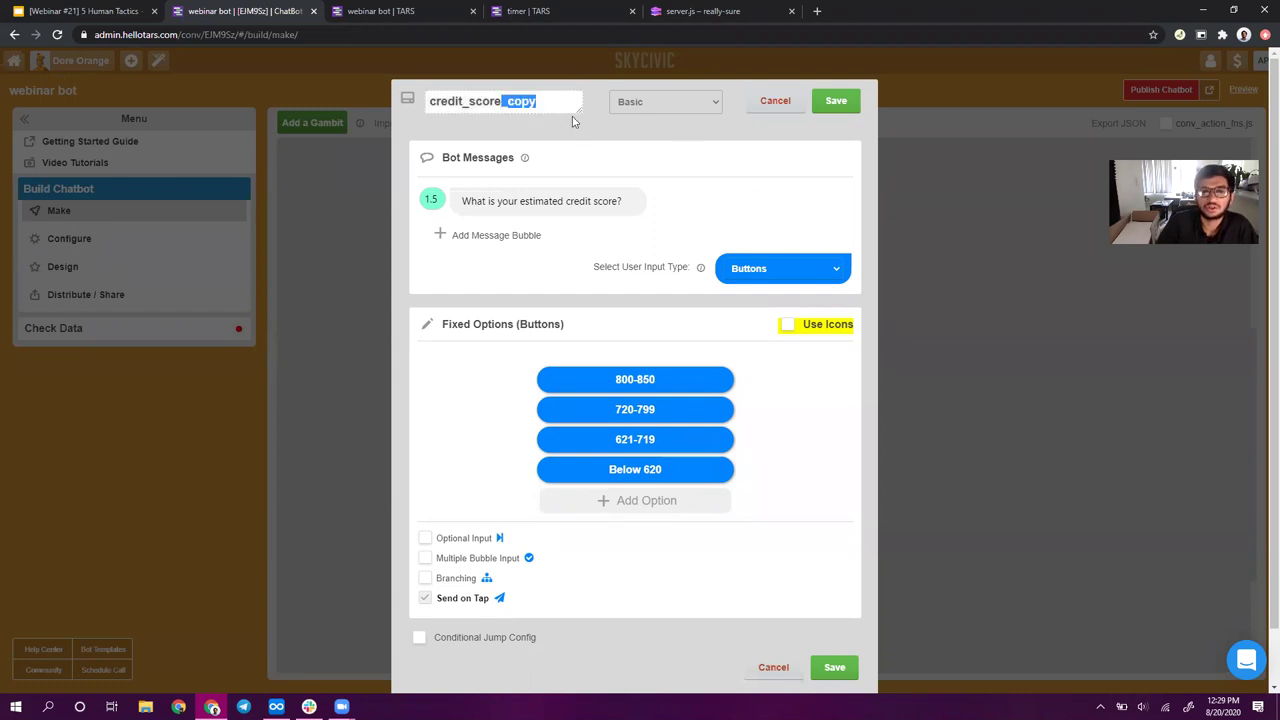
{"action": "key", "text": "BackSpace"}
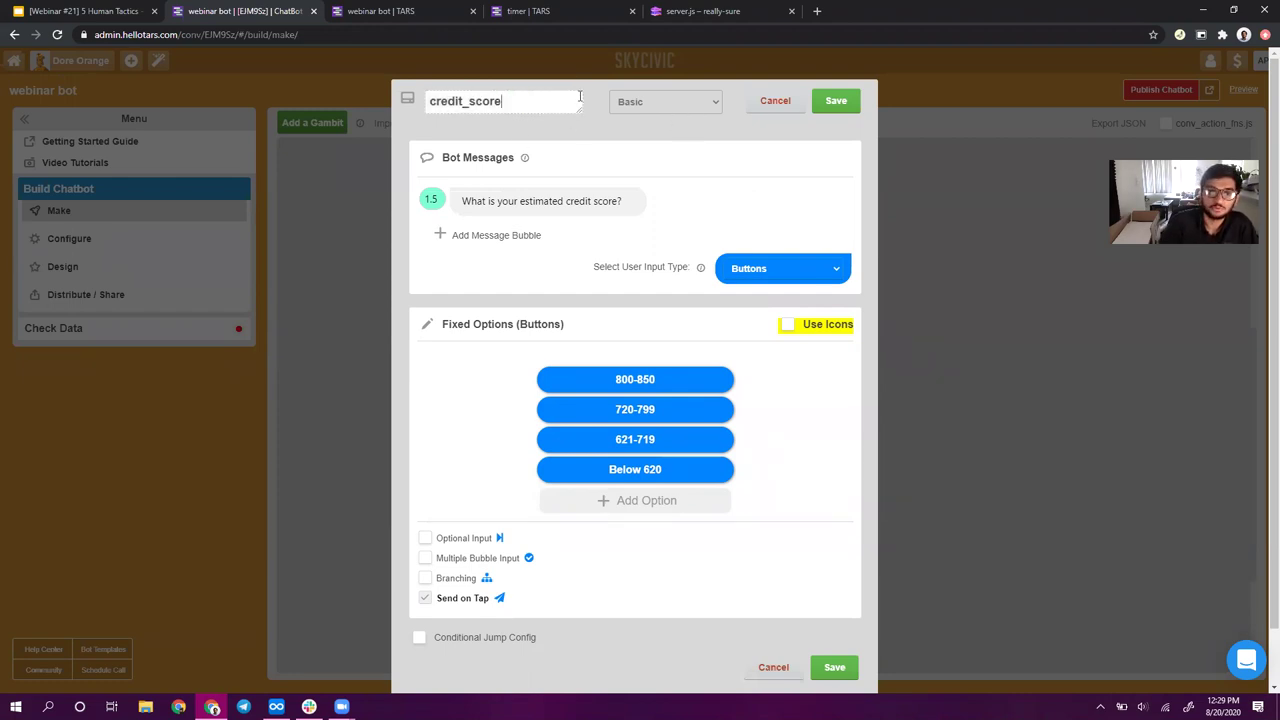
{"action": "left_click", "coordinate": [836, 101]}
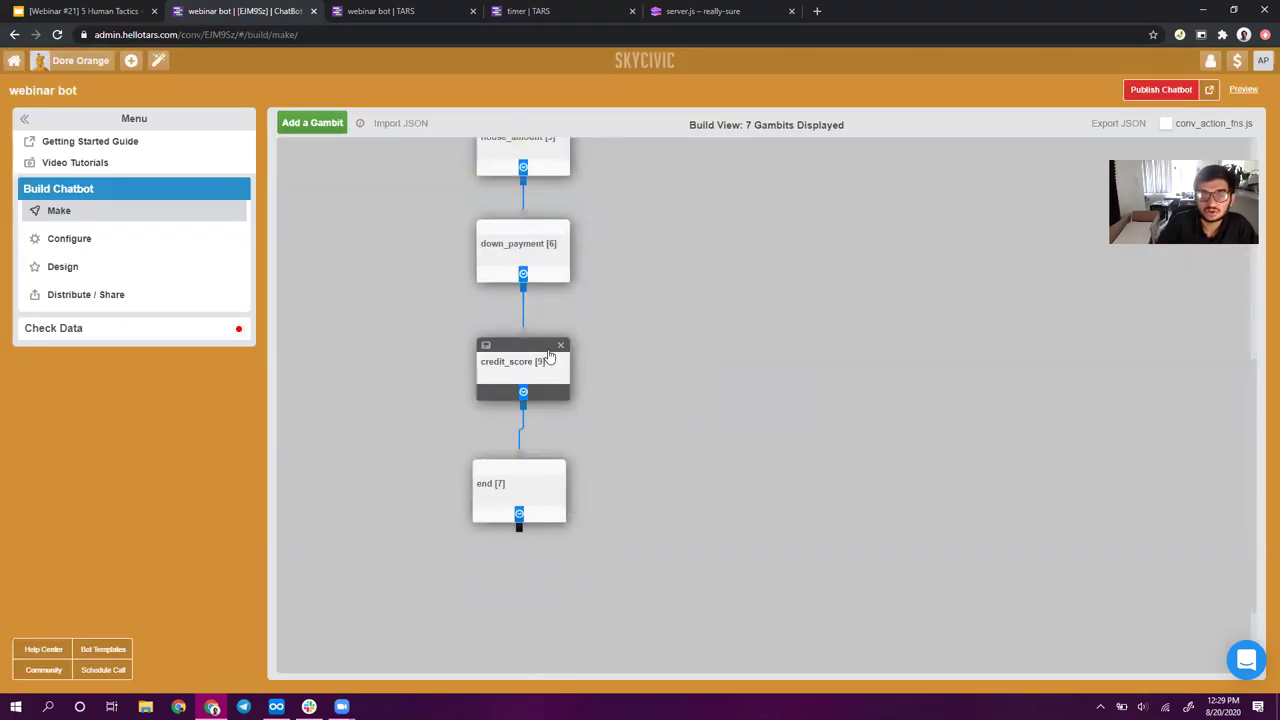
- Rename the opening gambit to intro and change its question to 'How can I help you today?'
{"action": "left_click", "coordinate": [527, 248]}
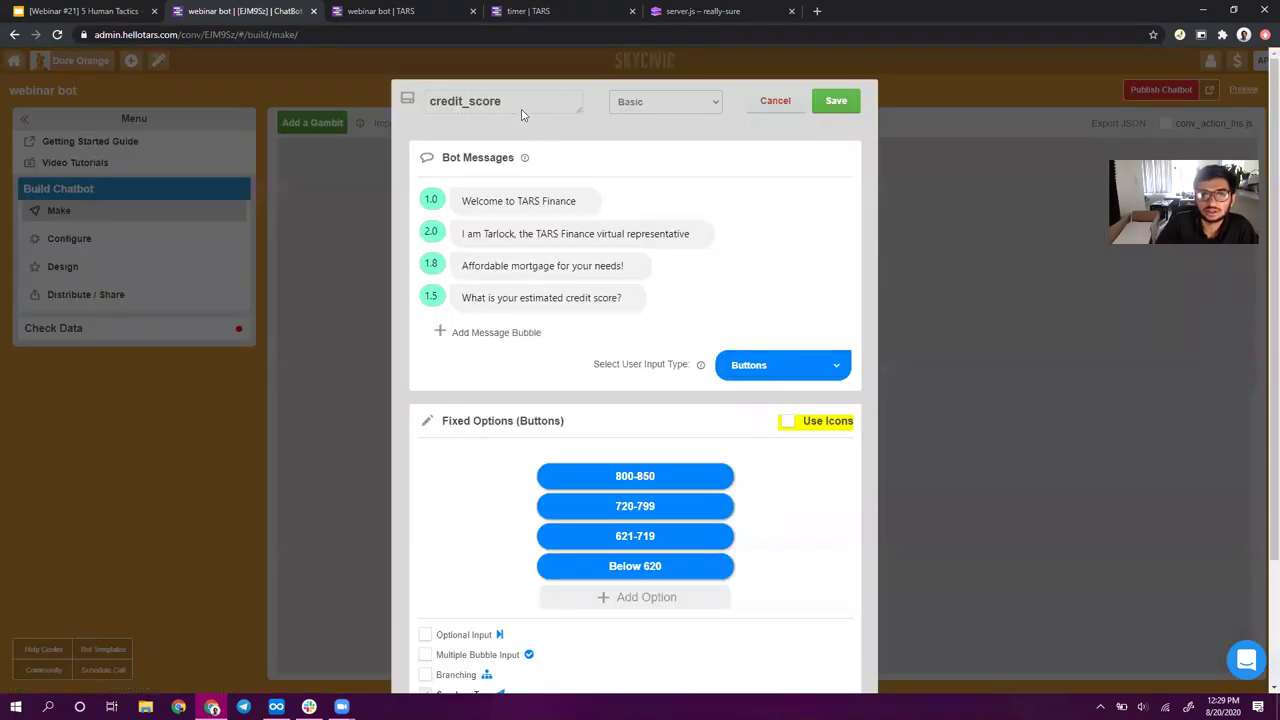
{"action": "left_click_drag", "start_coordinate": [507, 105], "coordinate": [248, 71]}
{"action": "type", "text": "intro"}
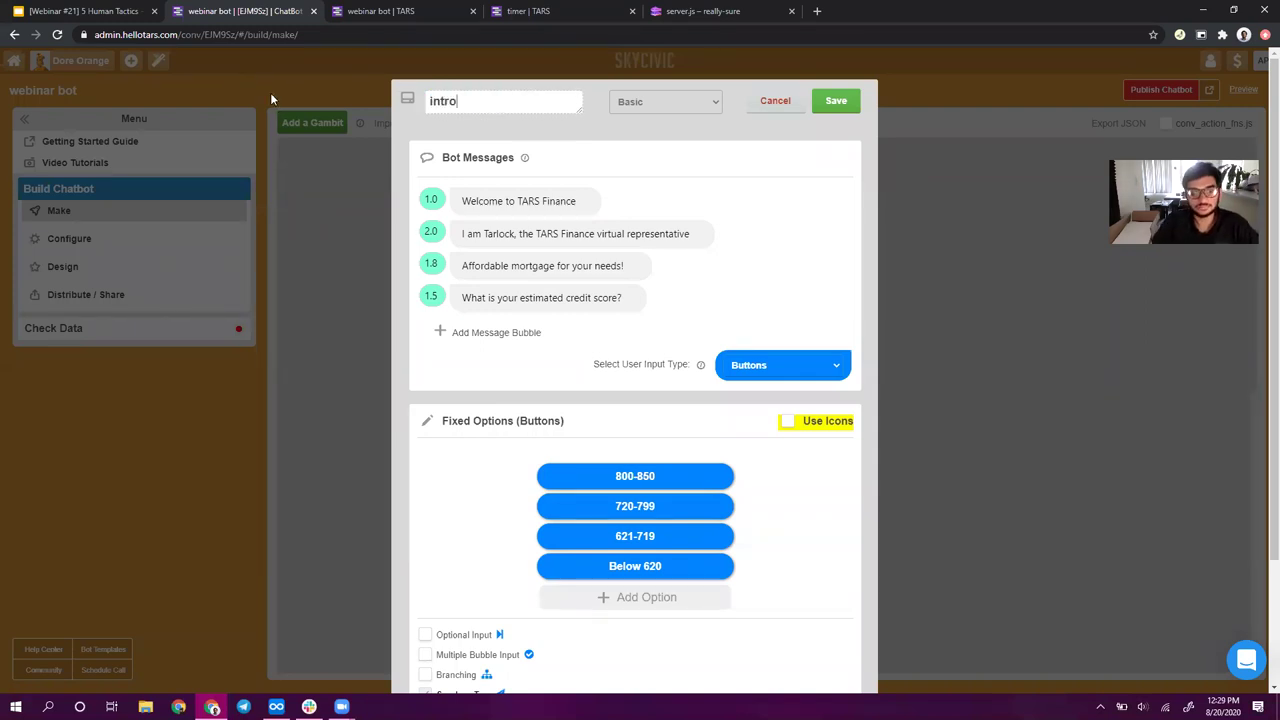
{"action": "left_click", "coordinate": [545, 272]}
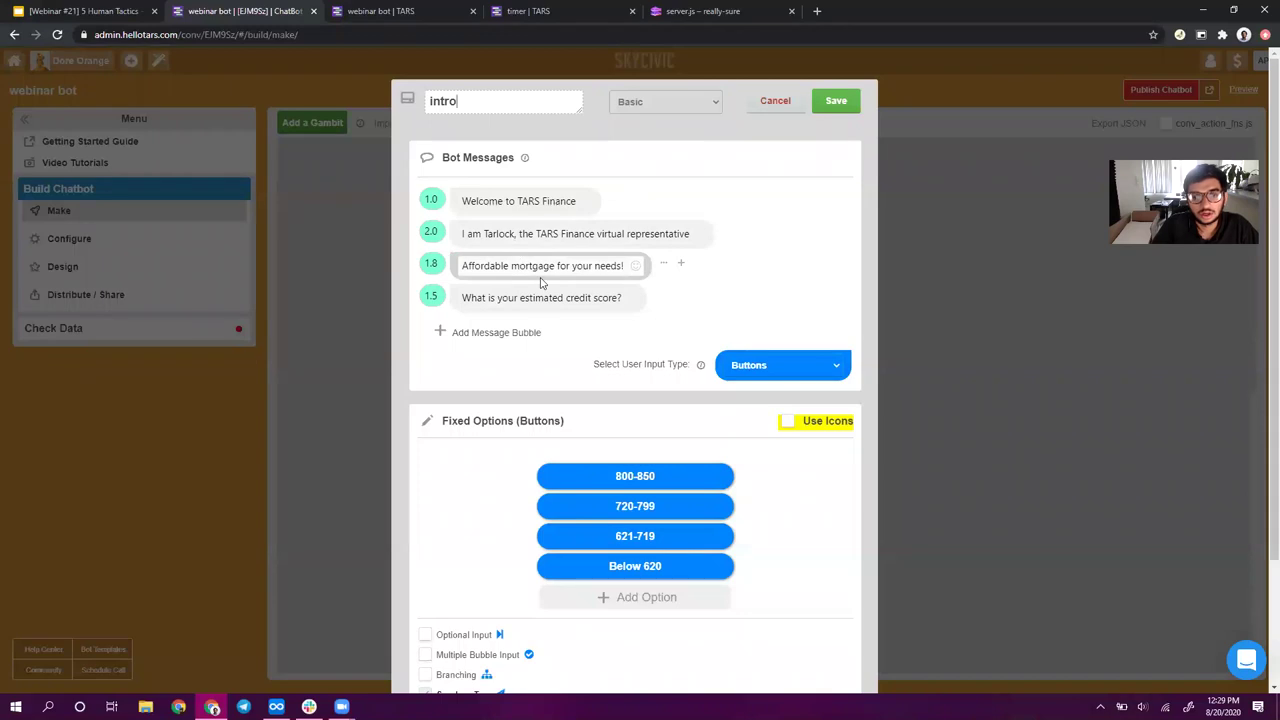
{"action": "left_click", "coordinate": [575, 297]}
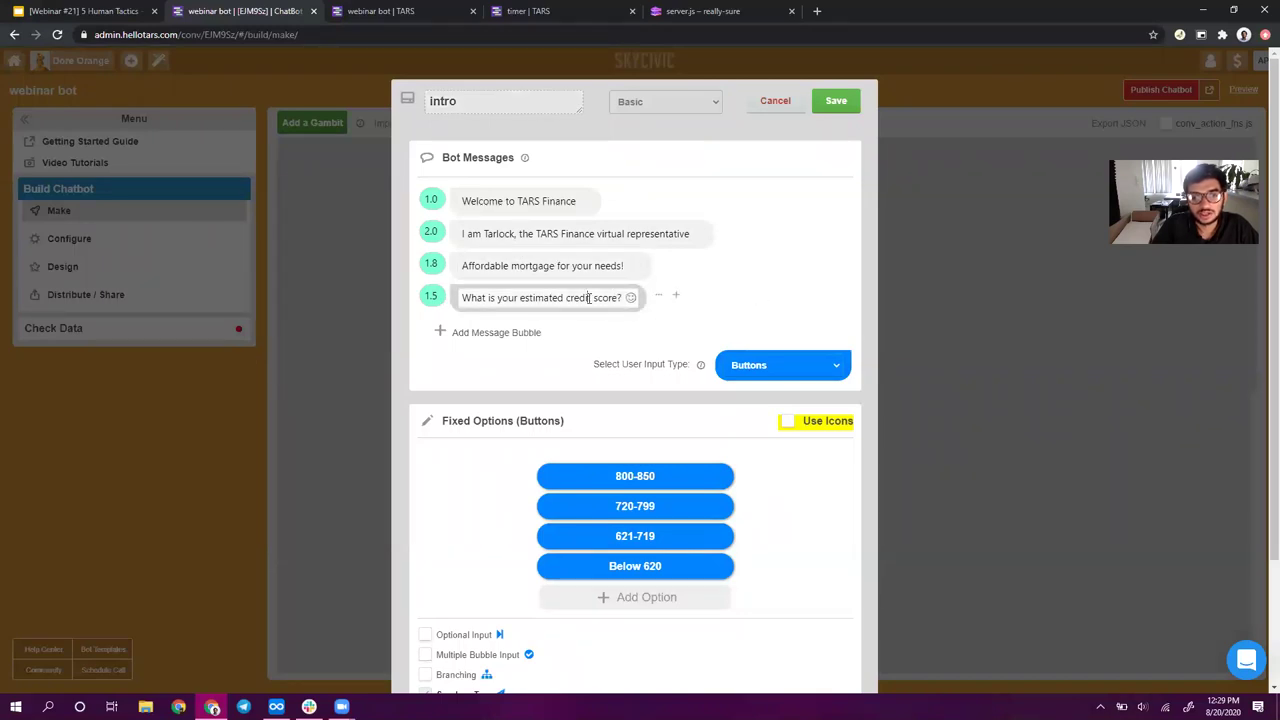
{"action": "triple_click", "coordinate": [590, 298]}
{"action": "type", "text": "How can I help you"}
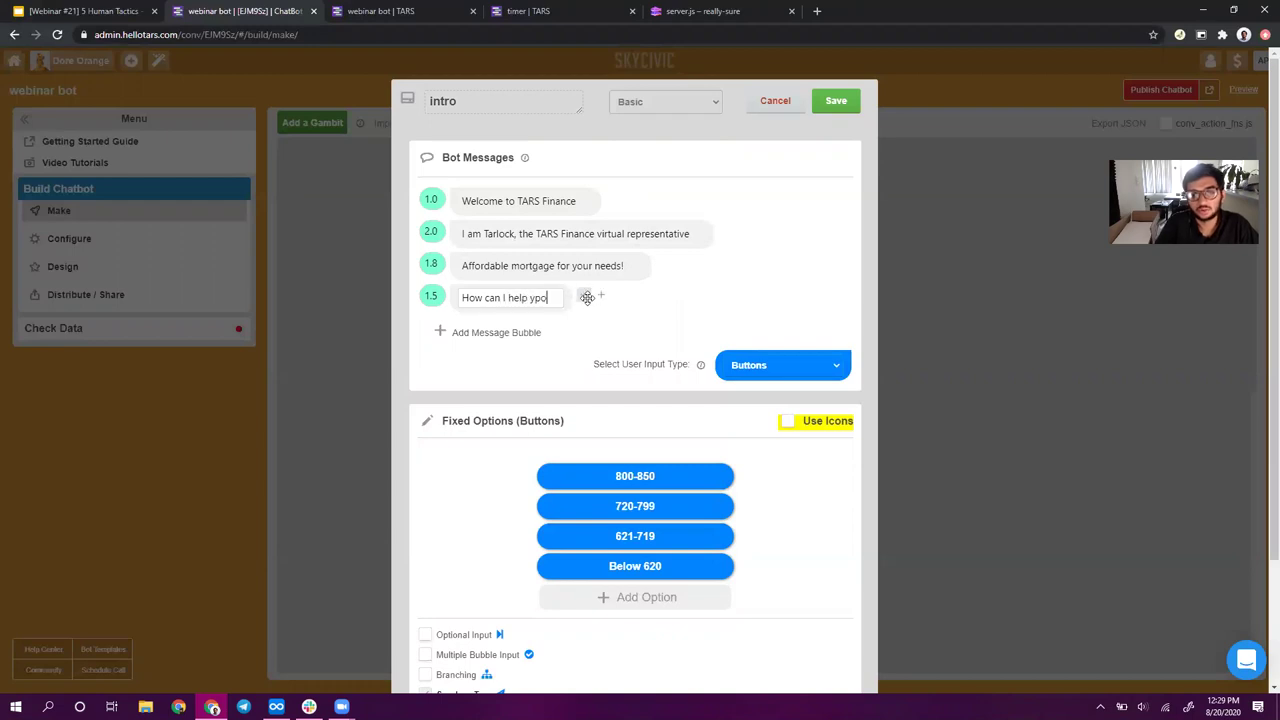
{"action": "type", "text": " today?"}
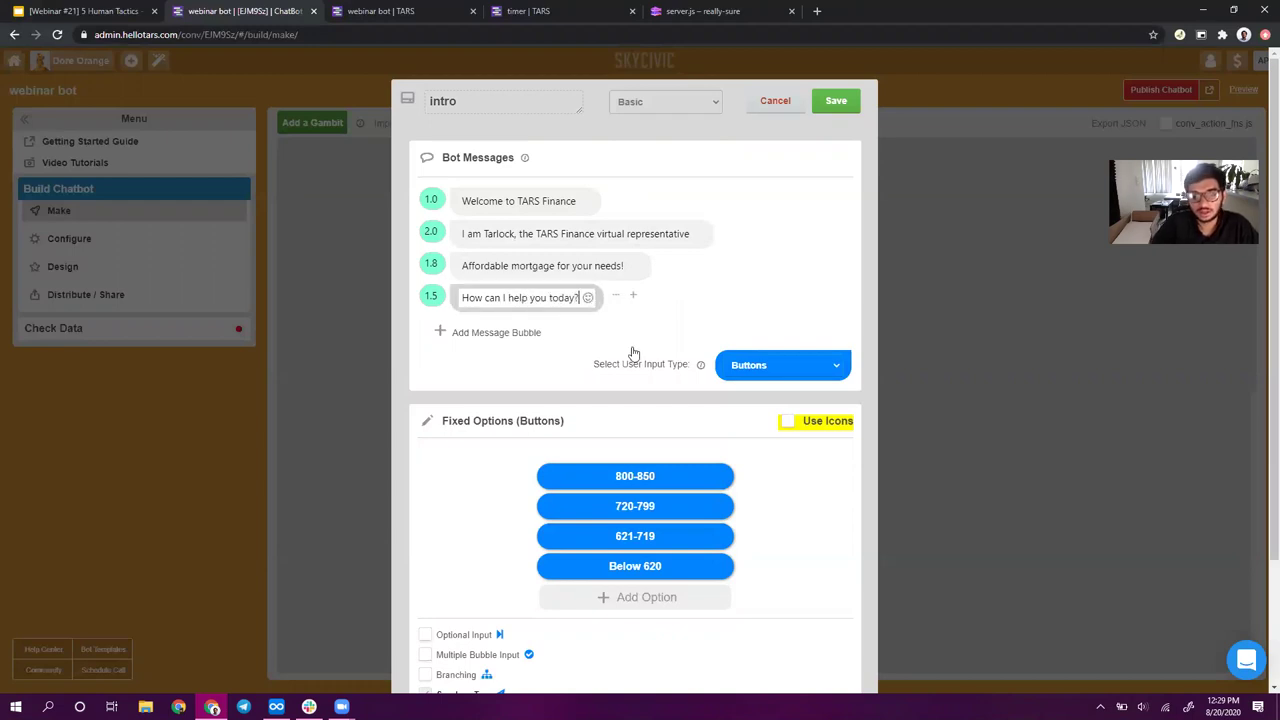
{"action": "key", "text": "Return"}
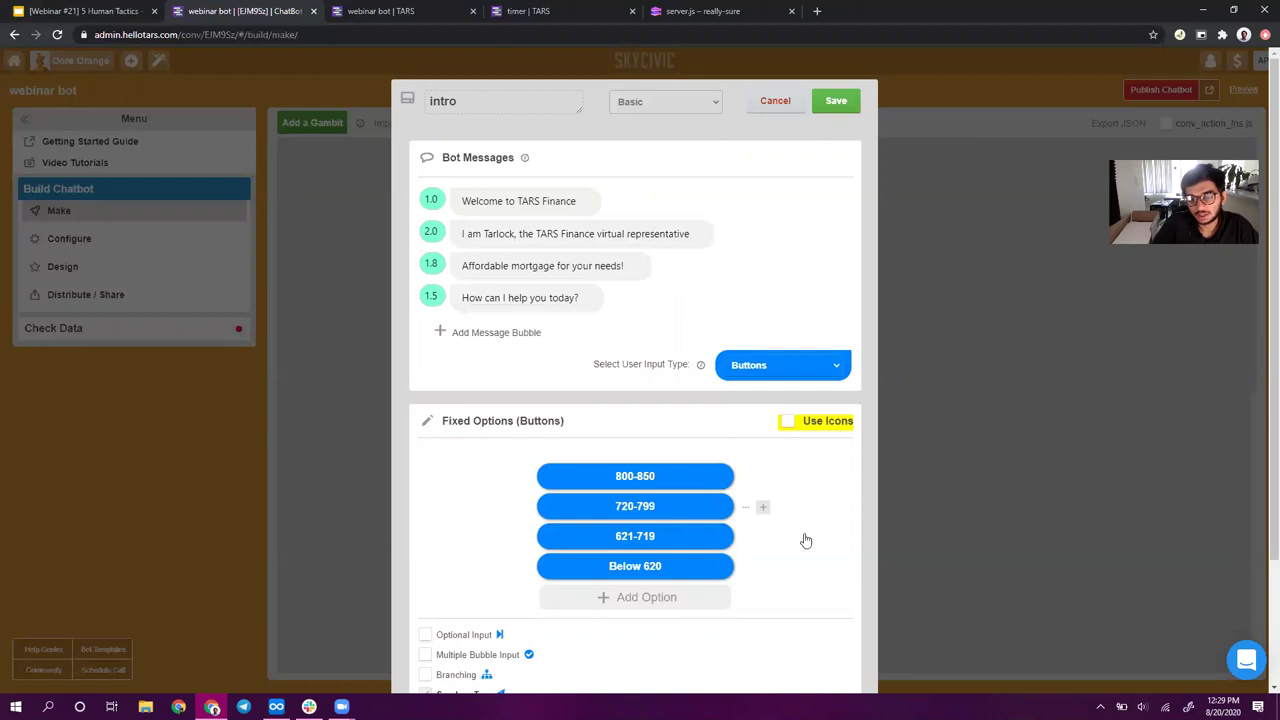
- Remove the 720-799, 621-719 and Below 620 options, relabel 800-850 'Get a free mortgage quote', and save
{"action": "left_click", "coordinate": [810, 508]}
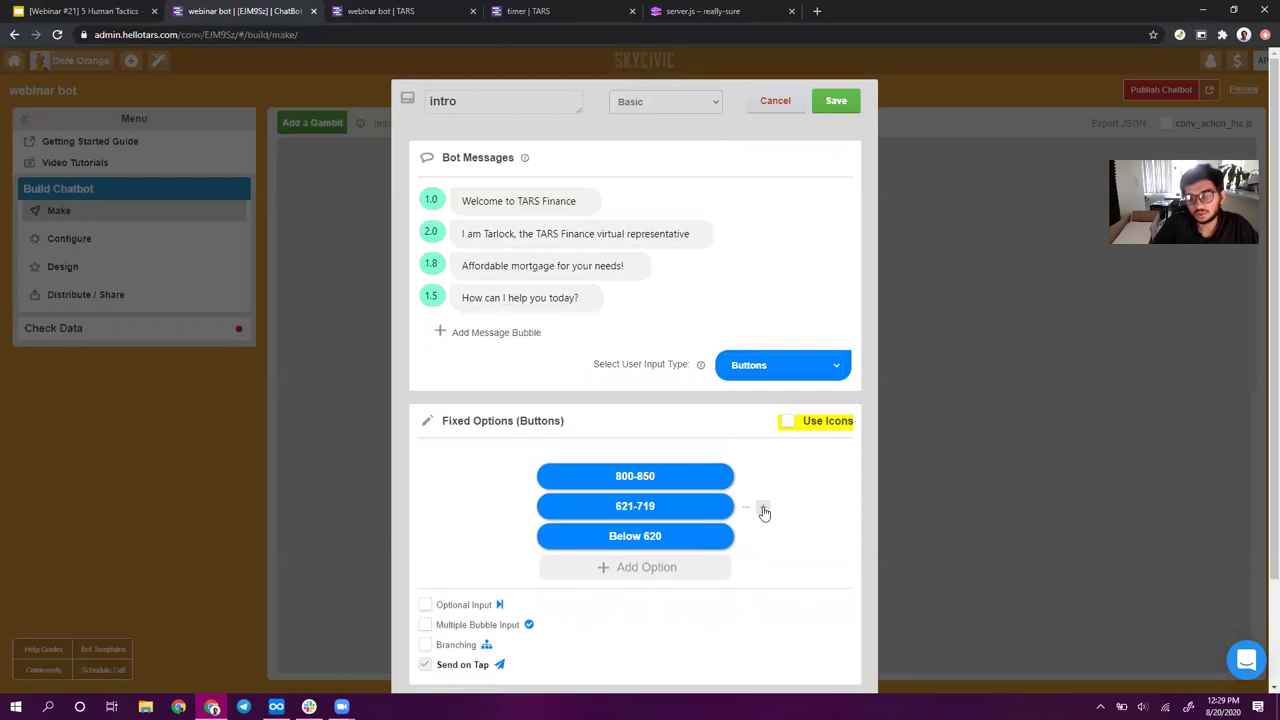
{"action": "left_click", "coordinate": [820, 512]}
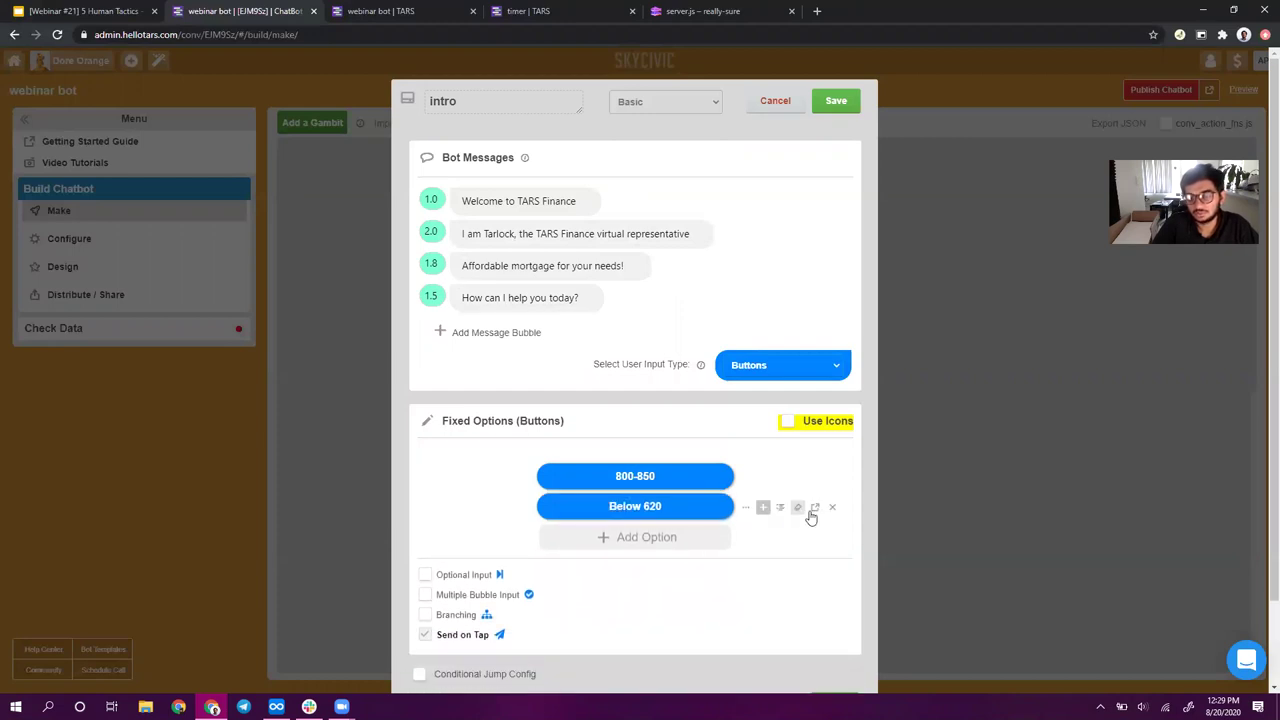
{"action": "left_click", "coordinate": [832, 511]}
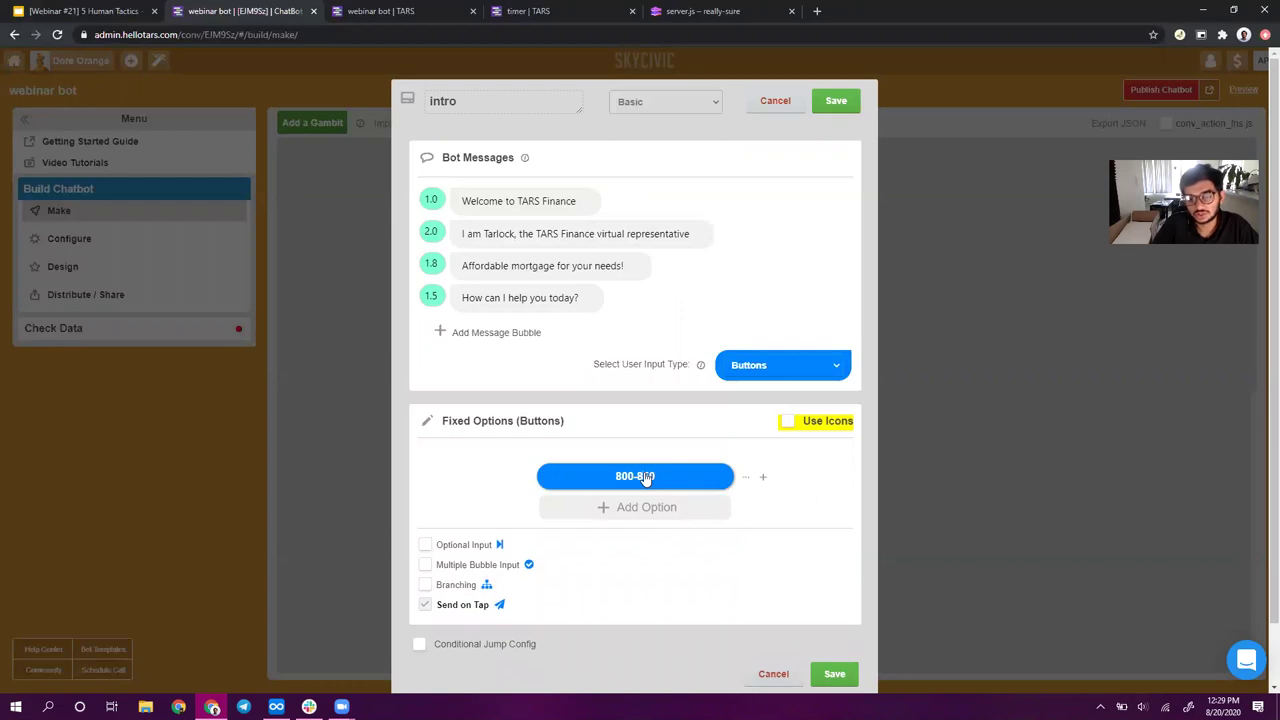
{"action": "left_click", "coordinate": [645, 478]}
{"action": "type", "text": "G"}
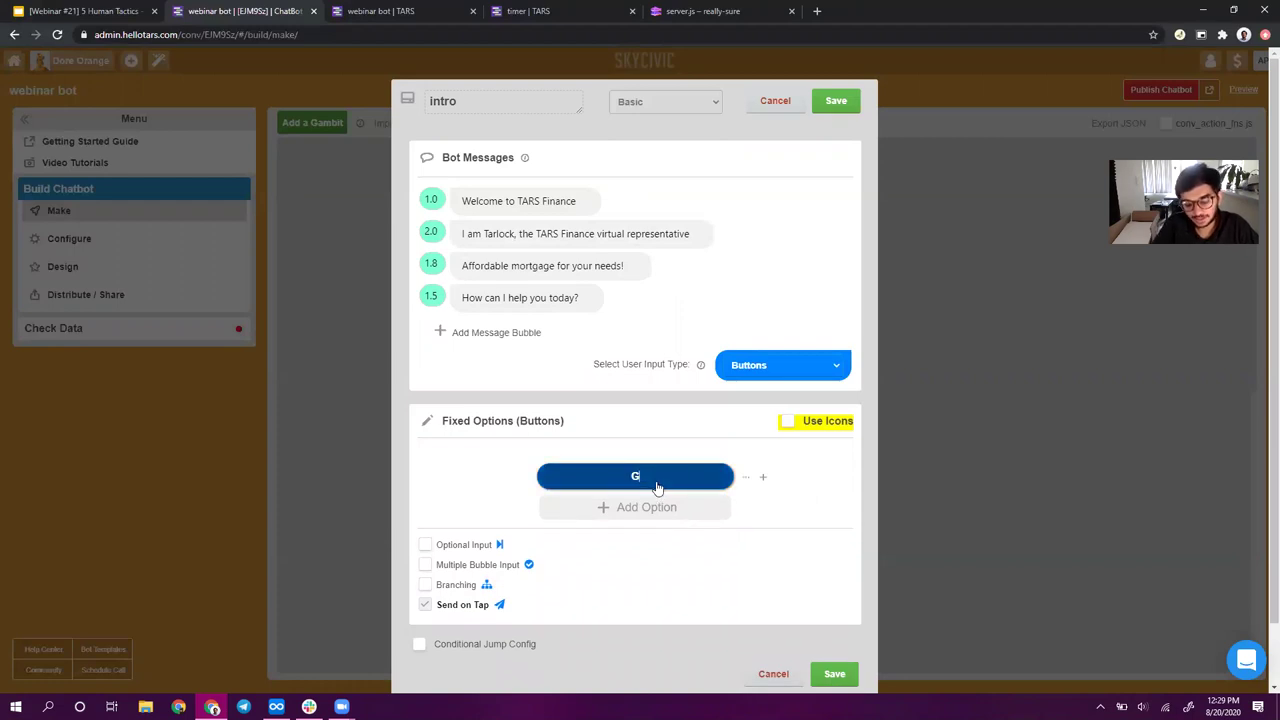
{"action": "type", "text": "et a free m"}
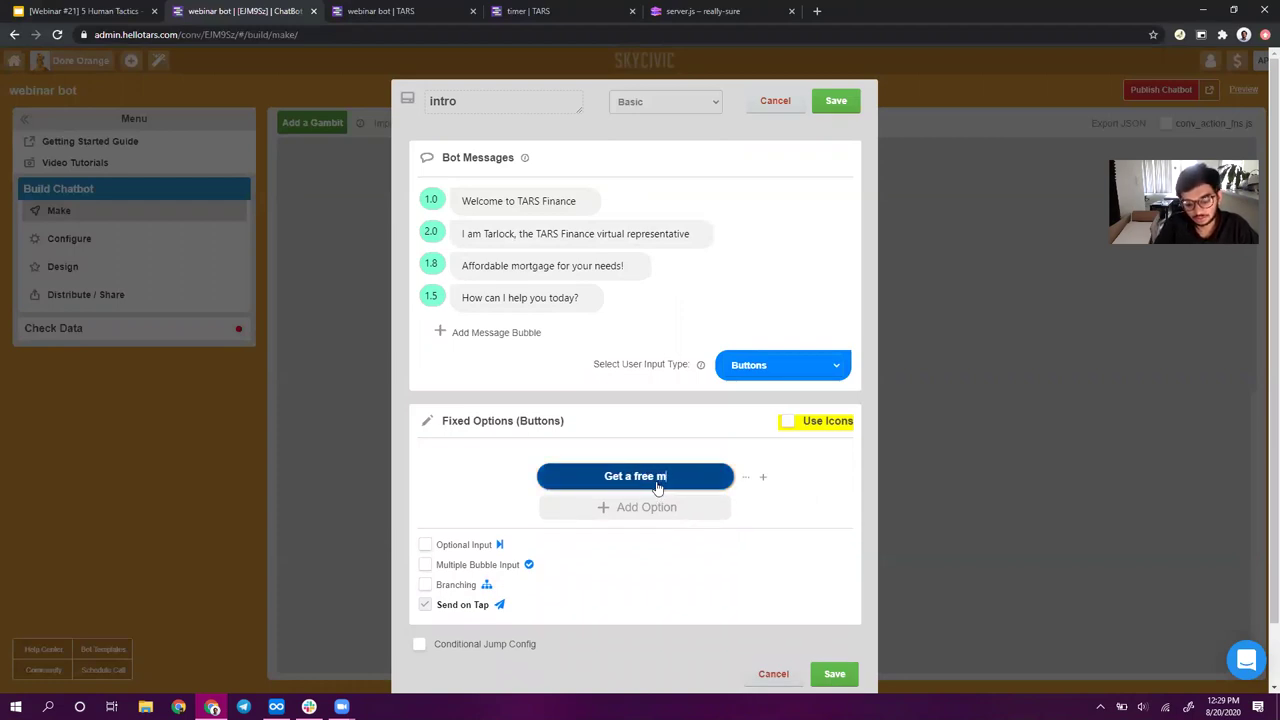
{"action": "type", "text": "ortgage quote"}
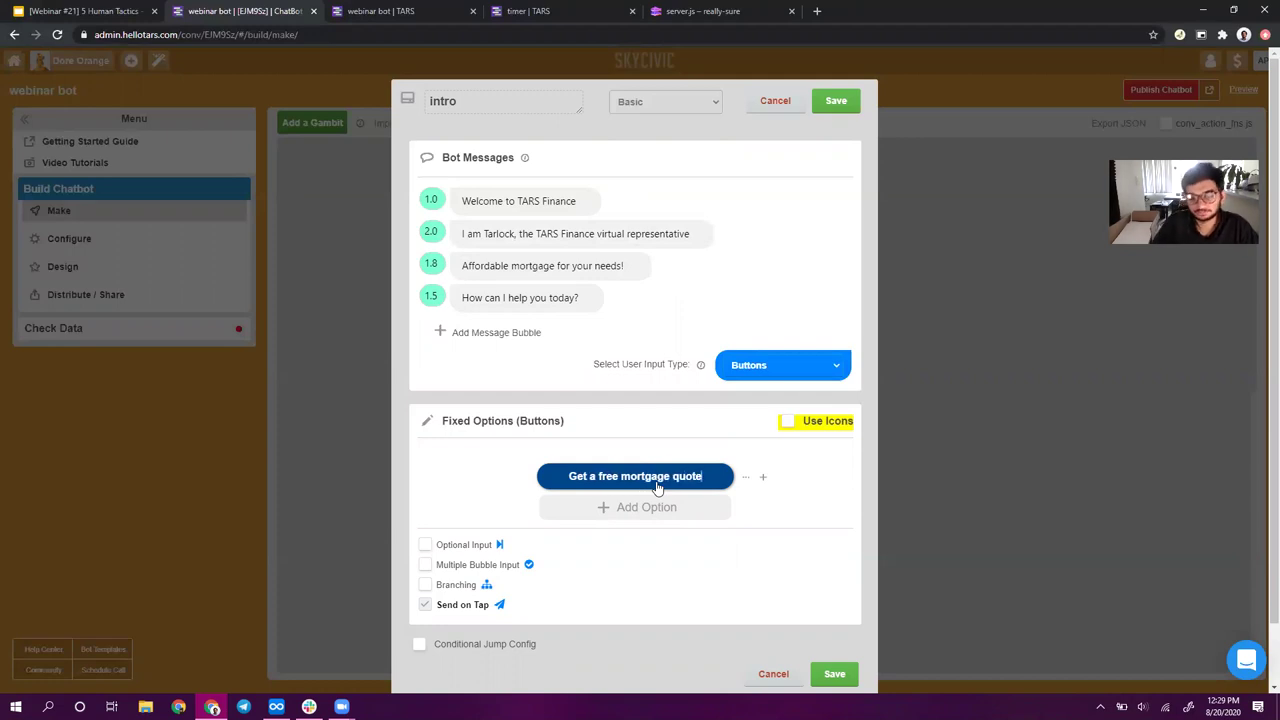
{"action": "left_click", "coordinate": [845, 101]}
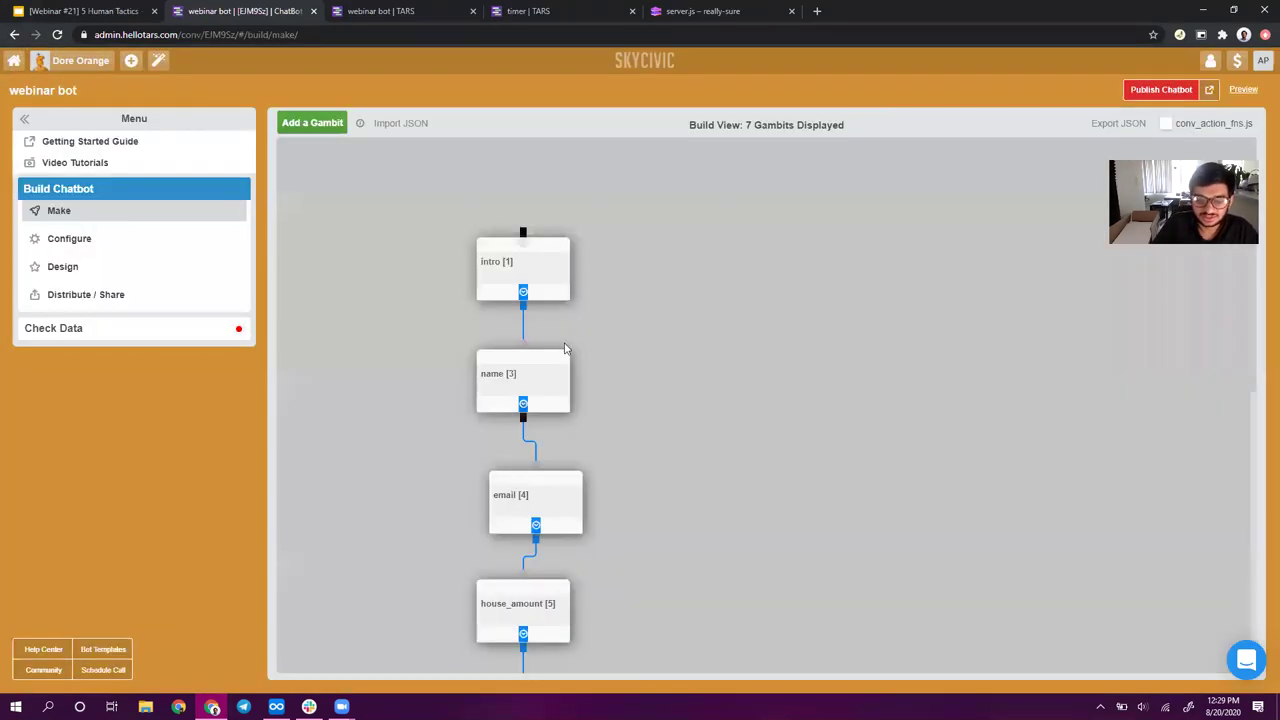
- Publish the chatbot, reload its preview, and answer 'Get a free mortgage quote' to reach the name question
{"action": "left_click", "coordinate": [1134, 93]}
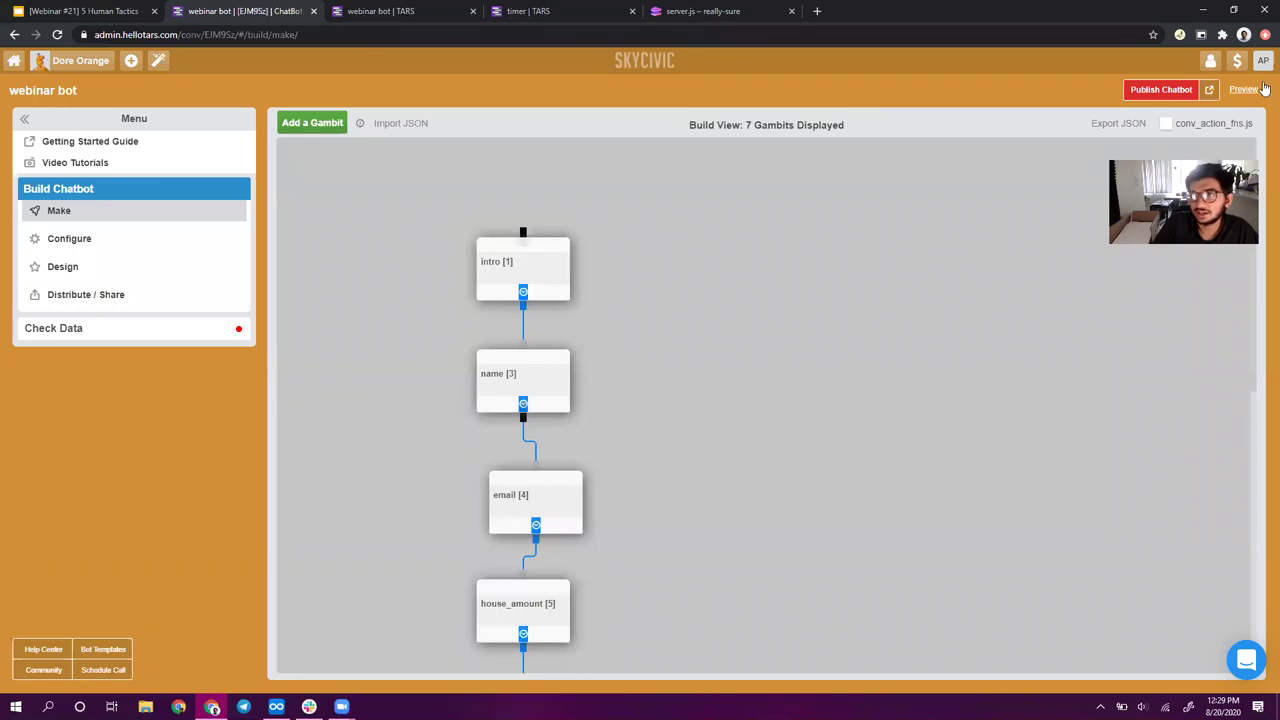
{"action": "left_click", "coordinate": [1210, 93]}
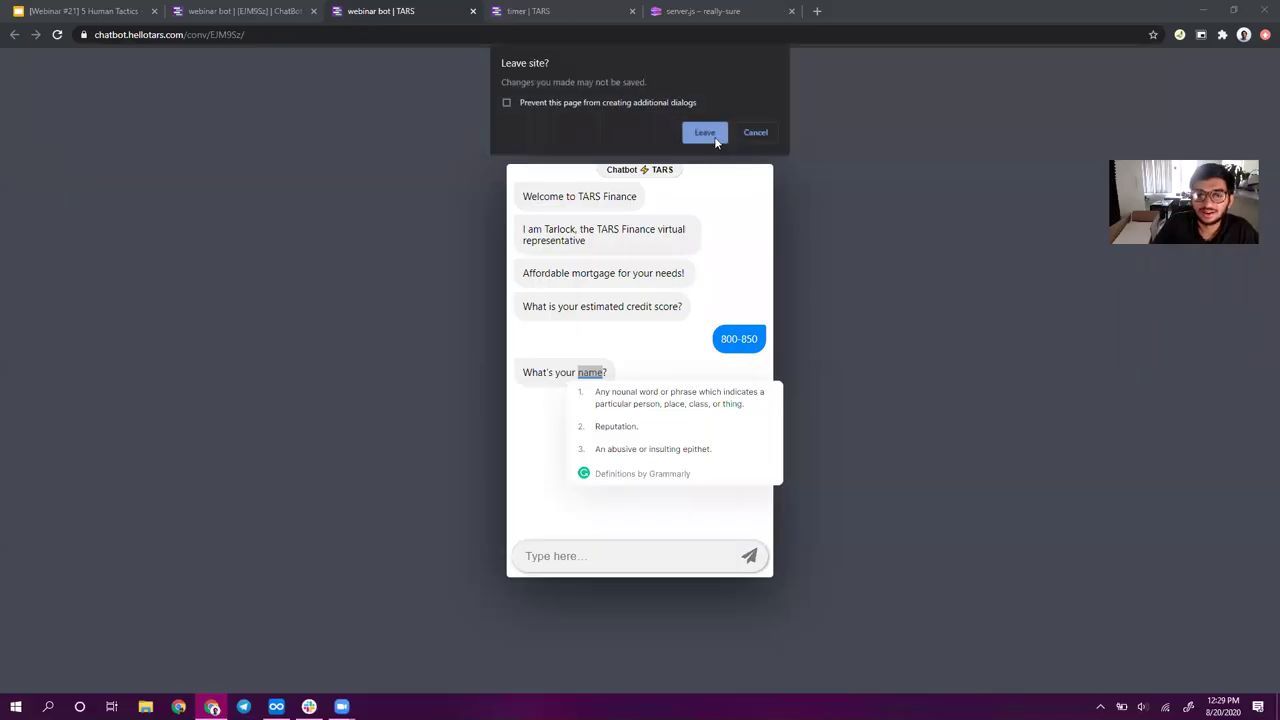
{"action": "left_click", "coordinate": [714, 137]}
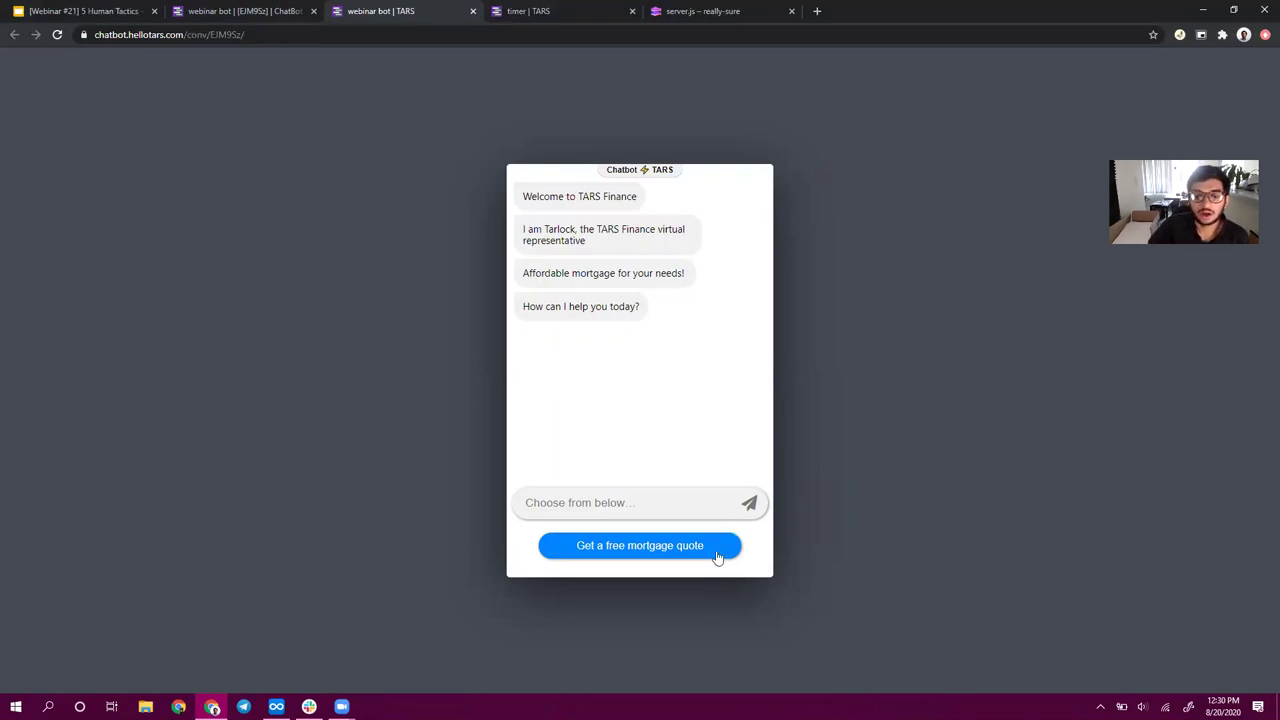
{"action": "left_click", "coordinate": [716, 556]}
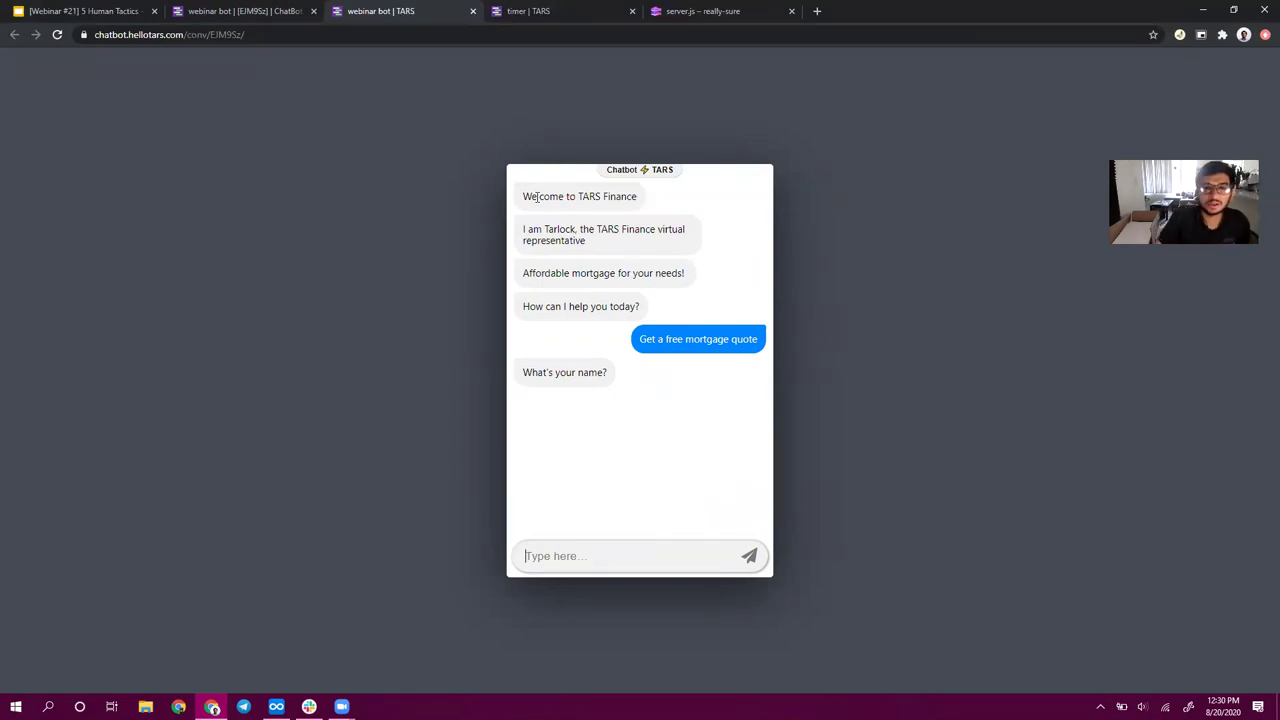
- Back in the builder, save the house_amount gambit, then open and save down_payment
{"action": "left_click", "coordinate": [236, 10]}
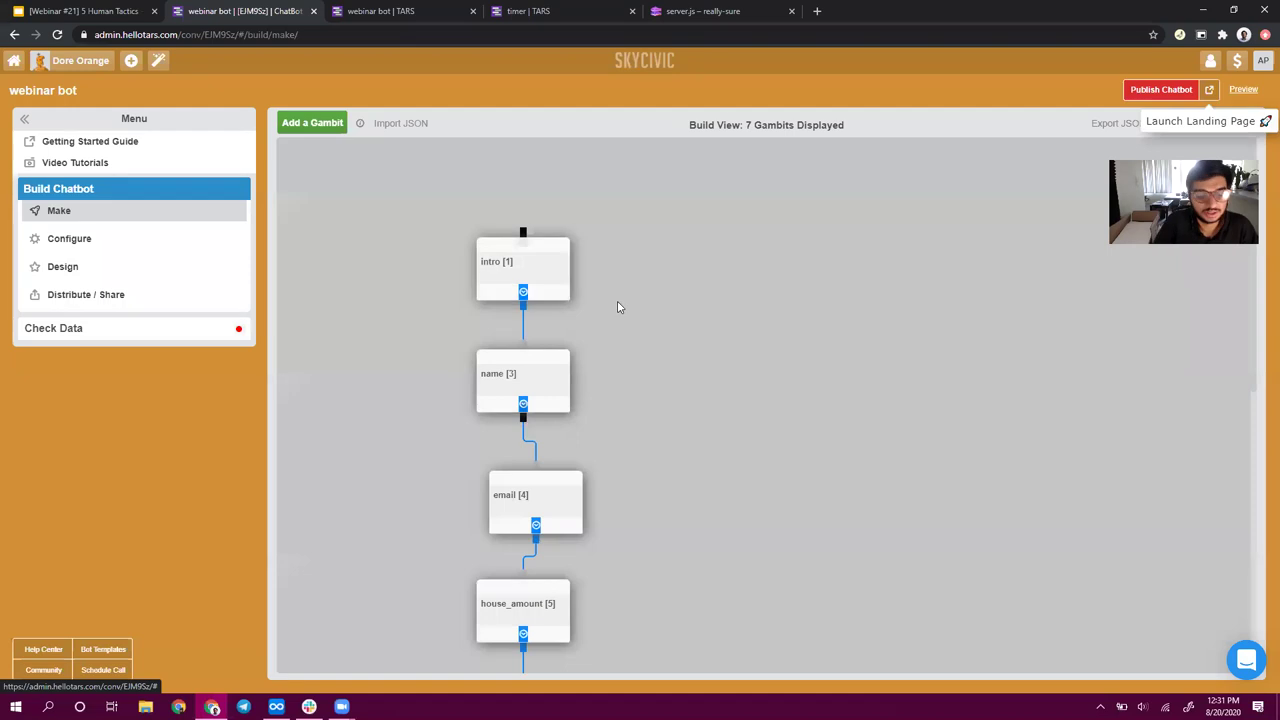
{"action": "scroll", "coordinate": [628, 385], "scroll_direction": "down", "scroll_amount": 2}
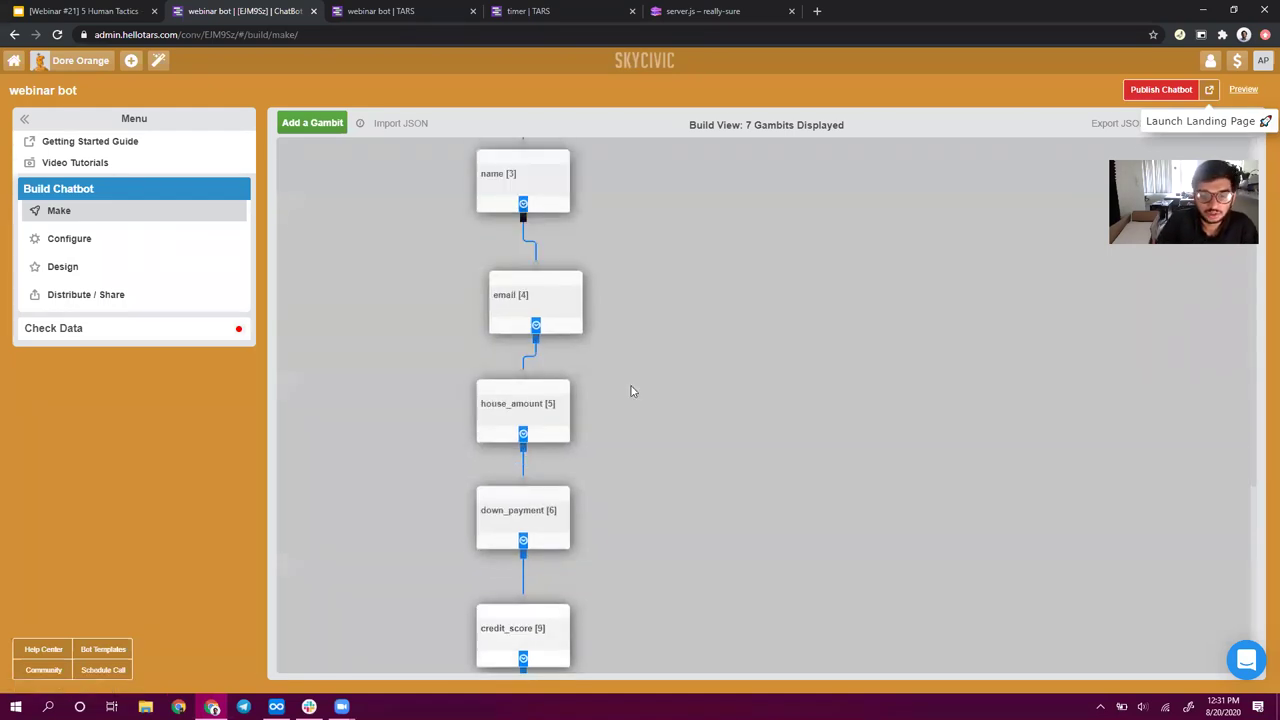
{"action": "scroll", "coordinate": [686, 342], "scroll_direction": "down", "scroll_amount": 2}
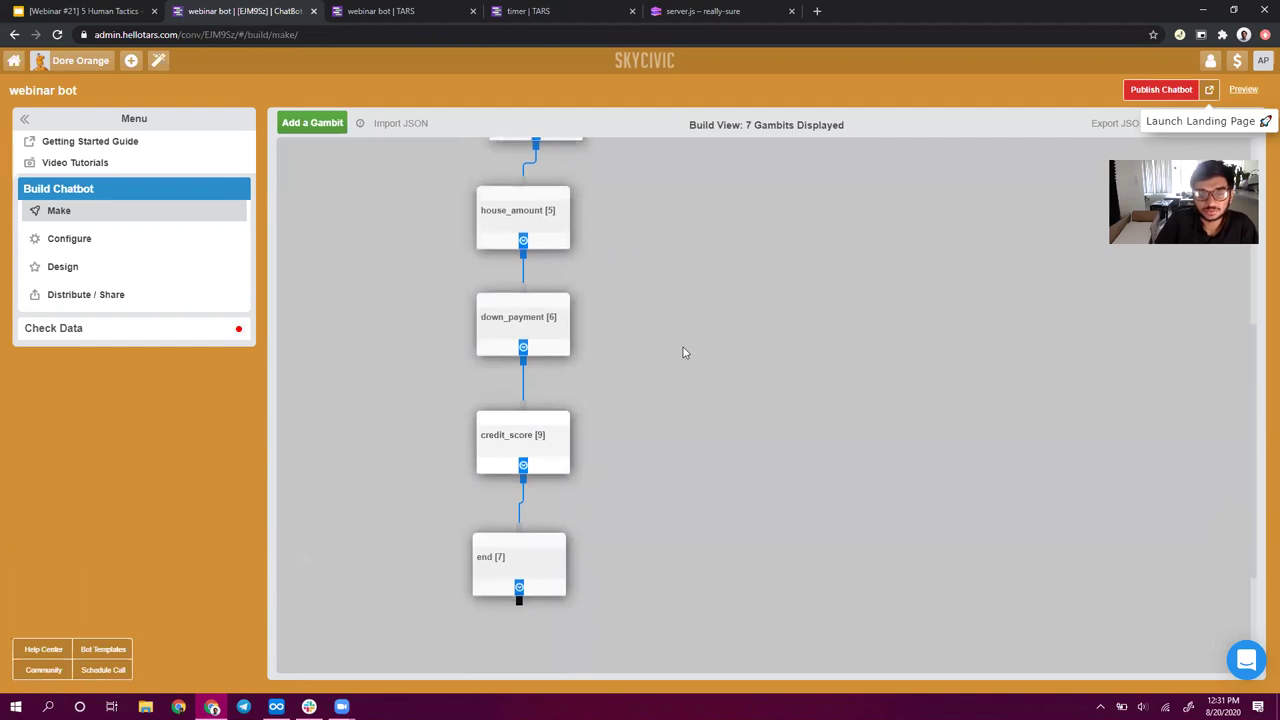
{"action": "scroll", "coordinate": [683, 347], "scroll_direction": "up", "scroll_amount": 2}
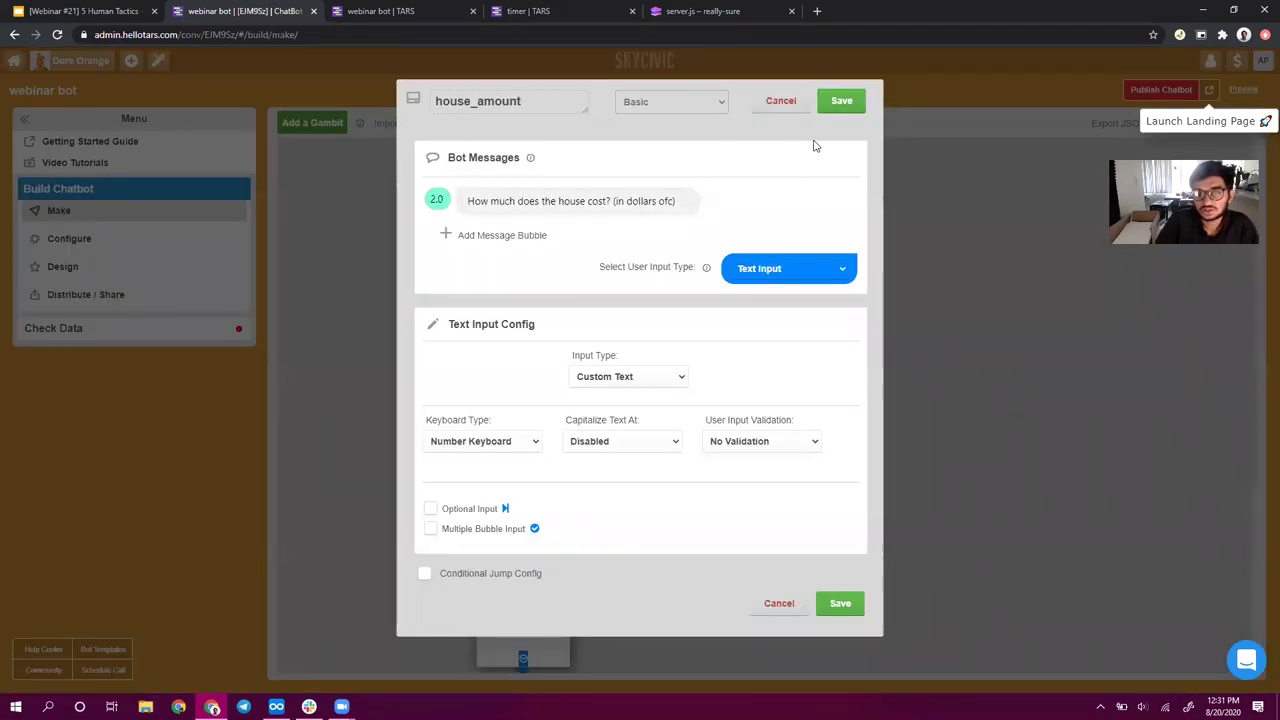
{"action": "left_click", "coordinate": [845, 103]}
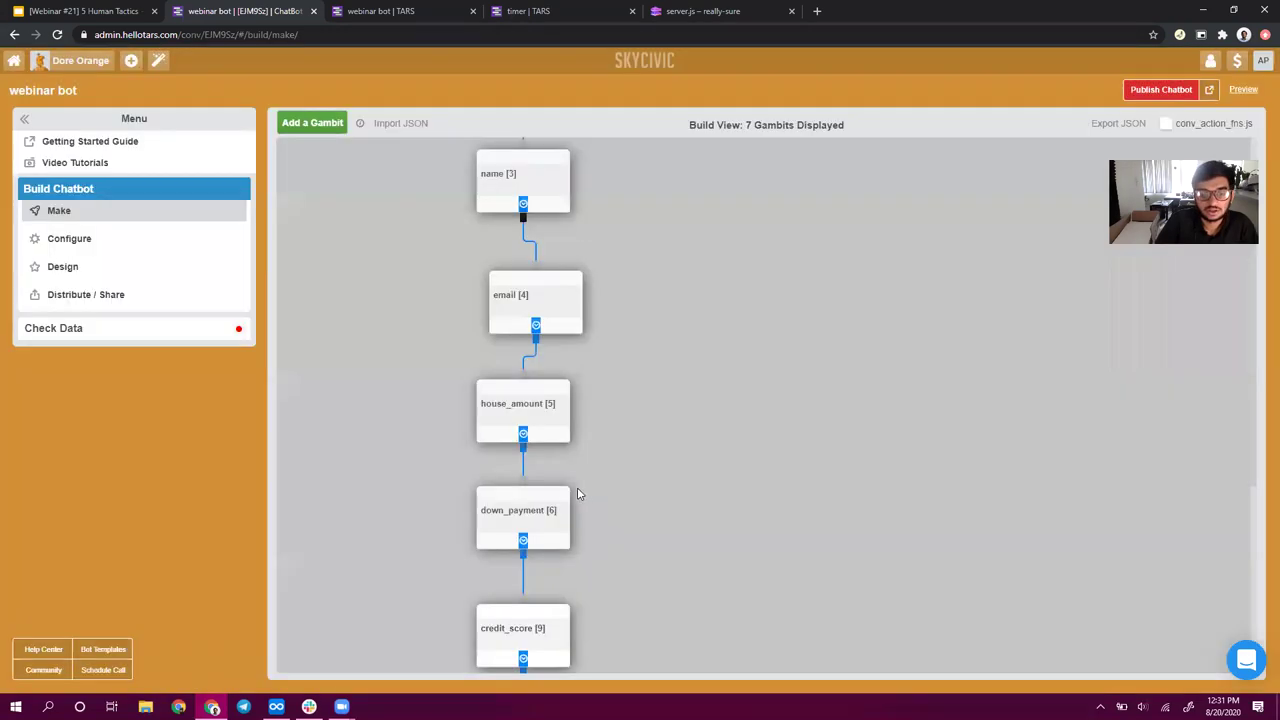
{"action": "left_click", "coordinate": [500, 531]}
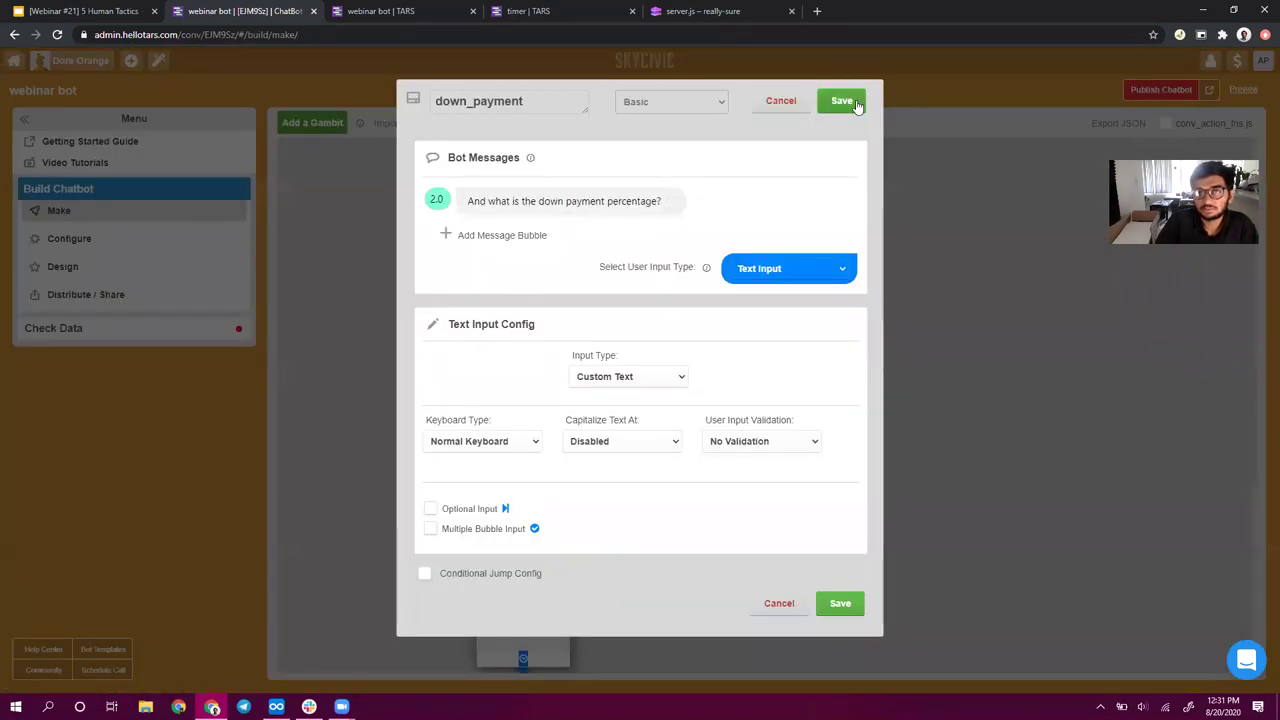
{"action": "left_click", "coordinate": [852, 102]}
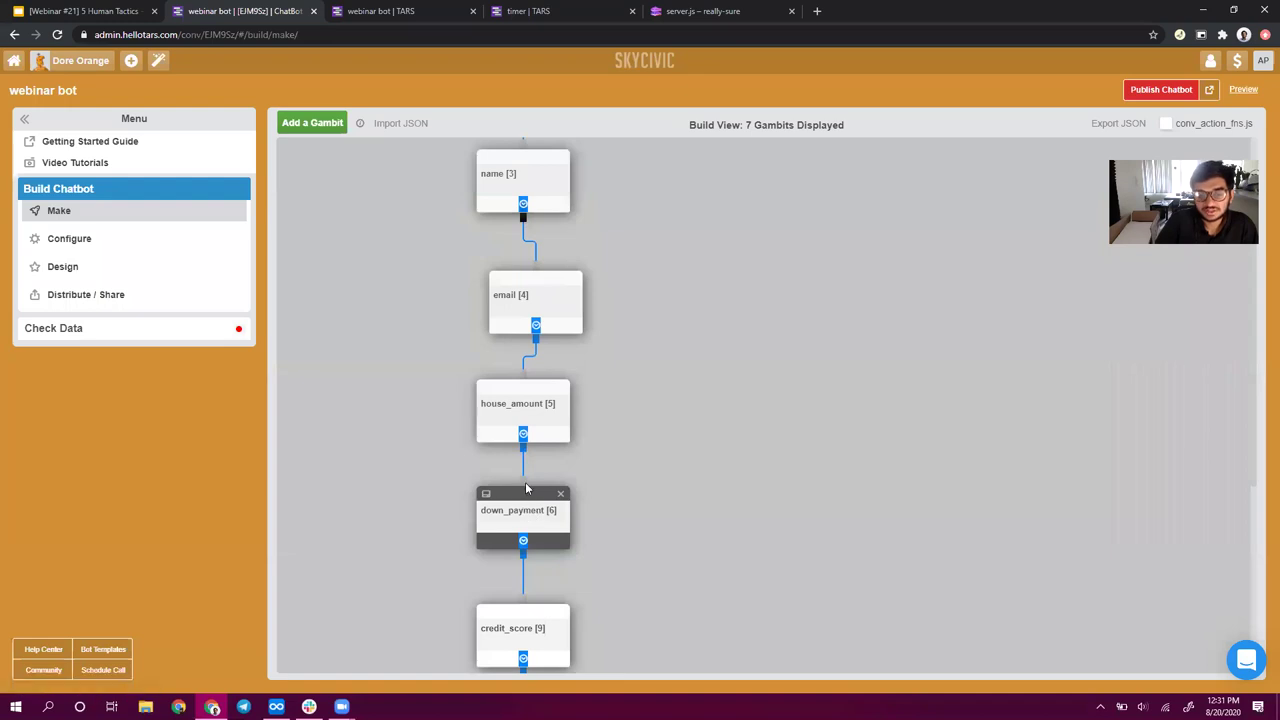
- Rearrange the nodes and relink them as house_amount → credit_score → down_payment
{"action": "mouse_move", "coordinate": [523, 482]}
{"action": "left_mouse_down"}
{"action": "mouse_move", "coordinate": [409, 466]}
{"action": "mouse_move", "coordinate": [310, 501]}
{"action": "left_mouse_up"}
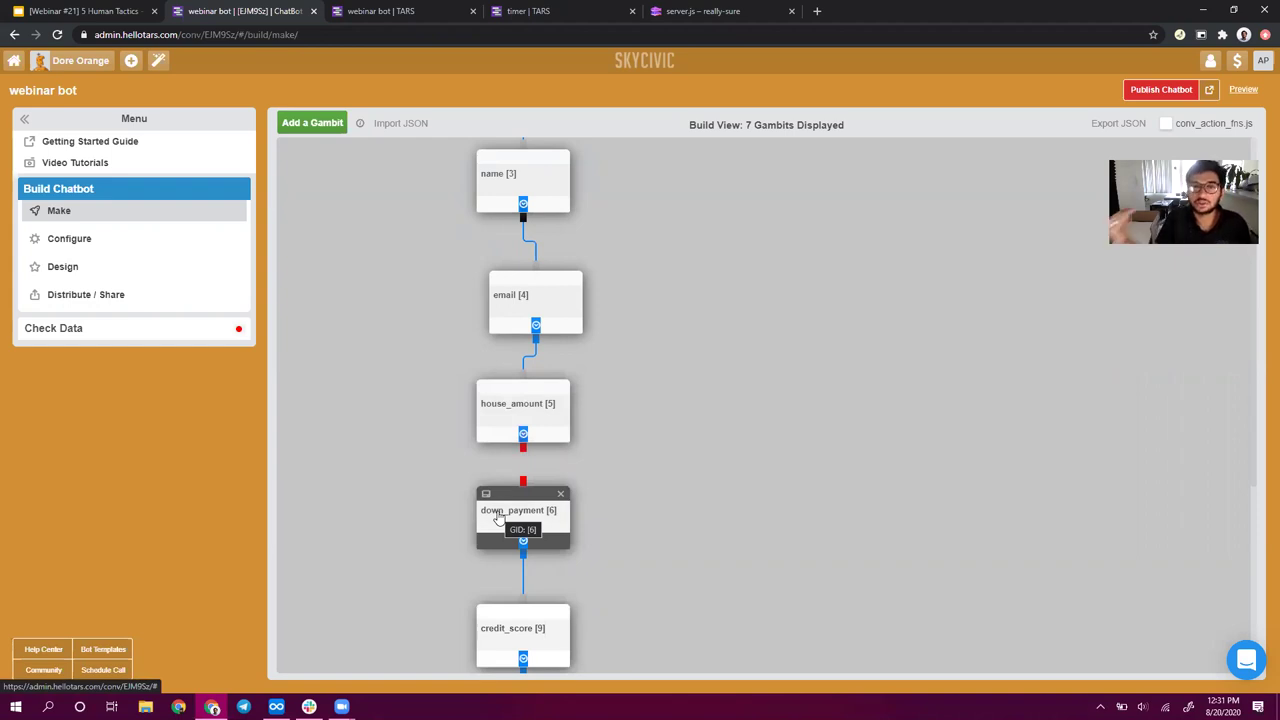
{"action": "left_click_drag", "start_coordinate": [510, 578], "coordinate": [405, 603]}
{"action": "left_click_drag", "start_coordinate": [523, 512], "coordinate": [923, 463]}
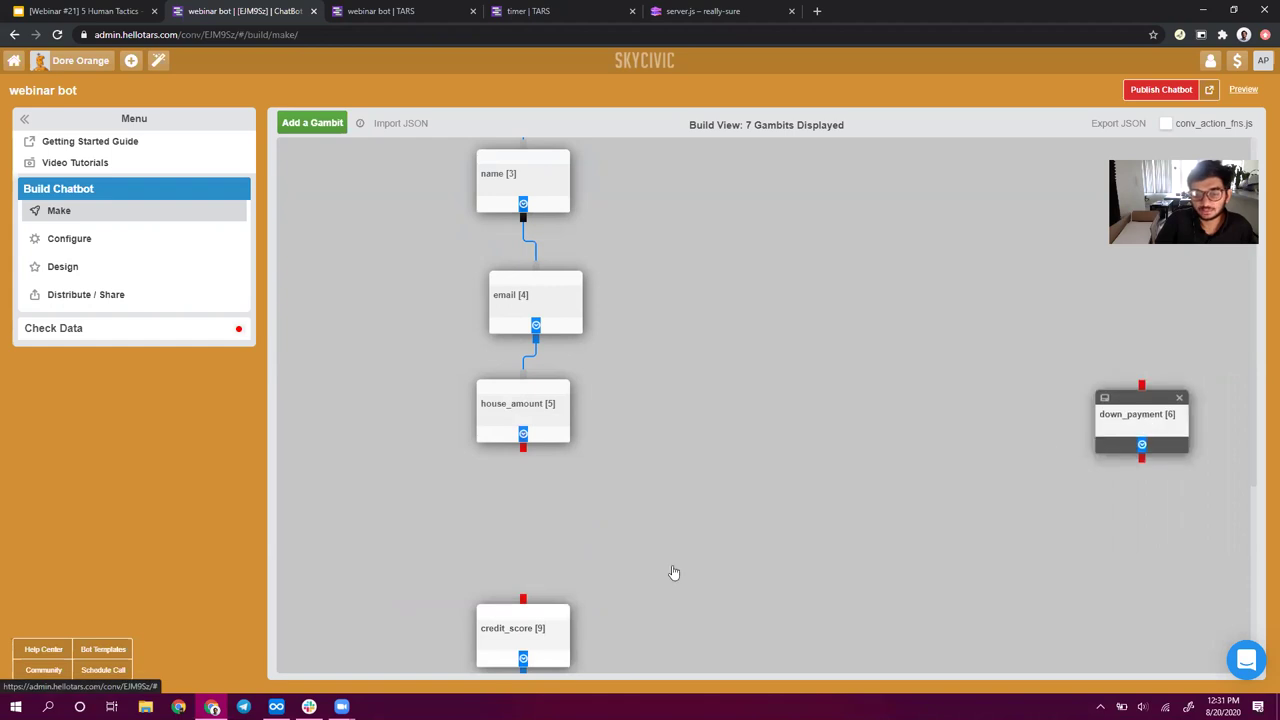
{"action": "scroll", "coordinate": [991, 328], "scroll_direction": "down", "scroll_amount": 3}
{"action": "scroll", "coordinate": [993, 327], "scroll_direction": "up", "scroll_amount": 3}
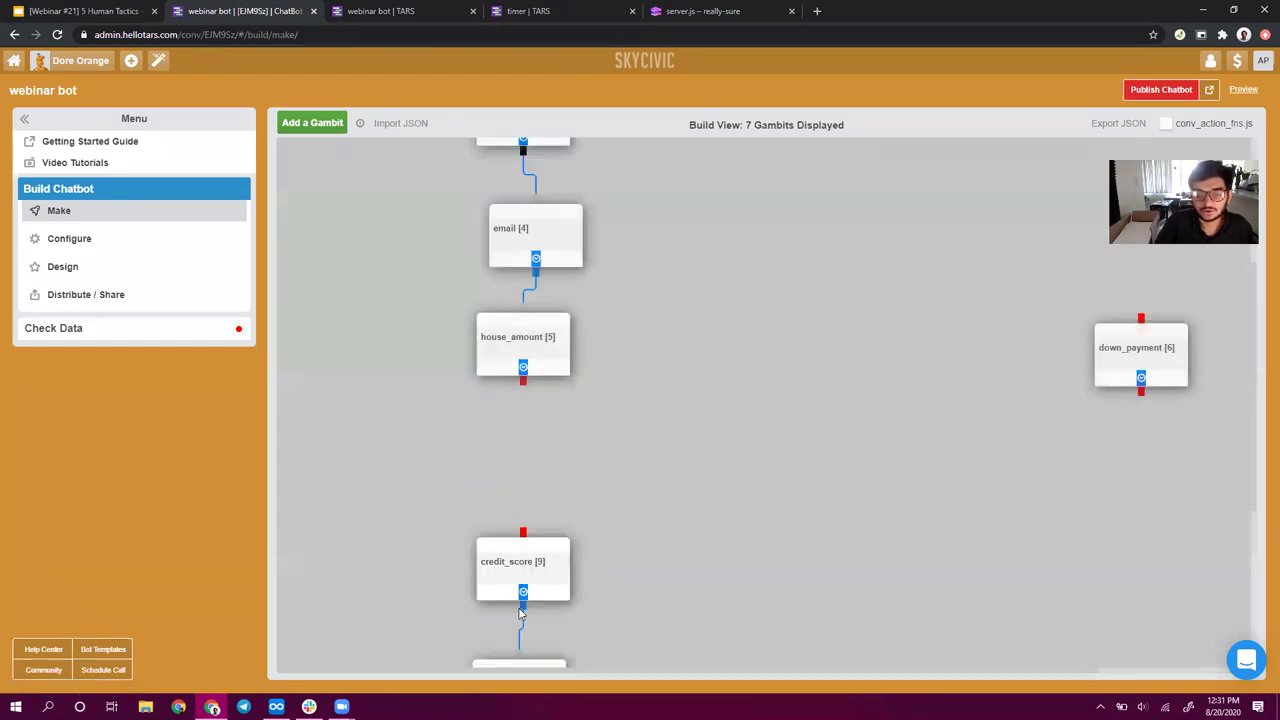
{"action": "left_click_drag", "start_coordinate": [521, 628], "coordinate": [372, 634]}
{"action": "left_click_drag", "start_coordinate": [535, 470], "coordinate": [535, 468]}
{"action": "left_click_drag", "start_coordinate": [1147, 335], "coordinate": [510, 607]}
{"action": "left_click_drag", "start_coordinate": [512, 500], "coordinate": [516, 540]}
{"action": "left_click_drag", "start_coordinate": [516, 604], "coordinate": [520, 662]}
{"action": "left_click_drag", "start_coordinate": [523, 382], "coordinate": [516, 444]}
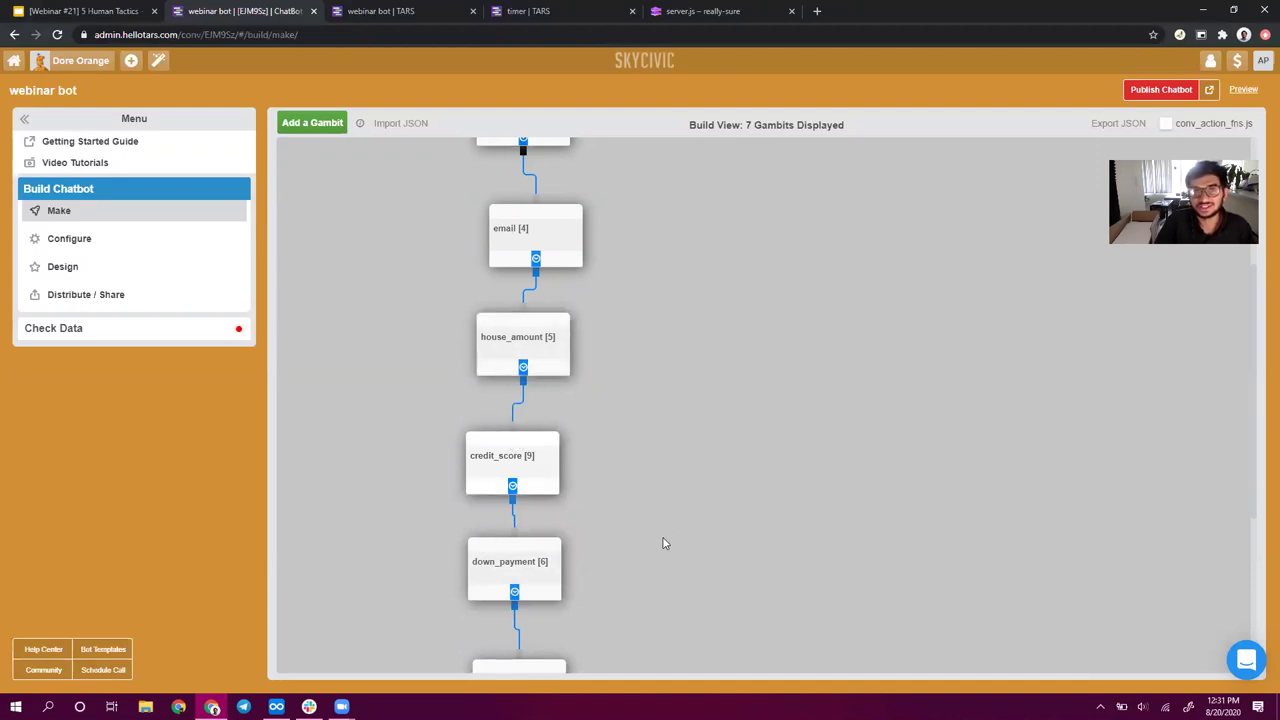
- Reorder the chain to house_amount → down_payment → credit_score, relink it, and open the intro gambit
{"action": "left_click_drag", "start_coordinate": [513, 498], "coordinate": [421, 526]}
{"action": "left_click_drag", "start_coordinate": [510, 432], "coordinate": [412, 395]}
{"action": "left_click_drag", "start_coordinate": [505, 457], "coordinate": [723, 454]}
{"action": "left_click_drag", "start_coordinate": [518, 656], "coordinate": [502, 650]}
{"action": "left_click_drag", "start_coordinate": [510, 561], "coordinate": [519, 434]}
{"action": "left_click_drag", "start_coordinate": [725, 455], "coordinate": [513, 565]}
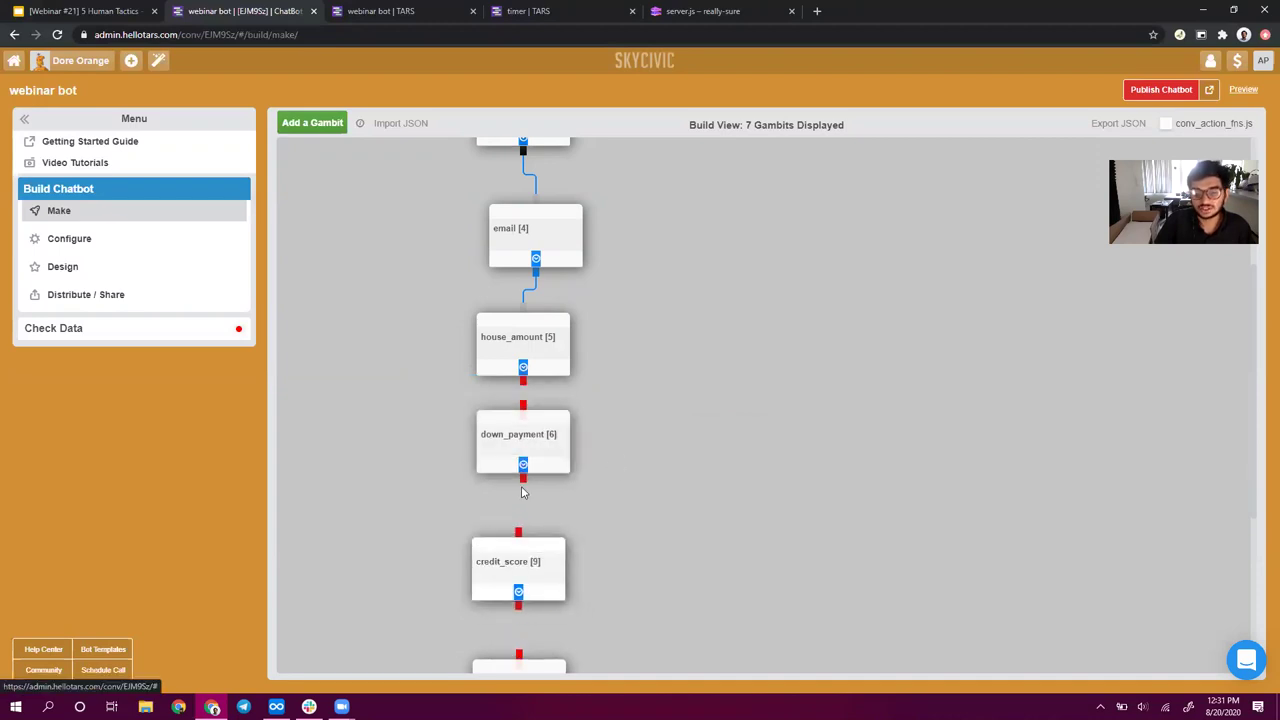
{"action": "left_click_drag", "start_coordinate": [523, 480], "coordinate": [519, 545]}
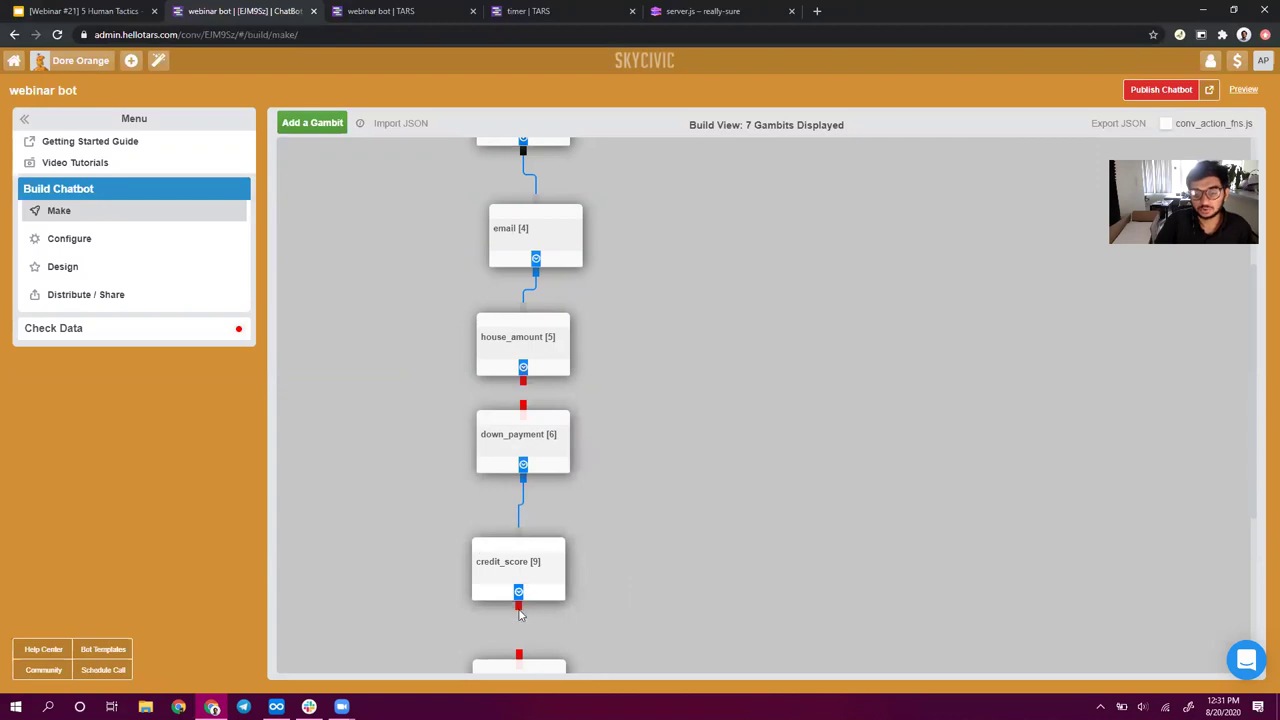
{"action": "left_click_drag", "start_coordinate": [518, 593], "coordinate": [519, 662]}
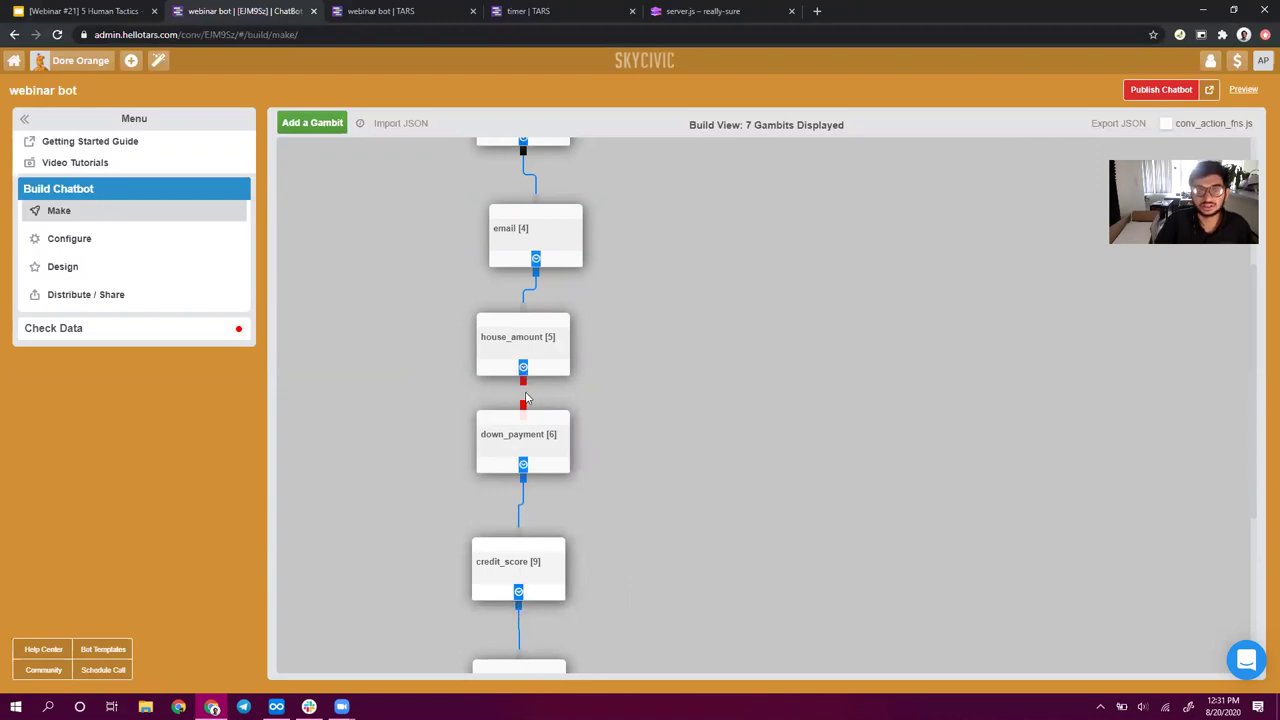
{"action": "left_click_drag", "start_coordinate": [523, 385], "coordinate": [525, 418]}
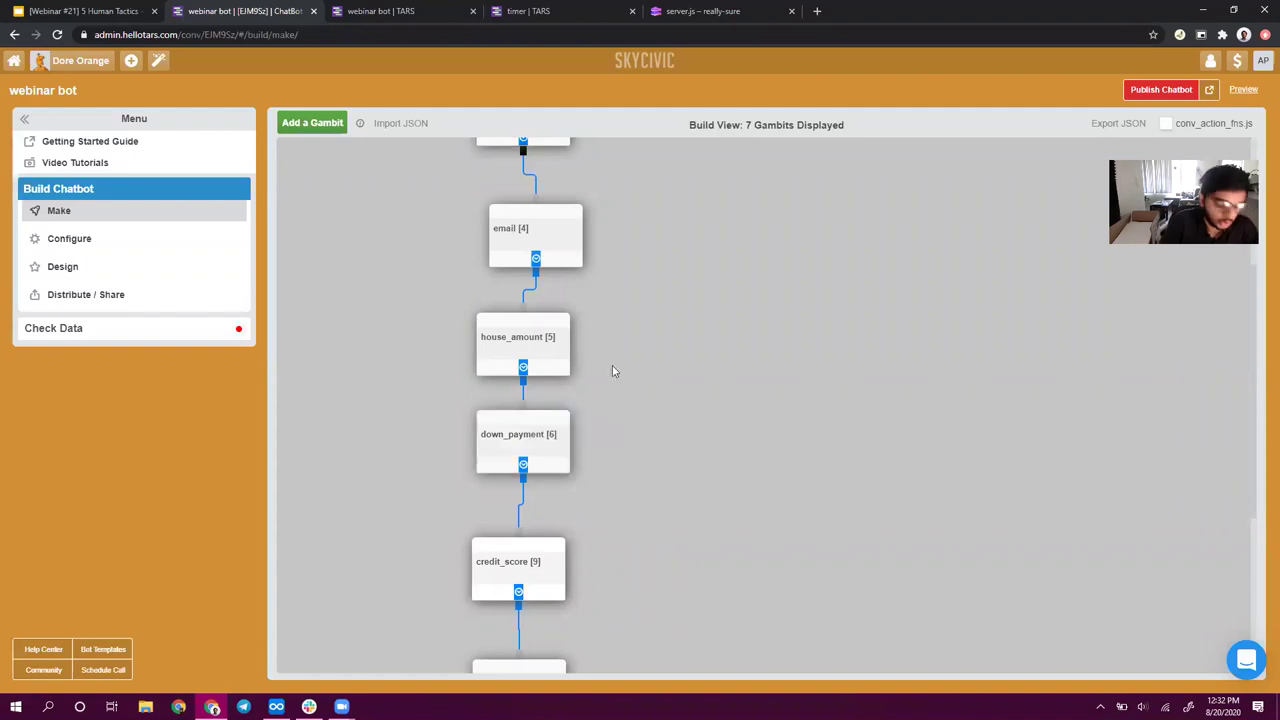
{"action": "scroll", "coordinate": [700, 441], "scroll_direction": "up", "scroll_amount": 3}
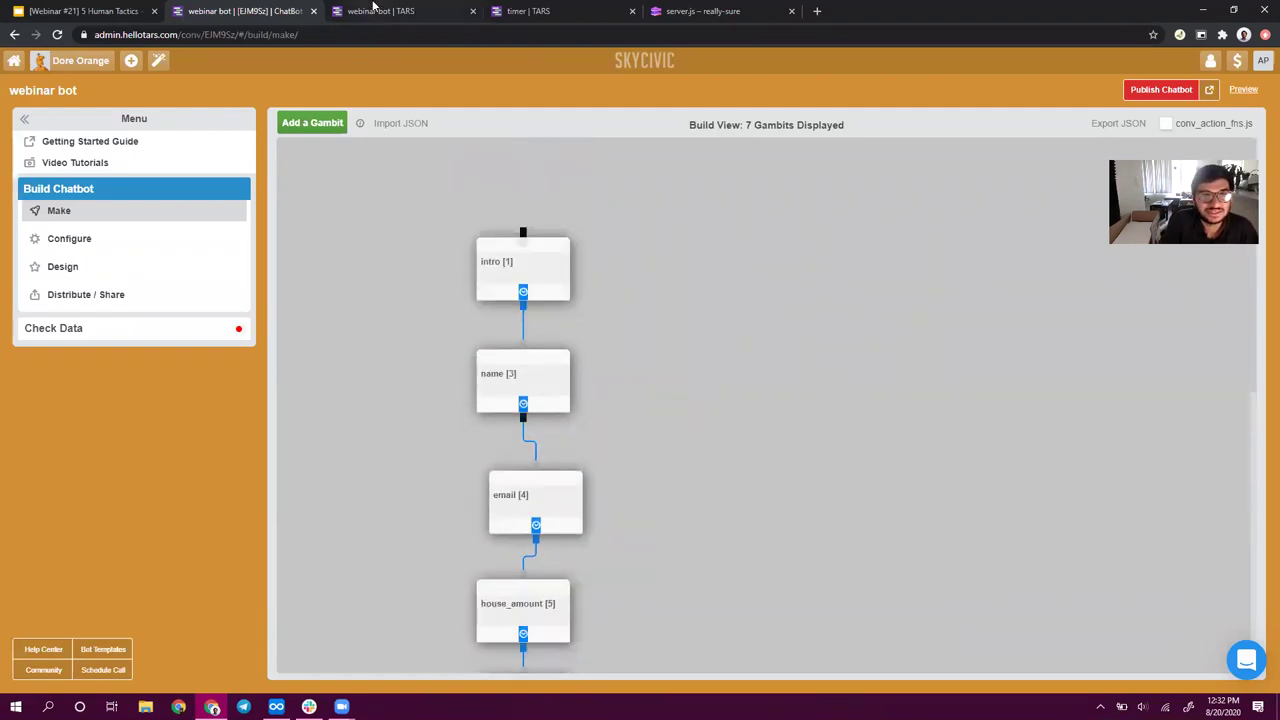
{"action": "left_click", "coordinate": [545, 277]}
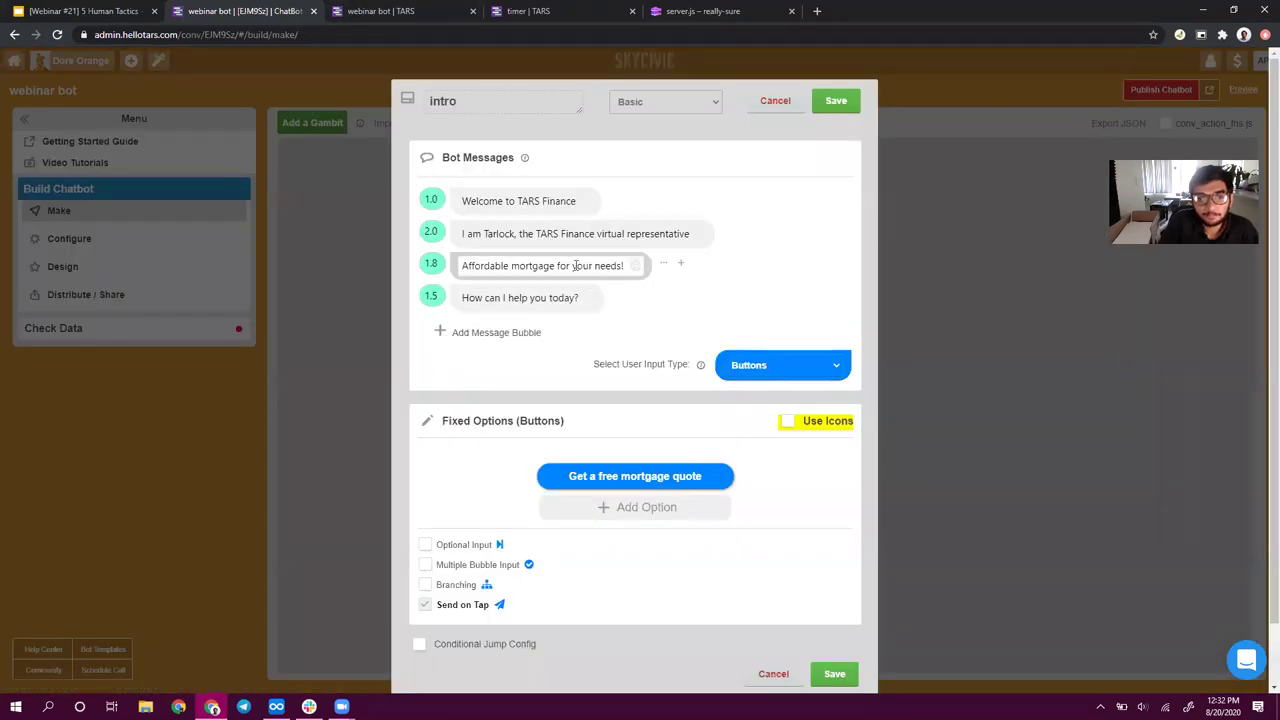
- Check the text of the first three intro messages, then go to the live chatbot preview
{"action": "left_click", "coordinate": [488, 204]}
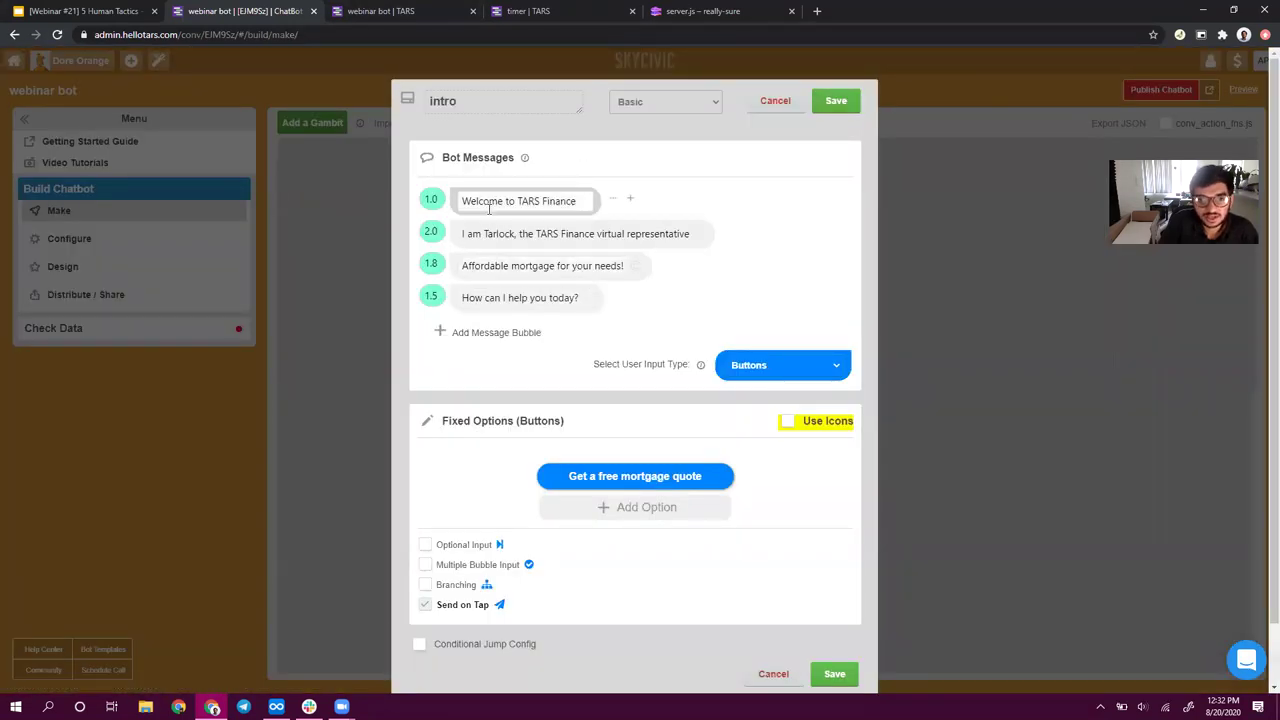
{"action": "double_click", "coordinate": [488, 206]}
{"action": "left_click", "coordinate": [516, 233]}
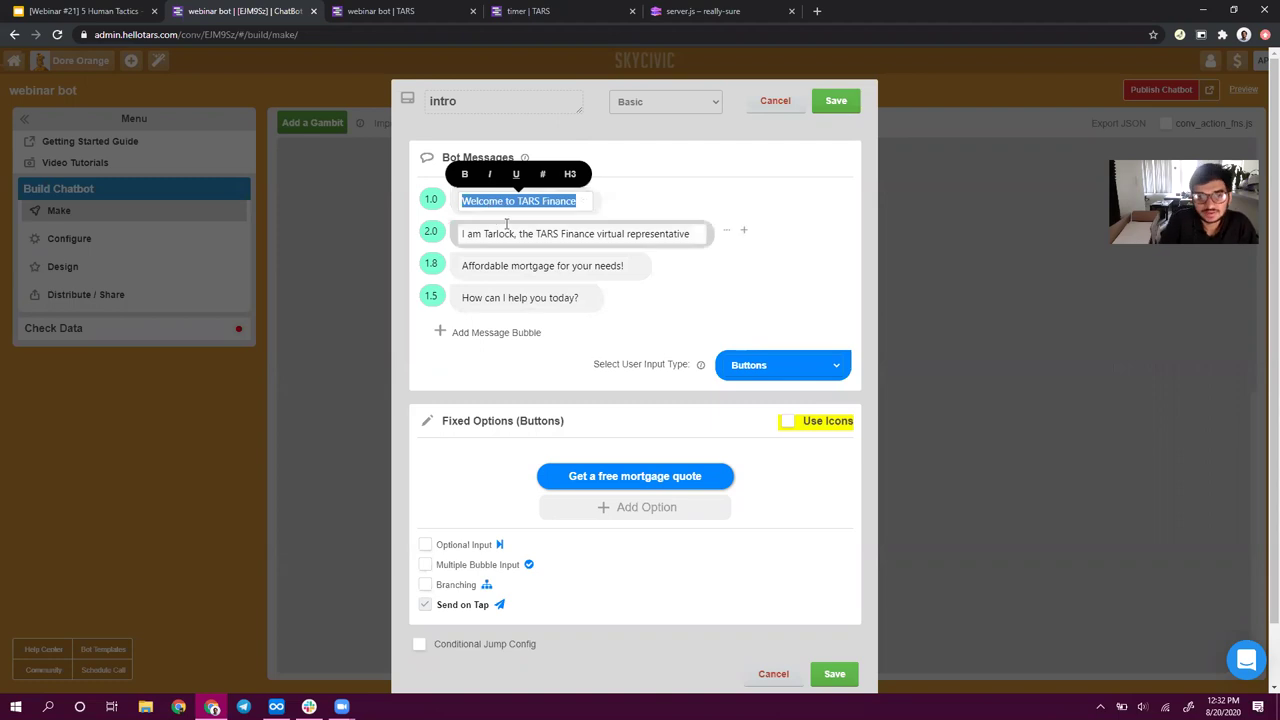
{"action": "triple_click", "coordinate": [613, 240]}
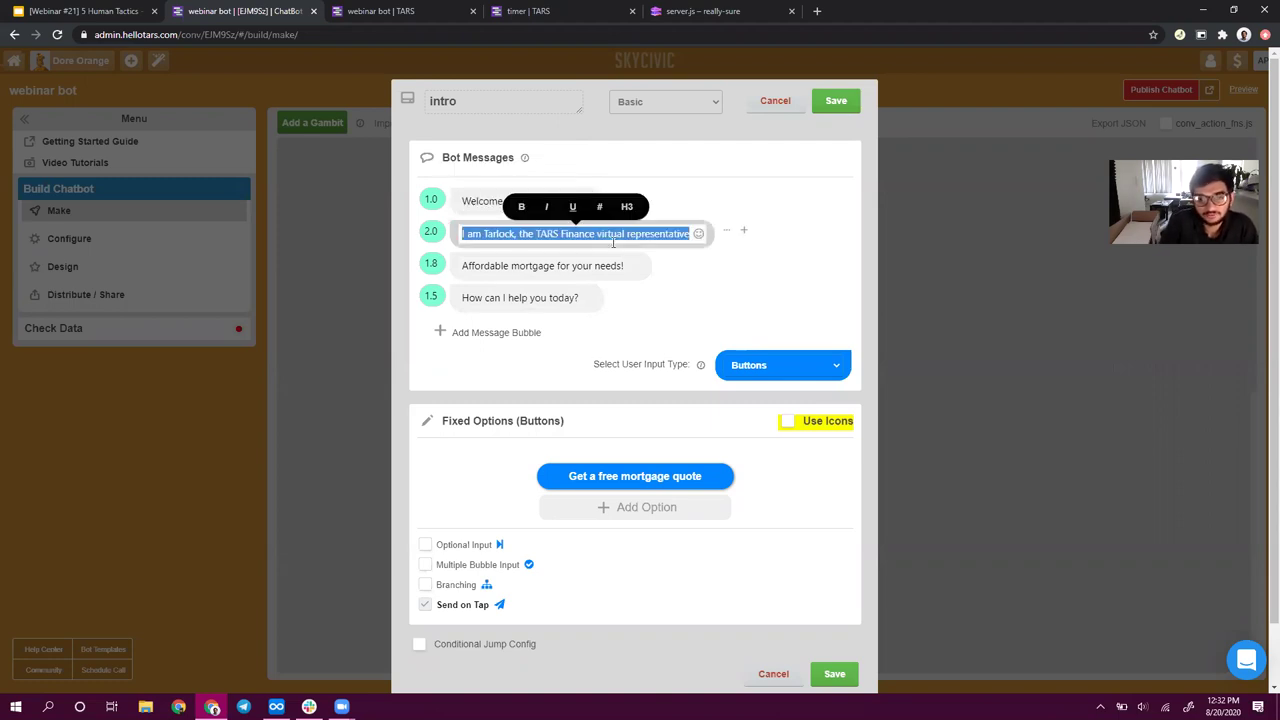
{"action": "left_click", "coordinate": [505, 265]}
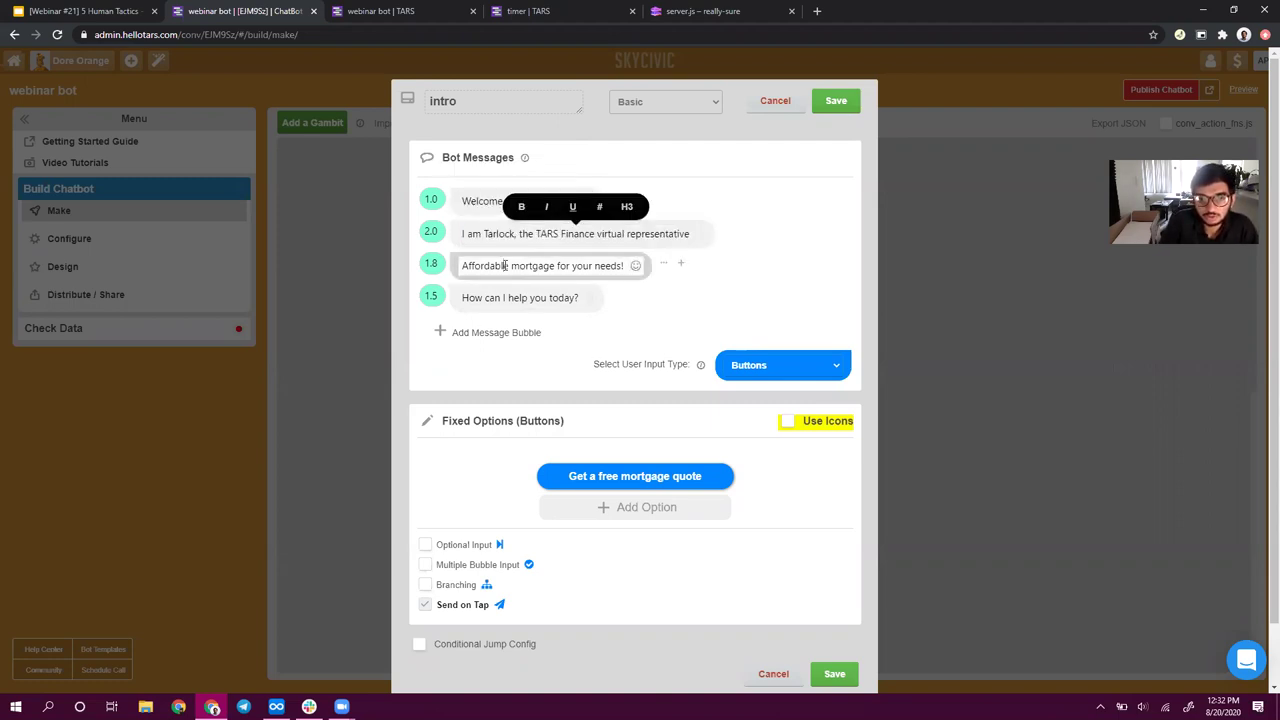
{"action": "triple_click", "coordinate": [505, 265]}
{"action": "left_click", "coordinate": [395, 11]}
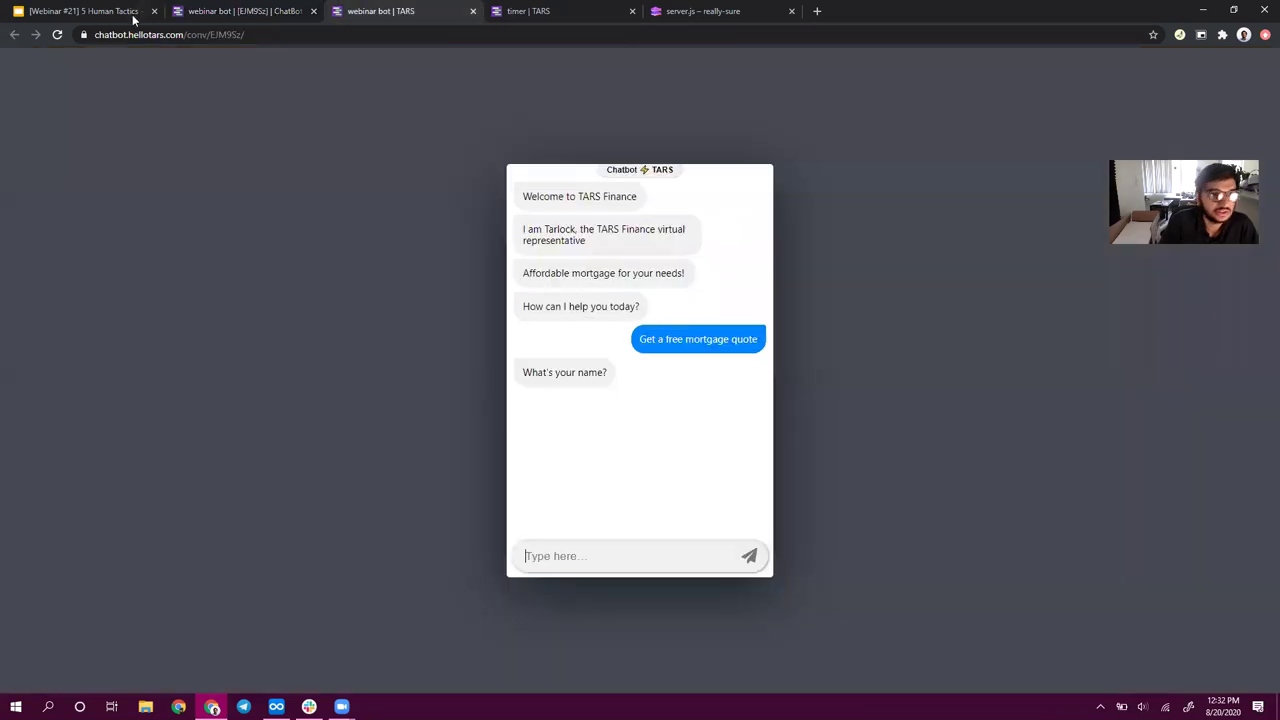
- Reload the chatbot preview and reread the Tarlock and Affordable mortgage intro messages before returning to the editor
{"action": "left_click", "coordinate": [57, 34]}
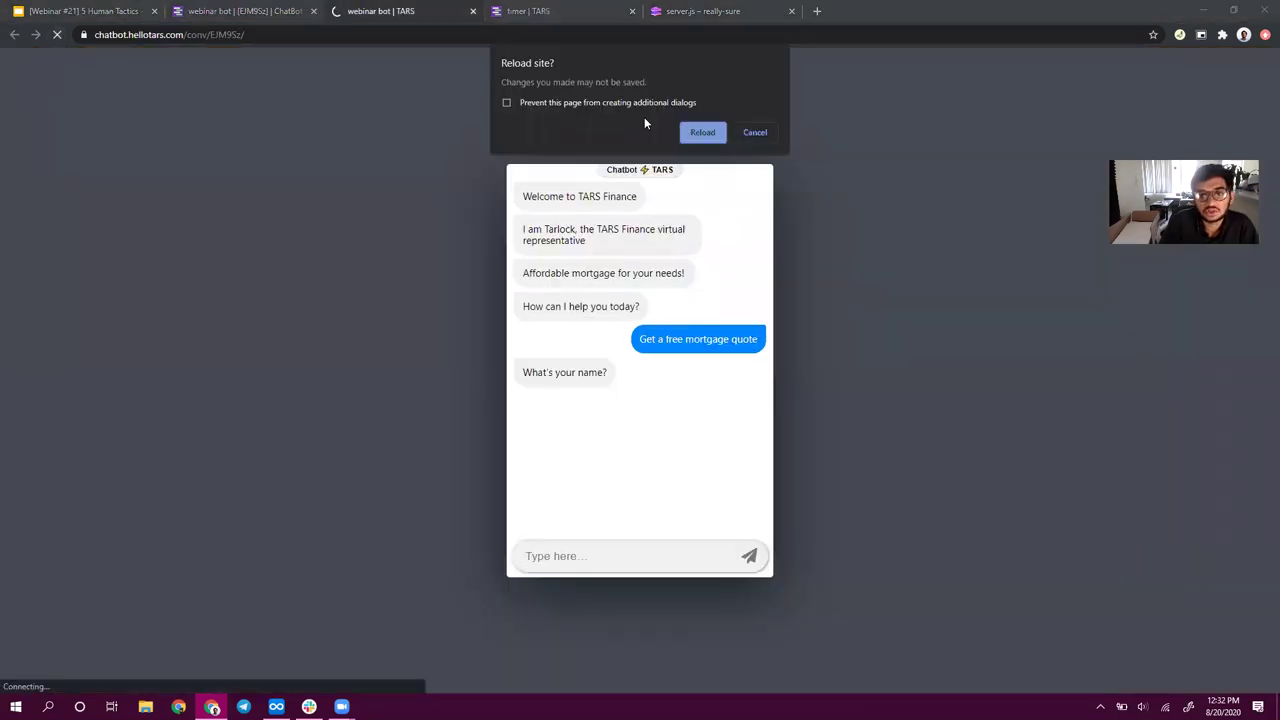
{"action": "left_click", "coordinate": [697, 136]}
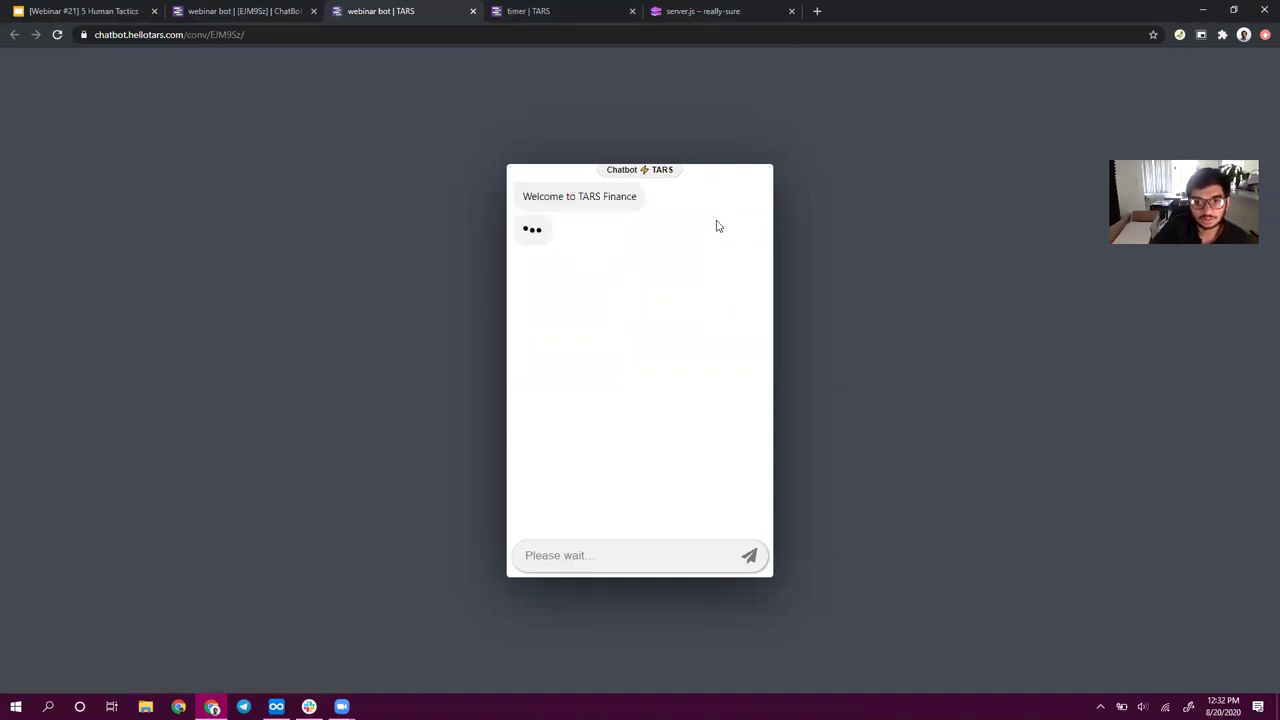
{"action": "triple_click", "coordinate": [572, 244]}
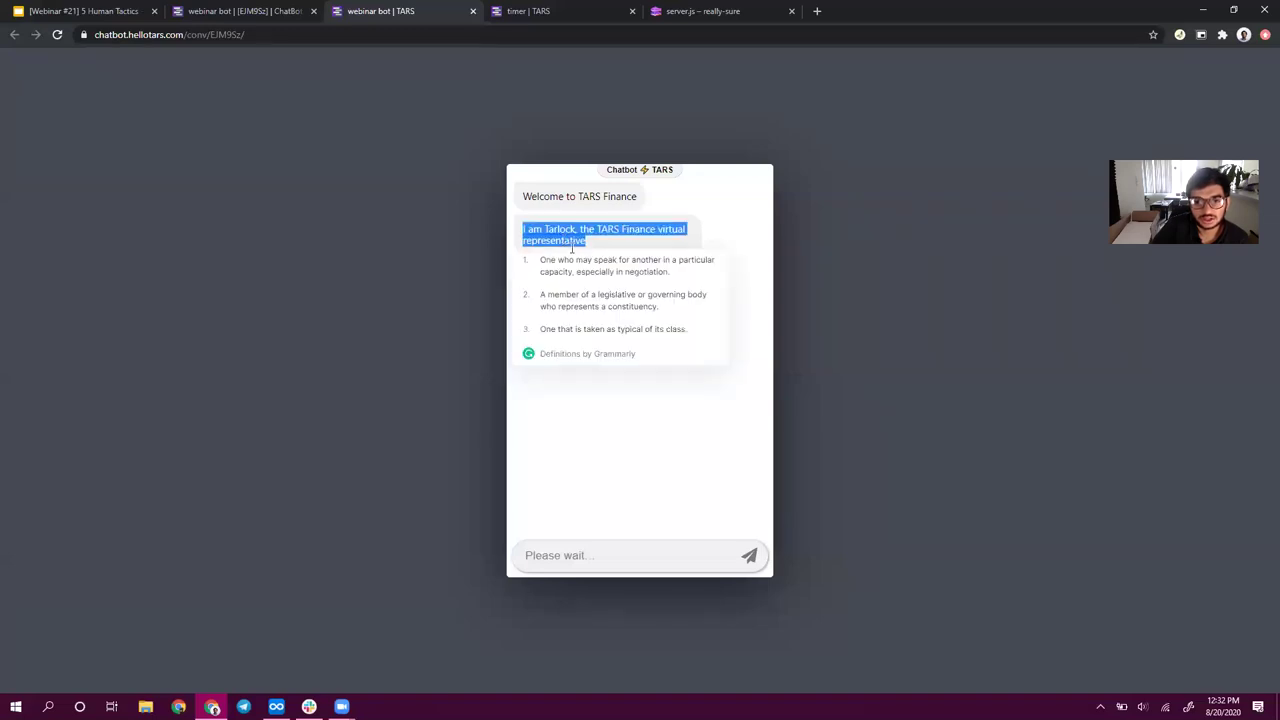
{"action": "left_click", "coordinate": [854, 256]}
{"action": "triple_click", "coordinate": [569, 277]}
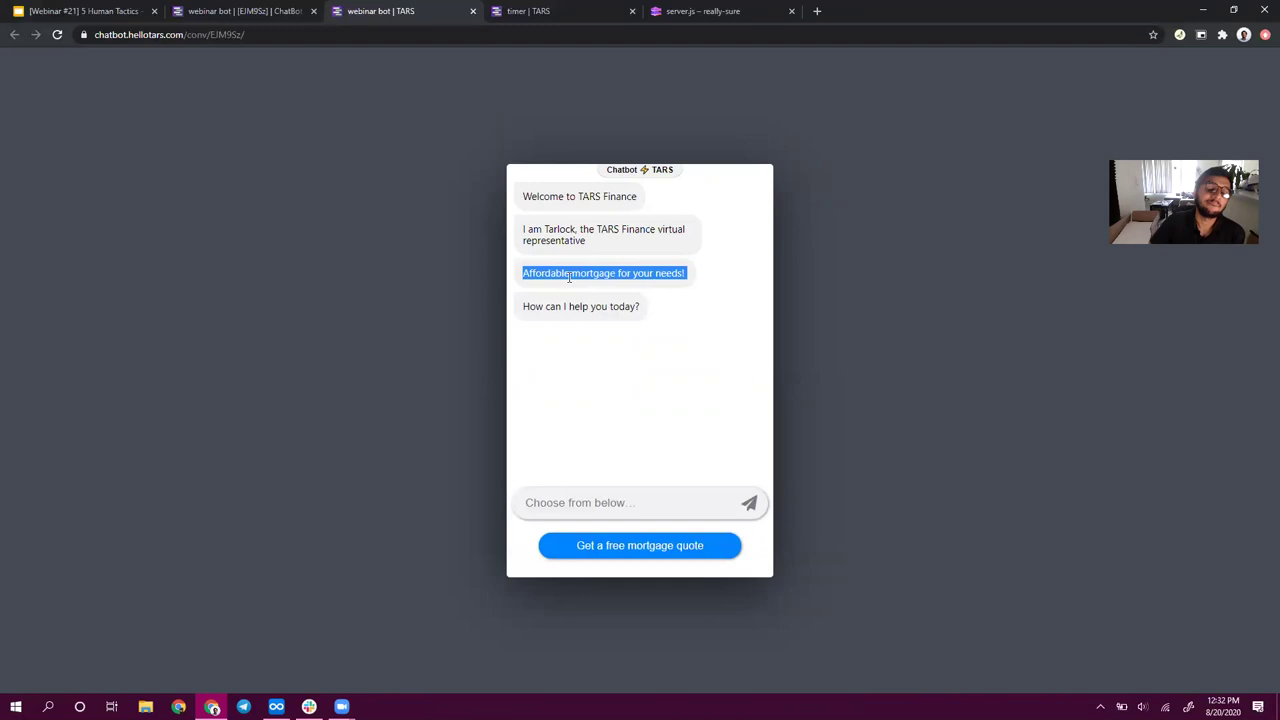
{"action": "triple_click", "coordinate": [569, 277]}
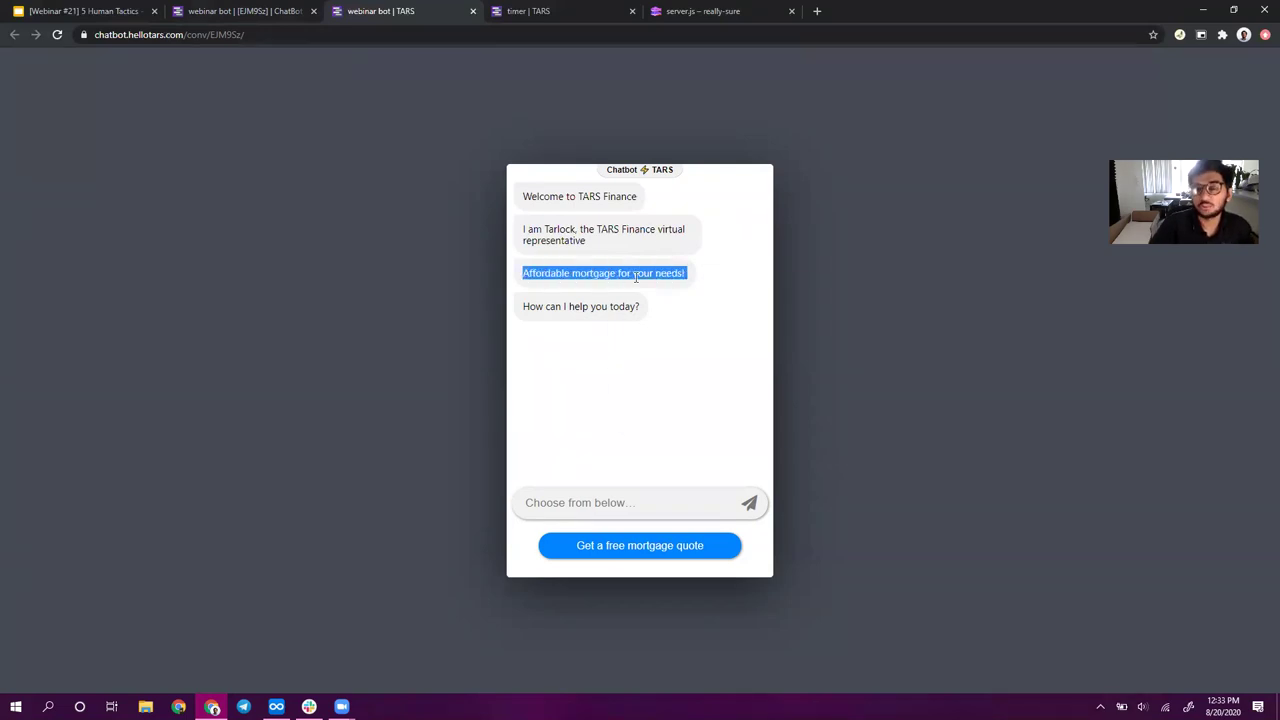
{"action": "triple_click", "coordinate": [635, 278]}
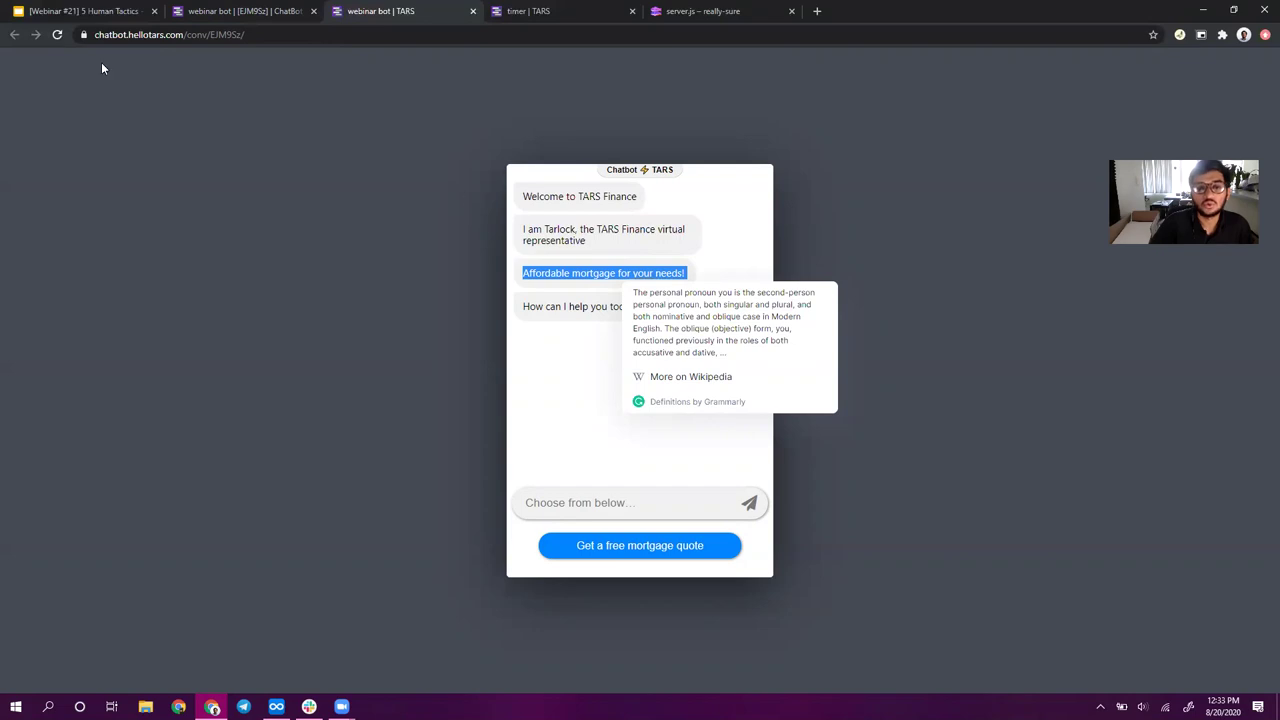
{"action": "left_click", "coordinate": [246, 10]}
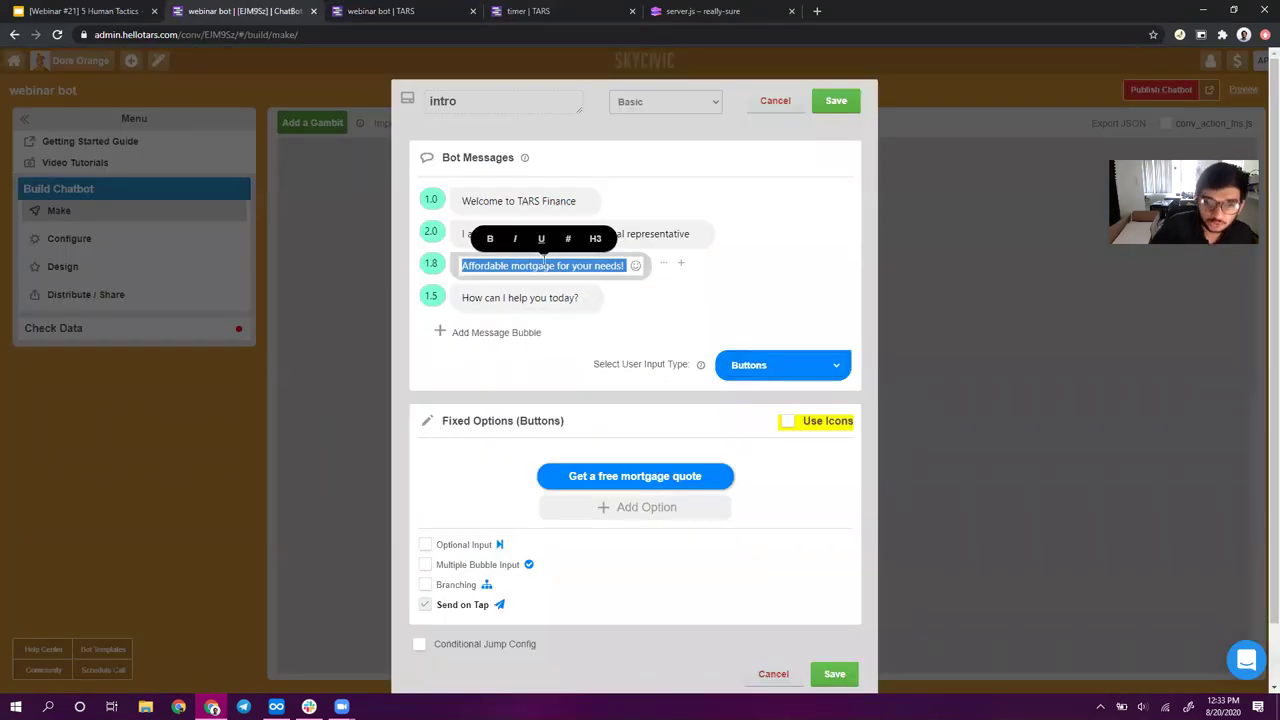
- Rewrite the third intro message to 'We offer affordable mortgage for your needs!'
{"action": "left_click", "coordinate": [544, 263]}
{"action": "triple_click", "coordinate": [545, 265]}
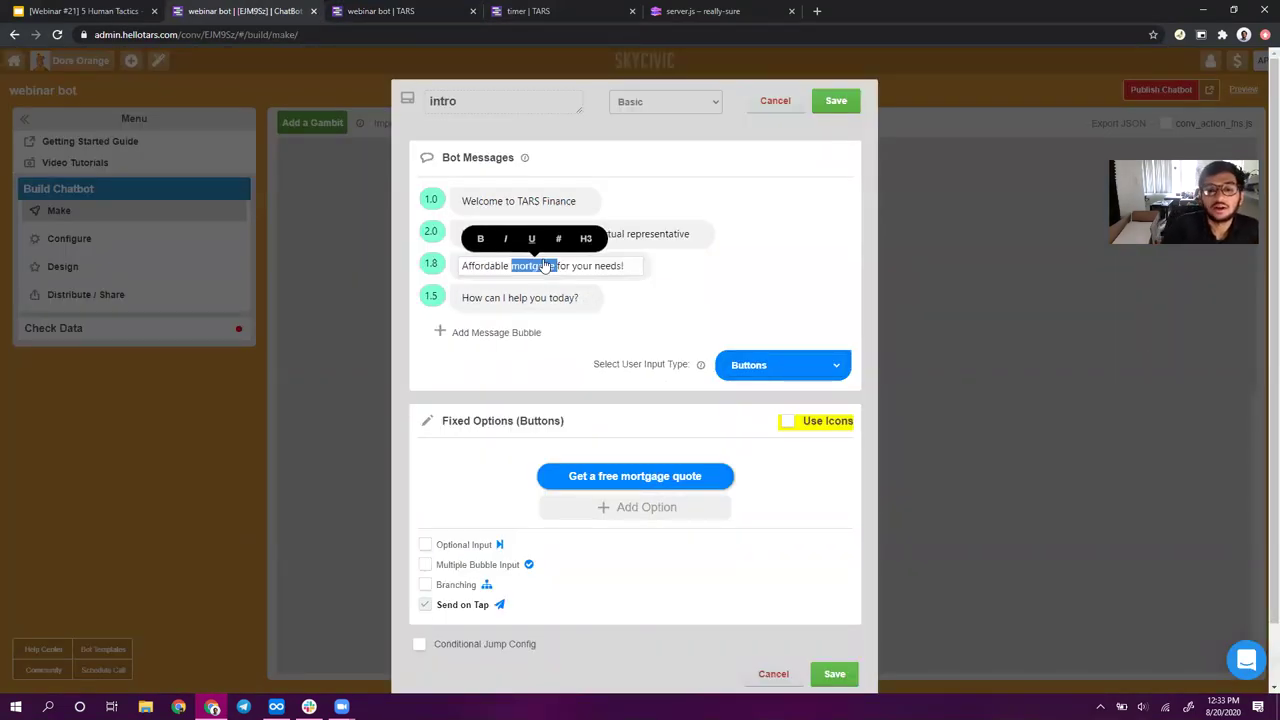
{"action": "left_click", "coordinate": [468, 264]}
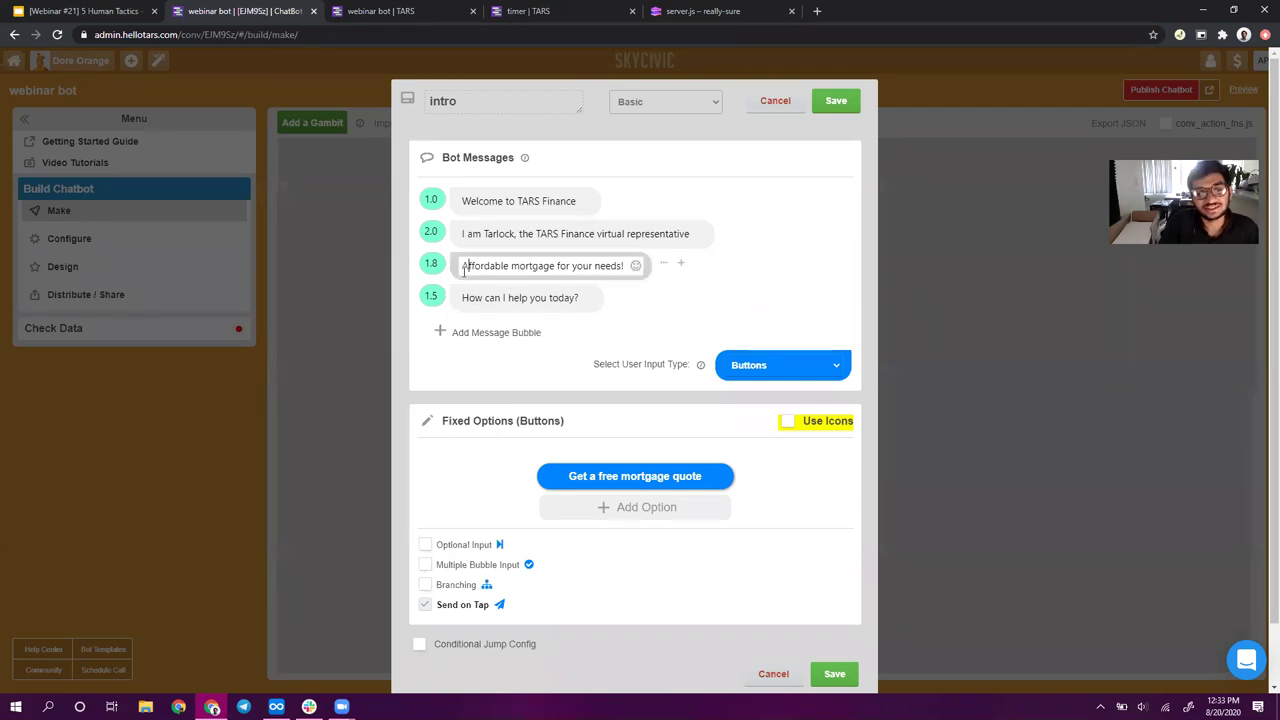
{"action": "type", "text": "We io"}
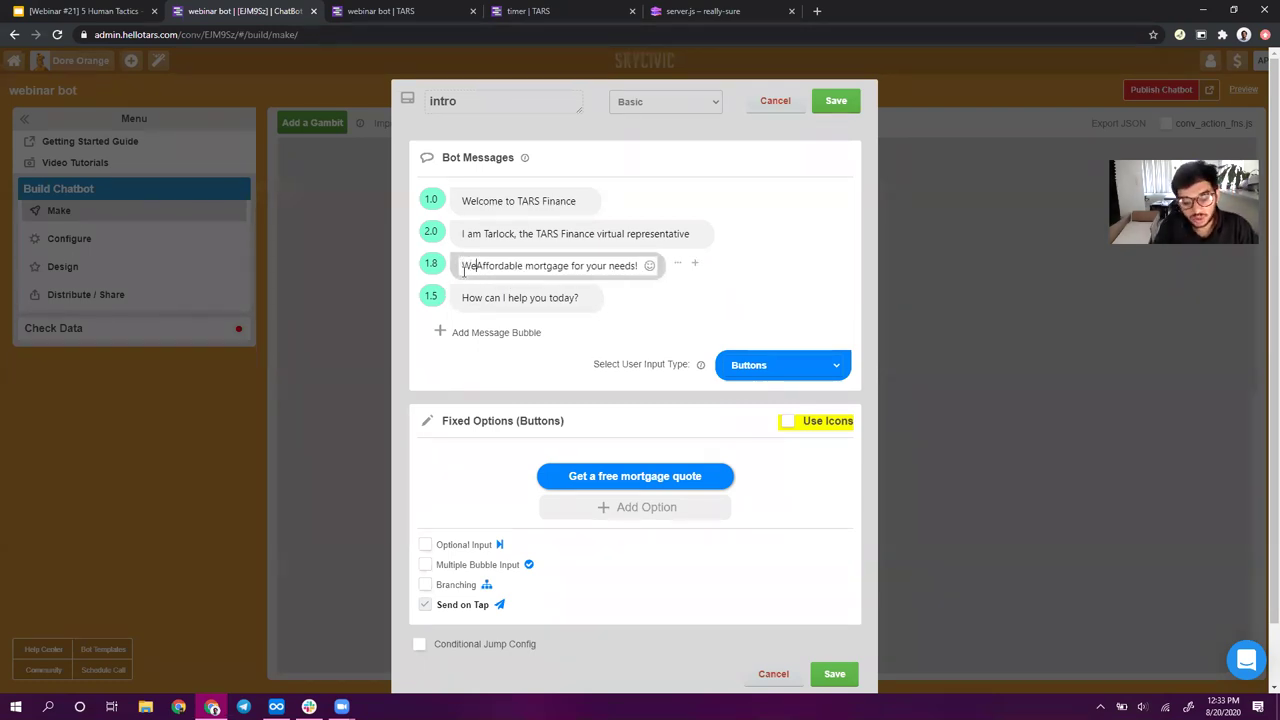
{"action": "key", "text": "BackSpace"}
{"action": "key", "text": "BackSpace"}
{"action": "type", "text": "offer"}
{"action": "key", "text": "Delete"}
{"action": "type", "text": "a"}
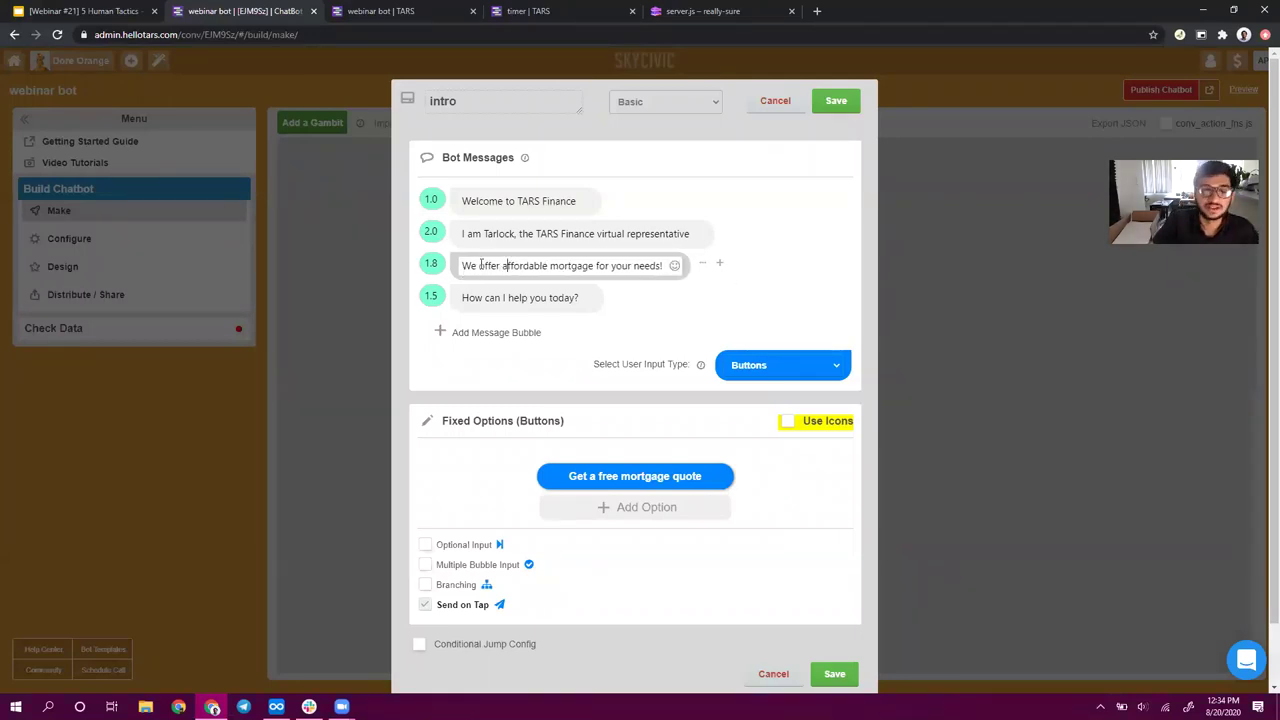
{"action": "left_click_drag", "start_coordinate": [499, 265], "coordinate": [442, 266]}
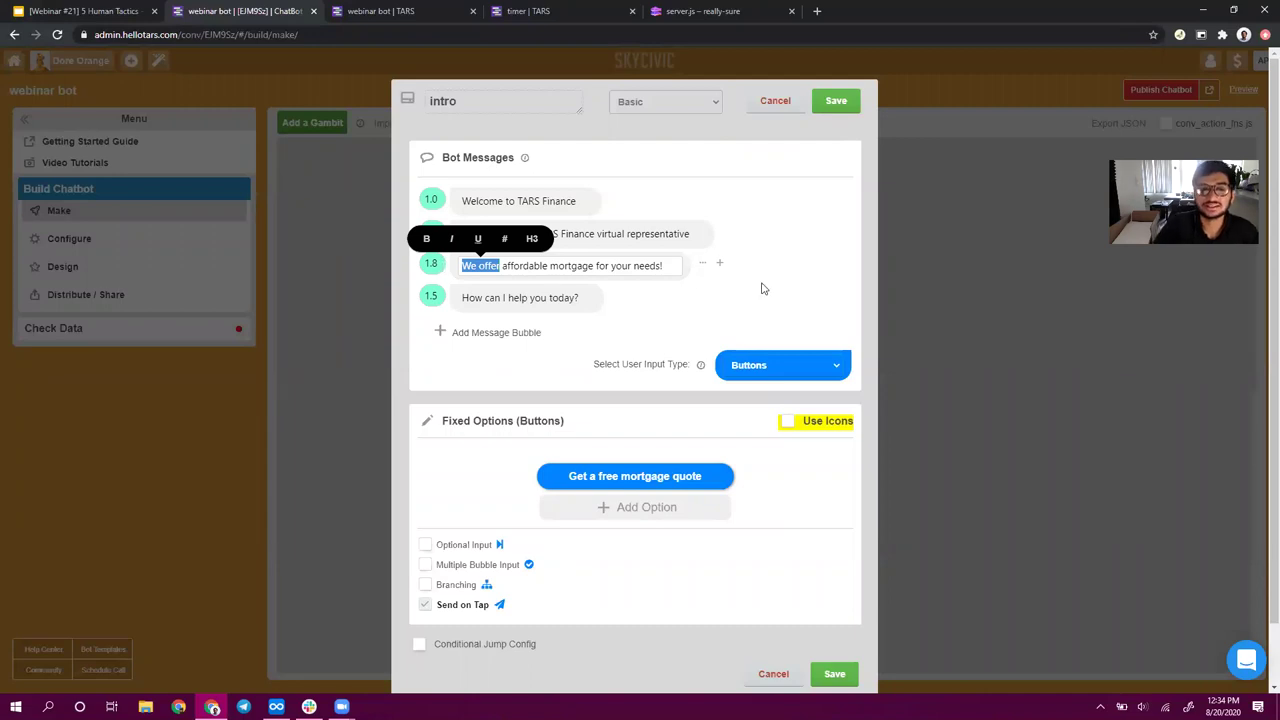
{"action": "left_click", "coordinate": [648, 266]}
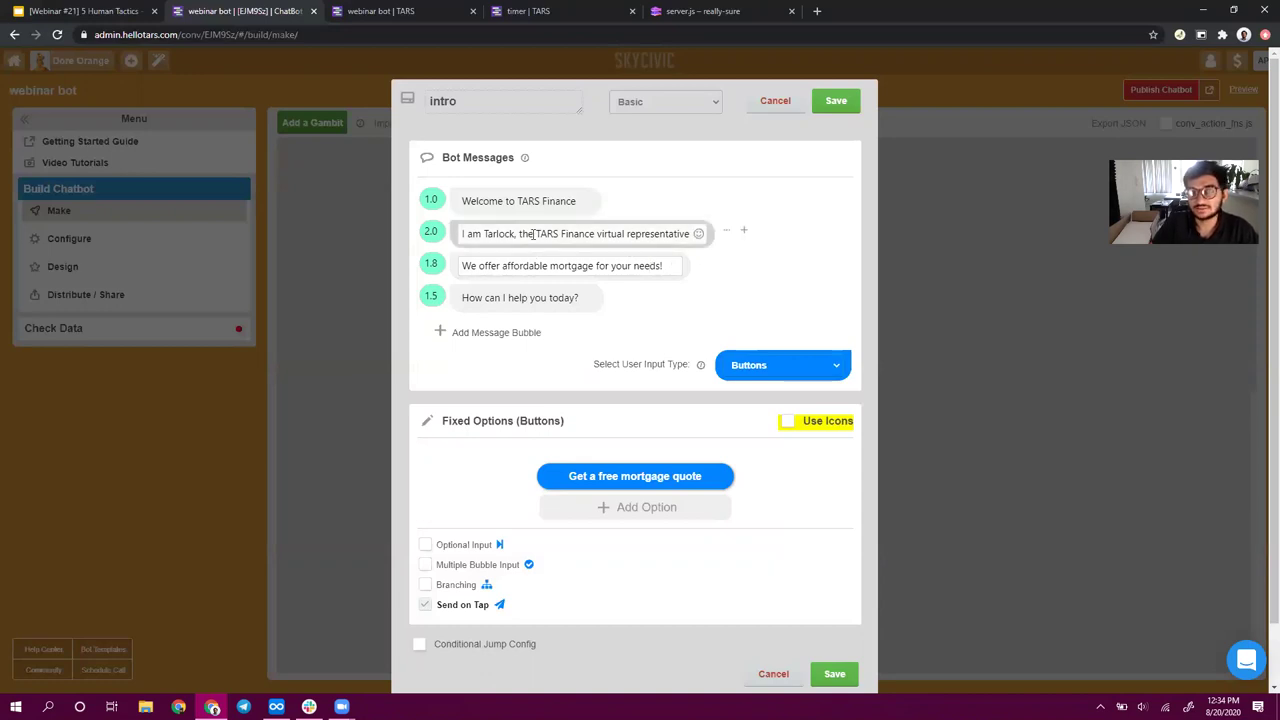
- Check the revised message, save the intro gambit, and return to the gambit flow
{"action": "left_click", "coordinate": [463, 266]}
{"action": "left_click_drag", "start_coordinate": [485, 268], "coordinate": [574, 275]}
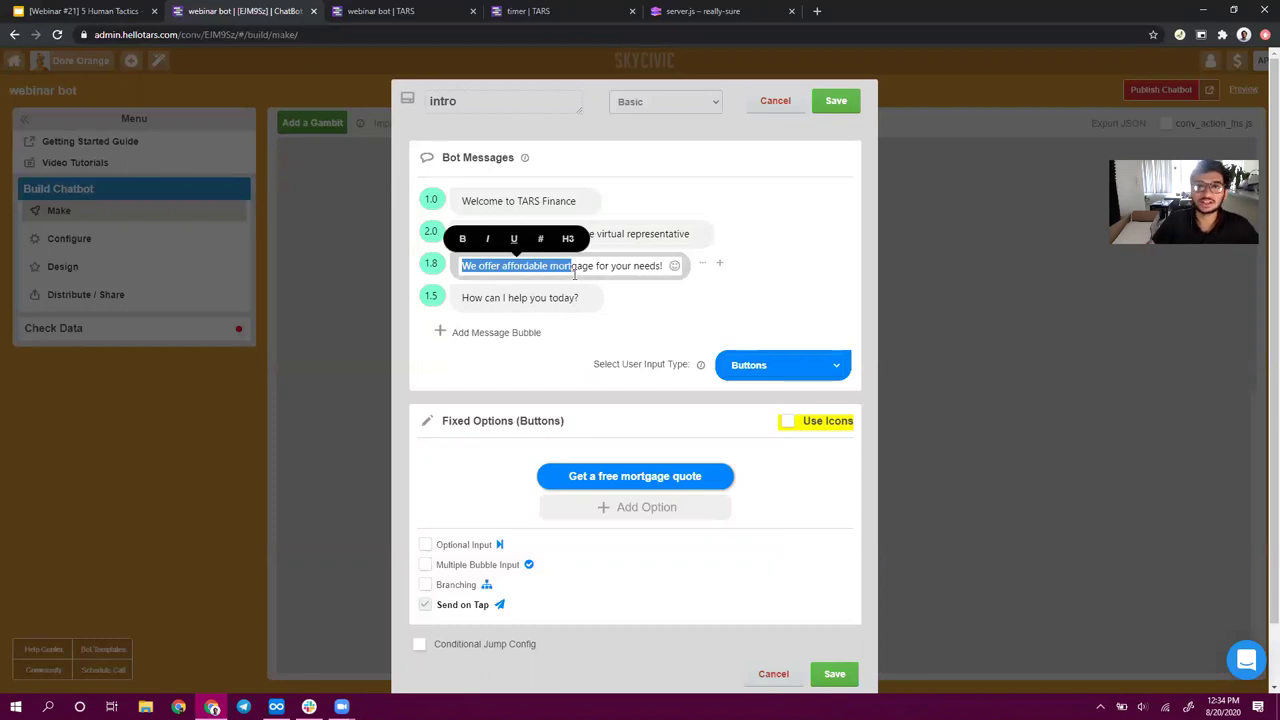
{"action": "double_click", "coordinate": [643, 265]}
{"action": "triple_click", "coordinate": [643, 265]}
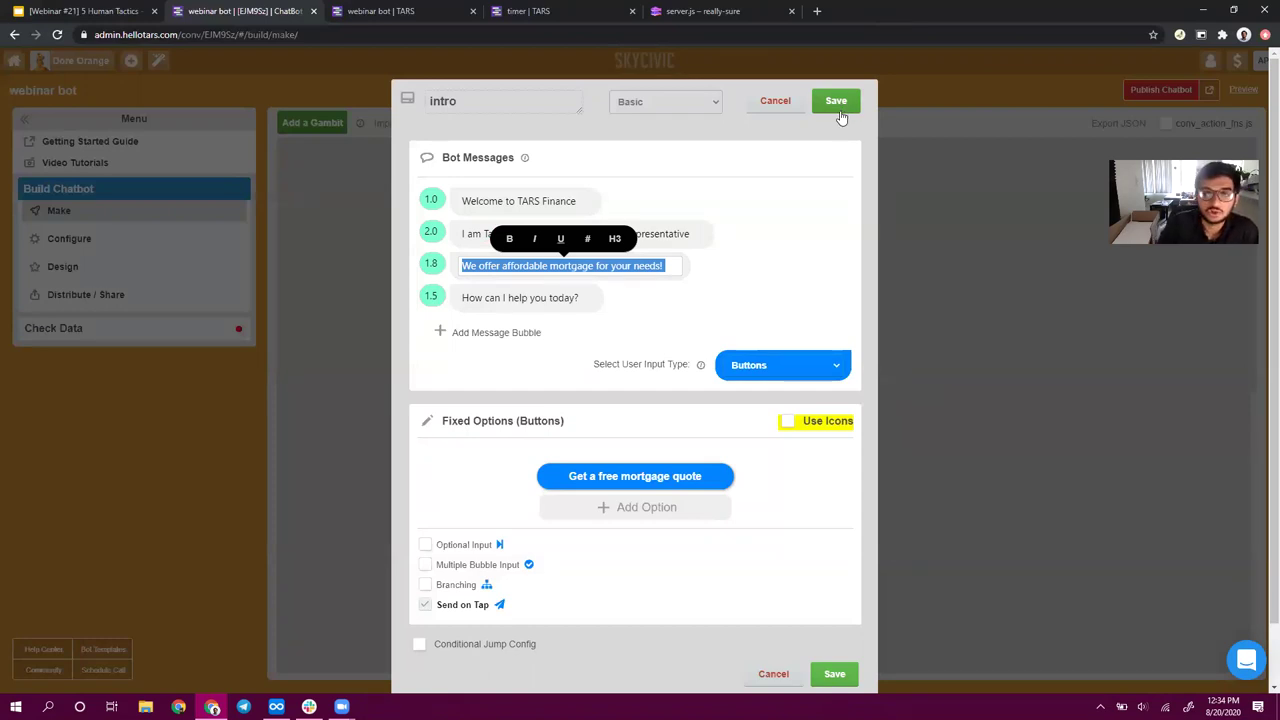
{"action": "left_click", "coordinate": [842, 117]}
{"action": "scroll", "coordinate": [577, 354], "scroll_direction": "down", "scroll_amount": 5}
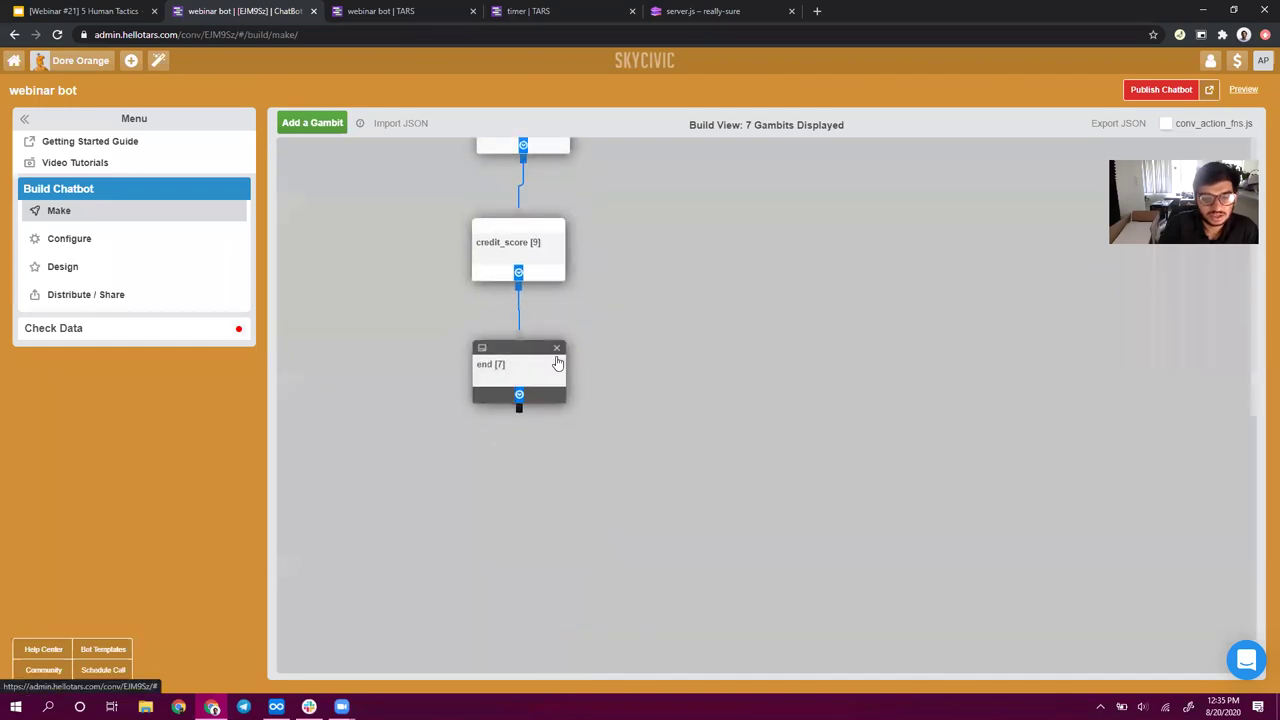
{"action": "left_click", "coordinate": [557, 362]}
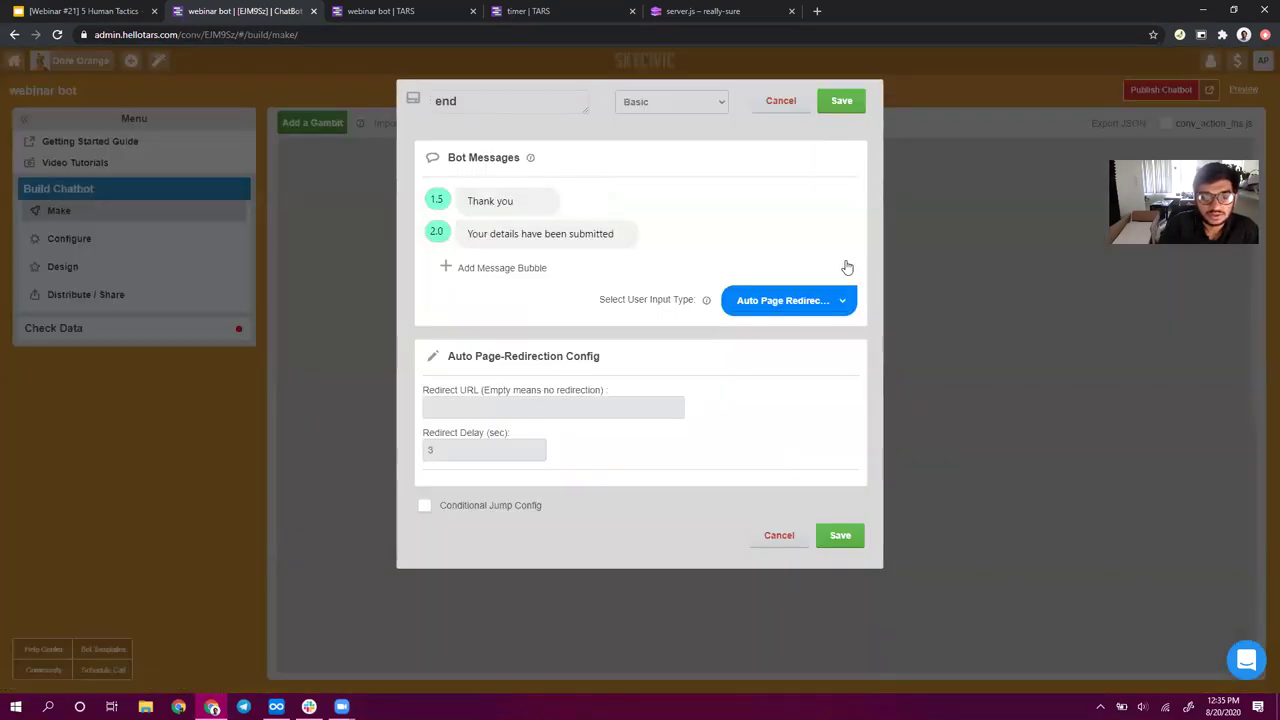
{"action": "left_click", "coordinate": [860, 104]}
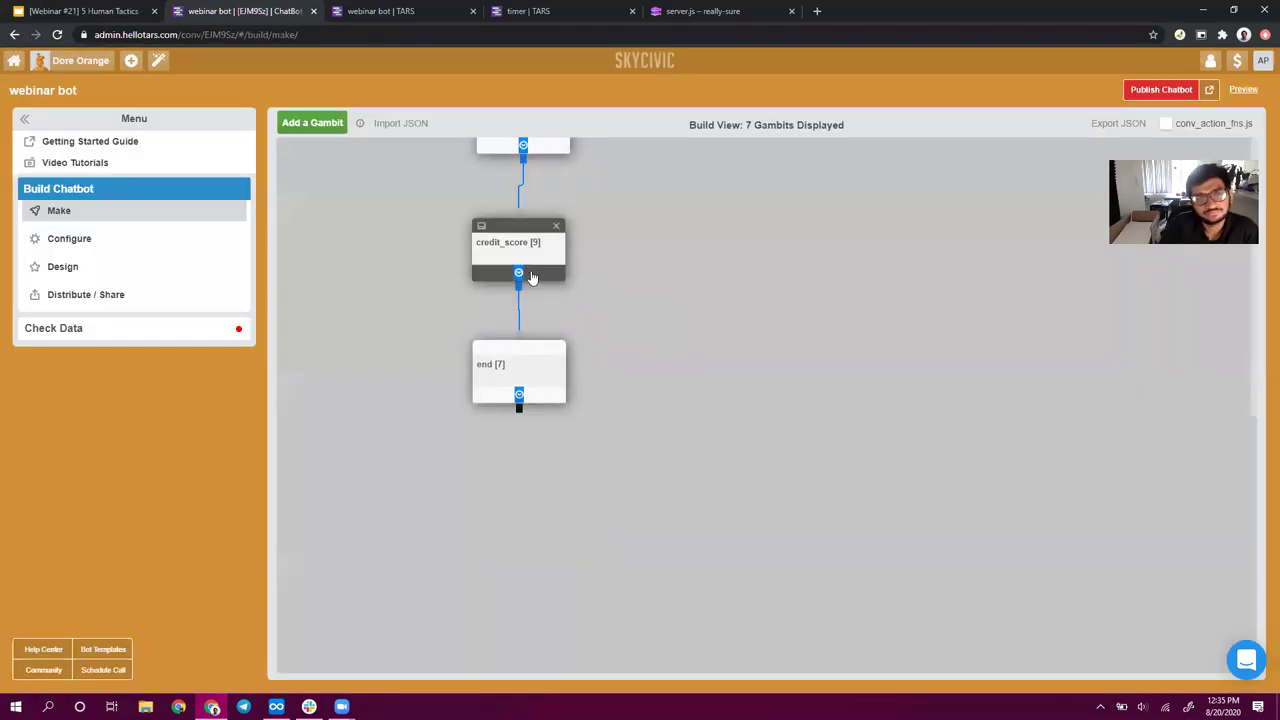
{"action": "left_click", "coordinate": [532, 276]}
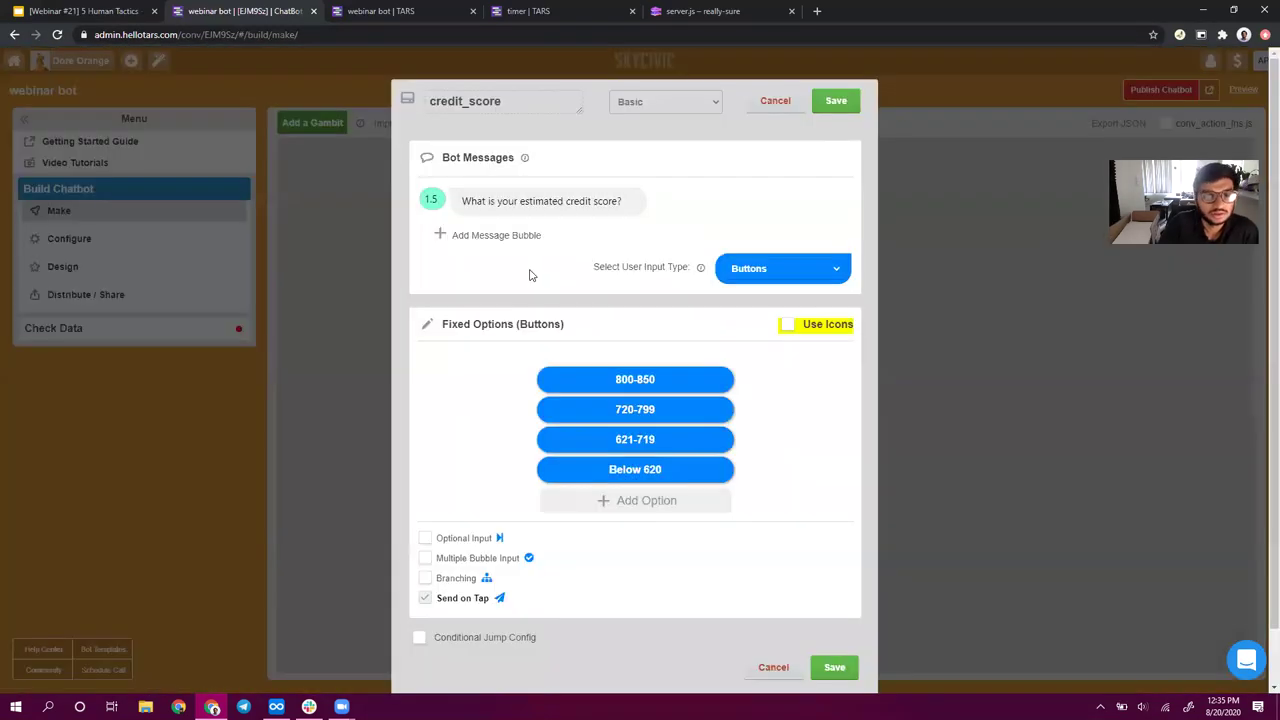
{"action": "left_click", "coordinate": [832, 108]}
{"action": "scroll", "coordinate": [606, 346], "scroll_direction": "up", "scroll_amount": 3}
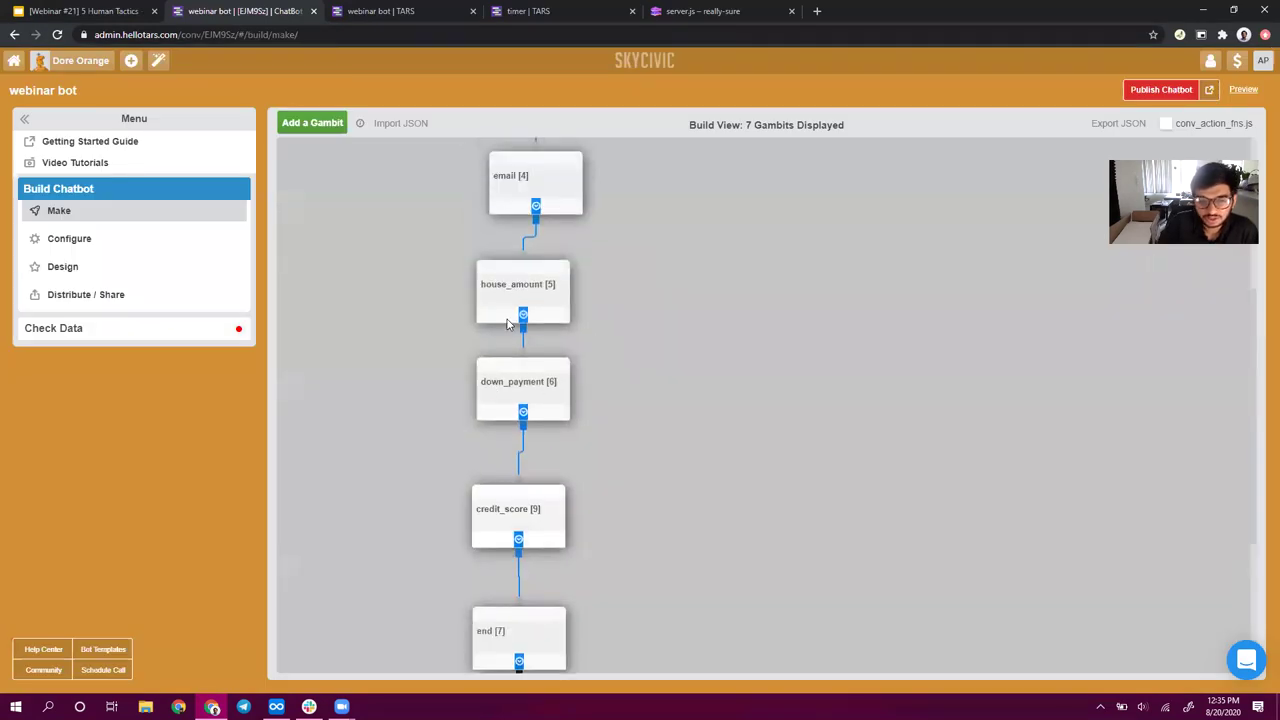
{"action": "left_click", "coordinate": [508, 300]}
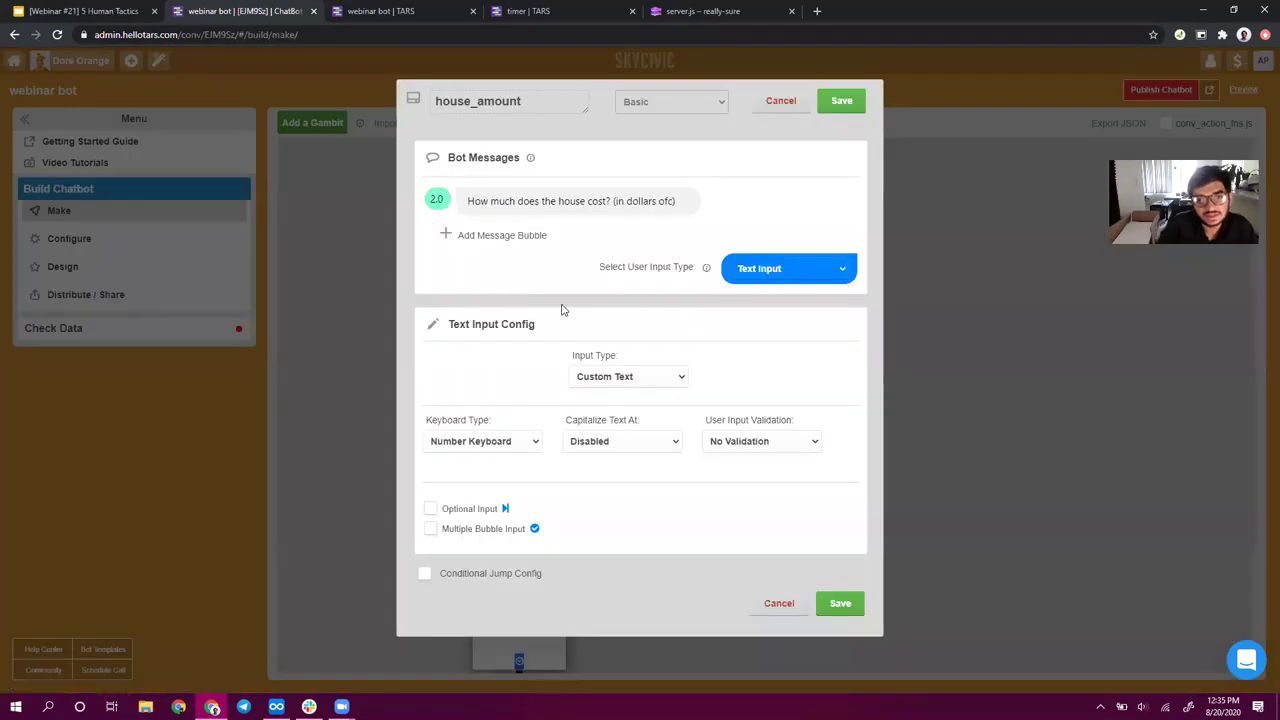
{"action": "triple_click", "coordinate": [598, 201]}
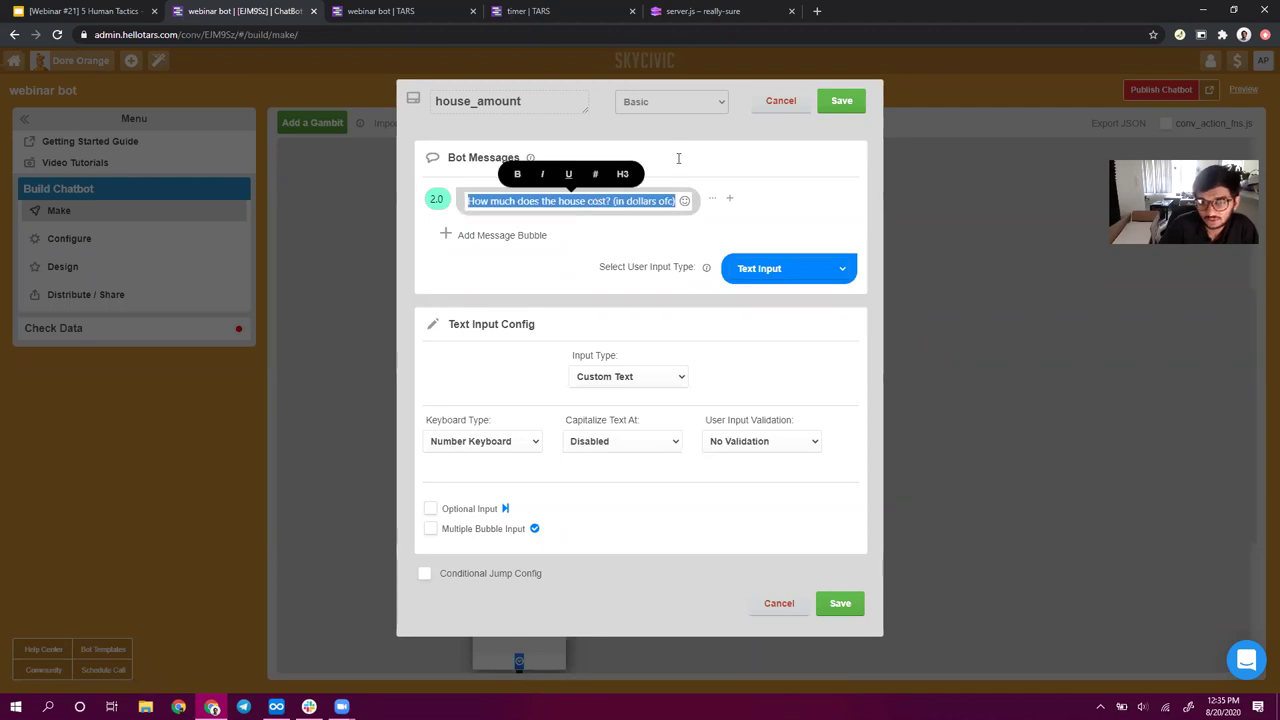
{"action": "left_click", "coordinate": [843, 106]}
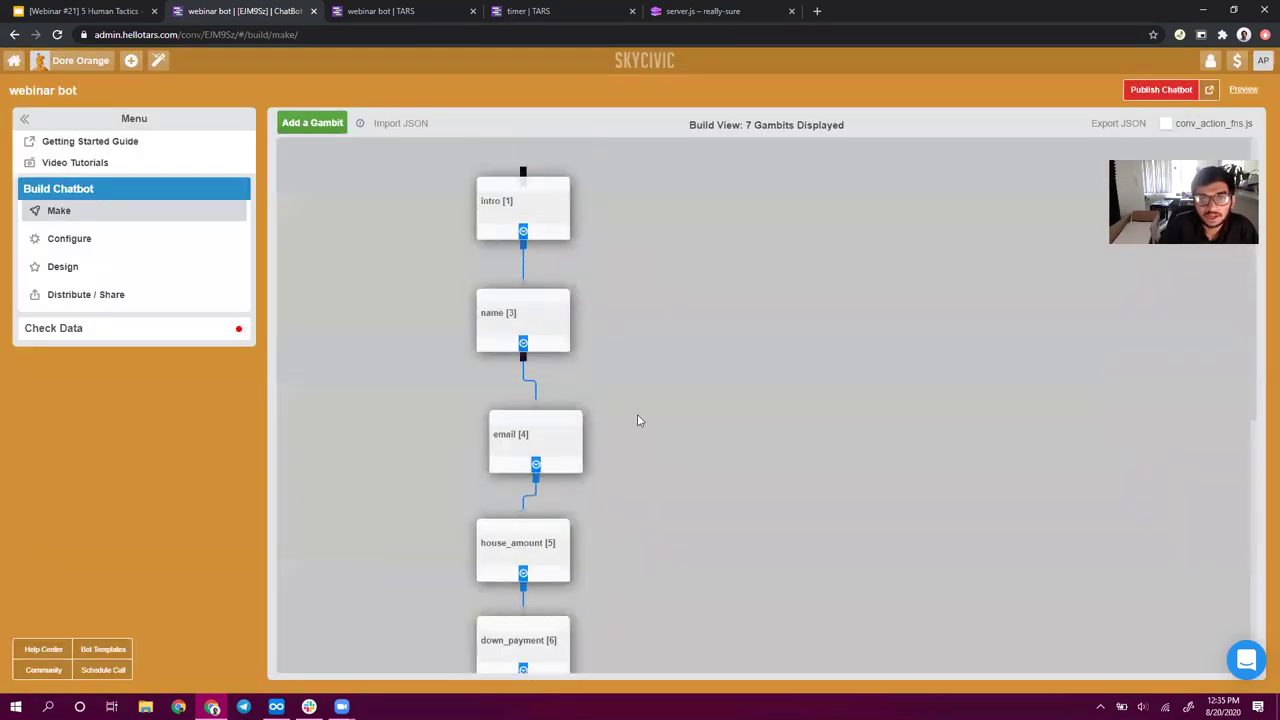
{"action": "left_click", "coordinate": [513, 318]}
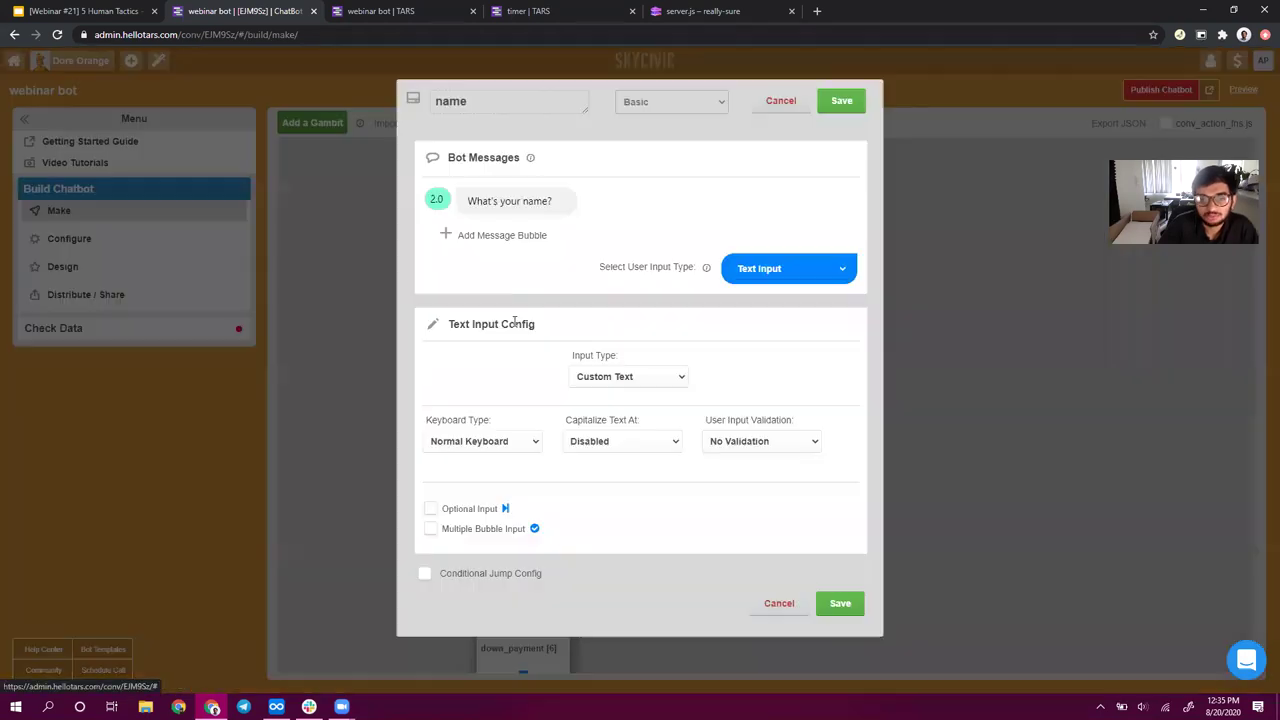
{"action": "triple_click", "coordinate": [498, 210]}
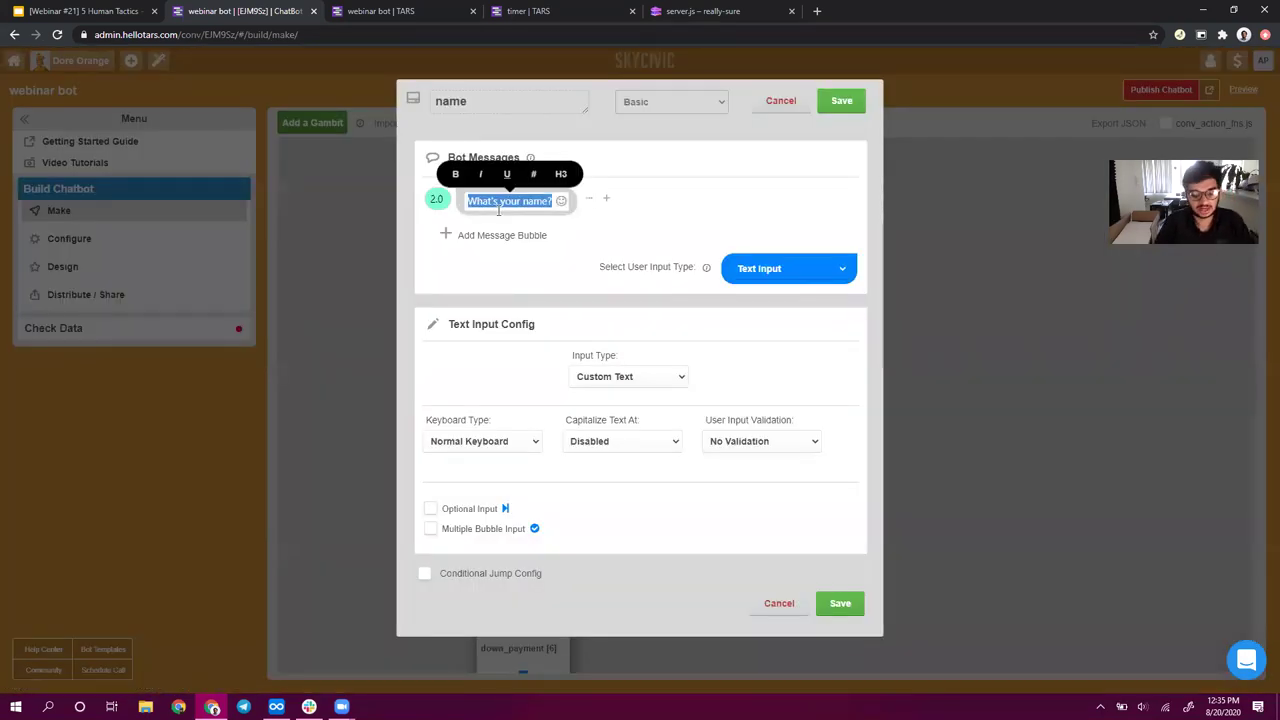
{"action": "type", "text": "Name:"}
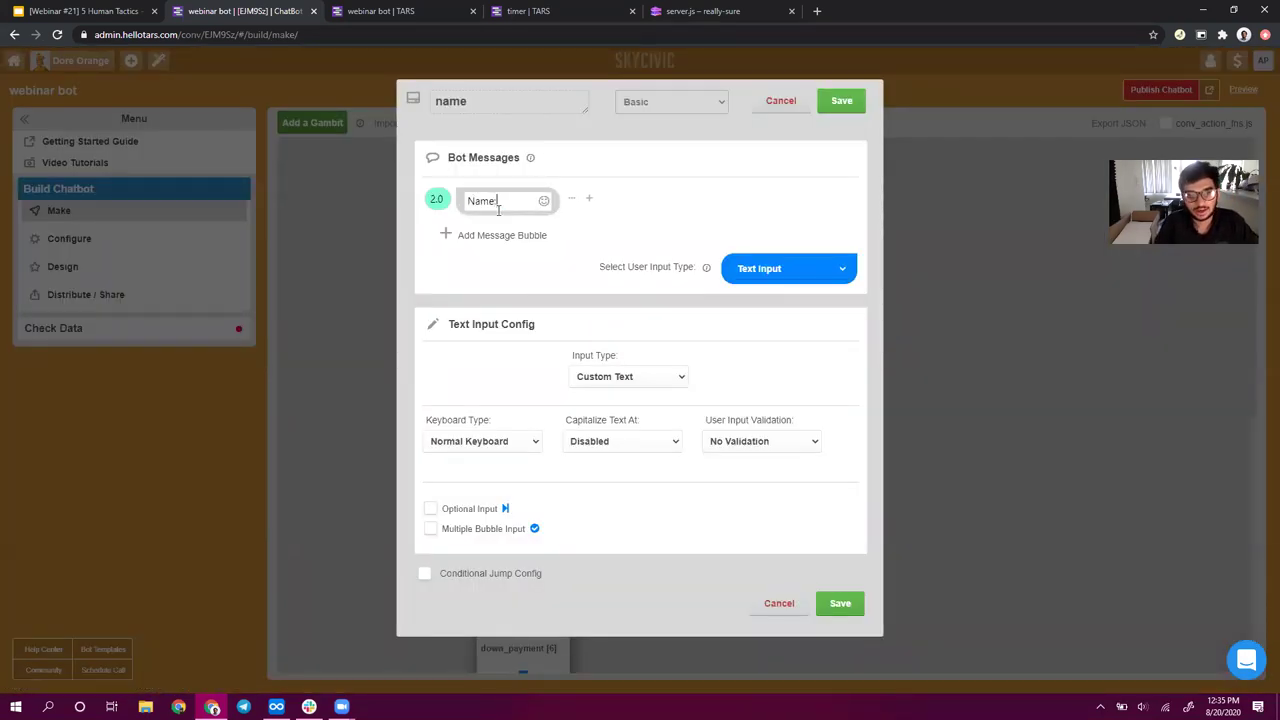
{"action": "key", "text": "BackSpace"}
{"action": "key", "text": "BackSpace"}
{"action": "key", "text": "BackSpace"}
{"action": "key", "text": "BackSpace"}
{"action": "key", "text": "BackSpace"}
{"action": "key", "text": "ctrl+z"}
{"action": "key", "text": "ctrl+z"}
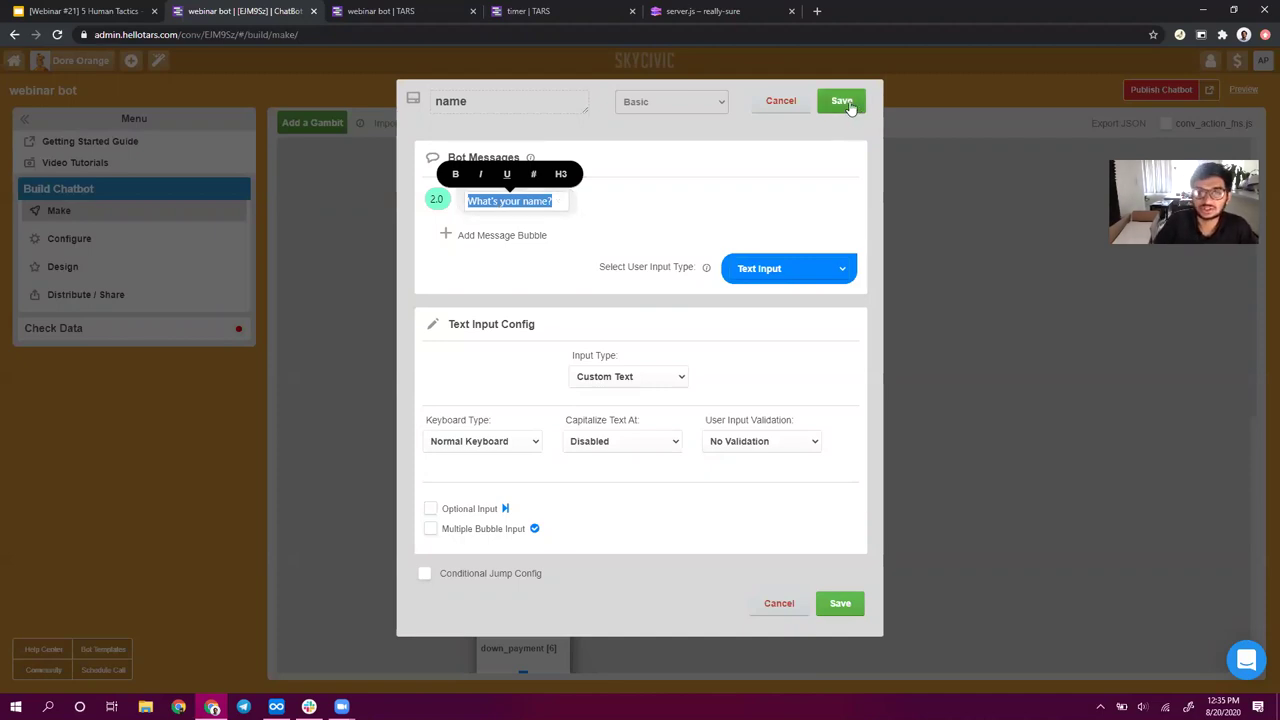
{"action": "left_click", "coordinate": [845, 104]}
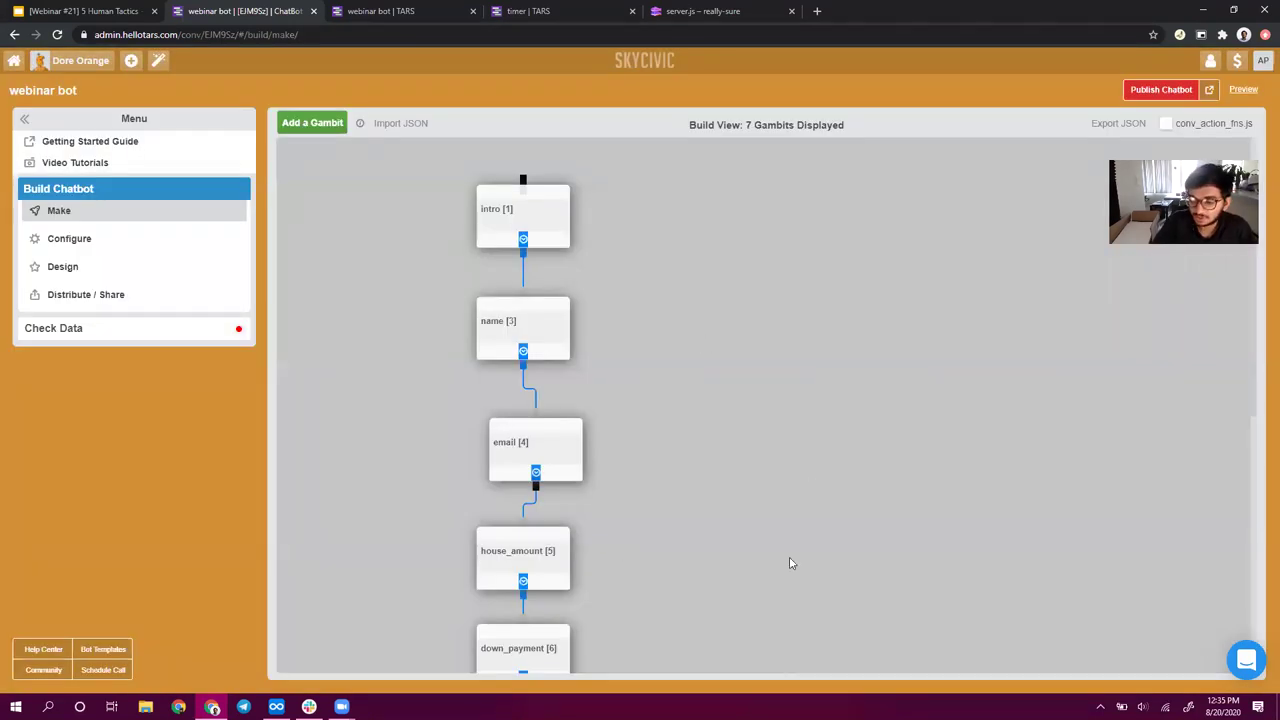
- Review the email question, then save and close the email and house_amount gambits
{"action": "left_click", "coordinate": [569, 457]}
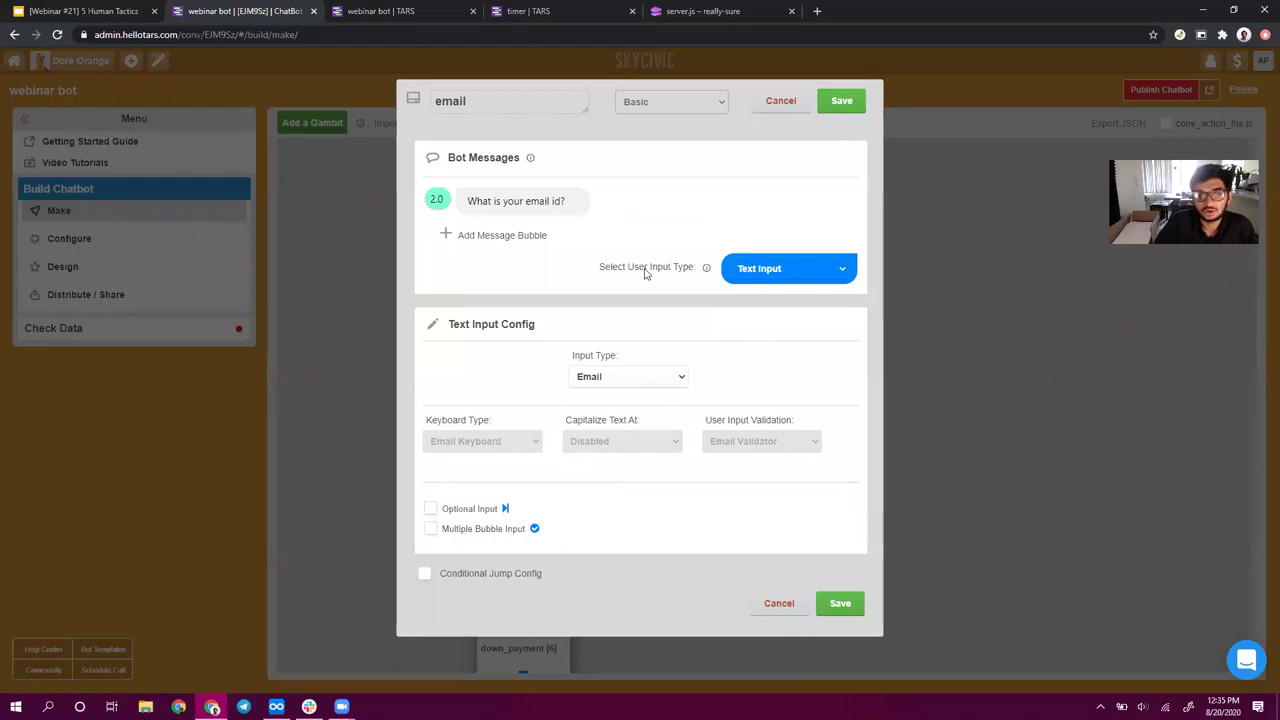
{"action": "mouse_move", "coordinate": [481, 203]}
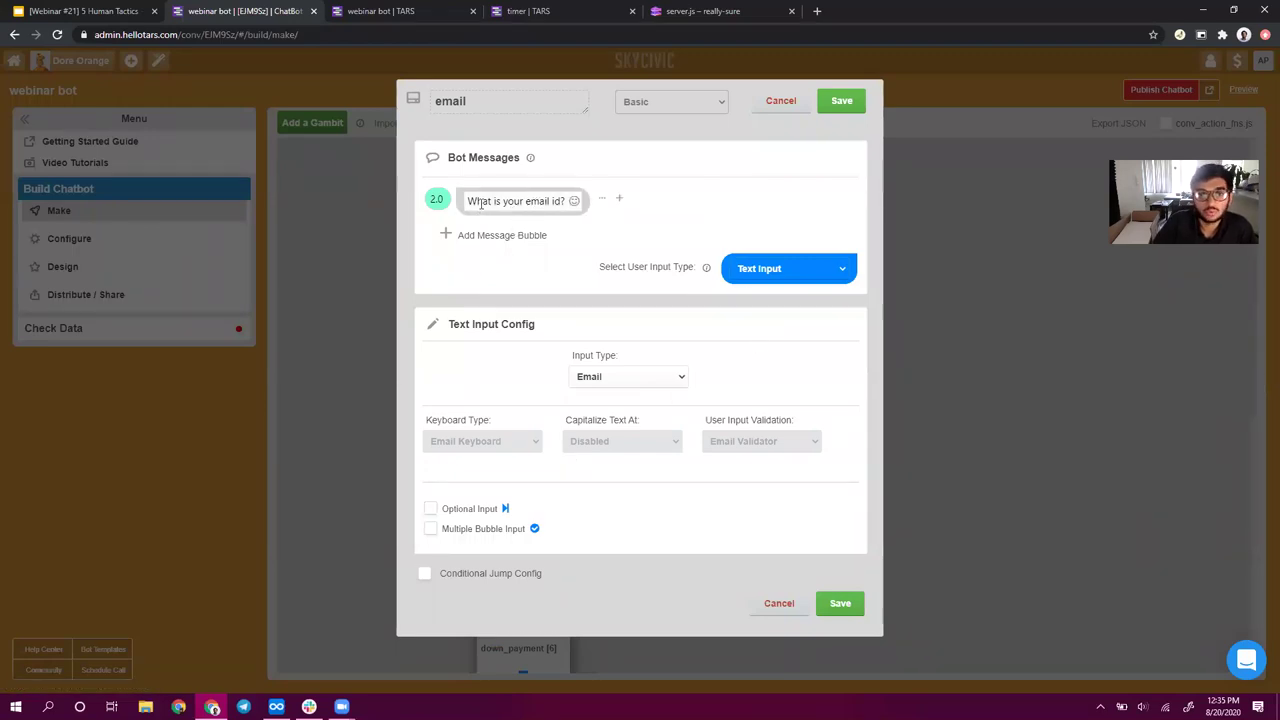
{"action": "left_click_drag", "start_coordinate": [481, 203], "coordinate": [634, 206]}
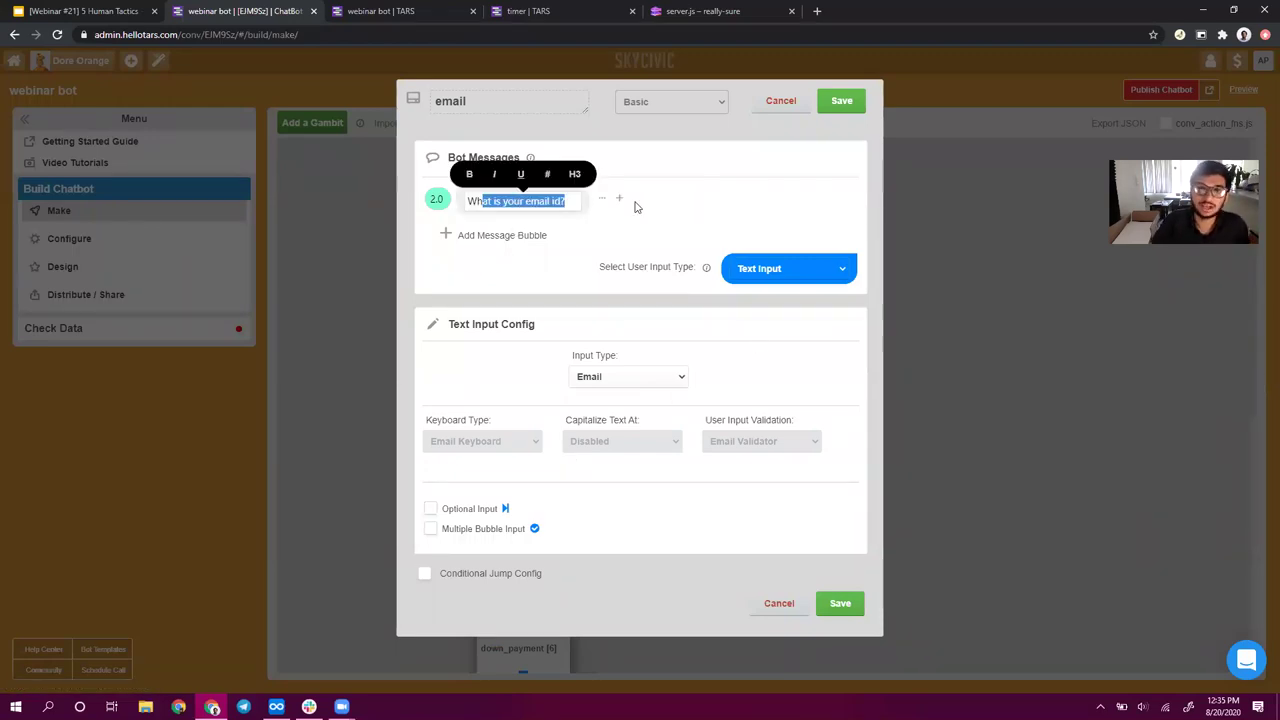
{"action": "left_click", "coordinate": [841, 101]}
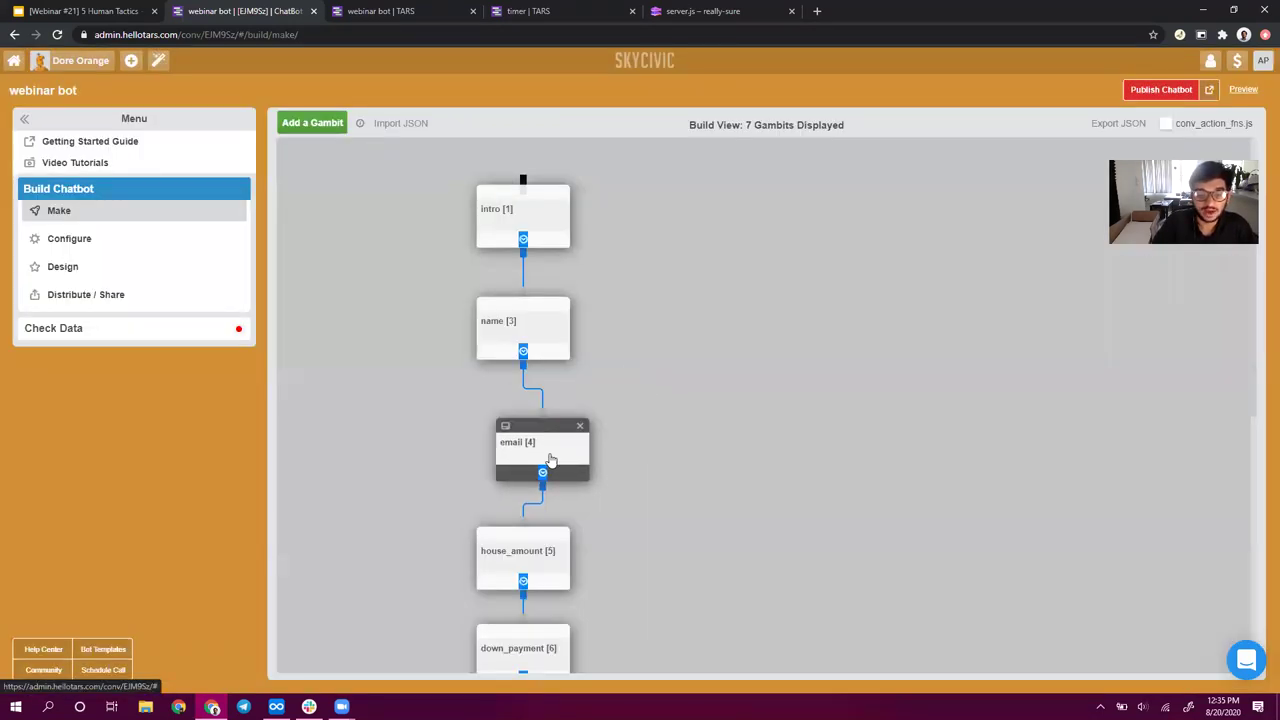
{"action": "left_click", "coordinate": [550, 577]}
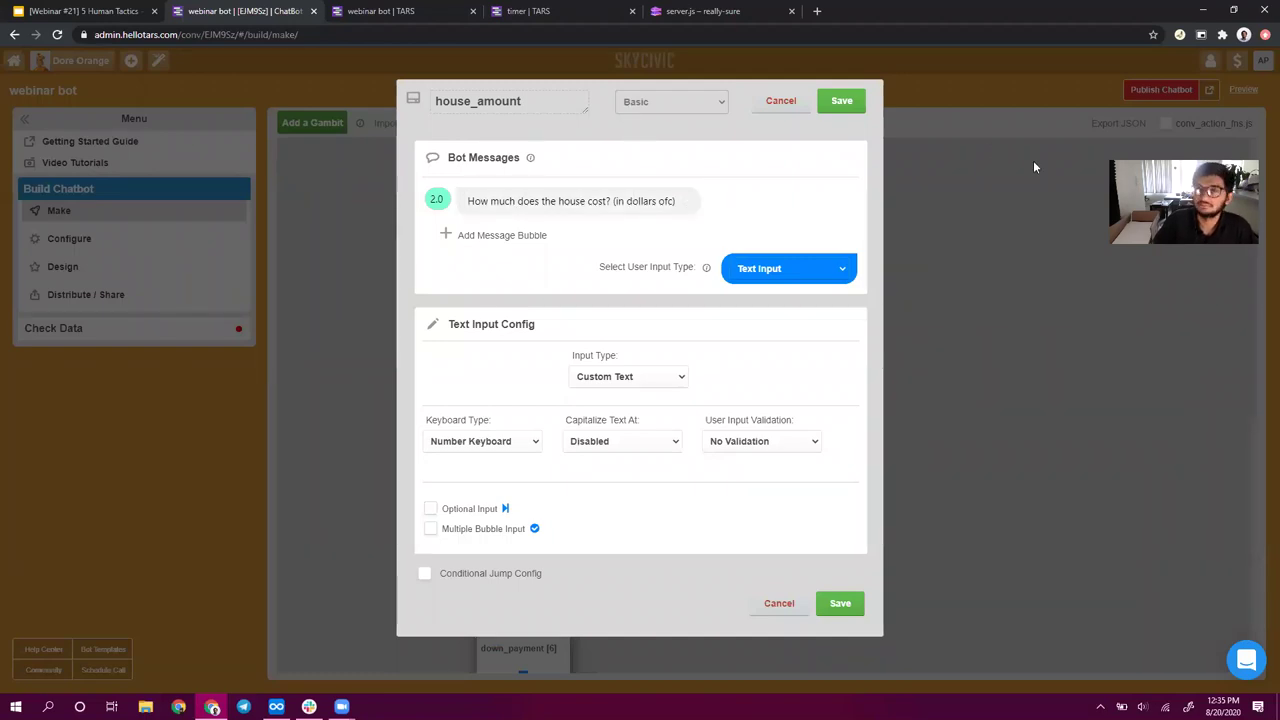
{"action": "left_click", "coordinate": [841, 101]}
{"action": "scroll", "coordinate": [690, 530], "scroll_direction": "down", "scroll_amount": 2}
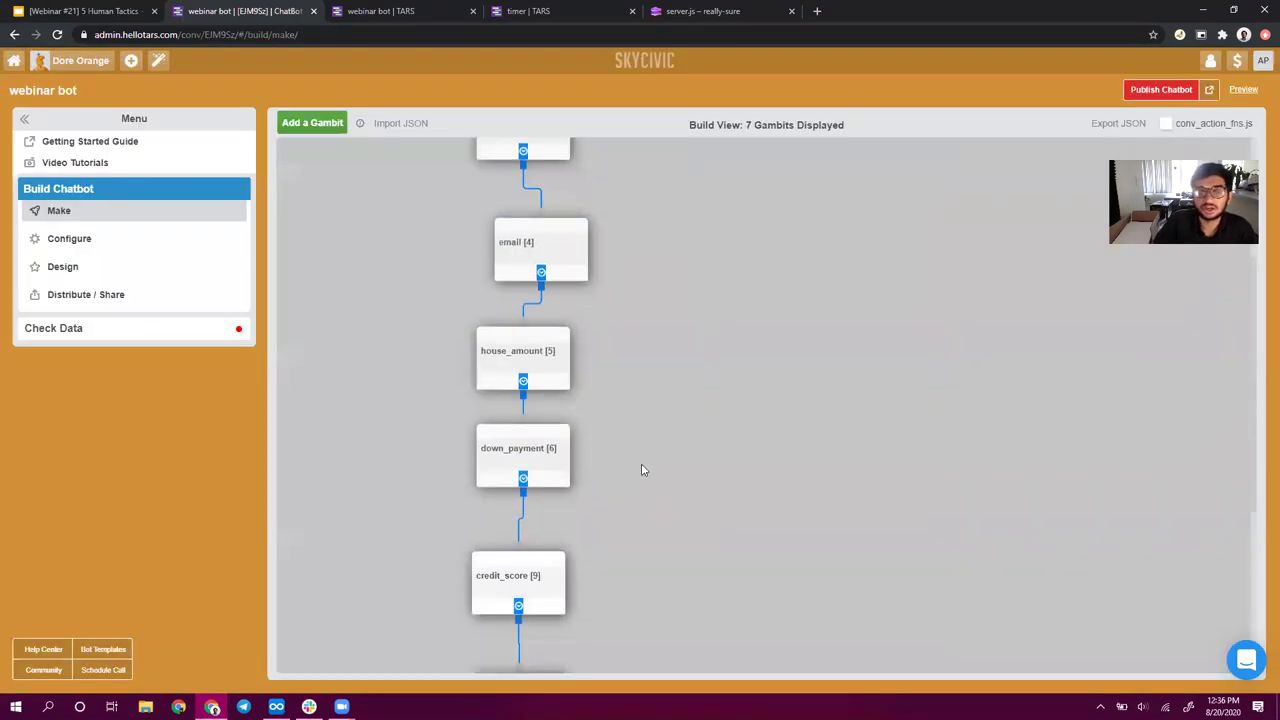
- Reopen and save the down_payment and house_amount gambits without changes
{"action": "left_click", "coordinate": [541, 453]}
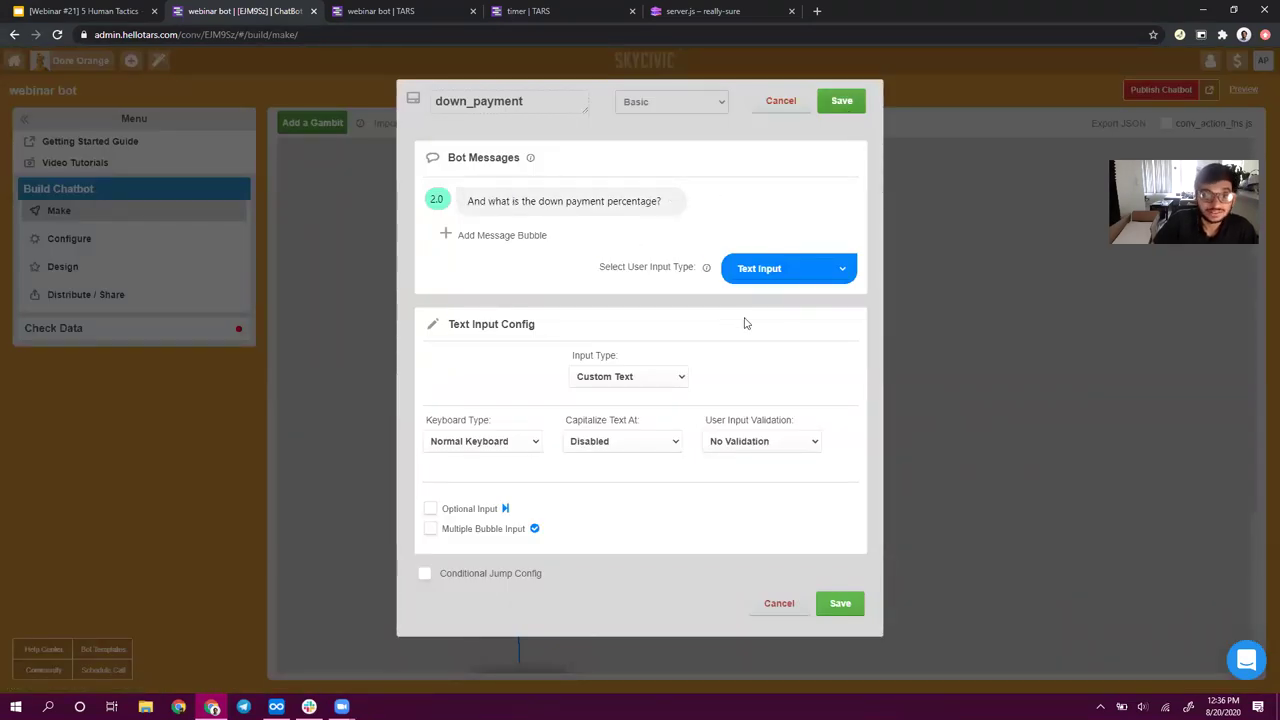
{"action": "left_click_drag", "start_coordinate": [744, 323], "coordinate": [690, 235]}
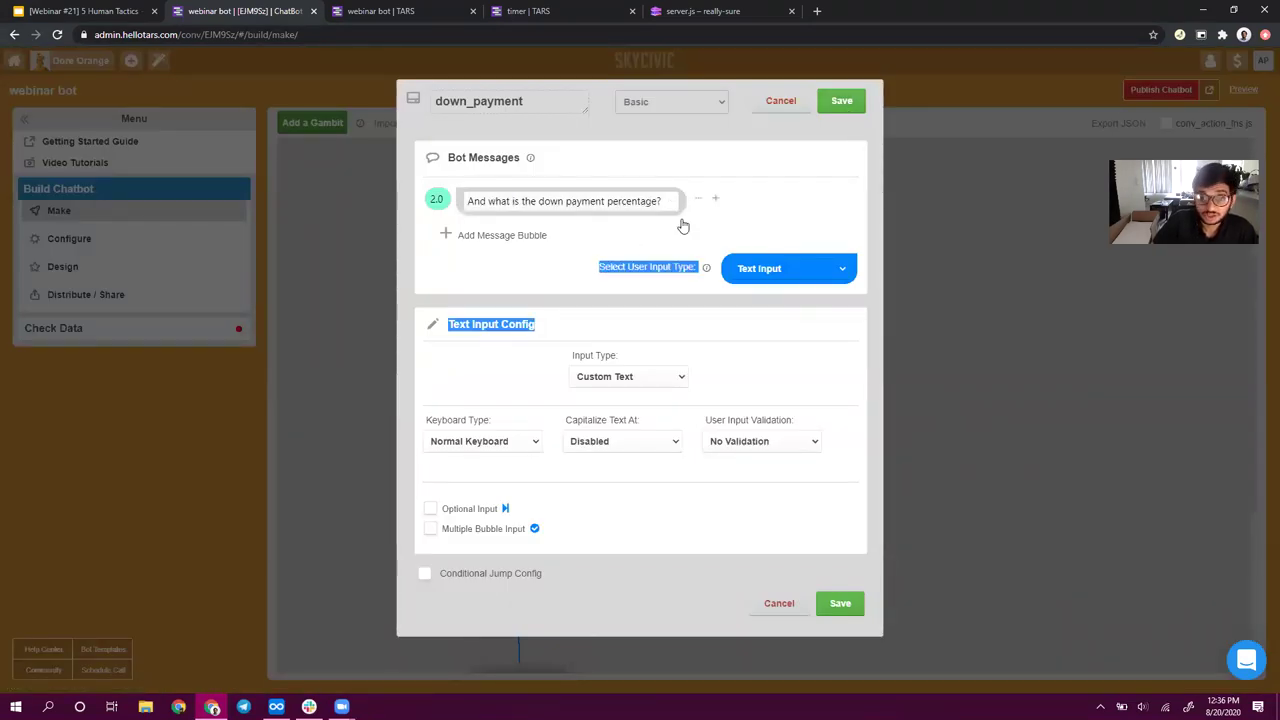
{"action": "left_click", "coordinate": [876, 261]}
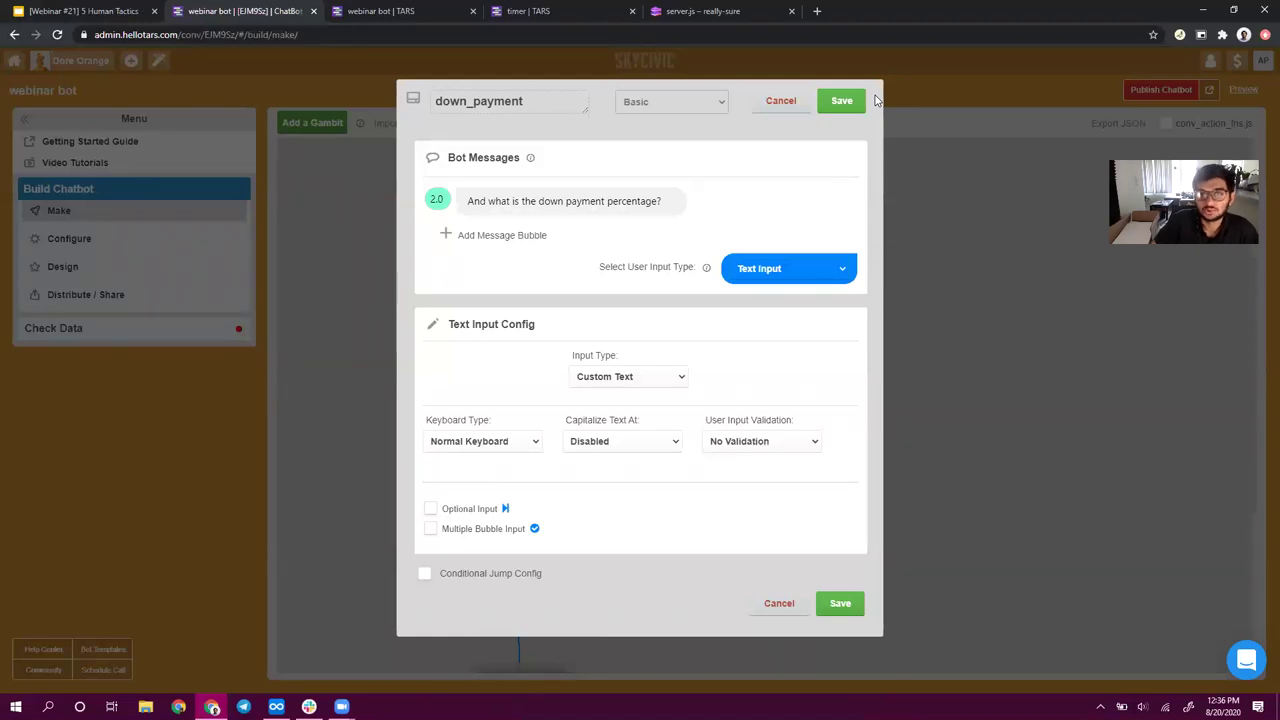
{"action": "left_click", "coordinate": [843, 101]}
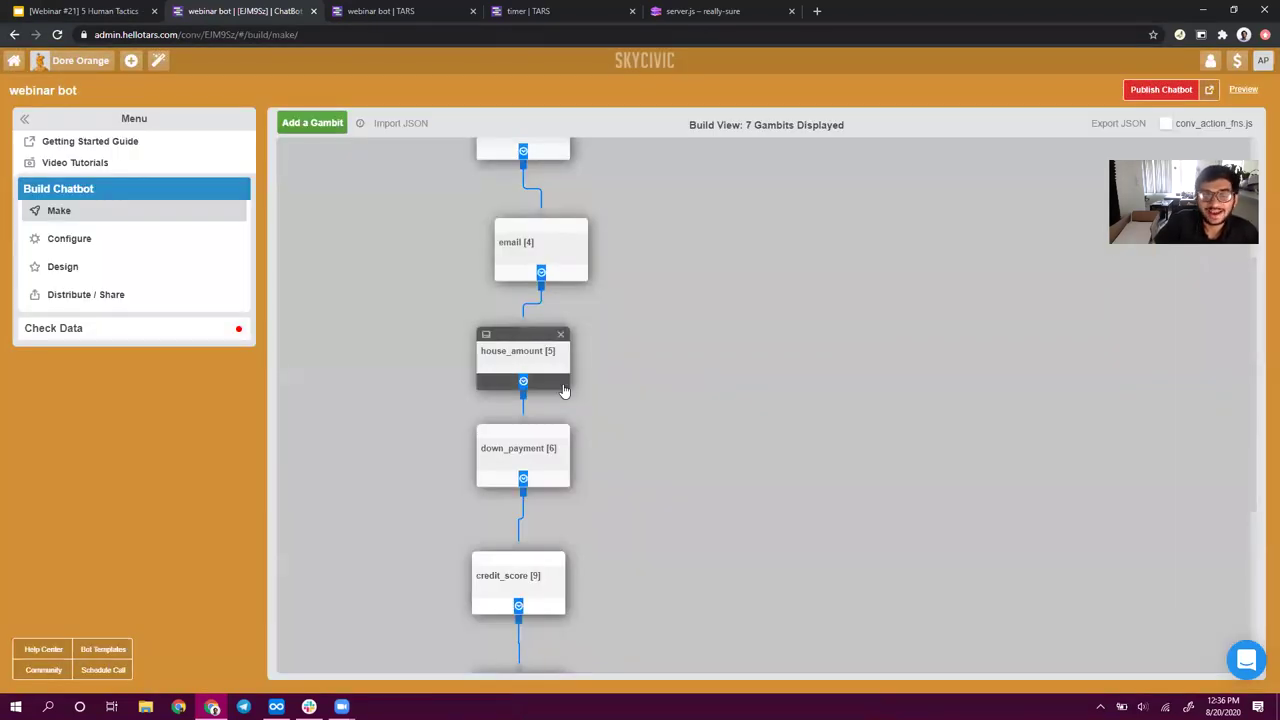
{"action": "left_click", "coordinate": [564, 391]}
{"action": "left_click", "coordinate": [556, 201]}
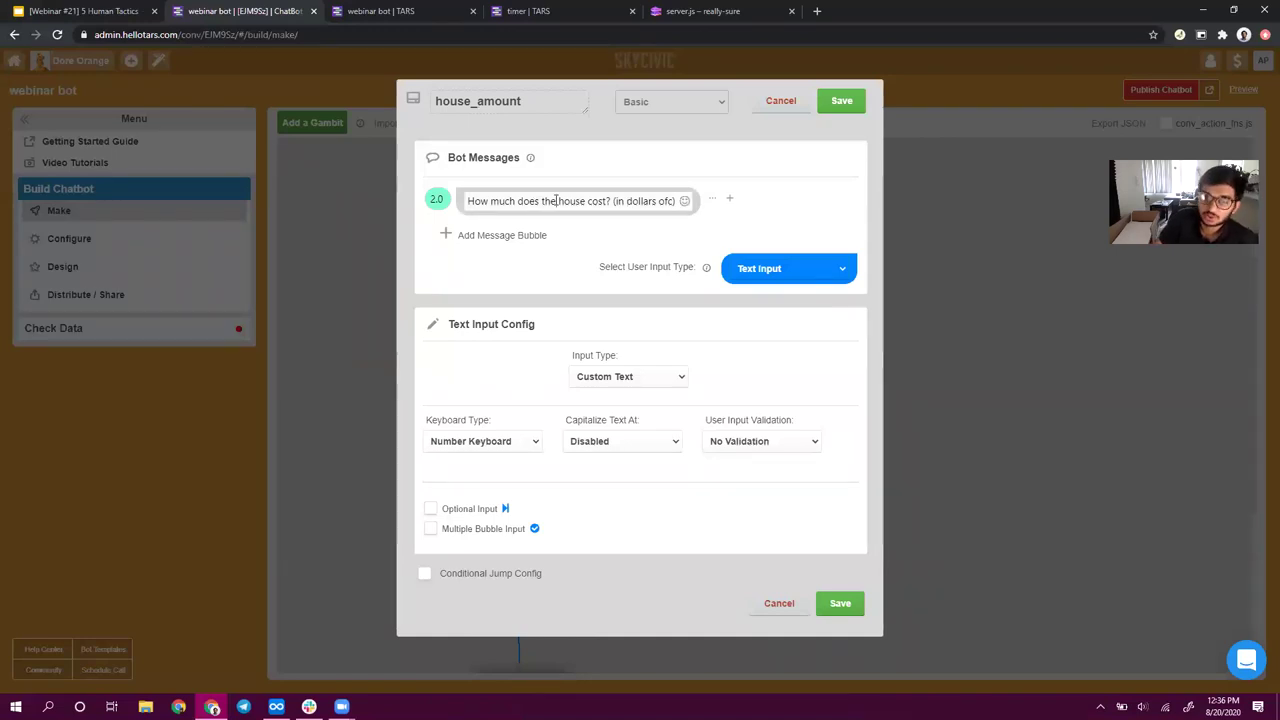
{"action": "left_click", "coordinate": [841, 101]}
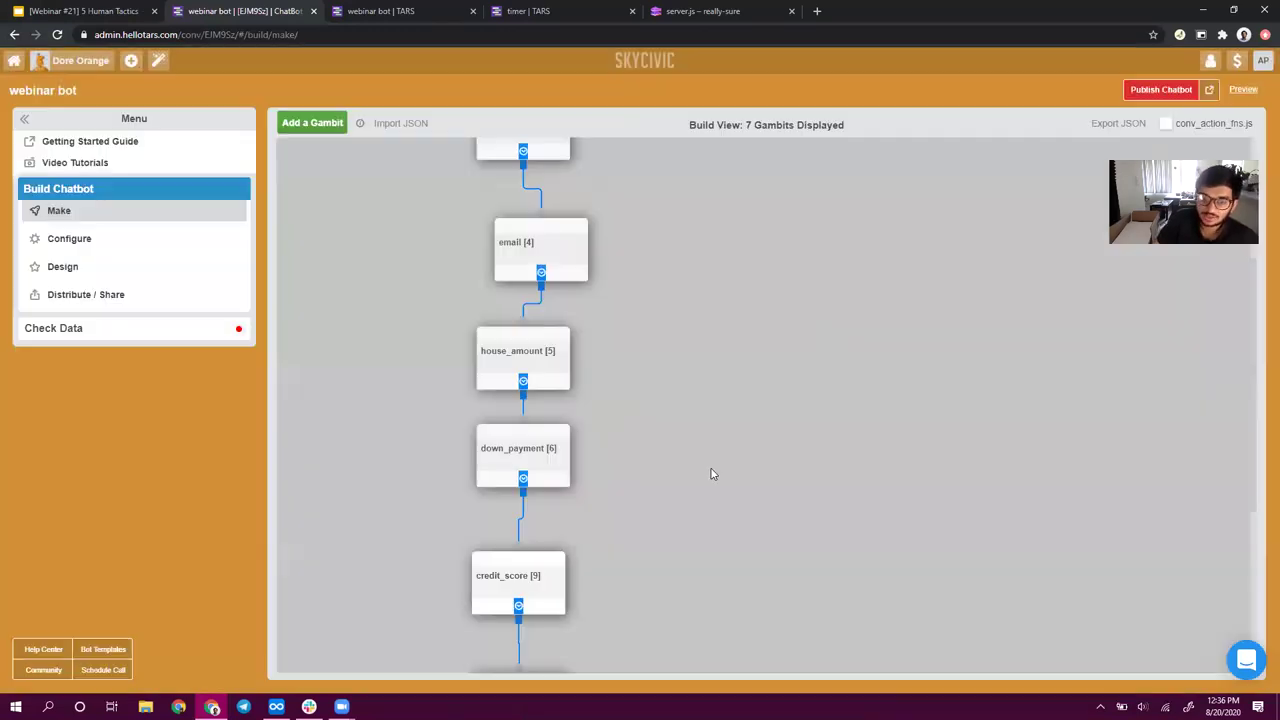
- Confirm down_payment asks 'And what is the down payment percentage?', cancel out, and switch to the slides
{"action": "left_click", "coordinate": [521, 468]}
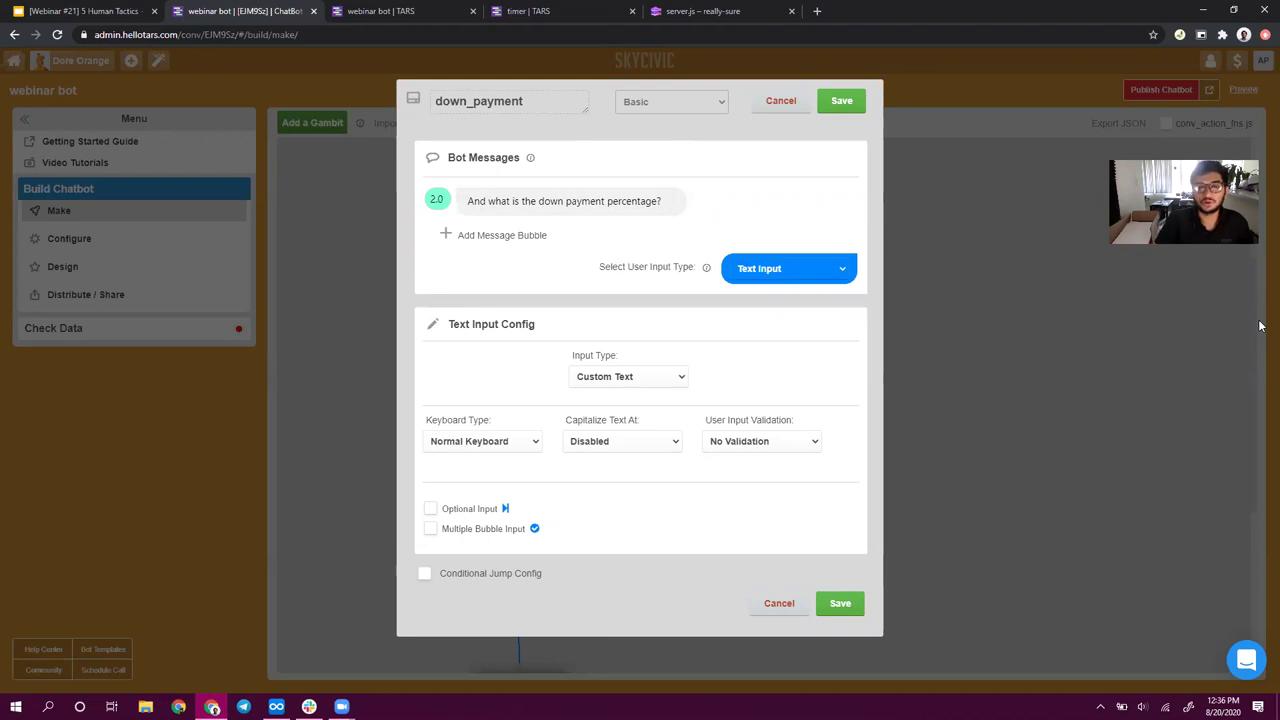
{"action": "left_click", "coordinate": [646, 200]}
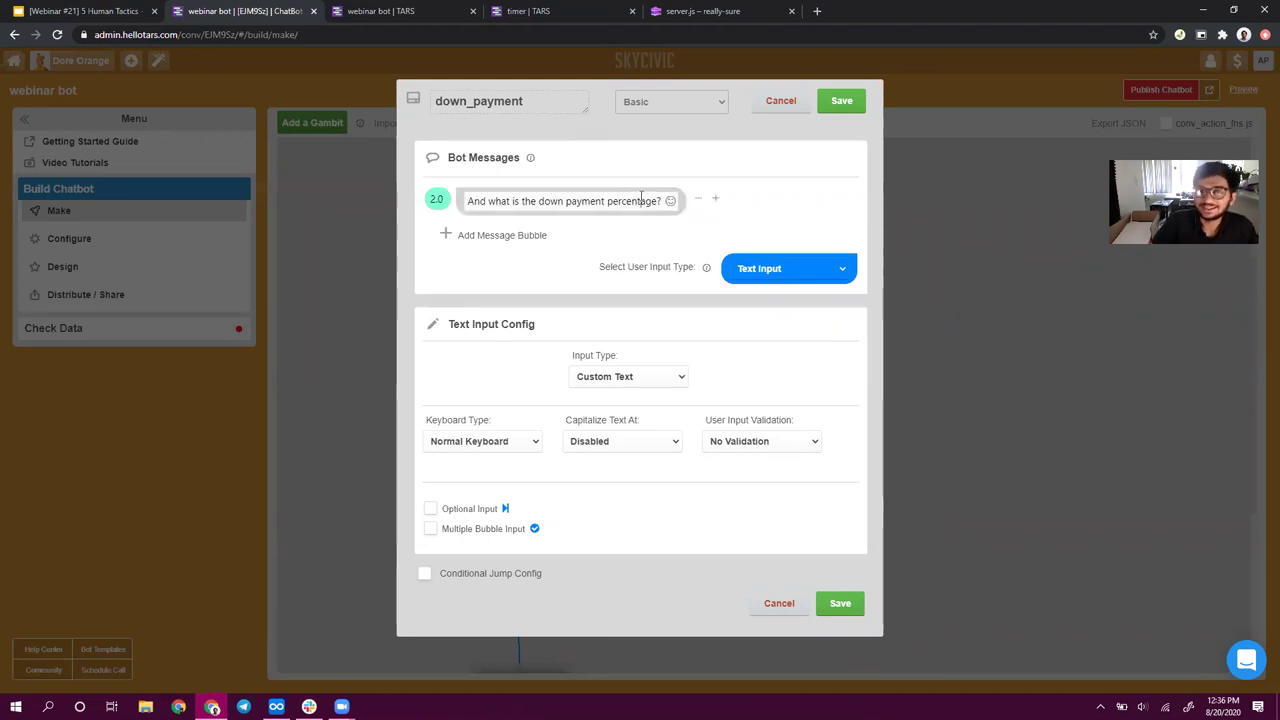
{"action": "triple_click", "coordinate": [641, 198]}
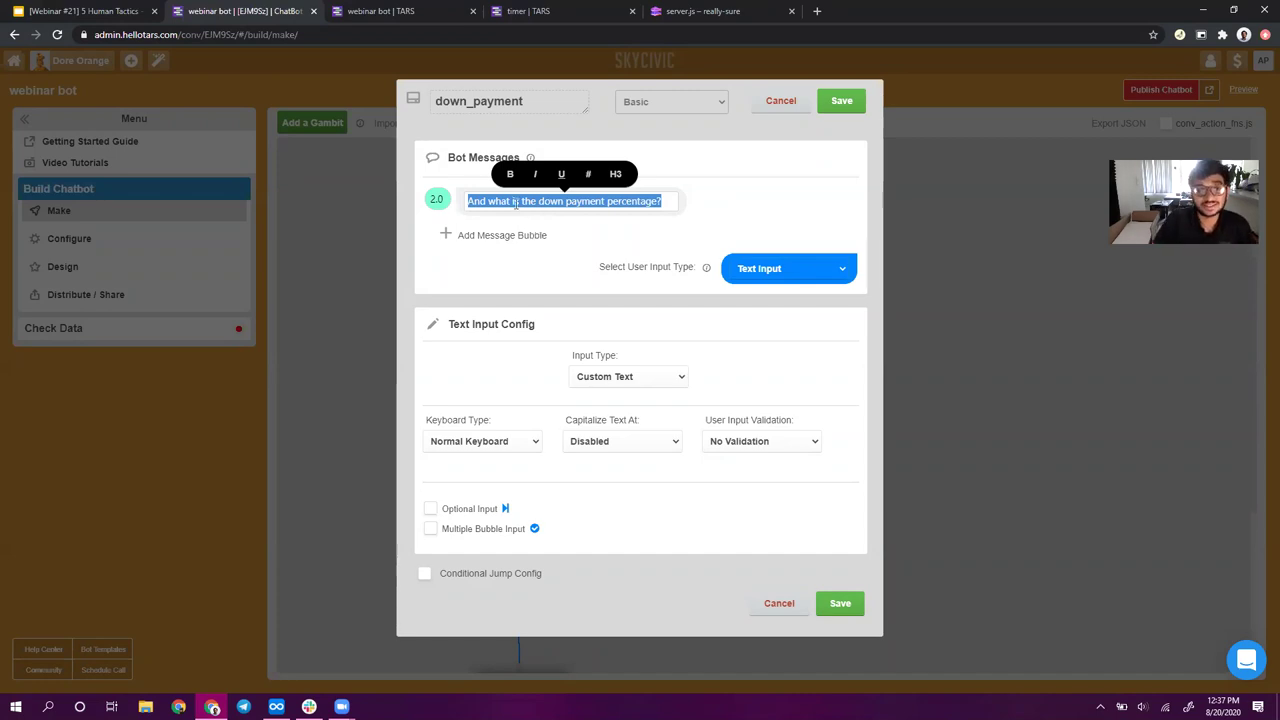
{"action": "left_click", "coordinate": [491, 200]}
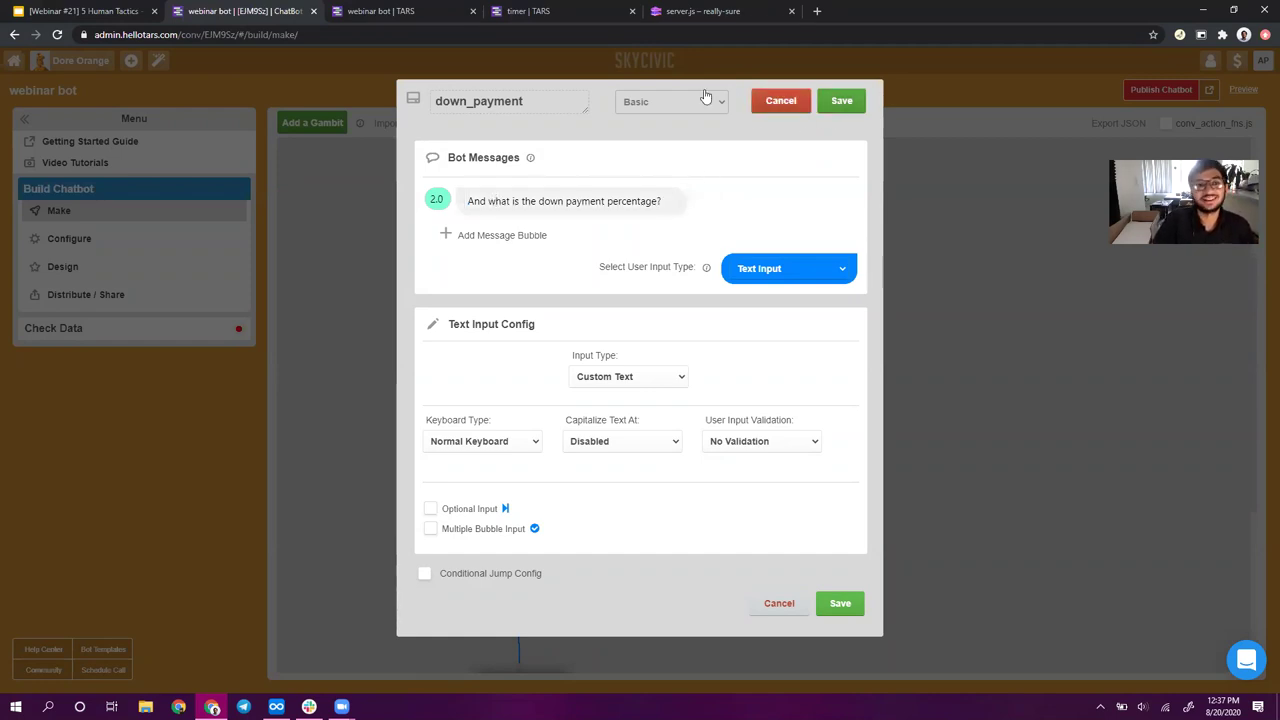
{"action": "left_click", "coordinate": [781, 101]}
{"action": "left_click", "coordinate": [68, 8]}
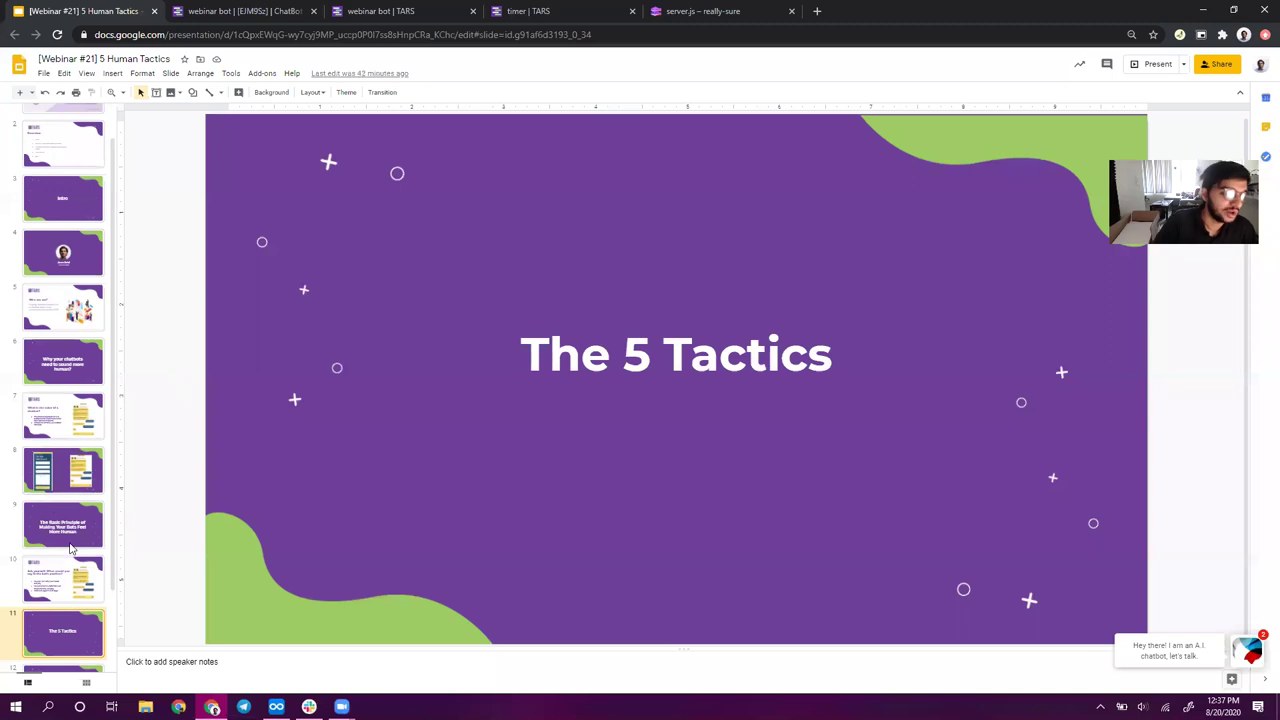
- Show slide 10, 'Ask yourself: What would you say in the bot's position?', and select its title
{"action": "left_click", "coordinate": [63, 590]}
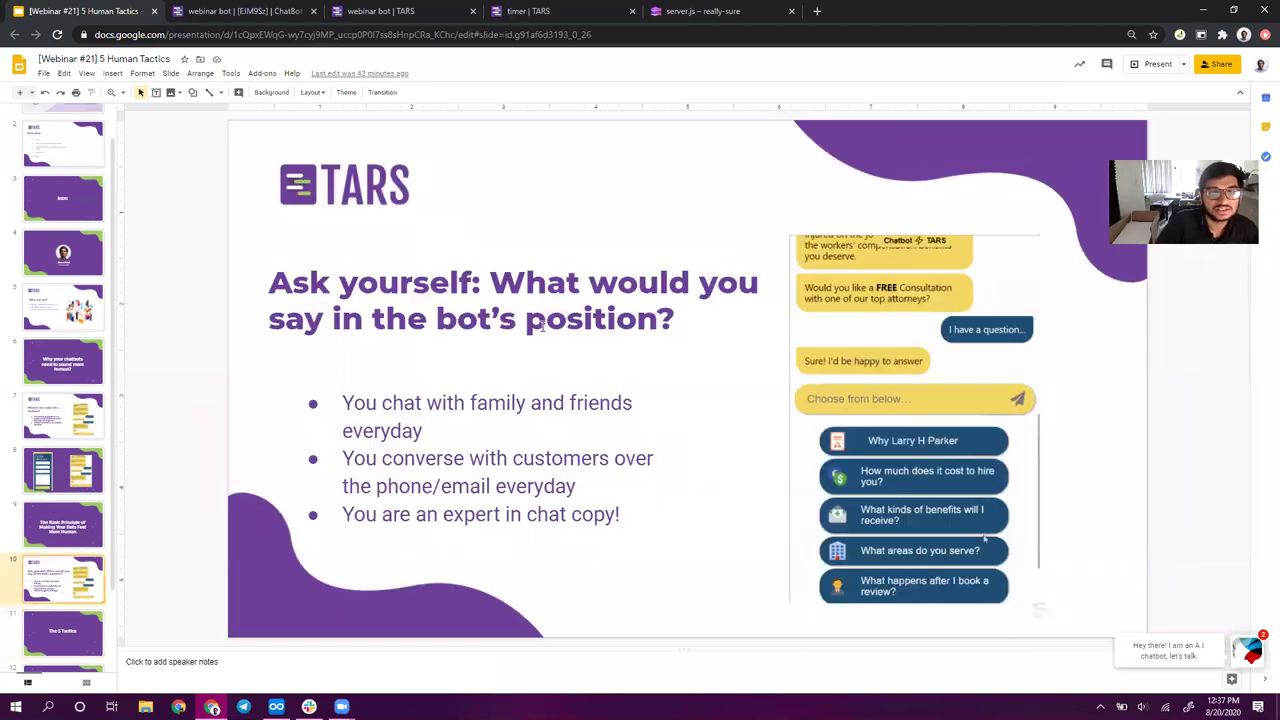
{"action": "double_click", "coordinate": [541, 322]}
{"action": "key", "text": "ctrl+a"}
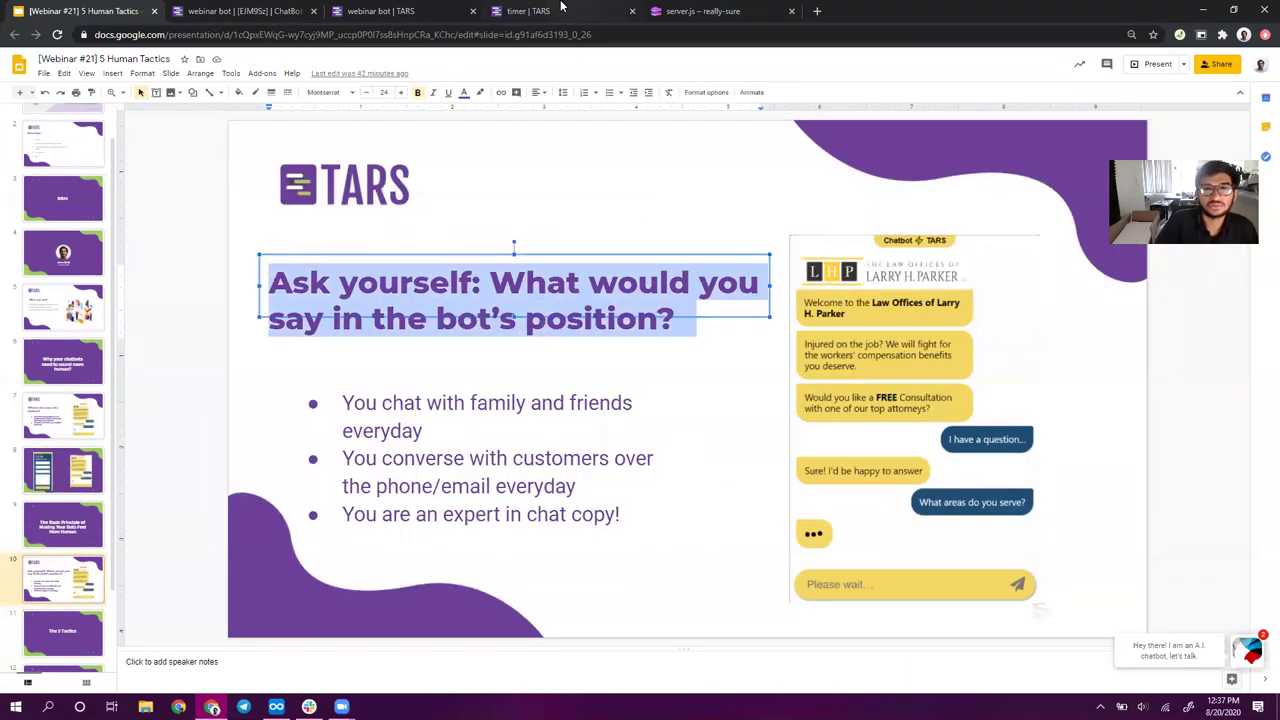
- Return through the browser tabs to the chatbot builder's flow
{"action": "left_click", "coordinate": [690, 11]}
{"action": "left_click", "coordinate": [290, 9]}
{"action": "left_click", "coordinate": [350, 8]}
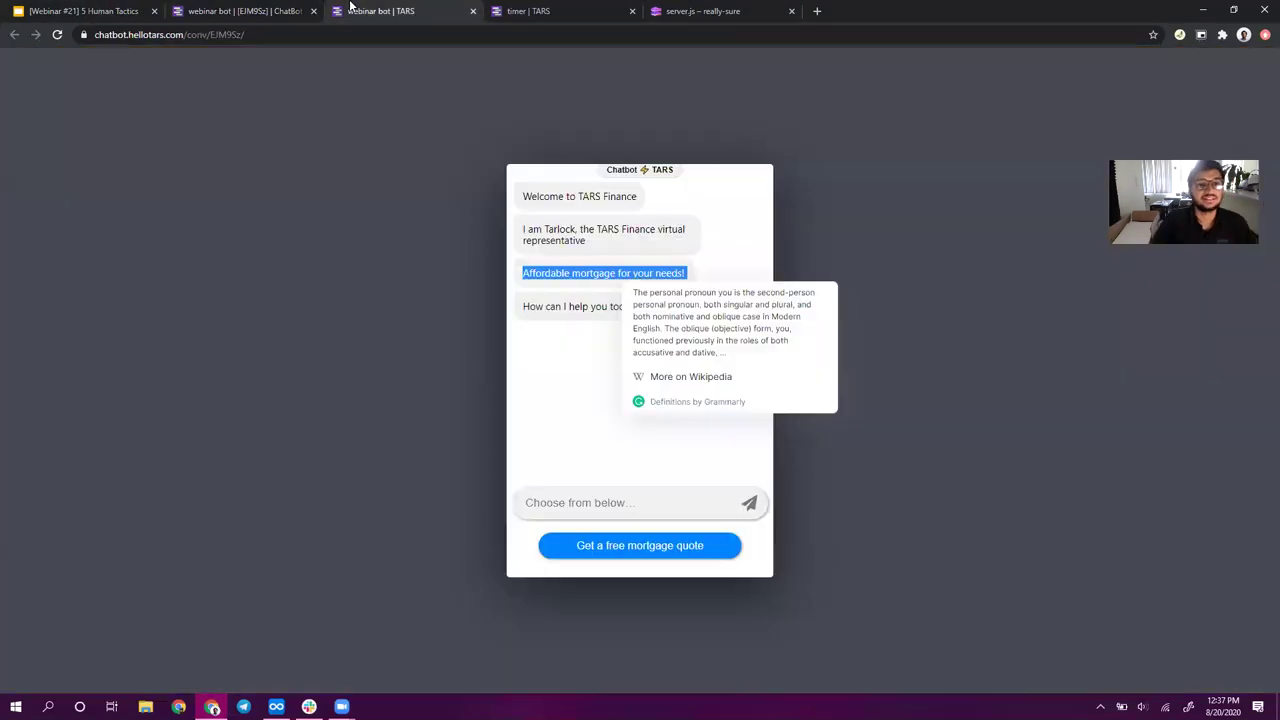
{"action": "left_click", "coordinate": [250, 11]}
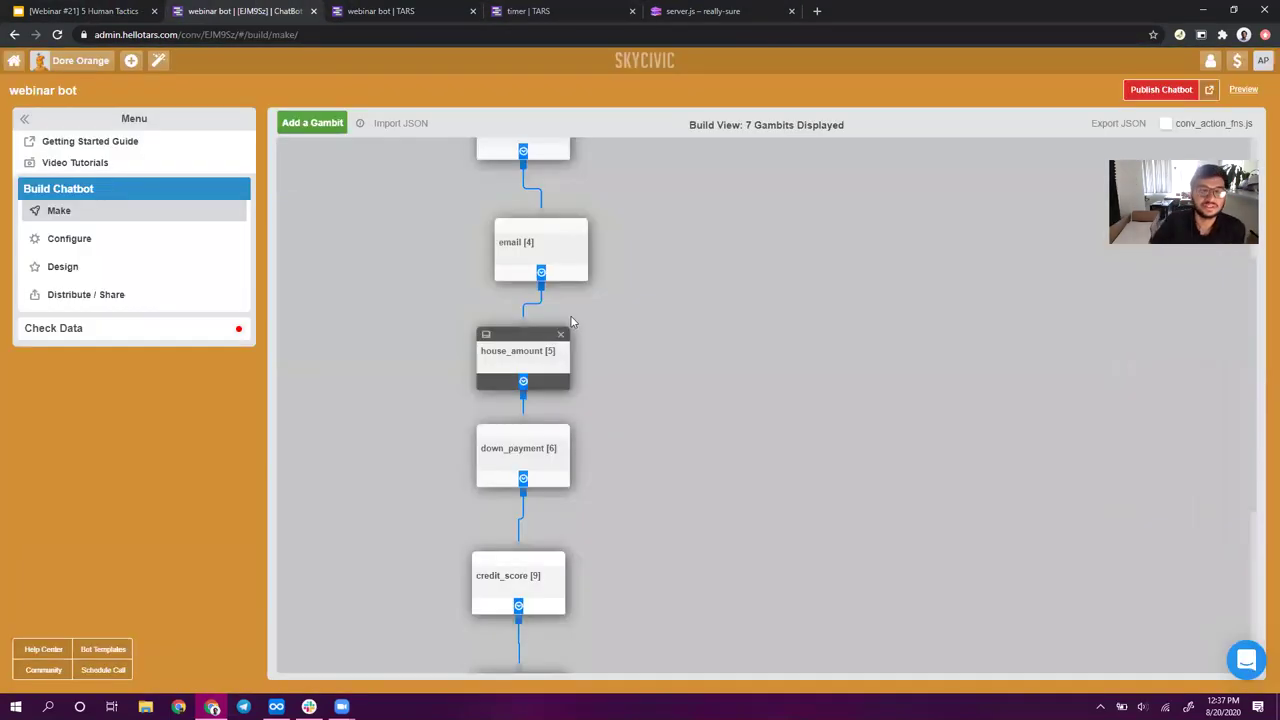
- Save the intro gambit's welcome messages
{"action": "scroll", "coordinate": [454, 391], "scroll_direction": "up", "scroll_amount": 3}
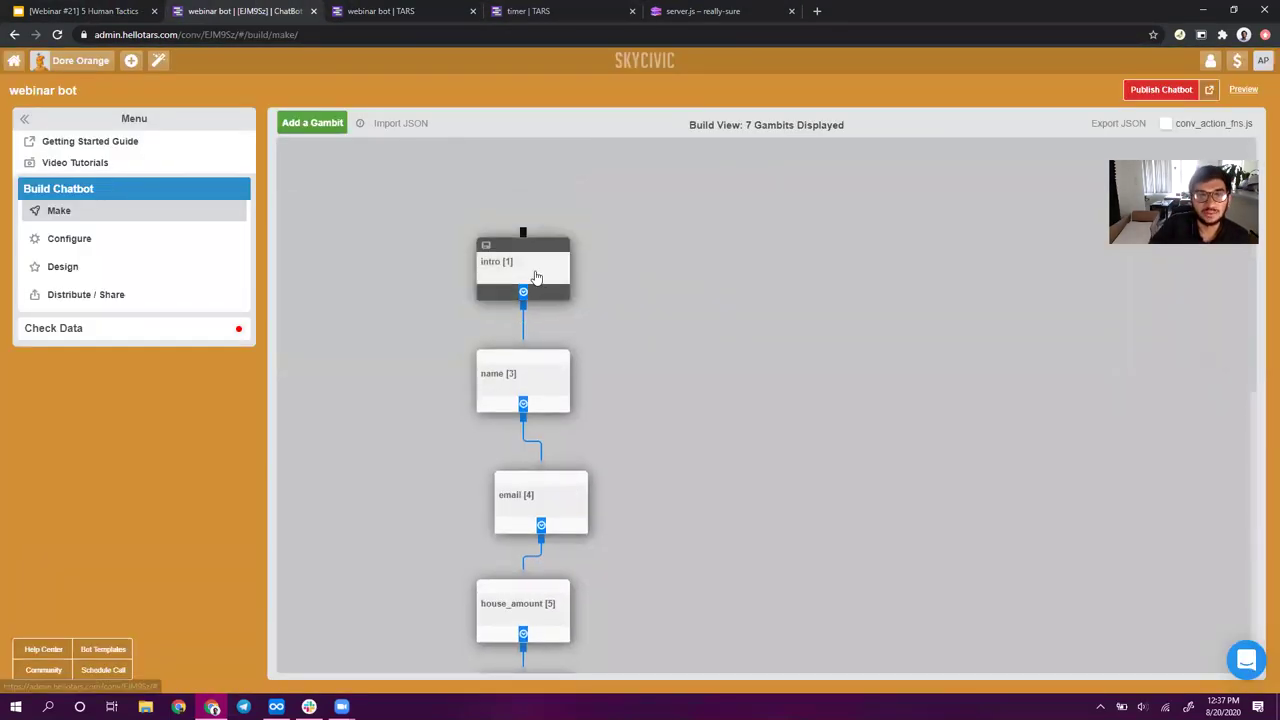
{"action": "left_click", "coordinate": [535, 272]}
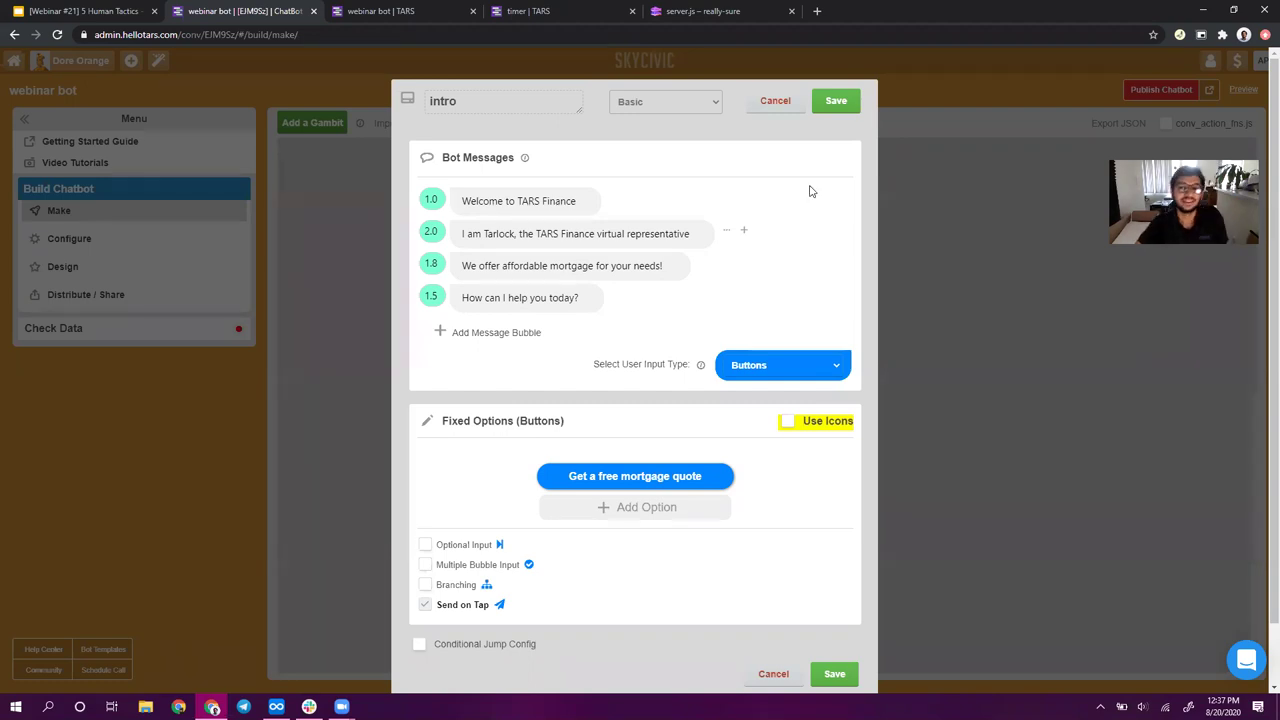
{"action": "left_click", "coordinate": [849, 104]}
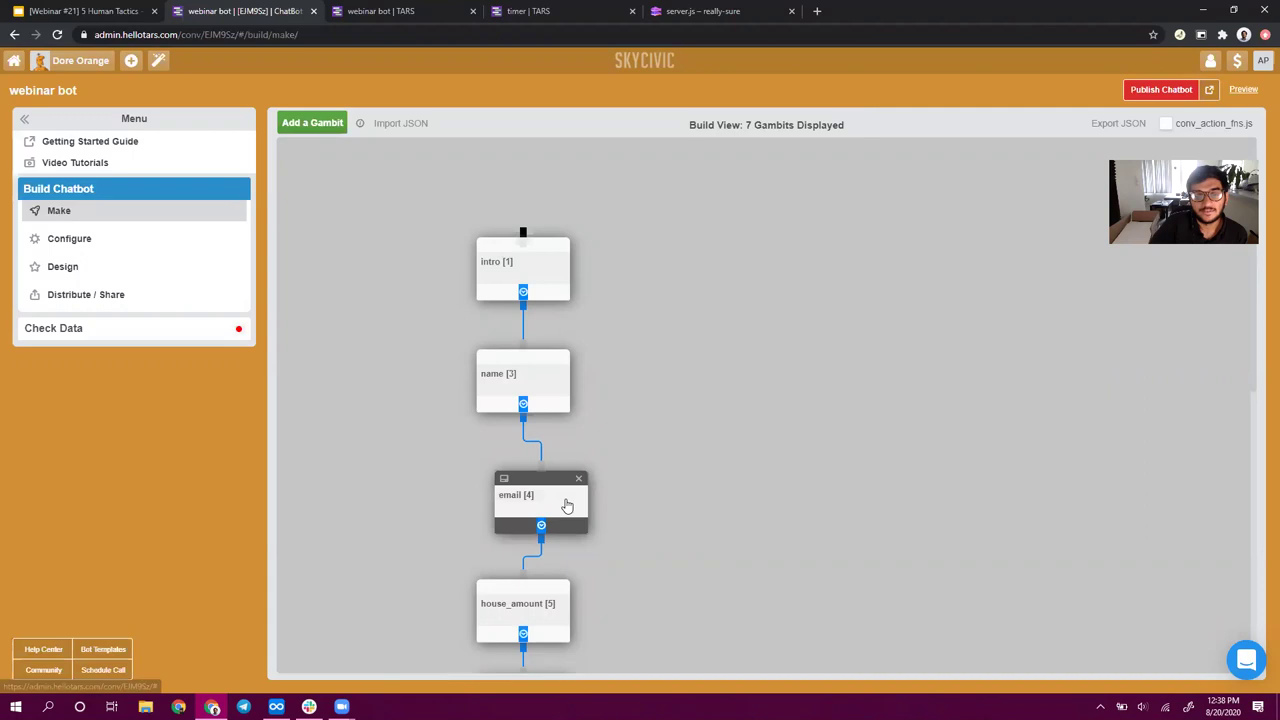
- Line up the email gambit under the other gambits in the flow
{"action": "left_click_drag", "start_coordinate": [566, 500], "coordinate": [548, 504]}
{"action": "scroll", "coordinate": [755, 543], "scroll_direction": "down", "scroll_amount": 1}
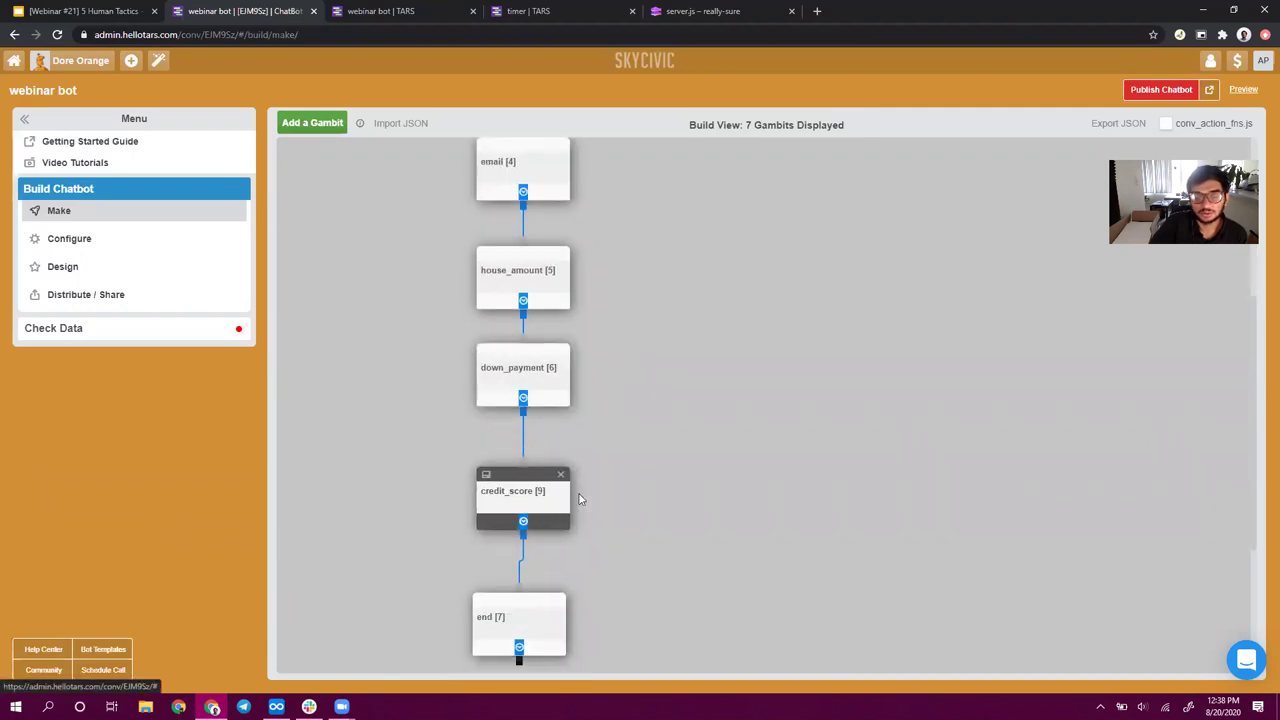
{"action": "scroll", "coordinate": [575, 492], "scroll_direction": "down", "scroll_amount": 1}
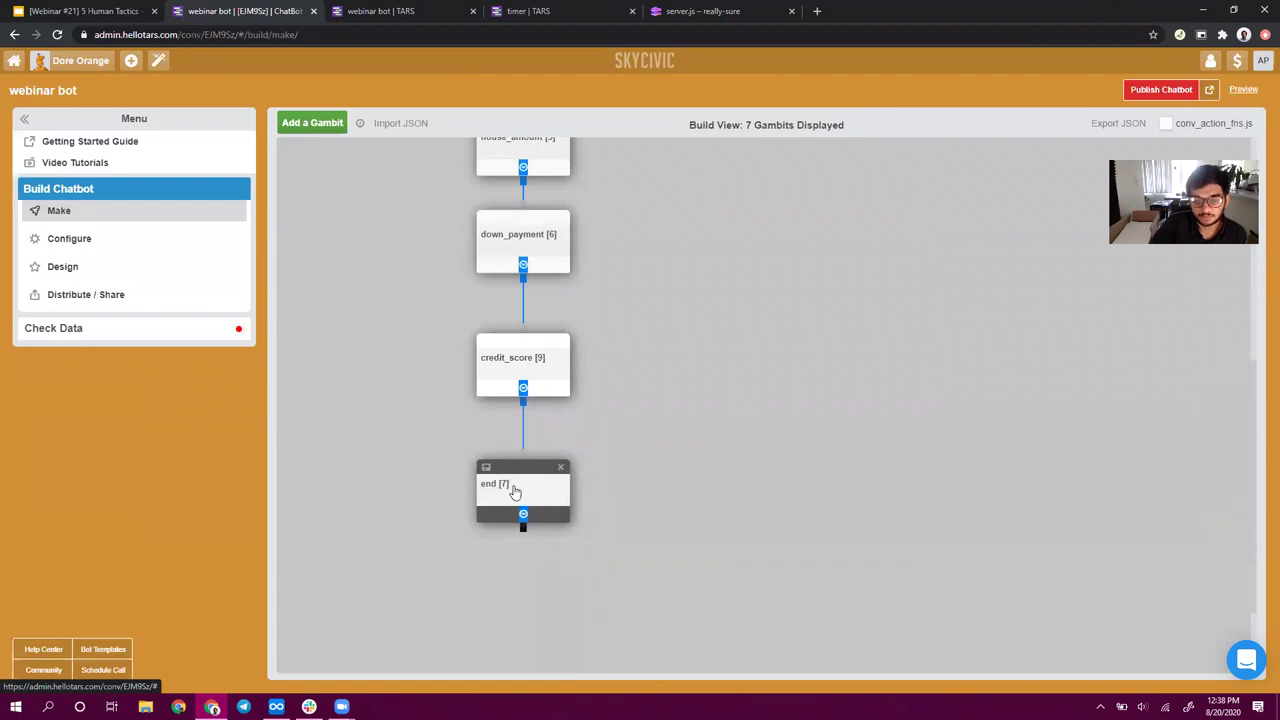
{"action": "scroll", "coordinate": [782, 369], "scroll_direction": "up", "scroll_amount": 3}
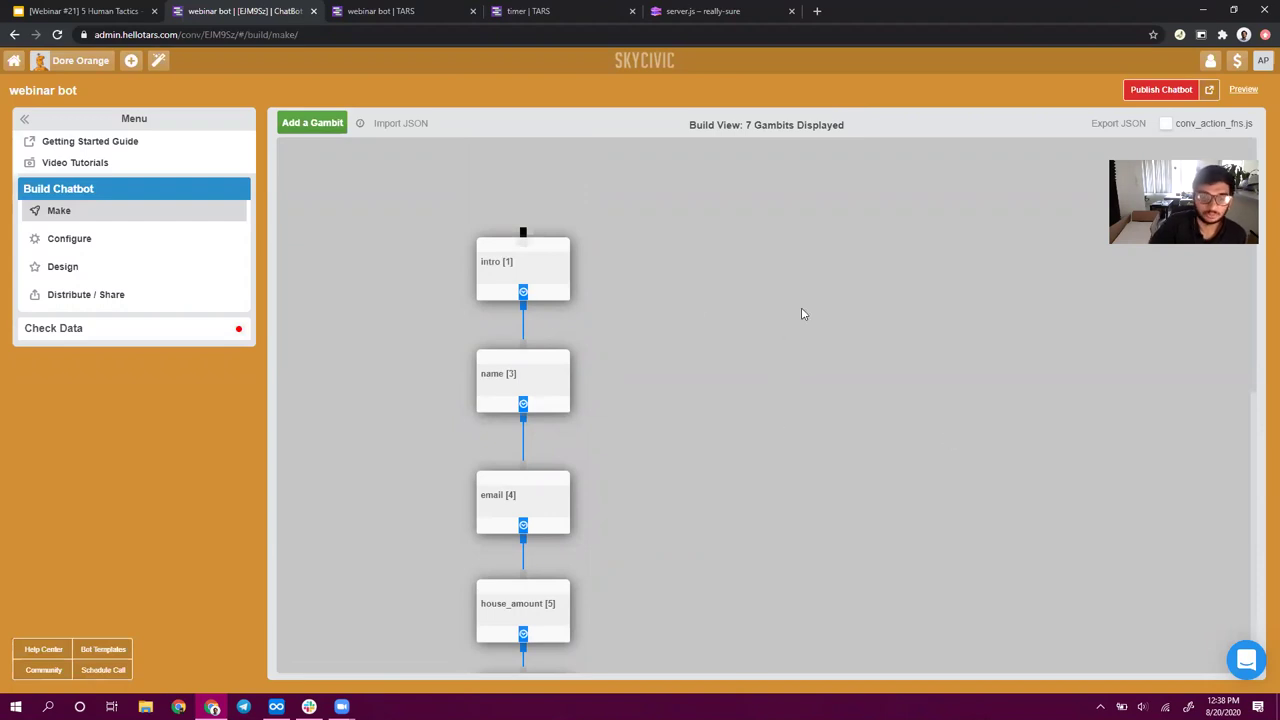
{"action": "left_click", "coordinate": [430, 7]}
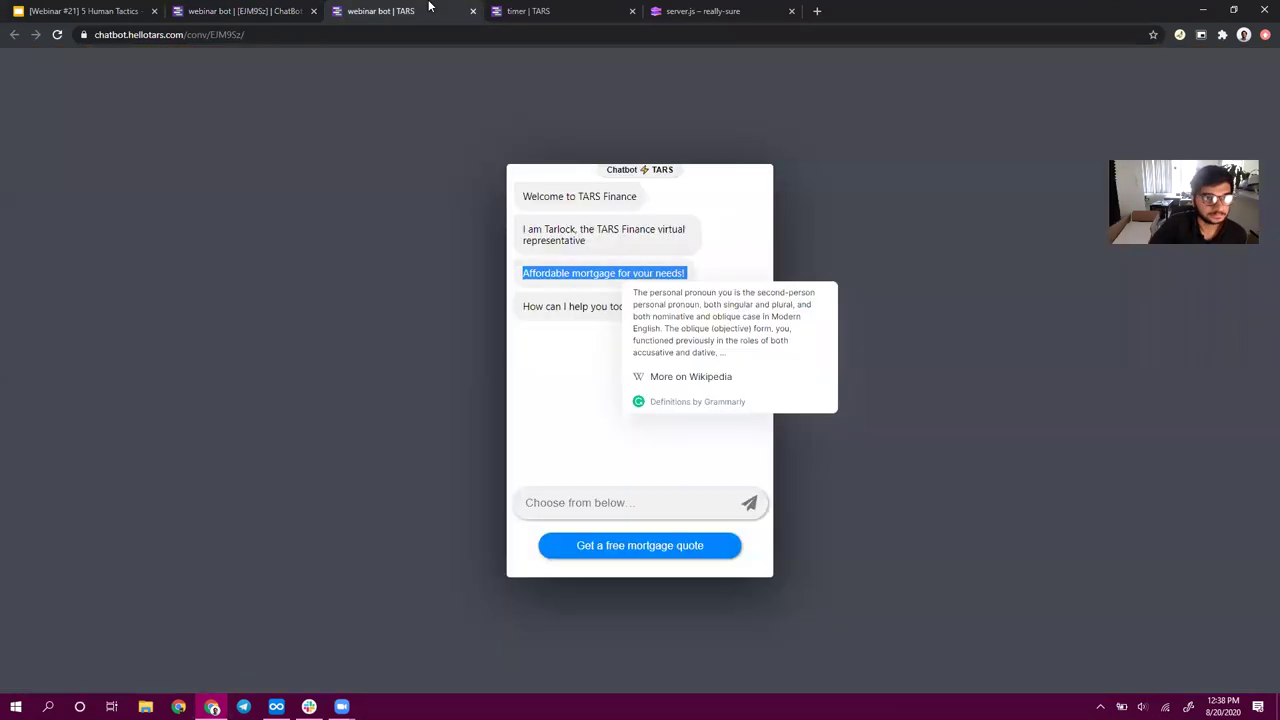
- Reload the preview and start the 'Get a free mortgage quote' conversation
{"action": "left_click", "coordinate": [58, 34]}
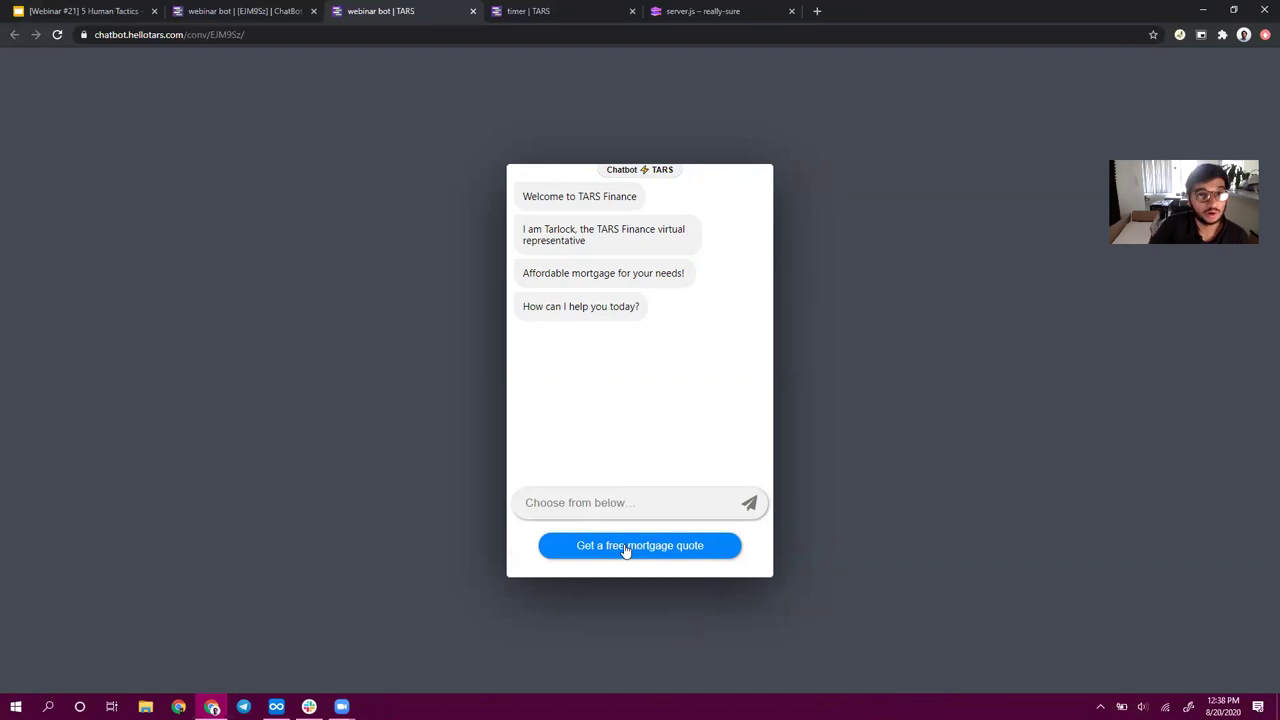
{"action": "left_click", "coordinate": [625, 547]}
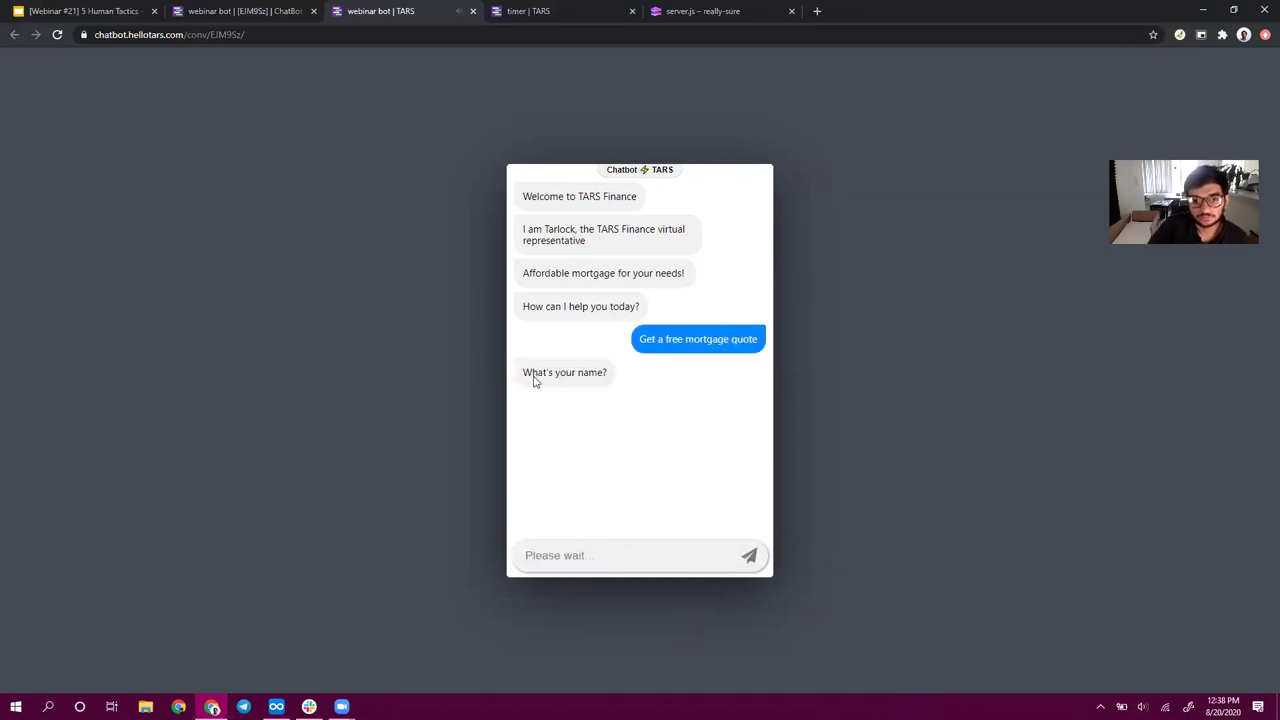
{"action": "triple_click", "coordinate": [549, 375]}
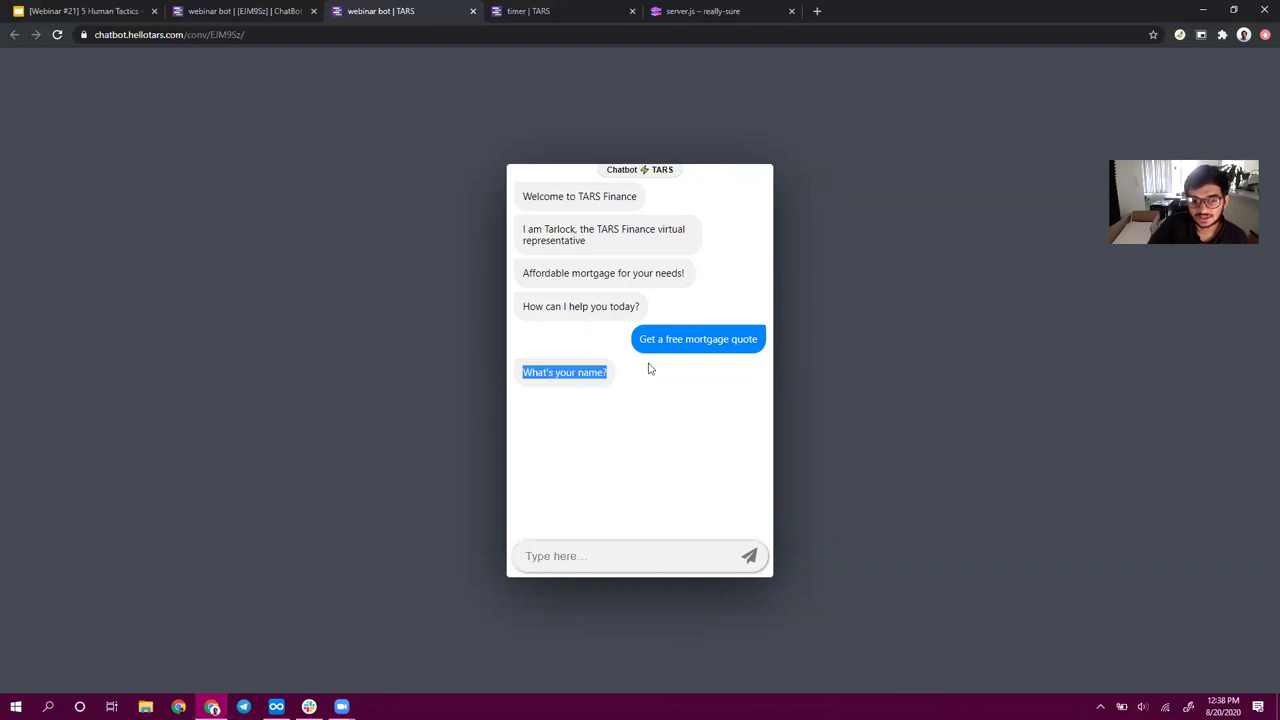
{"action": "left_click", "coordinate": [579, 559]}
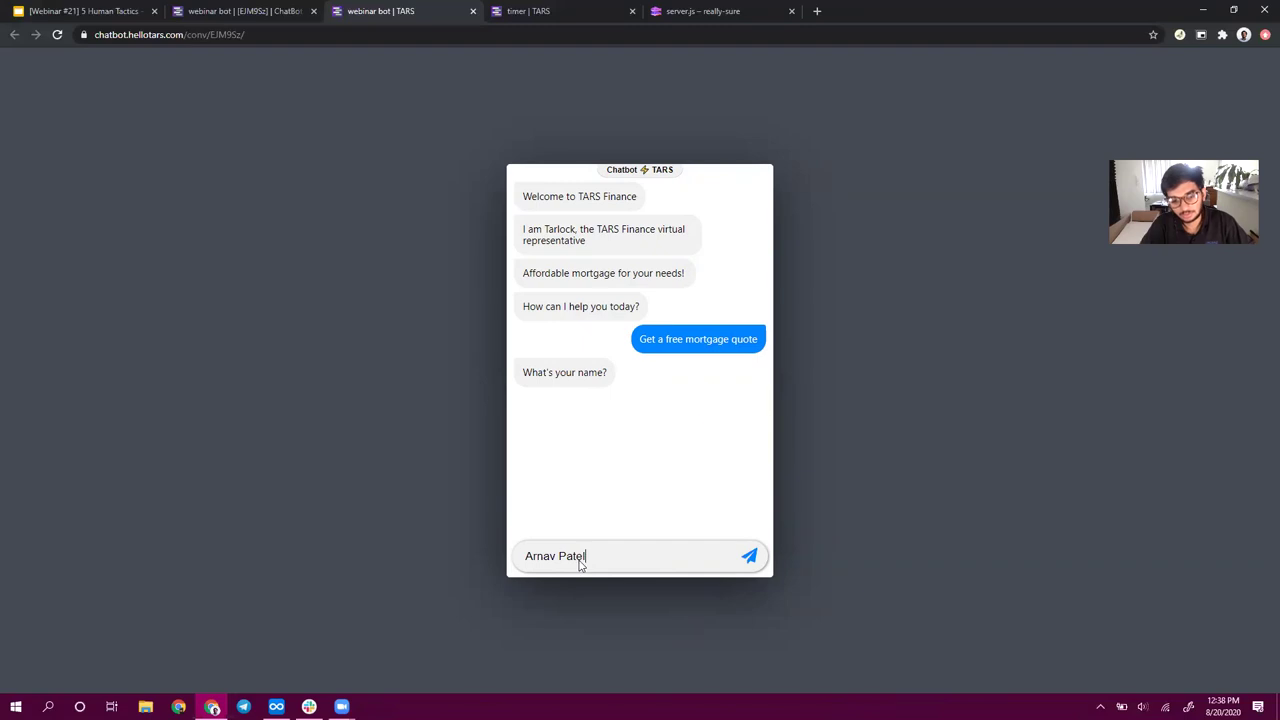
- Answer the bot with a name, an email address and a house cost of 500000
{"action": "key", "text": "Return"}
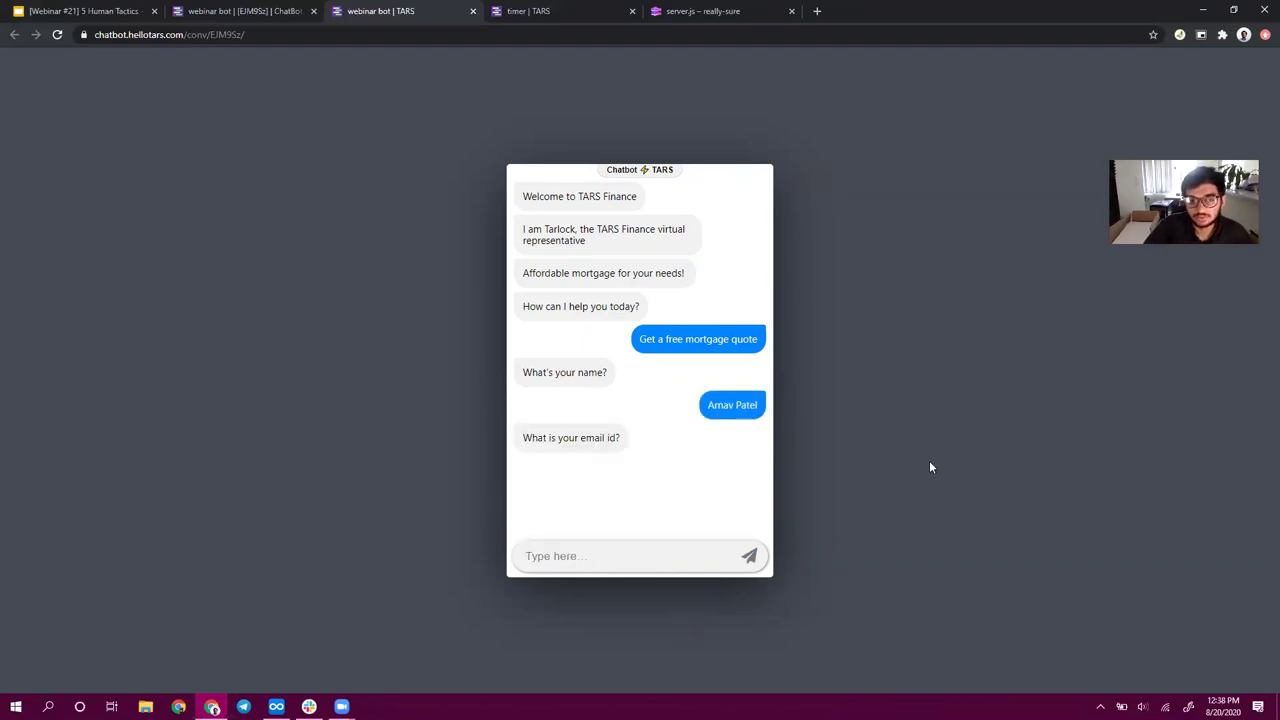
{"action": "key", "text": "Return"}
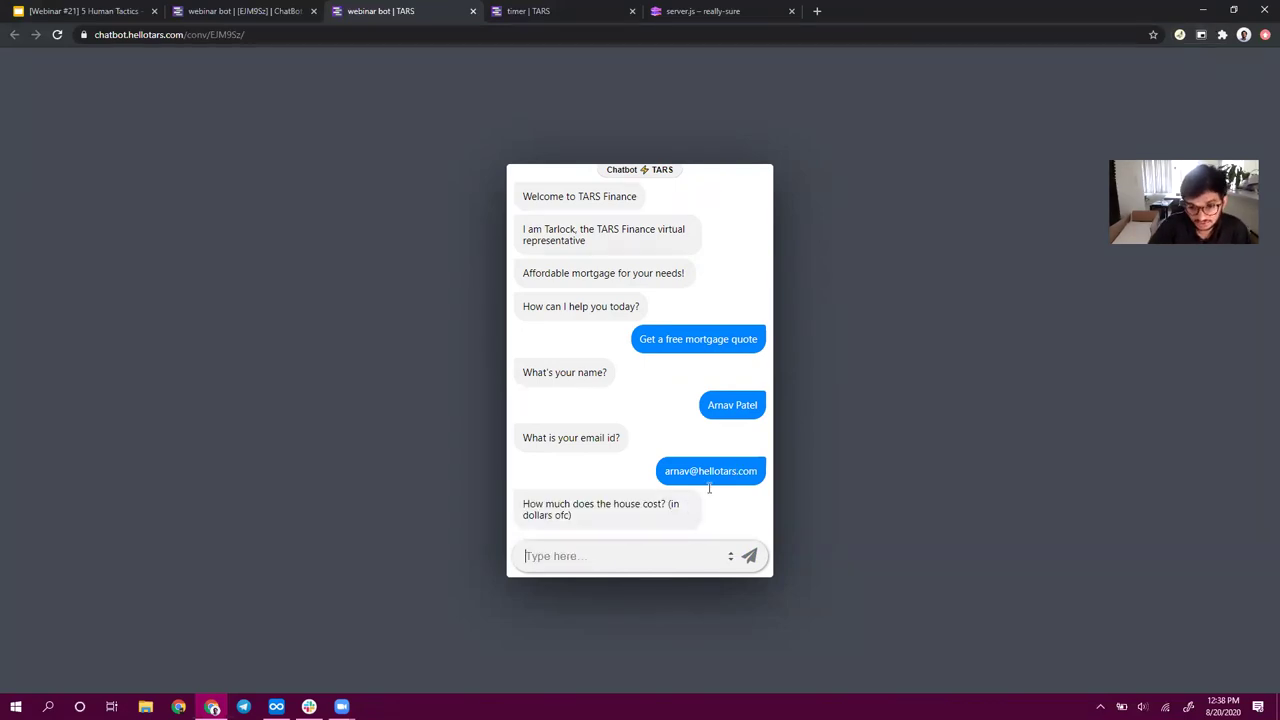
{"action": "type", "text": "500"}
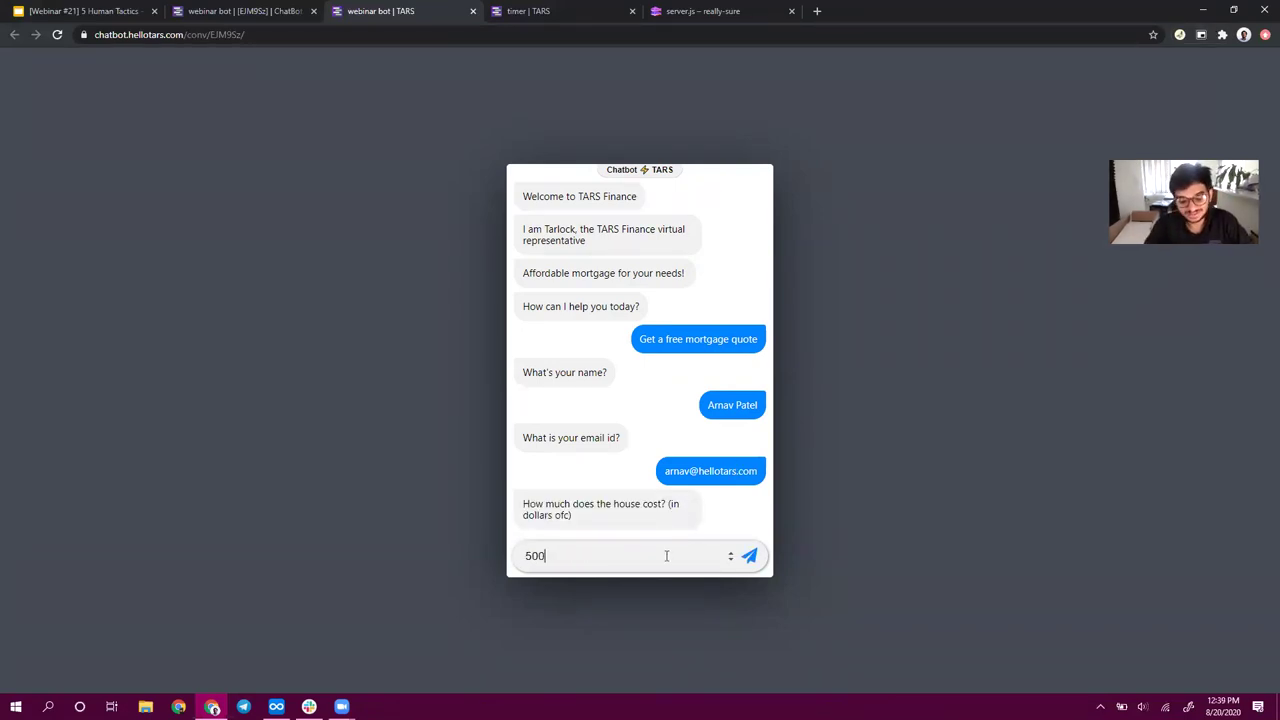
{"action": "type", "text": "00000"}
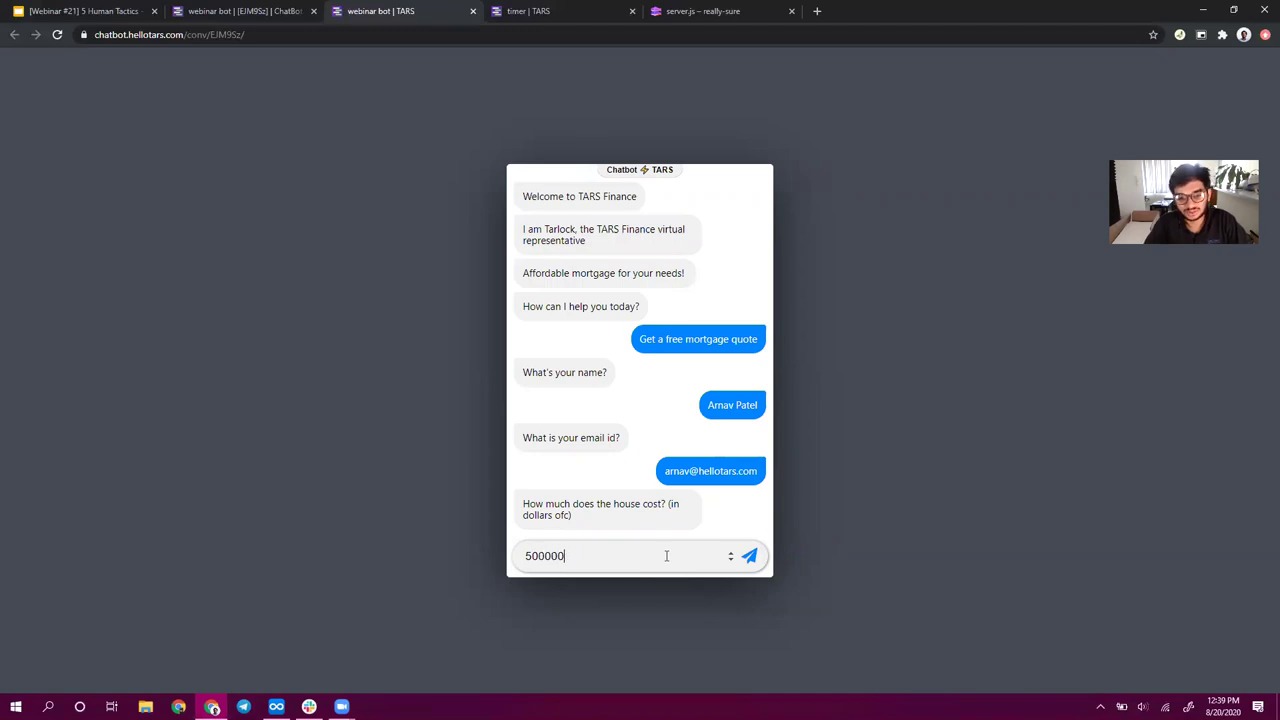
{"action": "key", "text": "Return"}
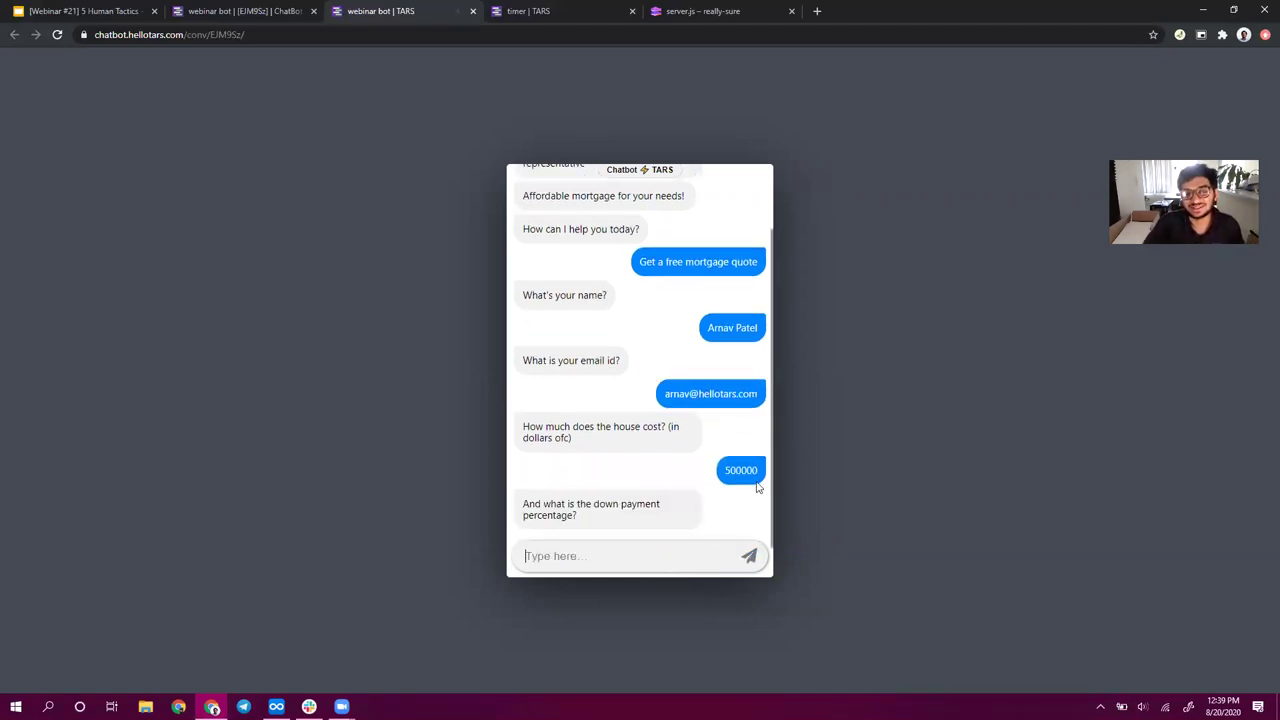
{"action": "left_click", "coordinate": [713, 558]}
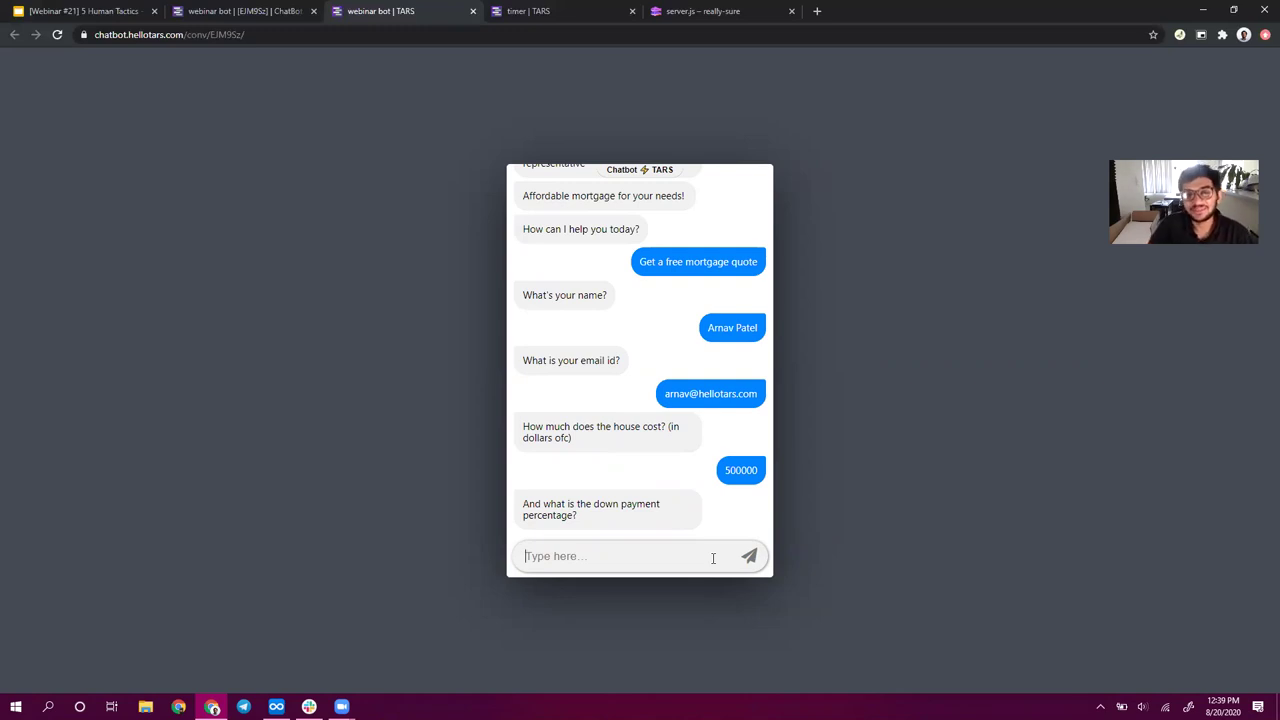
- Answer a 3 percent down payment and an 800-850 credit score
{"action": "left_click", "coordinate": [713, 558]}
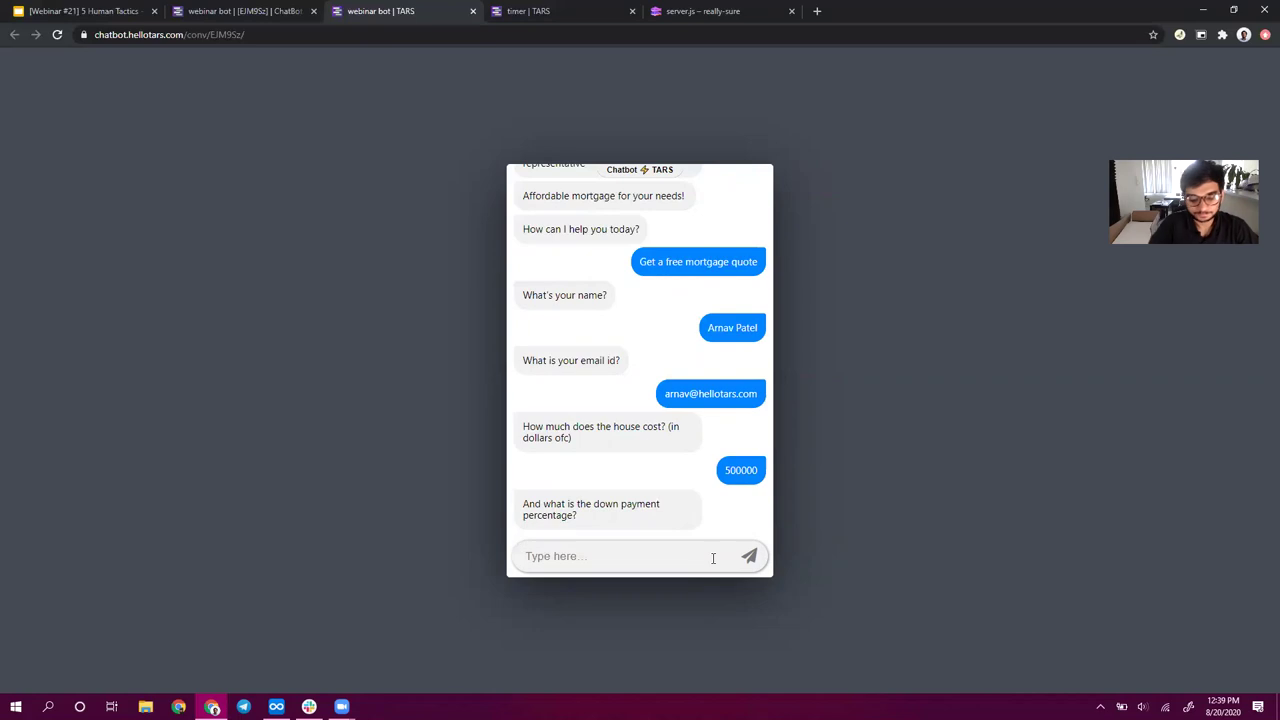
{"action": "type", "text": "3"}
{"action": "key", "text": "Return"}
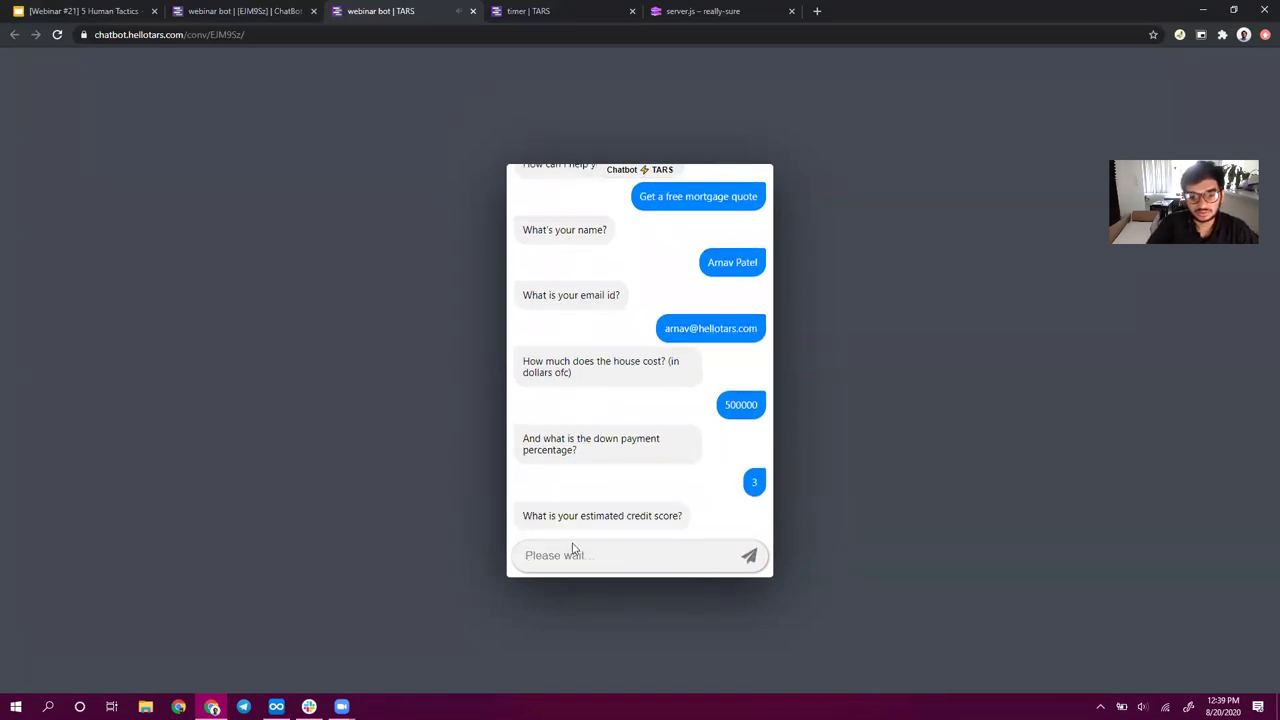
{"action": "left_click", "coordinate": [666, 456]}
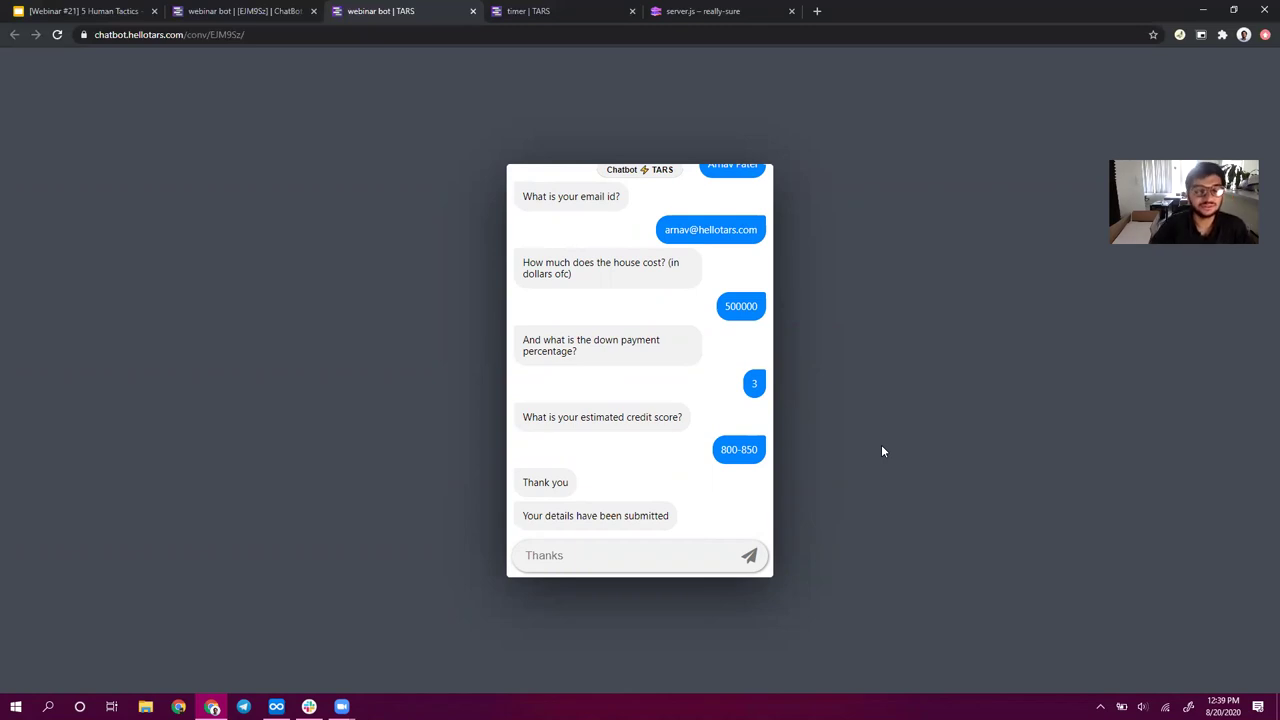
- Review the Thank you and 'Your details have been submitted' confirmation messages
{"action": "triple_click", "coordinate": [546, 482]}
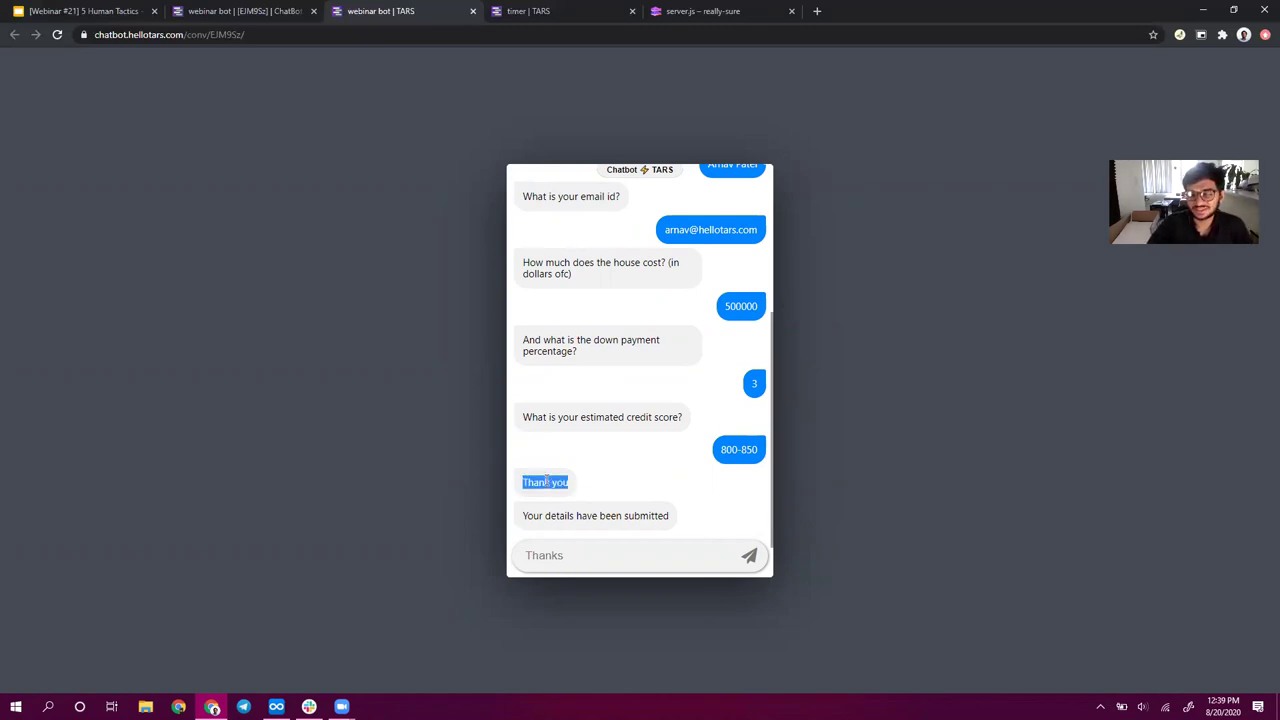
{"action": "left_click", "coordinate": [738, 446]}
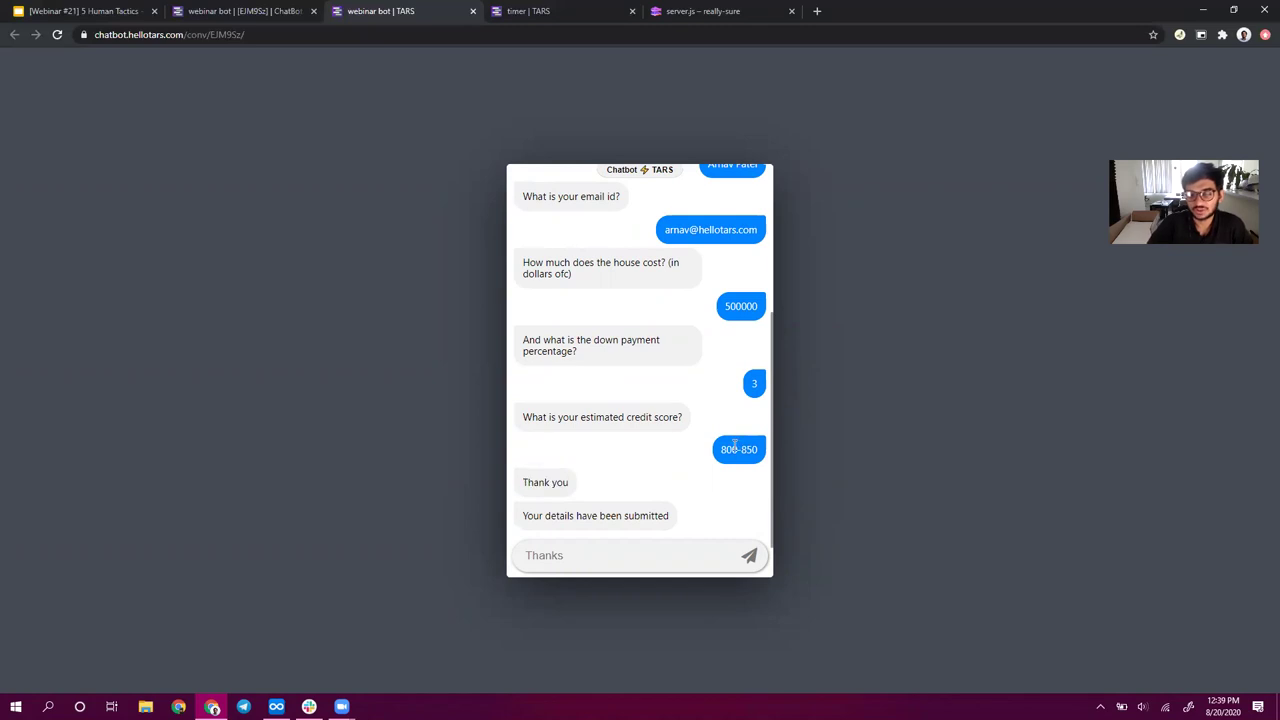
{"action": "triple_click", "coordinate": [524, 482]}
{"action": "left_click", "coordinate": [586, 549]}
{"action": "triple_click", "coordinate": [575, 515]}
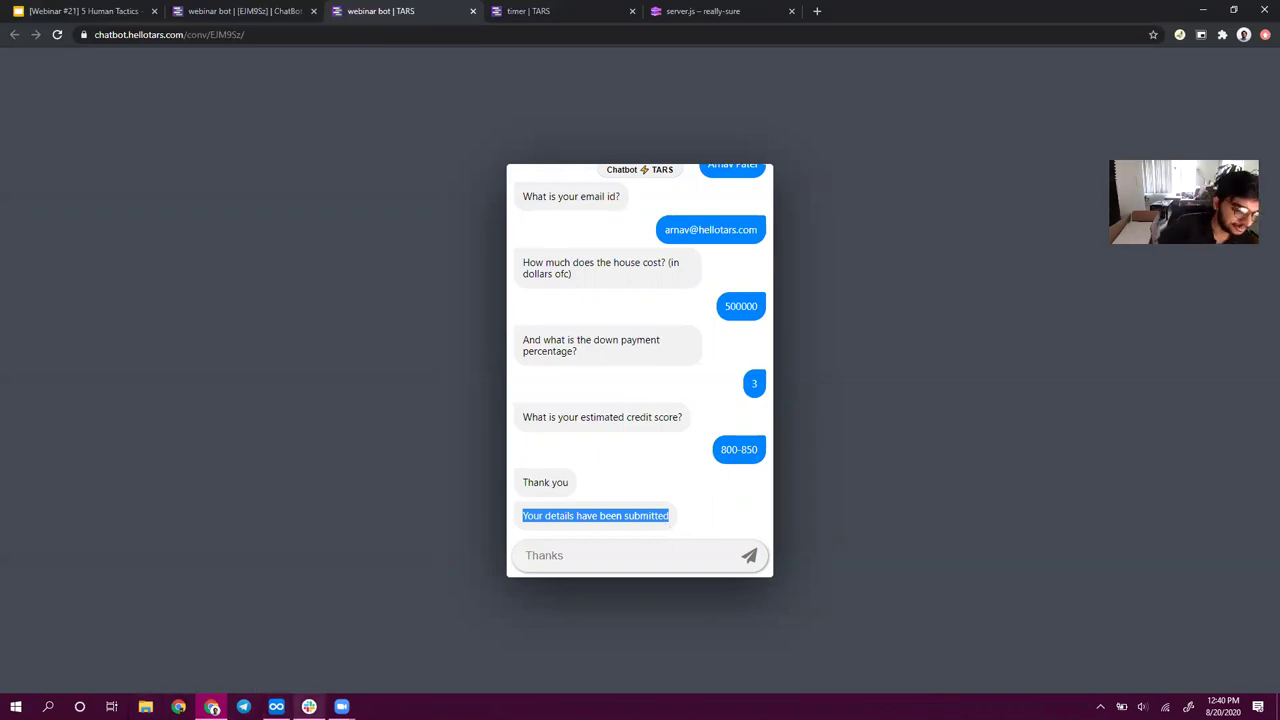
{"action": "left_click", "coordinate": [309, 706]}
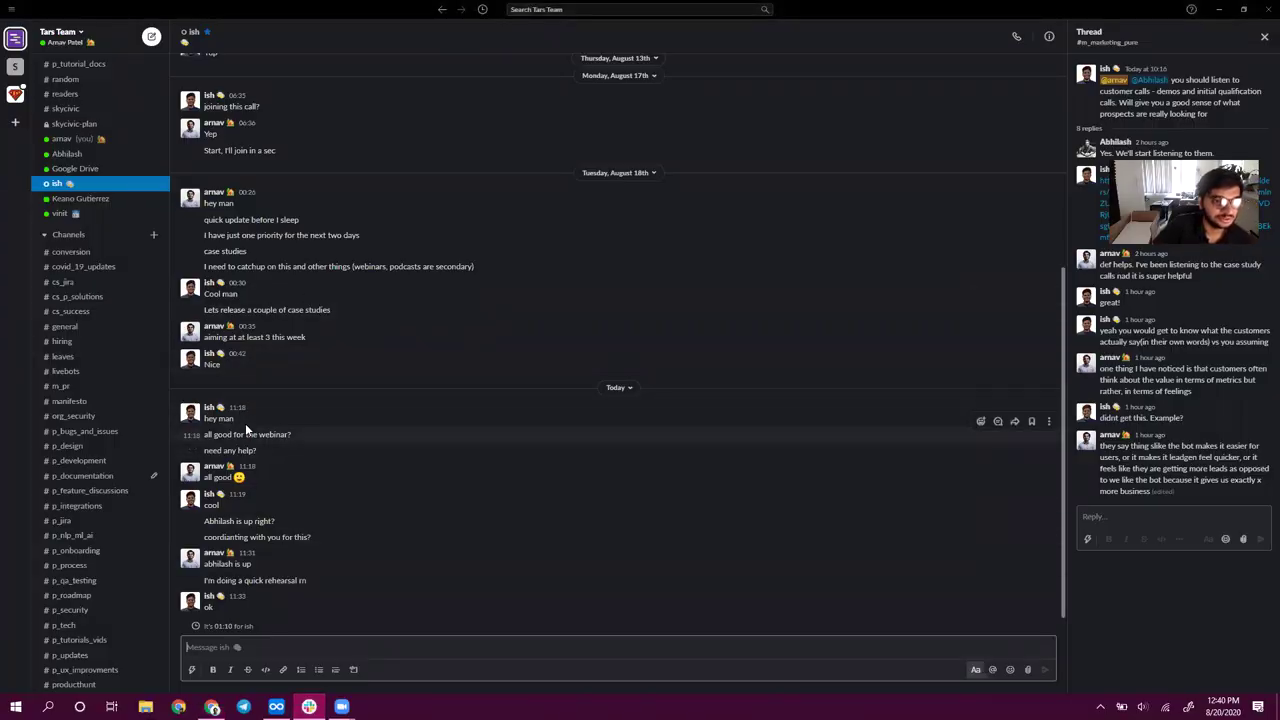
{"action": "left_click_drag", "start_coordinate": [219, 412], "coordinate": [322, 607]}
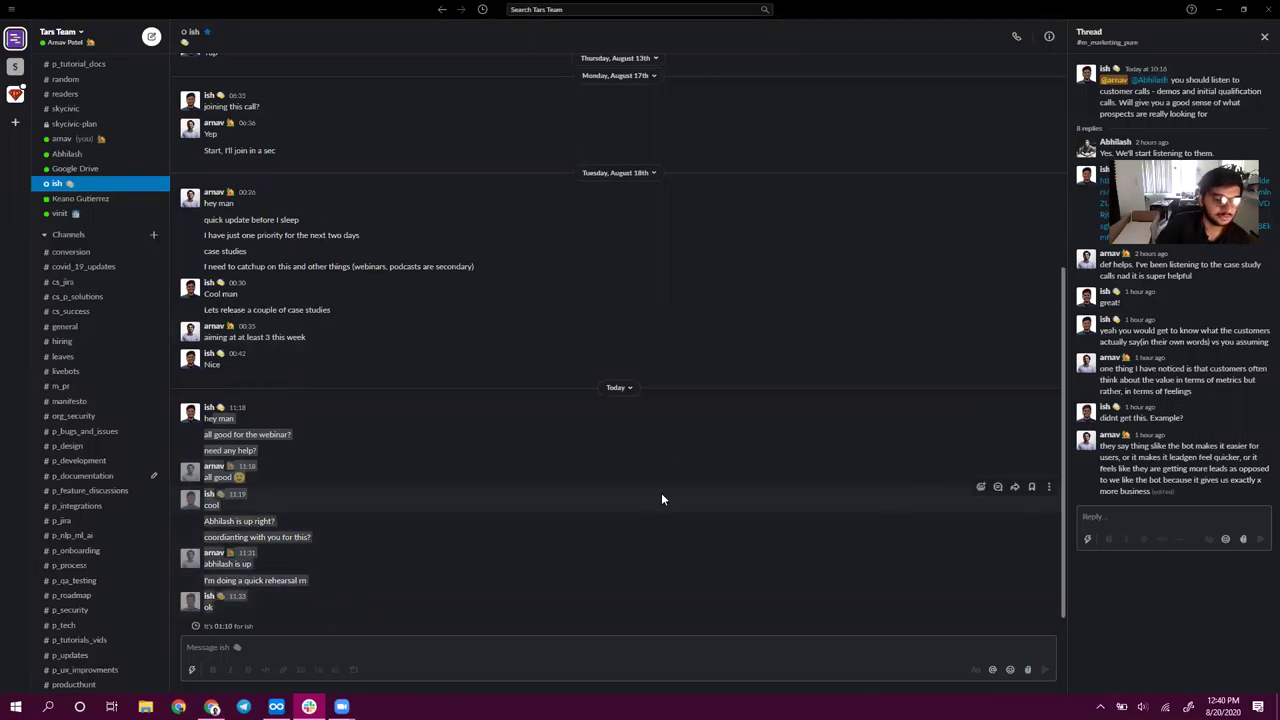
{"action": "double_click", "coordinate": [228, 420]}
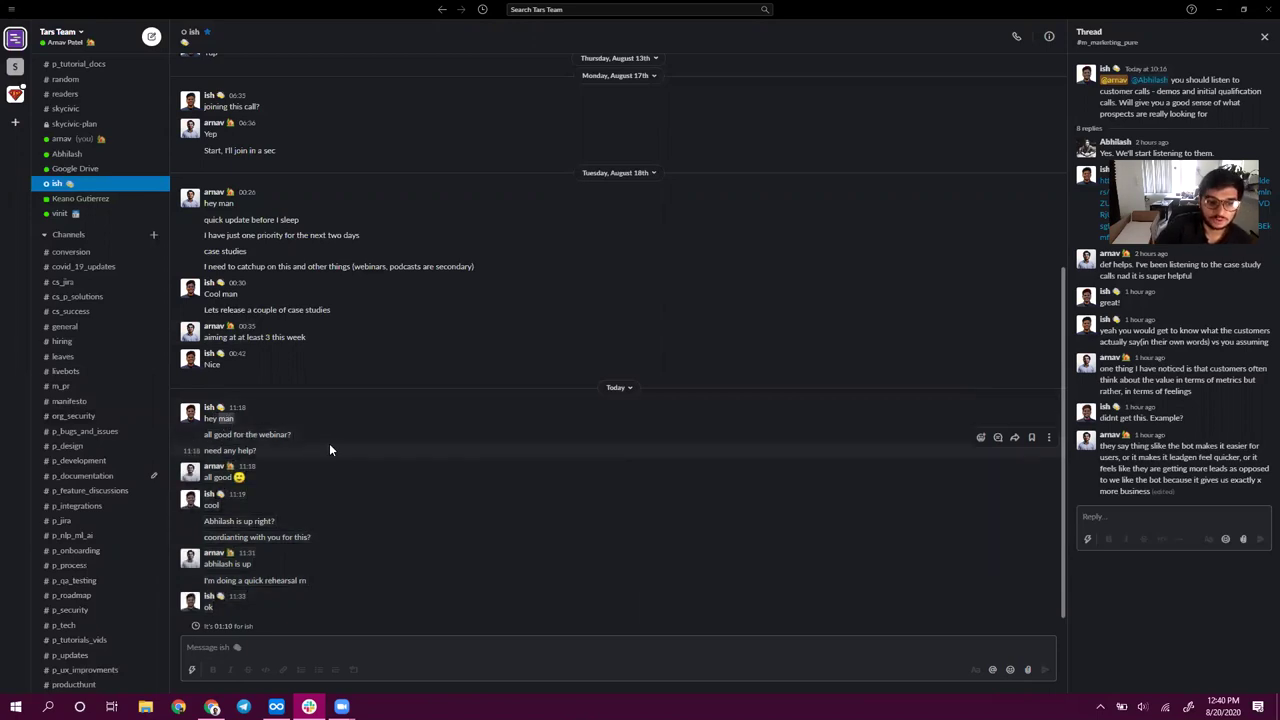
{"action": "double_click", "coordinate": [211, 505]}
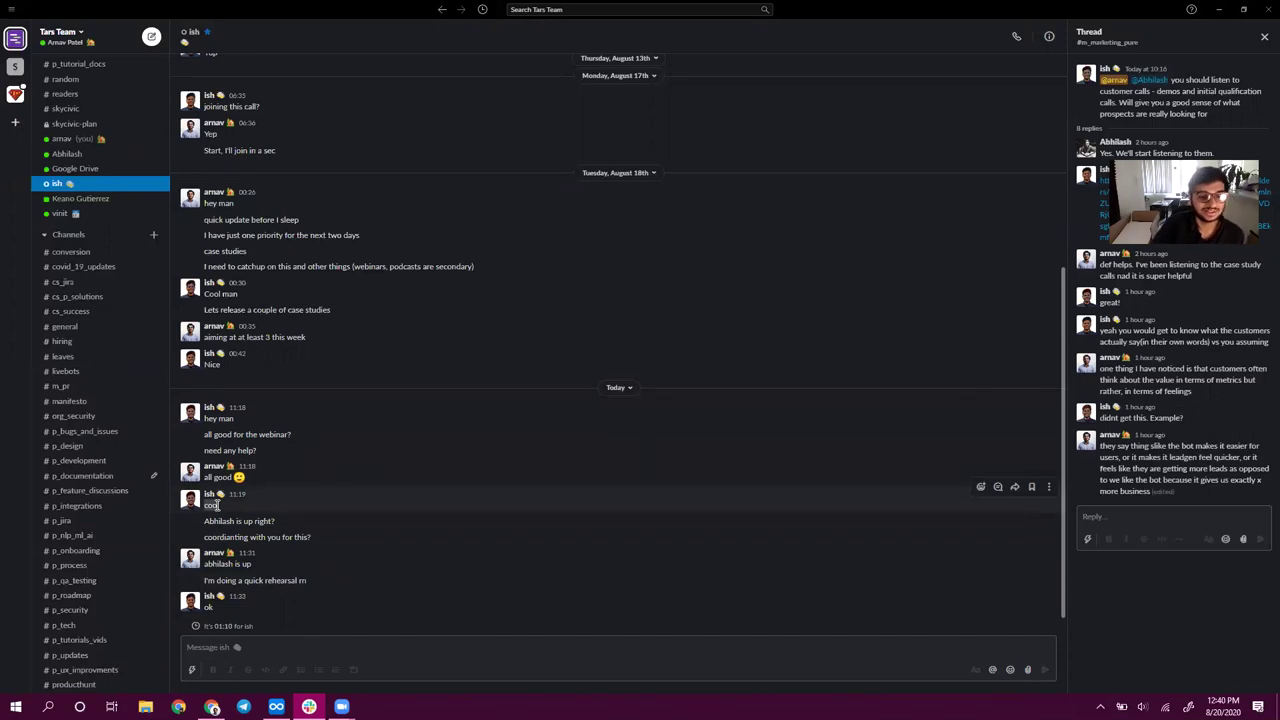
{"action": "triple_click", "coordinate": [214, 520]}
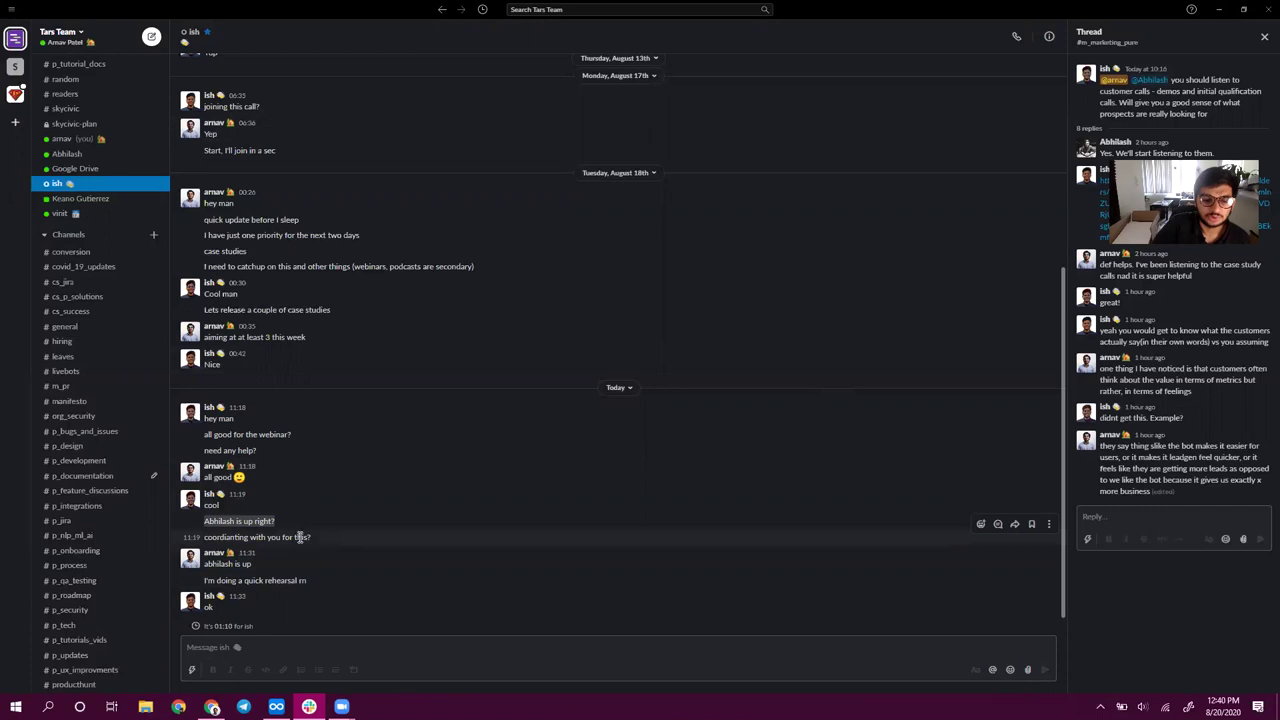
{"action": "left_click", "coordinate": [237, 561]}
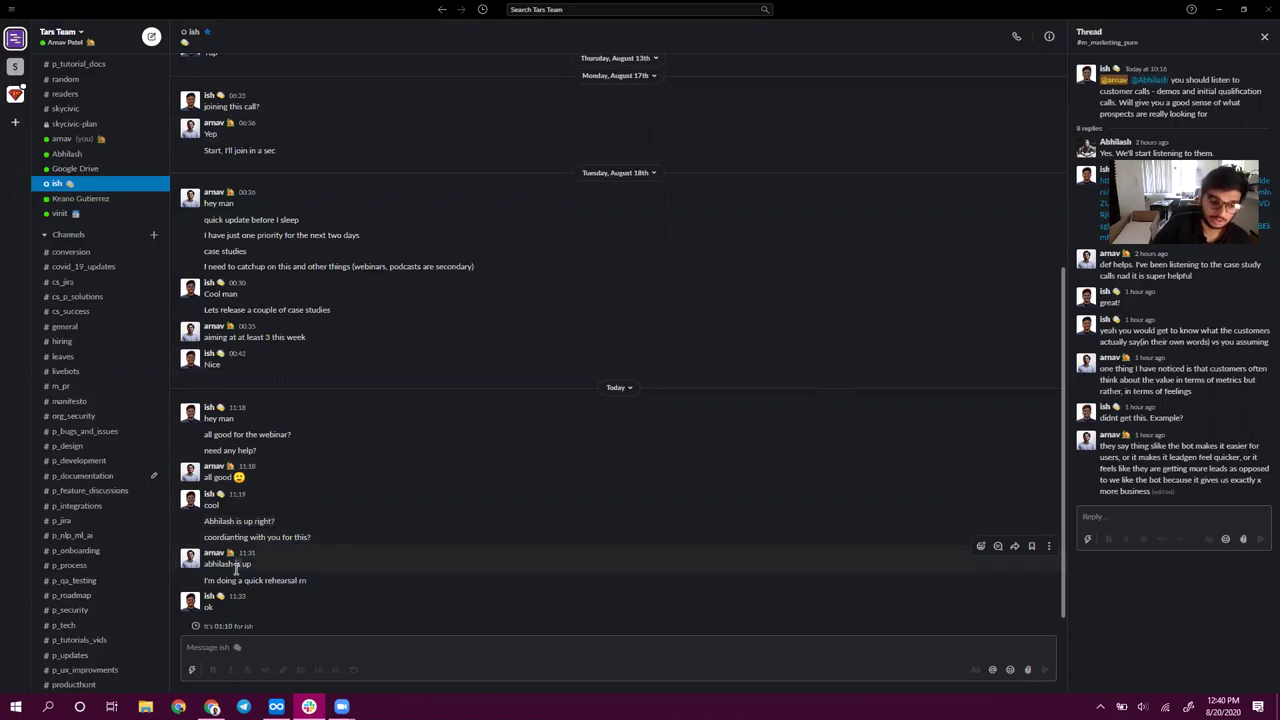
{"action": "double_click", "coordinate": [245, 581]}
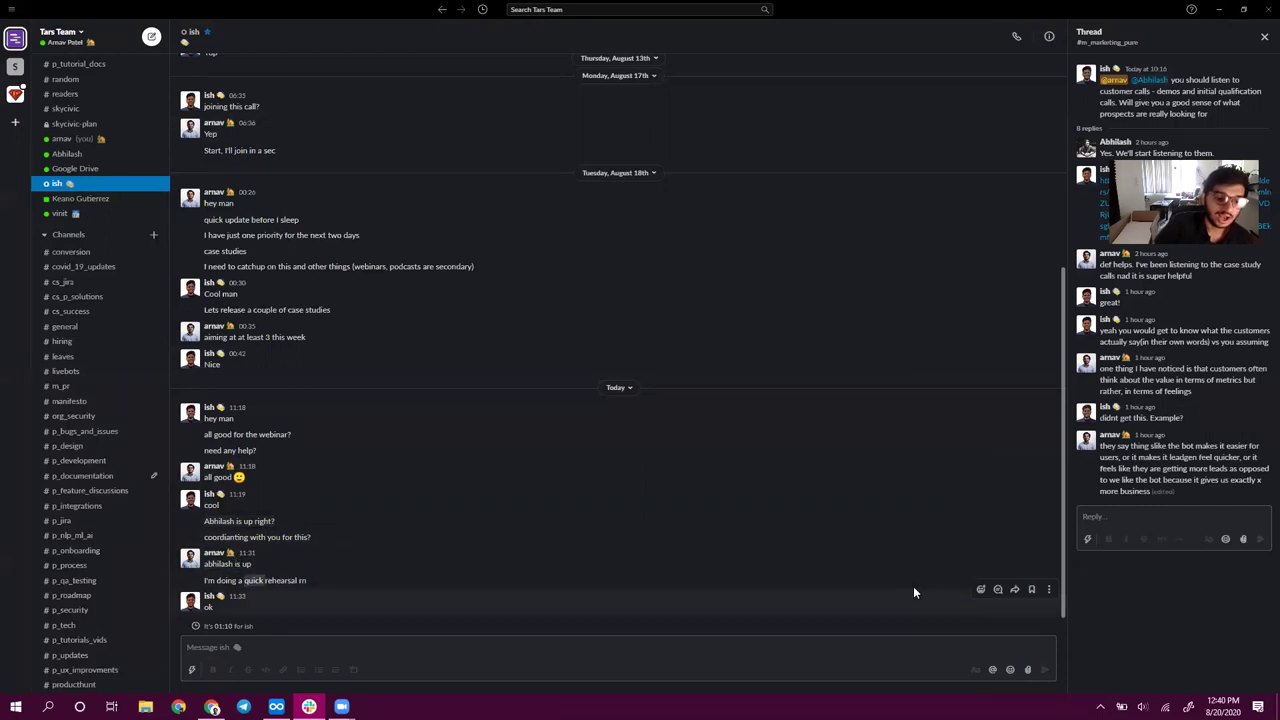
{"action": "double_click", "coordinate": [208, 607]}
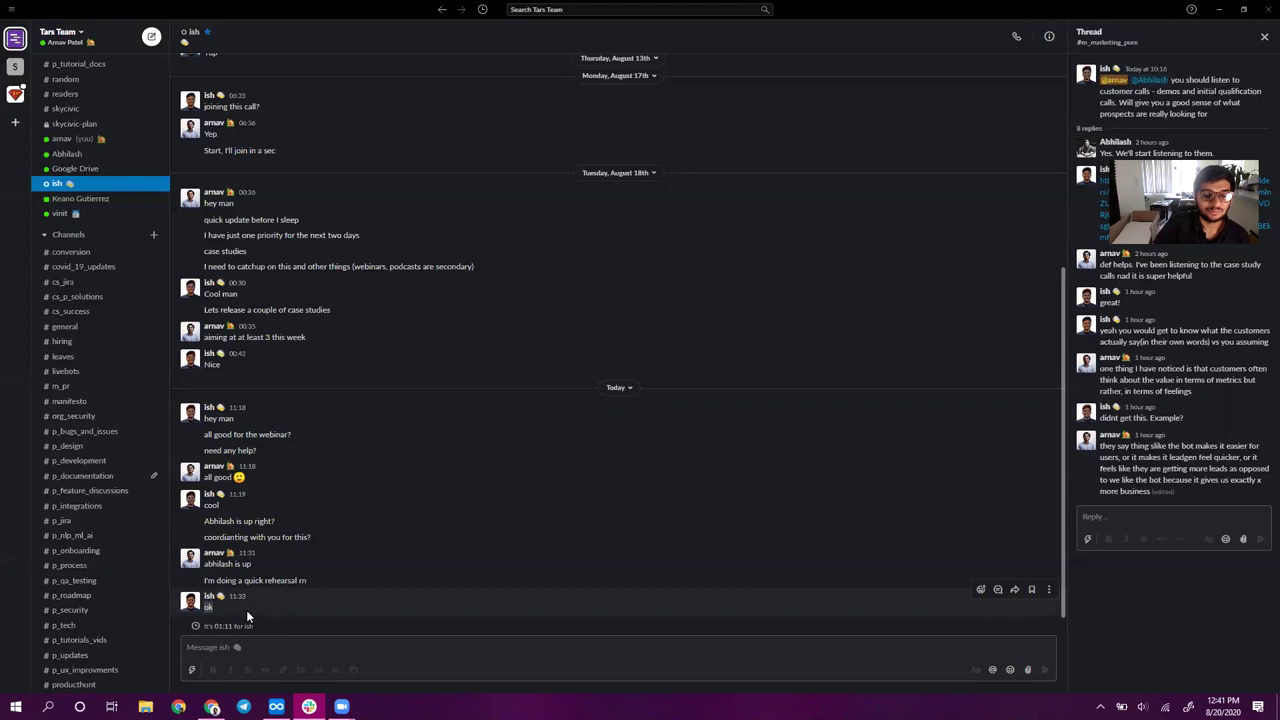
{"action": "double_click", "coordinate": [211, 505]}
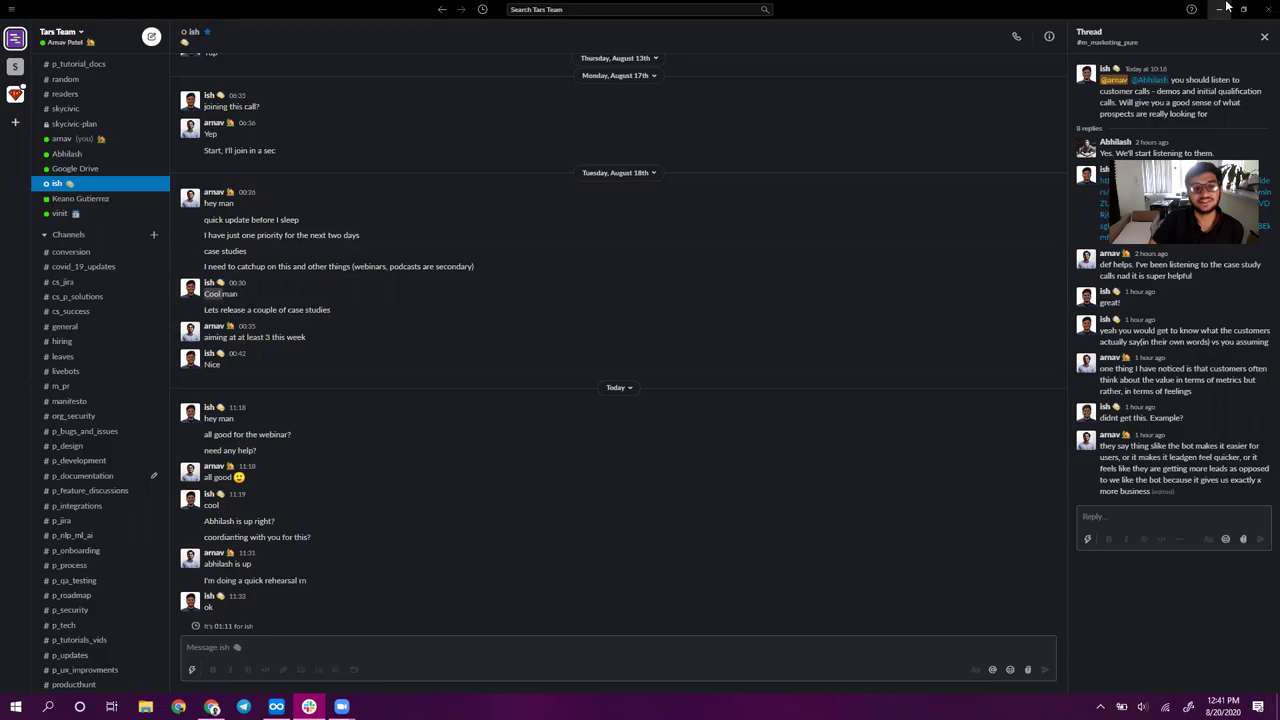
- Minimize Slack and return to the webinar bot's builder tab
{"action": "left_click", "coordinate": [1228, 8]}
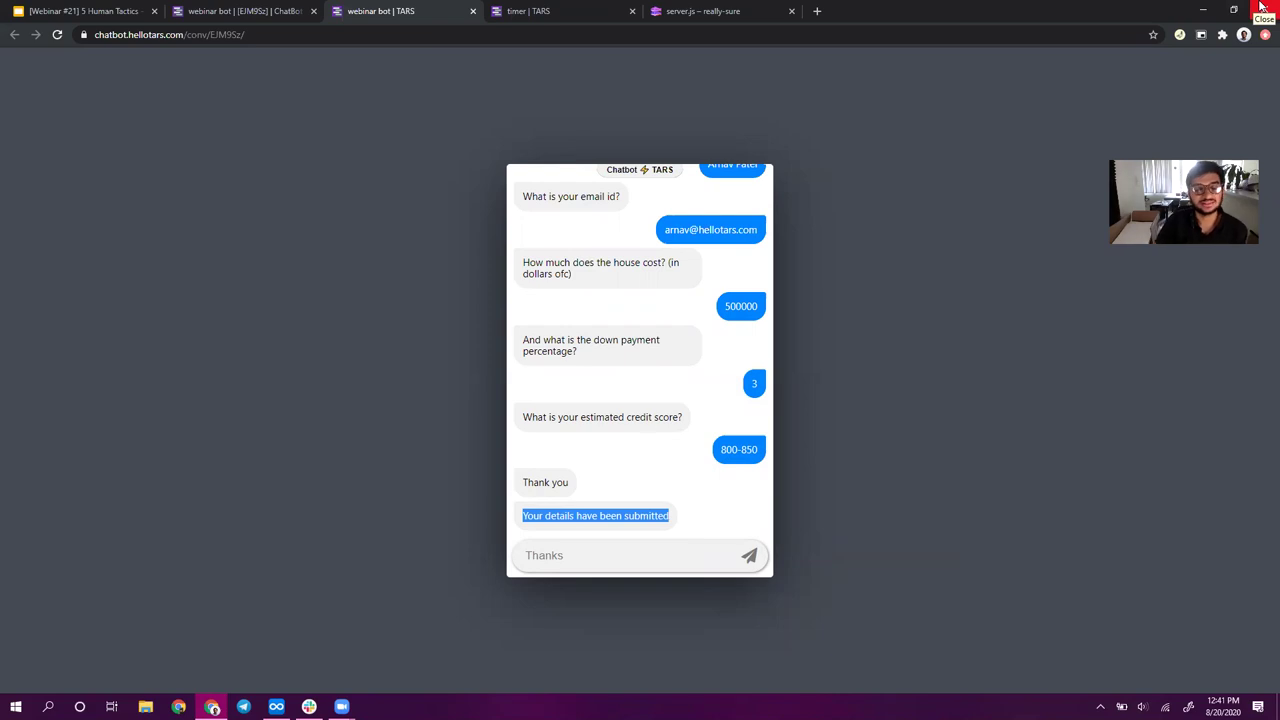
{"action": "left_click", "coordinate": [214, 8]}
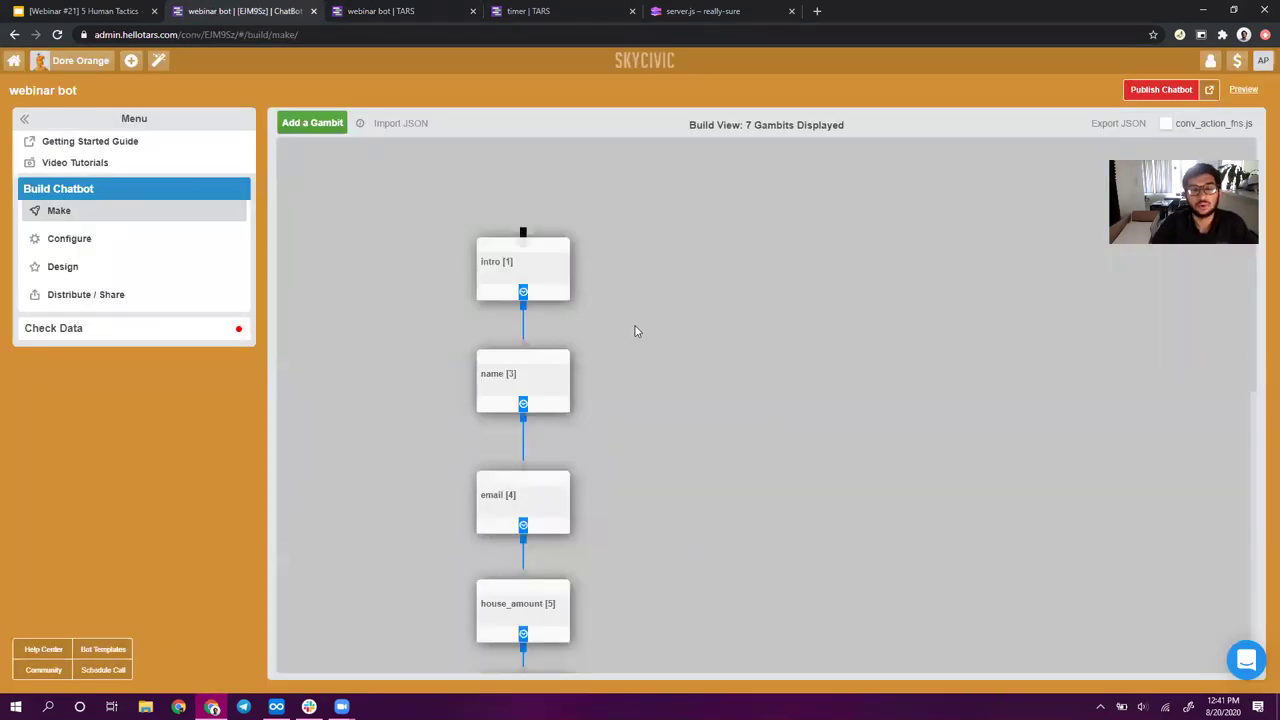
- Try adding a bubble above 'What's your name?' in the name gambit, then save it
{"action": "left_click", "coordinate": [569, 385]}
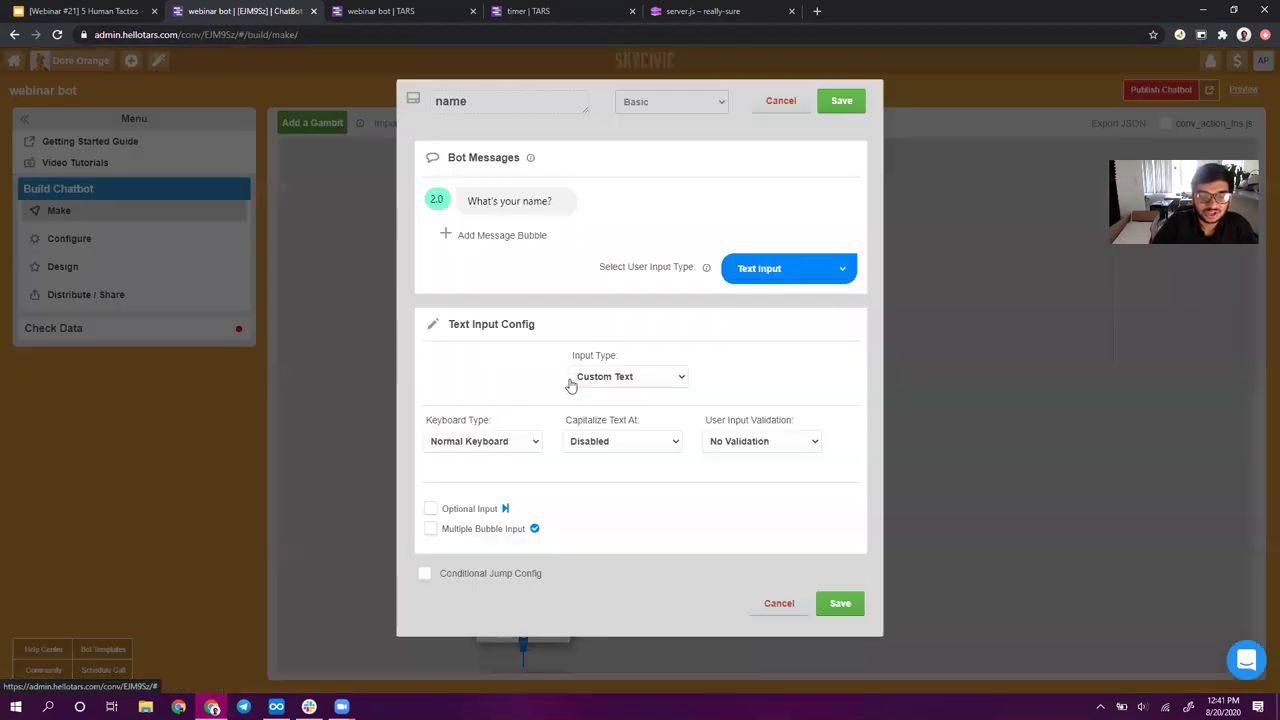
{"action": "left_click", "coordinate": [502, 241]}
{"action": "left_click_drag", "start_coordinate": [566, 228], "coordinate": [565, 183]}
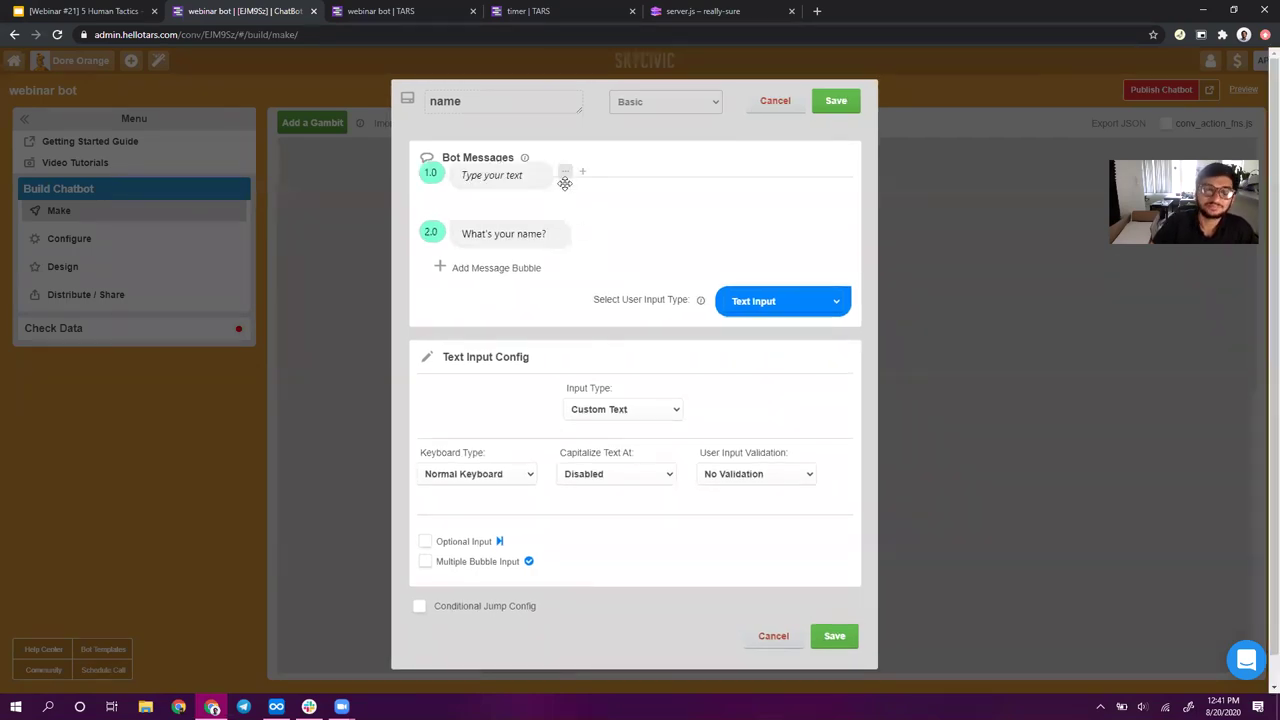
{"action": "left_click", "coordinate": [822, 104]}
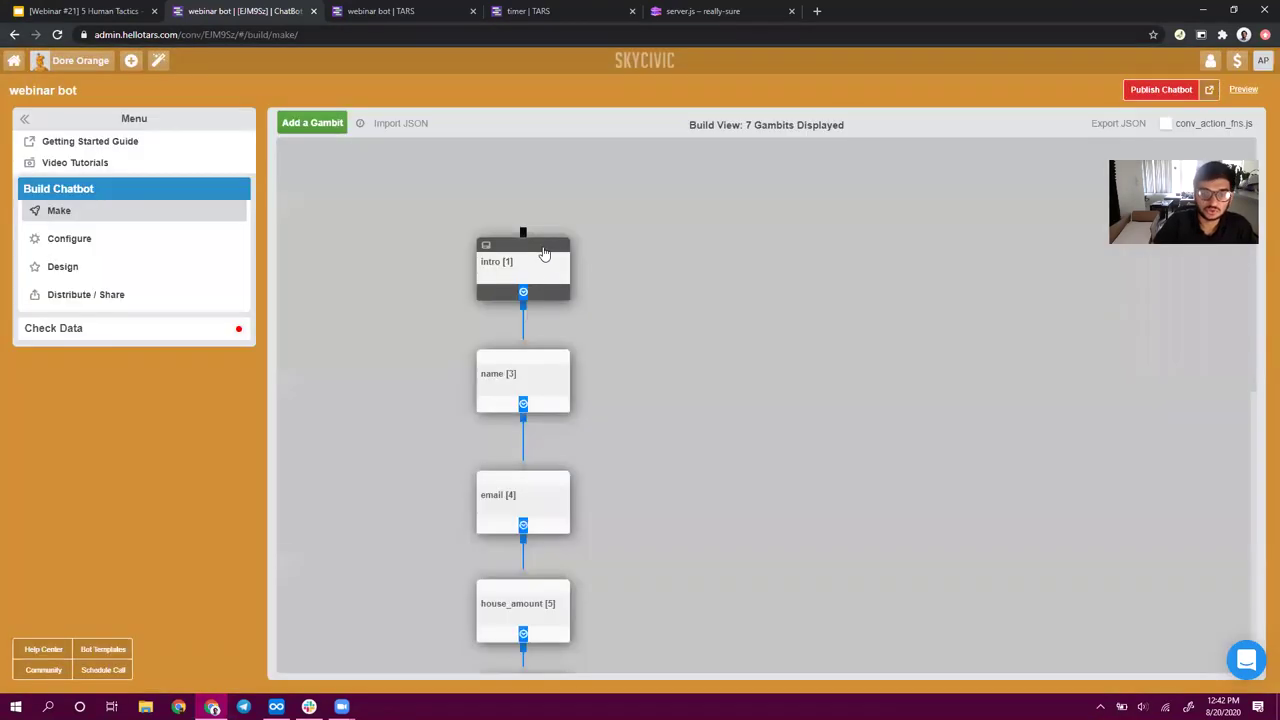
- Check the intro gambit's 'Welcome to TARS Finance' message, save, and reopen the name gambit
{"action": "left_click", "coordinate": [535, 273]}
{"action": "left_click", "coordinate": [533, 203]}
{"action": "left_click_drag", "start_coordinate": [515, 201], "coordinate": [470, 201]}
{"action": "key", "text": "shift+End"}
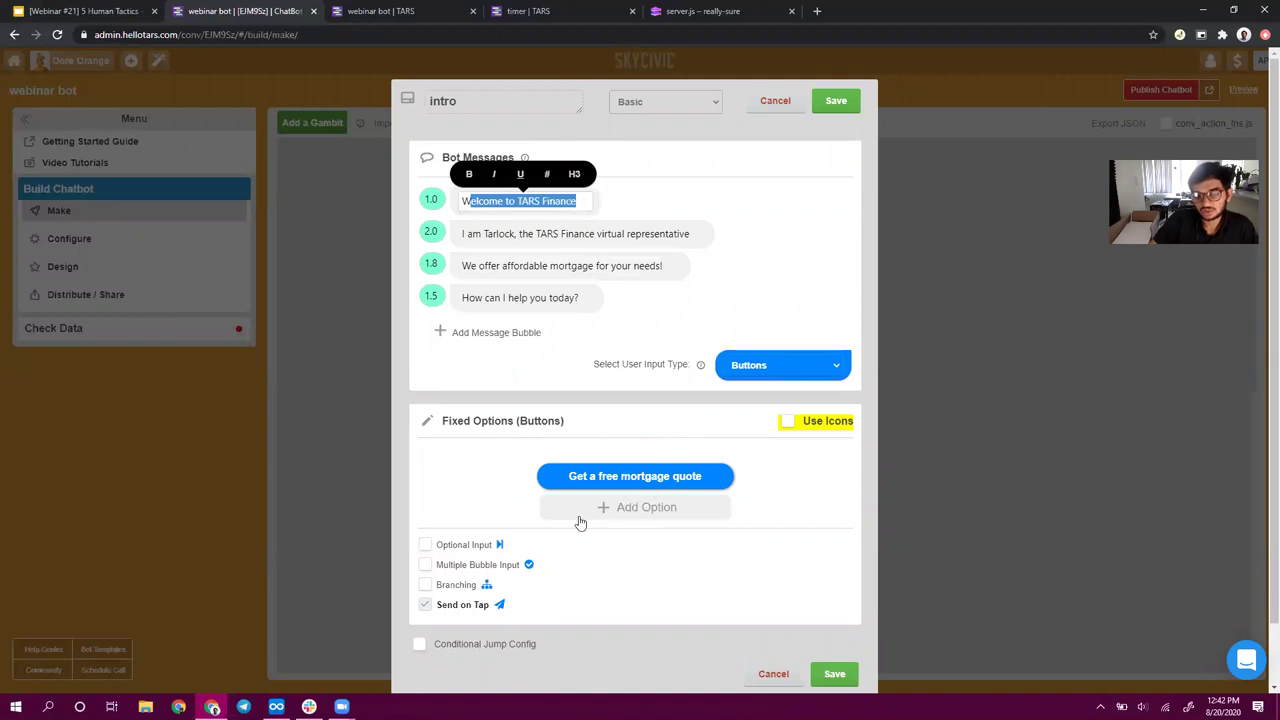
{"action": "left_click", "coordinate": [835, 102]}
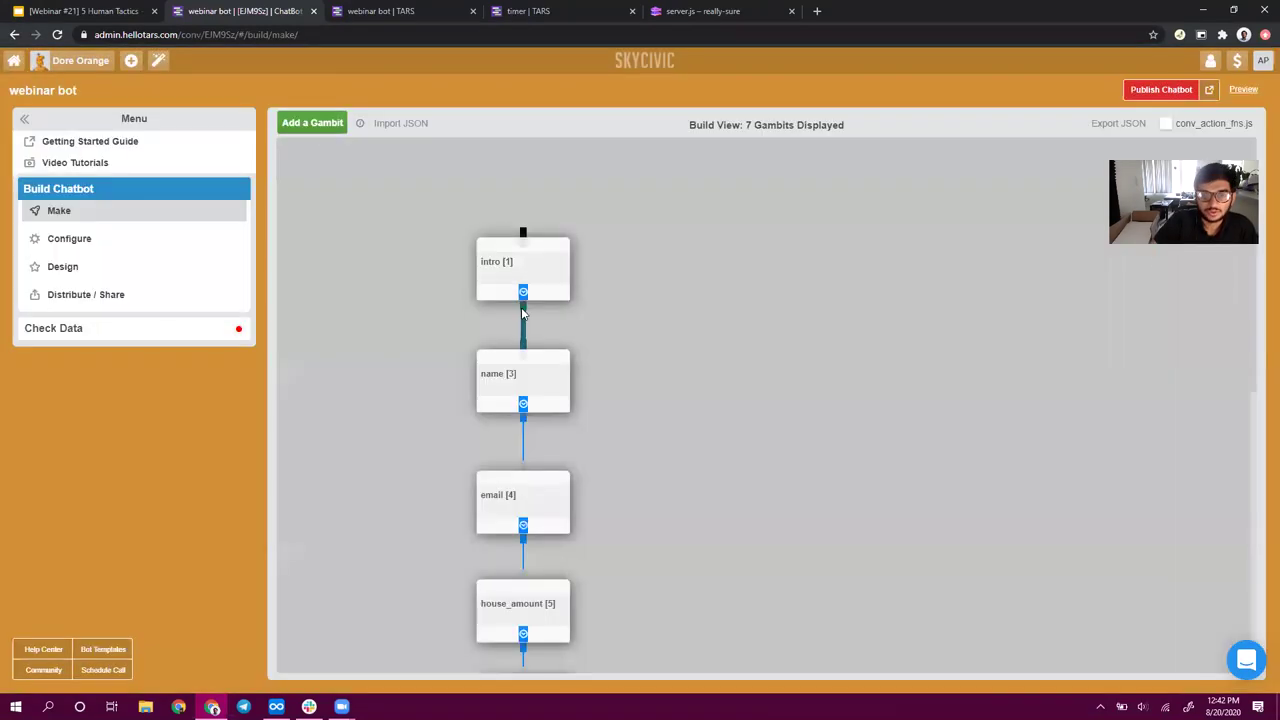
{"action": "left_click", "coordinate": [531, 374]}
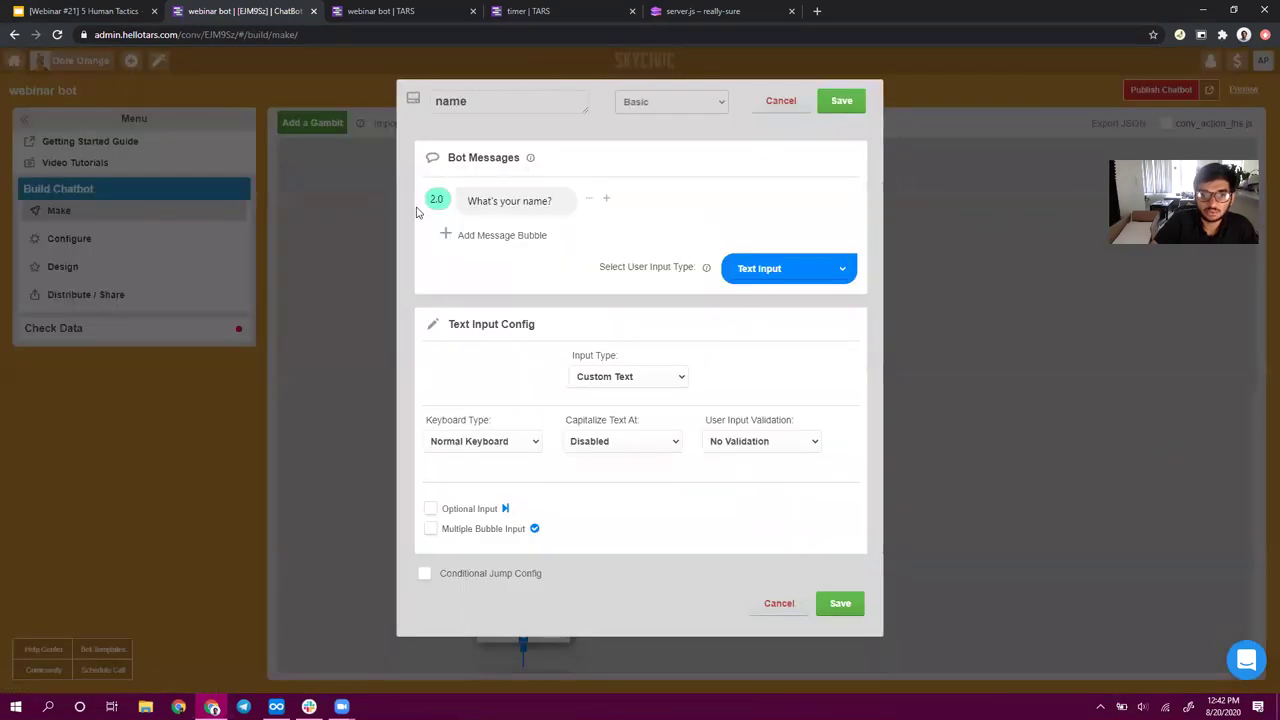
- Place 'Great! I need a few details to get you setup' above 'What's your name?' and save
{"action": "left_click", "coordinate": [514, 236]}
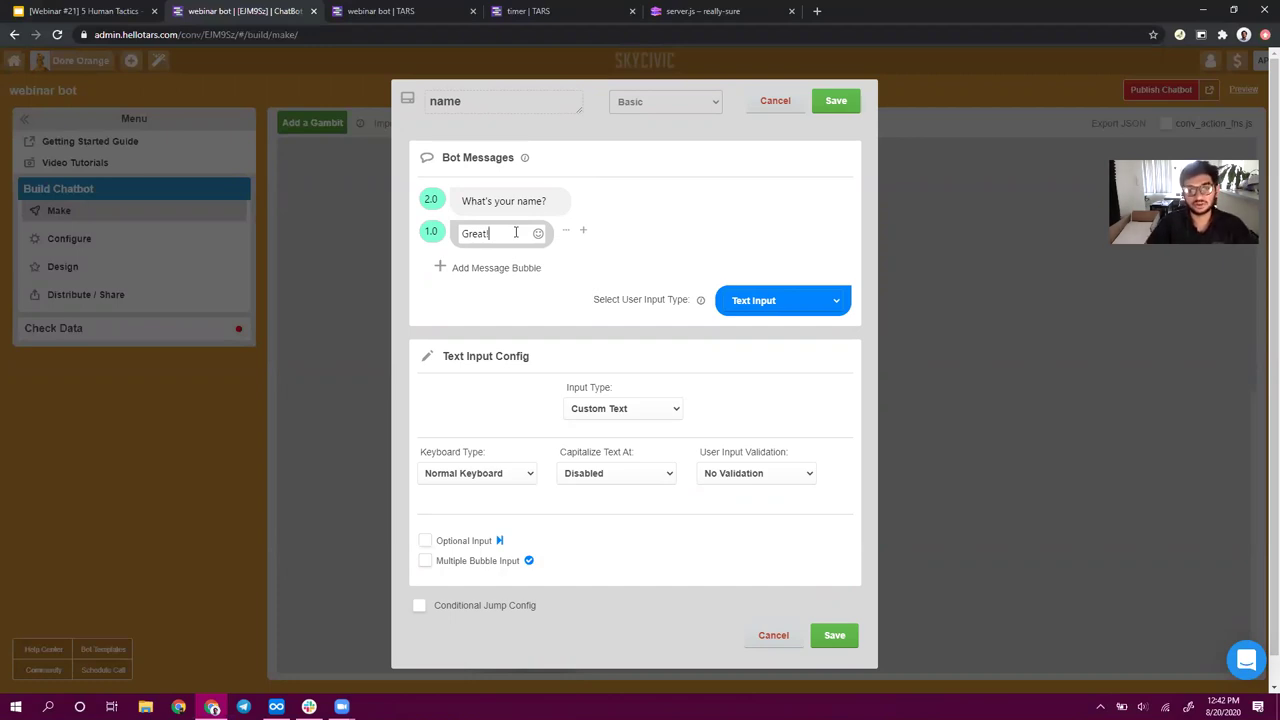
{"action": "type", "text": "a few details to get you set"}
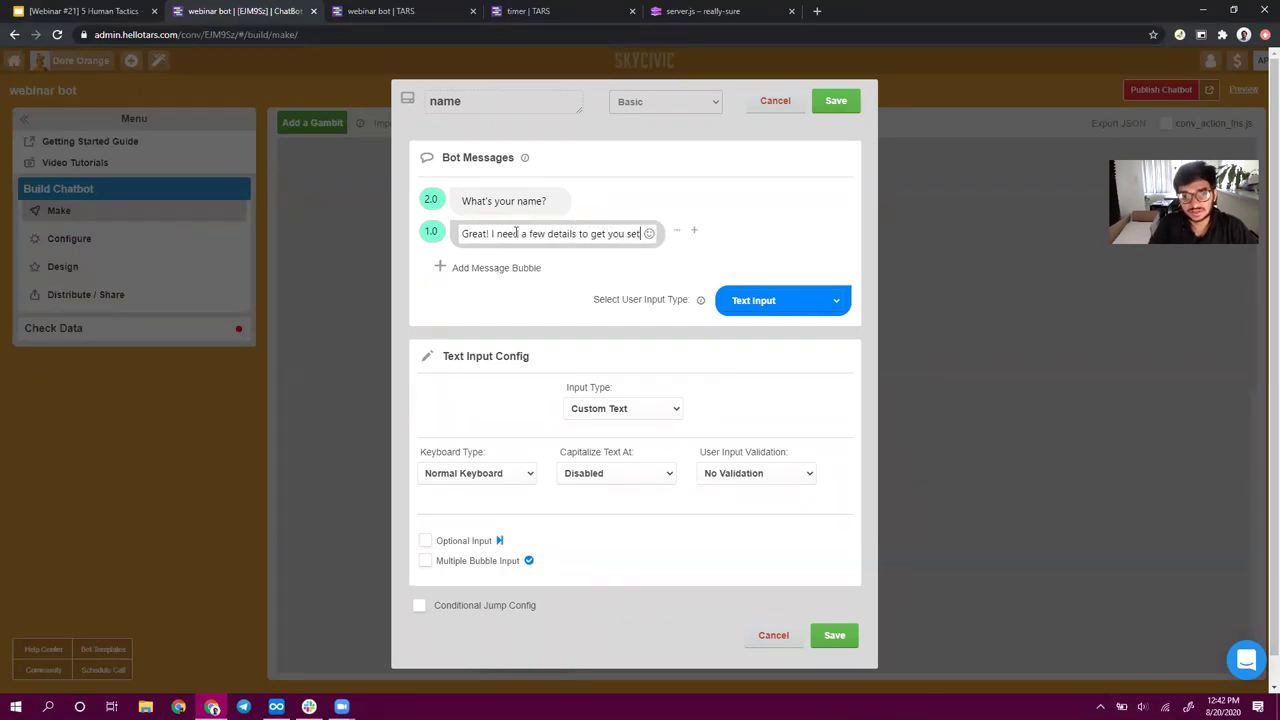
{"action": "type", "text": "up"}
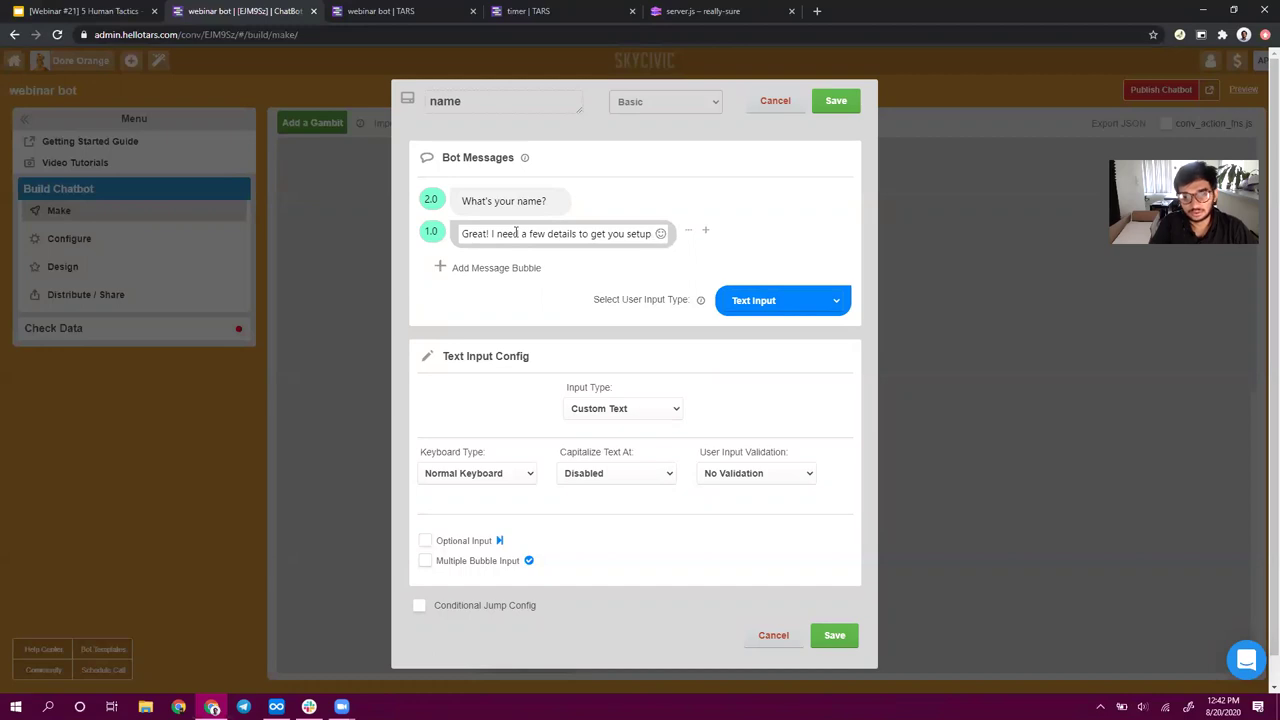
{"action": "left_click_drag", "start_coordinate": [687, 231], "coordinate": [674, 219]}
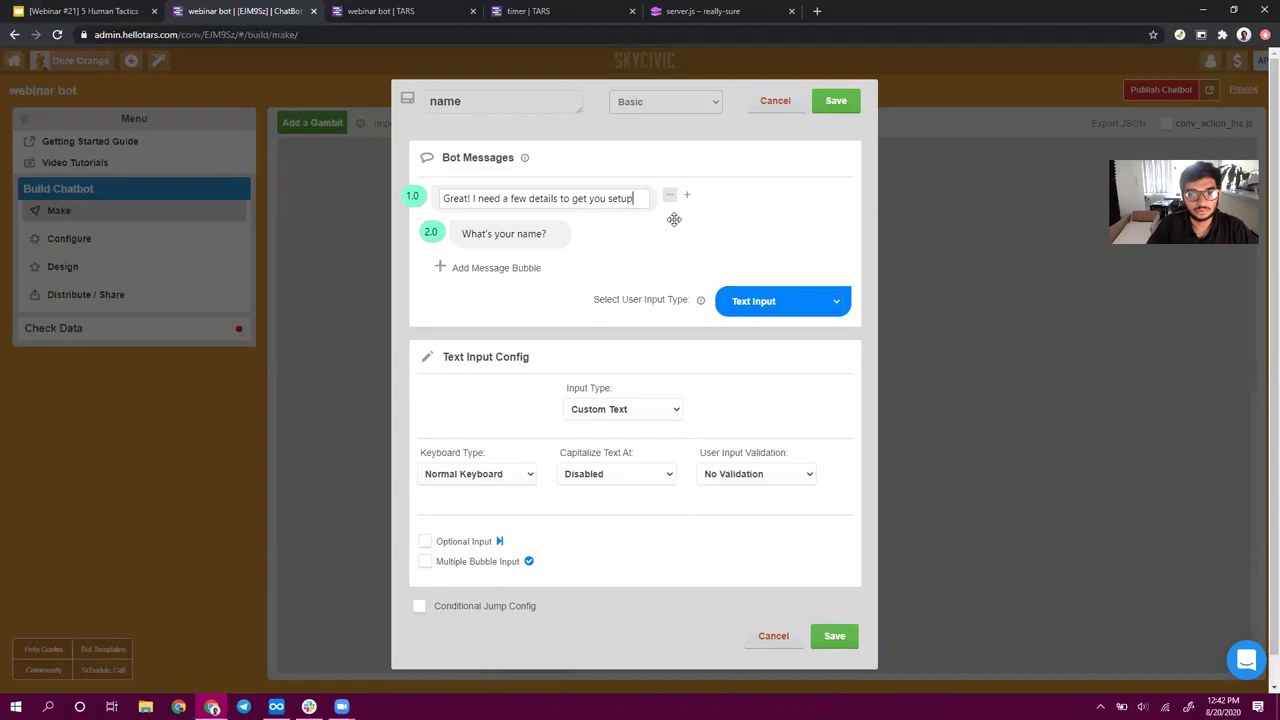
{"action": "left_click", "coordinate": [518, 238]}
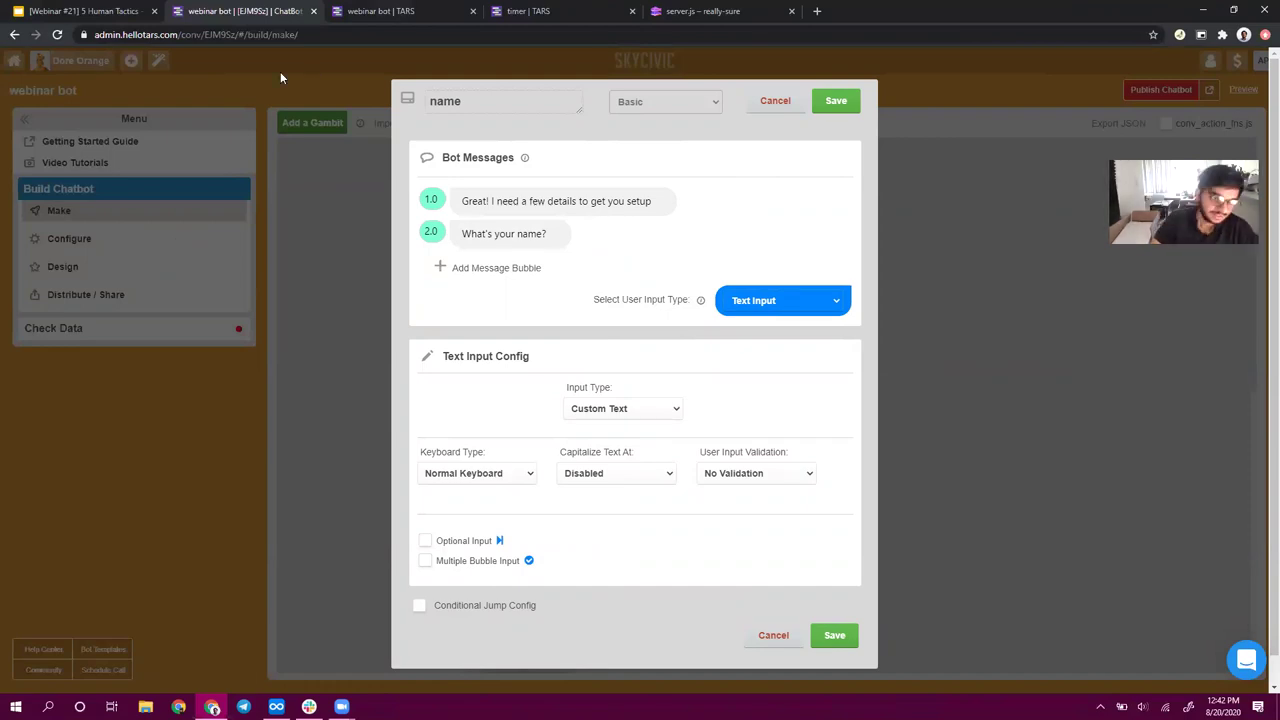
{"action": "mouse_move", "coordinate": [606, 234]}
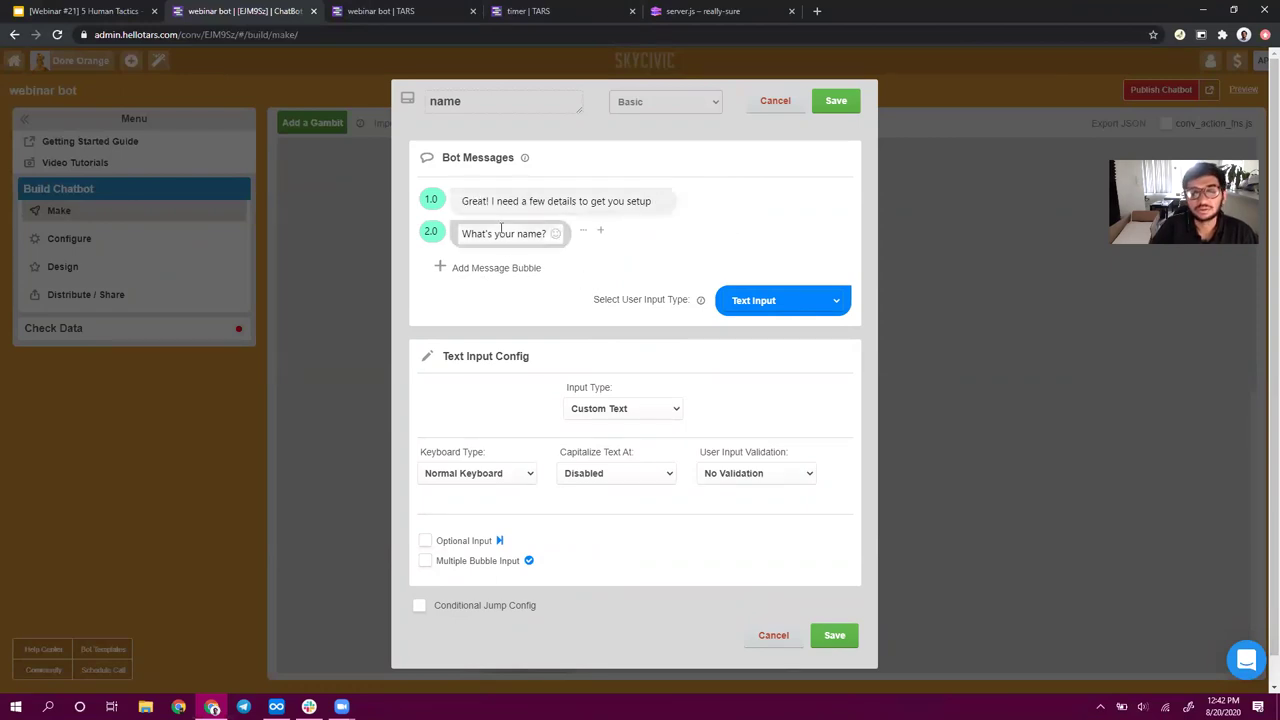
{"action": "left_click", "coordinate": [838, 101]}
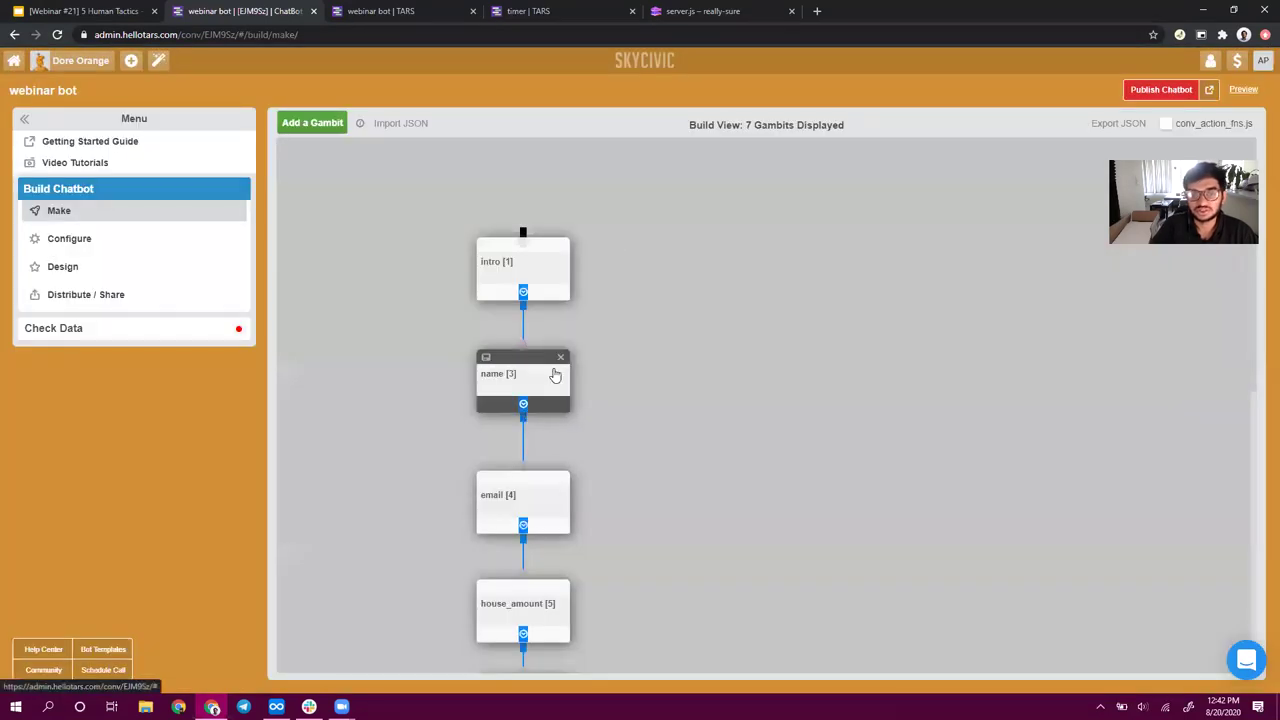
{"action": "left_click", "coordinate": [555, 375]}
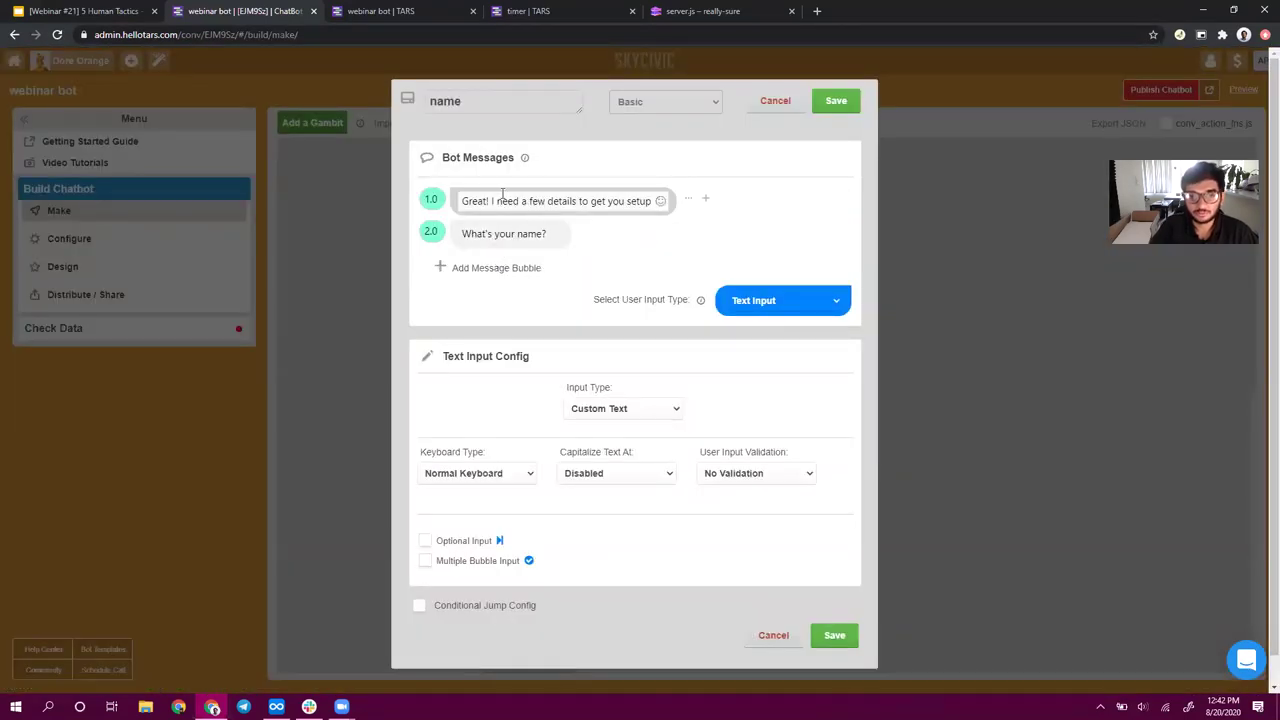
{"action": "left_click_drag", "start_coordinate": [490, 203], "coordinate": [720, 199]}
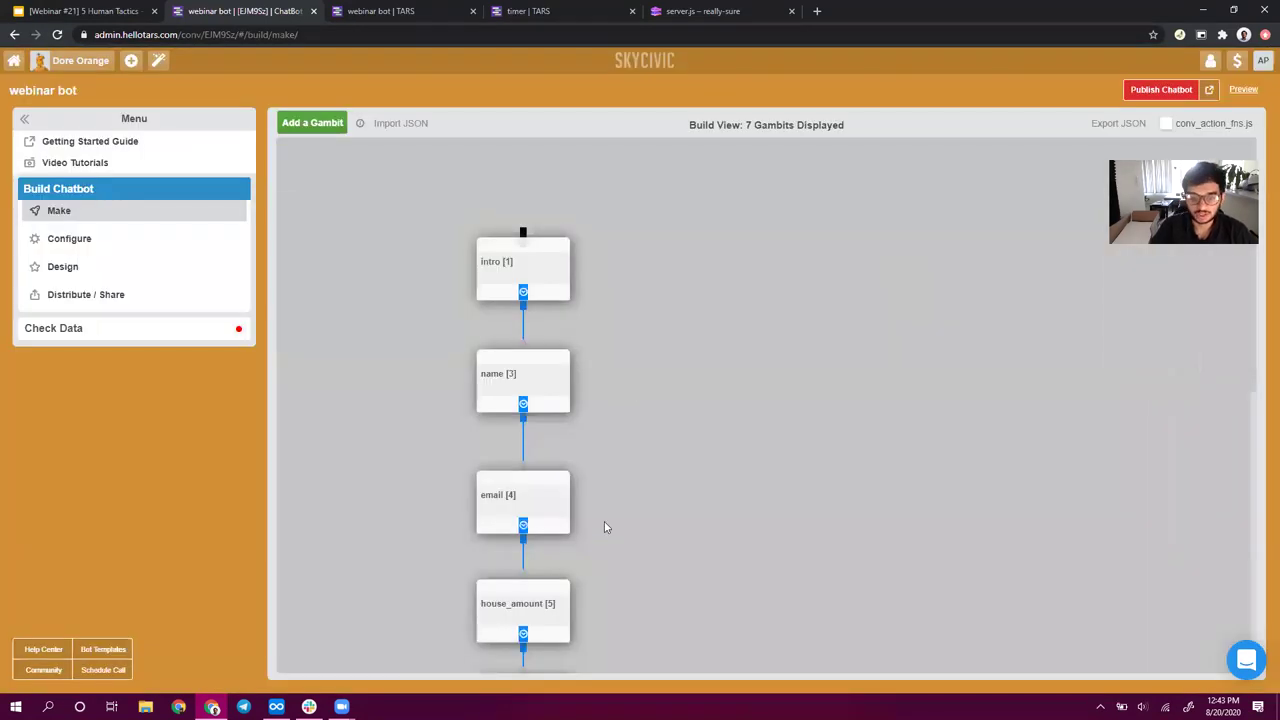
- Add an empty bubble above the email gambit's question and save the gambit
{"action": "left_click", "coordinate": [509, 511]}
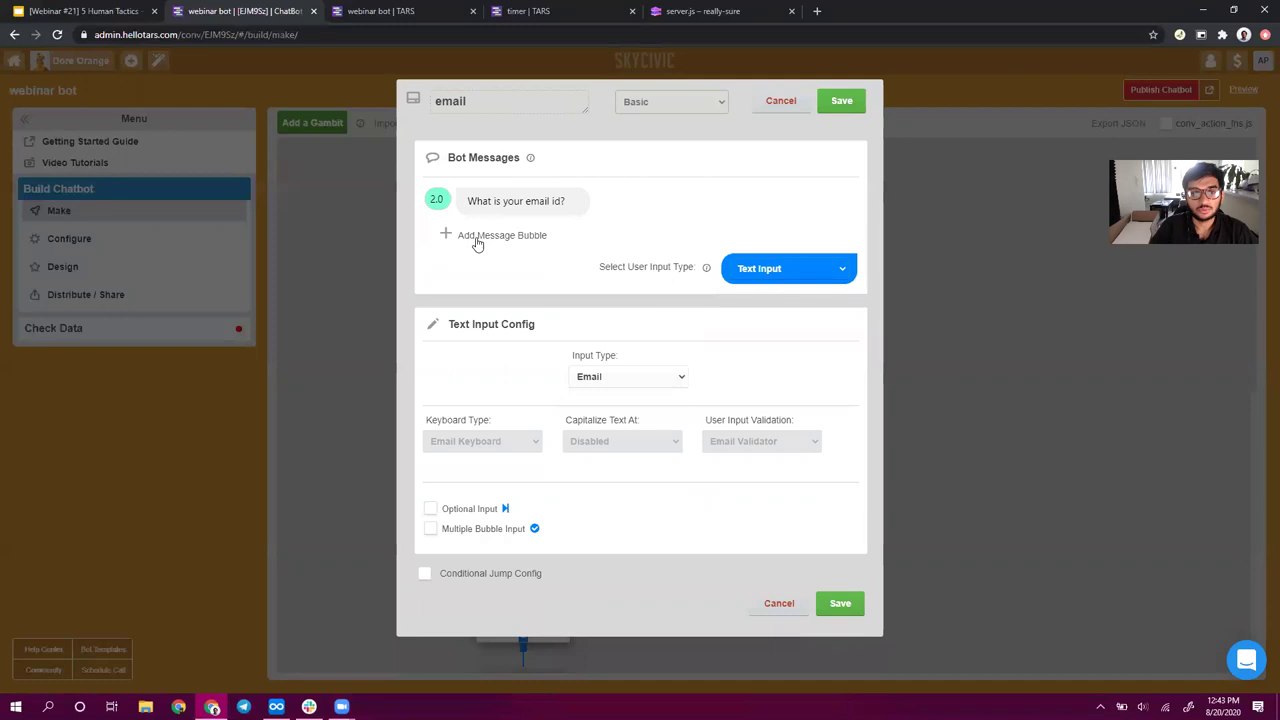
{"action": "left_click", "coordinate": [477, 240]}
{"action": "left_click_drag", "start_coordinate": [569, 230], "coordinate": [571, 186]}
{"action": "left_click", "coordinate": [835, 101]}
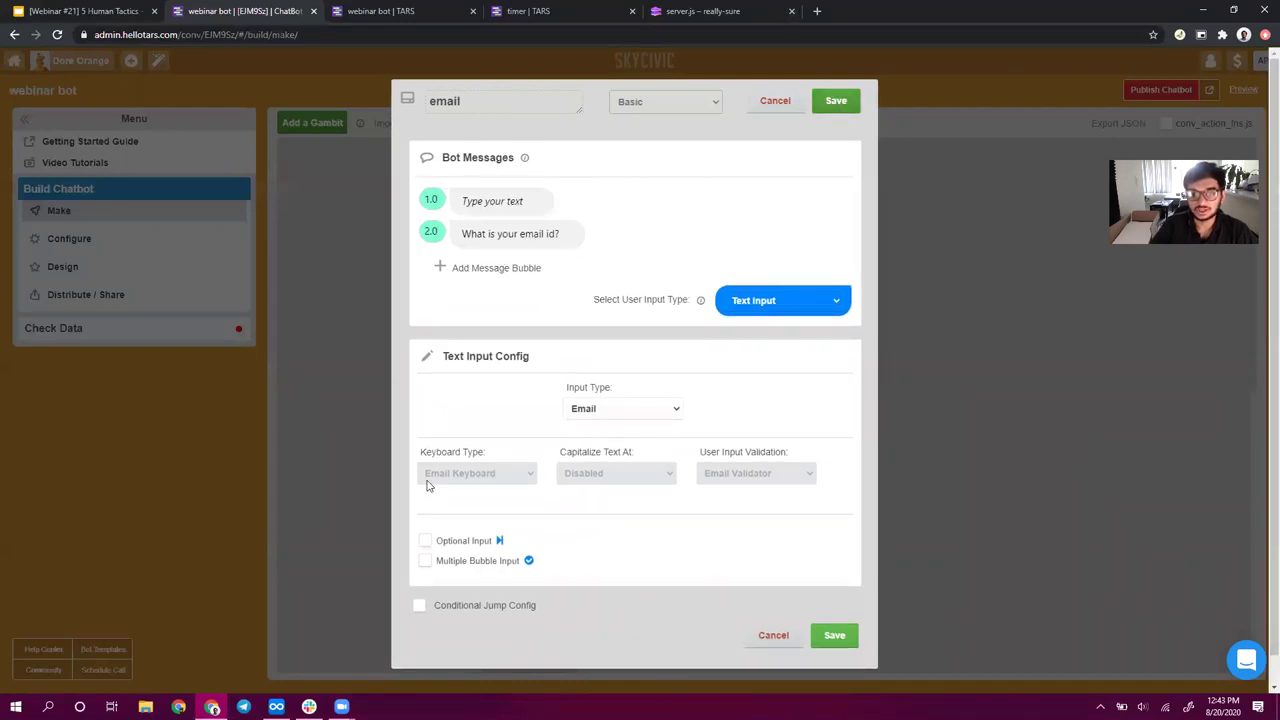
- Write 'Nice to meet you {{ursp.name}}' above 'What is your email id?' using the variable list
{"action": "left_click", "coordinate": [515, 510]}
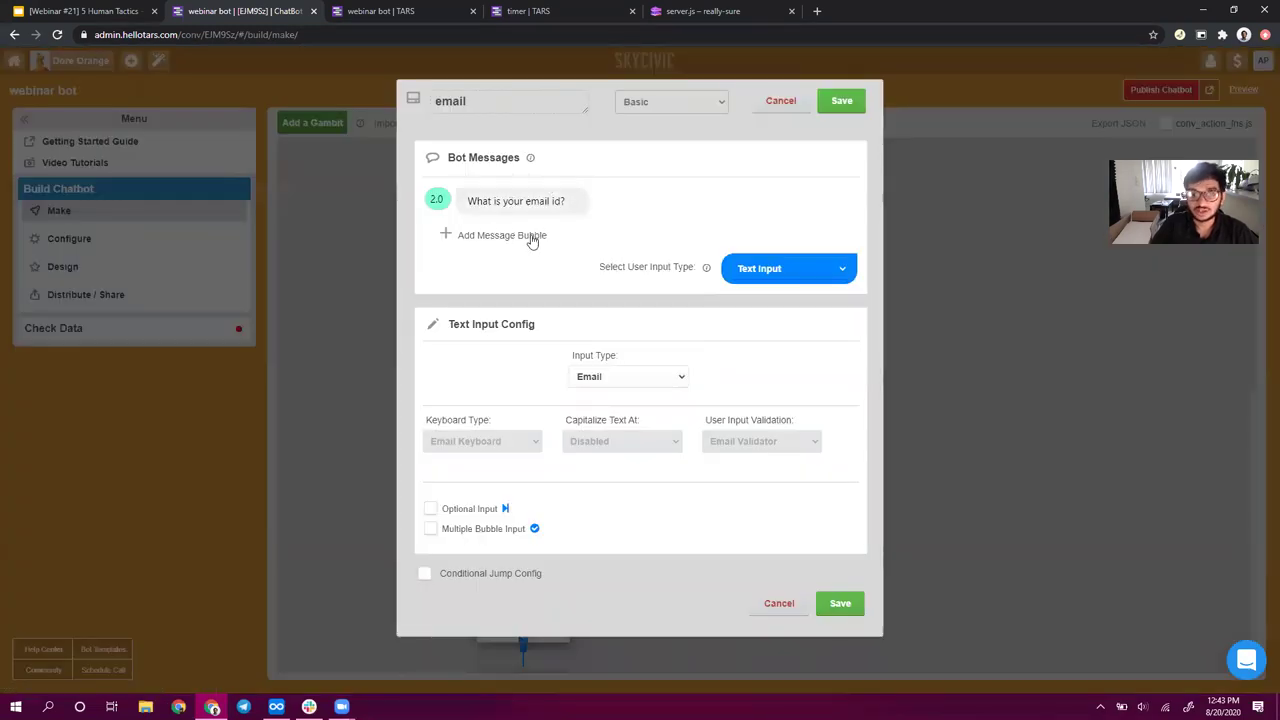
{"action": "left_click", "coordinate": [528, 238]}
{"action": "left_click_drag", "start_coordinate": [563, 233], "coordinate": [563, 201]}
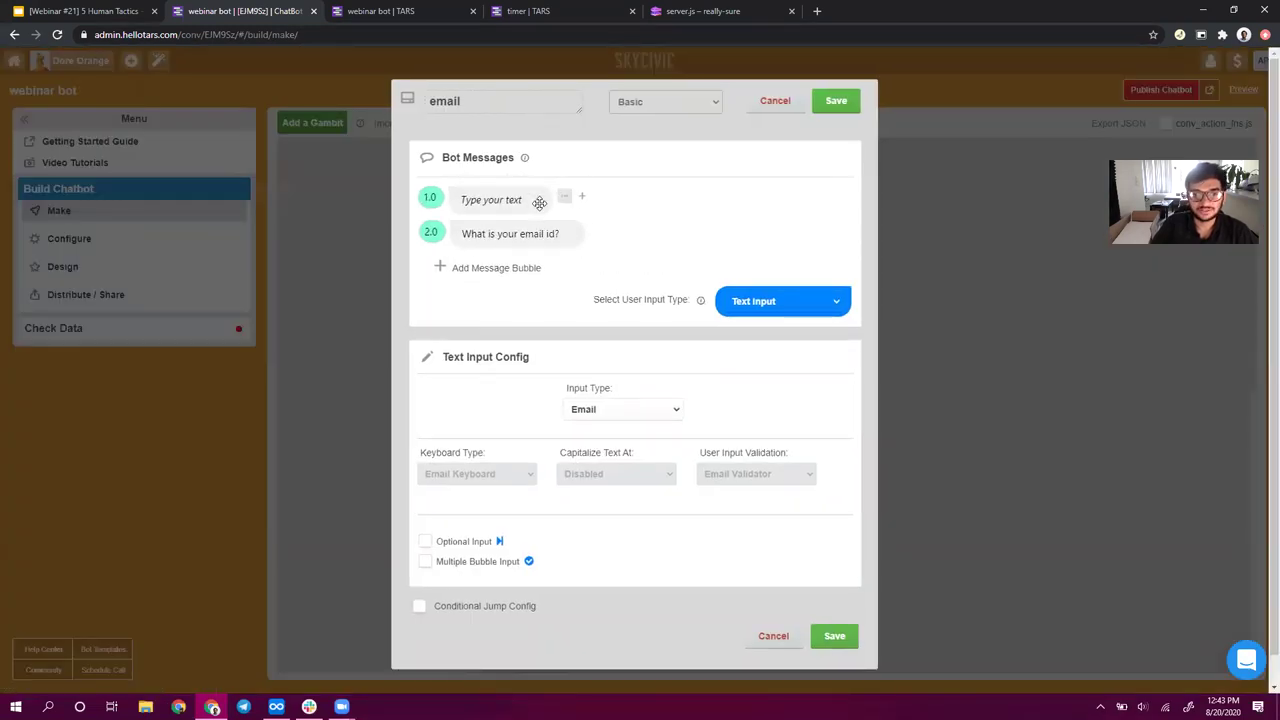
{"action": "left_click", "coordinate": [518, 204]}
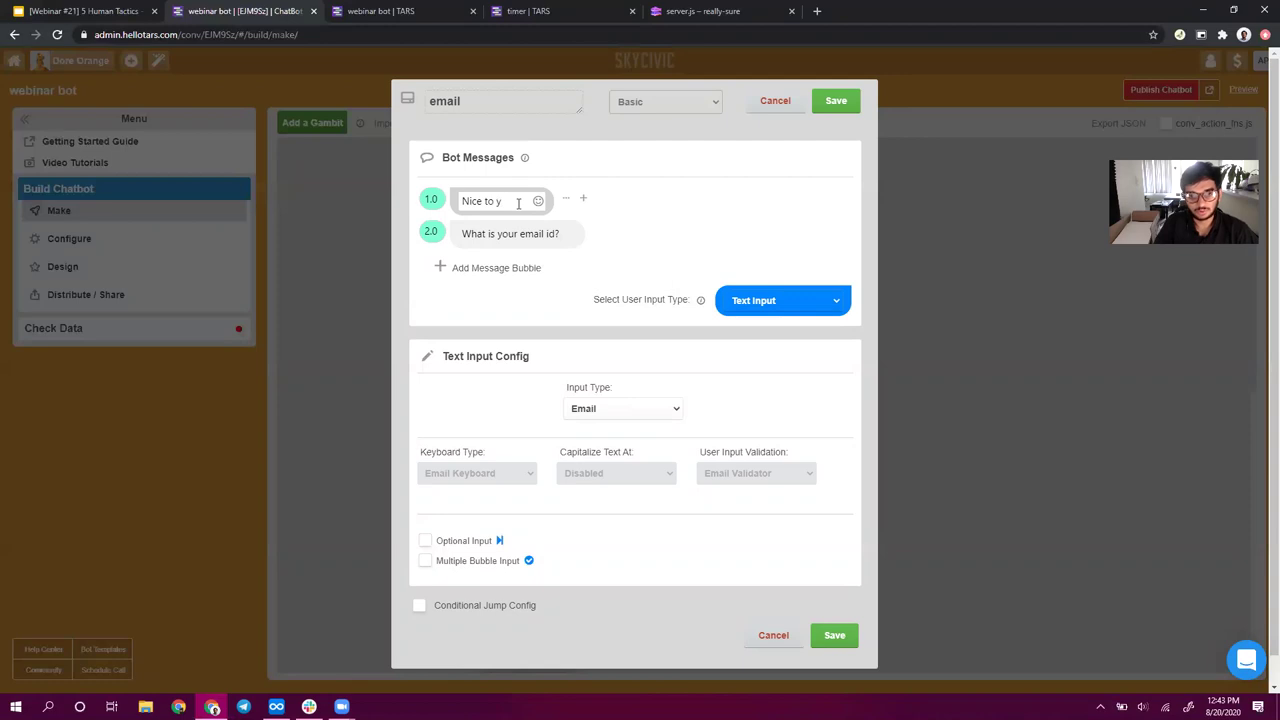
{"action": "type", "text": "Nice to meet you "}
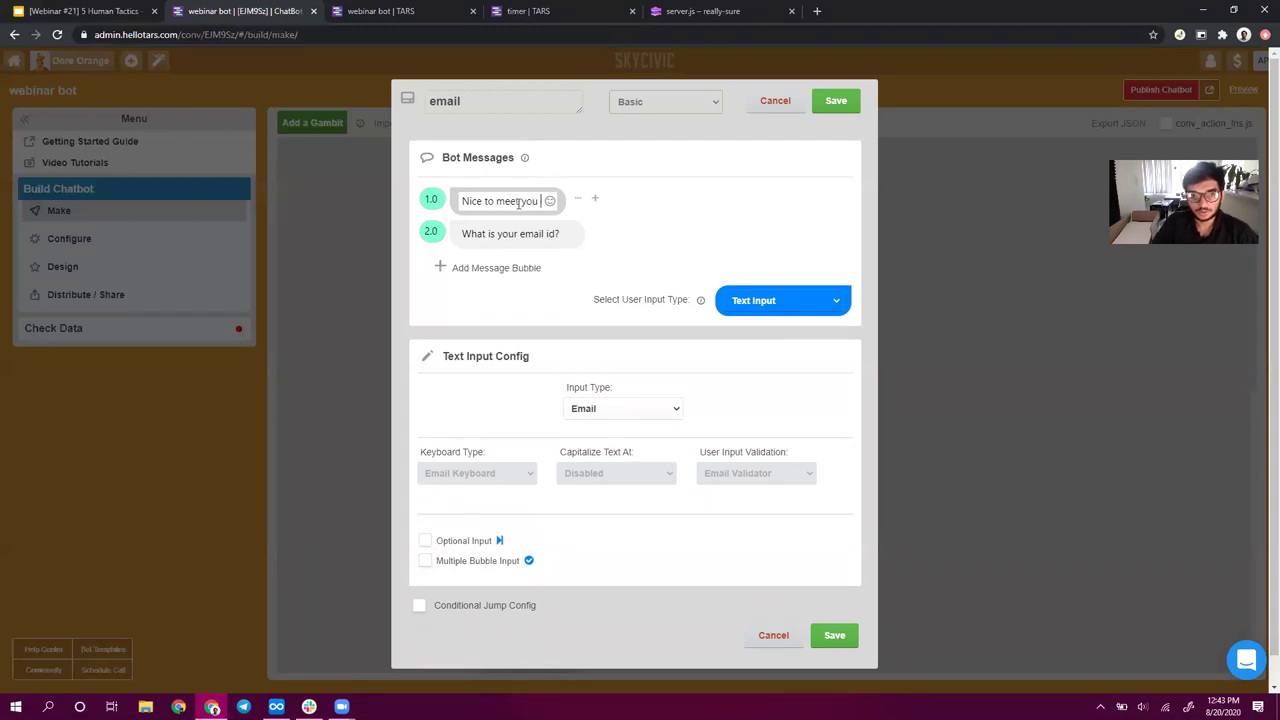
{"action": "type", "text": "{{"}
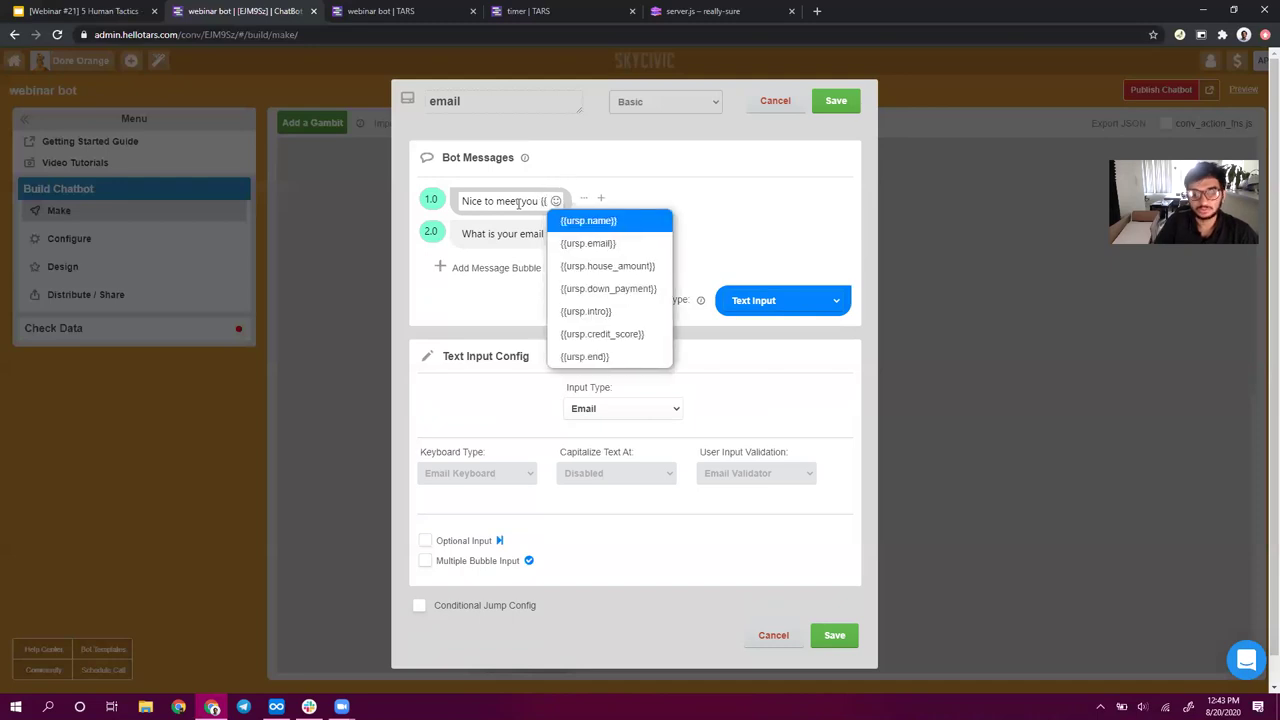
{"action": "type", "text": "u"}
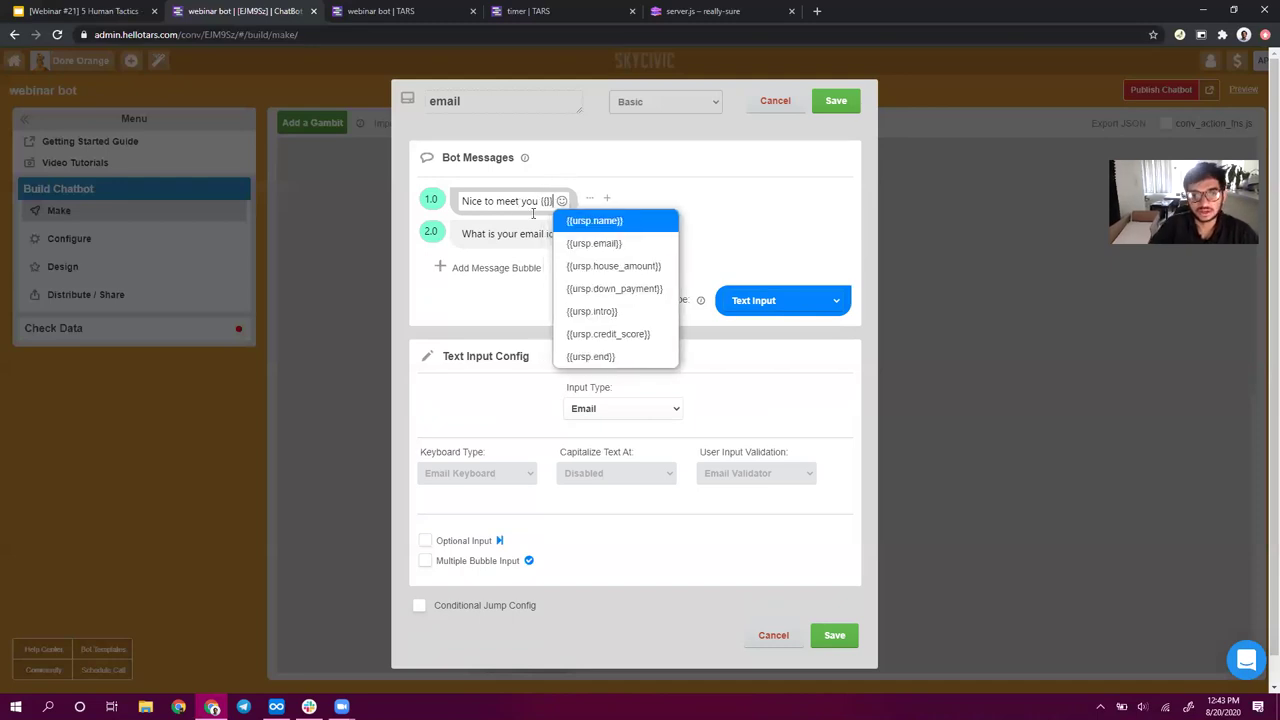
{"action": "type", "text": "rsp"}
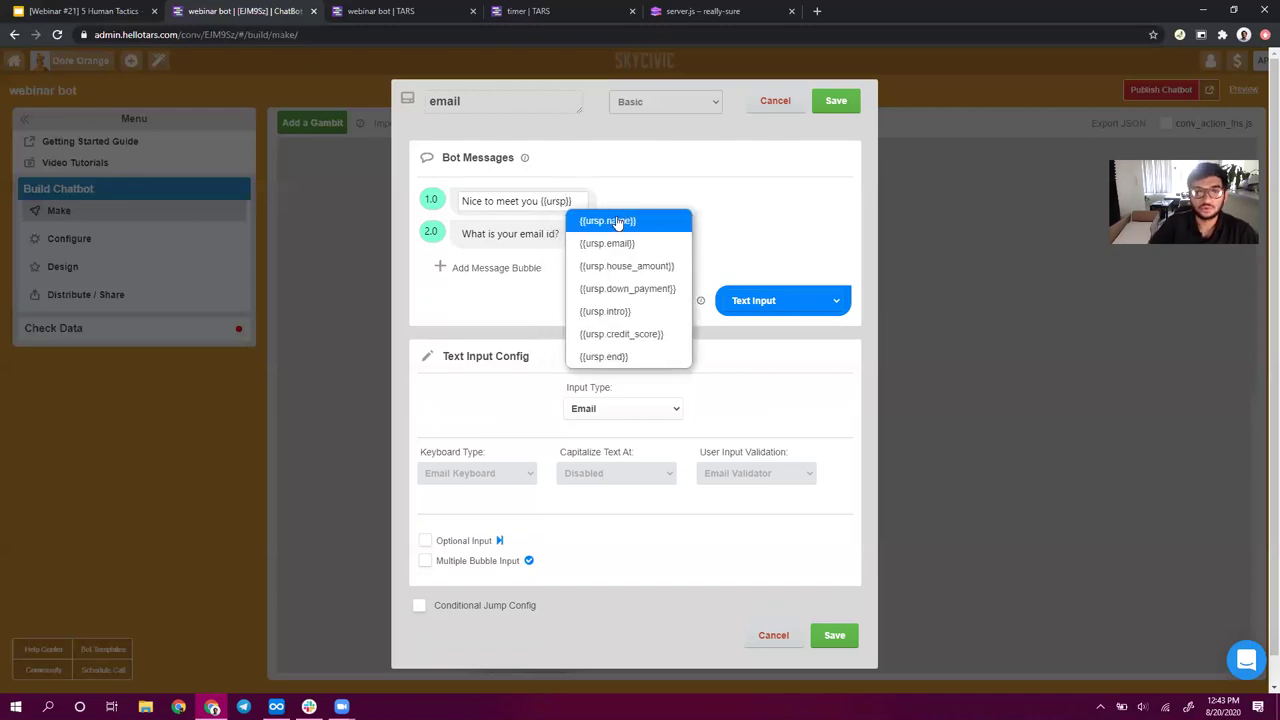
{"action": "left_click", "coordinate": [620, 221]}
{"action": "key", "text": "BackSpace"}
{"action": "key", "text": "BackSpace"}
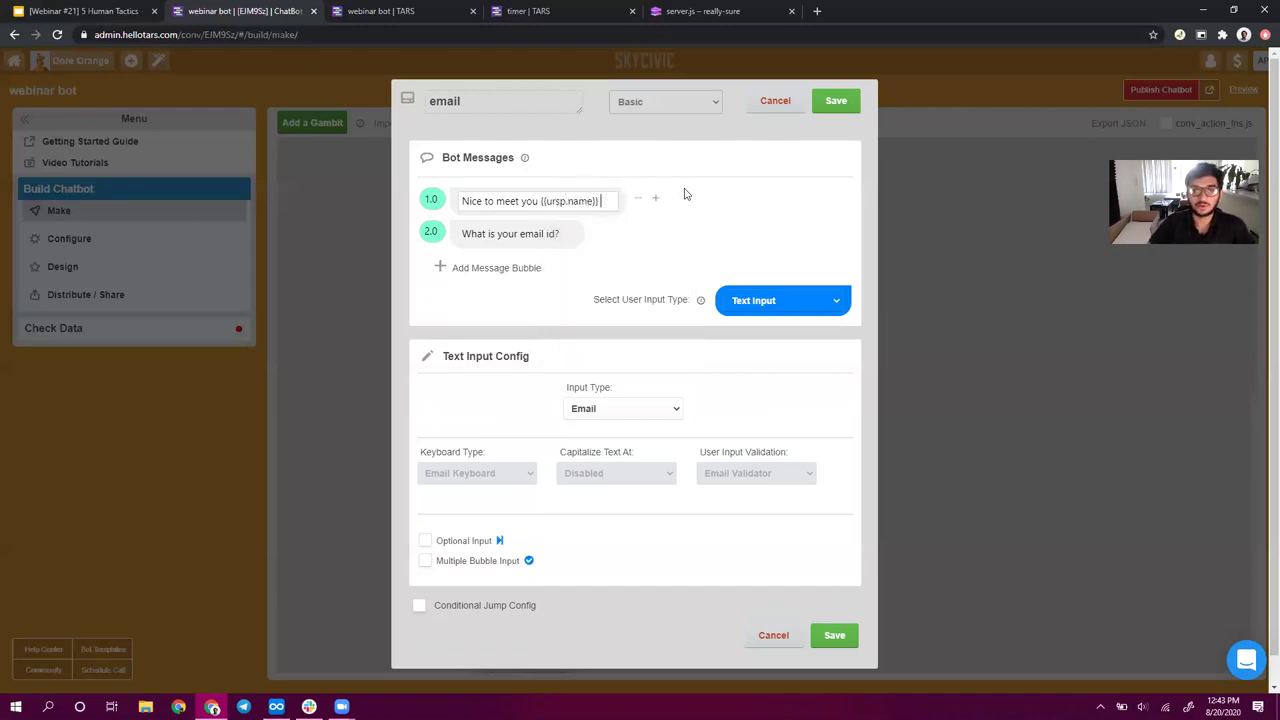
{"action": "key", "text": "BackSpace"}
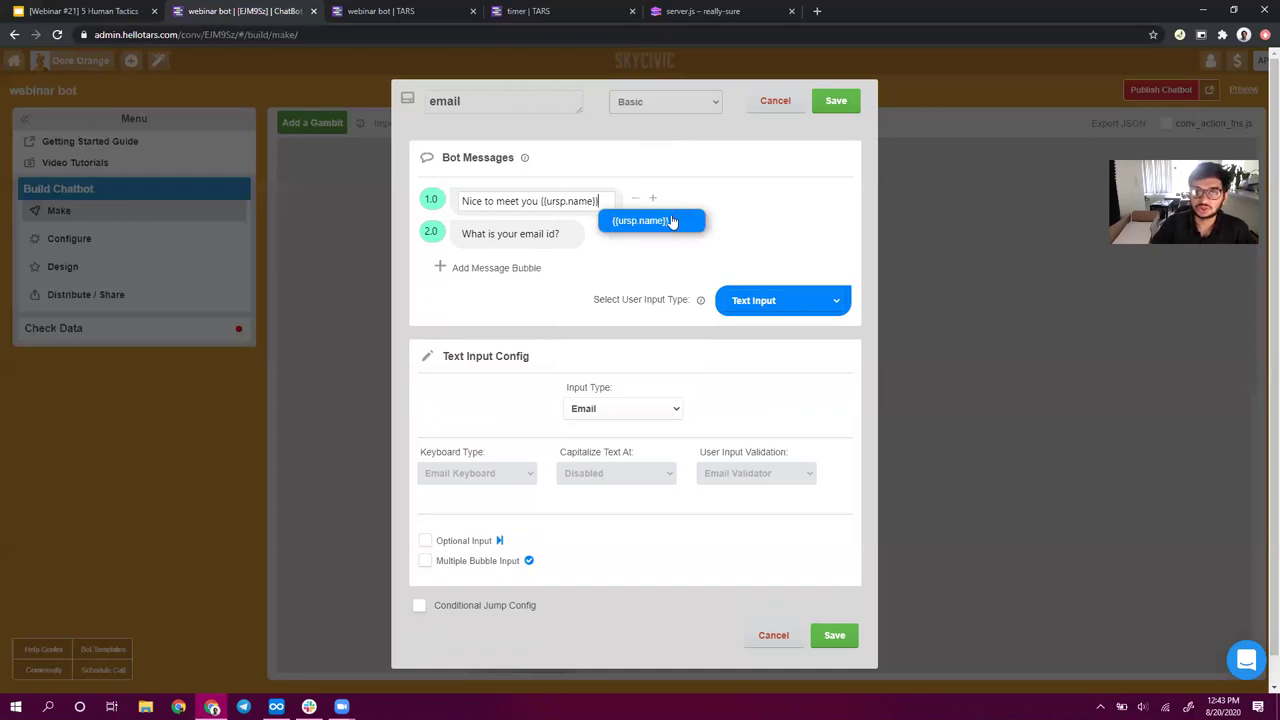
{"action": "left_click", "coordinate": [853, 83]}
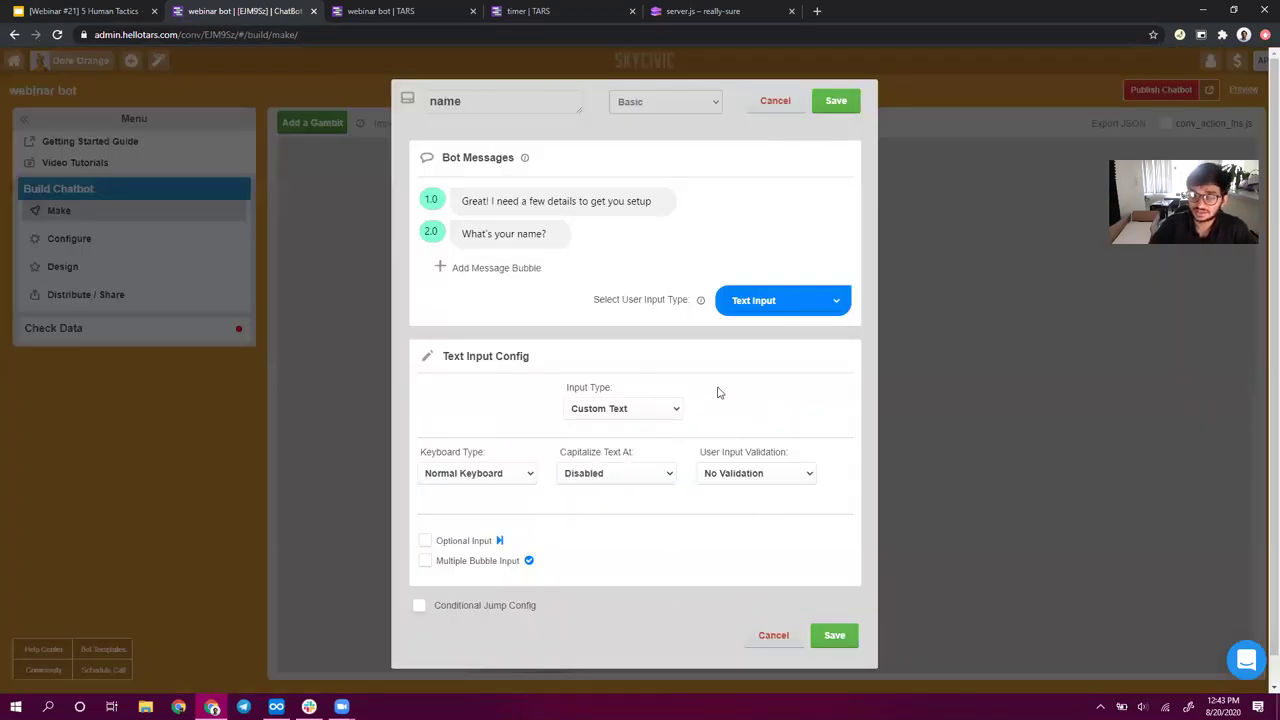
{"action": "key", "text": "Escape"}
- Fix the spacing and stray brace around {{ursp.name}} and save the email gambit
{"action": "left_click", "coordinate": [535, 510]}
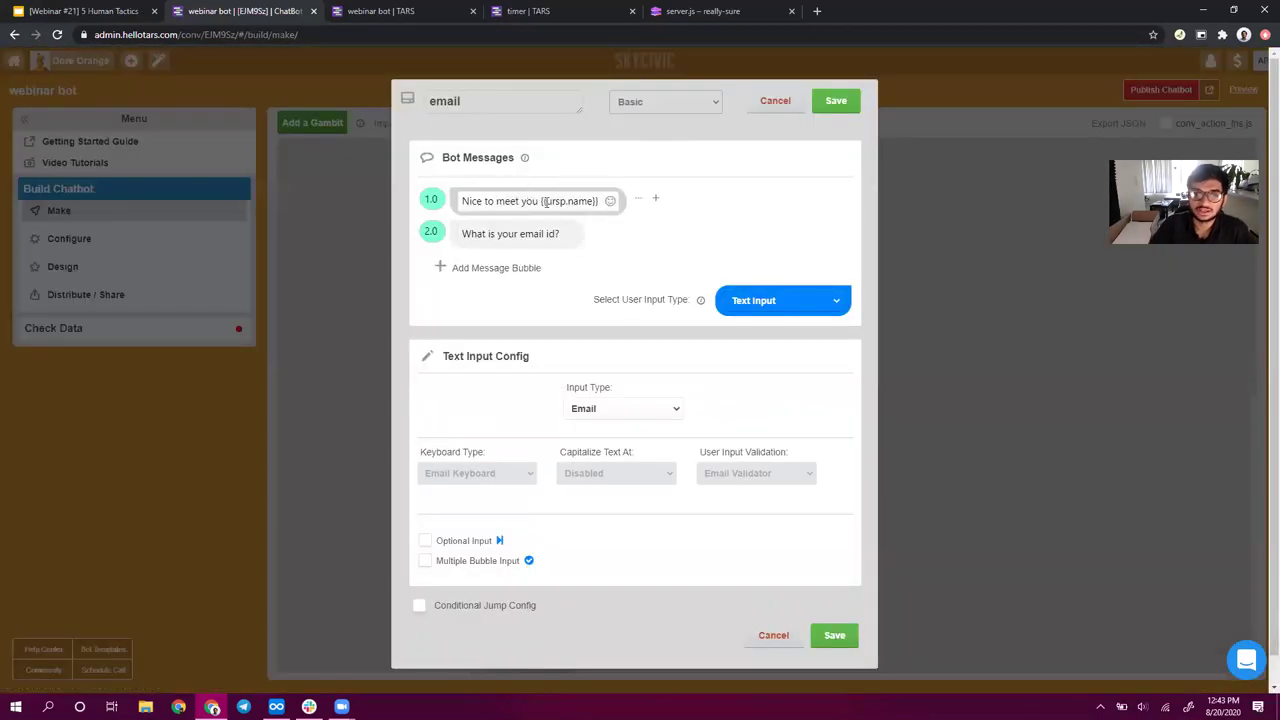
{"action": "left_click", "coordinate": [539, 201]}
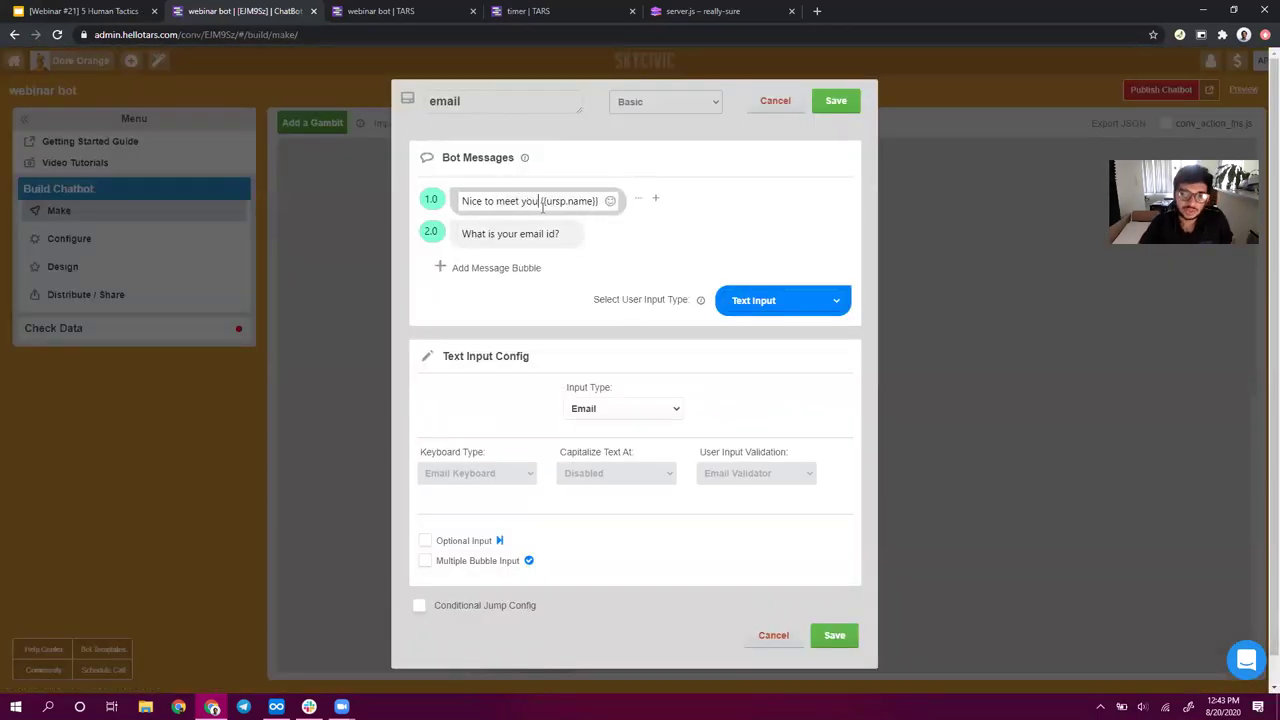
{"action": "left_click_drag", "start_coordinate": [541, 201], "coordinate": [548, 201]}
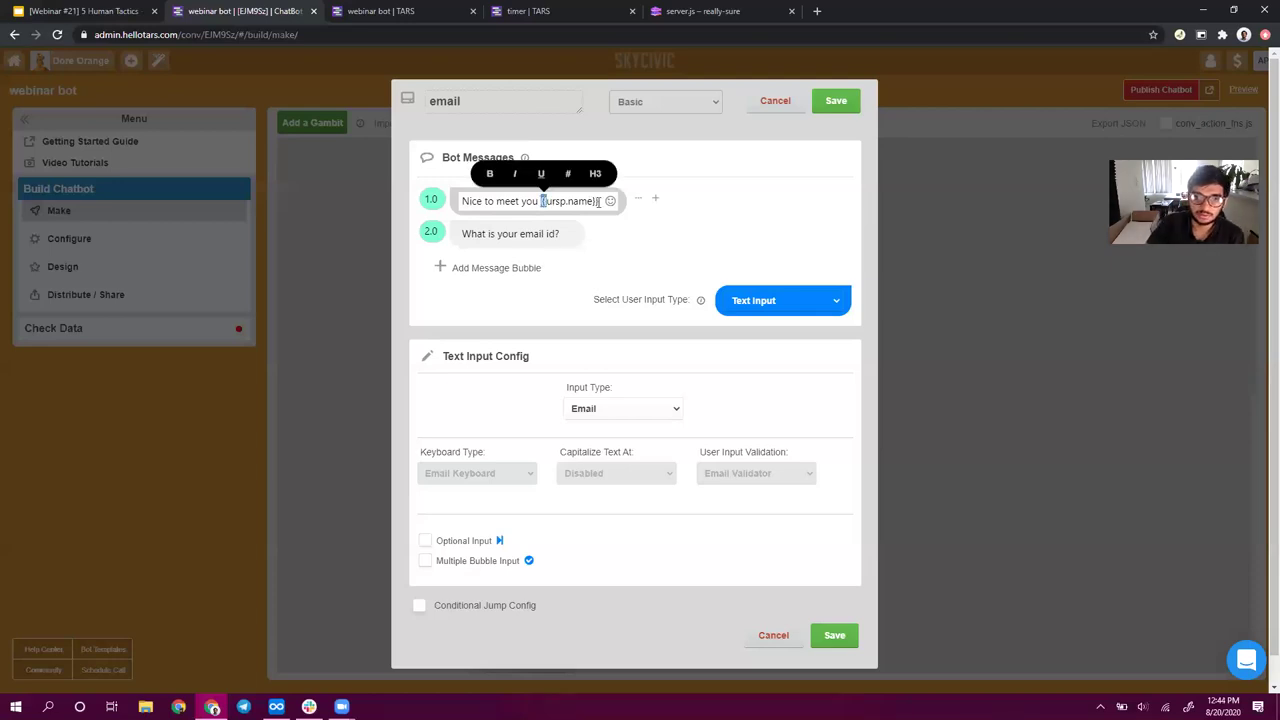
{"action": "key", "text": "BackSpace"}
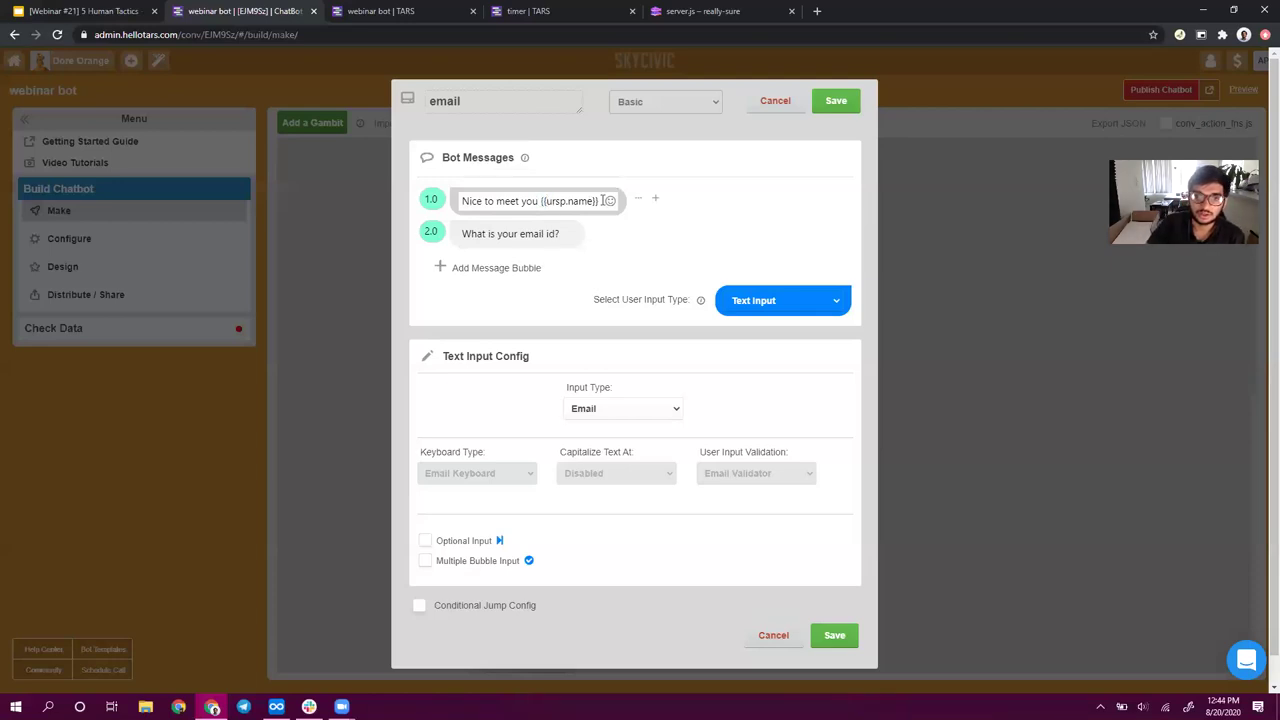
{"action": "left_click_drag", "start_coordinate": [596, 201], "coordinate": [595, 201]}
{"action": "left_click", "coordinate": [549, 201]}
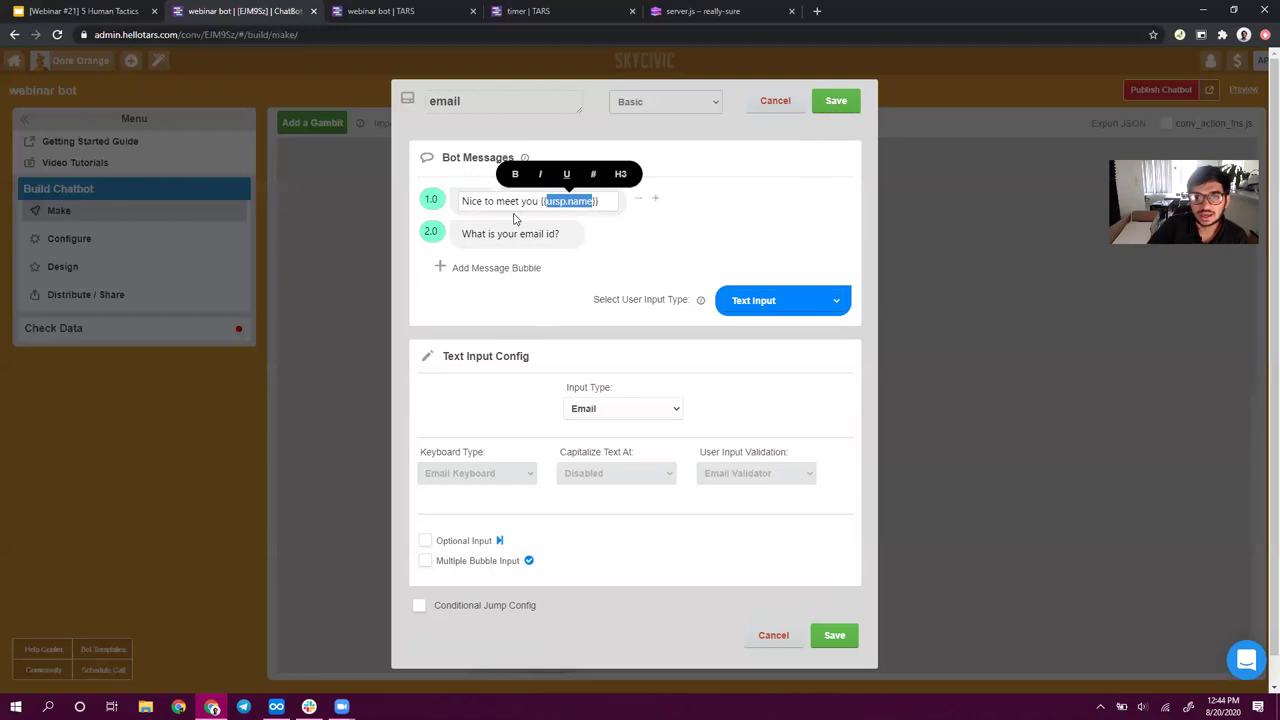
{"action": "left_click", "coordinate": [836, 101]}
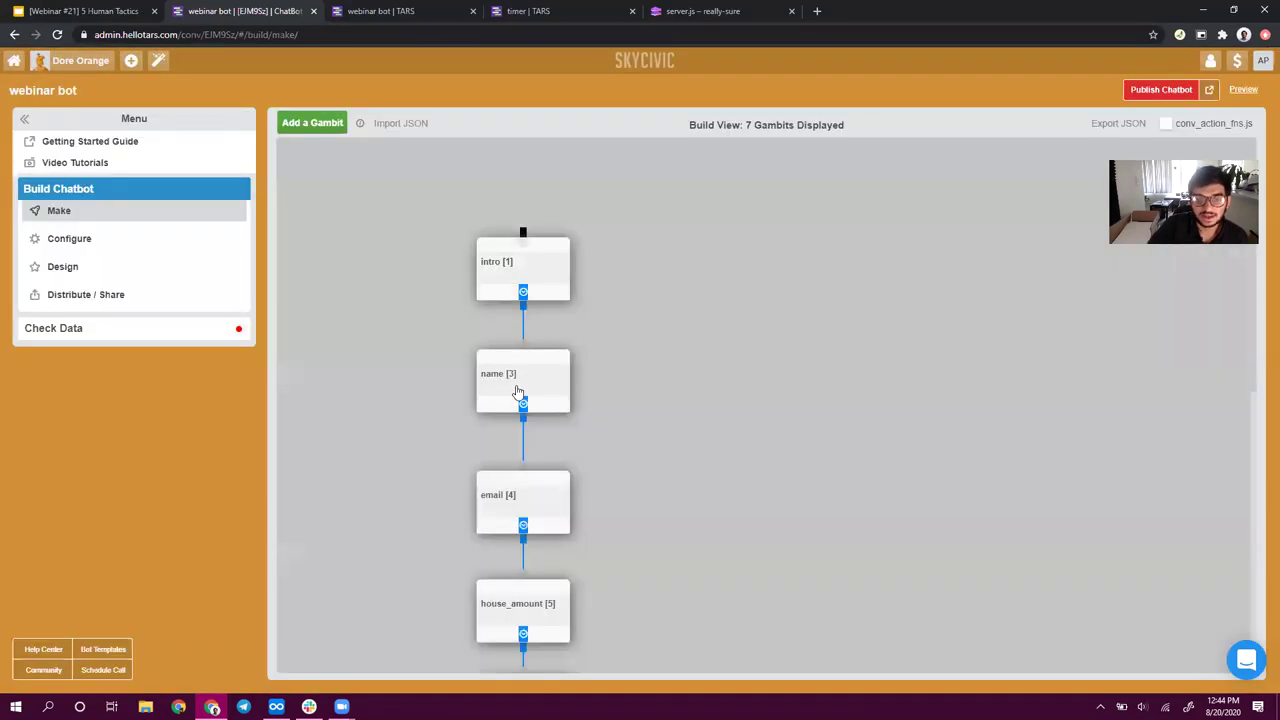
- Open and close the name gambit's editor without changes
{"action": "left_click", "coordinate": [511, 394]}
{"action": "double_click", "coordinate": [461, 101]}
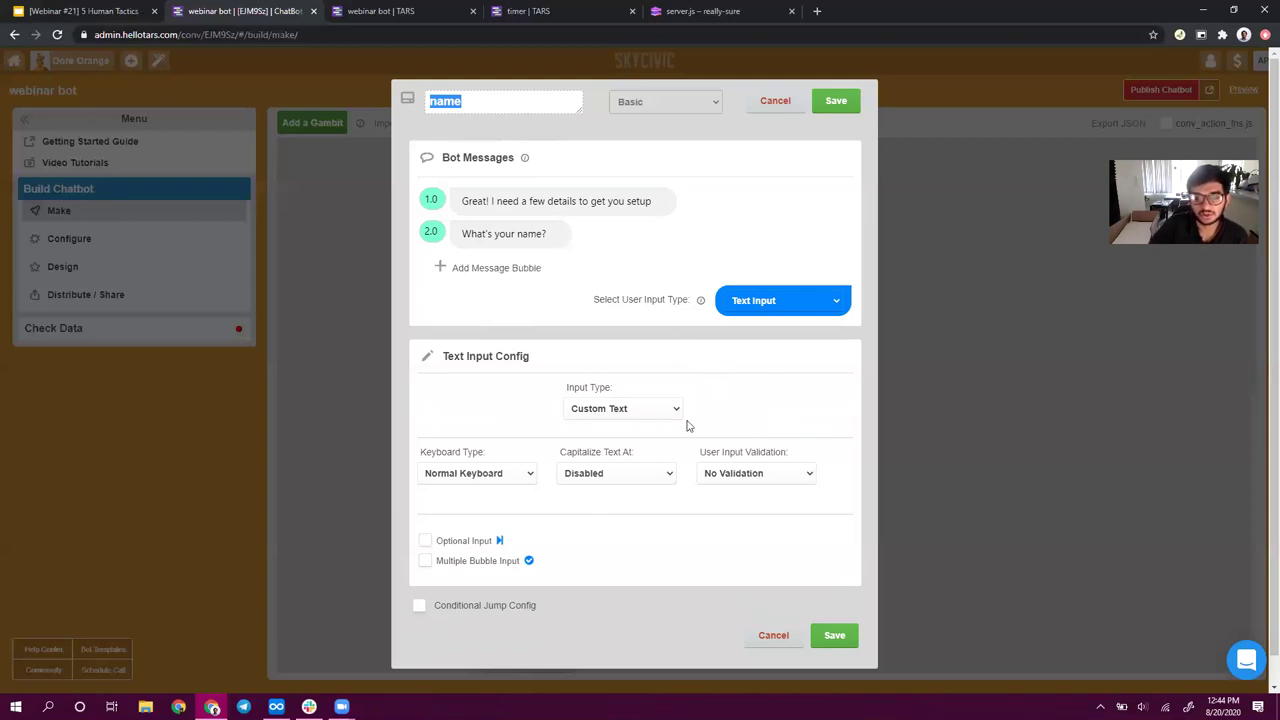
{"action": "left_click", "coordinate": [836, 101]}
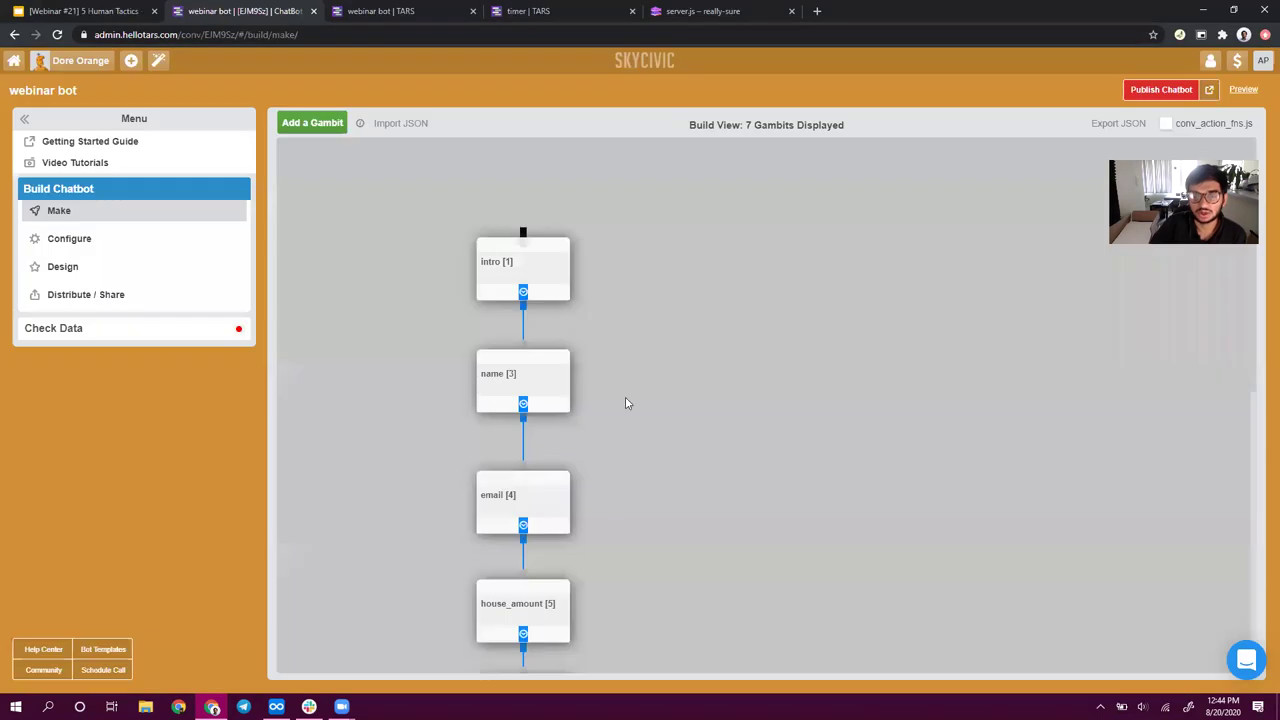
{"action": "left_click", "coordinate": [537, 385]}
{"action": "left_click", "coordinate": [836, 101]}
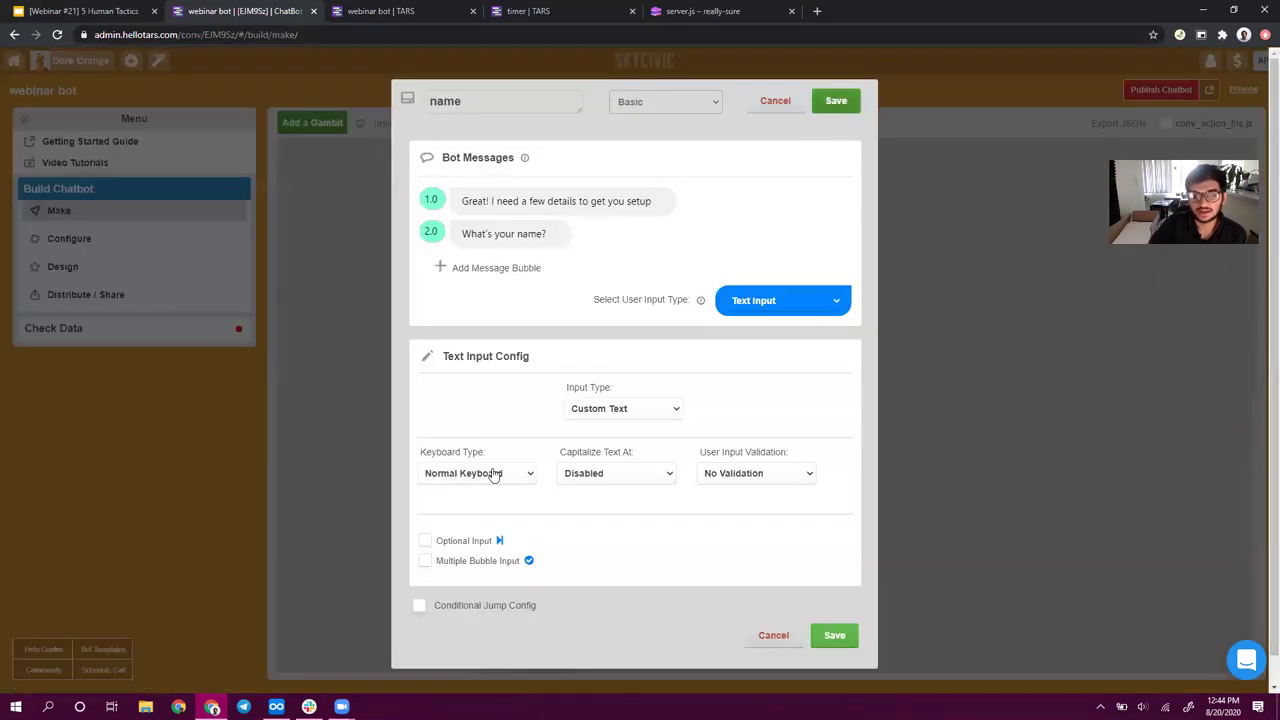
- Inspect the email gambit's 'Nice to meet you {{ursp.name}}' and 'What is your email id?' messages
{"action": "left_click", "coordinate": [548, 492]}
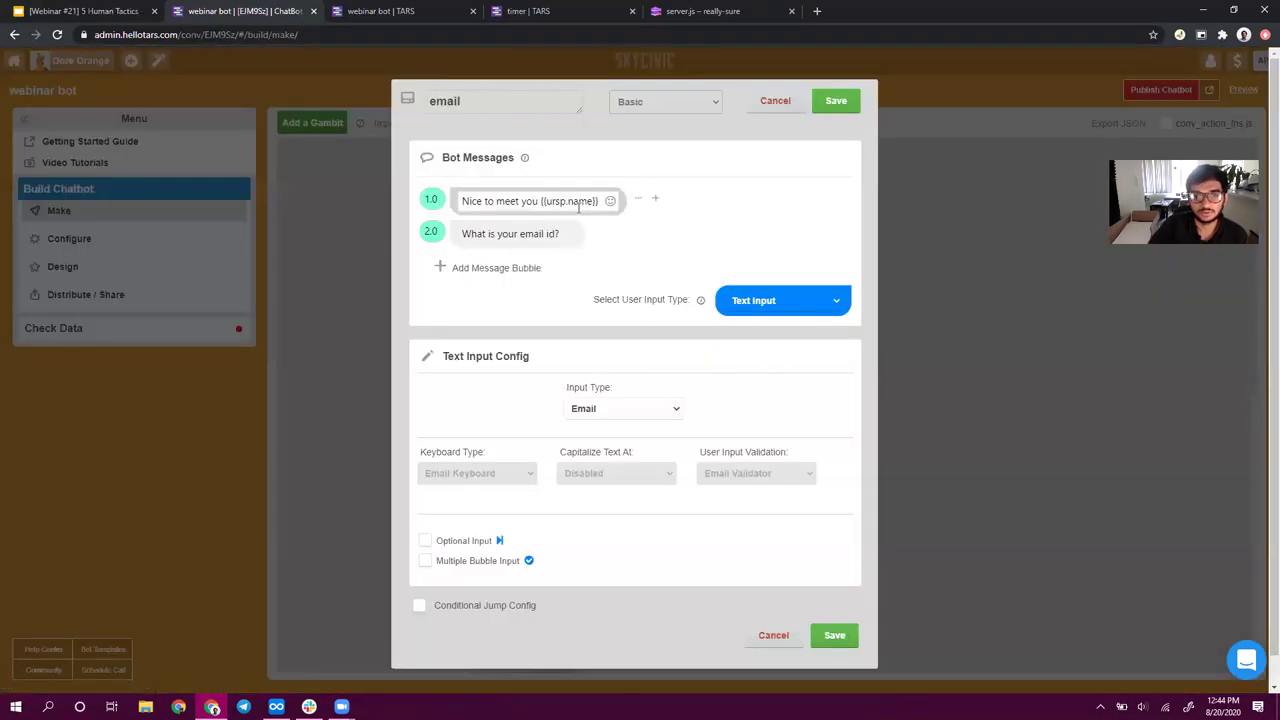
{"action": "double_click", "coordinate": [571, 201]}
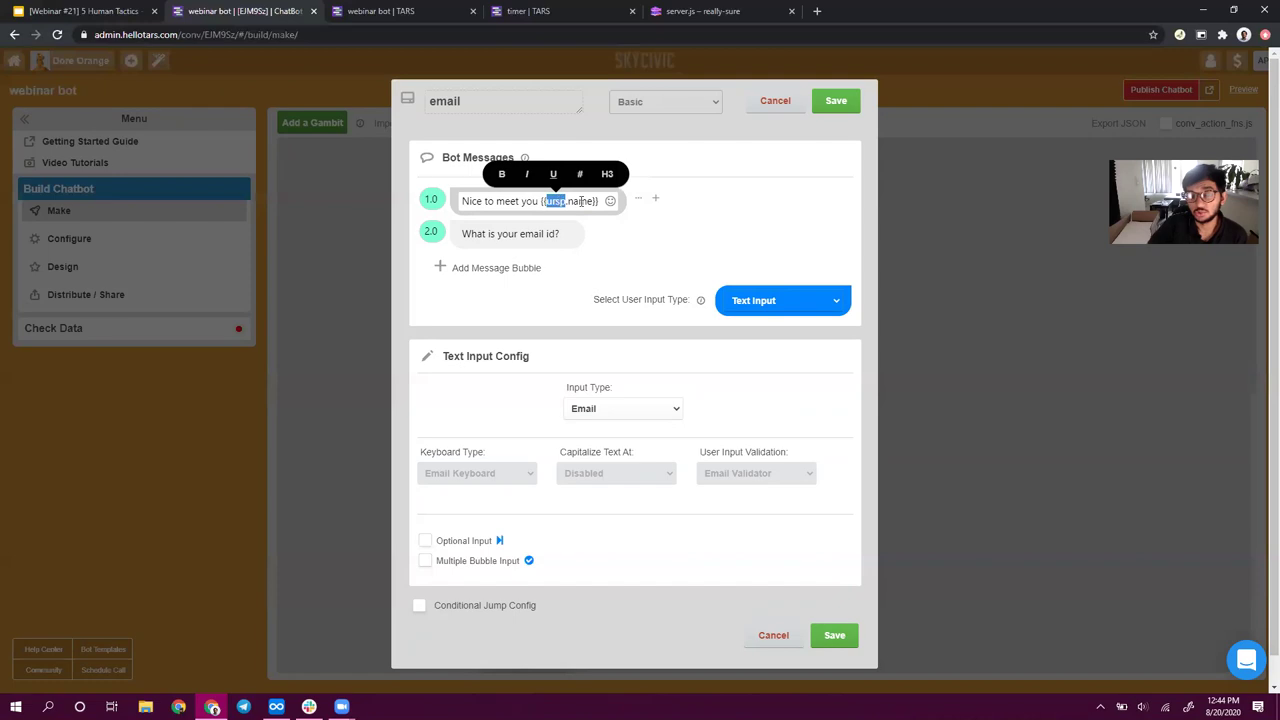
{"action": "left_click", "coordinate": [568, 201]}
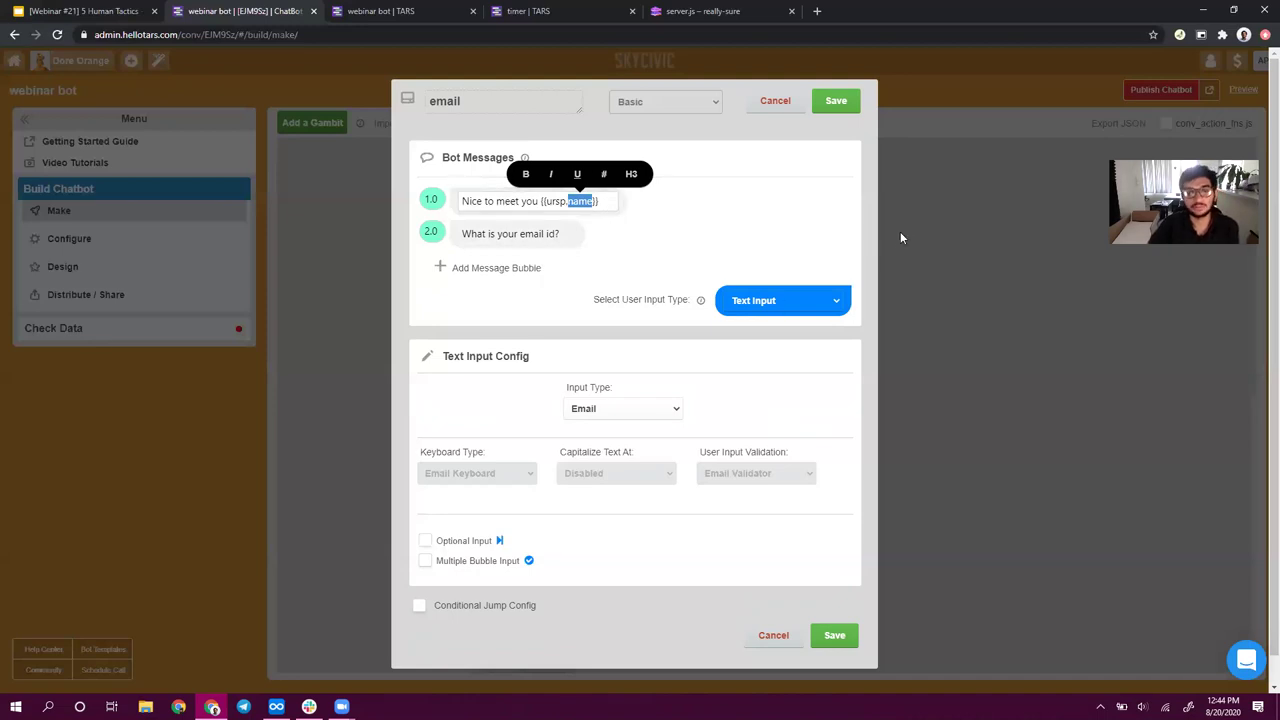
{"action": "triple_click", "coordinate": [497, 236]}
{"action": "left_click", "coordinate": [530, 201]}
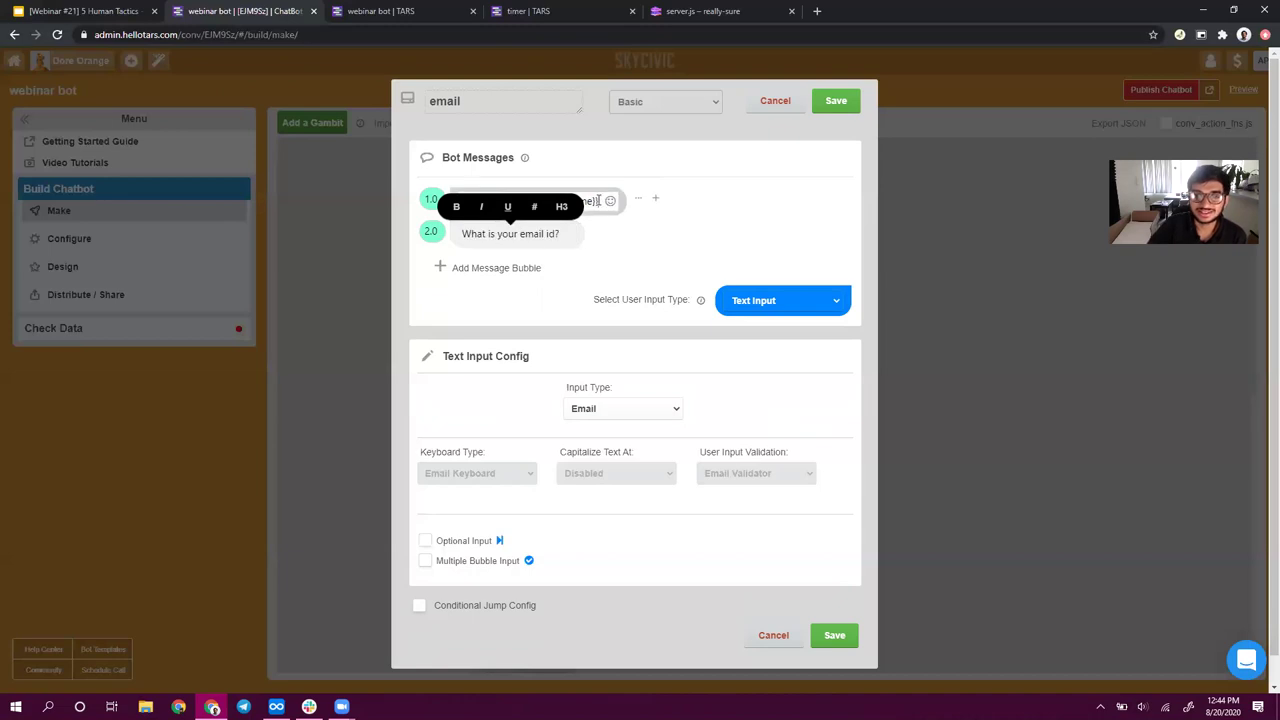
{"action": "triple_click", "coordinate": [530, 201]}
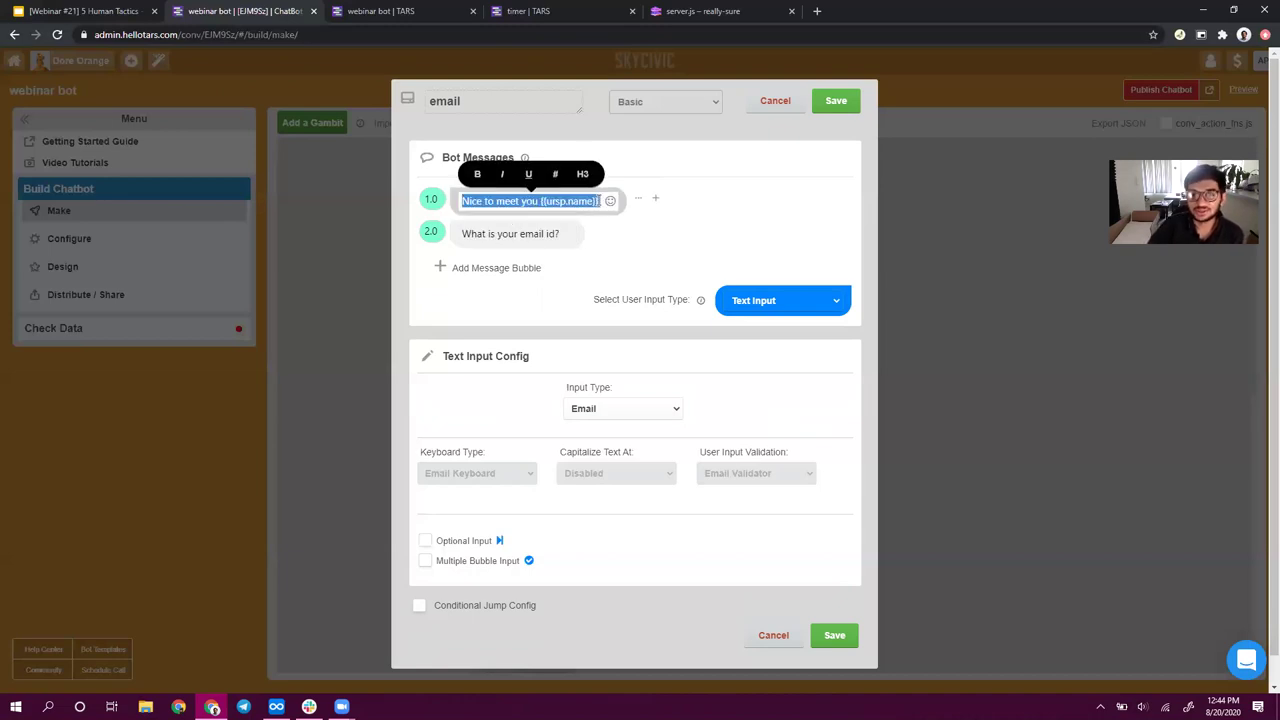
{"action": "left_click", "coordinate": [598, 200]}
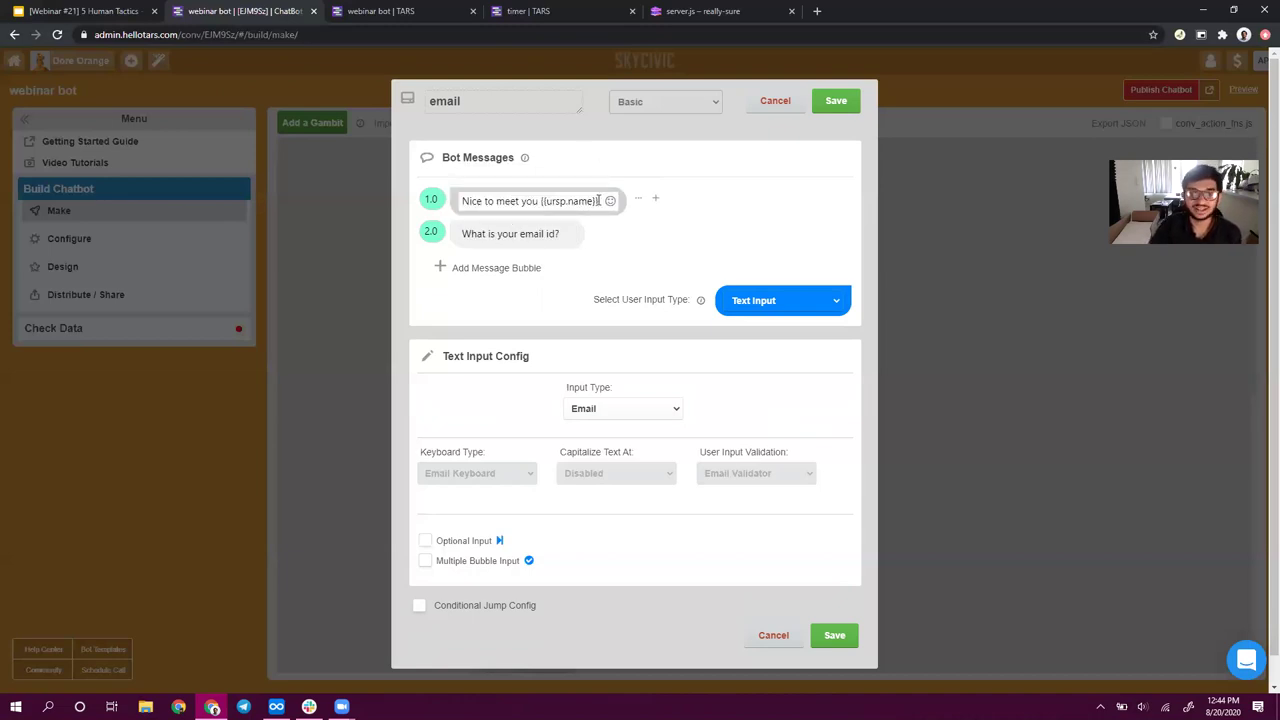
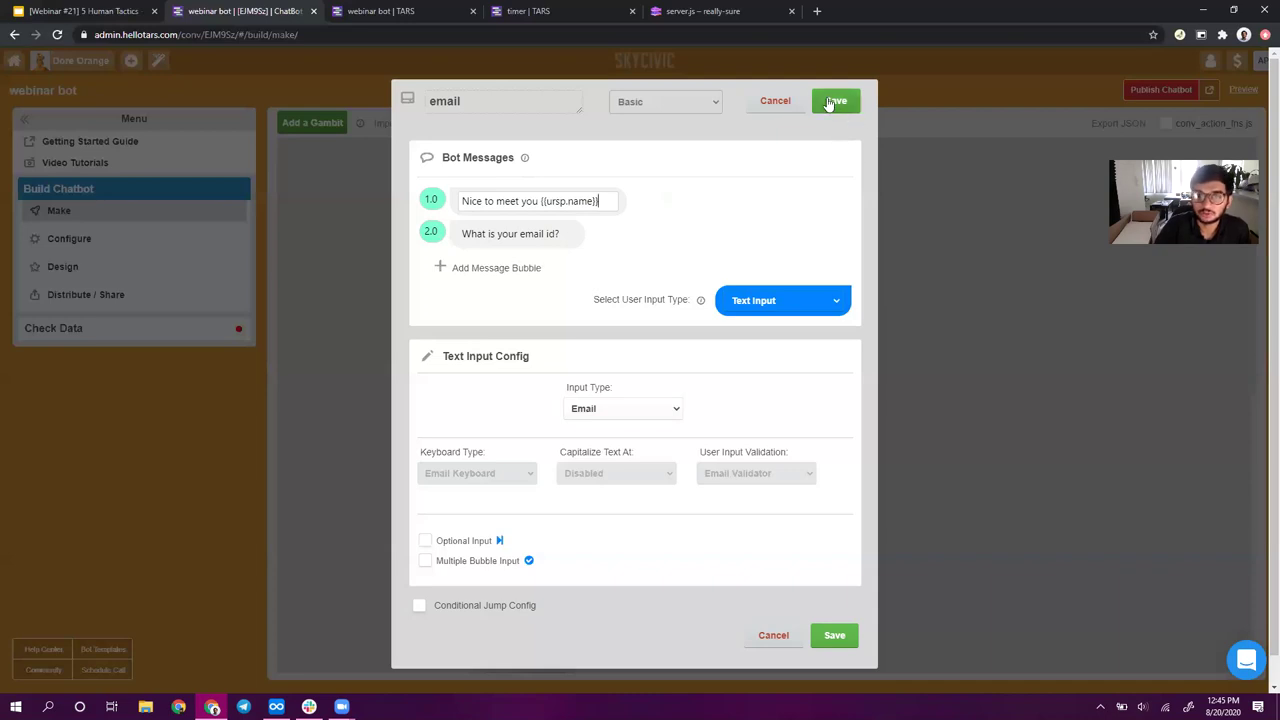
- Save the email step, then put a 'Got it' message above house_amount's house-cost question and save
{"action": "left_click", "coordinate": [829, 103]}
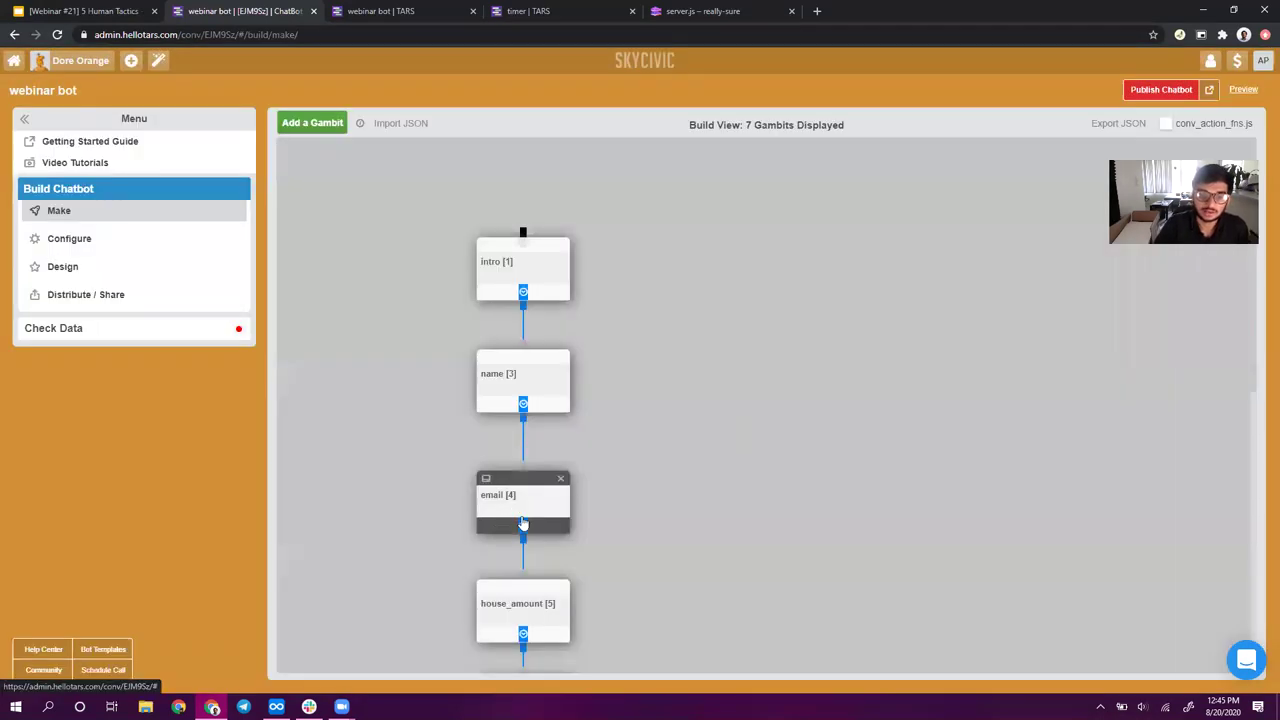
{"action": "scroll", "coordinate": [626, 537], "scroll_direction": "down", "scroll_amount": 2}
{"action": "left_click", "coordinate": [560, 400]}
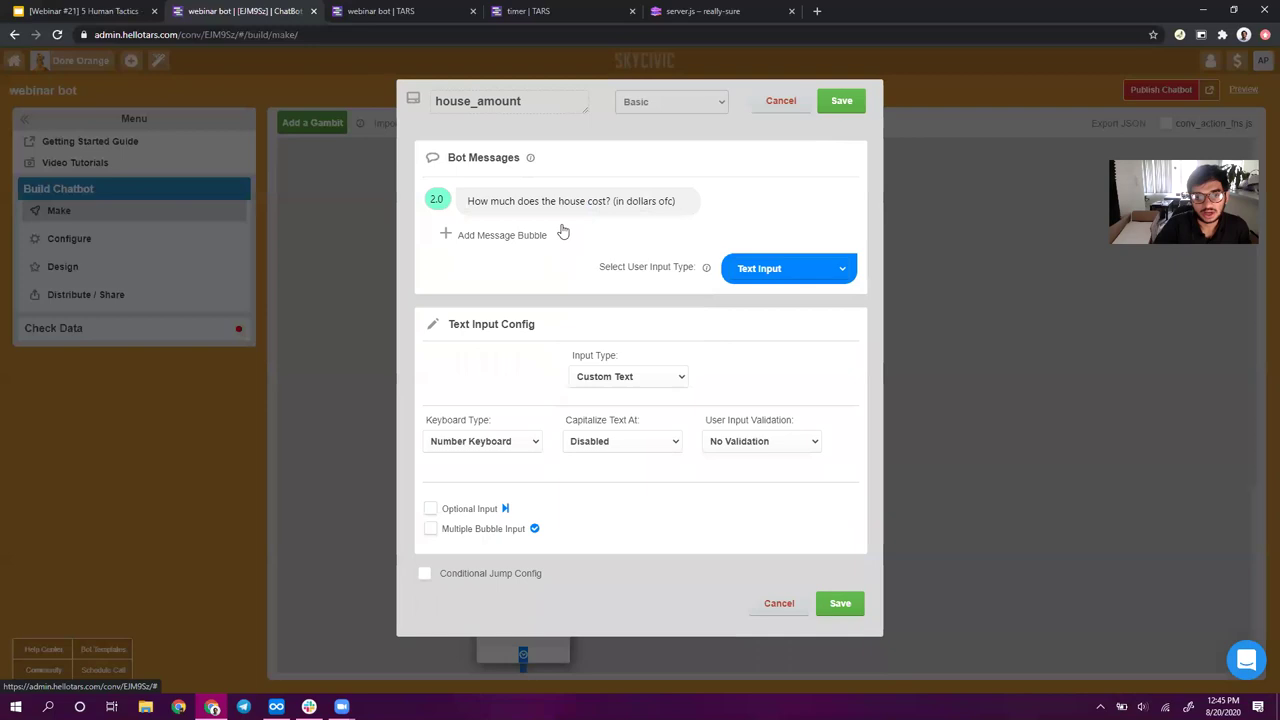
{"action": "left_click", "coordinate": [508, 238]}
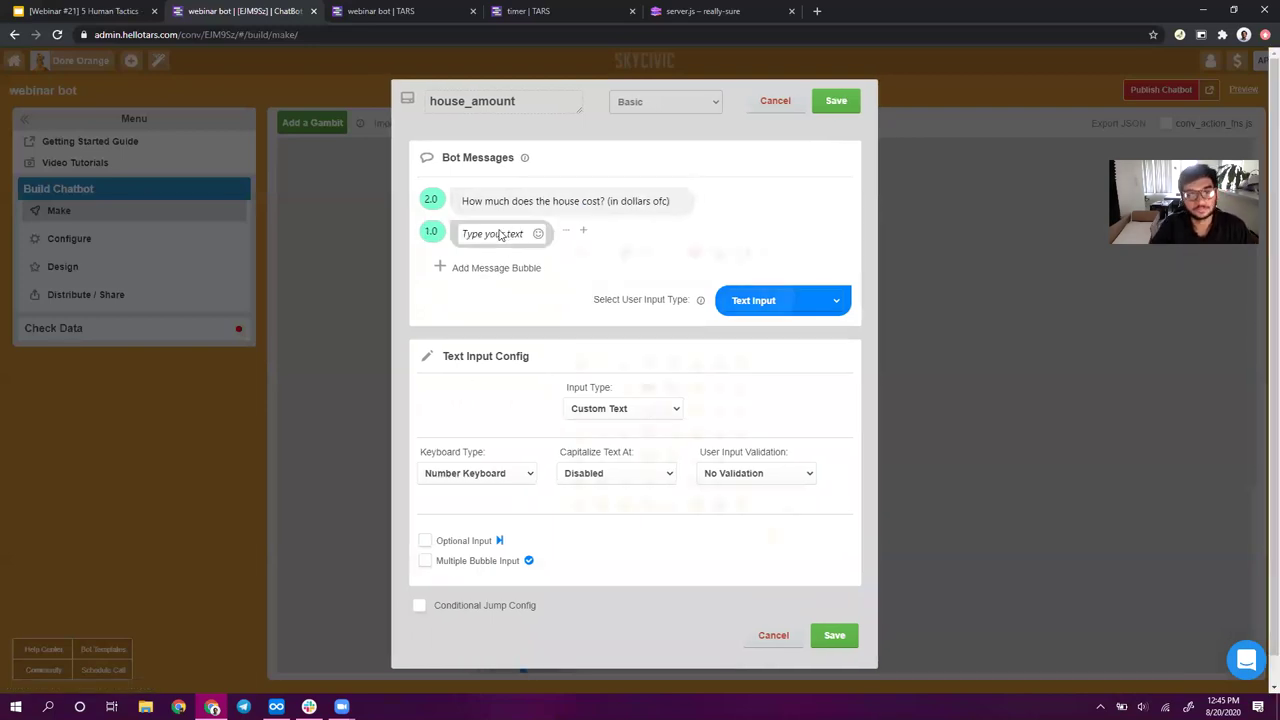
{"action": "left_click_drag", "start_coordinate": [566, 231], "coordinate": [513, 205]}
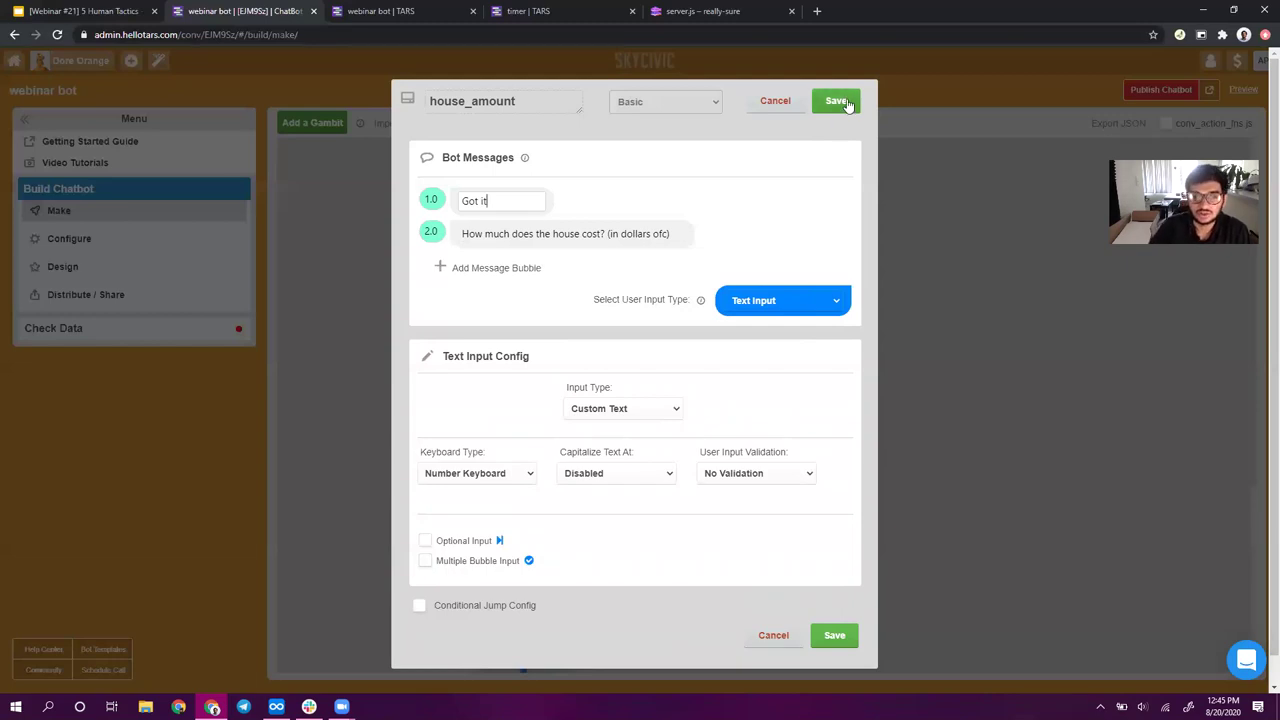
{"action": "left_click_drag", "start_coordinate": [540, 205], "coordinate": [430, 205]}
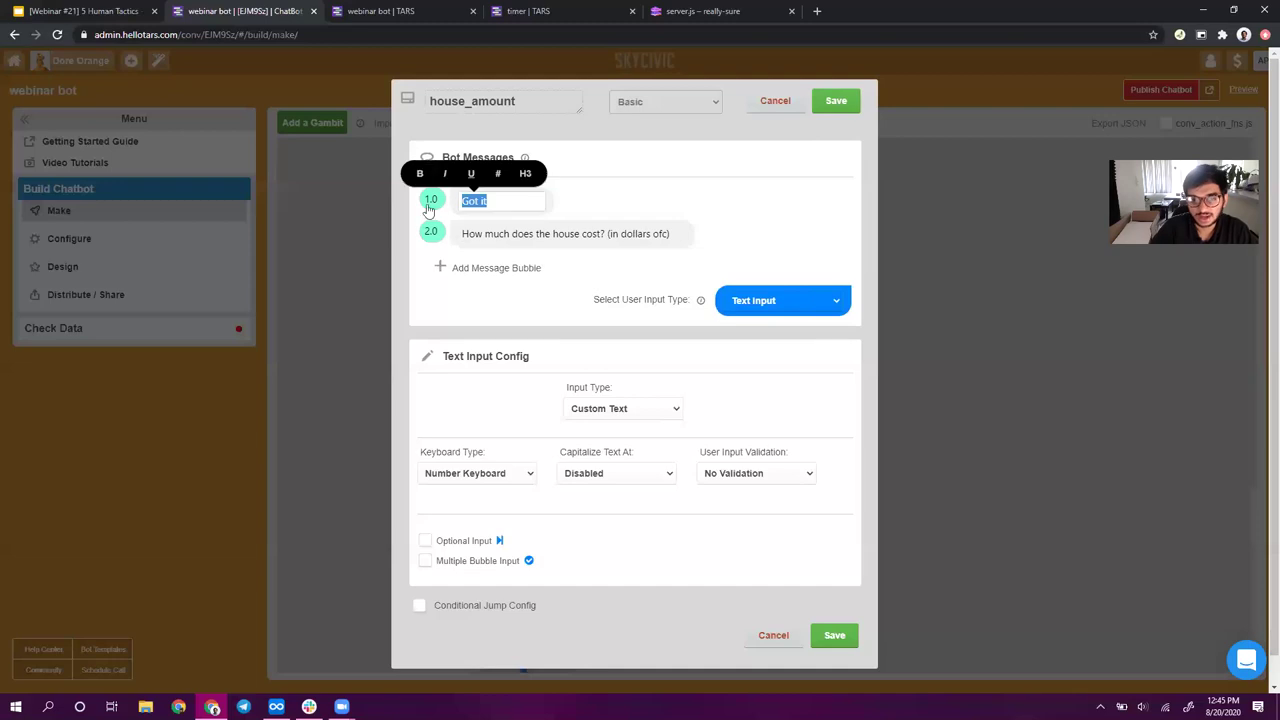
{"action": "left_click", "coordinate": [836, 100]}
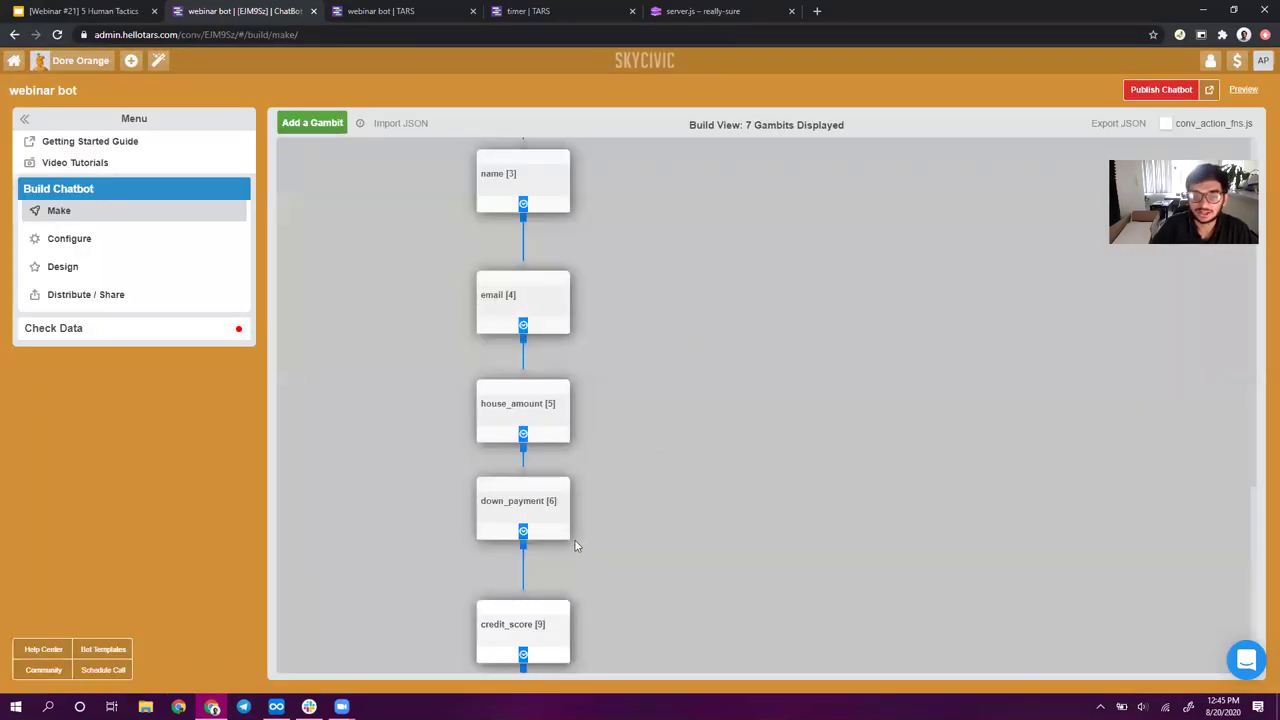
{"action": "left_click", "coordinate": [548, 508]}
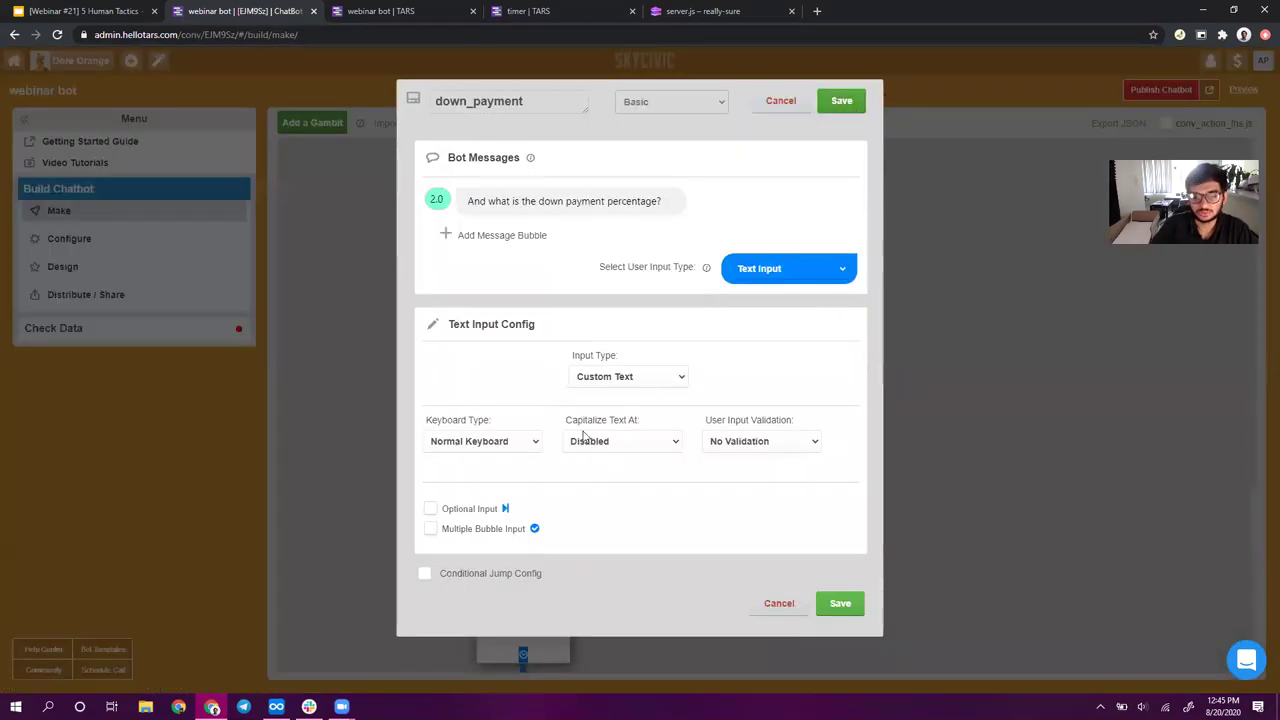
{"action": "key", "text": "Escape"}
{"action": "left_click", "coordinate": [543, 272]}
{"action": "left_click", "coordinate": [838, 102]}
{"action": "left_click", "coordinate": [528, 530]}
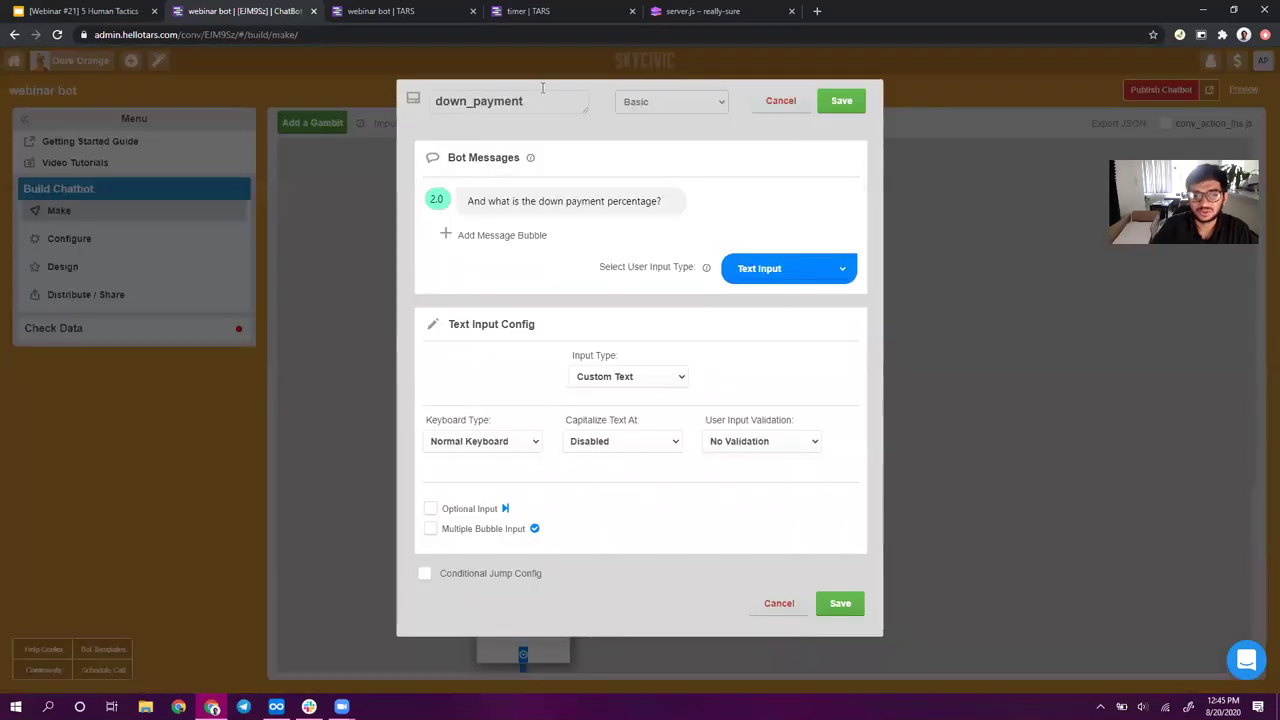
{"action": "left_click", "coordinate": [490, 200]}
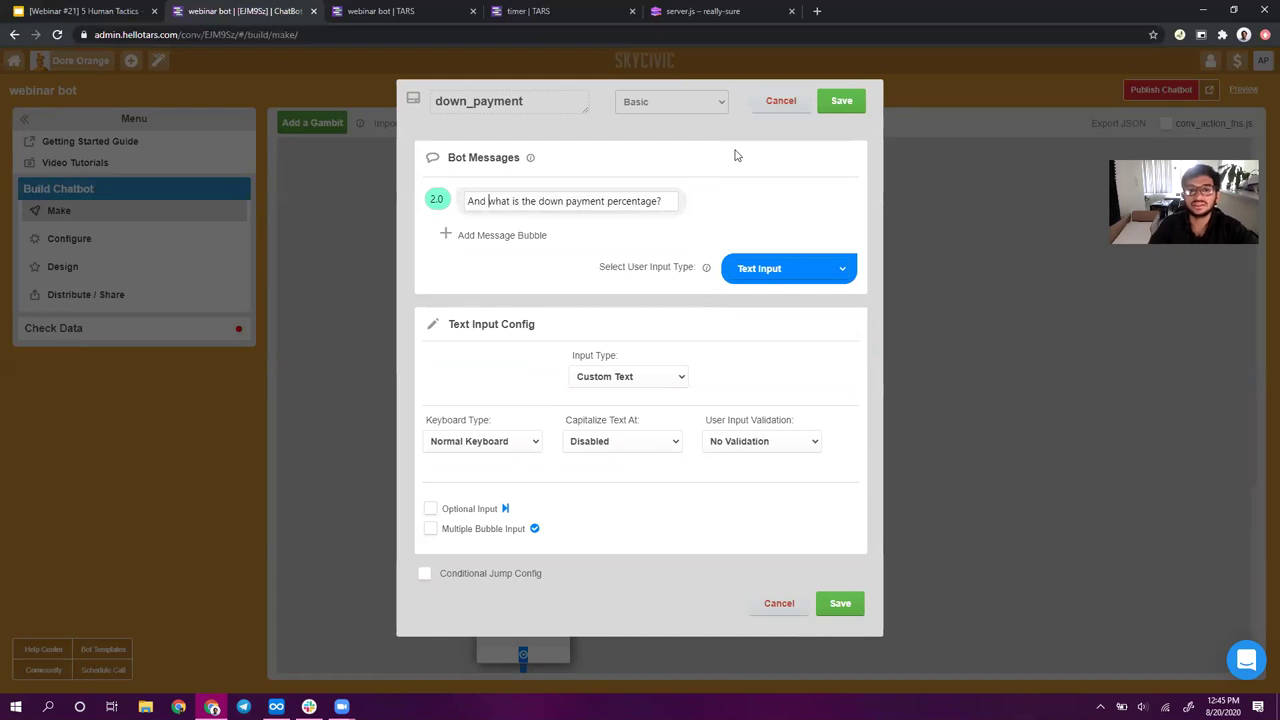
{"action": "left_click", "coordinate": [683, 320]}
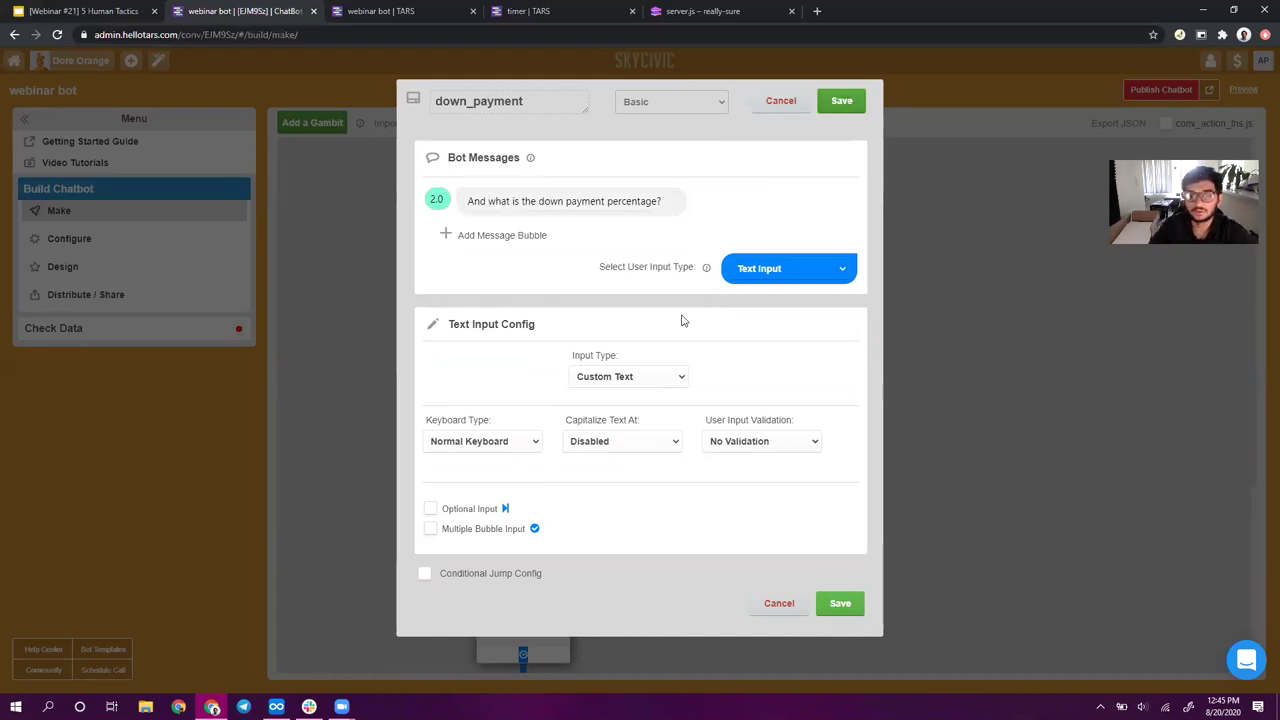
{"action": "left_click", "coordinate": [498, 420]}
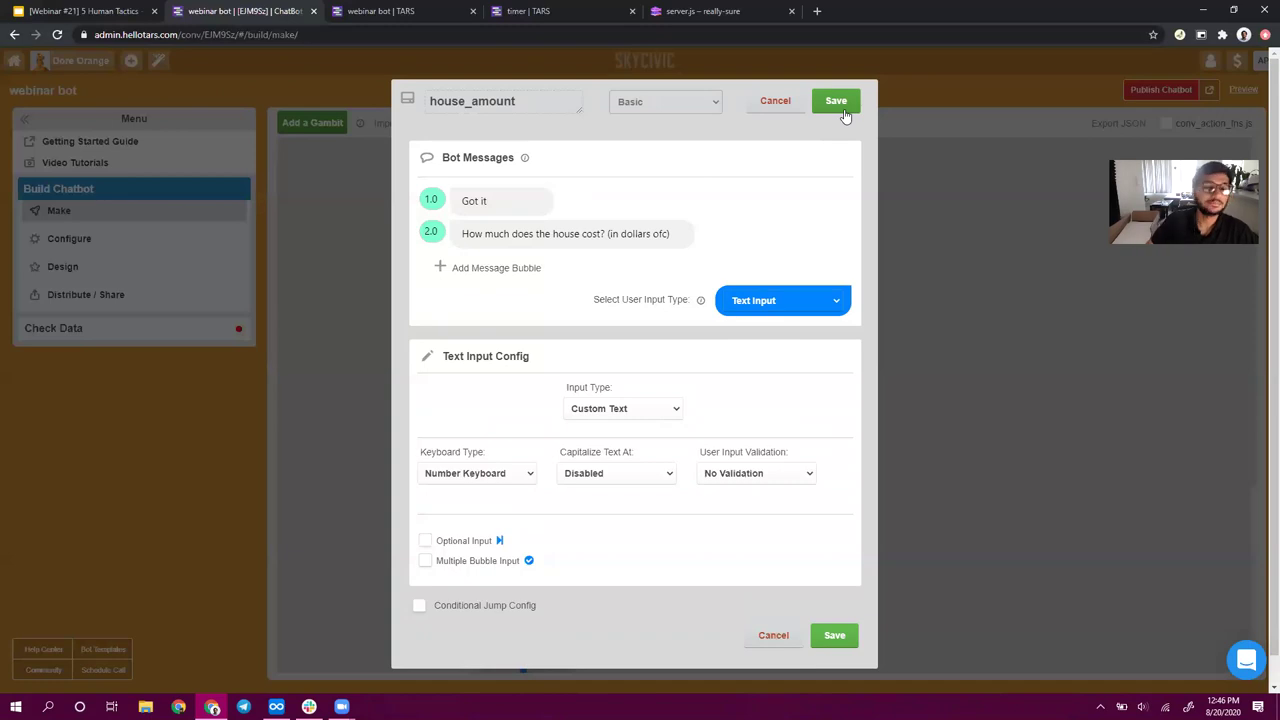
{"action": "left_click", "coordinate": [843, 112]}
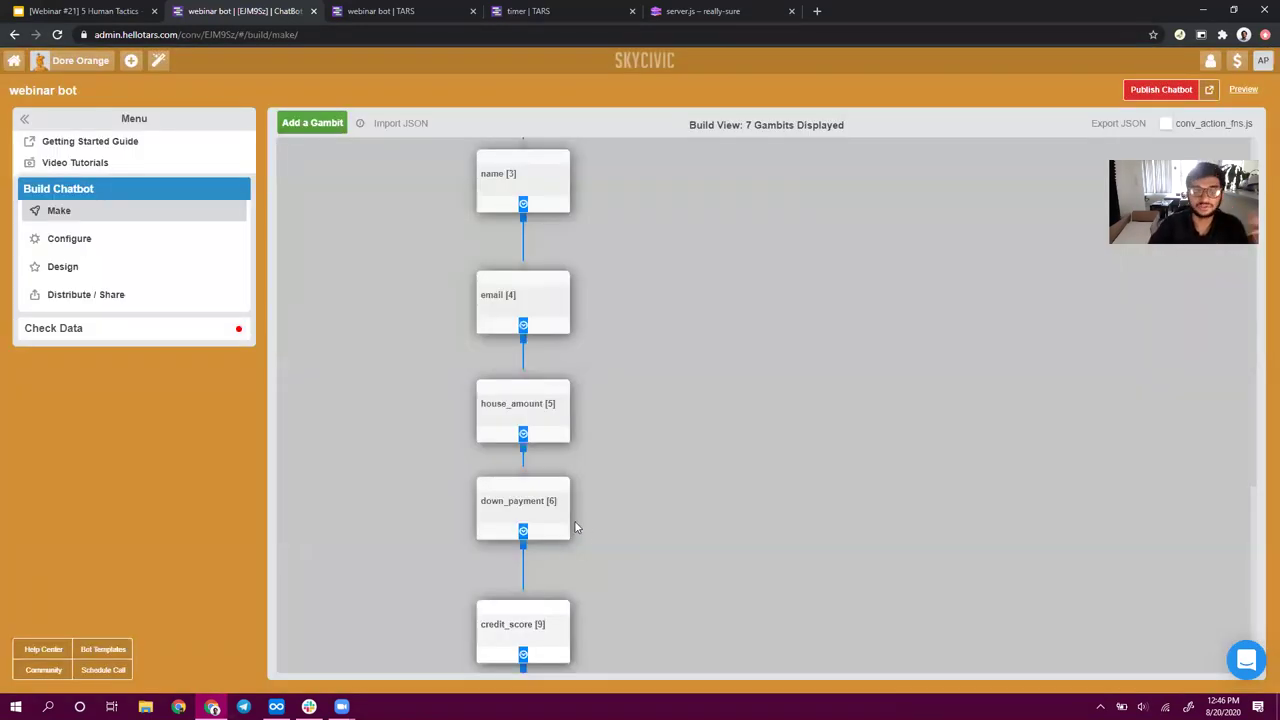
{"action": "left_click", "coordinate": [555, 530]}
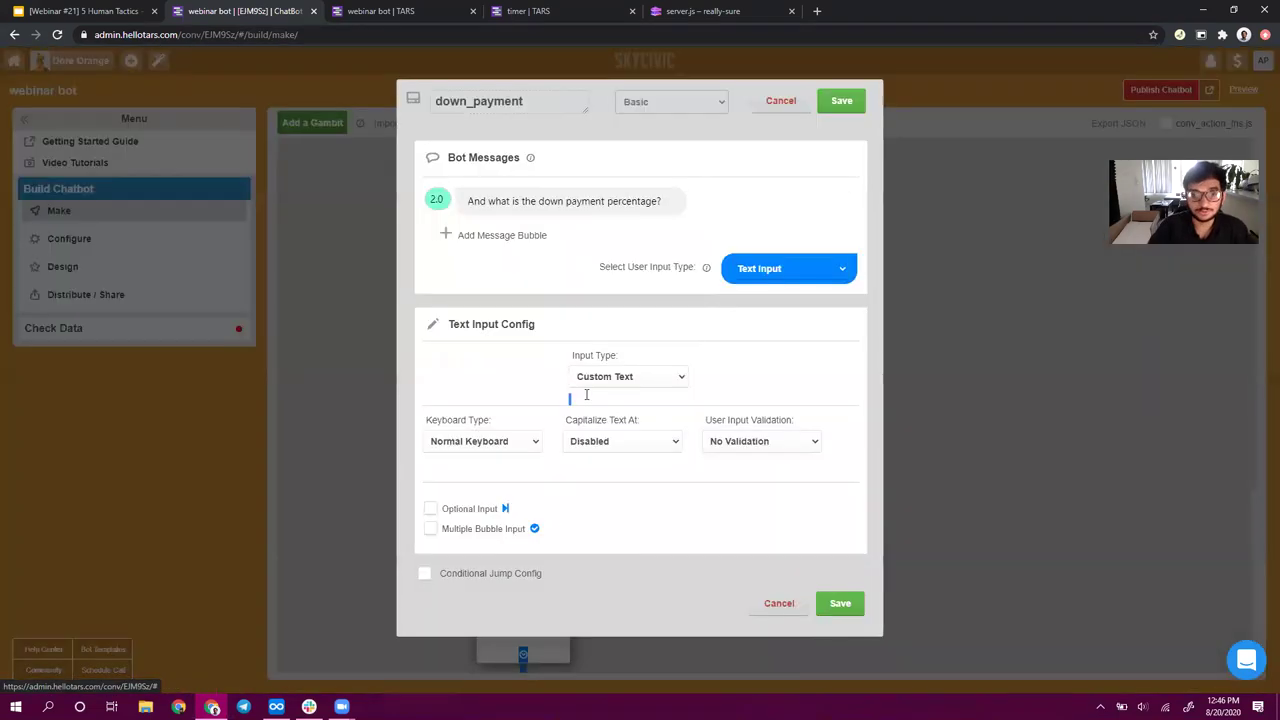
{"action": "left_click_drag", "start_coordinate": [486, 201], "coordinate": [452, 203]}
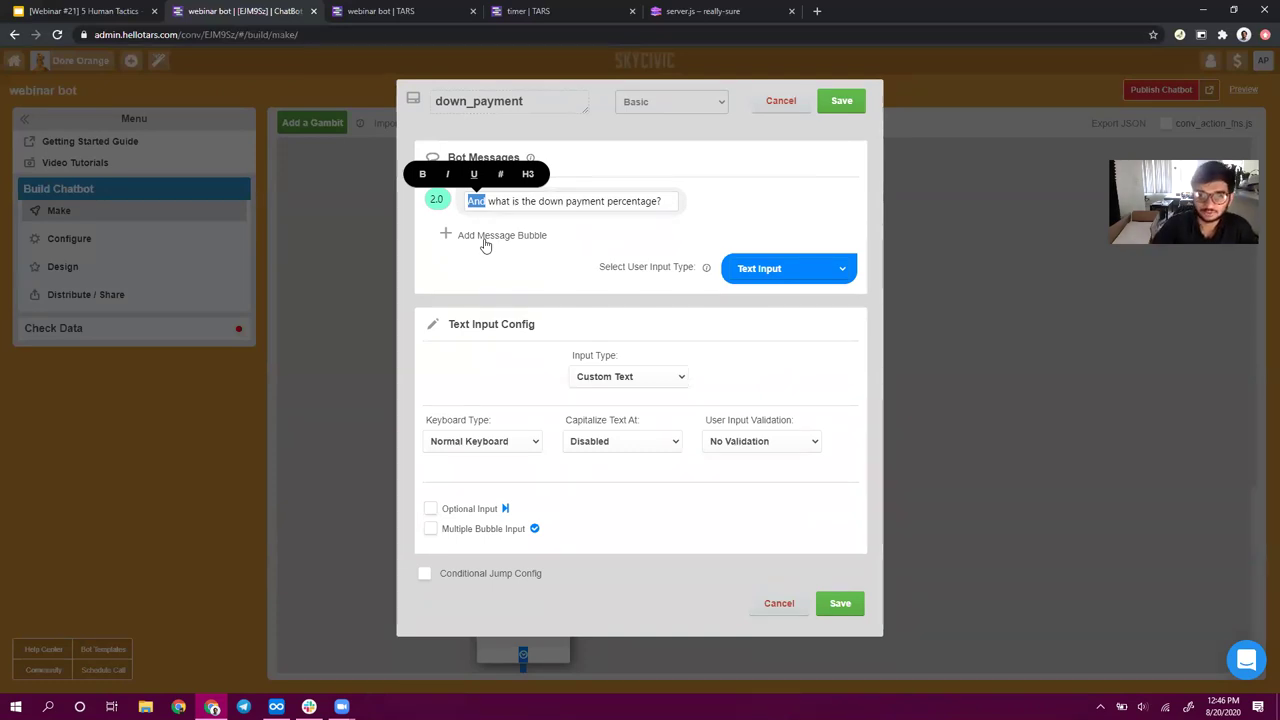
{"action": "left_click", "coordinate": [842, 103]}
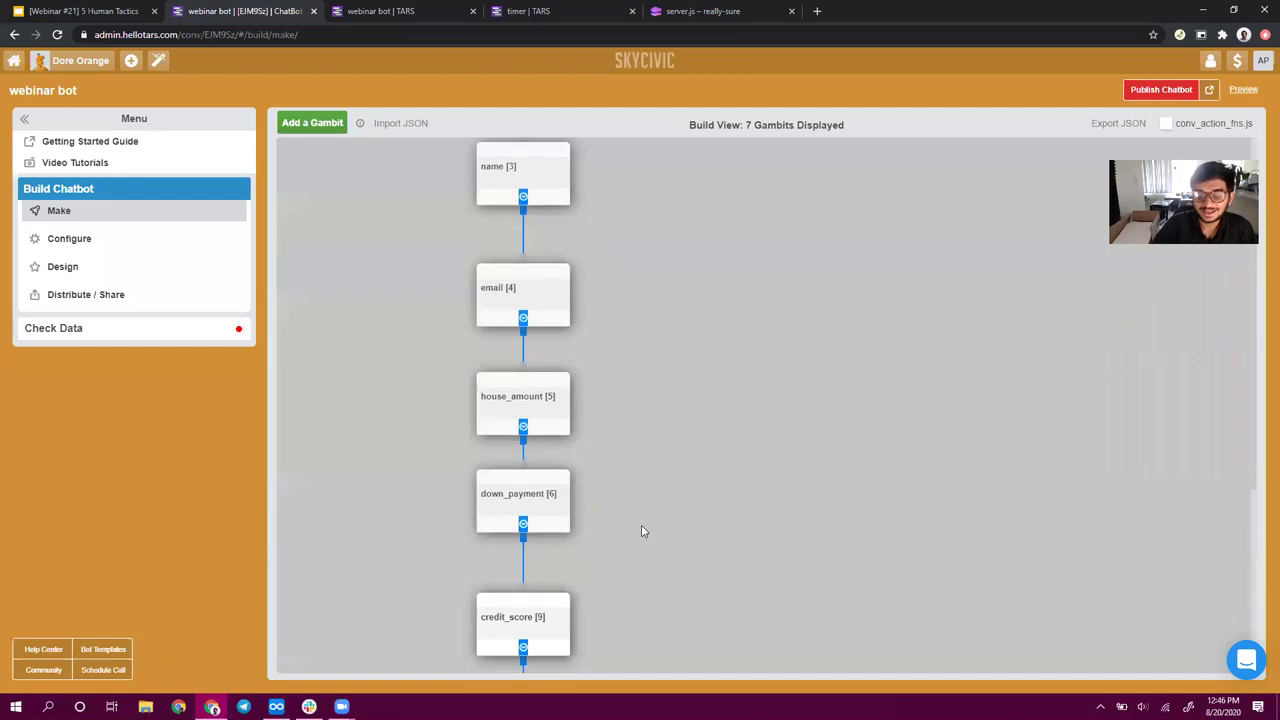
- Add a 'Noted' message above the credit score question in credit_score and save it
{"action": "scroll", "coordinate": [643, 531], "scroll_direction": "down", "scroll_amount": 3}
{"action": "left_click", "coordinate": [540, 400]}
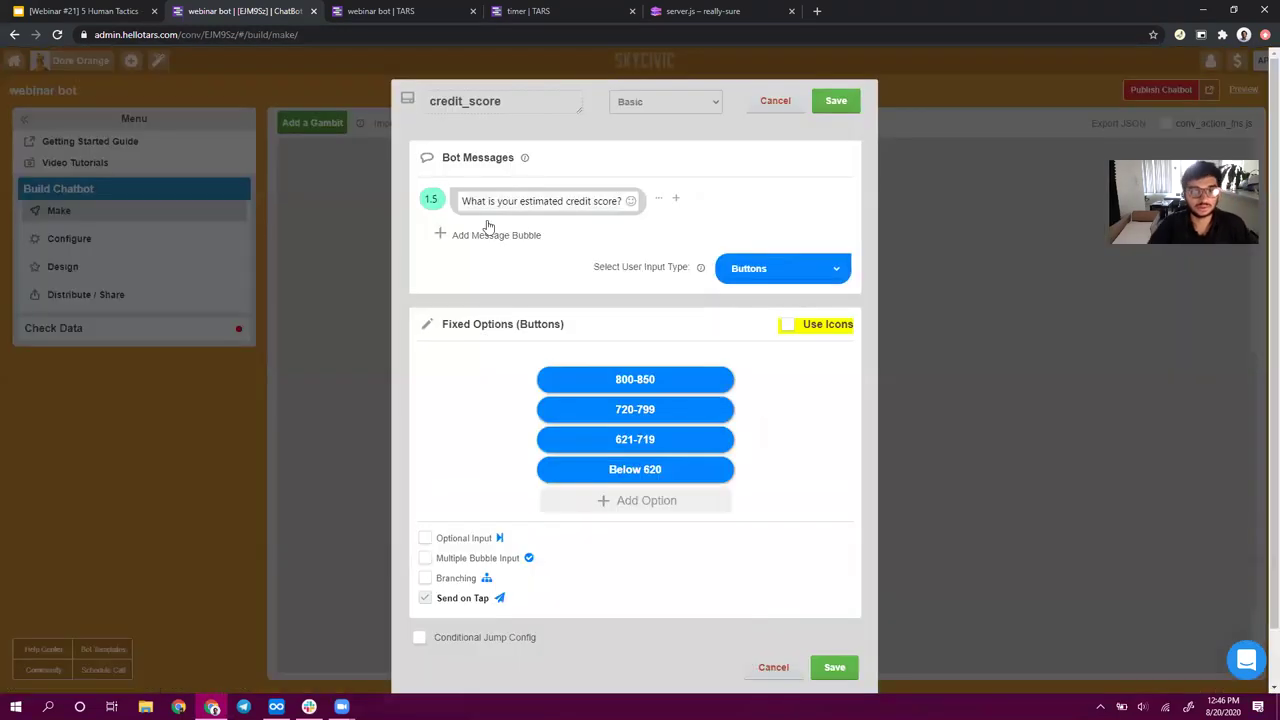
{"action": "left_click", "coordinate": [484, 236]}
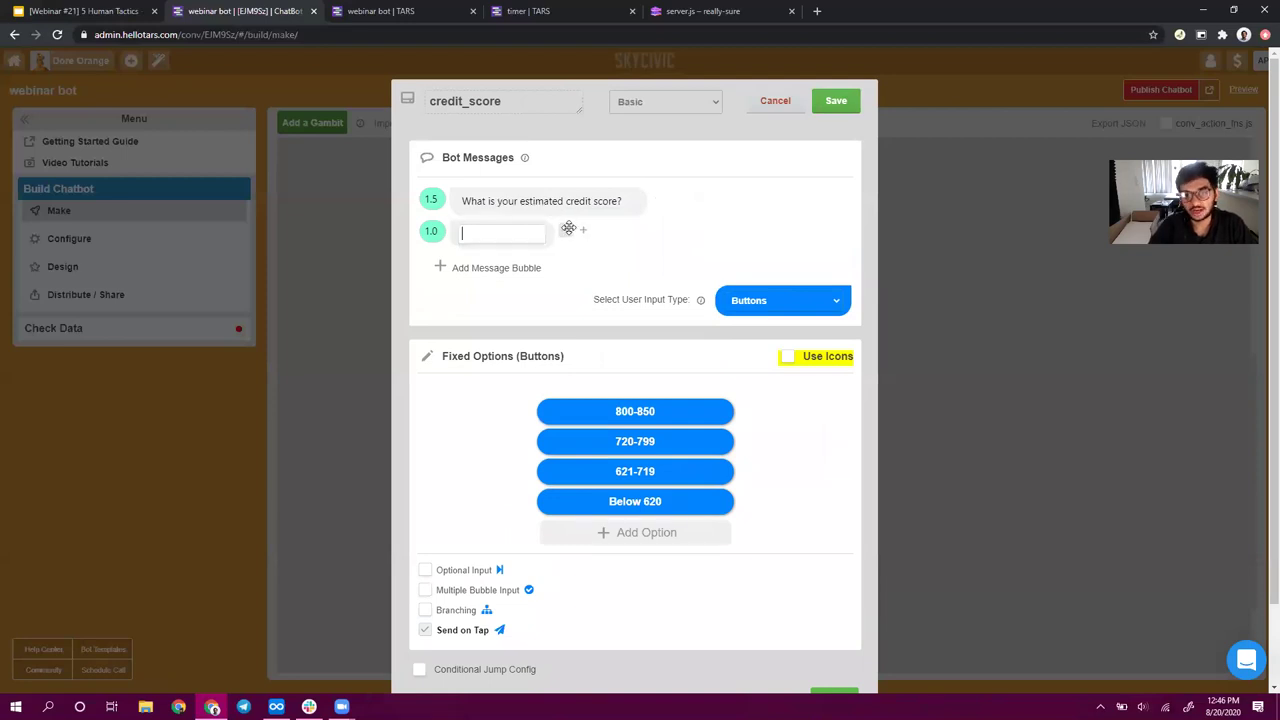
{"action": "left_click_drag", "start_coordinate": [566, 231], "coordinate": [570, 184]}
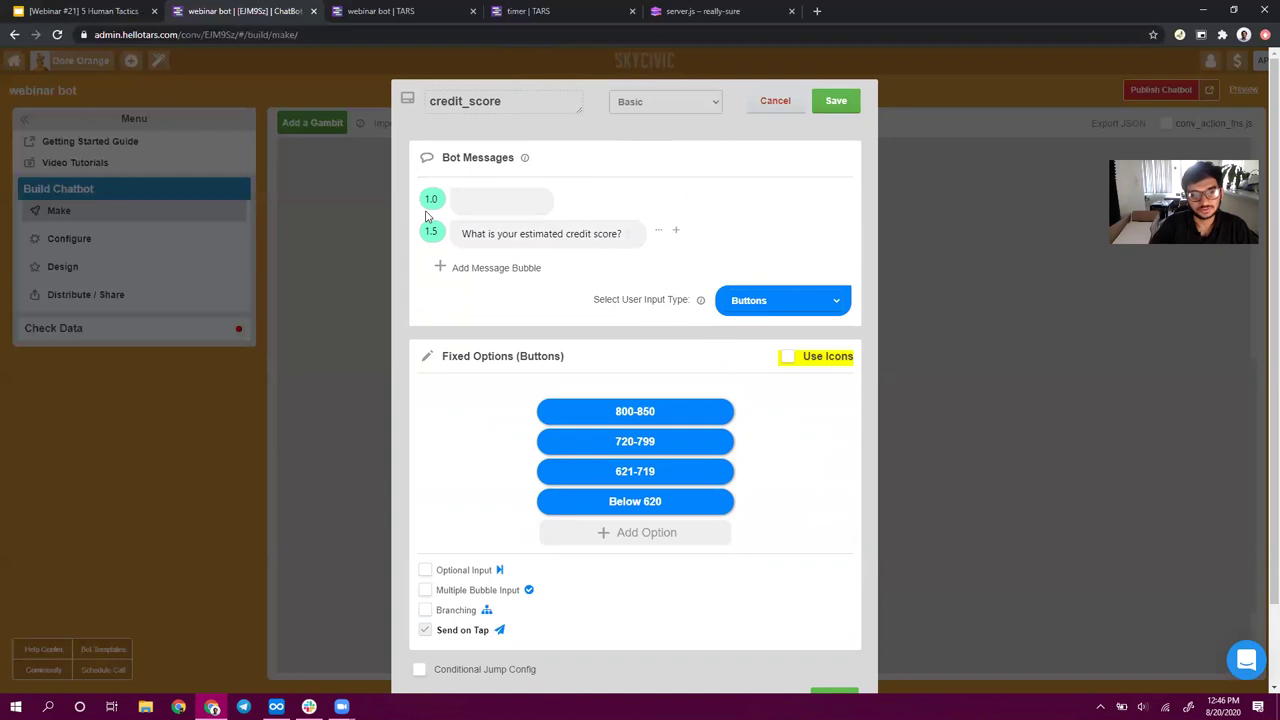
{"action": "left_click", "coordinate": [480, 198]}
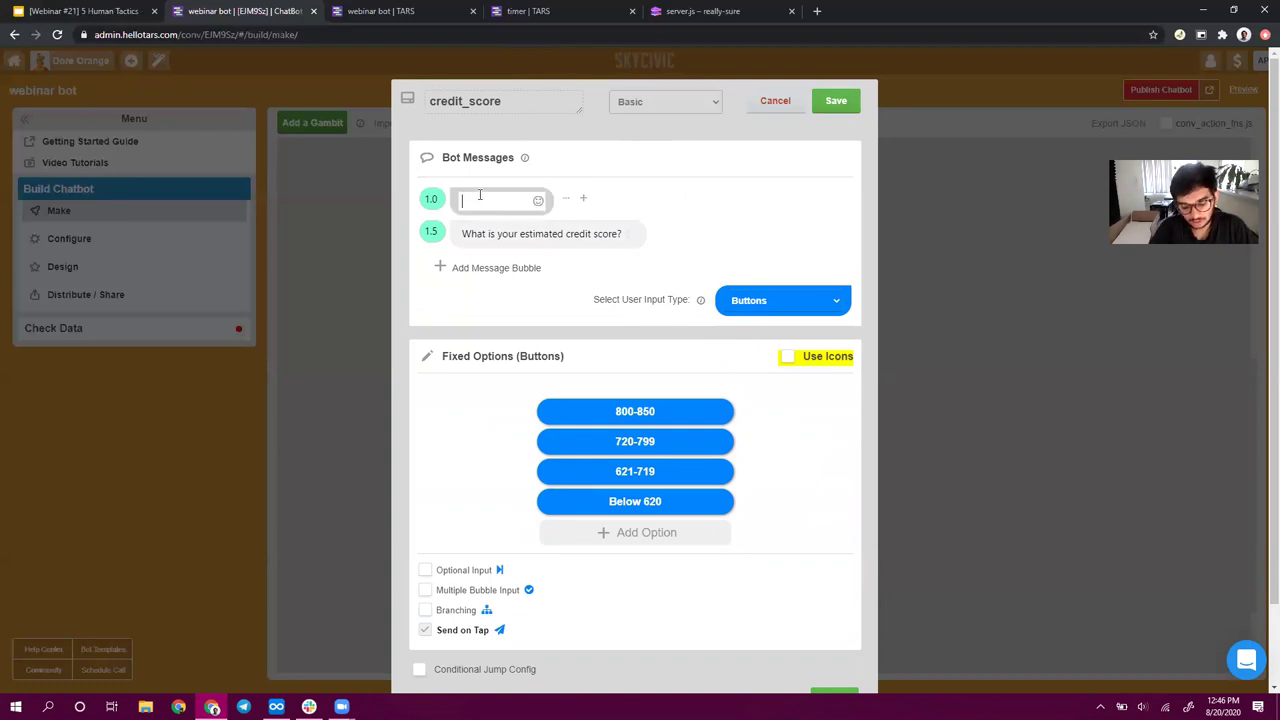
{"action": "type", "text": "Noted"}
{"action": "left_click", "coordinate": [588, 128]}
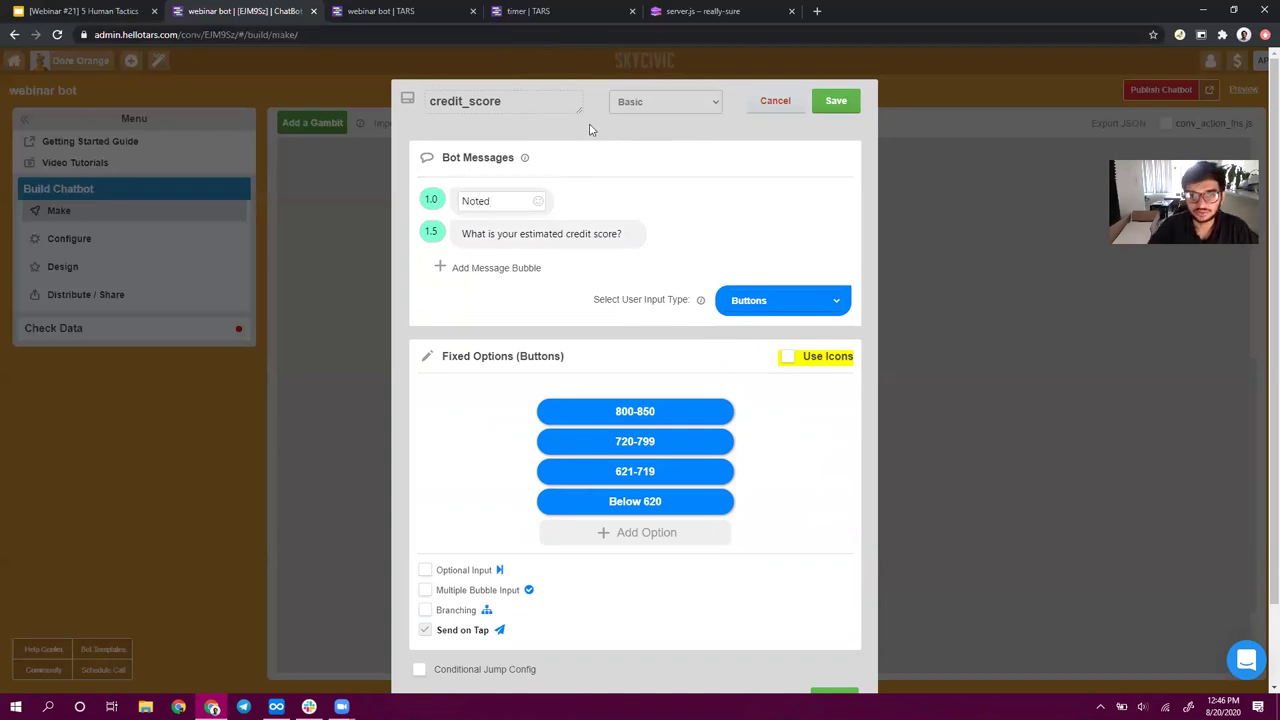
{"action": "left_click", "coordinate": [836, 100]}
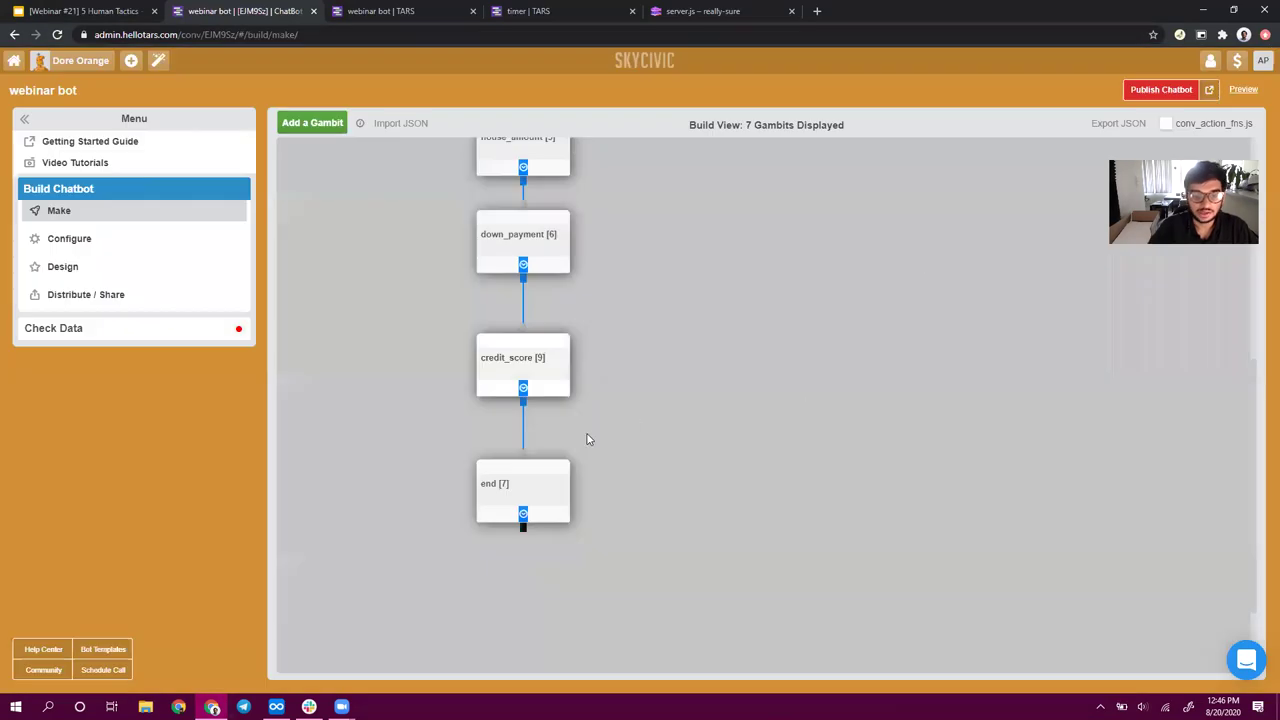
{"action": "scroll", "coordinate": [586, 437], "scroll_direction": "down", "scroll_amount": 1}
- Add a 'Thank you for your time' message below the end step's submission notice
{"action": "left_click", "coordinate": [508, 364]}
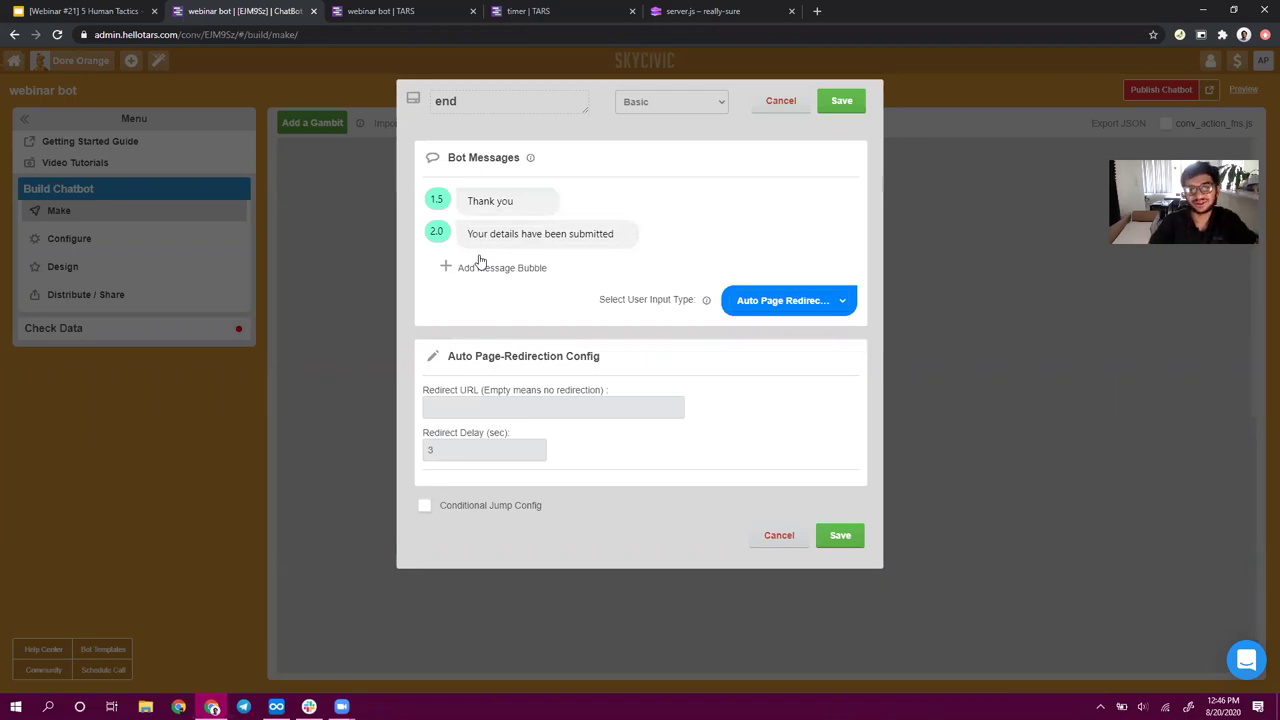
{"action": "left_click", "coordinate": [493, 270]}
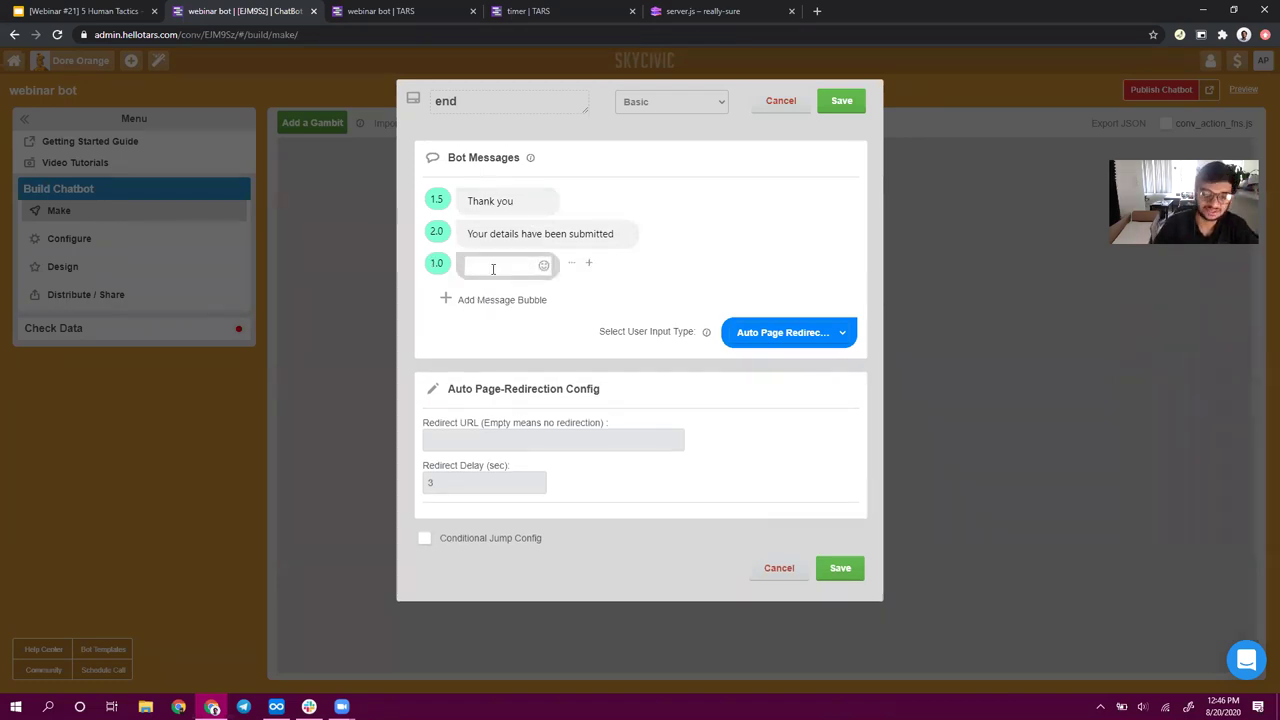
{"action": "type", "text": "Thank you for"}
{"action": "key", "text": "BackSpace"}
{"action": "key", "text": "BackSpace"}
{"action": "key", "text": "BackSpace"}
{"action": "key", "text": "BackSpace"}
{"action": "key", "text": "BackSpace"}
{"action": "key", "text": "BackSpace"}
{"action": "key", "text": "BackSpace"}
{"action": "key", "text": "BackSpace"}
{"action": "key", "text": "BackSpace"}
{"action": "key", "text": "BackSpace"}
{"action": "key", "text": "BackSpace"}
{"action": "key", "text": "BackSpace"}
{"action": "key", "text": "BackSpace"}
{"action": "key", "text": "BackSpace"}
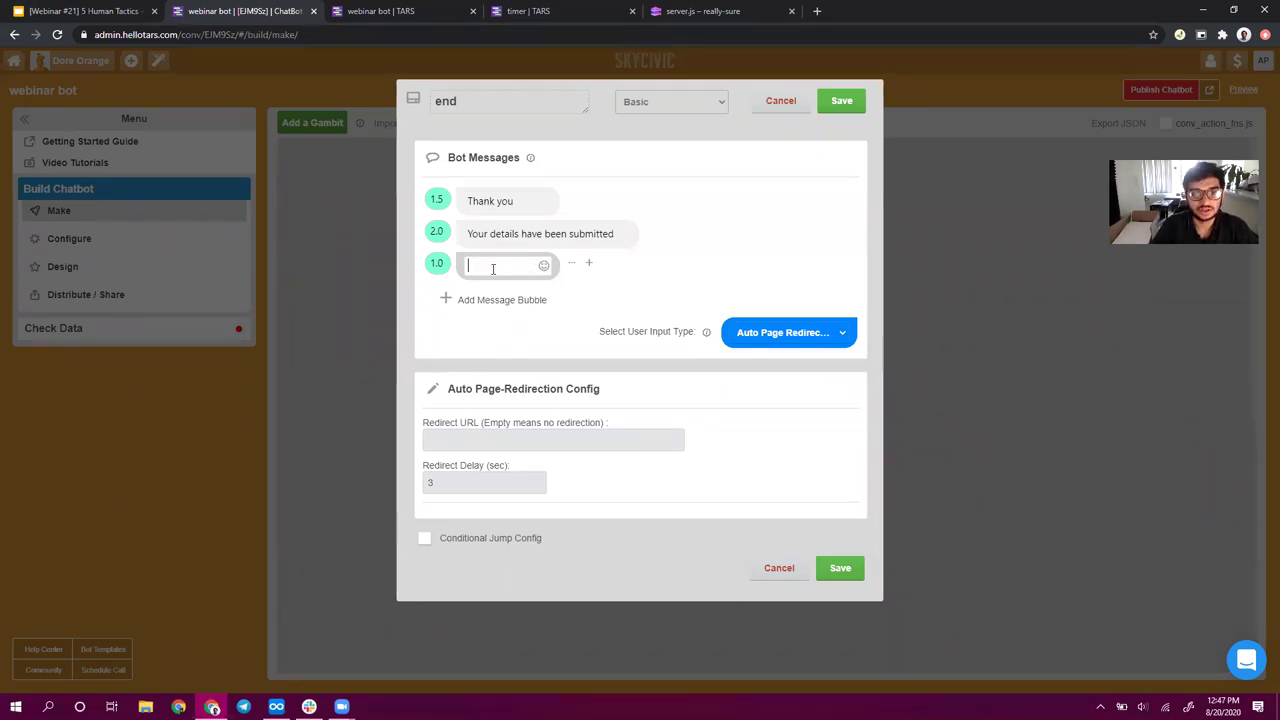
{"action": "left_click_drag", "start_coordinate": [571, 197], "coordinate": [570, 236]}
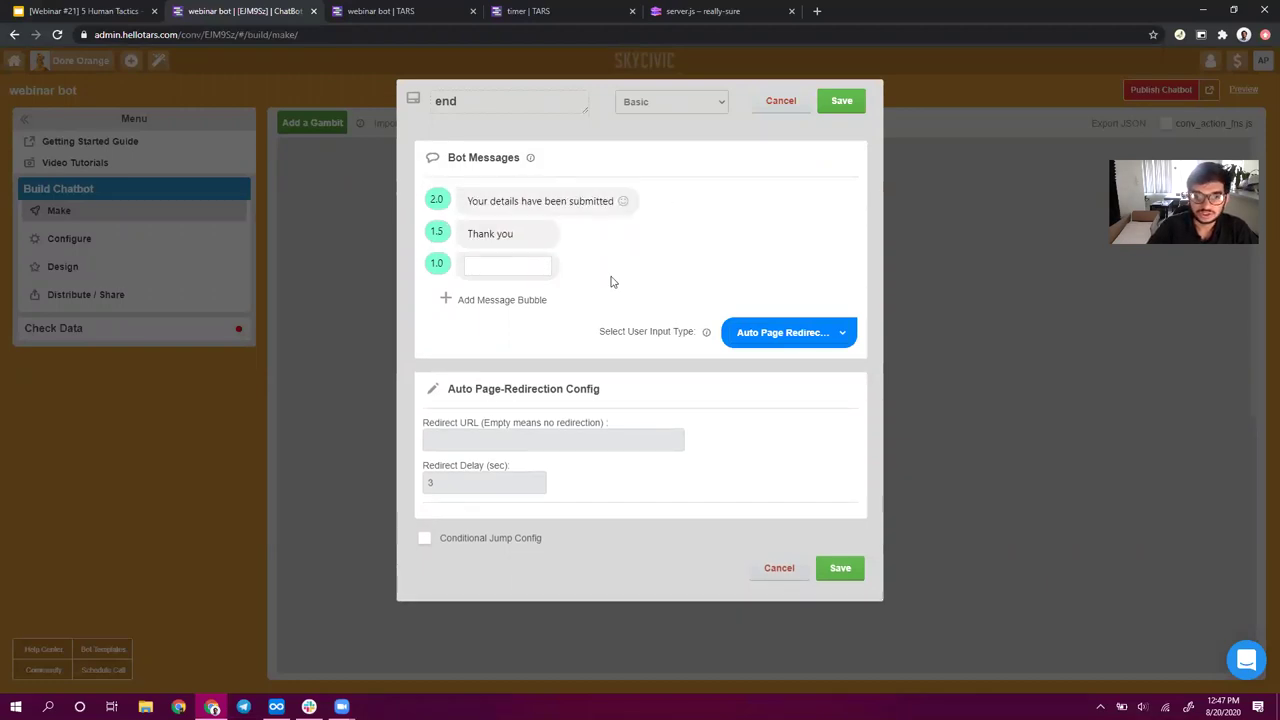
{"action": "left_click", "coordinate": [517, 234]}
{"action": "type", "text": "for your time"}
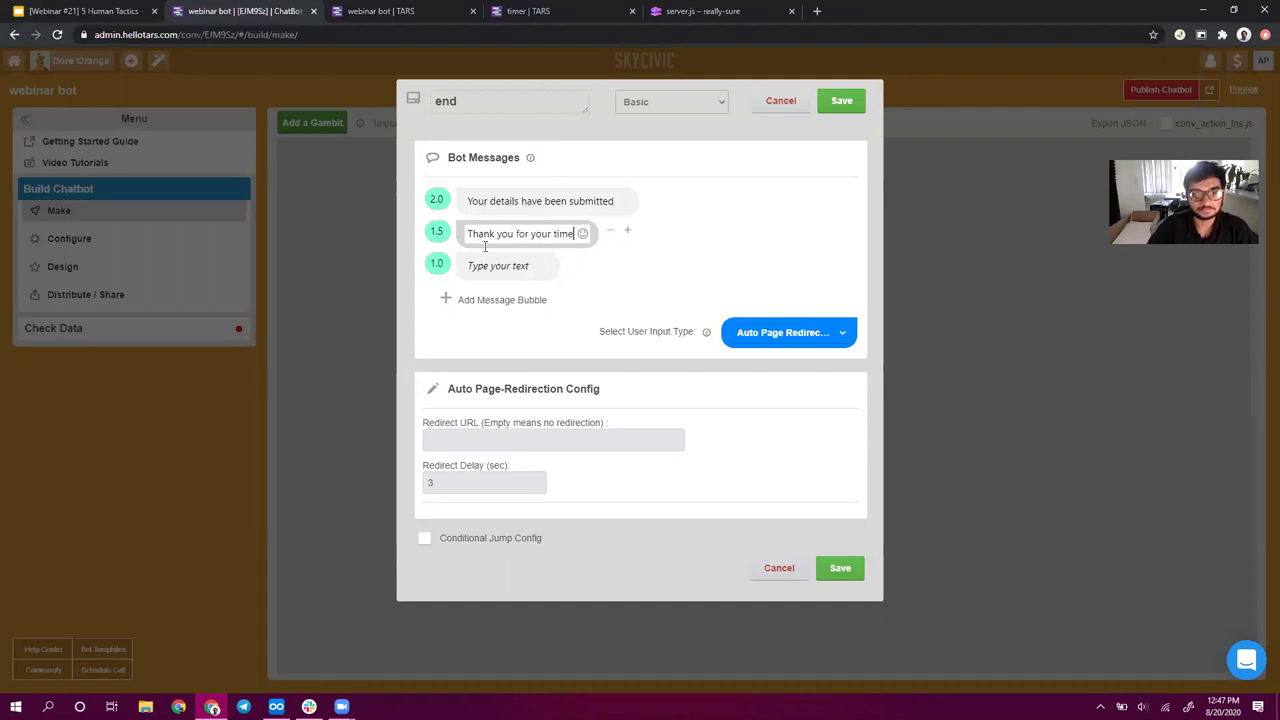
- Add closing messages 'We'll be in touch soon' and 'Have a nice day!'
{"action": "left_click", "coordinate": [500, 263]}
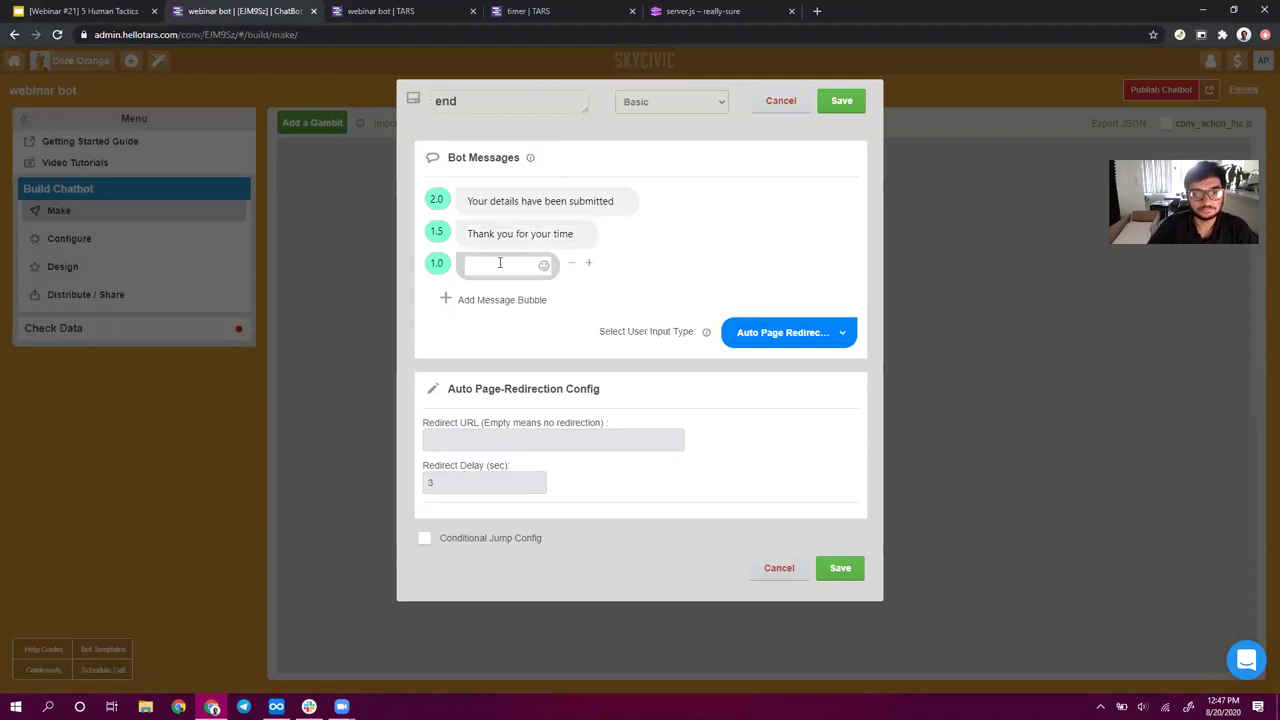
{"action": "type", "text": "We ll be in touch soon"}
{"action": "left_click", "coordinate": [502, 290]}
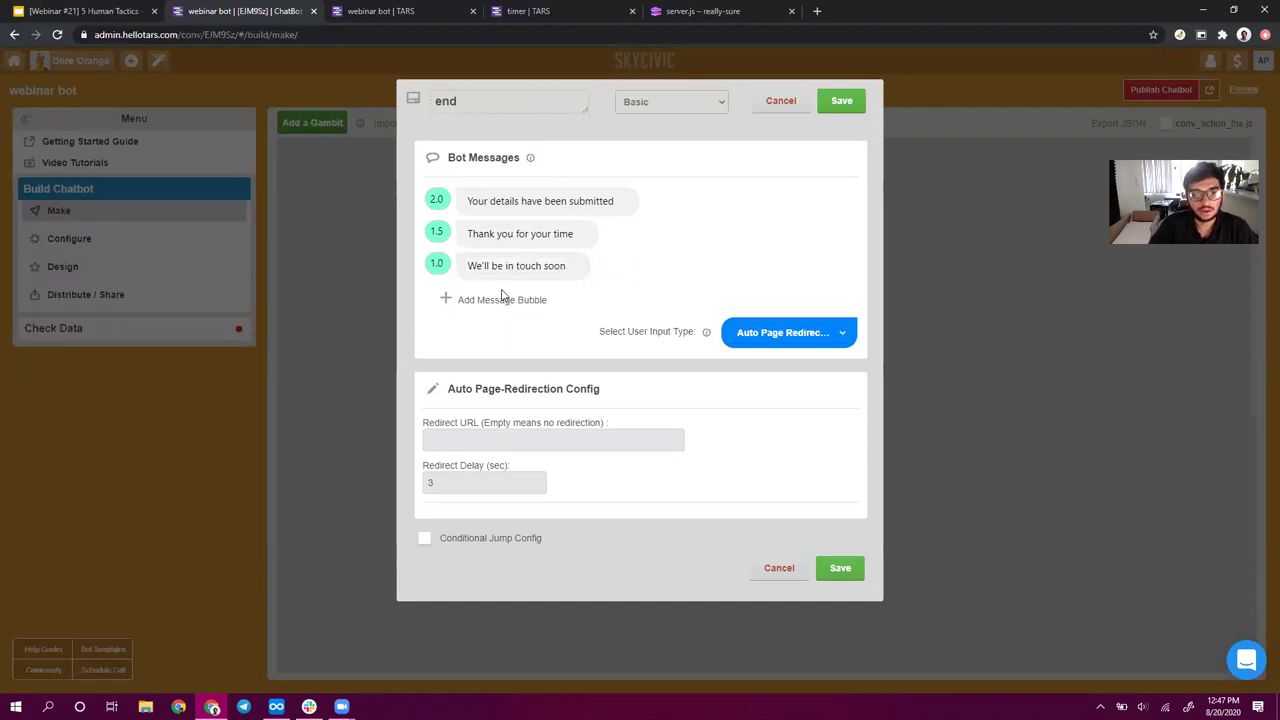
{"action": "left_click", "coordinate": [503, 299]}
{"action": "type", "text": "HGave"}
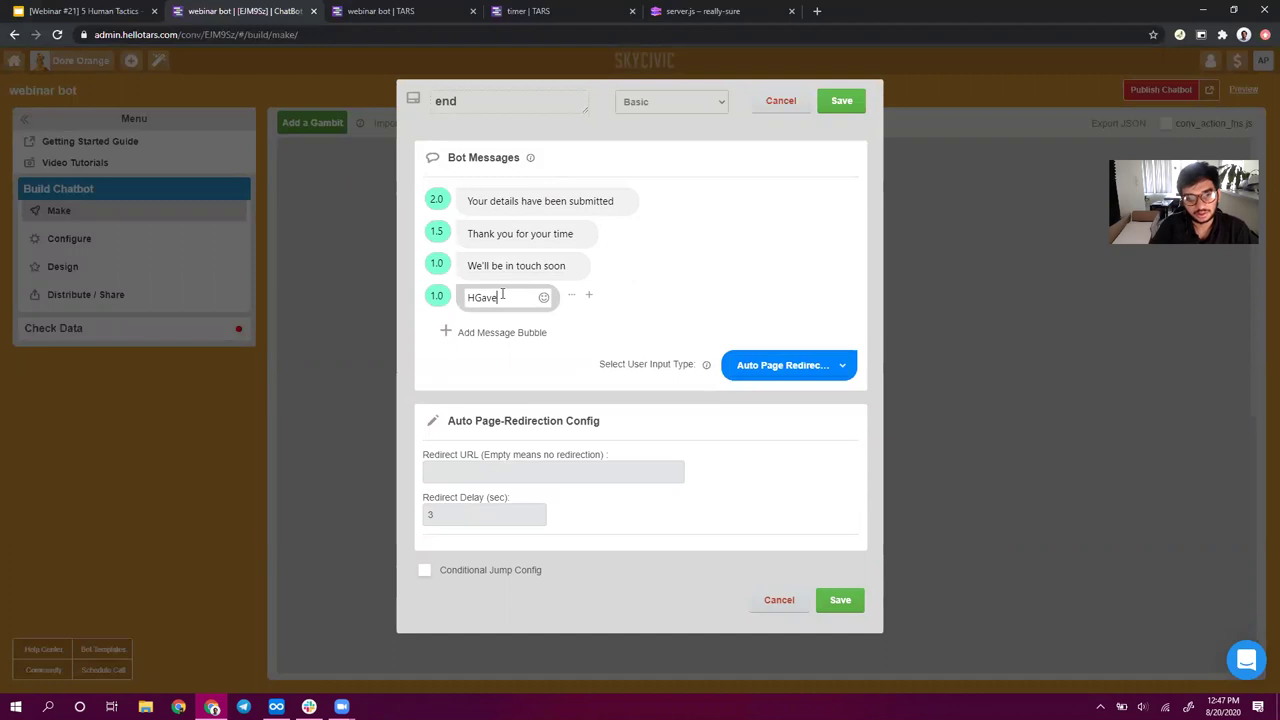
{"action": "type", "text": " a nice day!"}
{"action": "left_click", "coordinate": [470, 268]}
- Set the last two messages' delays to 2 seconds and save the end step
{"action": "double_click", "coordinate": [435, 263]}
{"action": "type", "text": "2"}
{"action": "double_click", "coordinate": [435, 295]}
{"action": "type", "text": "2"}
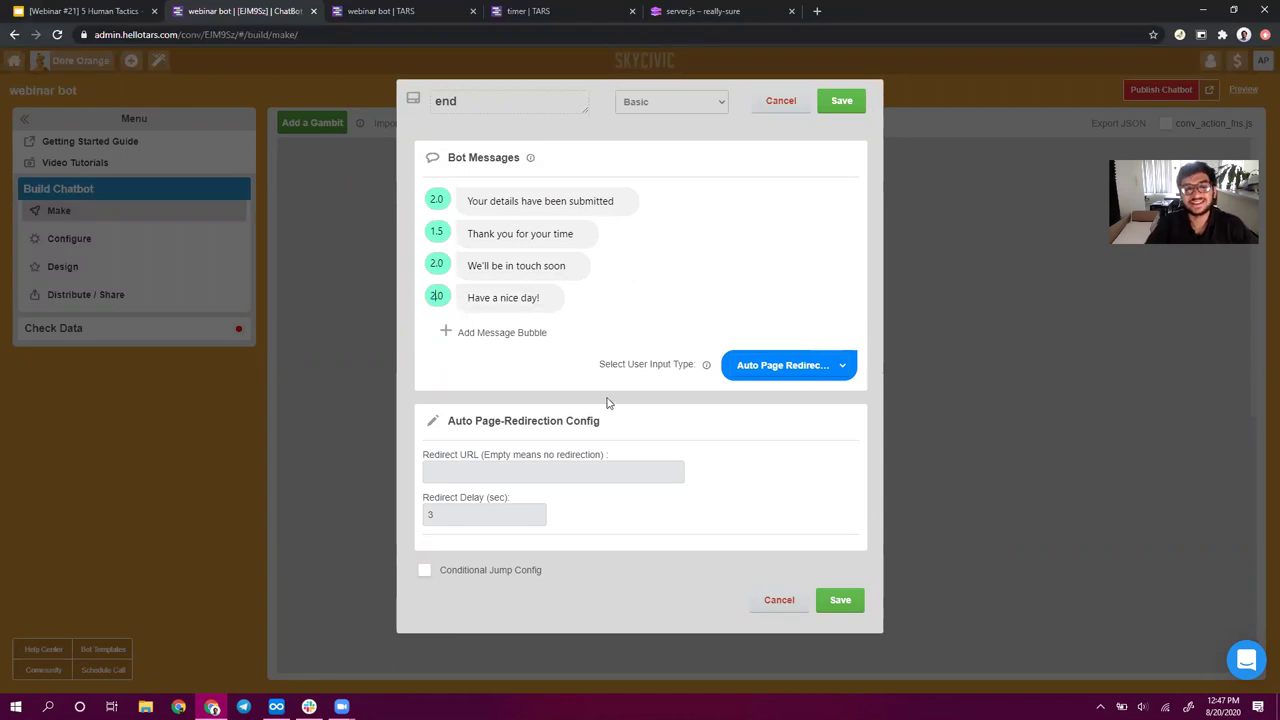
{"action": "left_click", "coordinate": [858, 104]}
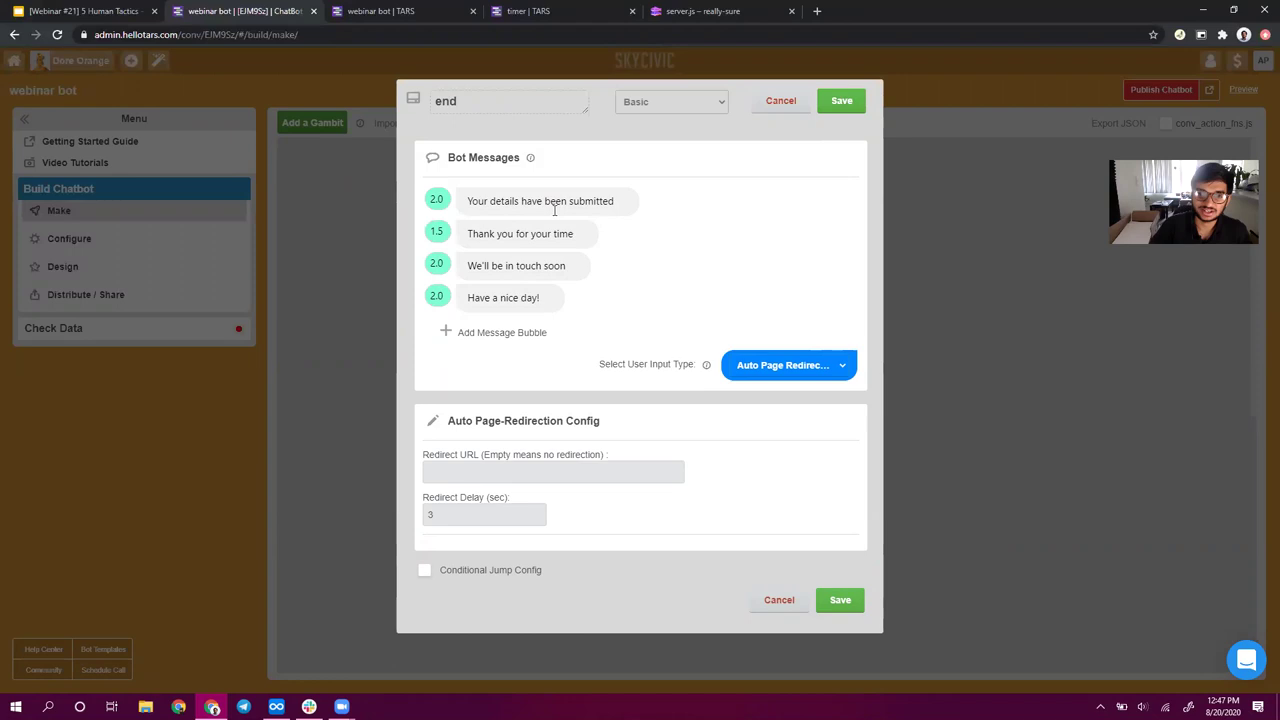
{"action": "left_click", "coordinate": [849, 105]}
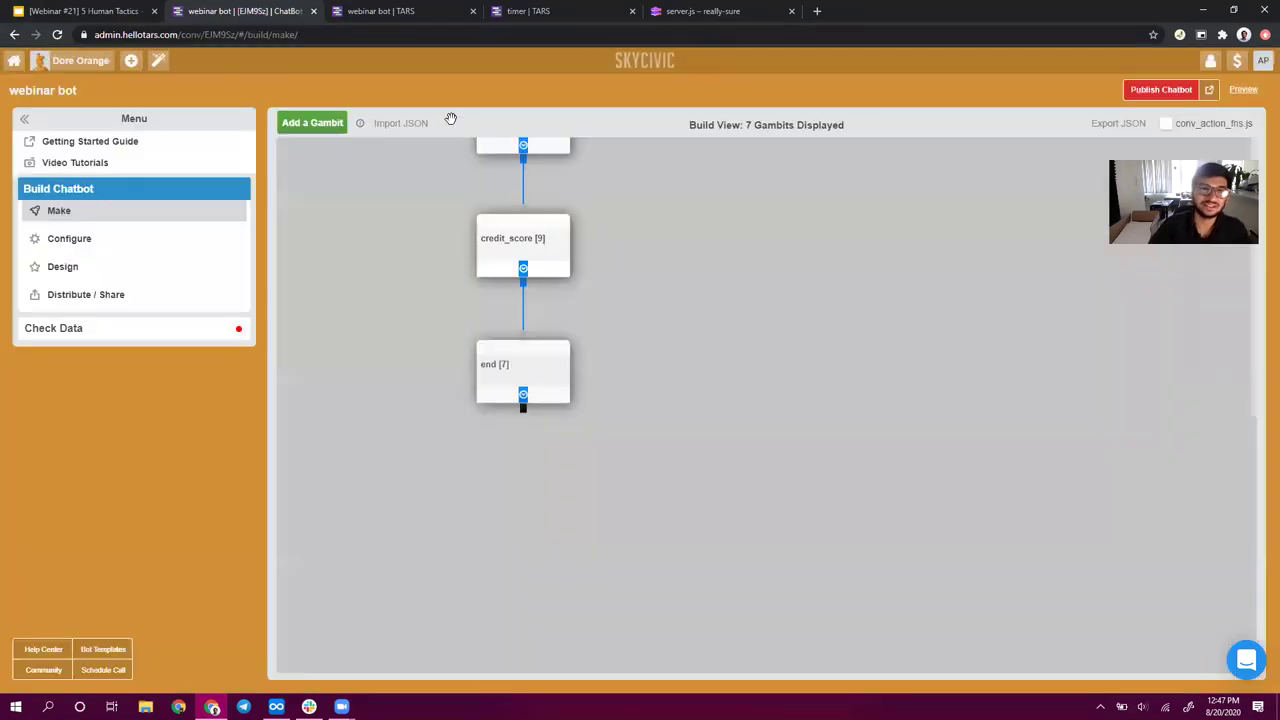
{"action": "left_click", "coordinate": [418, 8]}
- Publish the updated chatbot from the builder and reload the preview chat
{"action": "scroll", "coordinate": [689, 351], "scroll_direction": "up", "scroll_amount": 5}
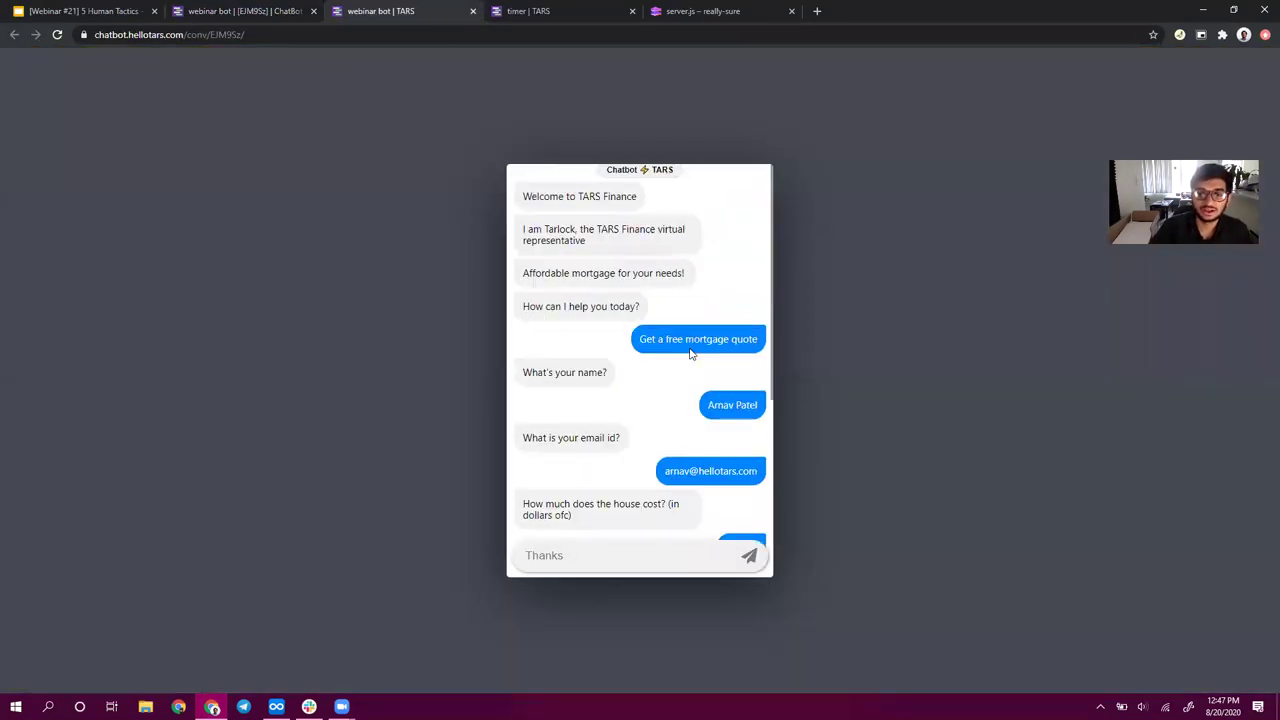
{"action": "left_click", "coordinate": [221, 7]}
{"action": "left_click", "coordinate": [1140, 94]}
{"action": "left_click", "coordinate": [418, 10]}
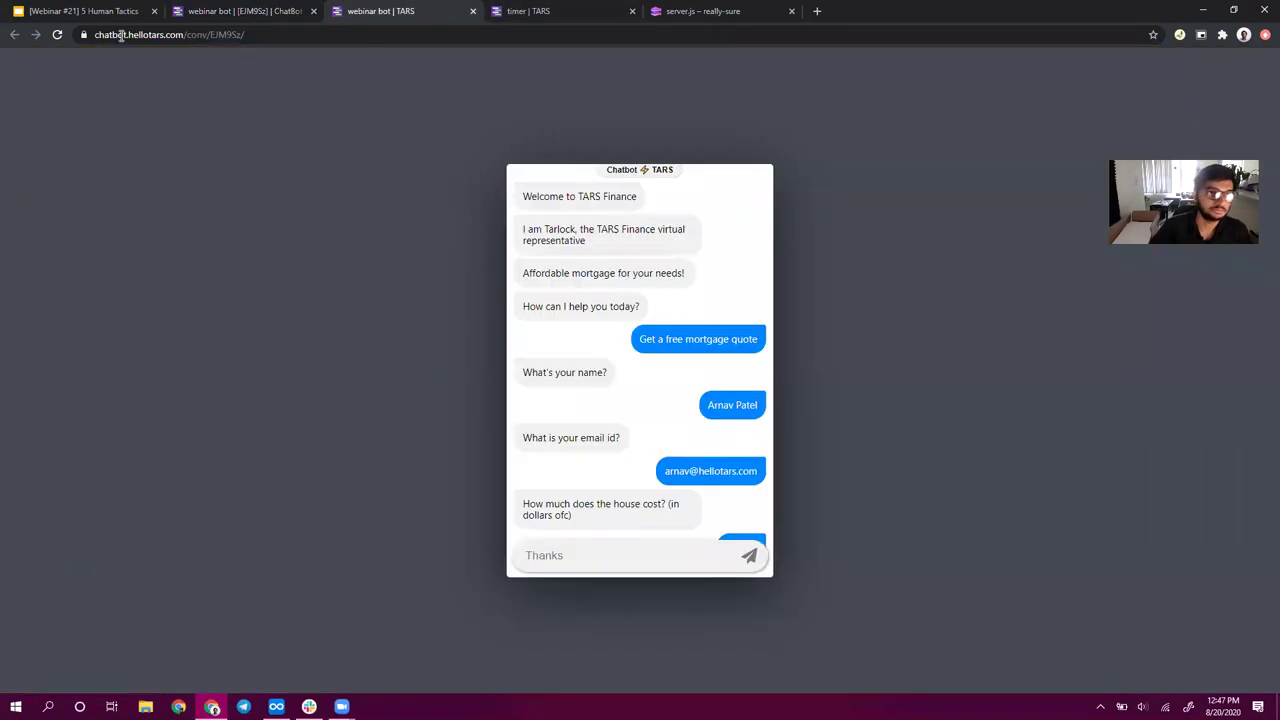
{"action": "left_click", "coordinate": [57, 35]}
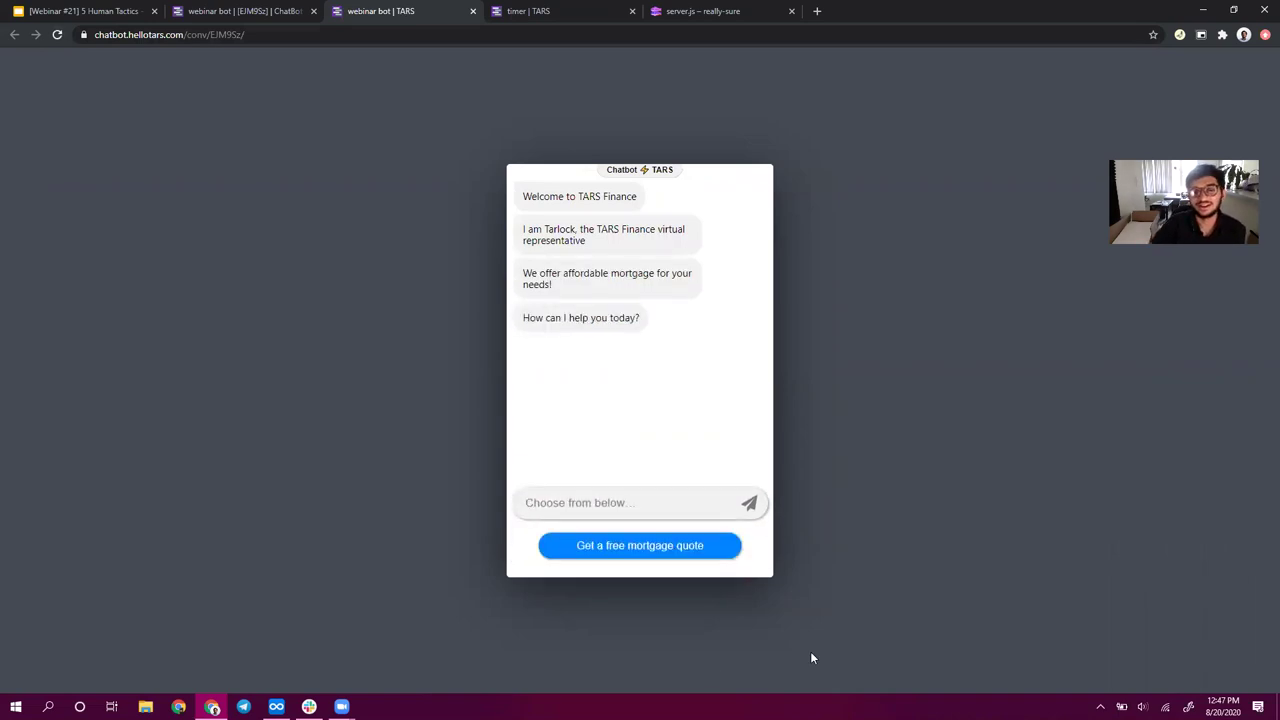
- Request a free mortgage quote and answer with a full name and e-mail address
{"action": "left_click", "coordinate": [624, 552]}
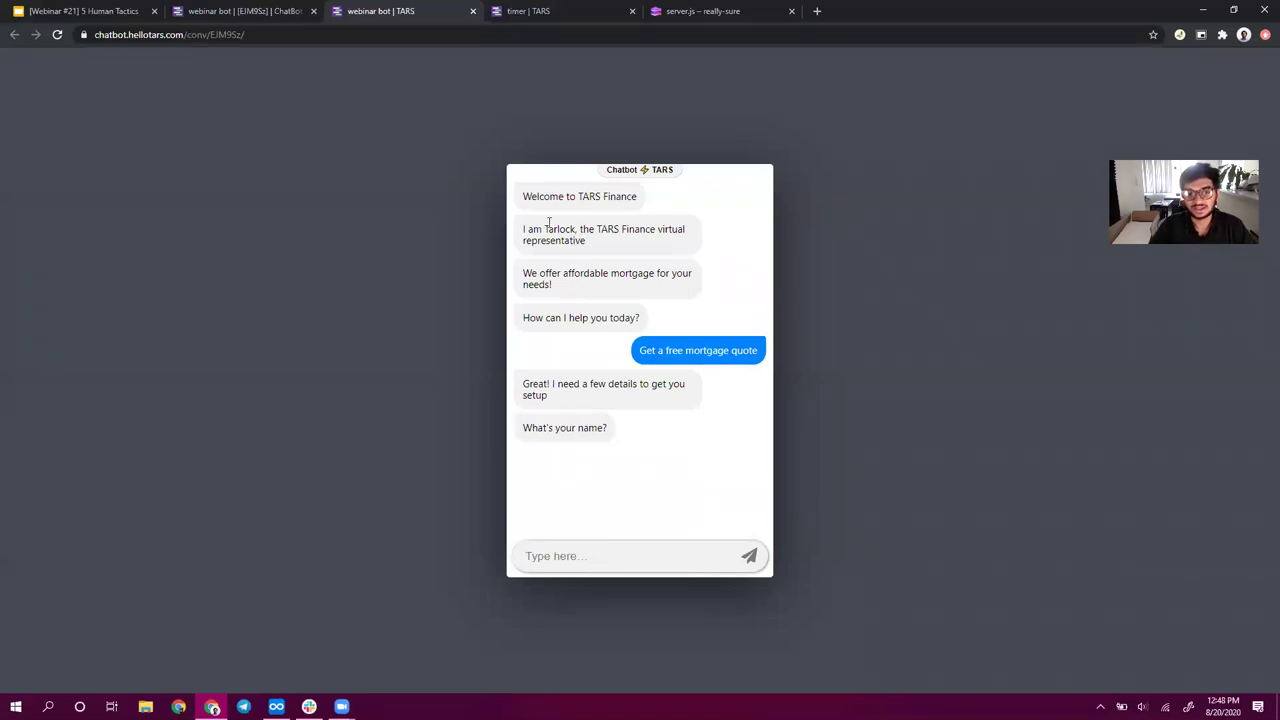
{"action": "left_click_drag", "start_coordinate": [613, 229], "coordinate": [548, 231]}
{"action": "triple_click", "coordinate": [543, 393]}
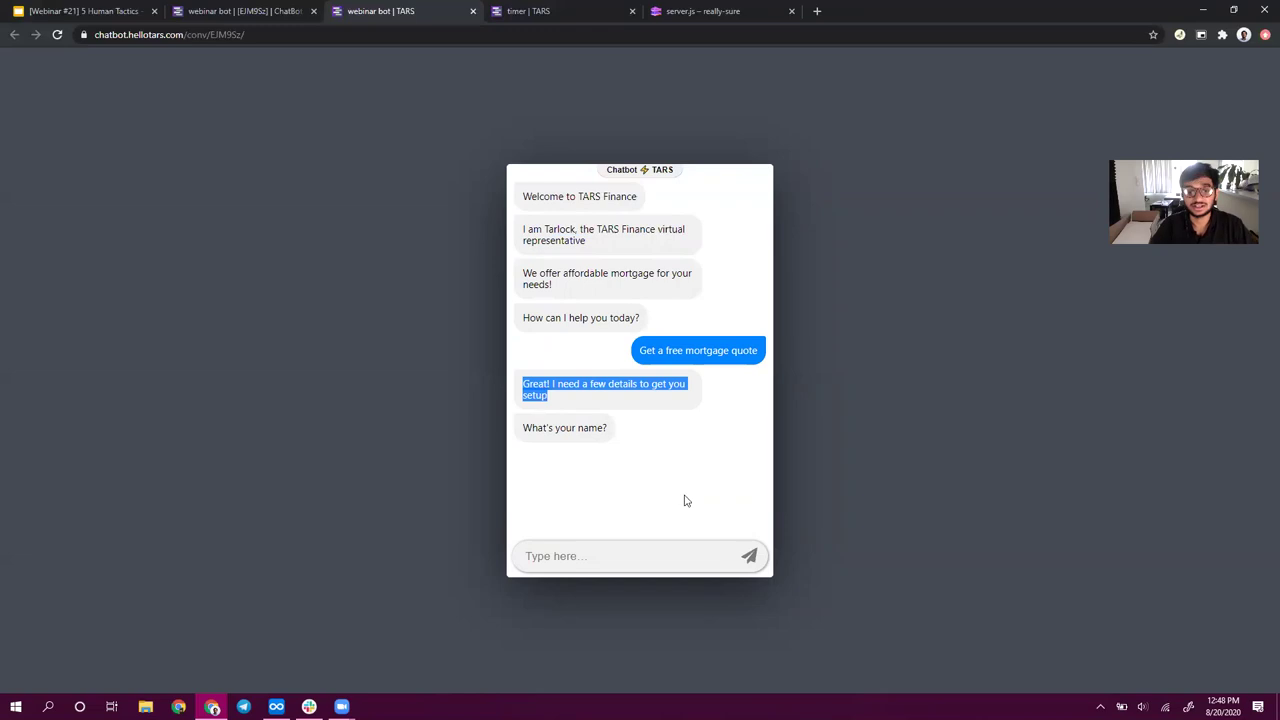
{"action": "left_click", "coordinate": [651, 561]}
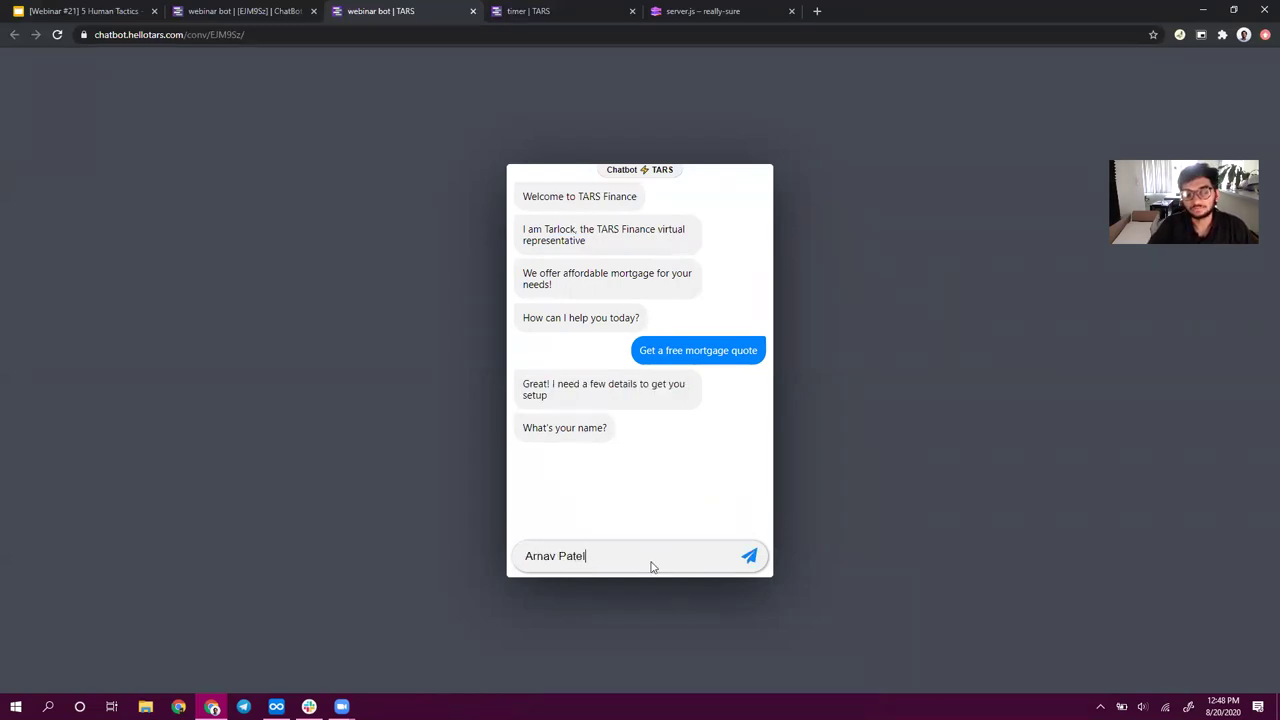
{"action": "key", "text": "Return"}
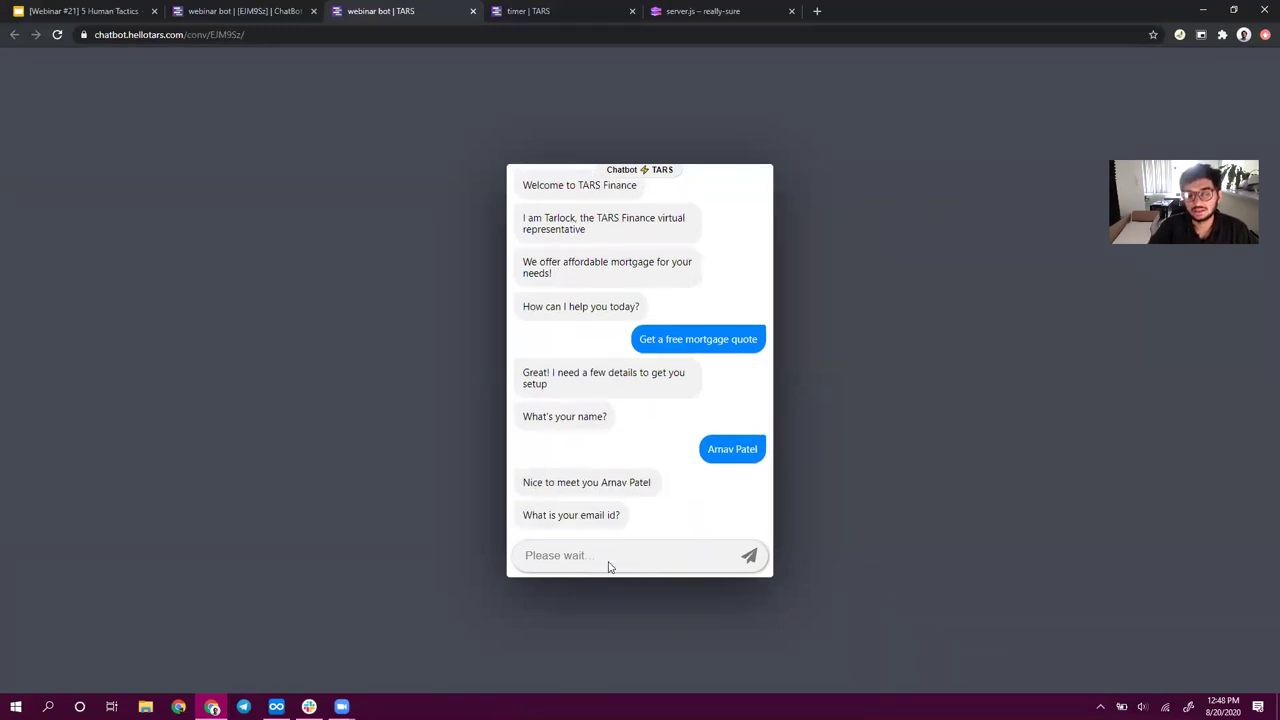
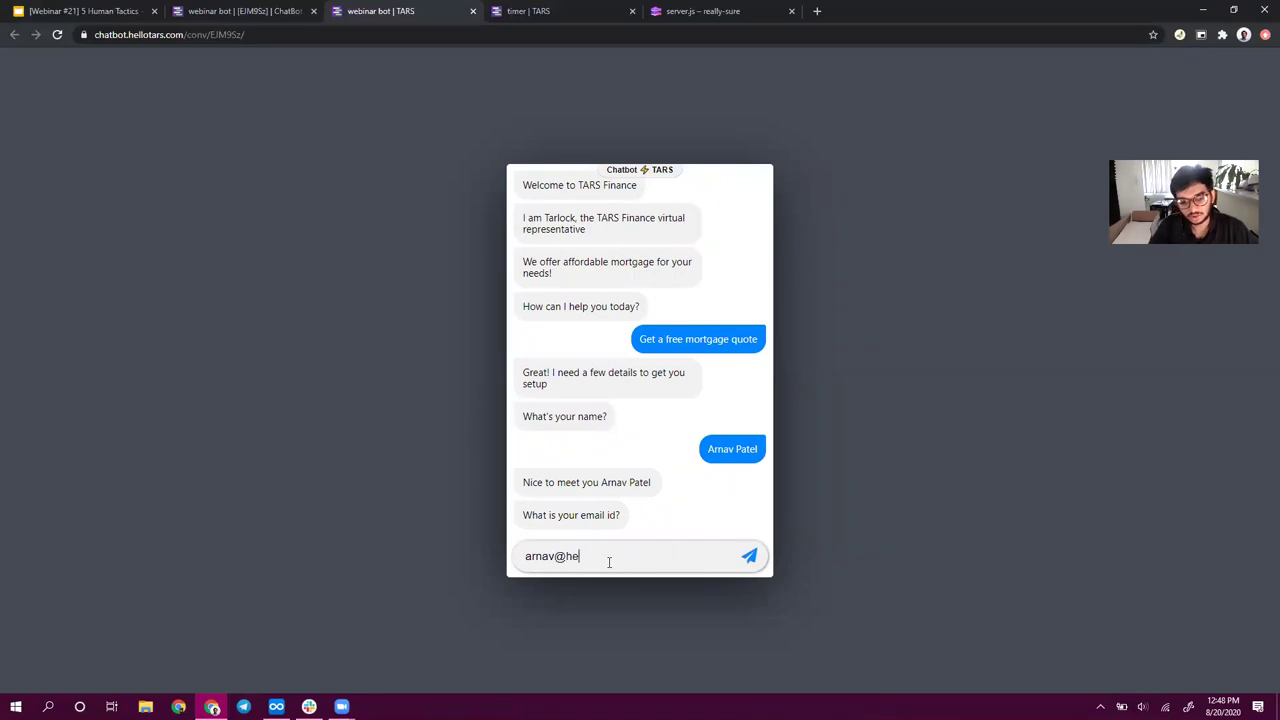
{"action": "key", "text": "Return"}
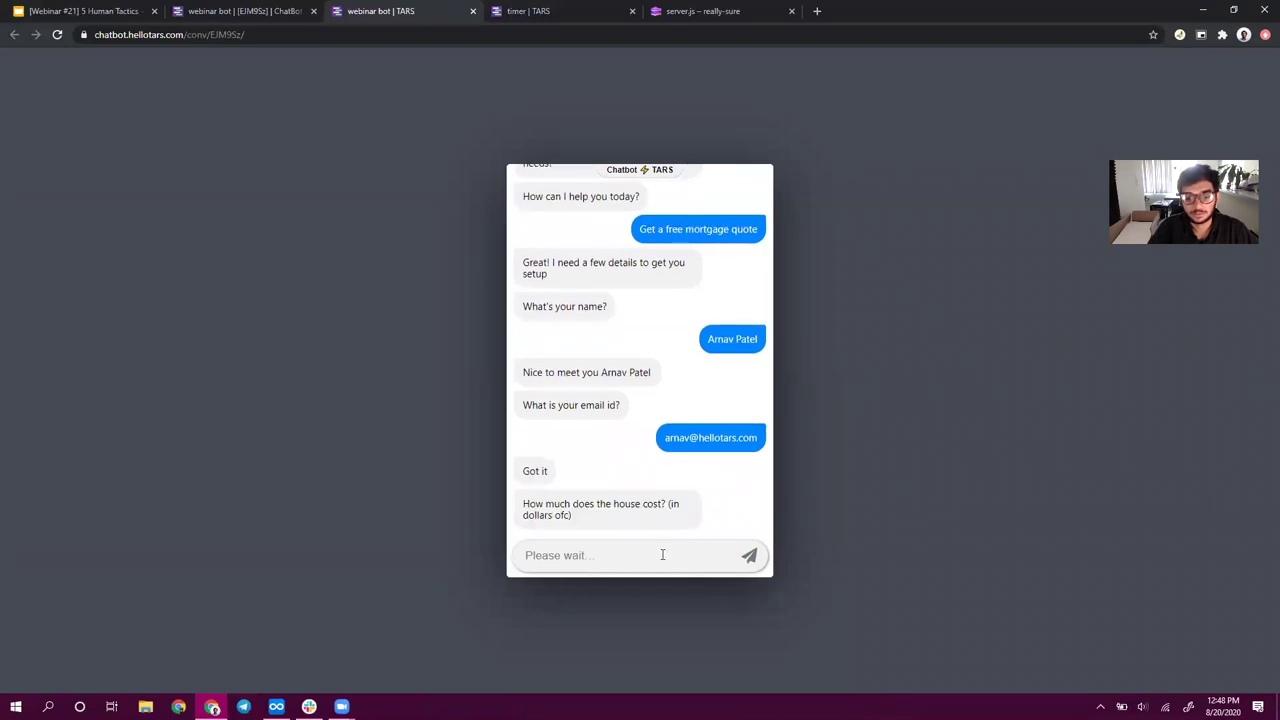
- Answer 500000 for house price, 3 percent down, and pick the 720-799 credit score
{"action": "type", "text": "500000"}
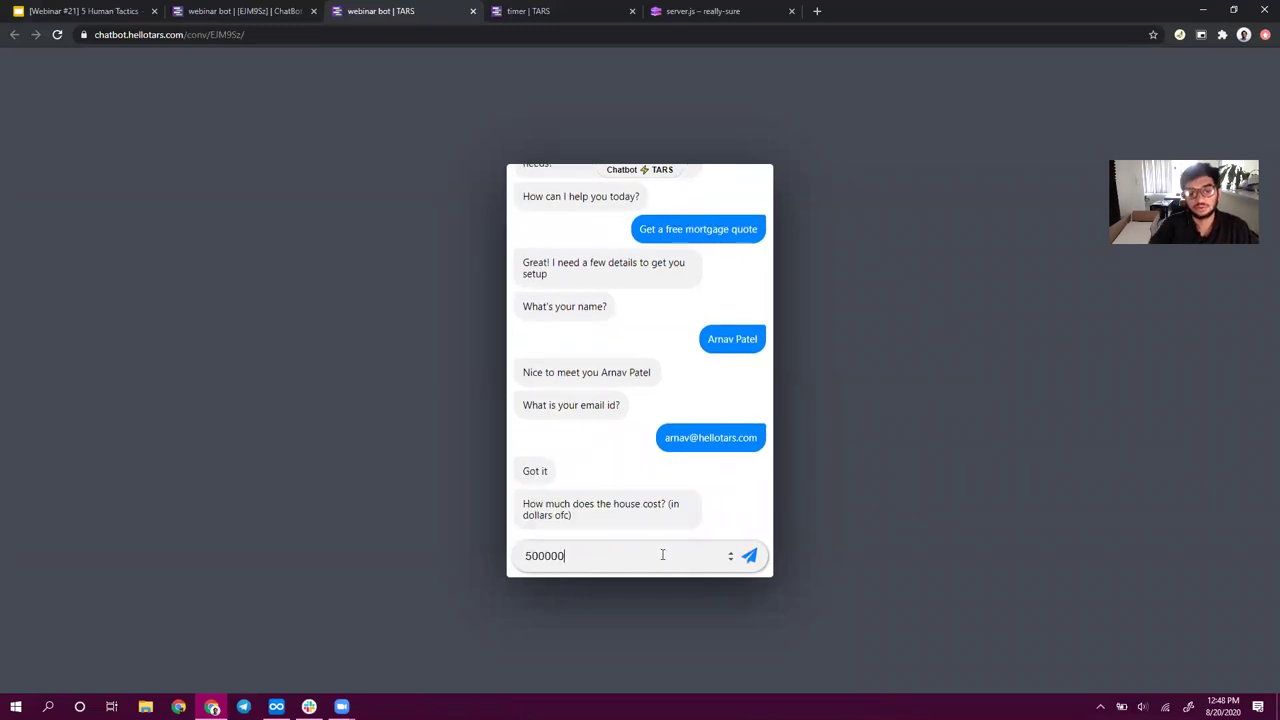
{"action": "key", "text": "Return"}
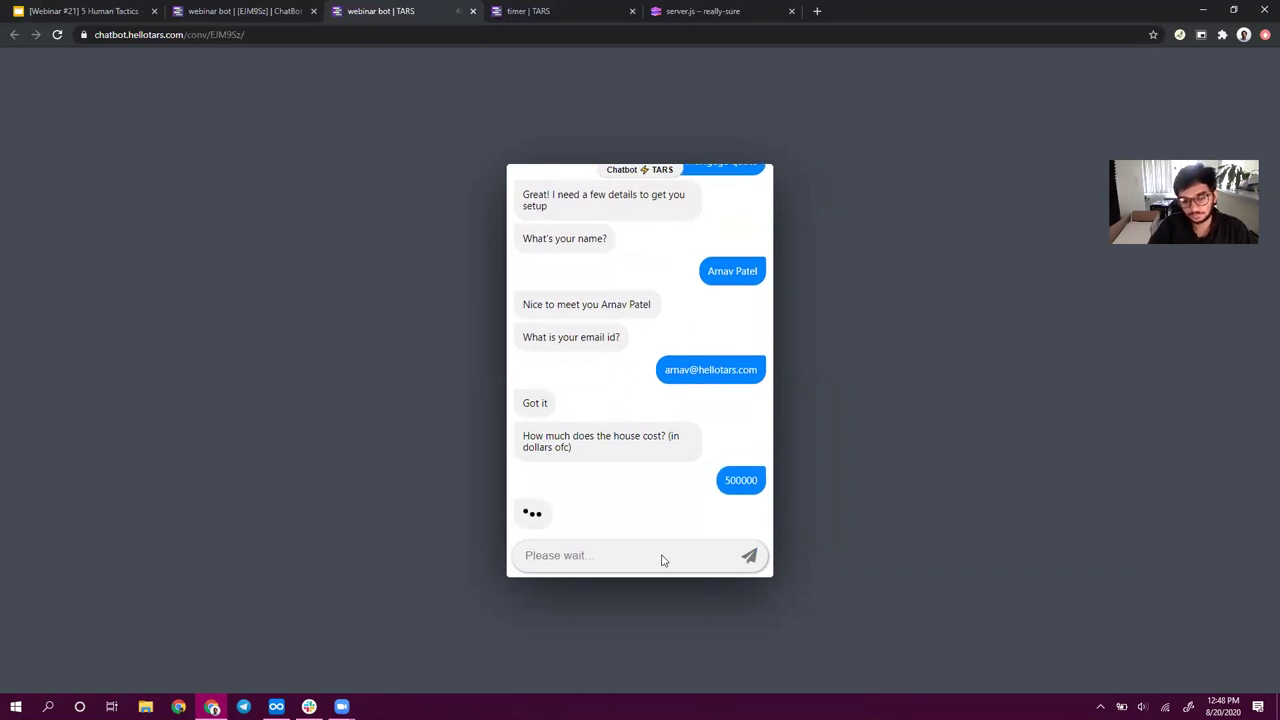
{"action": "type", "text": "3"}
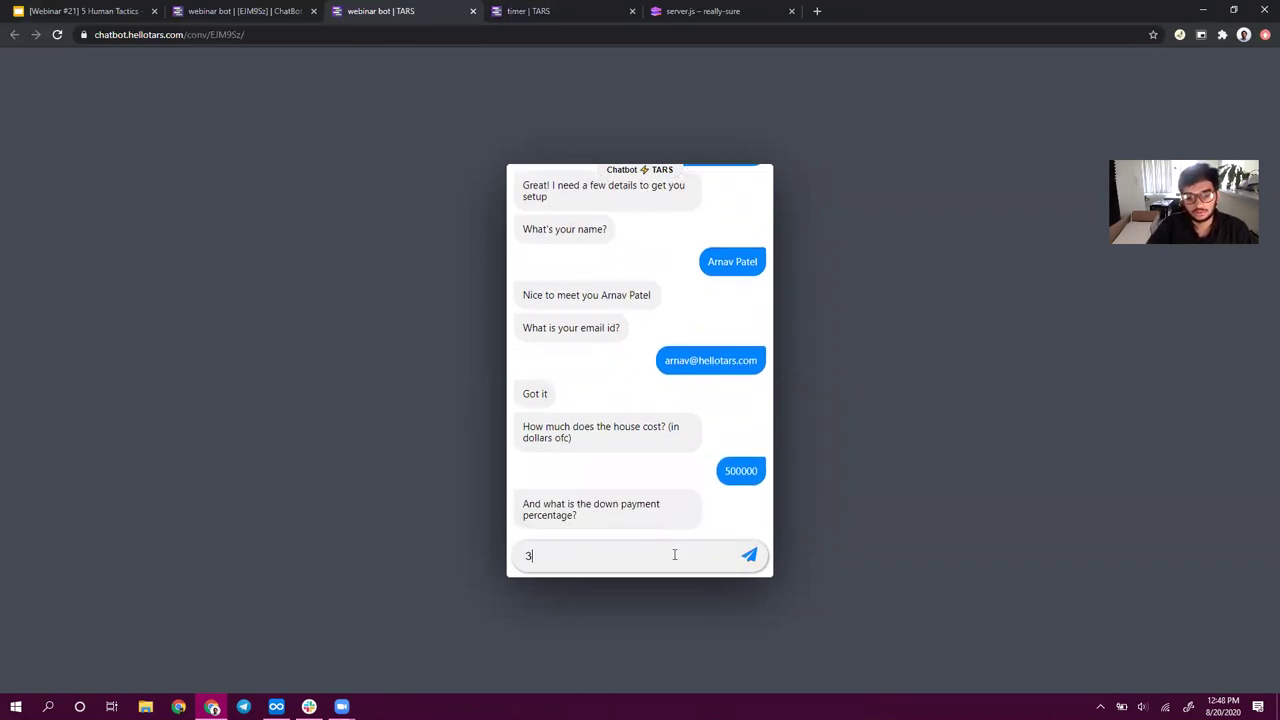
{"action": "key", "text": "Return"}
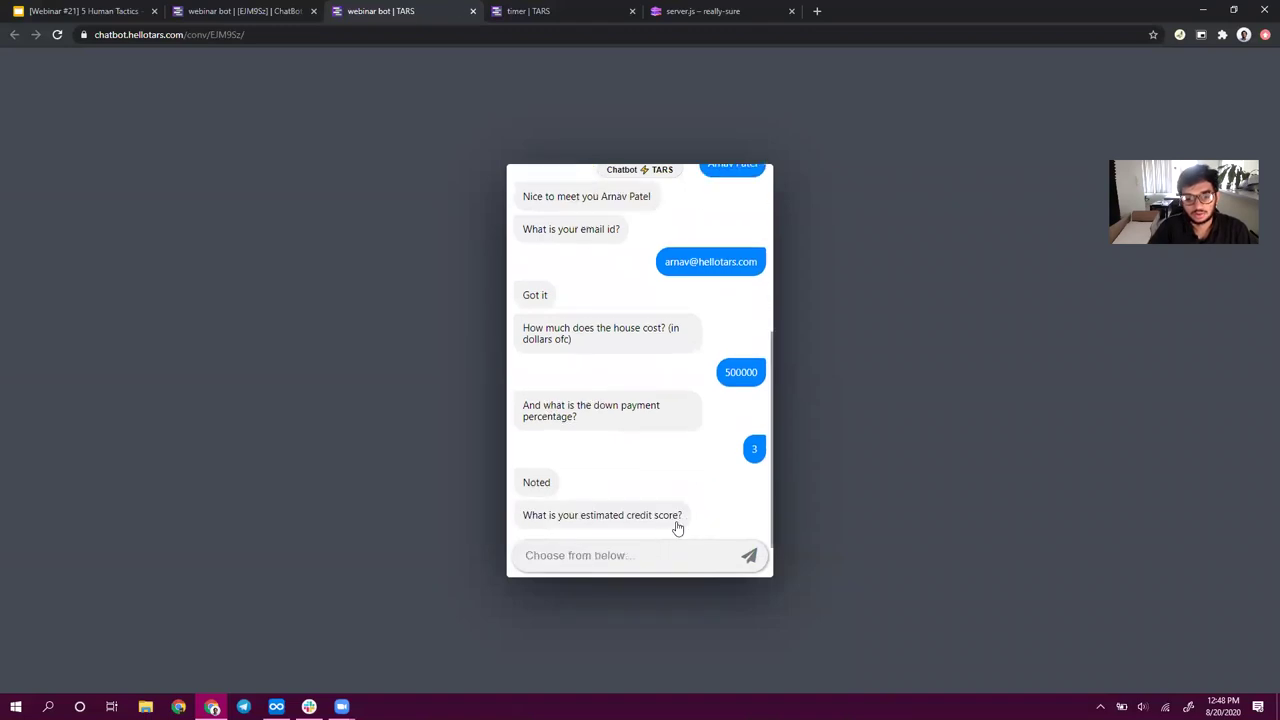
{"action": "left_click", "coordinate": [680, 486]}
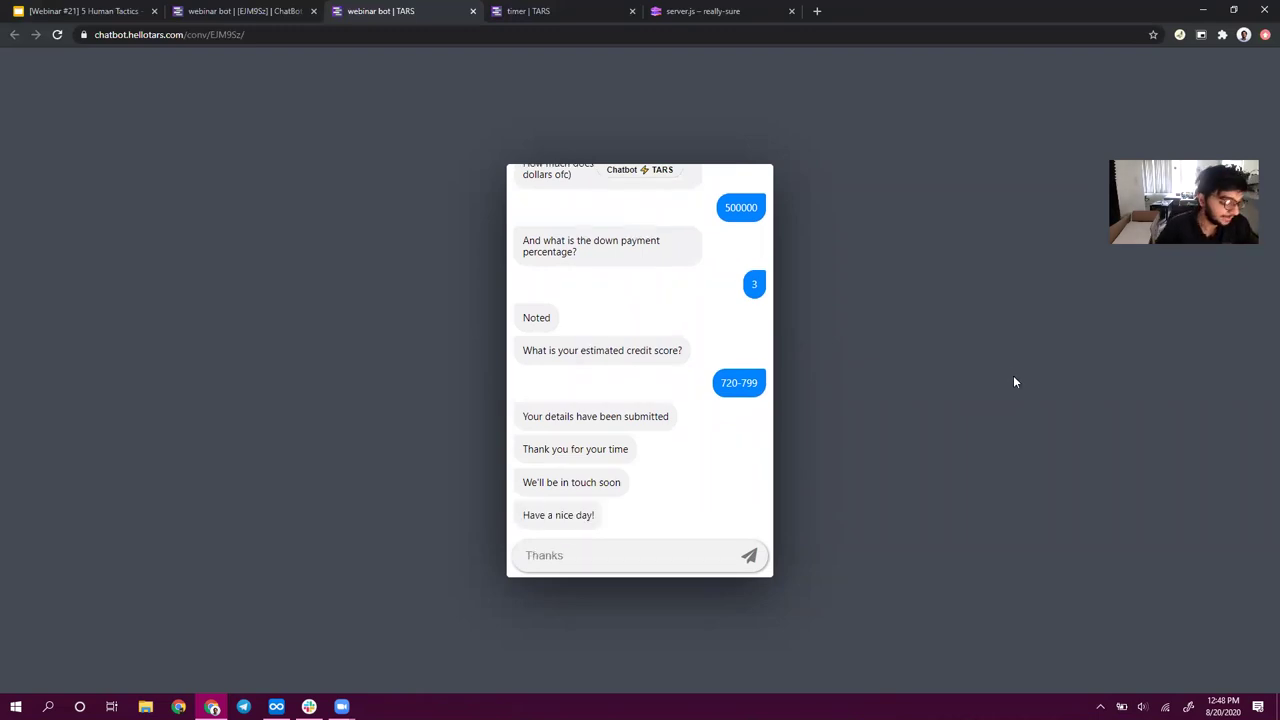
- Highlight the bot's virtual representative introduction, then reload the preview to restart the chat
{"action": "scroll", "coordinate": [684, 323], "scroll_direction": "up", "scroll_amount": 10}
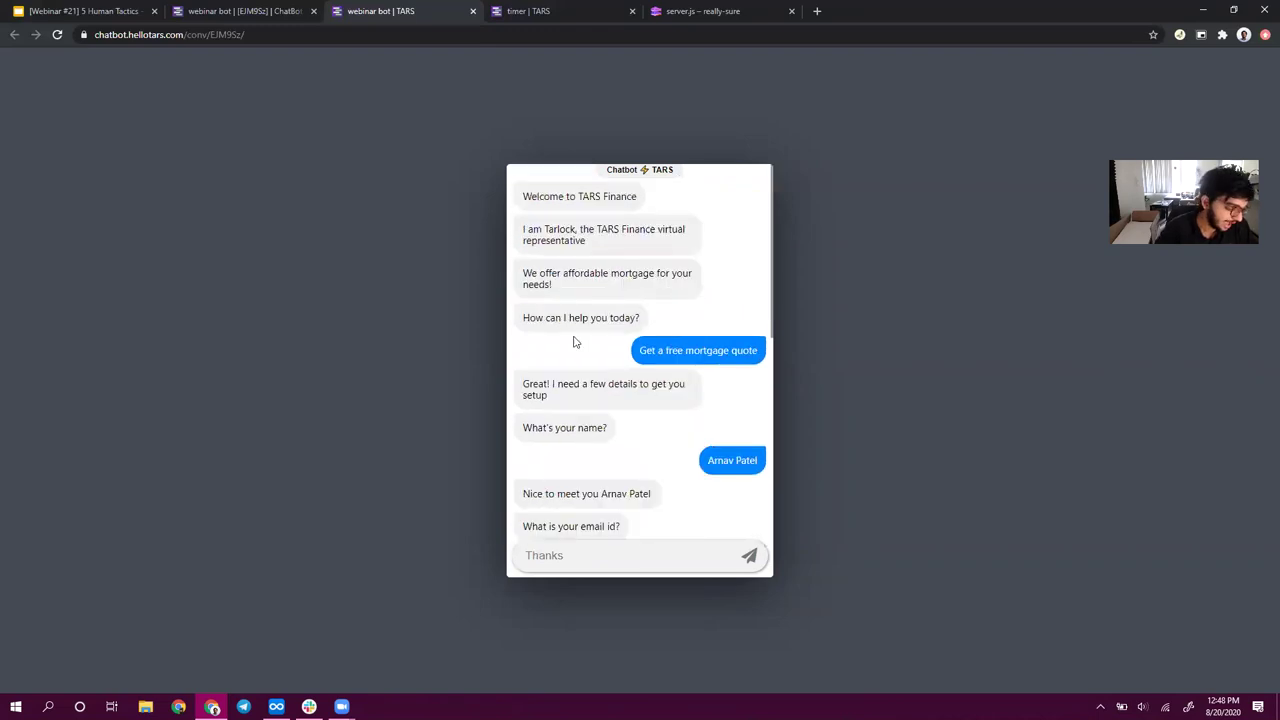
{"action": "left_click_drag", "start_coordinate": [533, 229], "coordinate": [697, 242]}
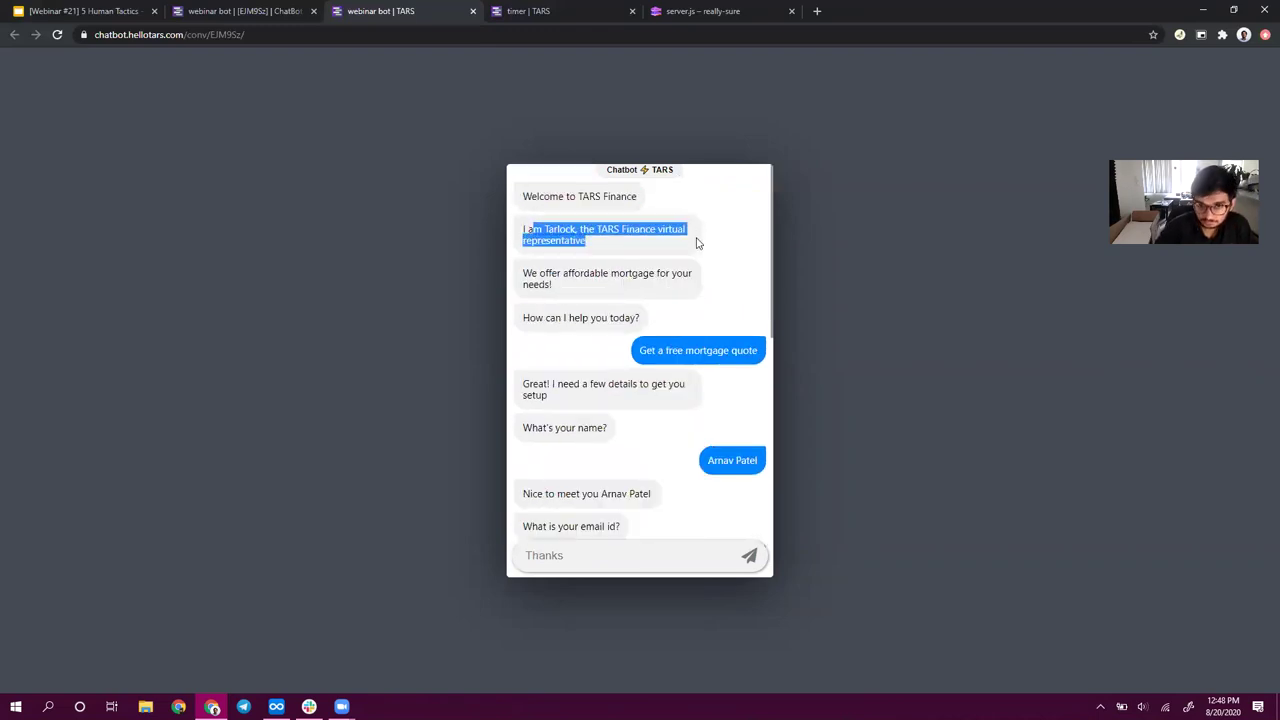
{"action": "left_click_drag", "start_coordinate": [545, 230], "coordinate": [564, 238]}
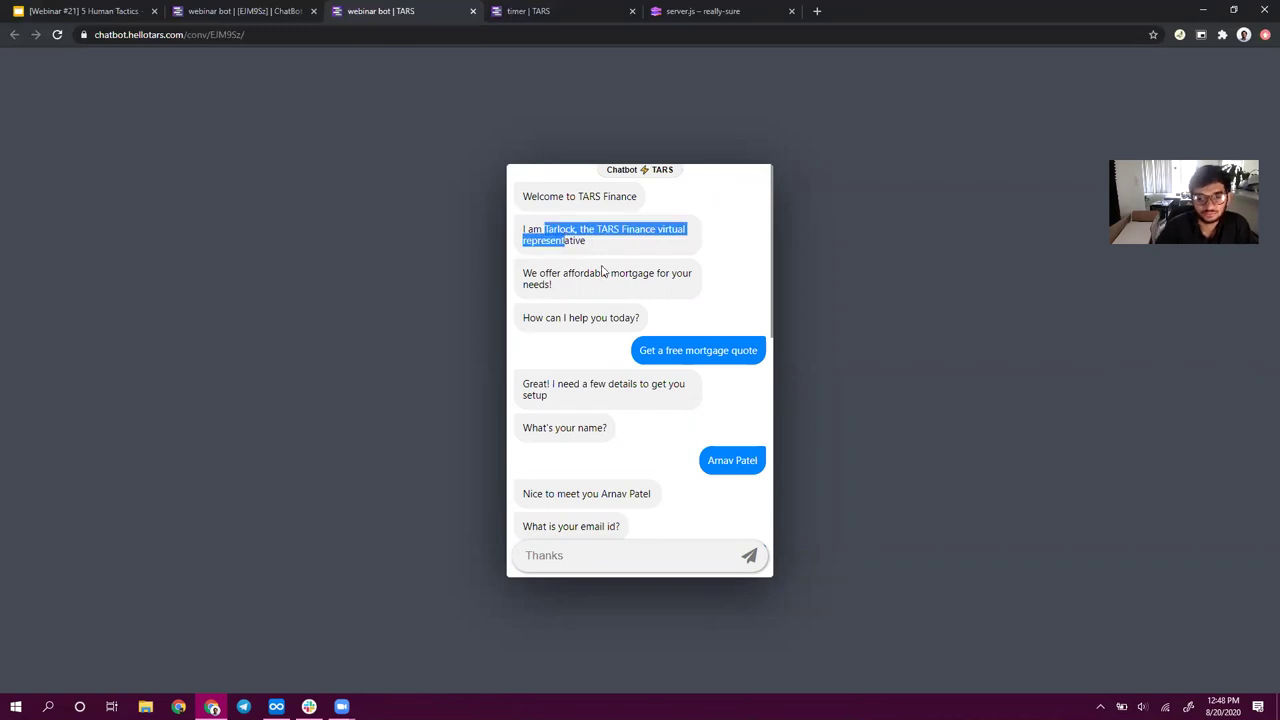
{"action": "left_click_drag", "start_coordinate": [603, 270], "coordinate": [606, 268]}
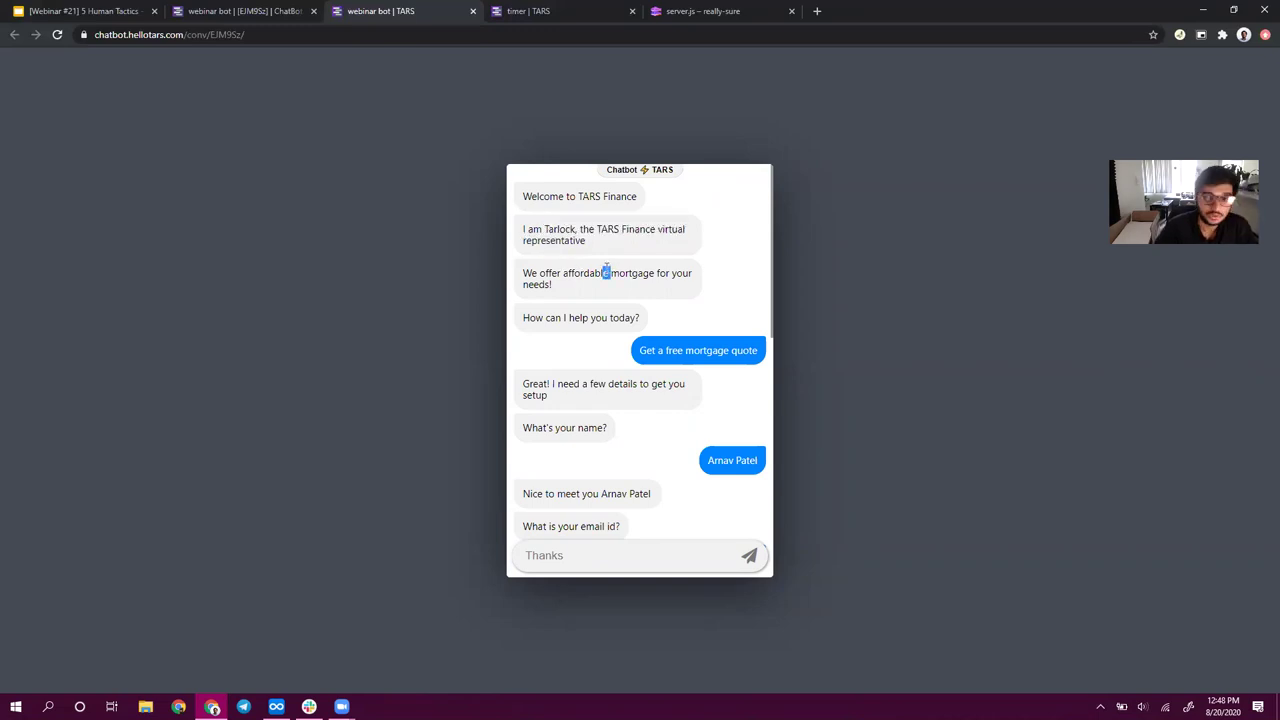
{"action": "left_click", "coordinate": [60, 35]}
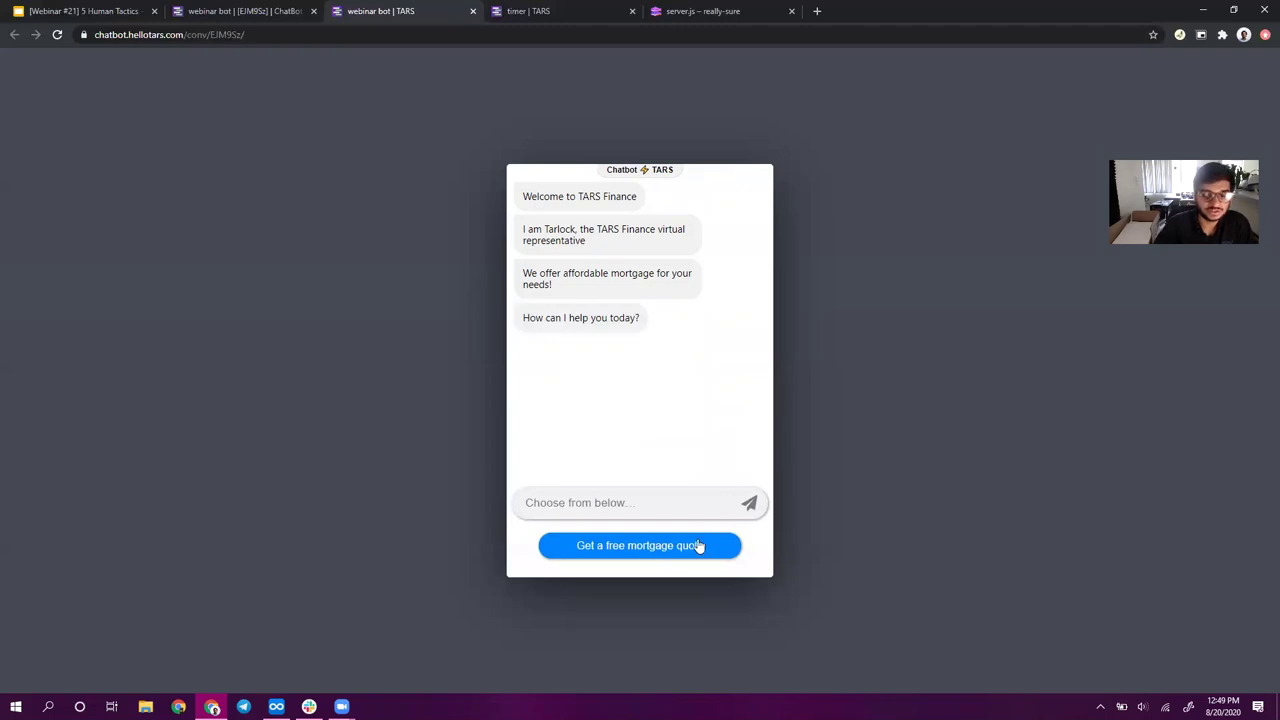
- Request a free mortgage quote and highlight the 'affordable mortgage for your needs' message
{"action": "left_click", "coordinate": [699, 545]}
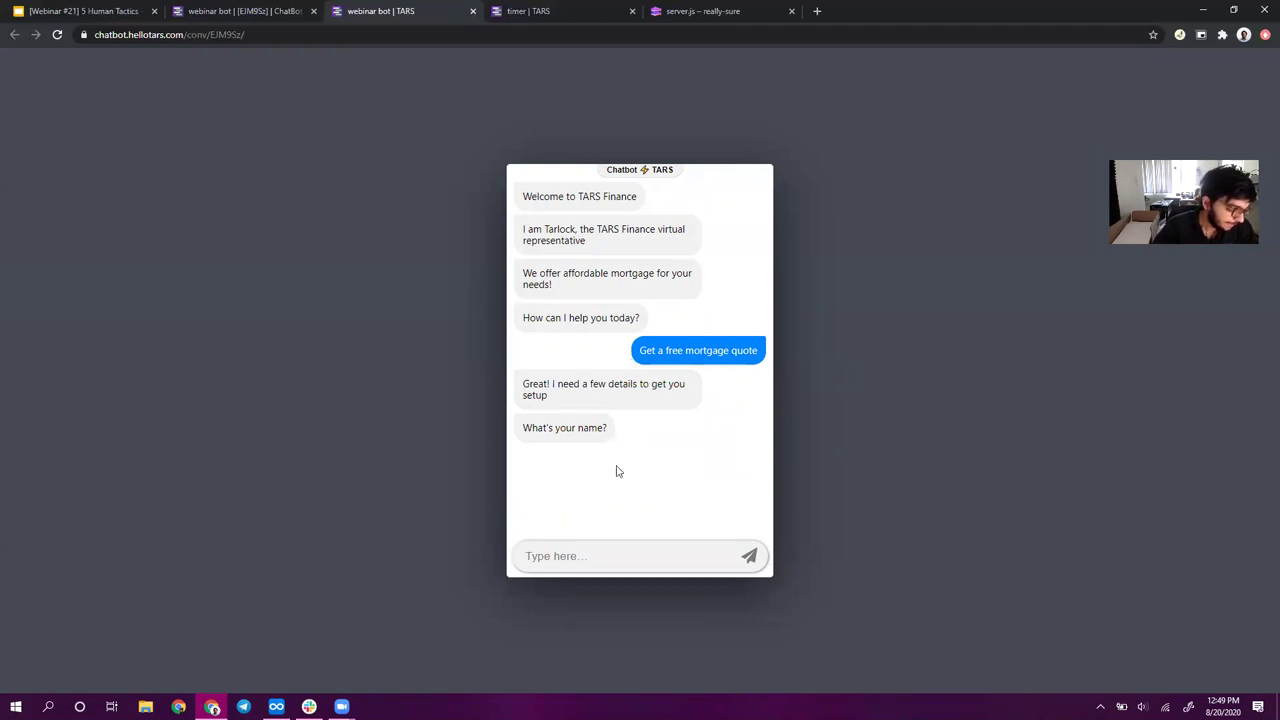
{"action": "triple_click", "coordinate": [553, 284]}
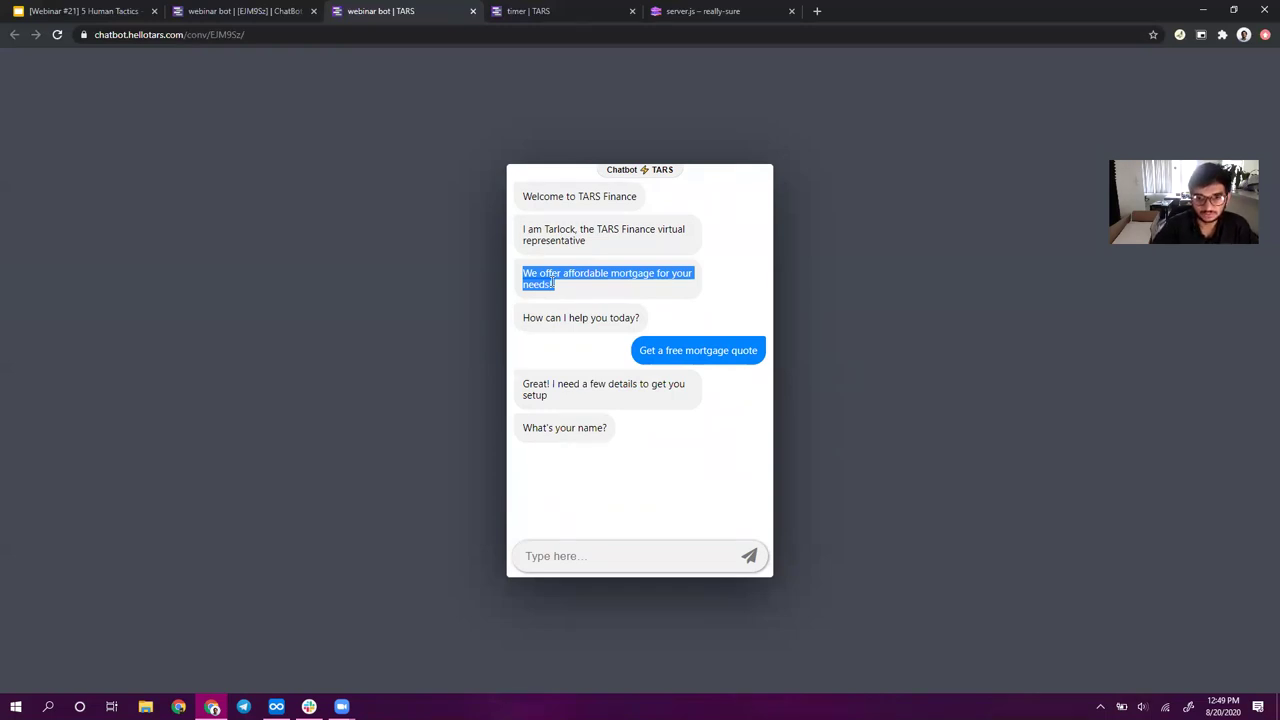
{"action": "left_click", "coordinate": [564, 278]}
{"action": "left_click_drag", "start_coordinate": [563, 274], "coordinate": [615, 302]}
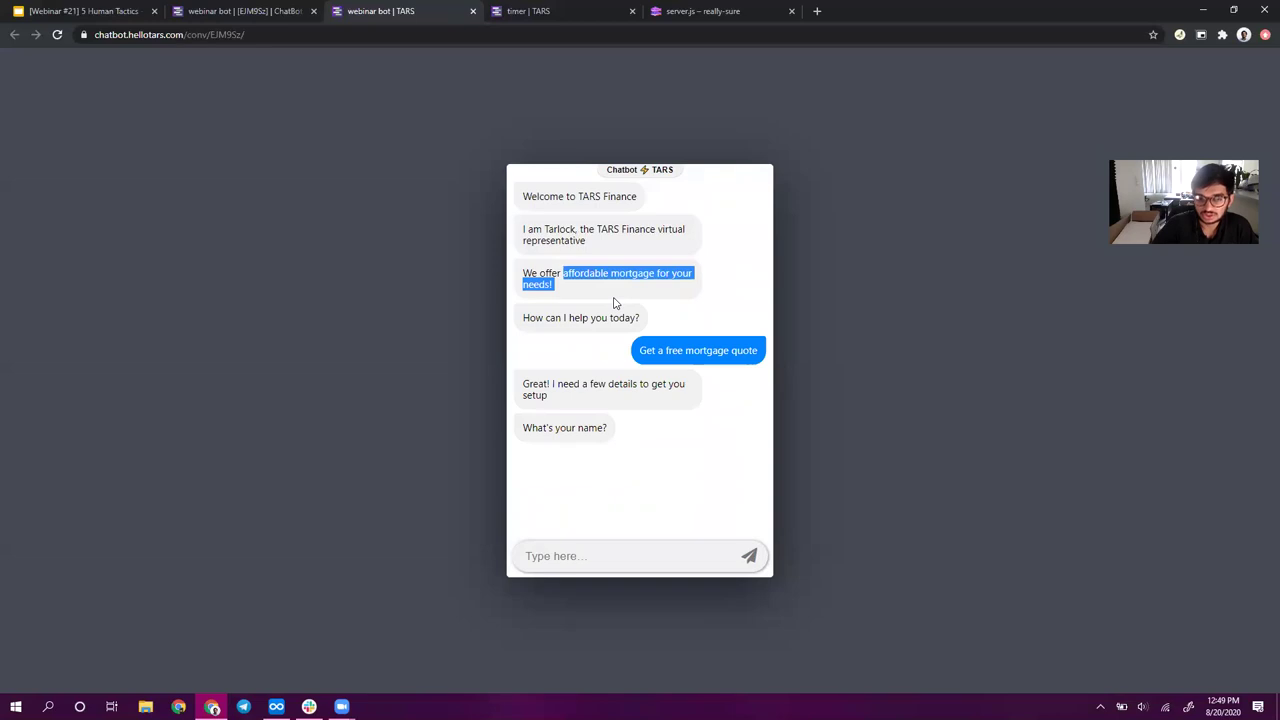
{"action": "left_click", "coordinate": [524, 274]}
{"action": "triple_click", "coordinate": [572, 287]}
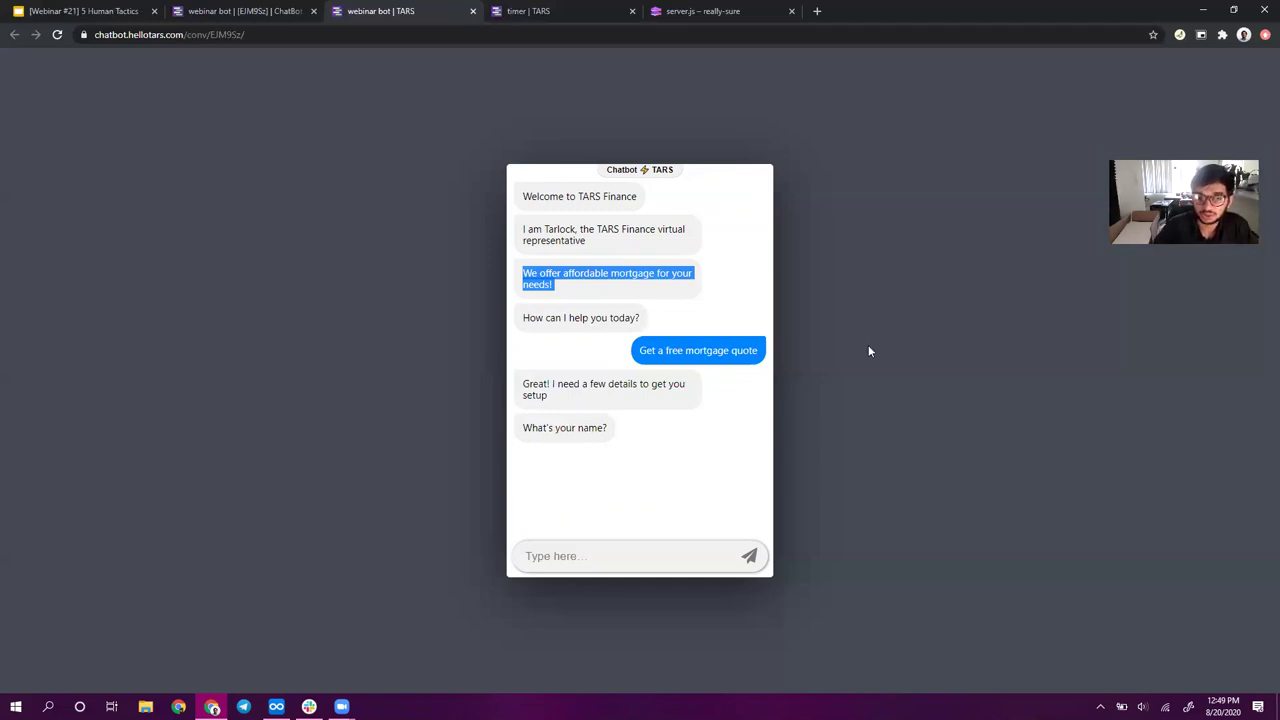
- Highlight the bot's request for details and 'What's your name?', then switch to the slide deck
{"action": "left_click", "coordinate": [641, 352]}
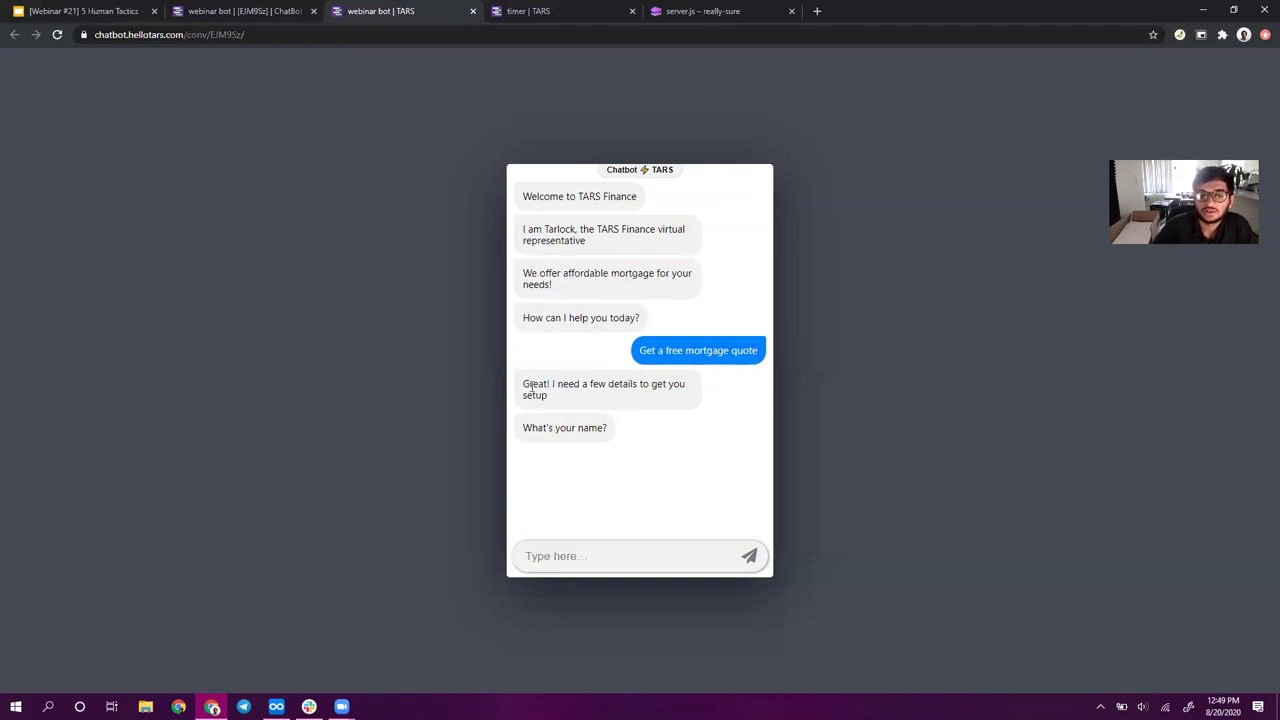
{"action": "left_click_drag", "start_coordinate": [531, 386], "coordinate": [551, 406]}
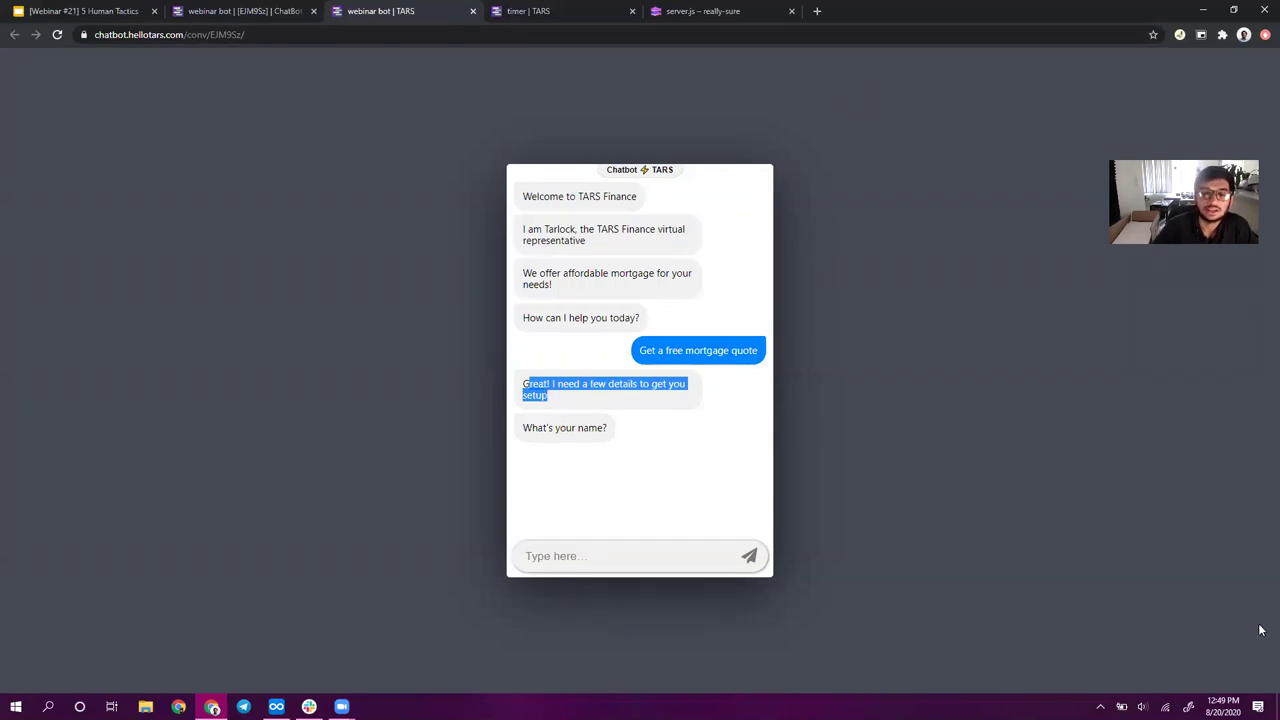
{"action": "left_click", "coordinate": [577, 432]}
{"action": "triple_click", "coordinate": [577, 432]}
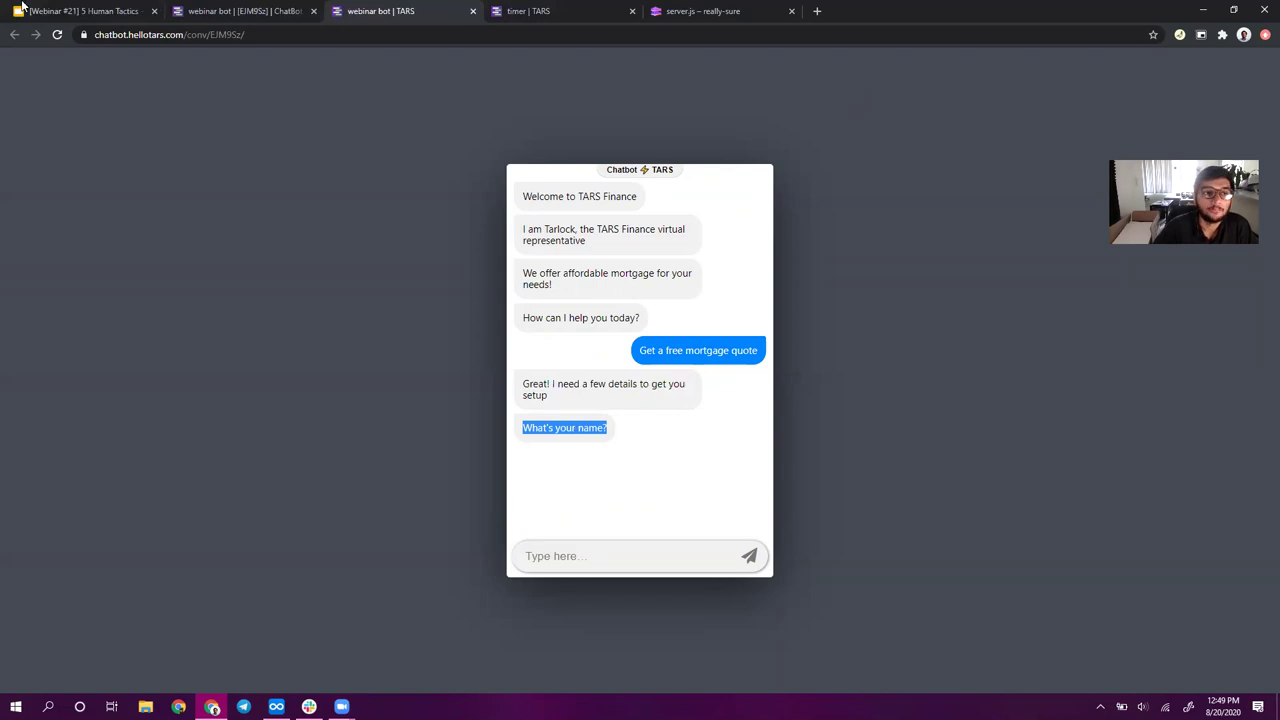
{"action": "left_click", "coordinate": [22, 10]}
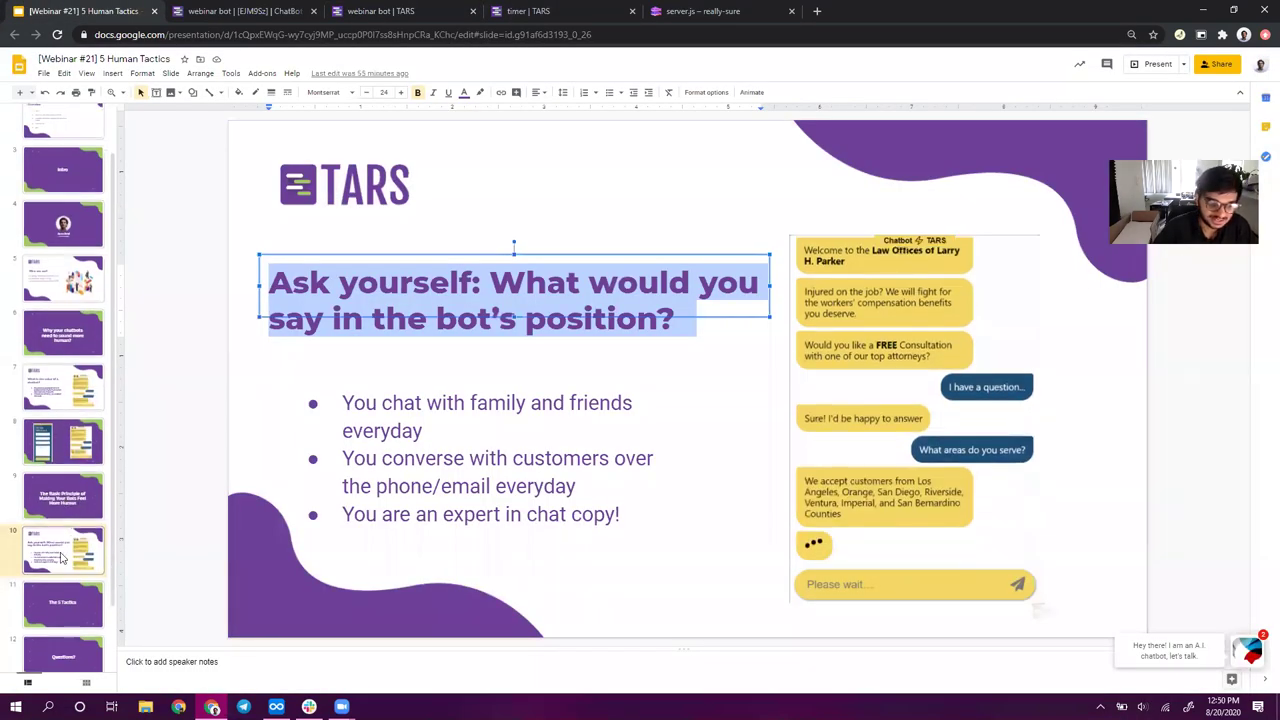
- Advance the webinar deck past Questions? to the Contact us slide and open a new tab
{"action": "left_click", "coordinate": [63, 652]}
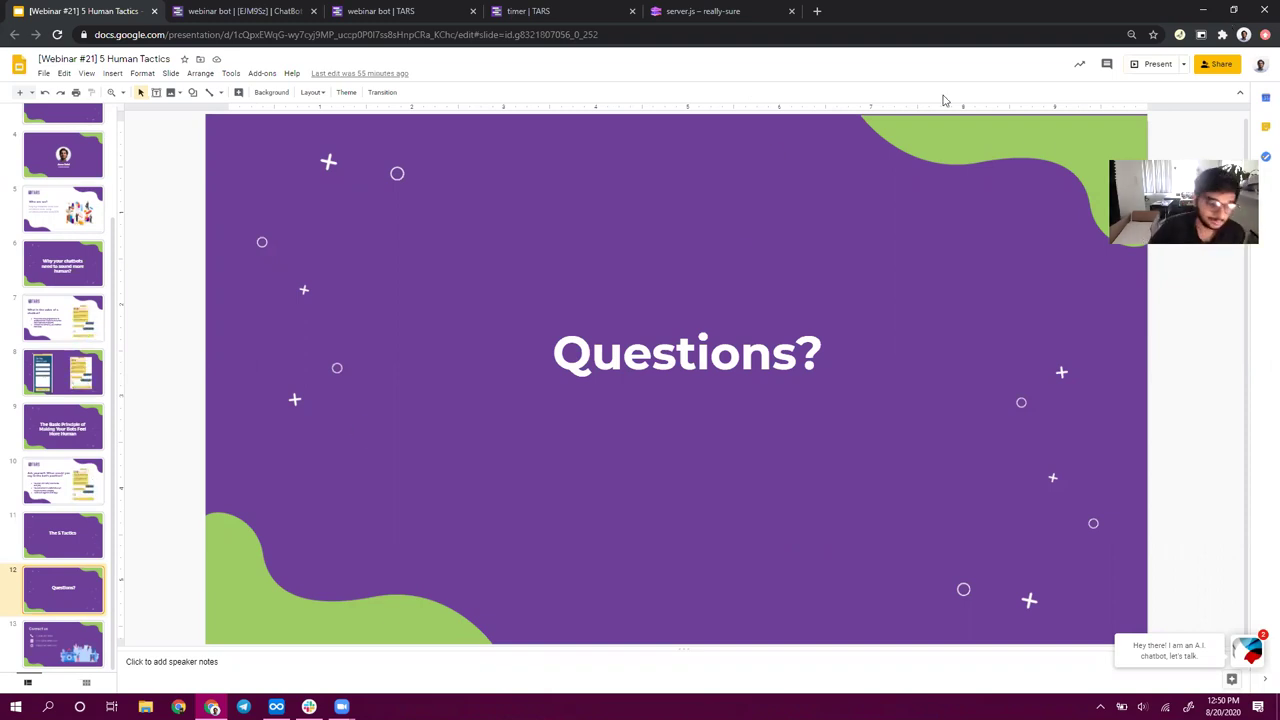
{"action": "left_click", "coordinate": [83, 663]}
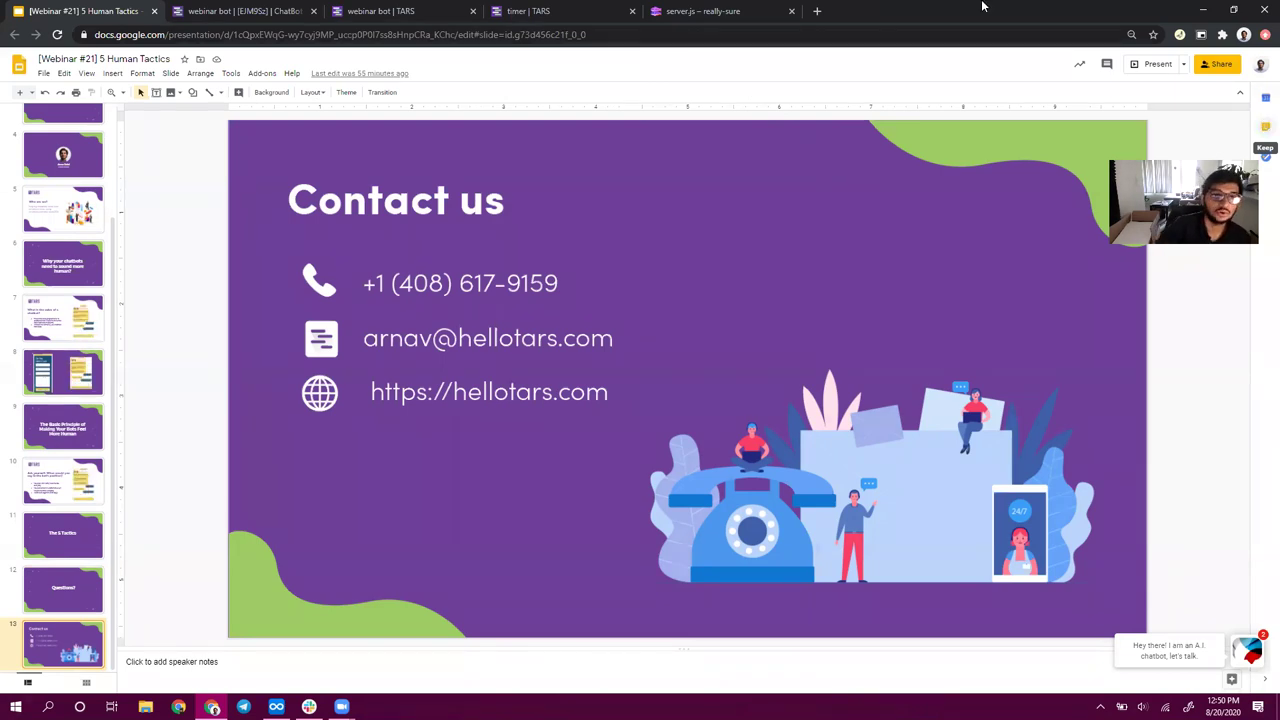
{"action": "left_click", "coordinate": [814, 10]}
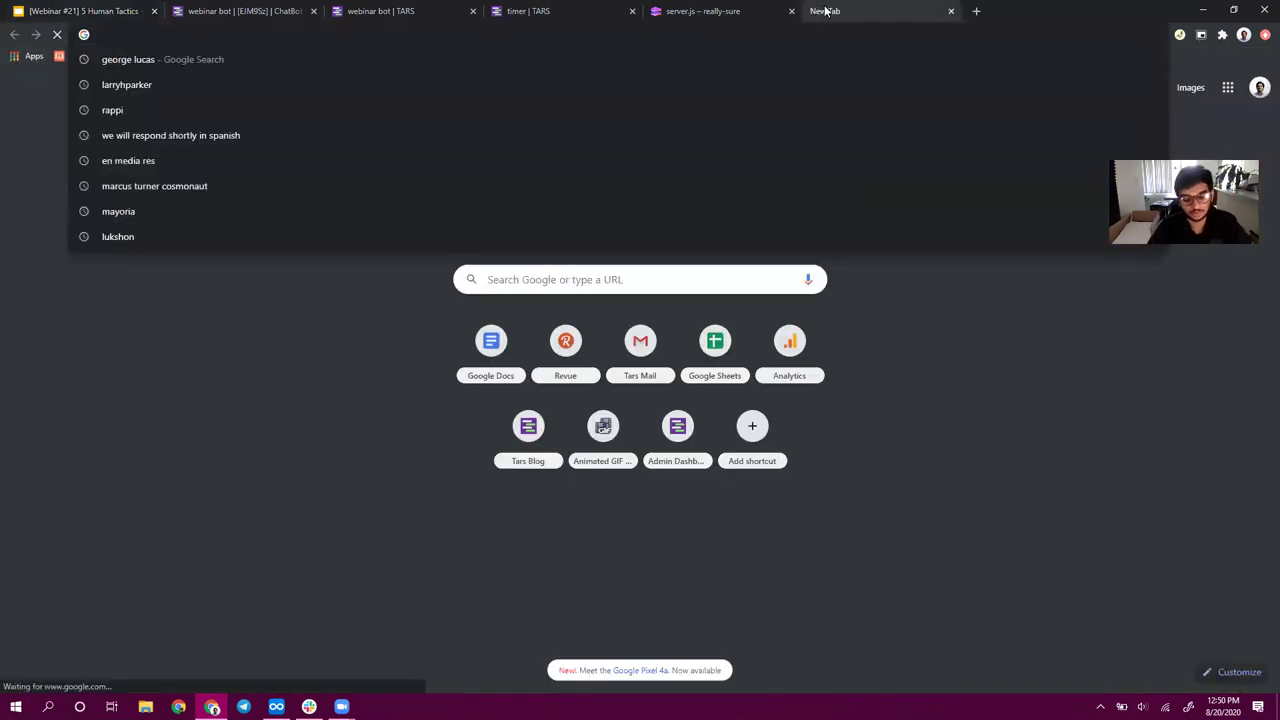
- Load hellotars.com and open the '5 Tactics To Make Your Chatbot Feel More Human' webinar via Resources > Webinars
{"action": "type", "text": "hellota"}
{"action": "key", "text": "Return"}
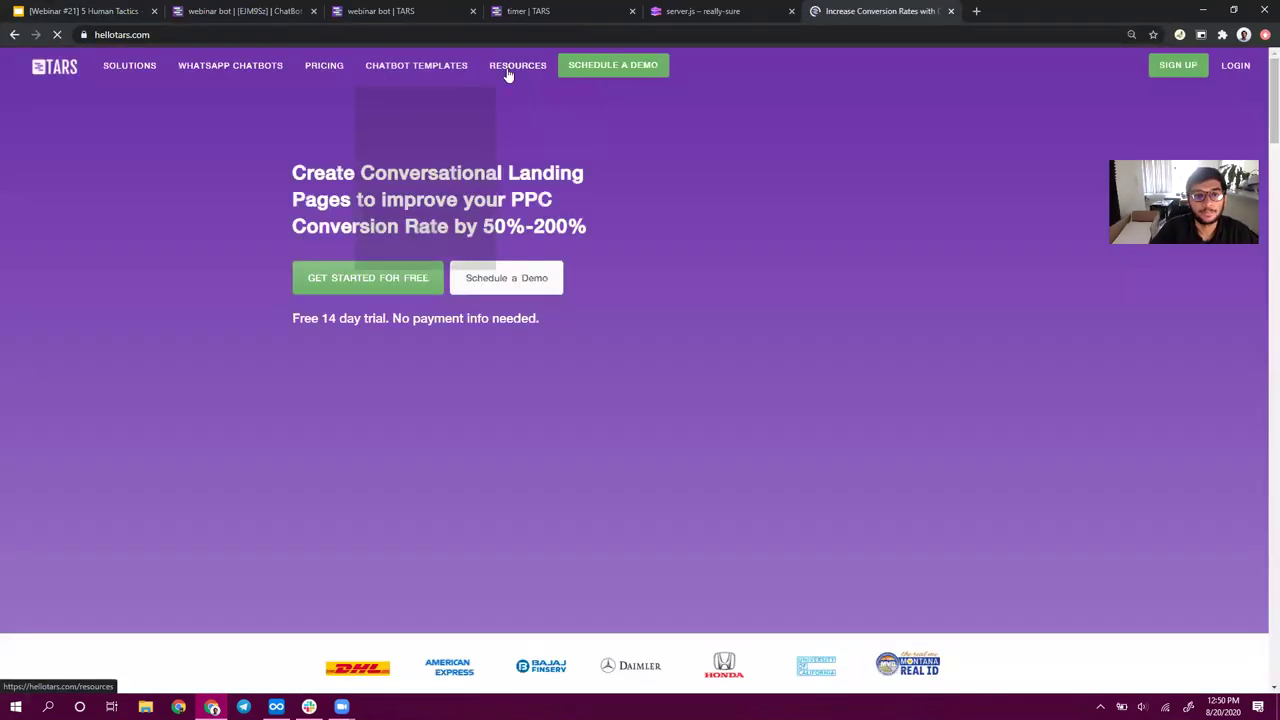
{"action": "mouse_move", "coordinate": [517, 72]}
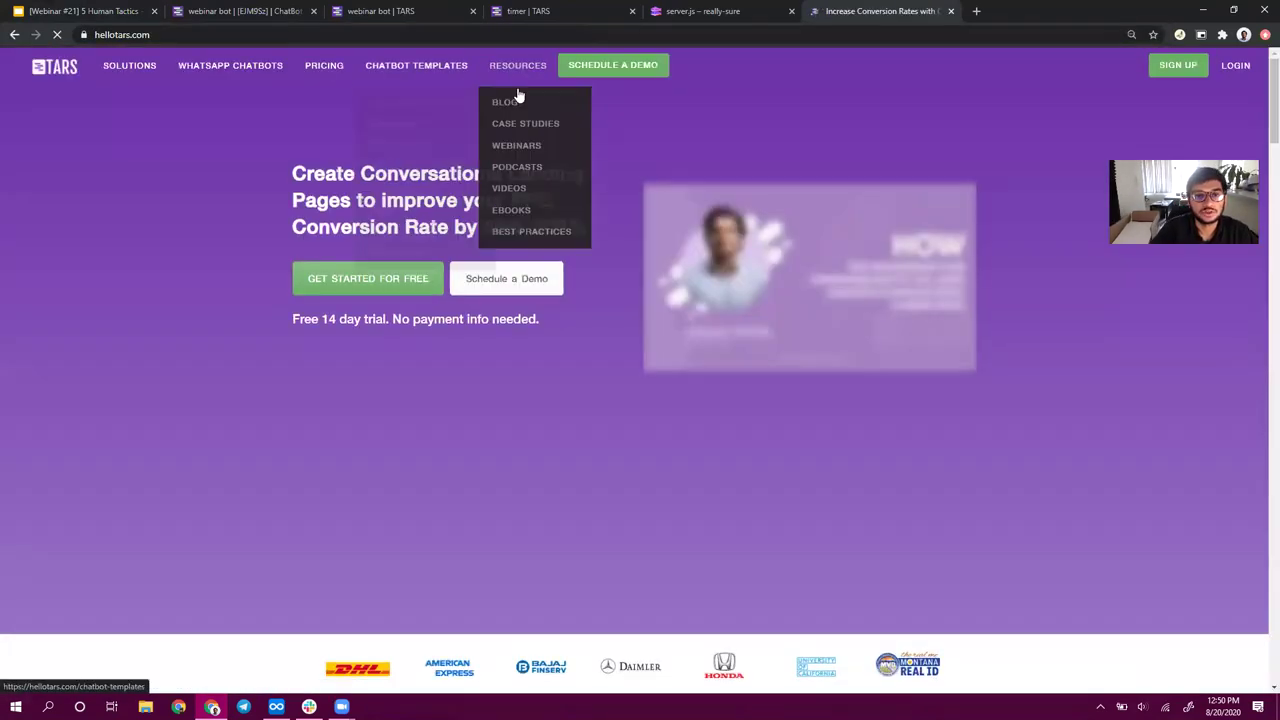
{"action": "left_click", "coordinate": [532, 148]}
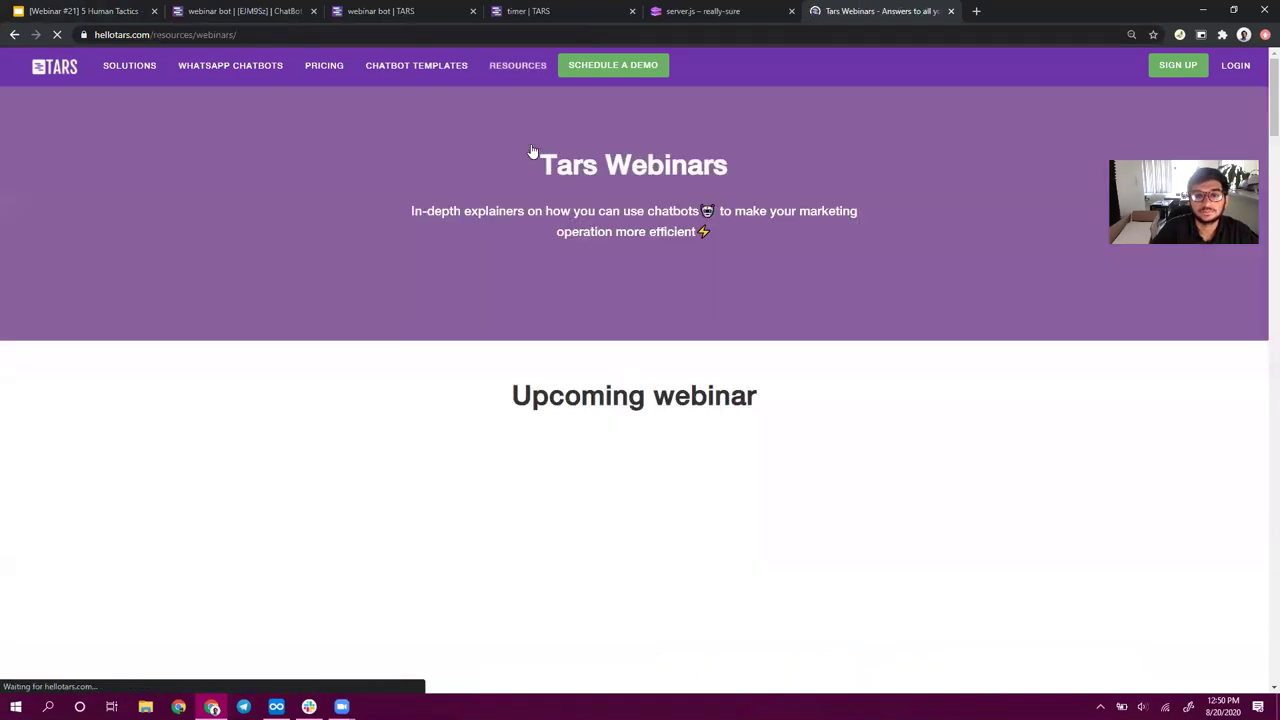
{"action": "scroll", "coordinate": [709, 400], "scroll_direction": "down", "scroll_amount": 5}
{"action": "scroll", "coordinate": [563, 277], "scroll_direction": "up", "scroll_amount": 4}
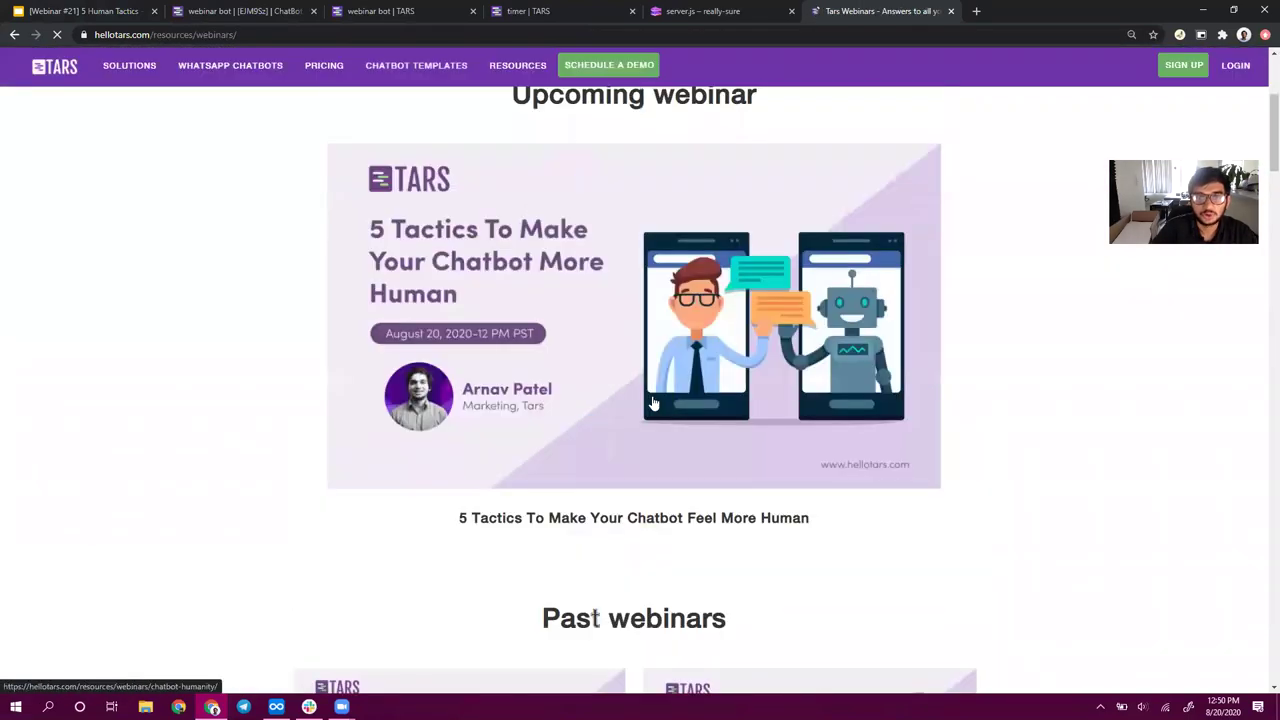
{"action": "scroll", "coordinate": [608, 302], "scroll_direction": "down", "scroll_amount": 2}
{"action": "scroll", "coordinate": [608, 302], "scroll_direction": "down", "scroll_amount": 10}
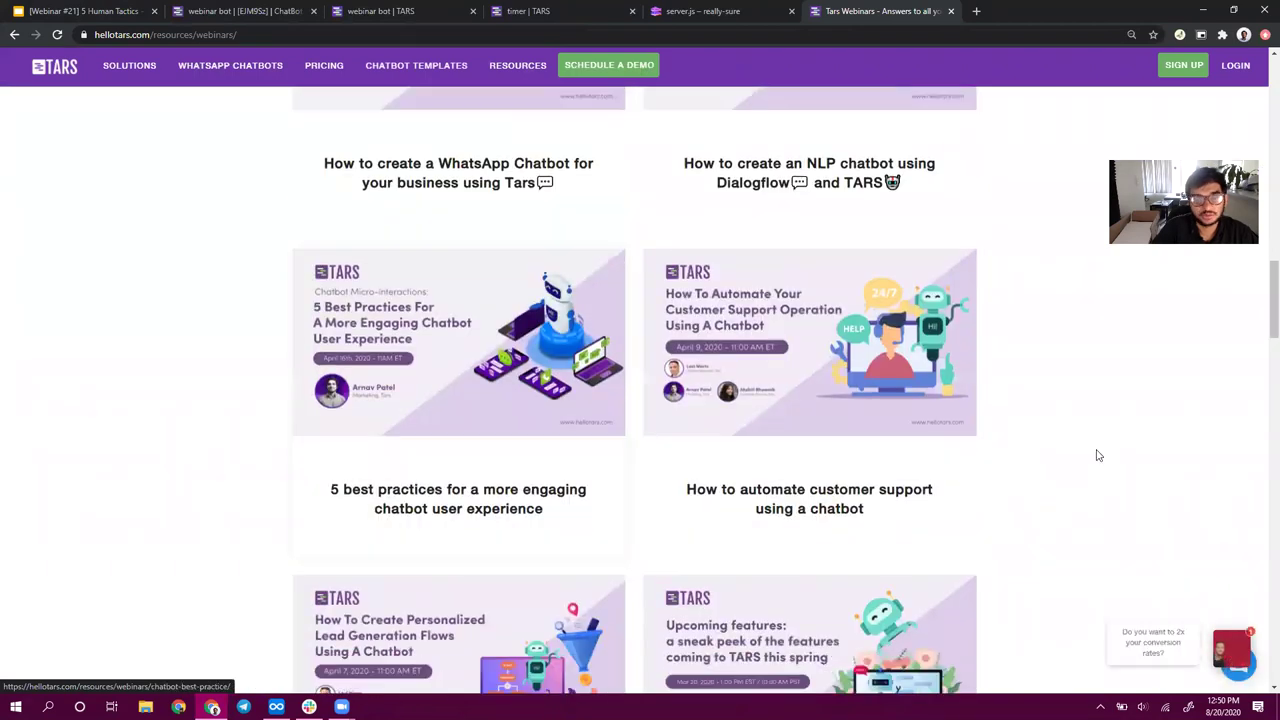
{"action": "scroll", "coordinate": [955, 377], "scroll_direction": "up", "scroll_amount": 5}
{"action": "scroll", "coordinate": [955, 377], "scroll_direction": "up", "scroll_amount": 10}
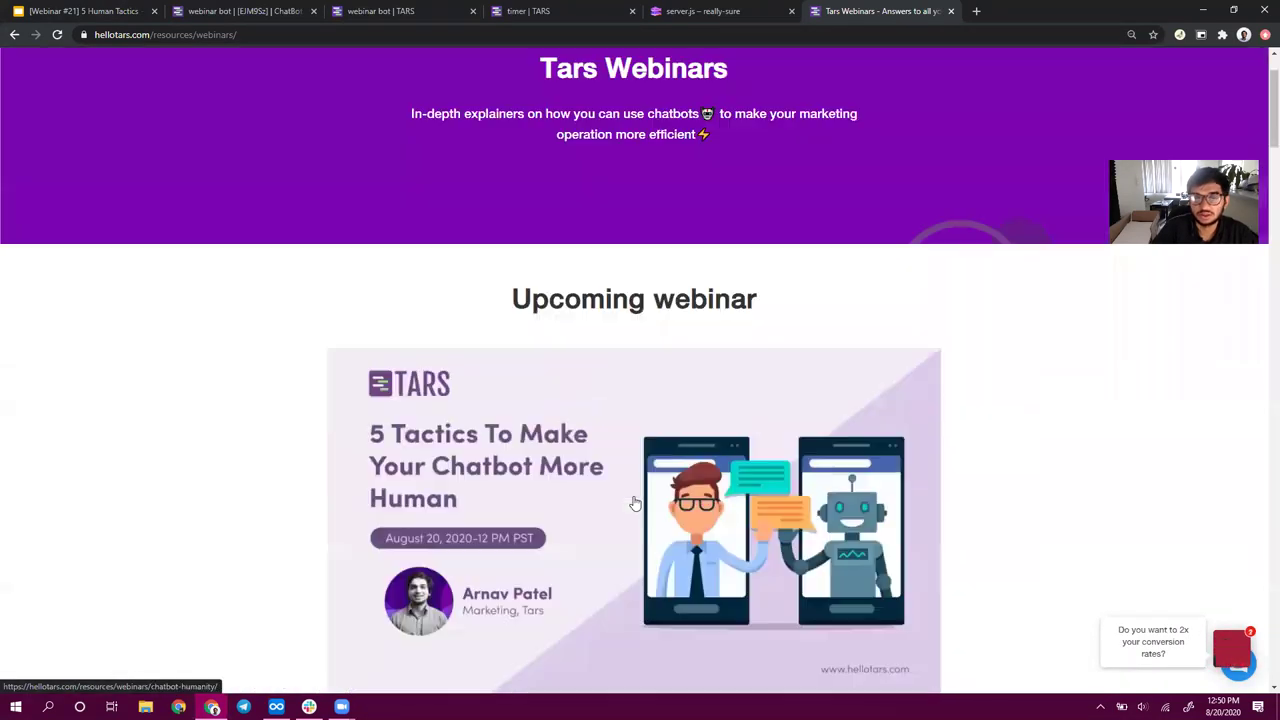
{"action": "left_click", "coordinate": [636, 504]}
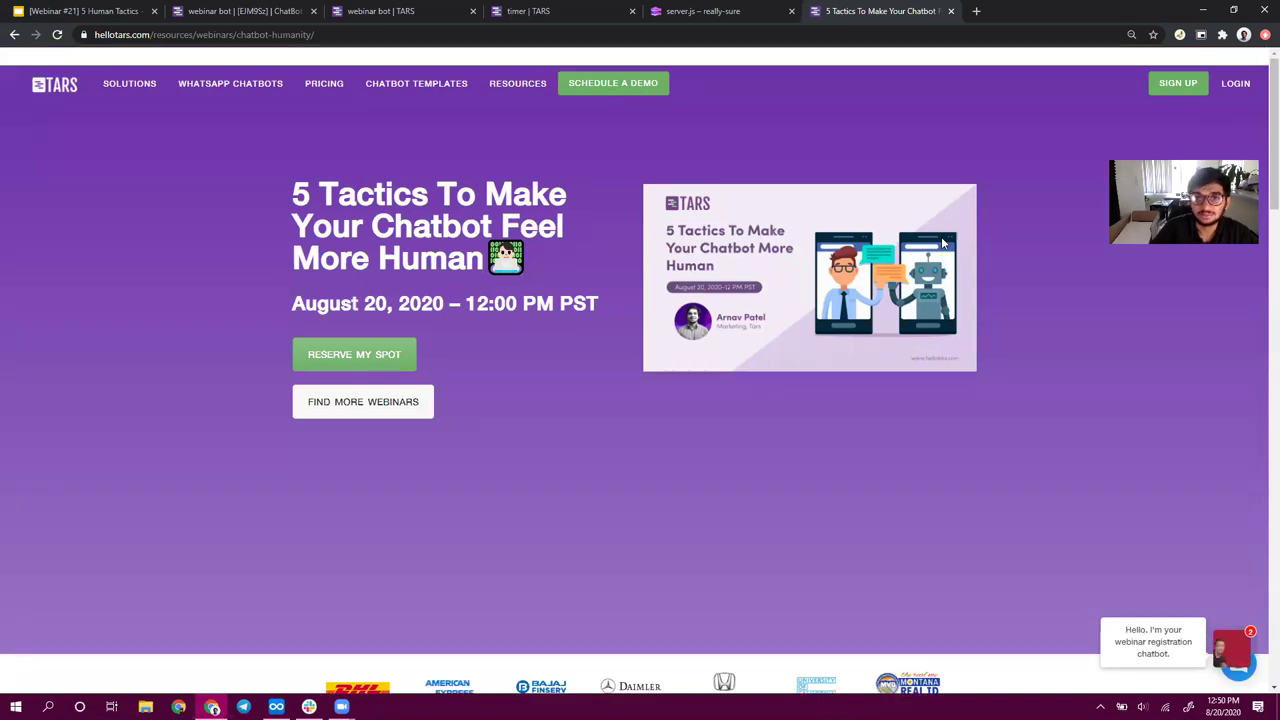
{"action": "key", "text": "ctrl+l"}
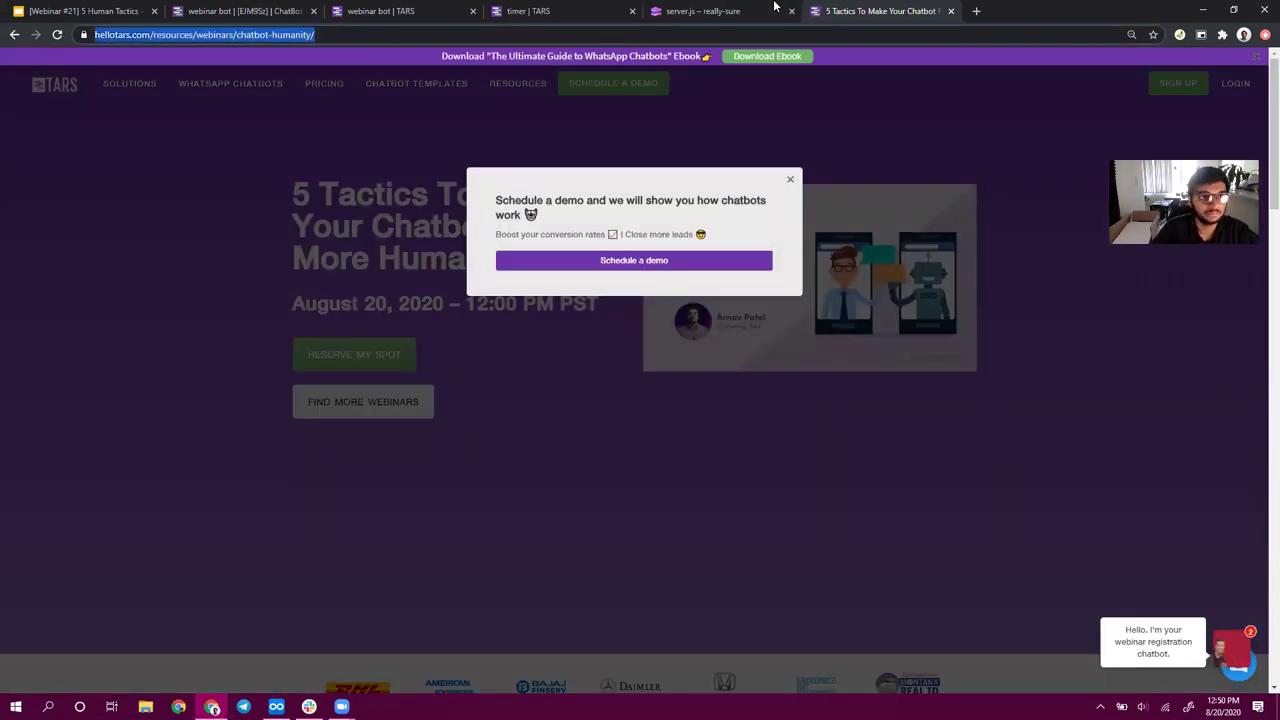
- Load the TARS 'Ish from Tars' newsletter profile on Revue via getrevue
{"action": "type", "text": "getre"}
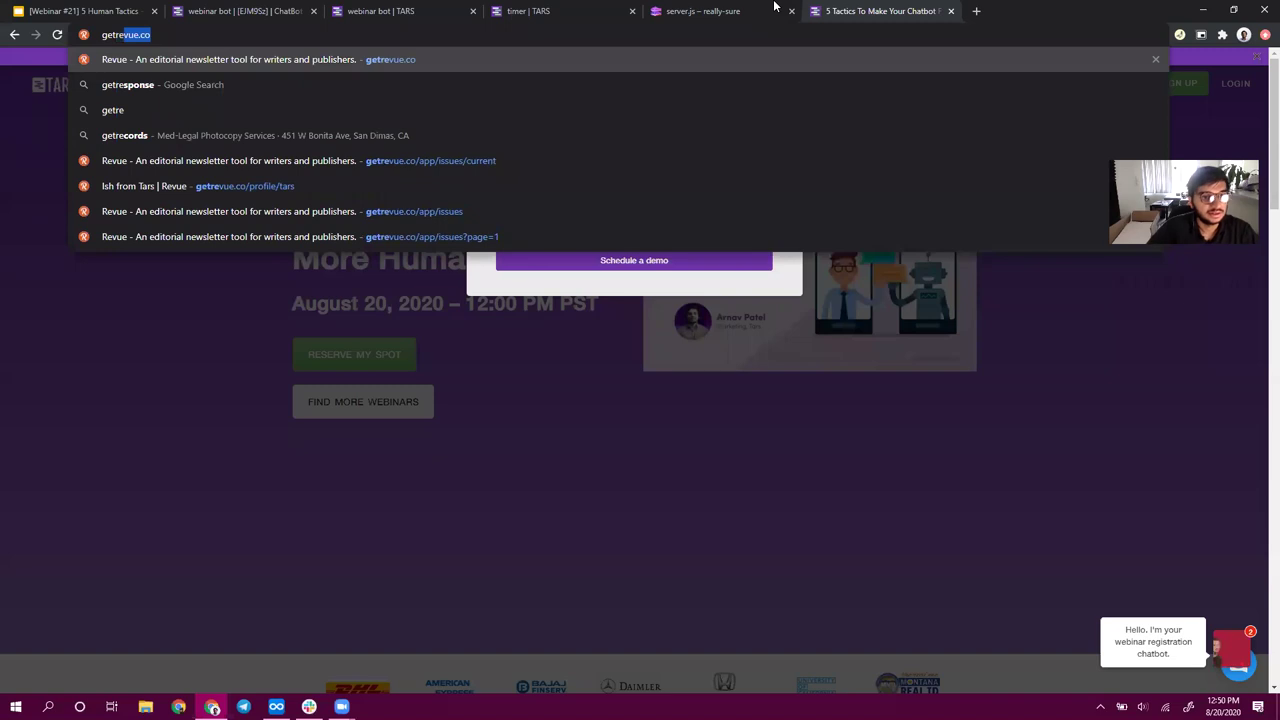
{"action": "key", "text": "Down"}
{"action": "key", "text": "Down"}
{"action": "key", "text": "Down"}
{"action": "key", "text": "Down"}
{"action": "key", "text": "Down"}
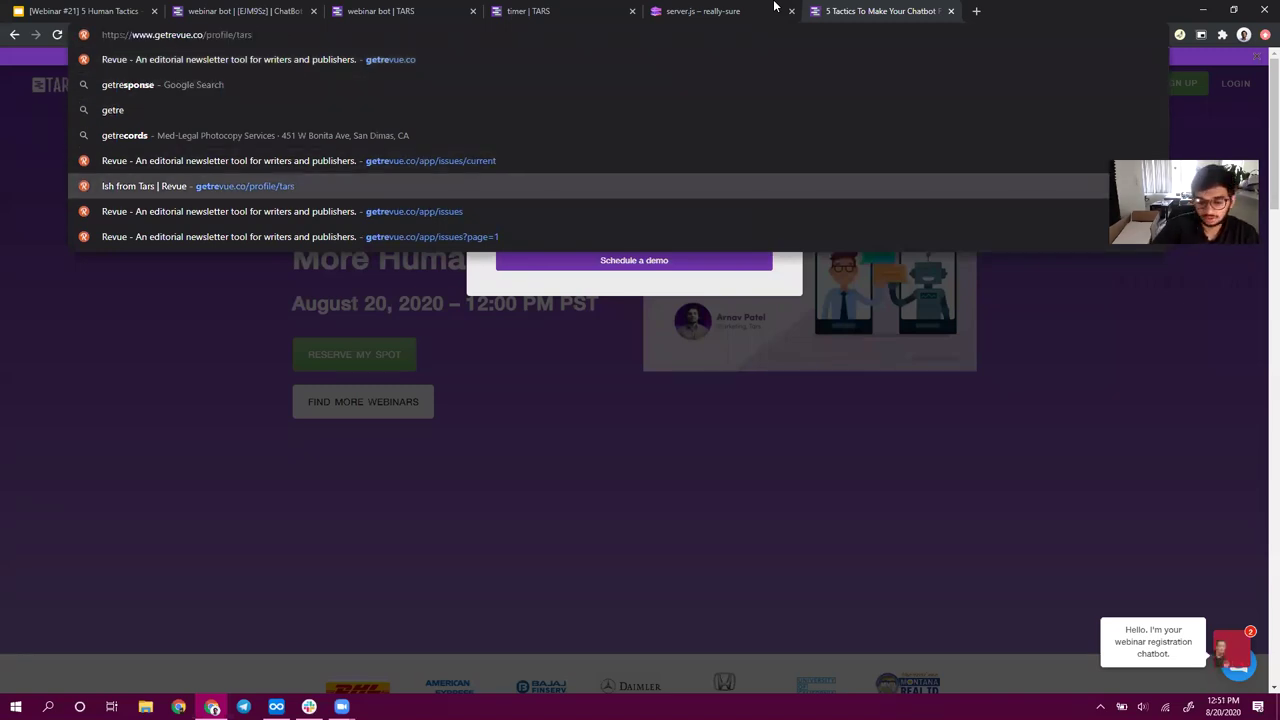
{"action": "key", "text": "Return"}
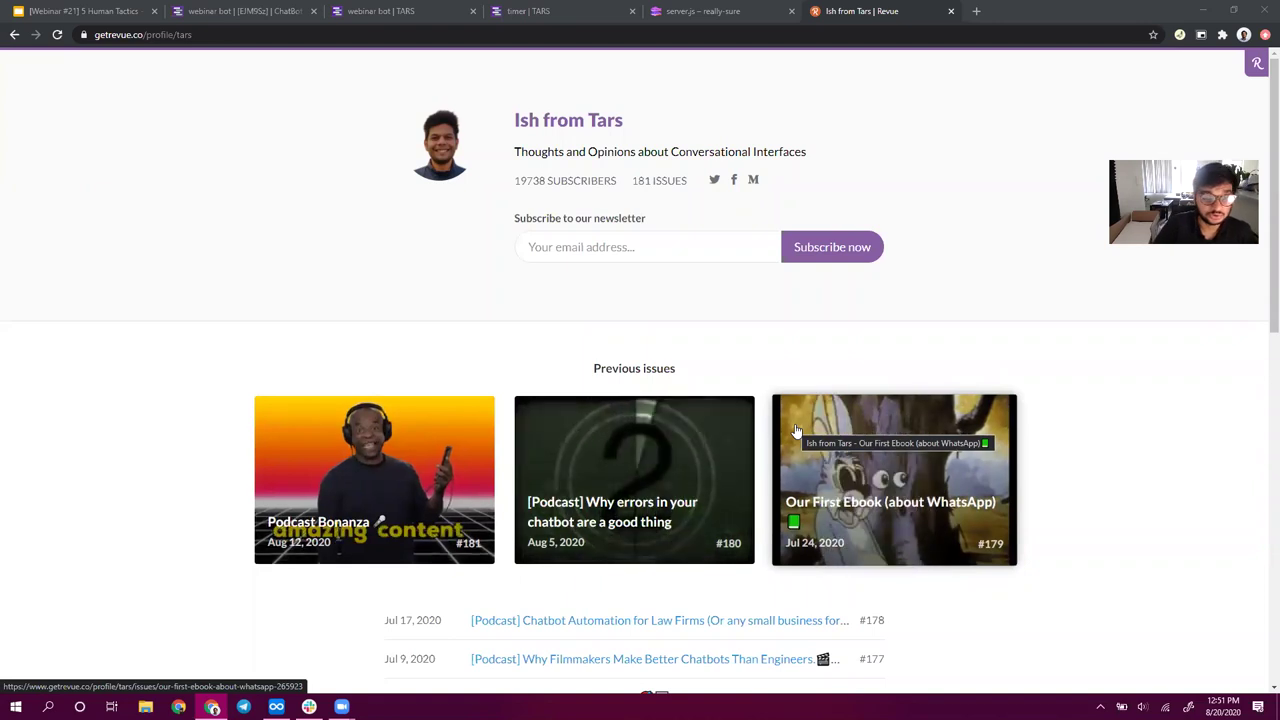
- Open YouTube in a new tab, close it, and start another new tab
{"action": "left_click", "coordinate": [973, 11]}
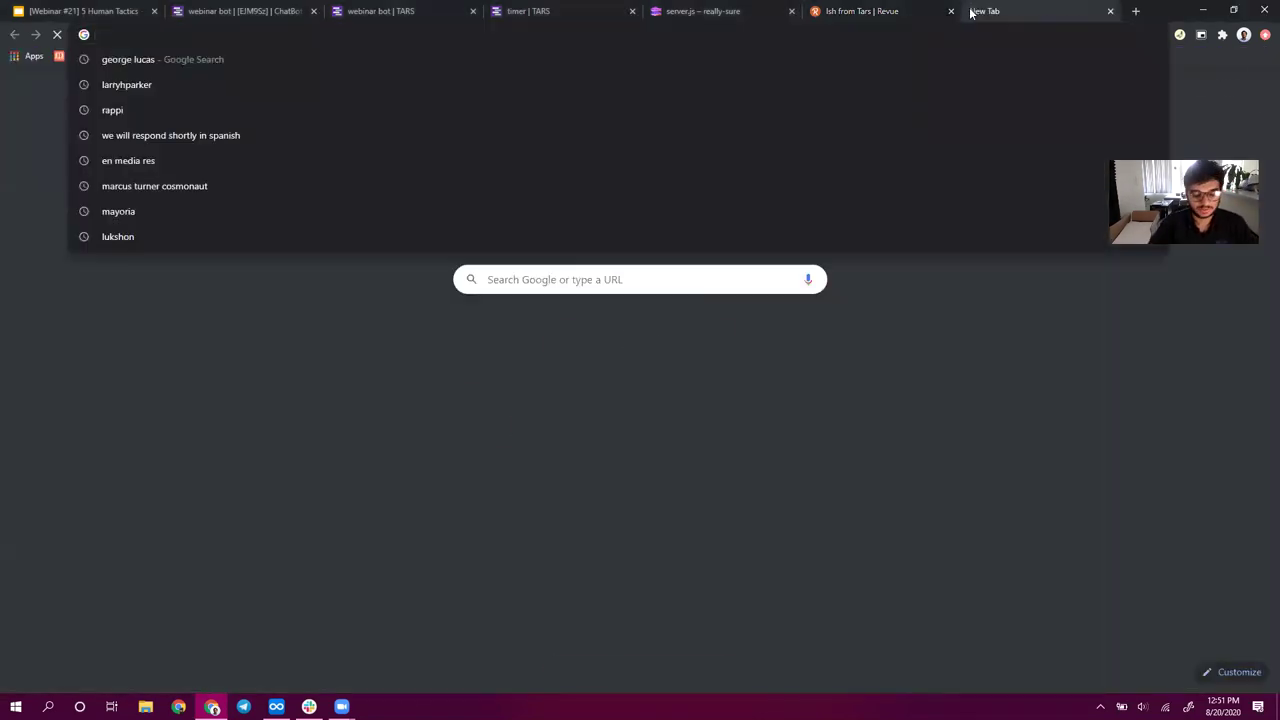
{"action": "type", "text": "youtube"}
{"action": "key", "text": "Return"}
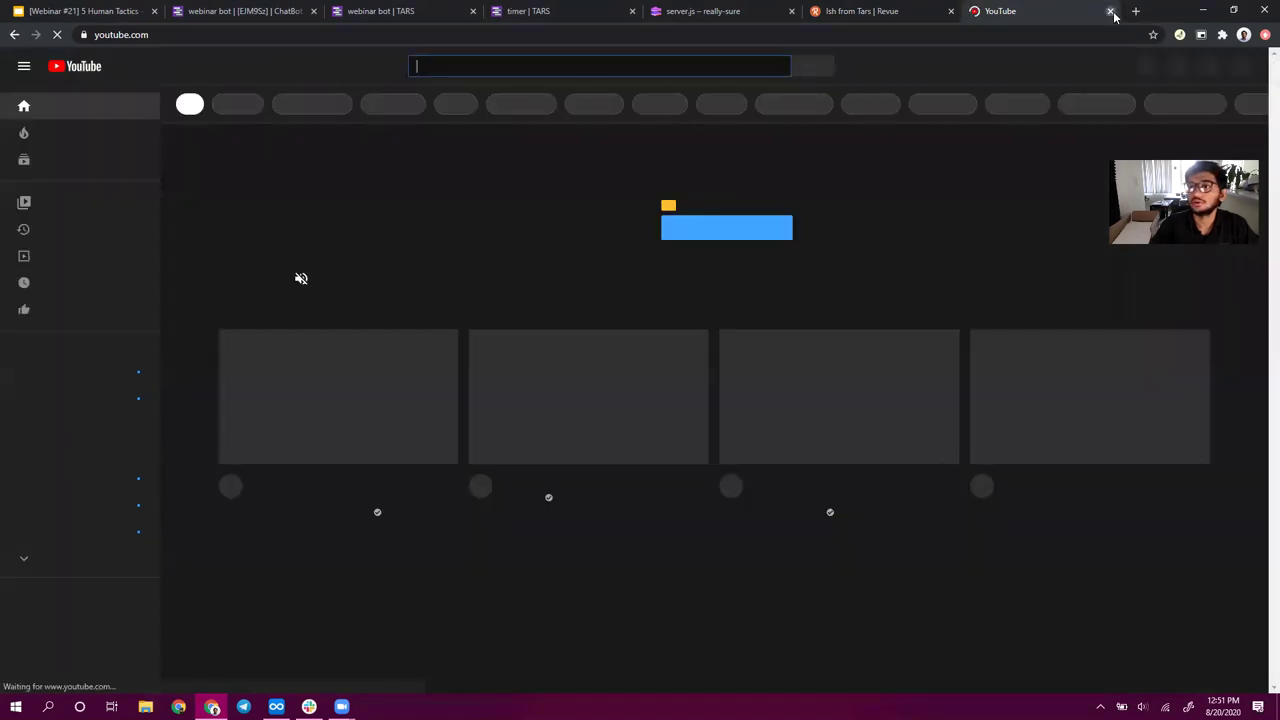
{"action": "left_click", "coordinate": [1110, 11]}
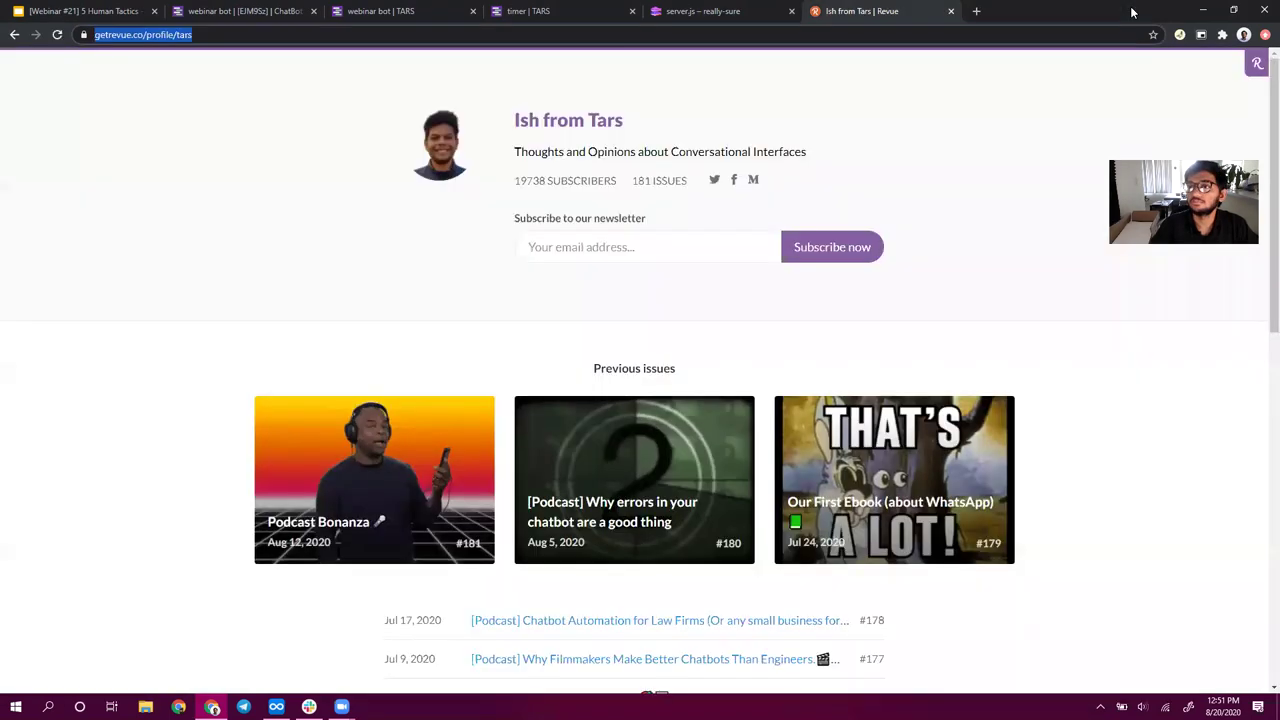
{"action": "left_click", "coordinate": [976, 11]}
- Search YouTube directly for 'tars chatbot'
{"action": "type", "text": "youtube."}
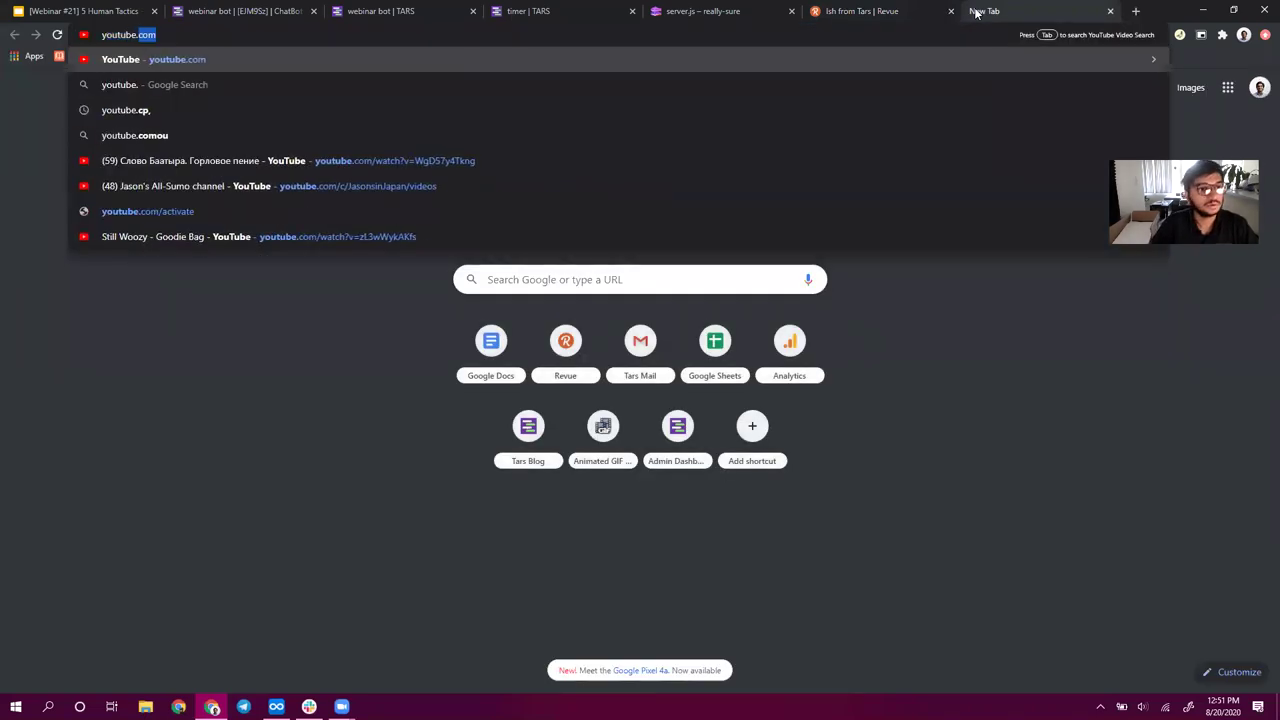
{"action": "key", "text": "Tab"}
{"action": "type", "text": "tars chatbot"}
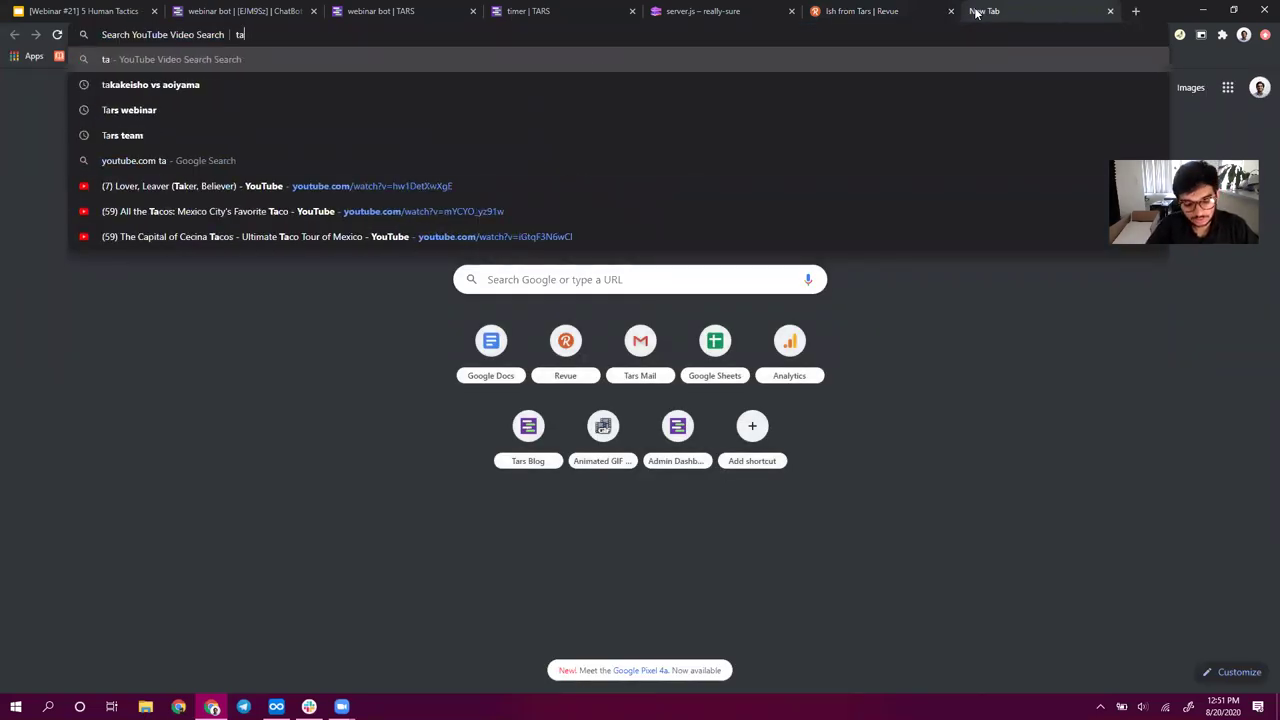
{"action": "key", "text": "Return"}
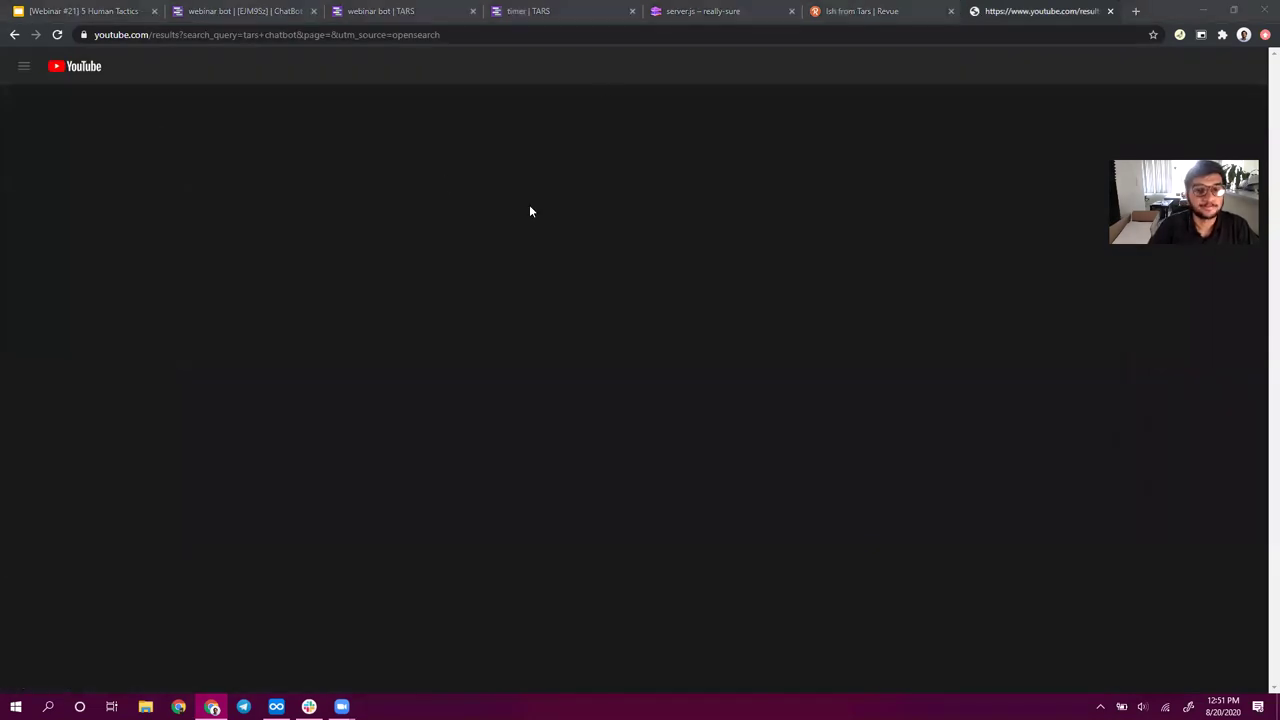
- Open the TARS YouTube channel from the results and select its web address
{"action": "scroll", "coordinate": [511, 458], "scroll_direction": "down", "scroll_amount": 1}
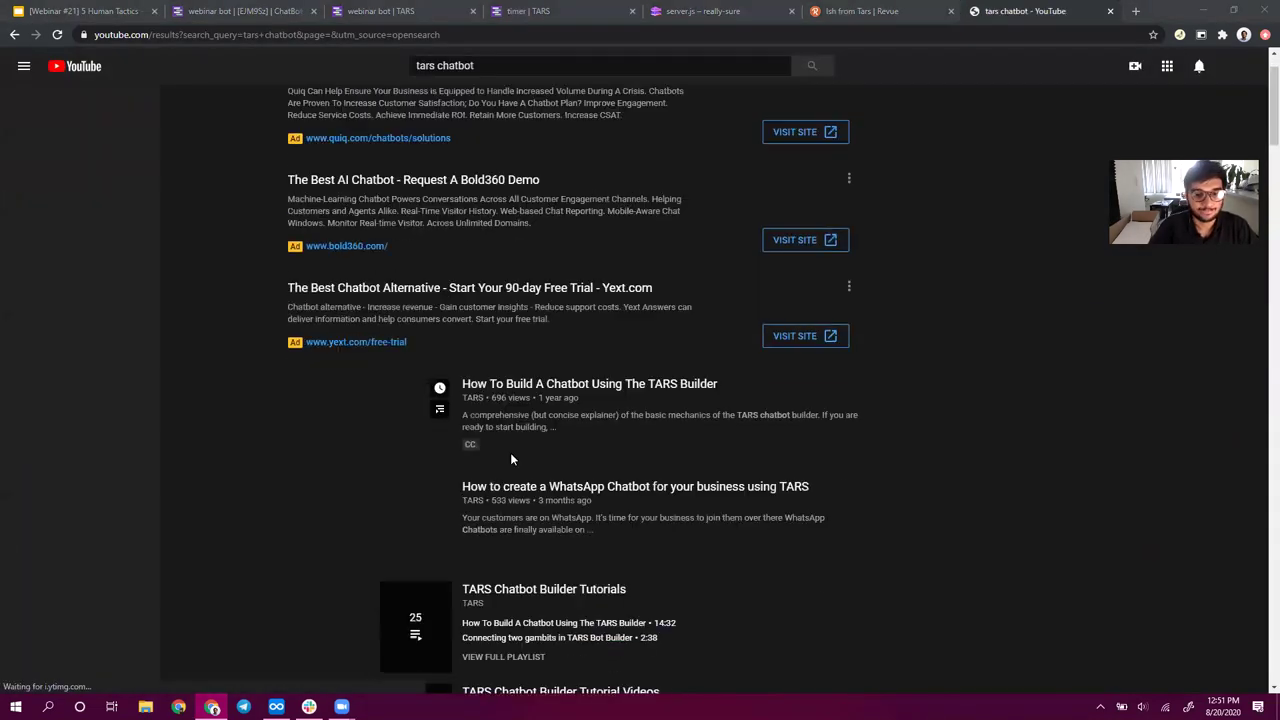
{"action": "left_click", "coordinate": [470, 402]}
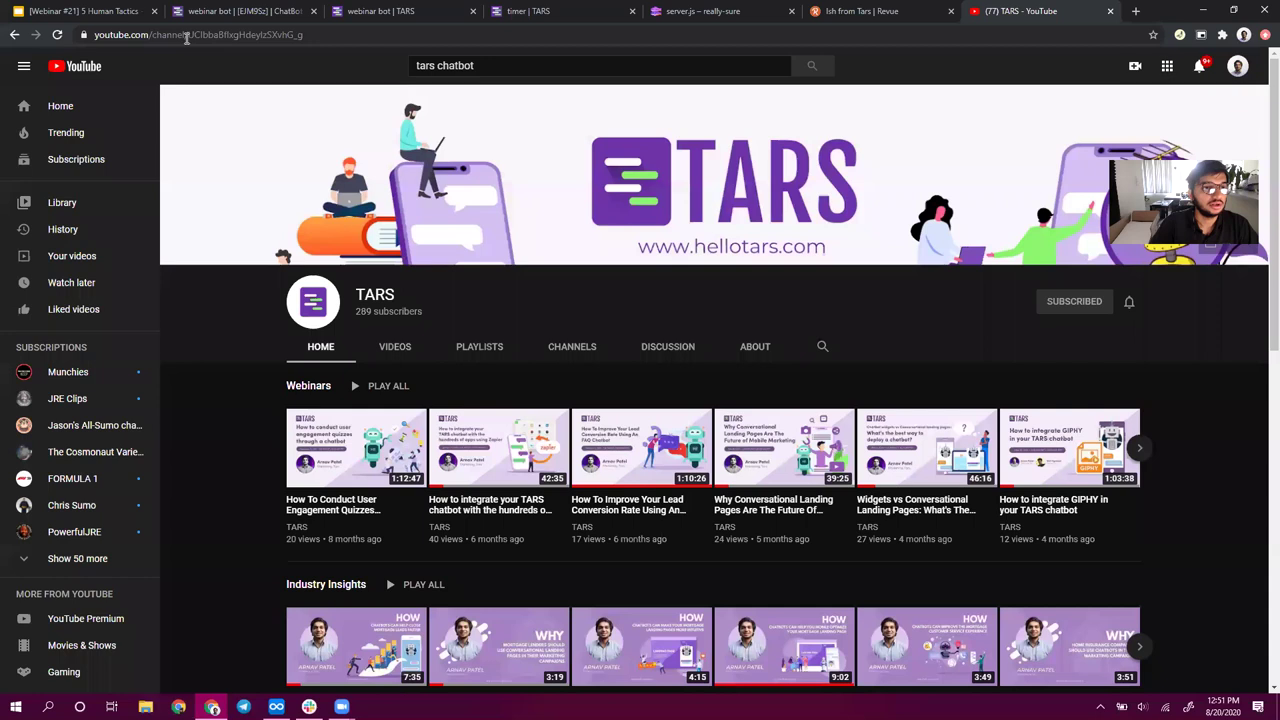
{"action": "left_click", "coordinate": [229, 33]}
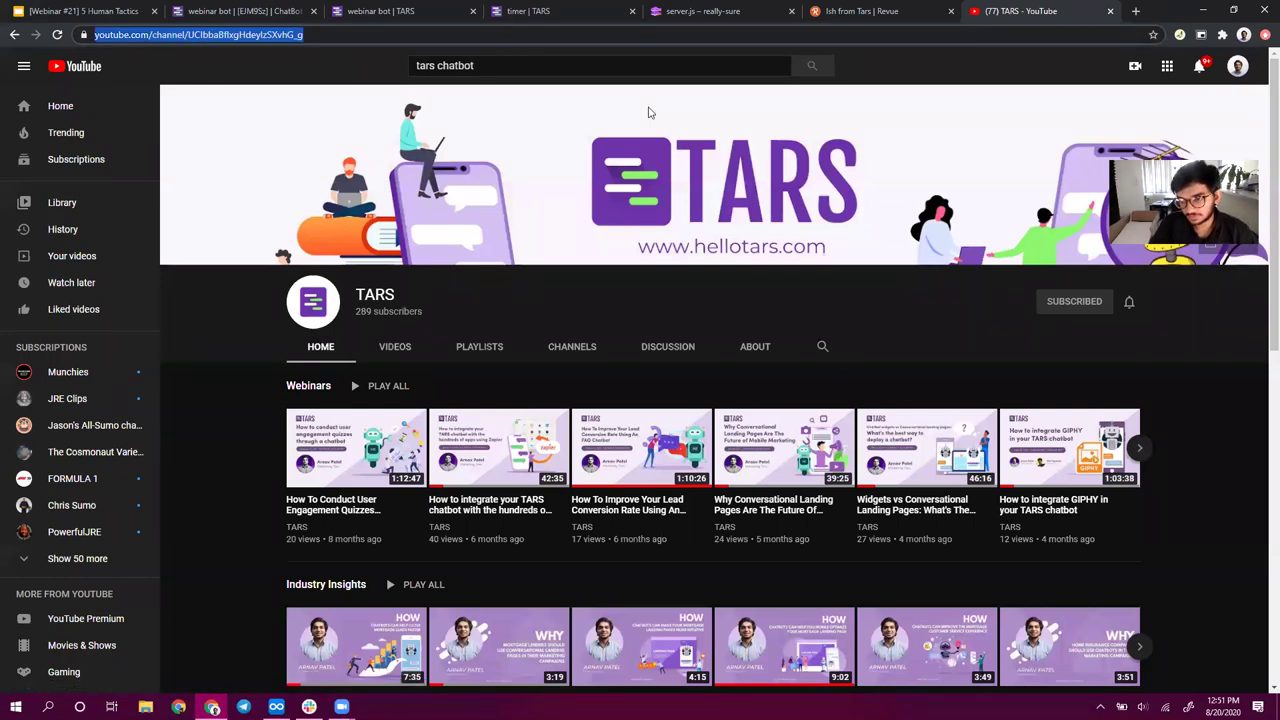
{"action": "key", "text": "alt+Tab"}
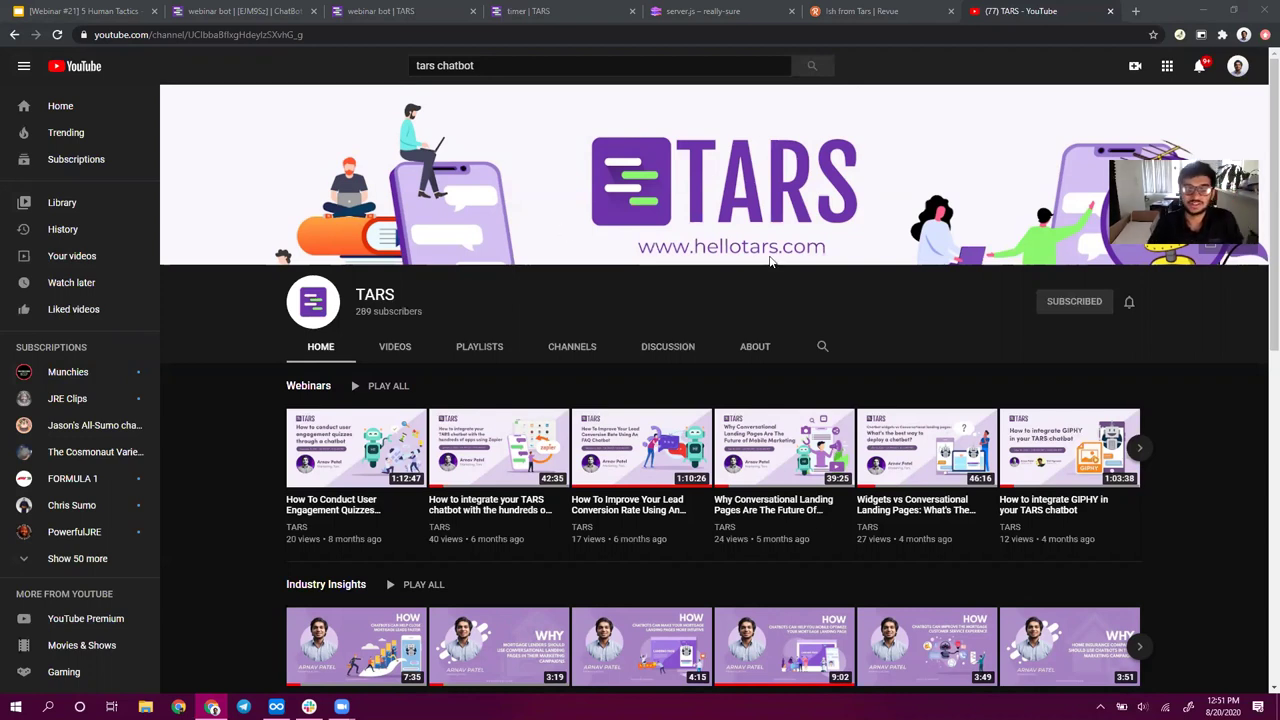
- Show the TARS playlists (Webinars, Industry Insights, Mortgage Chatbots), then return to the Contact us slide
{"action": "scroll", "coordinate": [578, 593], "scroll_direction": "down", "scroll_amount": 1}
{"action": "scroll", "coordinate": [578, 593], "scroll_direction": "down", "scroll_amount": 5}
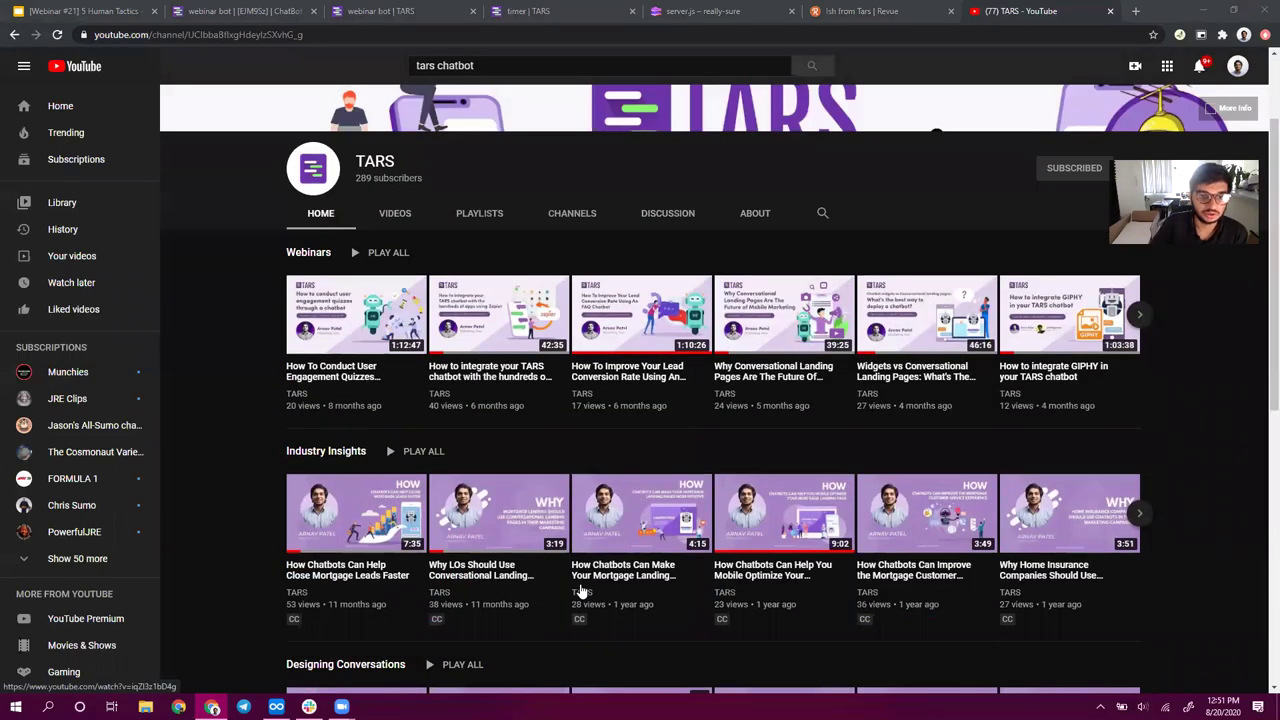
{"action": "scroll", "coordinate": [580, 592], "scroll_direction": "down", "scroll_amount": 3}
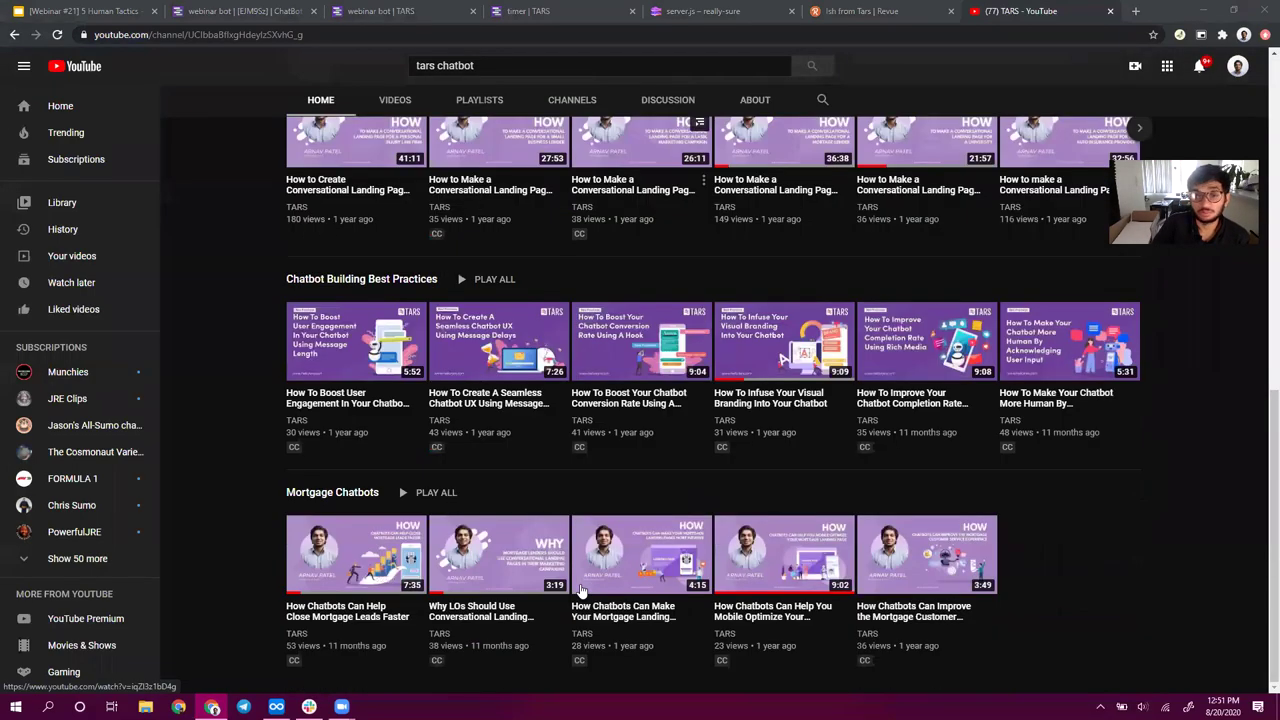
{"action": "scroll", "coordinate": [580, 592], "scroll_direction": "up", "scroll_amount": 8}
{"action": "scroll", "coordinate": [455, 237], "scroll_direction": "down", "scroll_amount": 6}
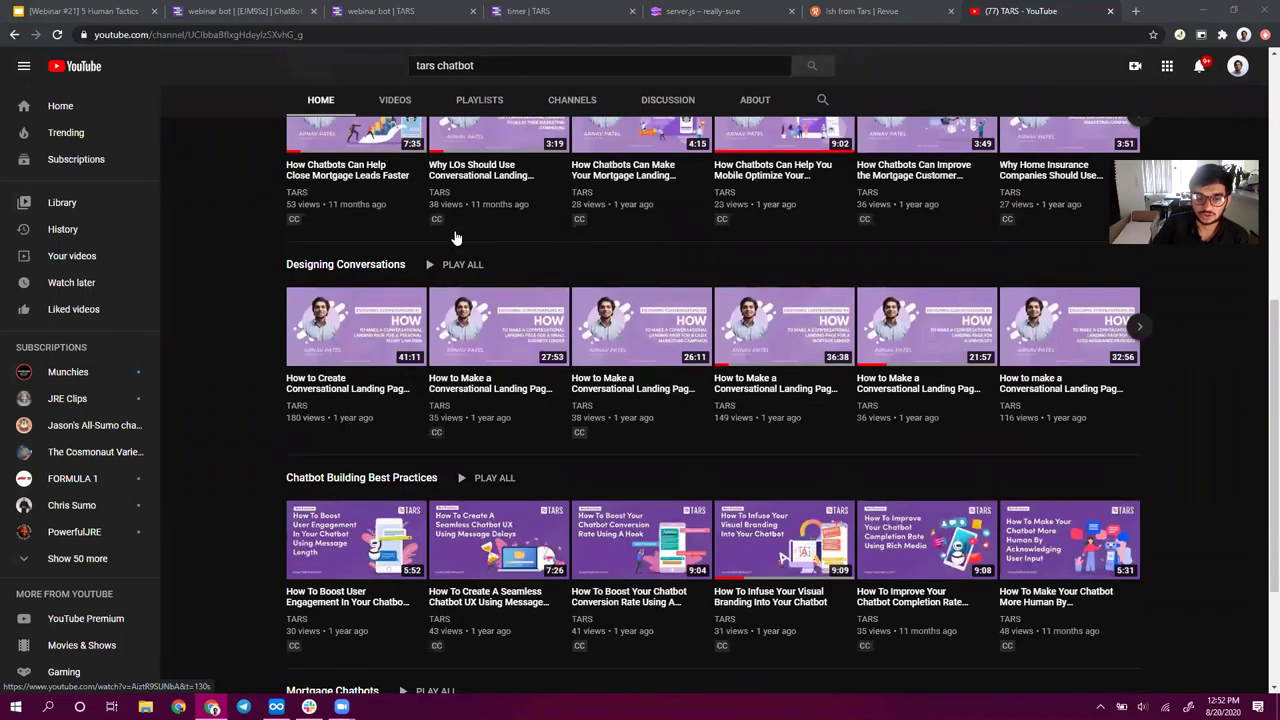
{"action": "scroll", "coordinate": [455, 237], "scroll_direction": "down", "scroll_amount": 2}
{"action": "scroll", "coordinate": [455, 237], "scroll_direction": "up", "scroll_amount": 7}
{"action": "scroll", "coordinate": [455, 237], "scroll_direction": "down", "scroll_amount": 2}
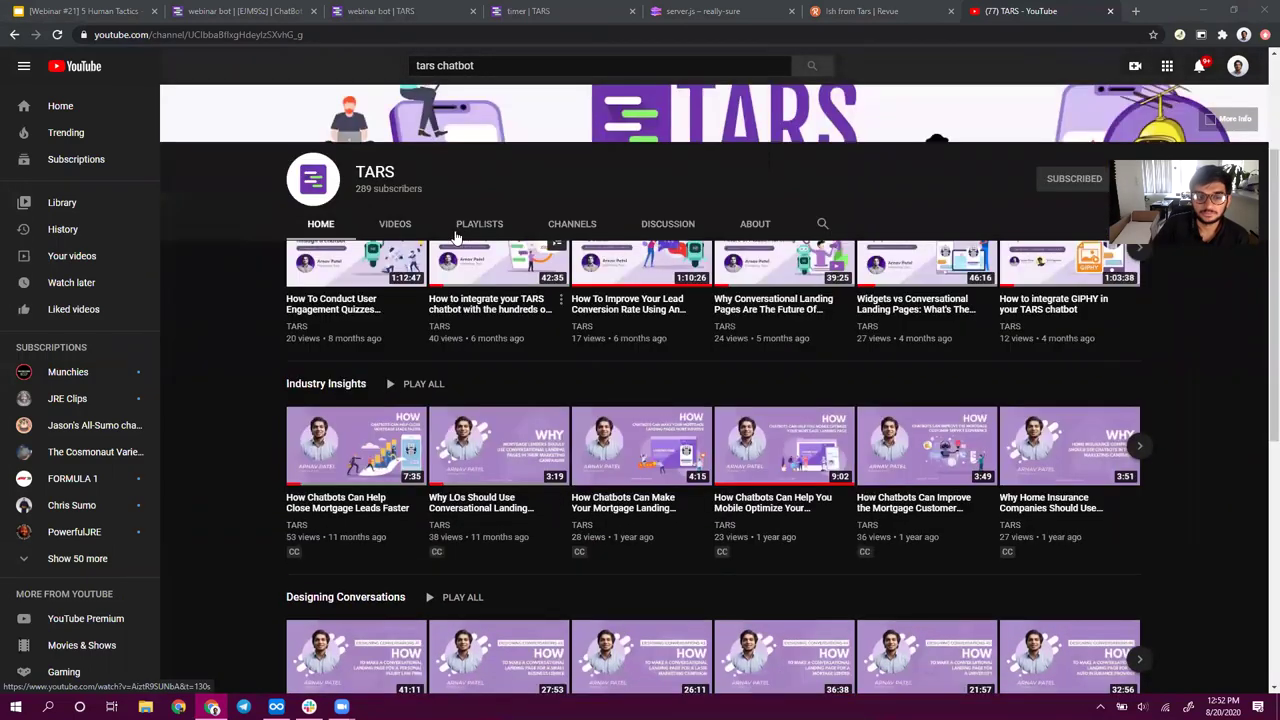
{"action": "scroll", "coordinate": [455, 237], "scroll_direction": "down", "scroll_amount": 6}
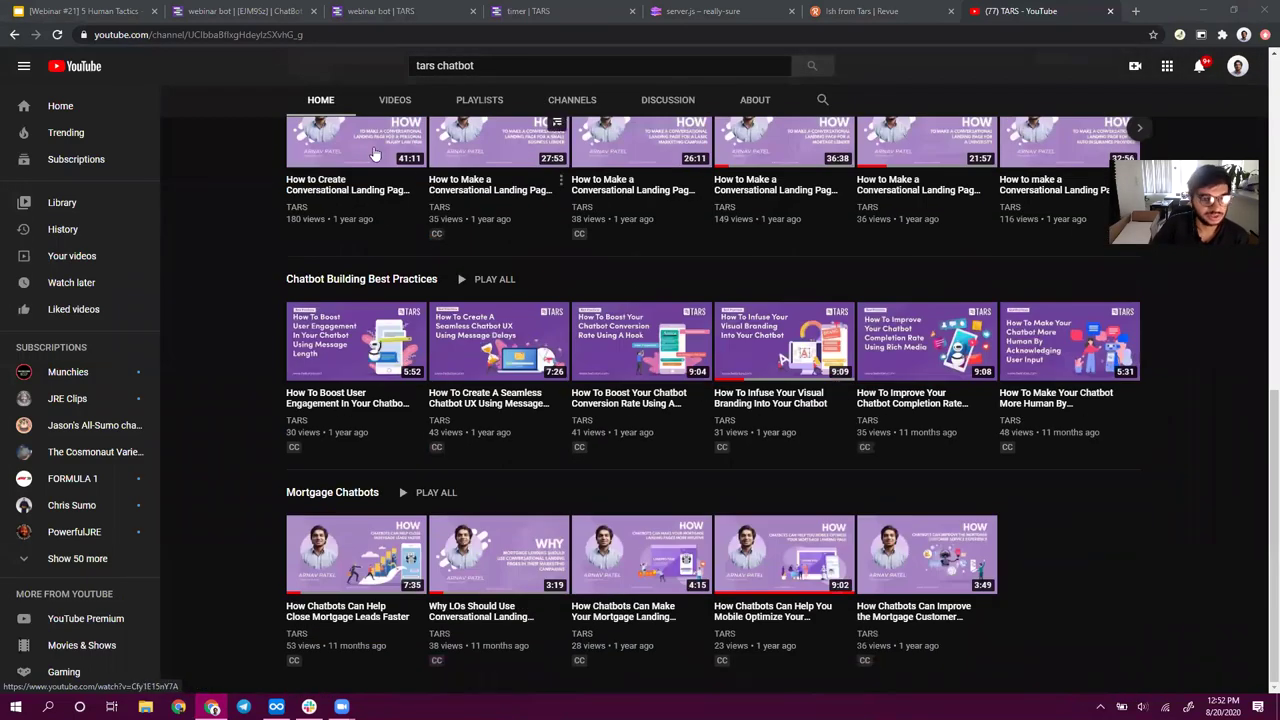
{"action": "scroll", "coordinate": [443, 500], "scroll_direction": "up", "scroll_amount": 8}
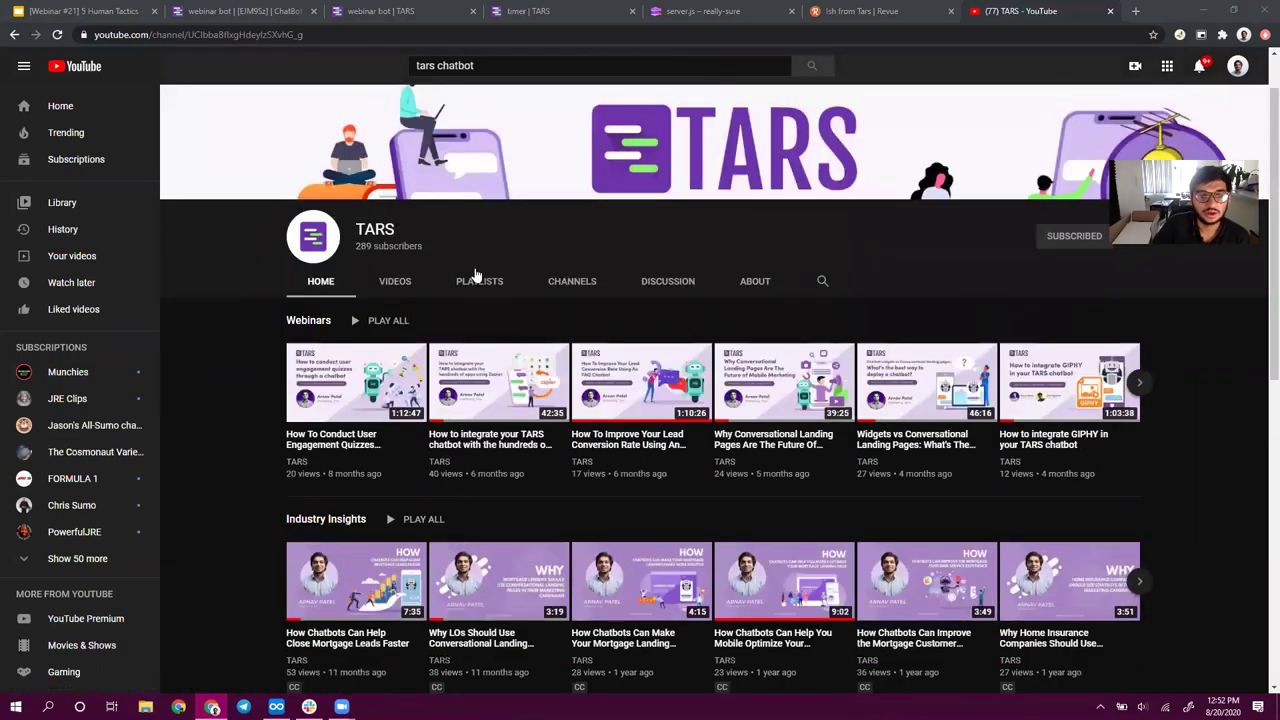
{"action": "left_click", "coordinate": [477, 282]}
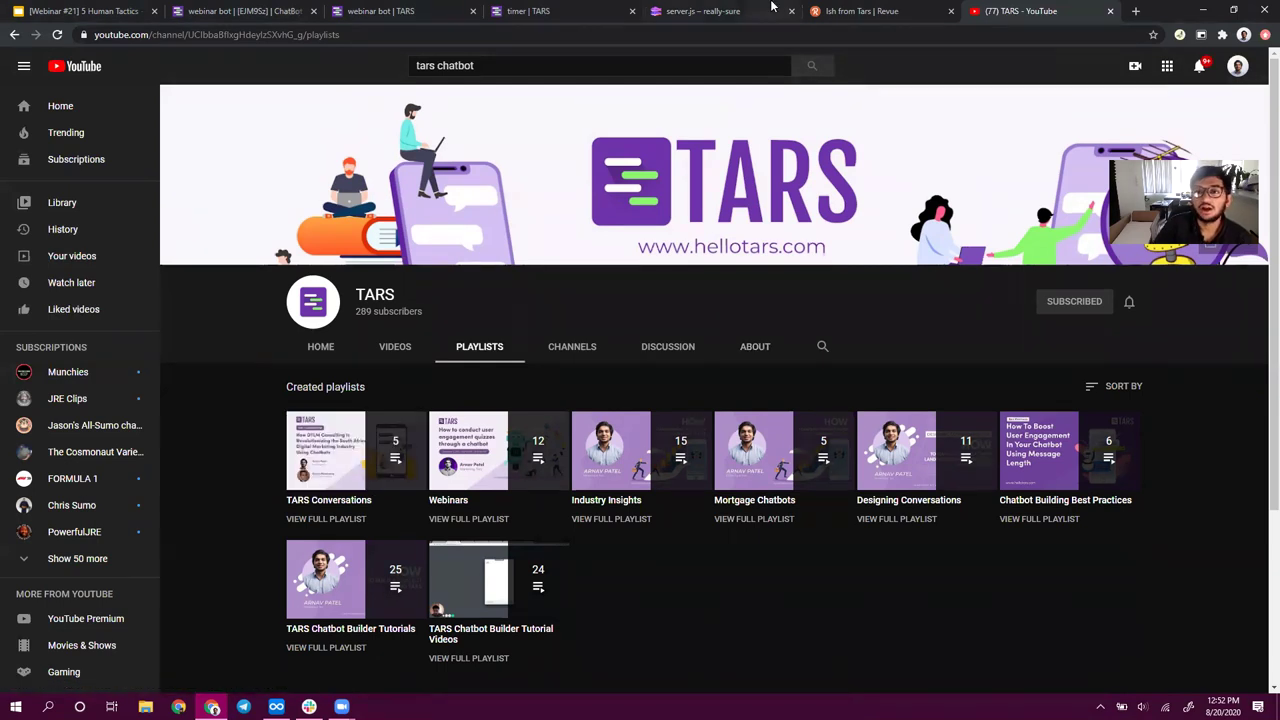
{"action": "left_click", "coordinate": [88, 9]}
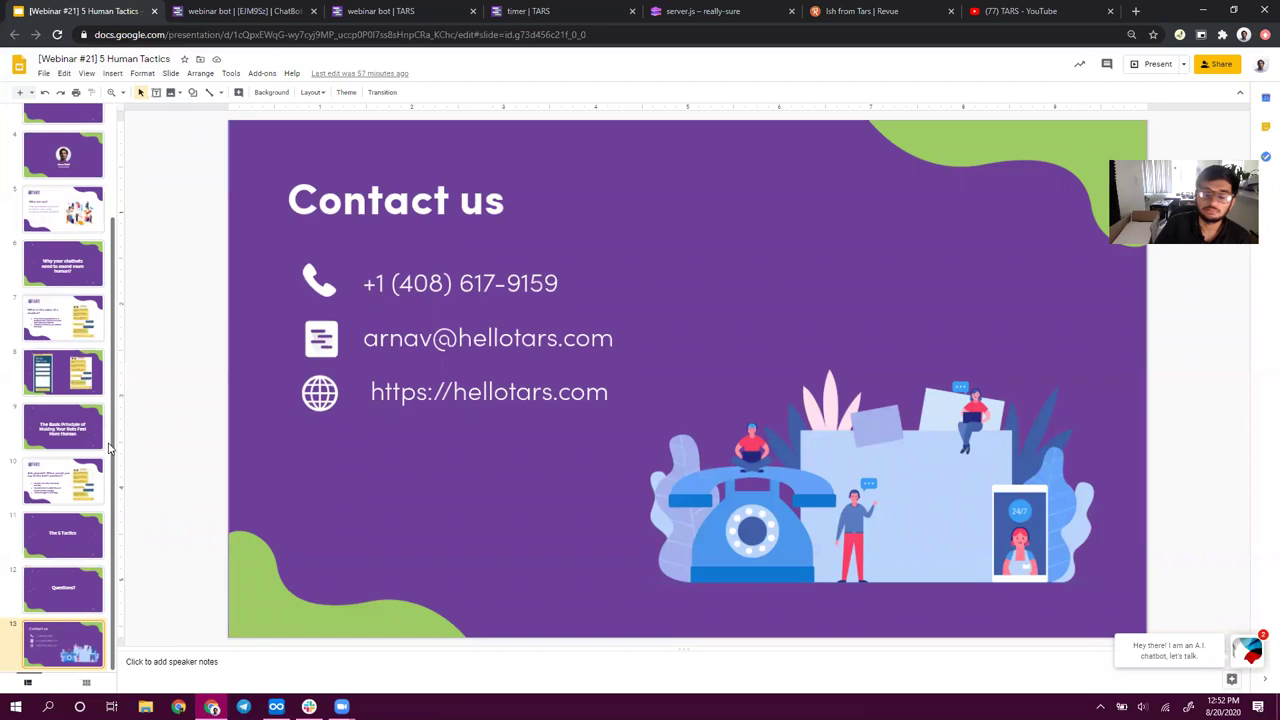